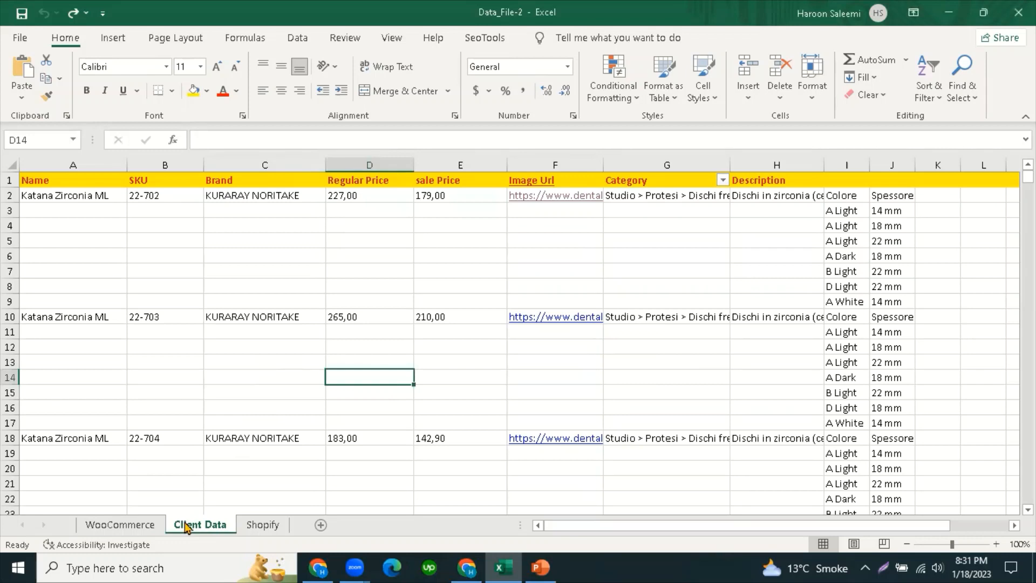
Step: Examine the product rows on the Client Data sheet, including the first product's category path
click(173, 422)
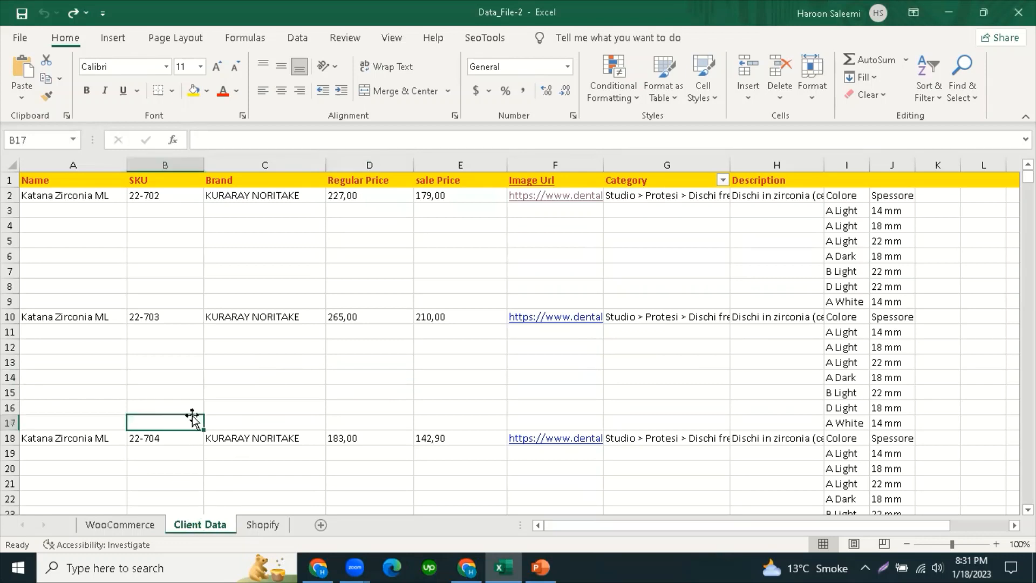
click(644, 220)
click(648, 195)
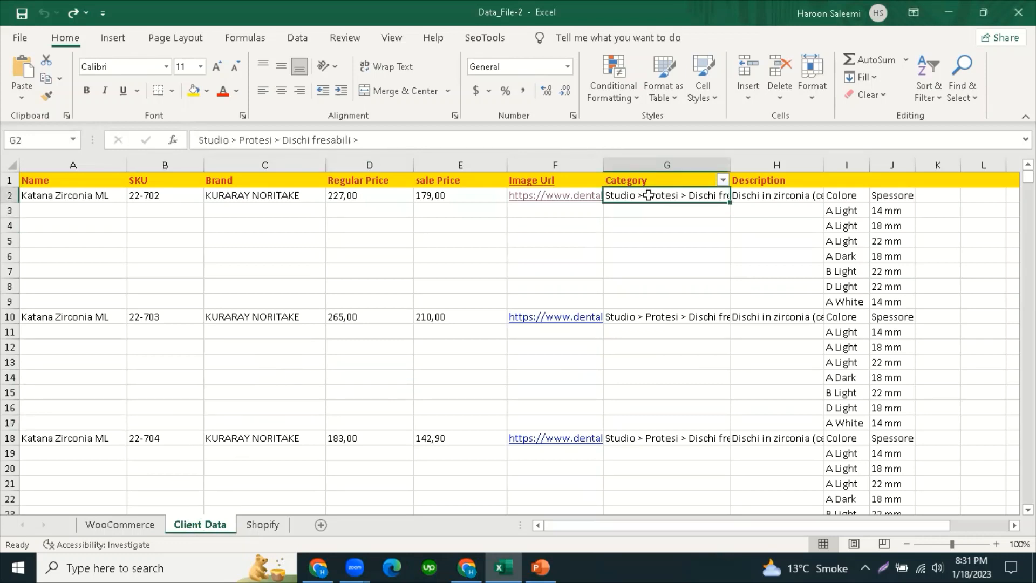
click(268, 239)
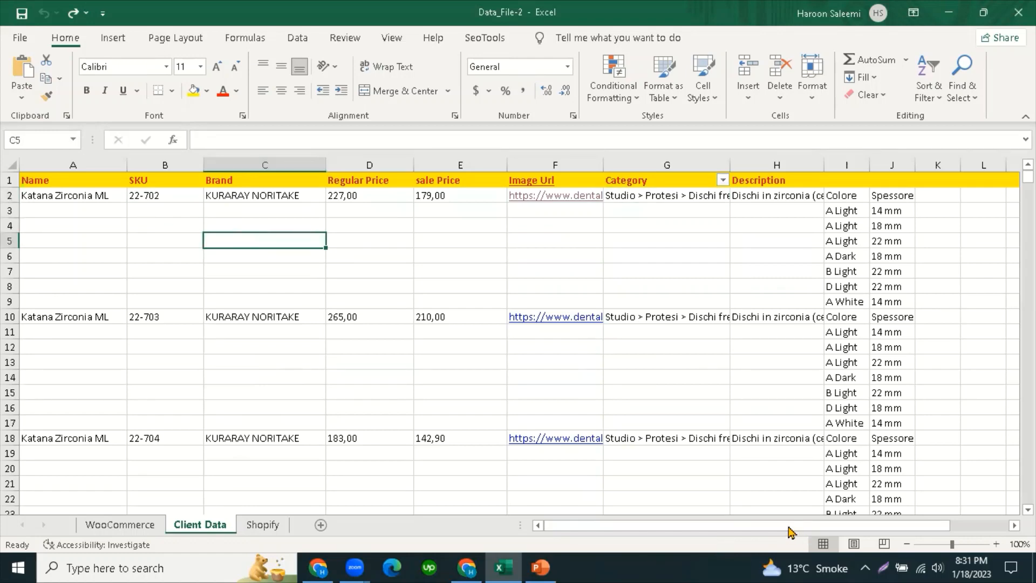
drag(789, 527, 732, 531)
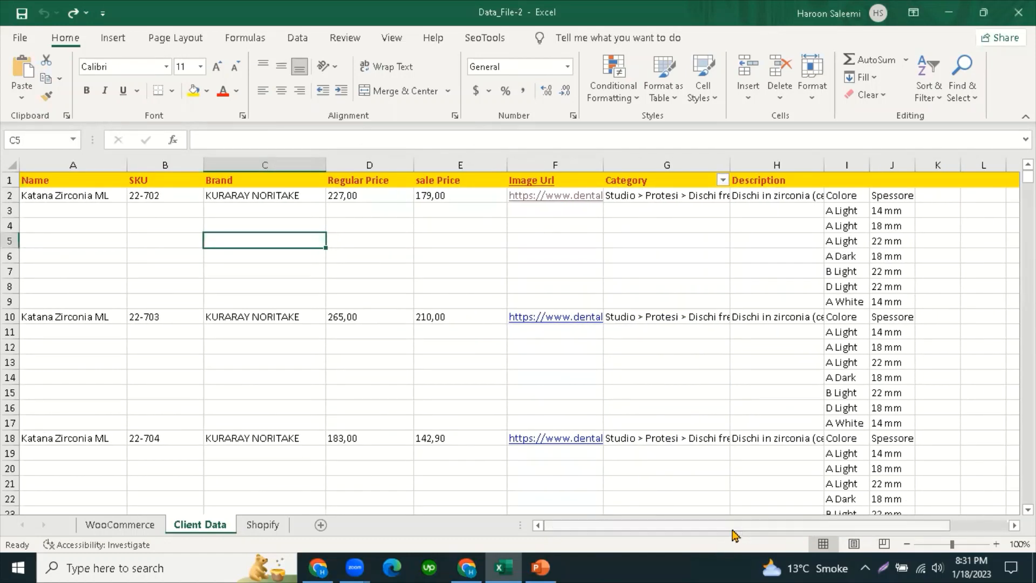
click(47, 225)
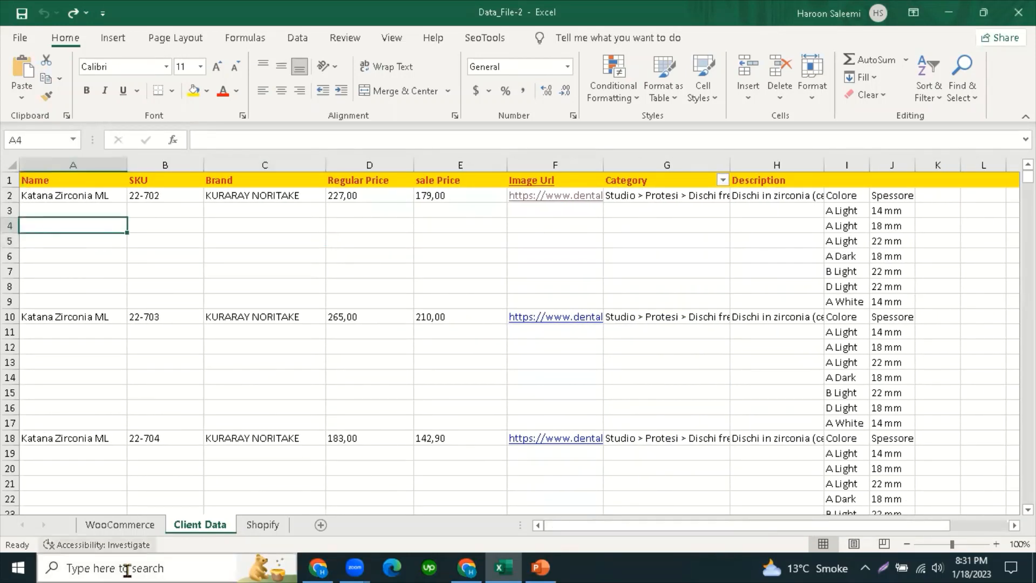
Step: Compare the WooCommerce sheet's layout with the Client Data sheet, including the client's product Name column
click(135, 531)
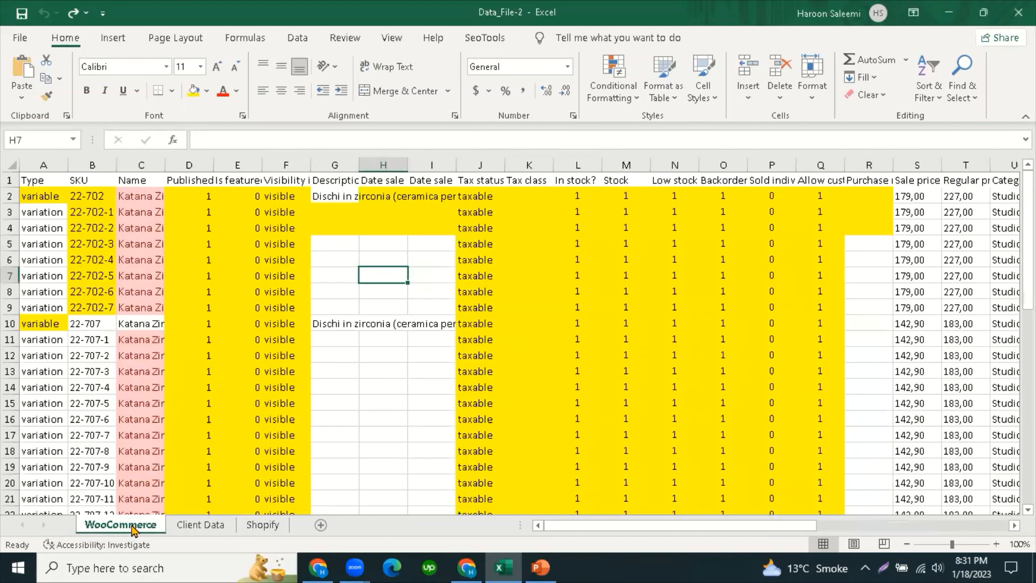
click(192, 531)
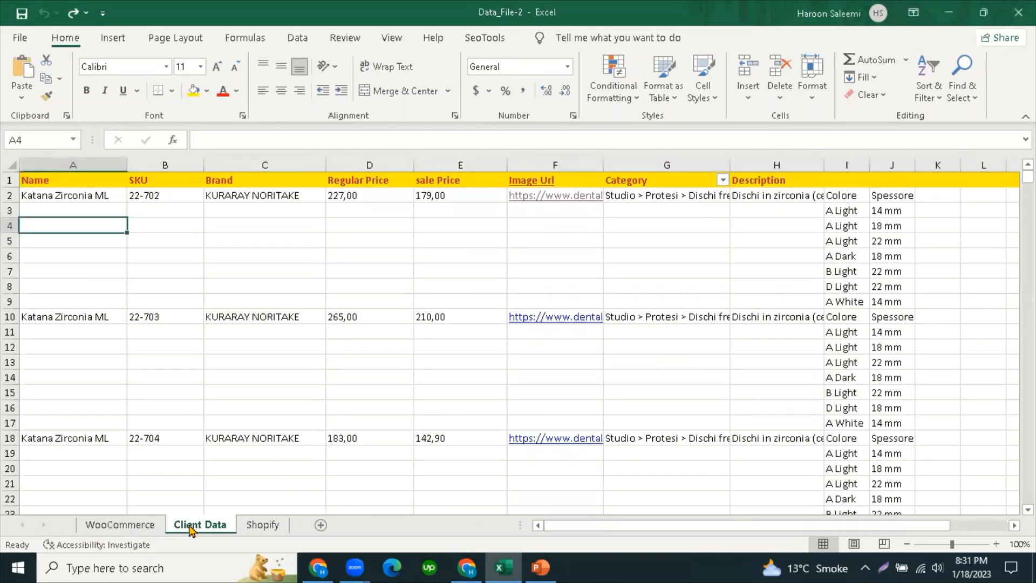
click(132, 531)
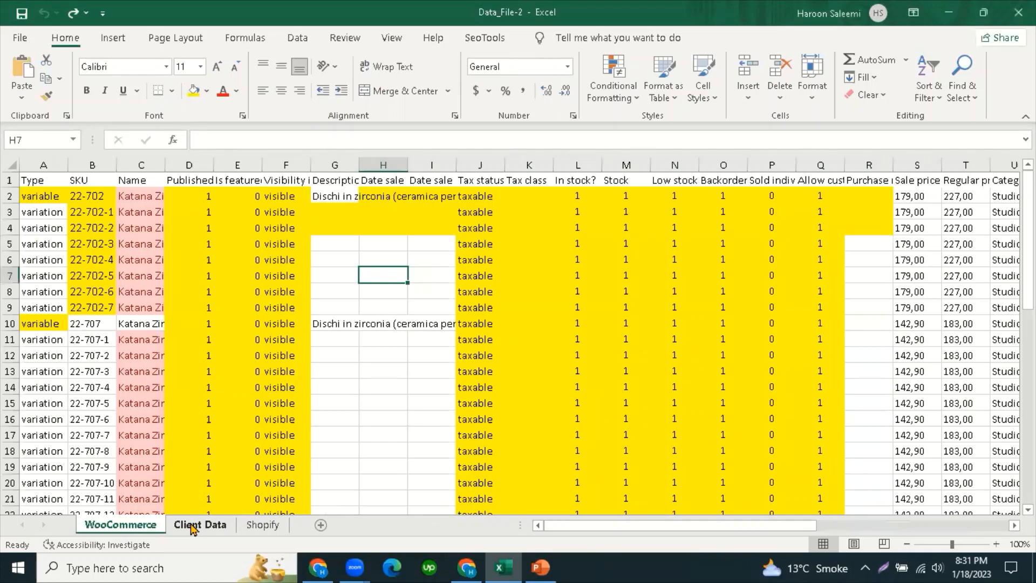
click(193, 529)
click(303, 379)
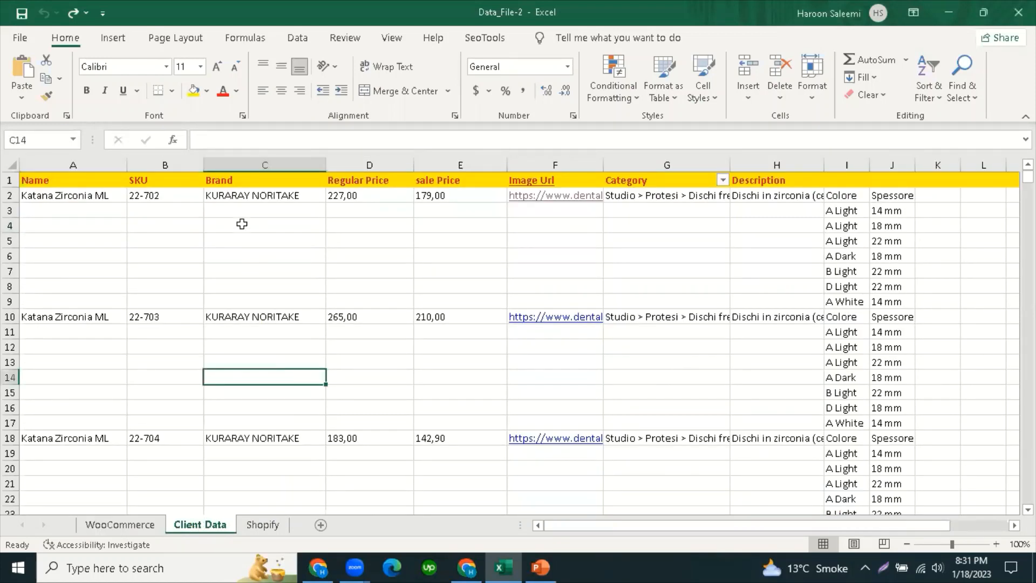
click(241, 223)
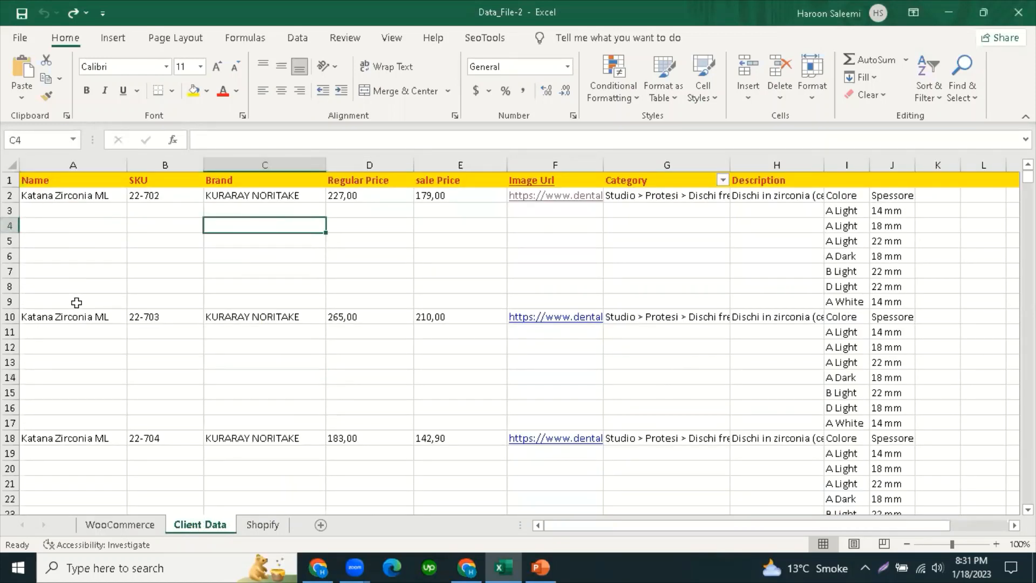
scroll(81, 313, down, 1)
scroll(92, 330, up, 1)
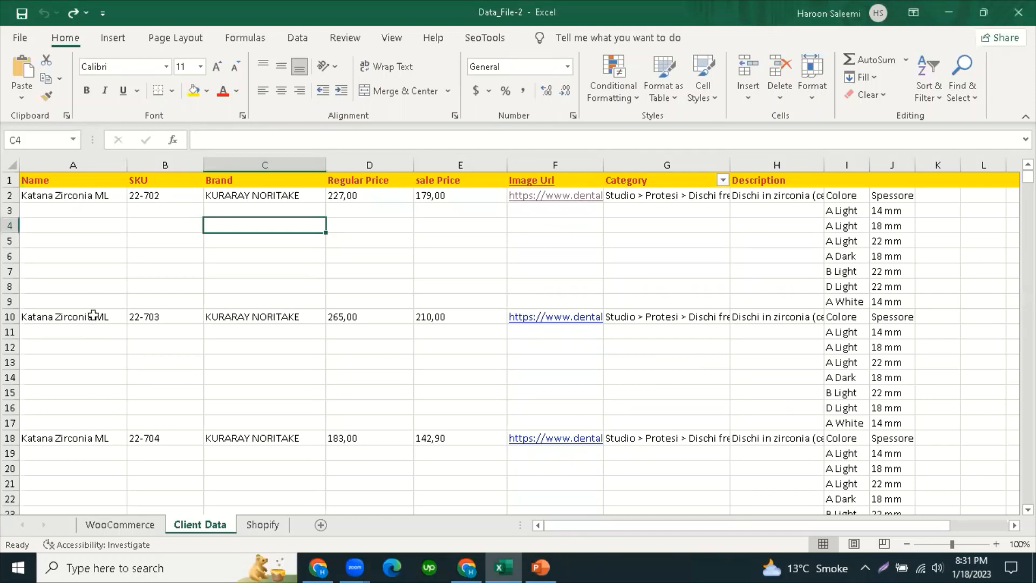
click(84, 164)
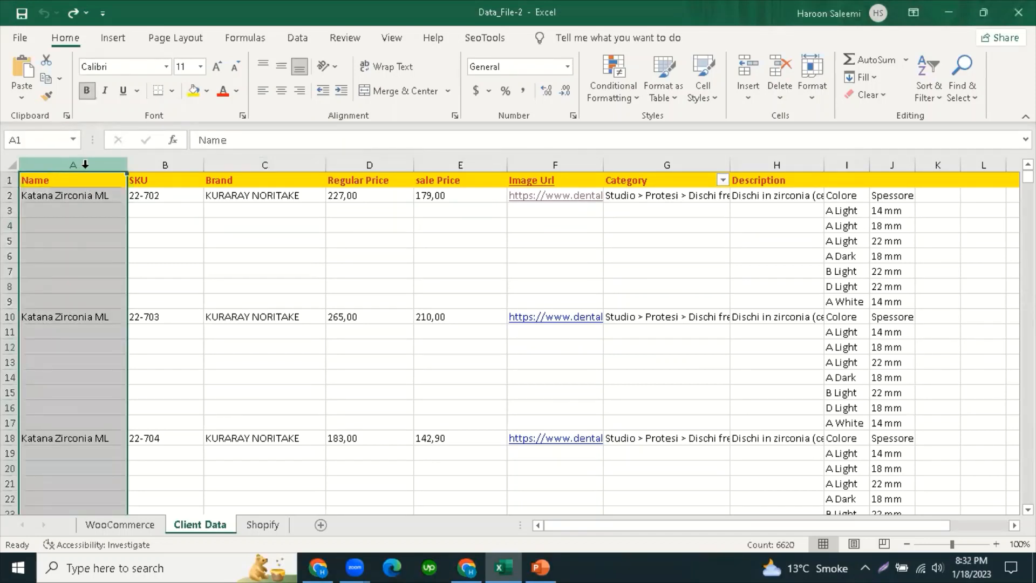
Step: Inspect the WooCommerce and Shopify template sheets, and return to the product rows on Client Data
click(149, 527)
click(361, 439)
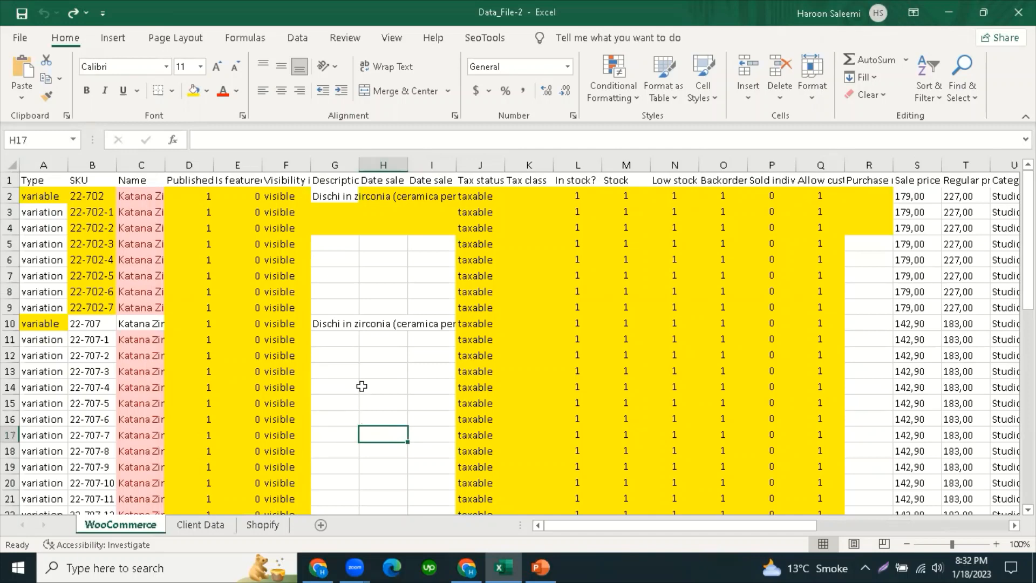
click(258, 526)
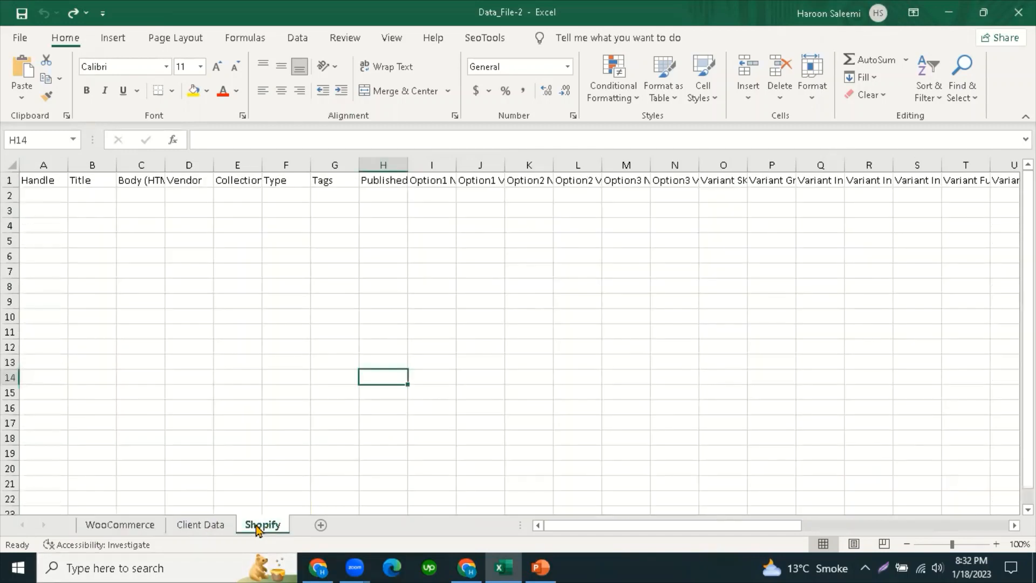
click(232, 442)
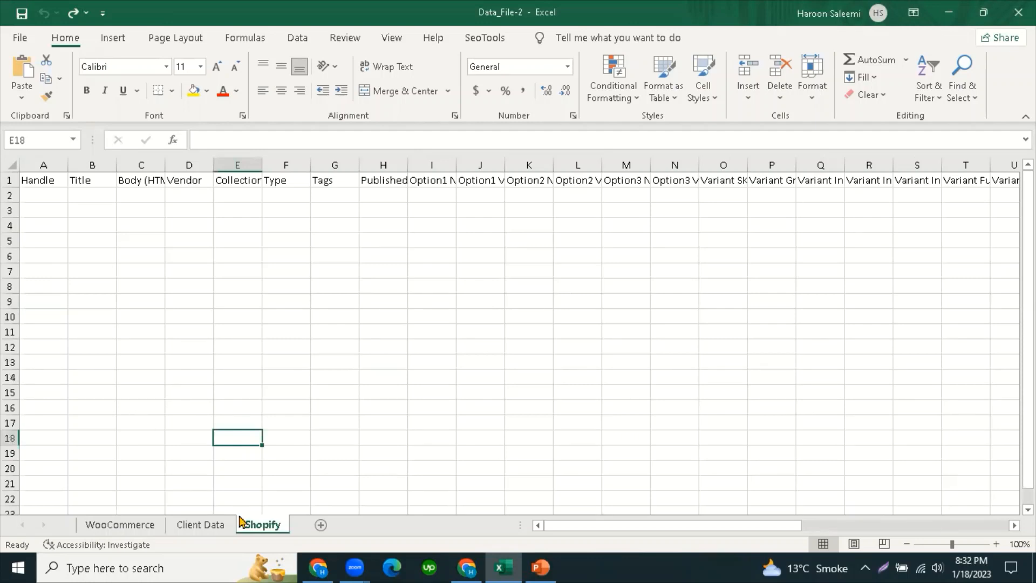
click(224, 527)
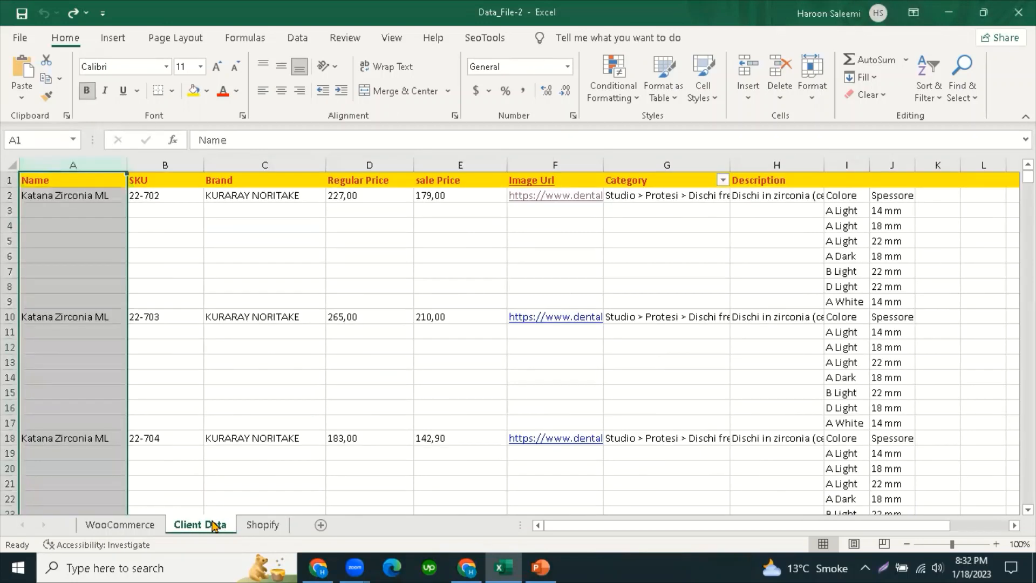
click(670, 236)
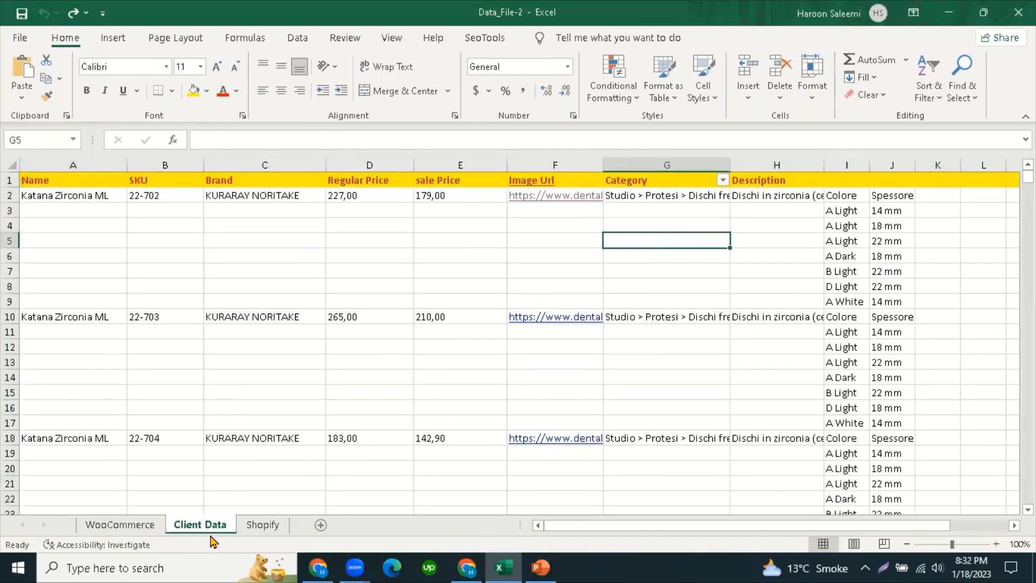
click(245, 406)
scroll(81, 270, down, 1)
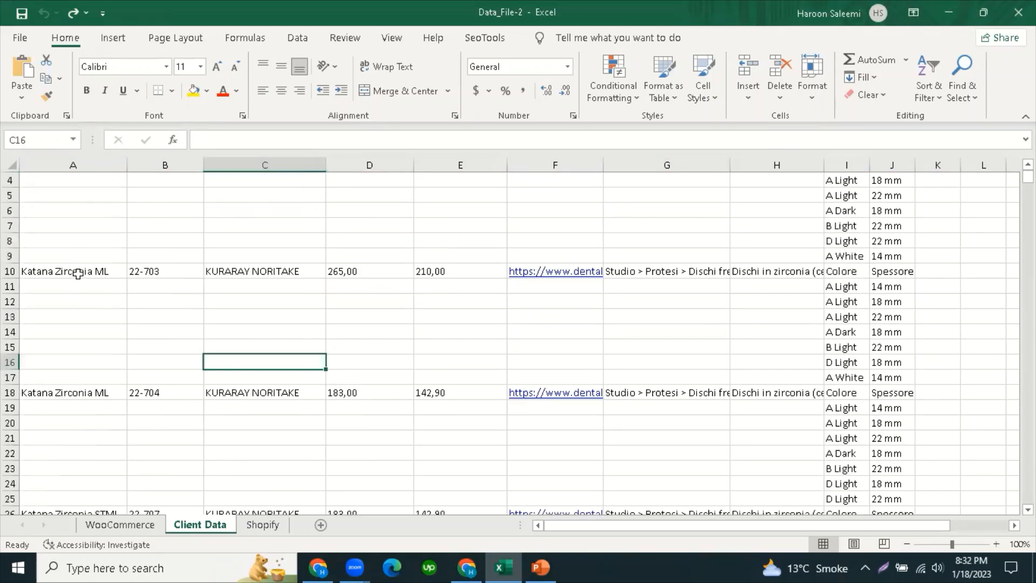
scroll(81, 271, up, 1)
Step: Review the Client Data column headers one by one, from Name through Description
click(54, 182)
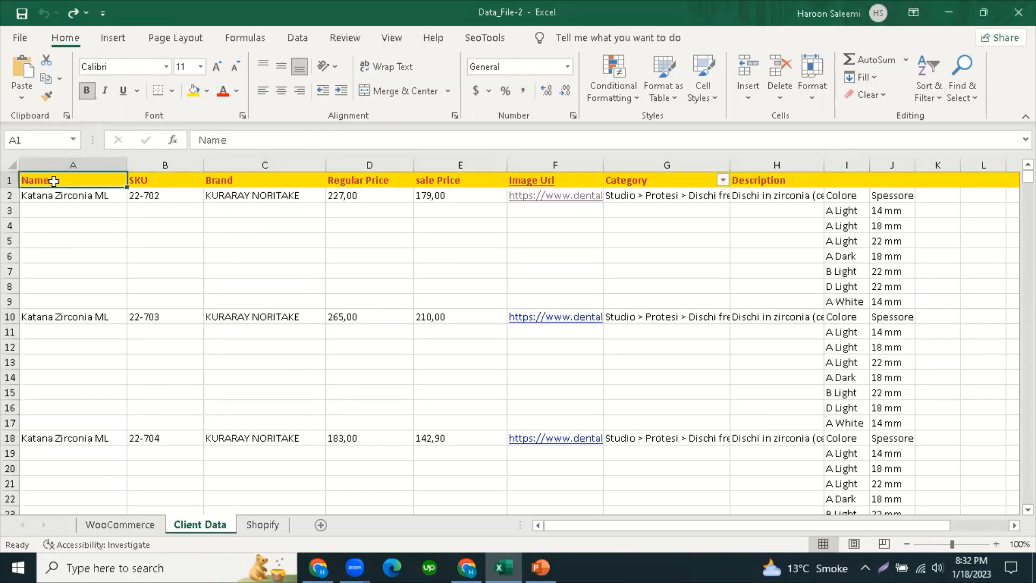
key(Right)
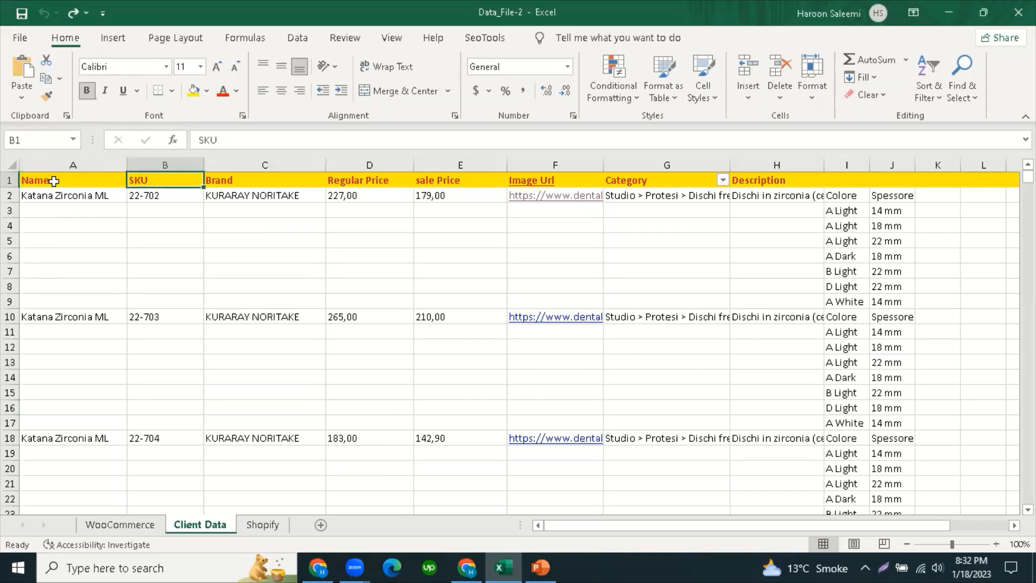
key(Left)
key(Right)
key(Right)
key(Right)
key(Right)
key(Right)
key(Right)
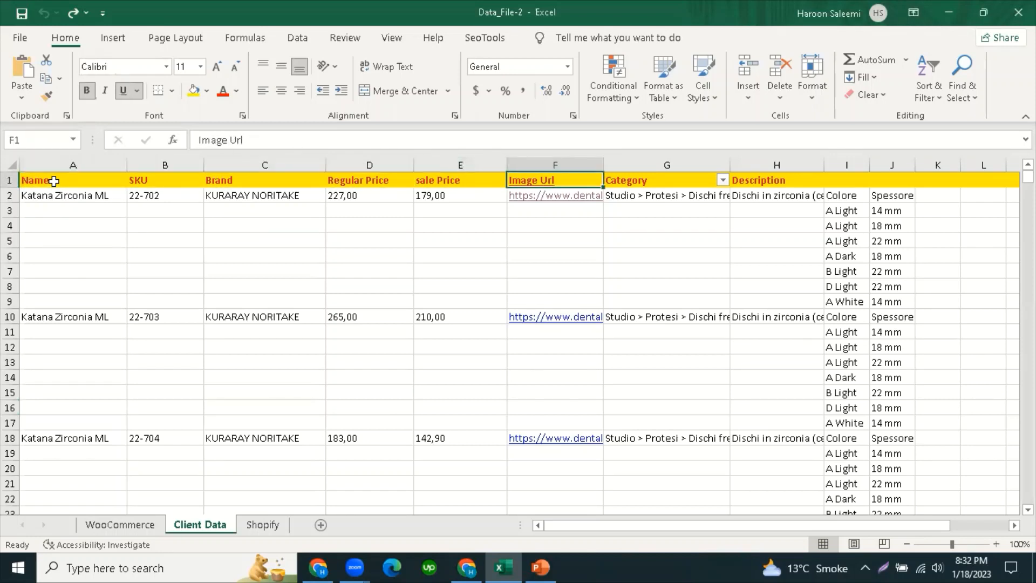
key(Right)
key(Right)
key(Left)
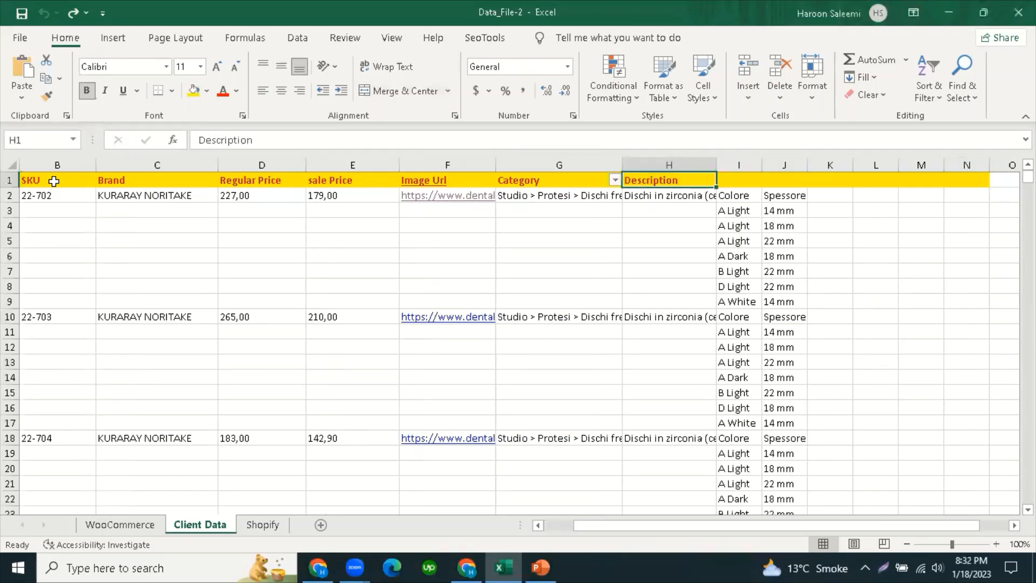
key(Right)
Step: Examine the Colore and Spessore variation columns beside the first product's description on Client Data
key(Down)
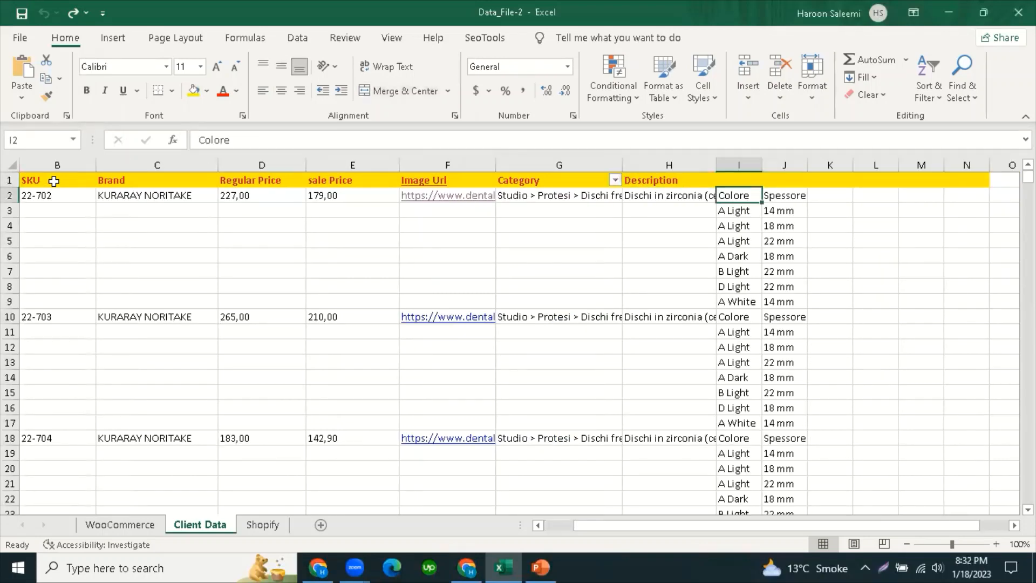
key(Down)
key(Down)
key(Down)
key(Down)
key(Up)
key(Up)
key(Up)
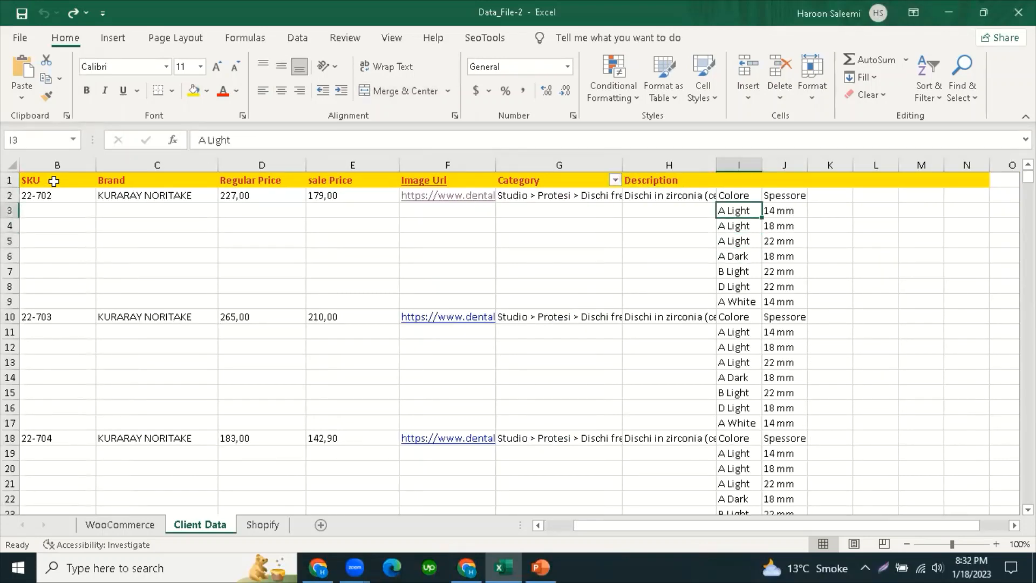
key(Up)
key(Right)
key(Left)
key(Left)
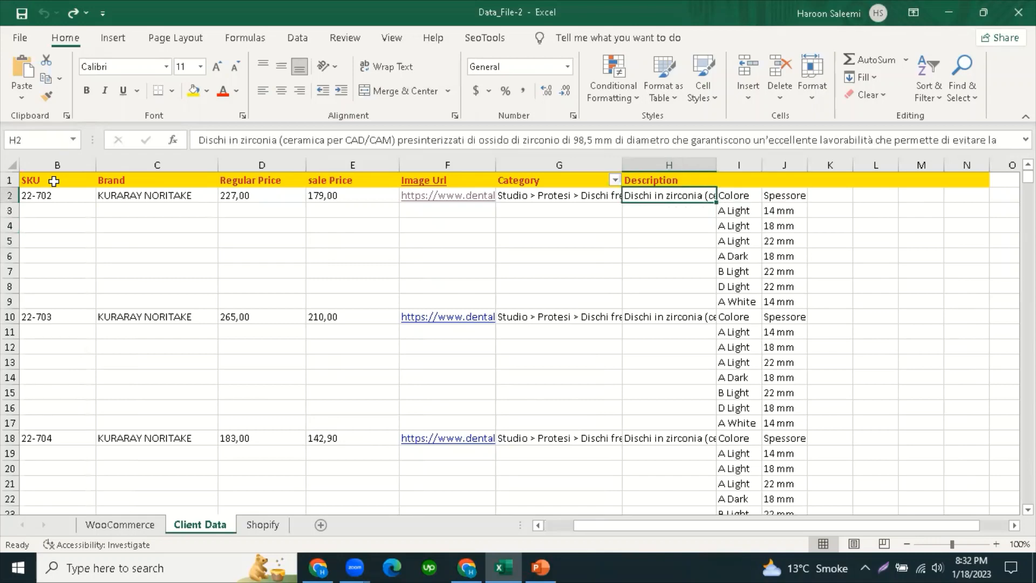
key(Right)
key(Right)
Step: Read back through the first product's fields in row 2, from the variation columns to its name
key(Left)
key(Left)
key(Left)
key(Left)
key(Left)
key(Left)
key(Left)
key(Left)
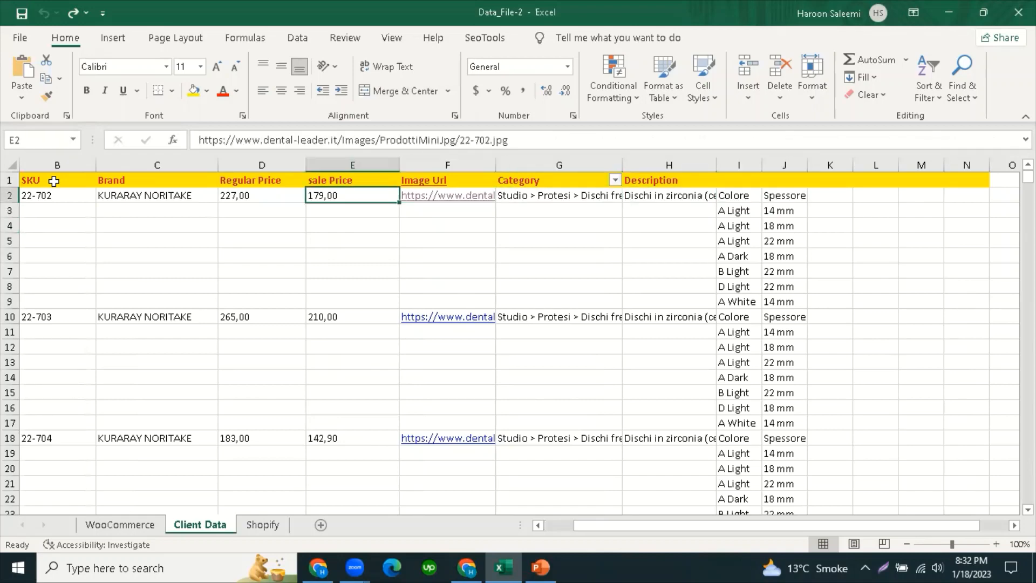
key(Left)
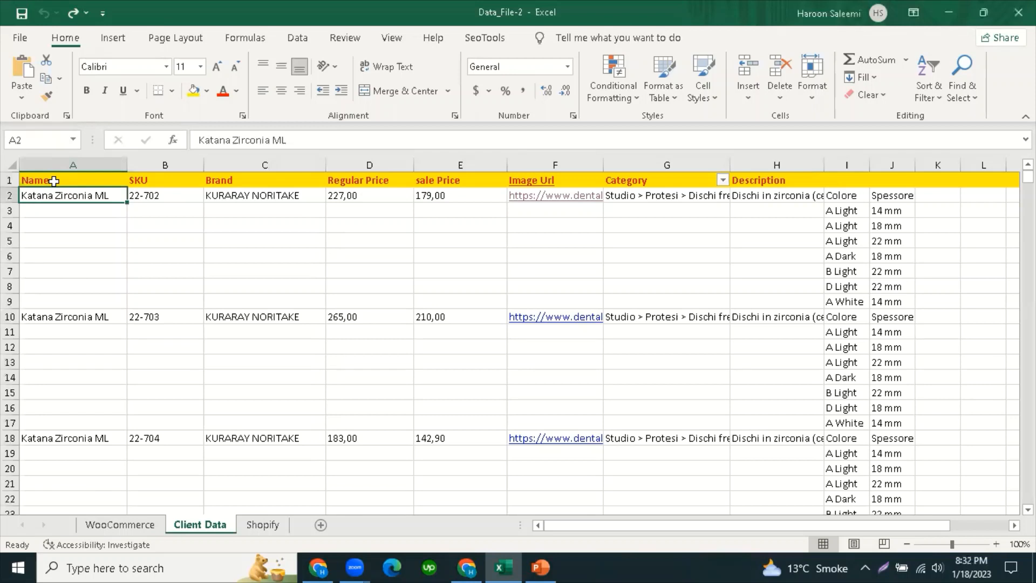
key(Right)
key(Right)
key(Left)
key(Left)
click(69, 243)
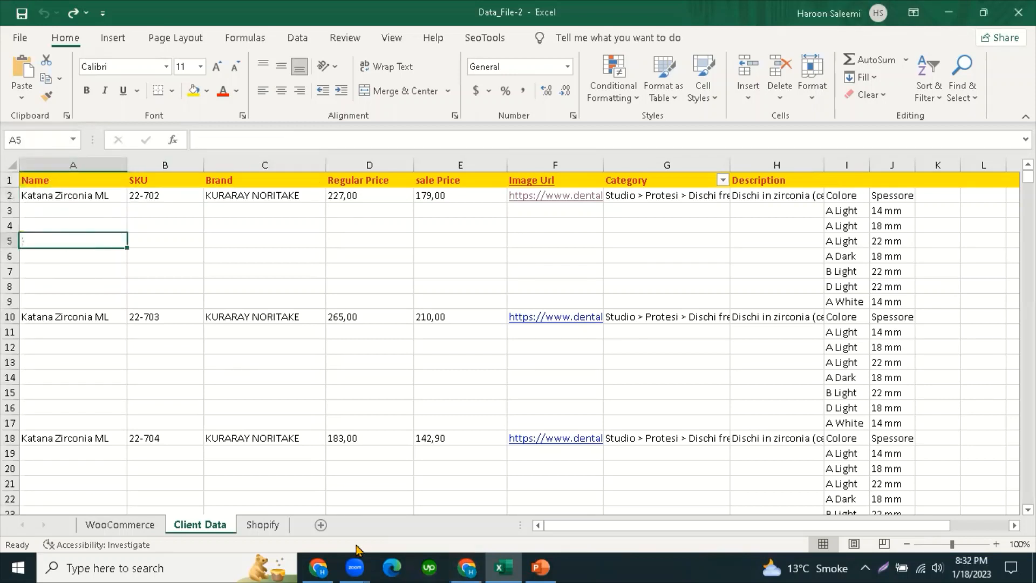
Step: Examine the header row of the Shopify sheet, and return to the Client Data sheet
click(267, 525)
click(109, 208)
click(6, 179)
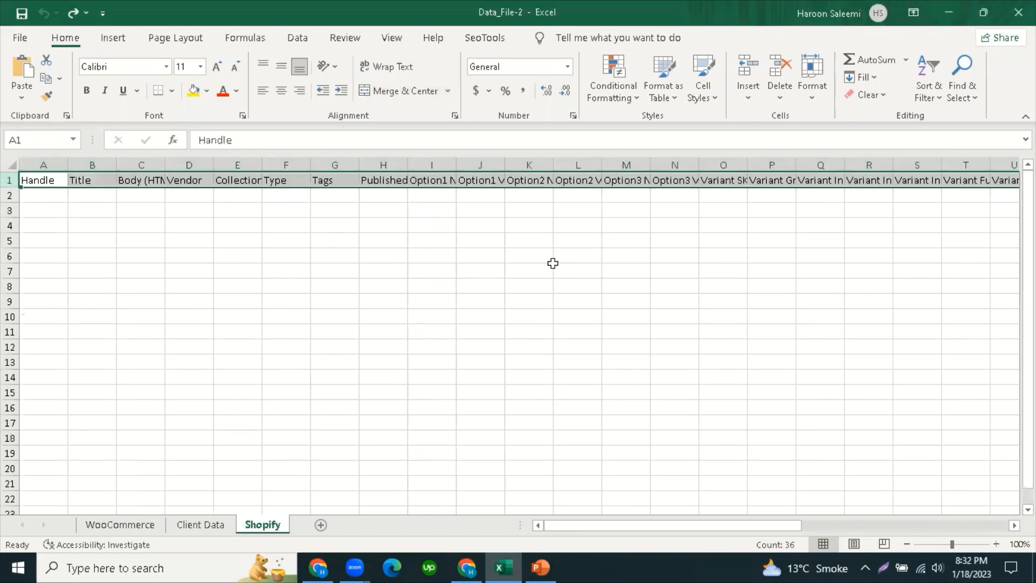
click(579, 225)
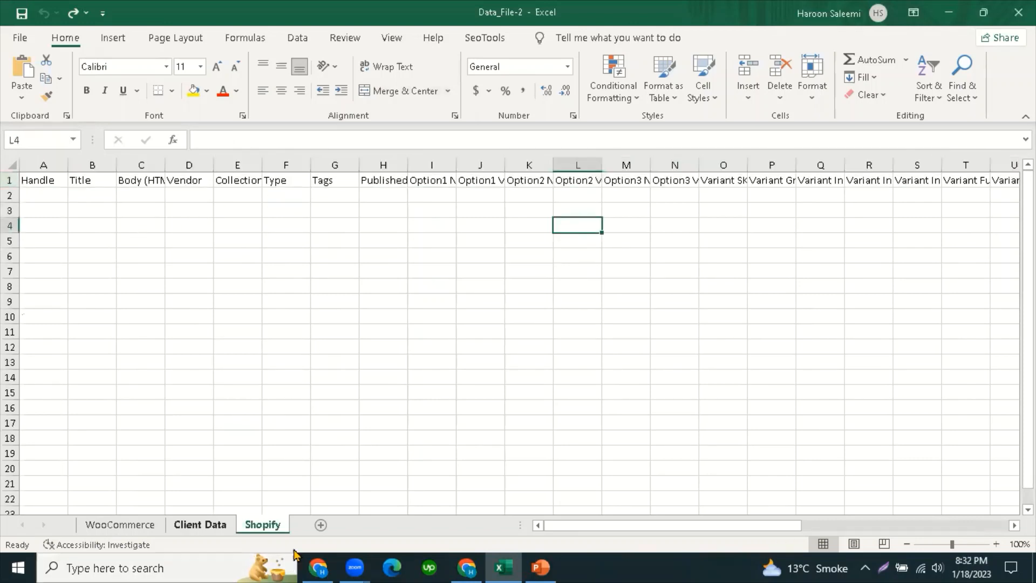
click(215, 526)
click(264, 362)
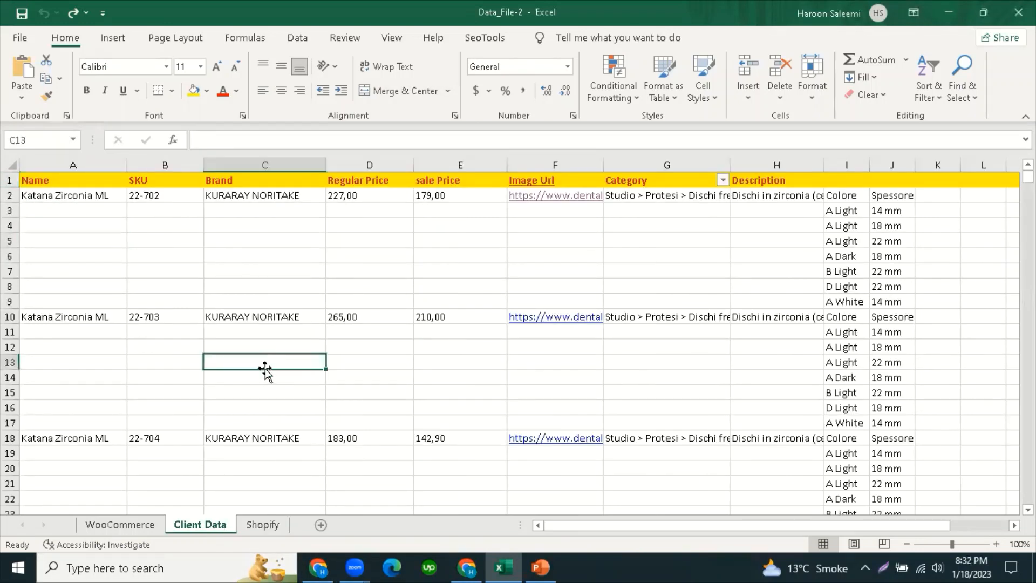
Step: Examine the Name column on Client Data, comparing its header with the product name and the blank cells beneath
click(57, 194)
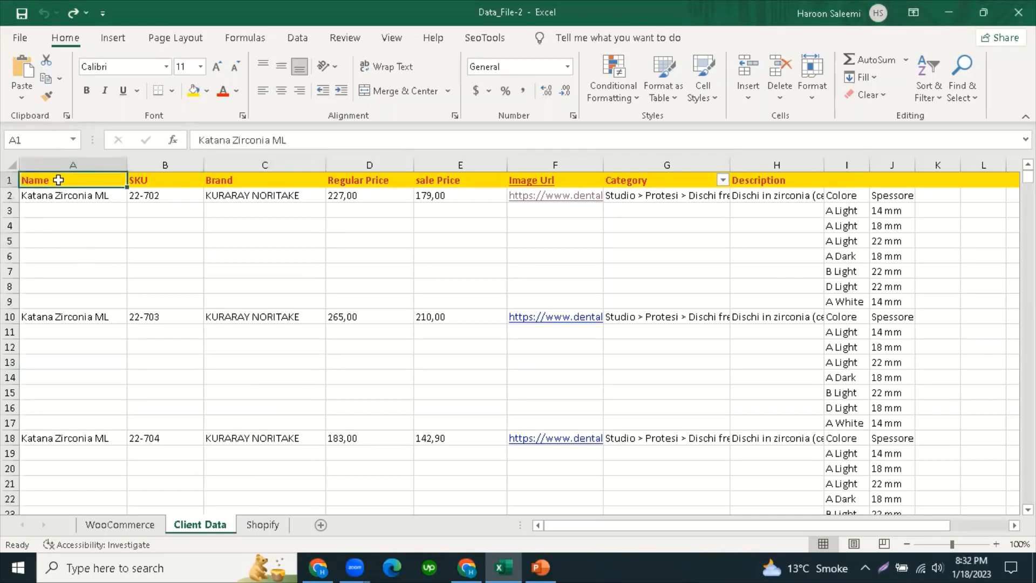
click(57, 270)
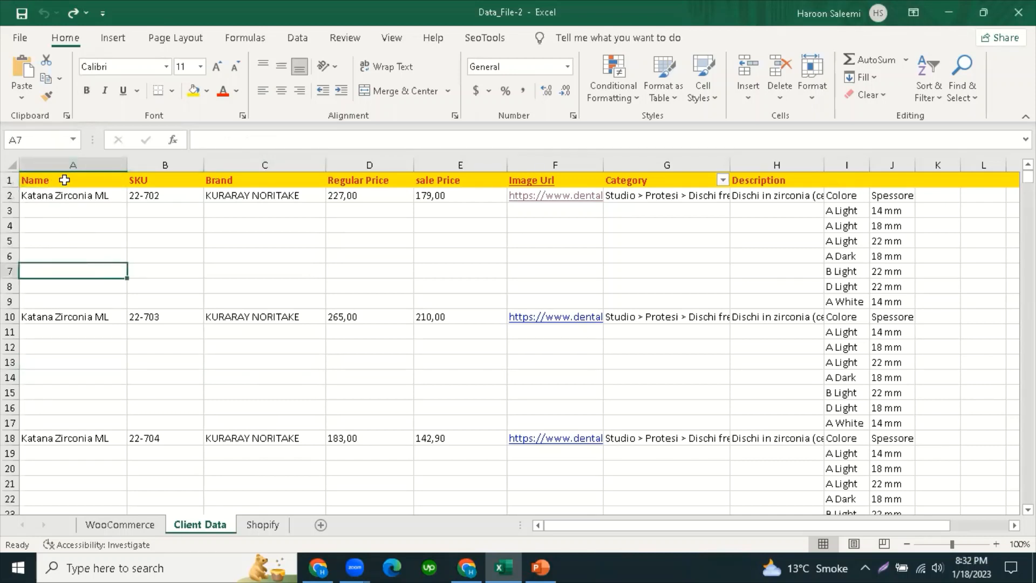
click(54, 254)
click(54, 180)
click(51, 270)
click(59, 183)
click(47, 253)
click(63, 182)
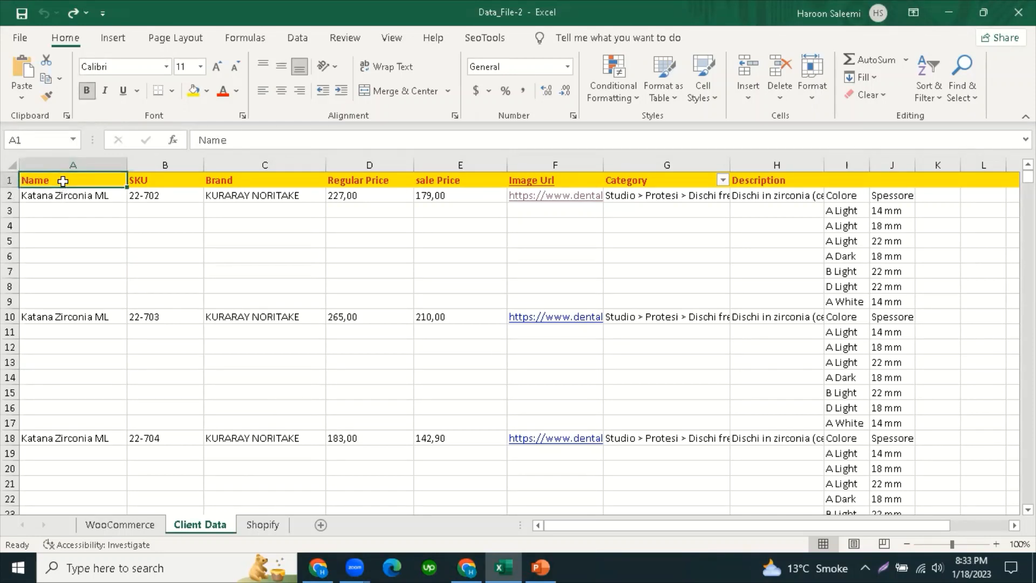
Step: Review the Client Data headers one by one, moving from SKU and Brand through the price and image columns to Category
key(Right)
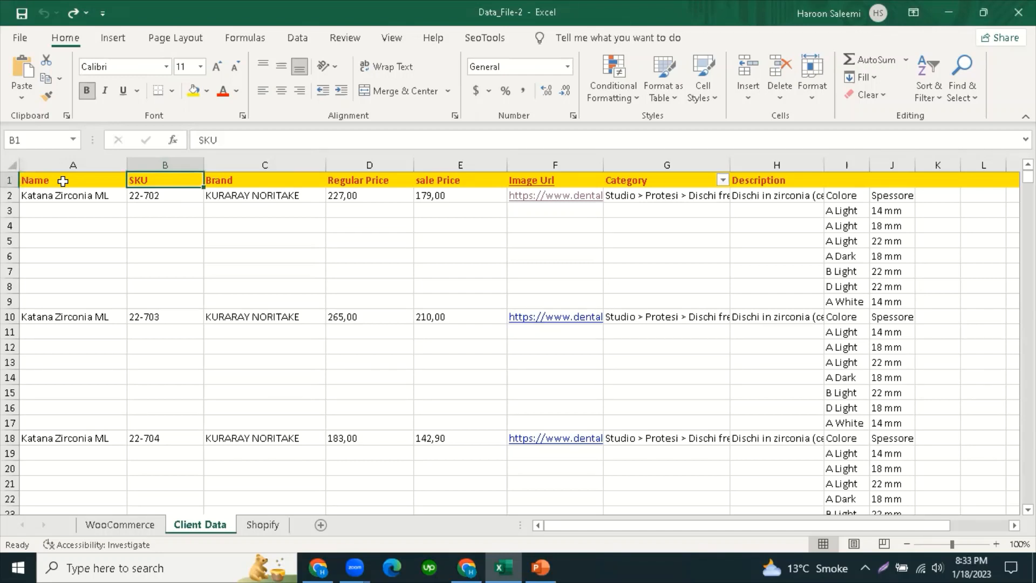
key(Right)
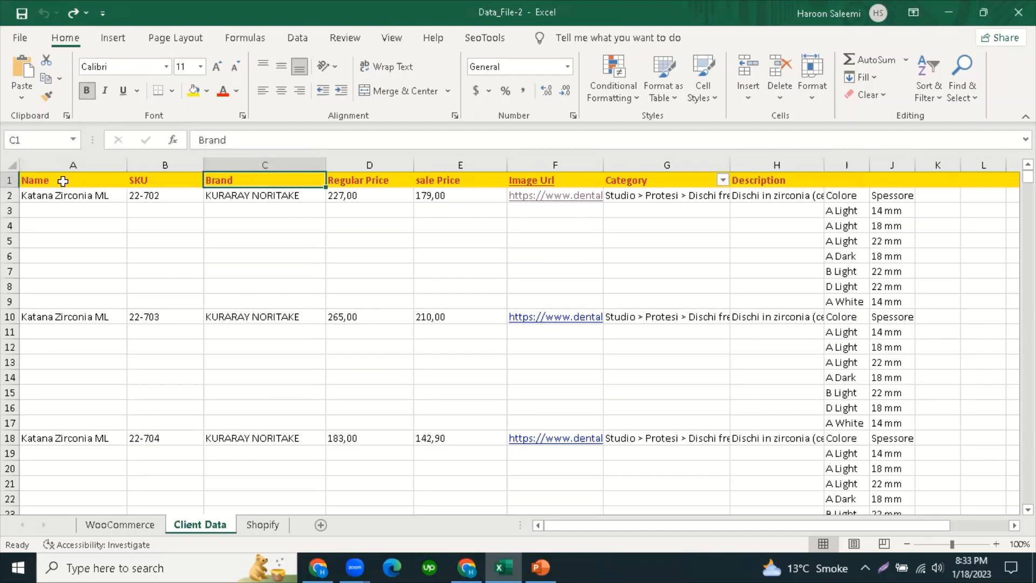
key(Left)
key(Right)
key(Left)
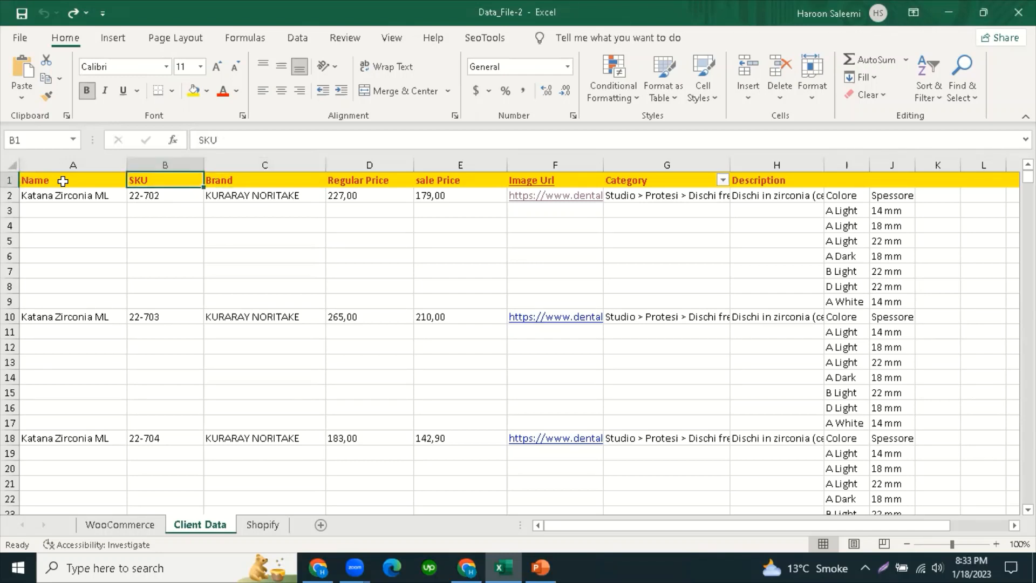
key(Right)
key(Right)
key(Left)
key(Right)
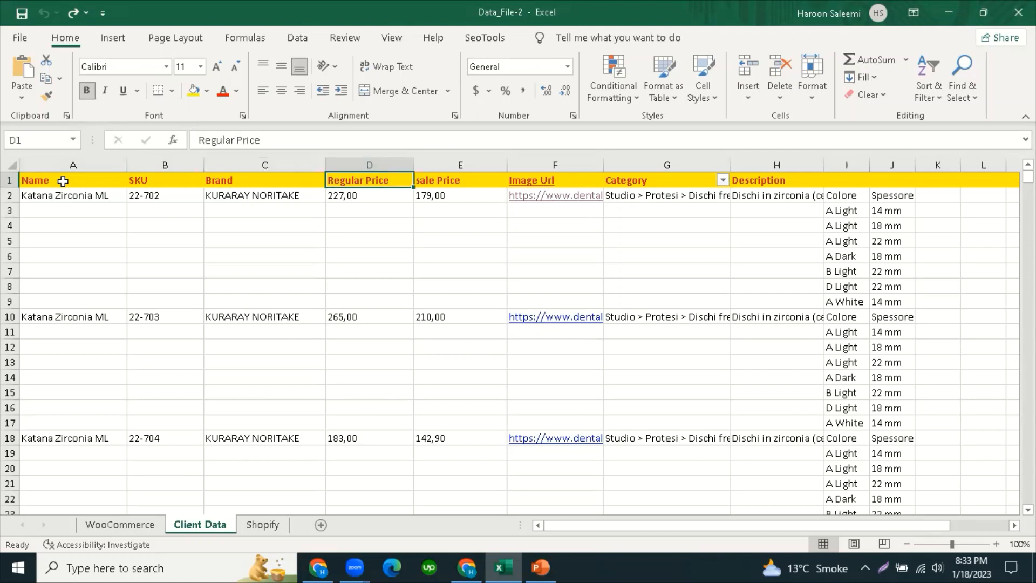
key(Right)
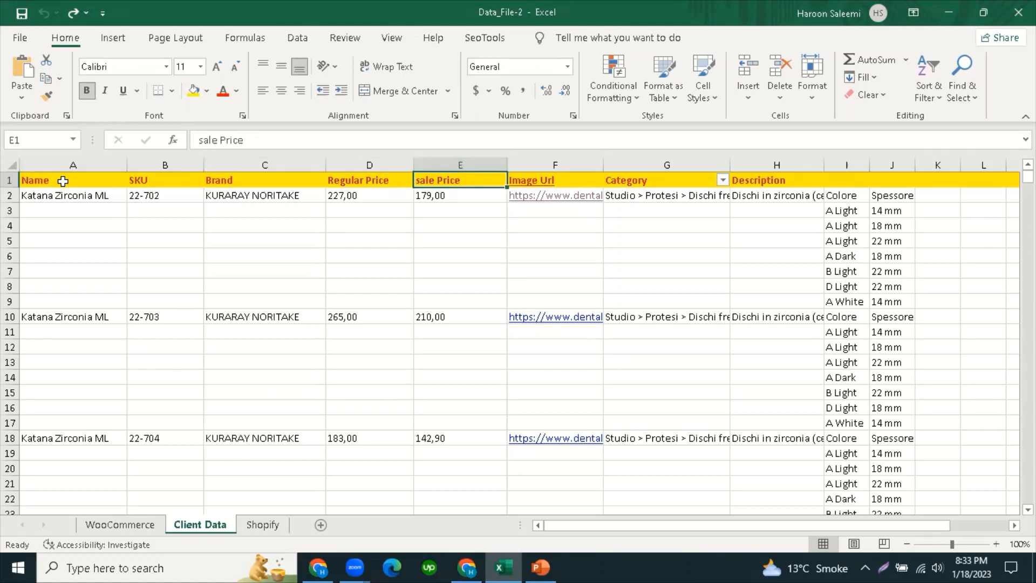
key(Right)
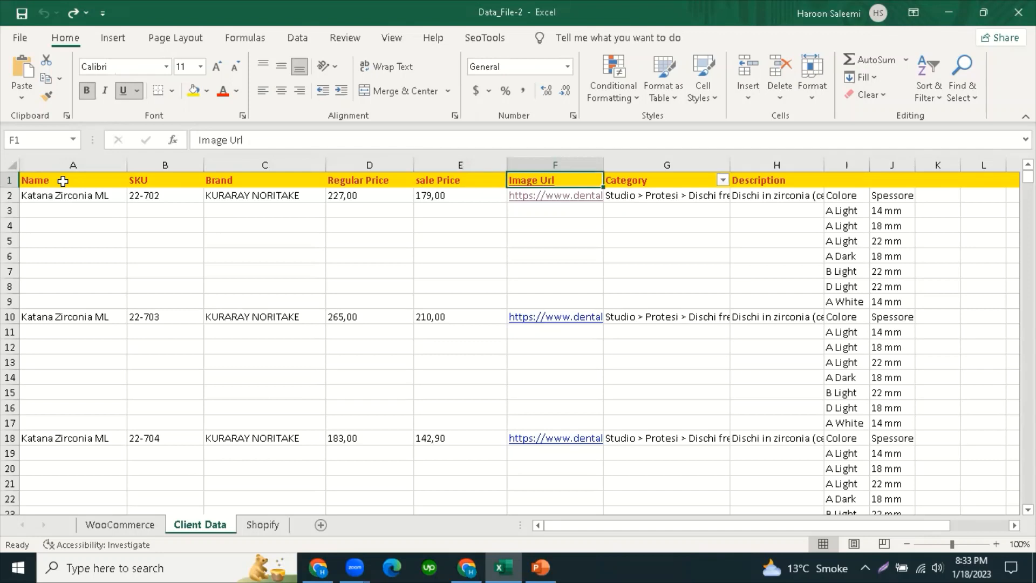
key(Right)
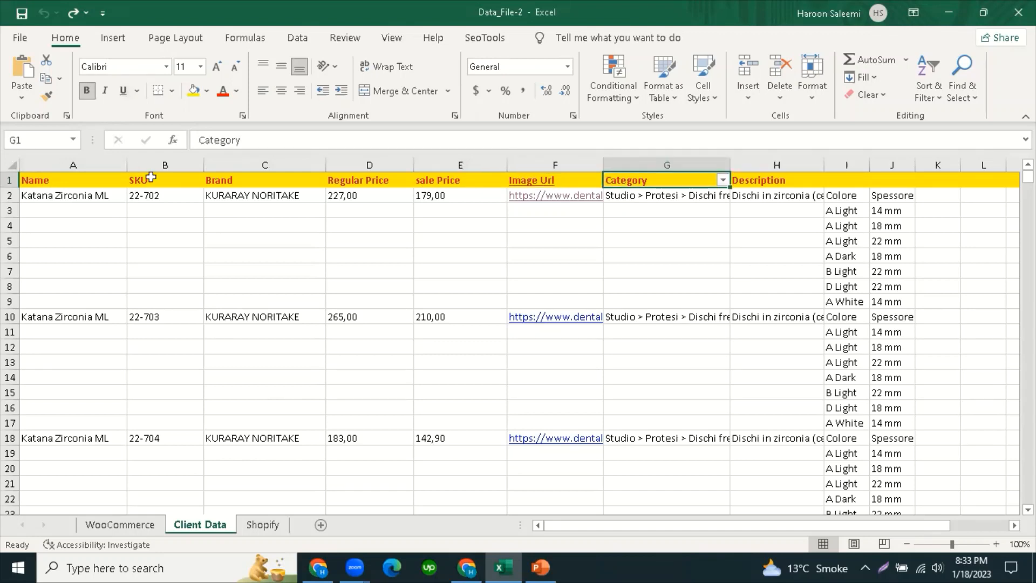
Step: Widen the Category column to fit the full category path, and inspect the first product's category in G2
drag(730, 165, 801, 165)
click(735, 224)
click(647, 199)
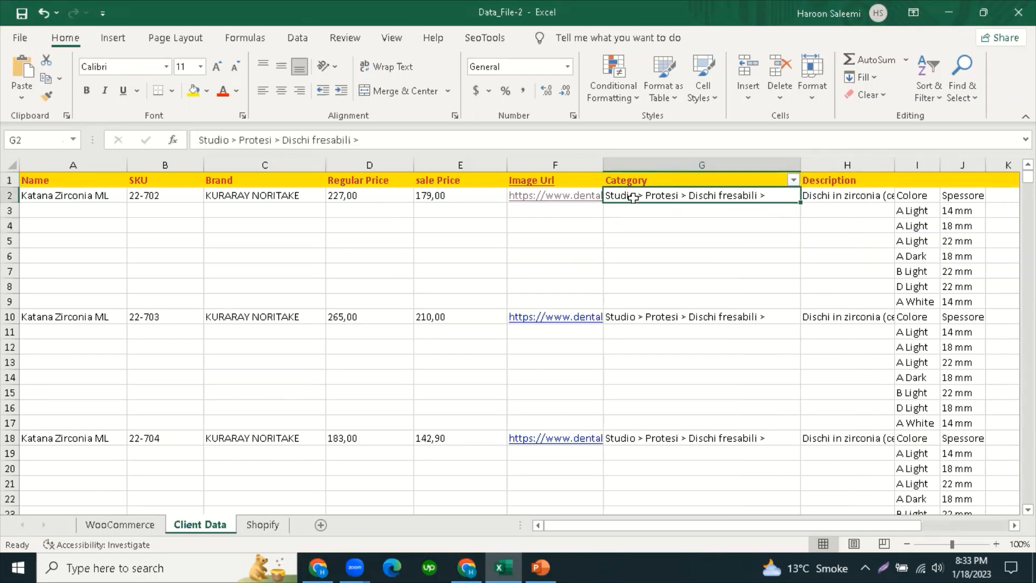
click(622, 236)
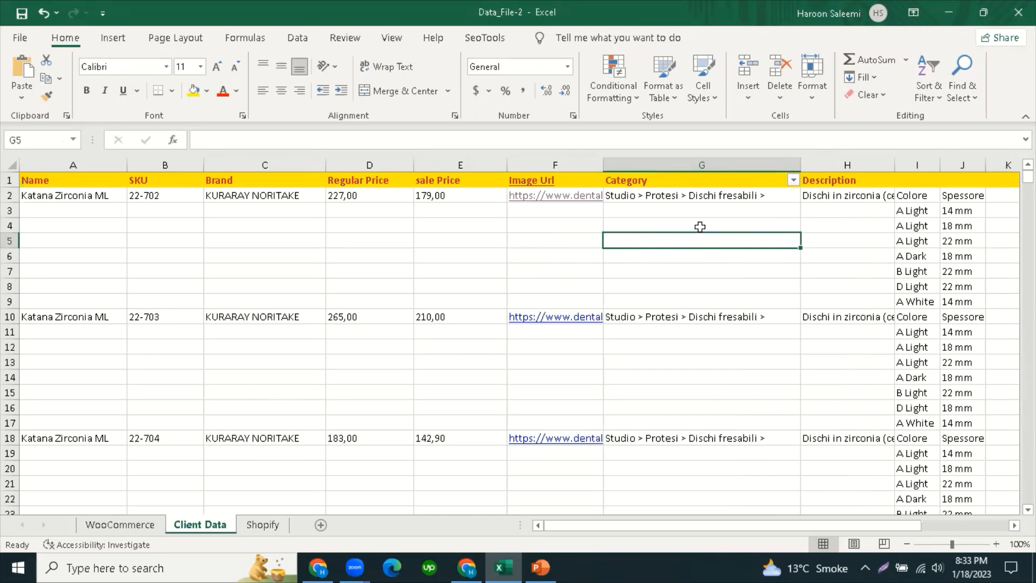
click(684, 198)
click(668, 236)
click(670, 196)
click(667, 222)
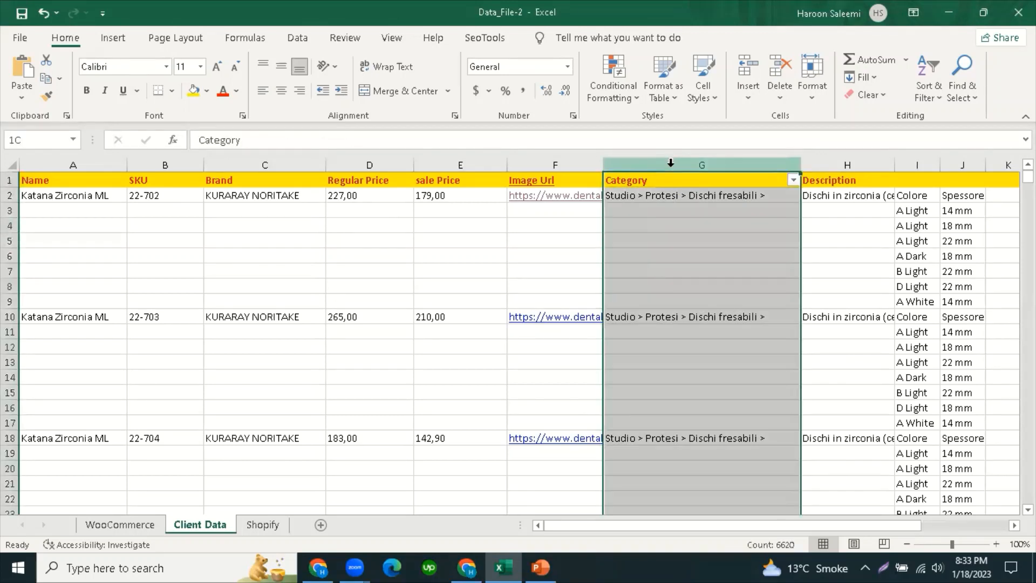
Step: Examine the whole Category column against the first product's category hierarchy in row 2
click(671, 164)
click(536, 231)
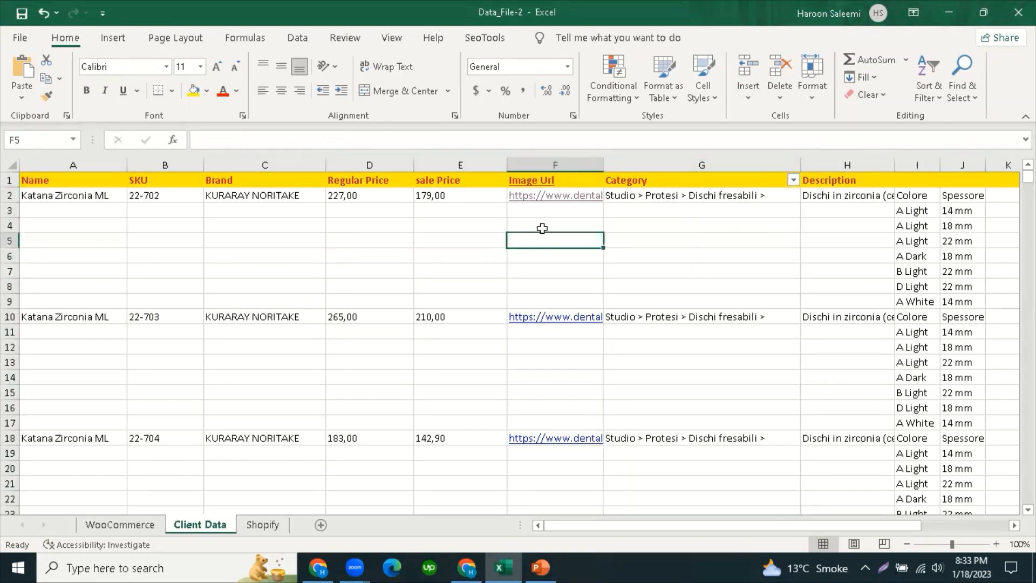
click(659, 194)
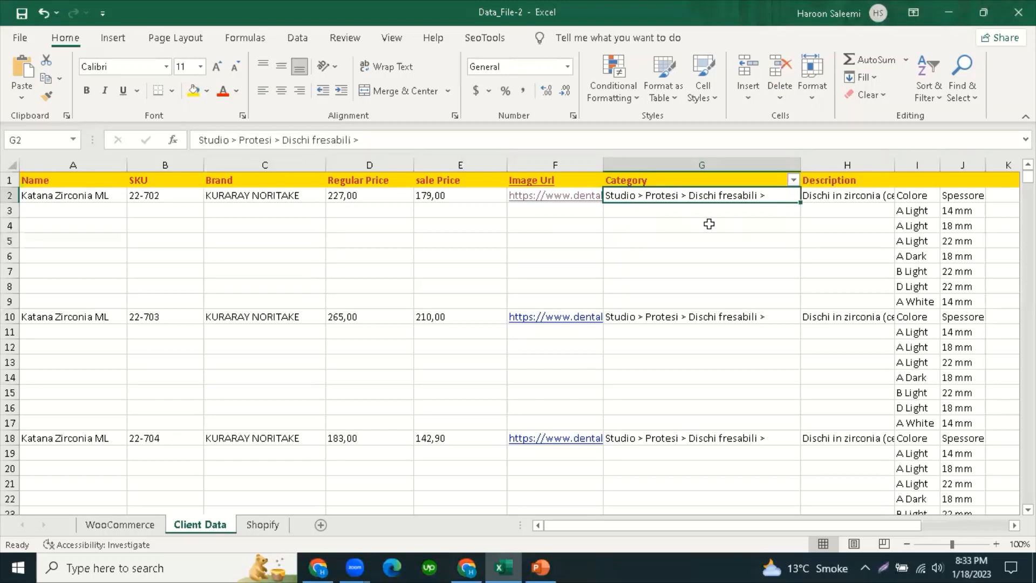
click(676, 165)
click(674, 228)
click(680, 195)
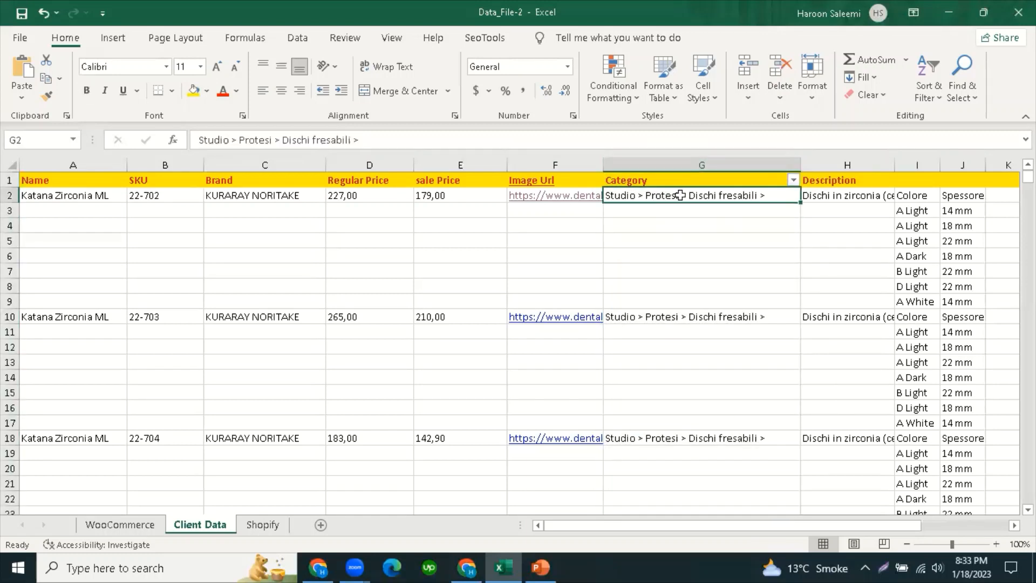
click(665, 240)
click(659, 194)
click(659, 224)
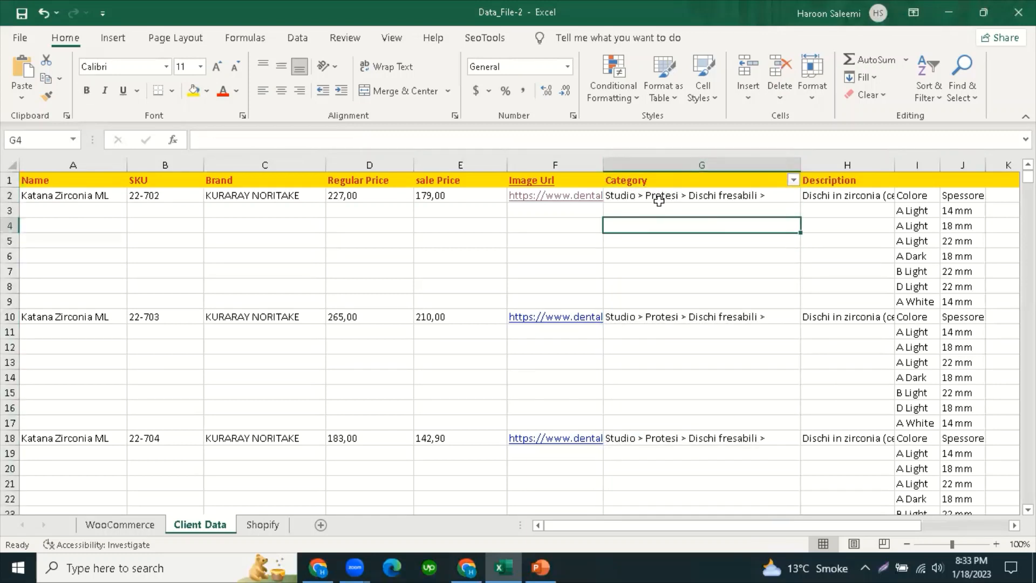
click(659, 193)
click(662, 218)
click(662, 193)
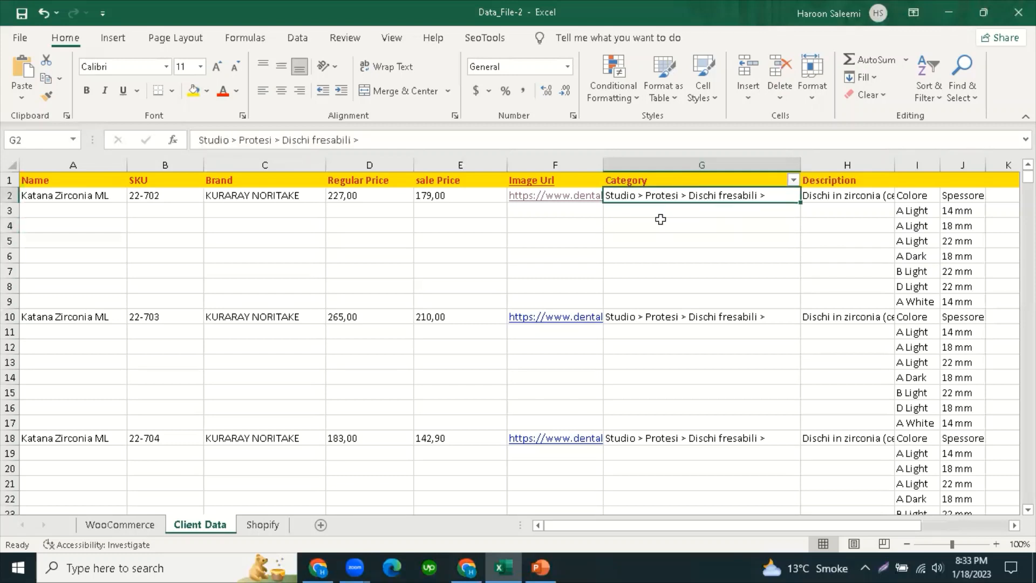
click(657, 228)
click(662, 165)
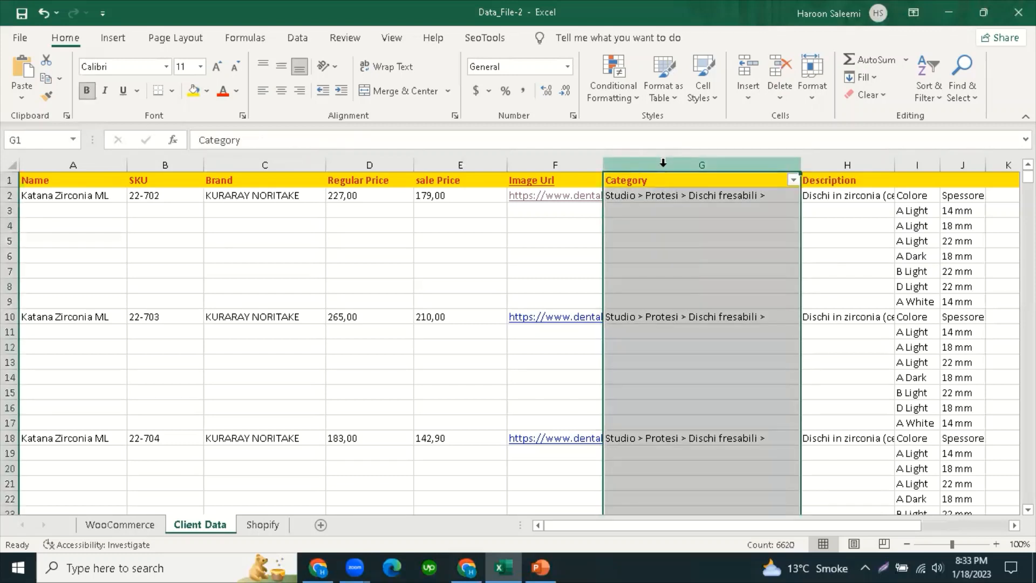
Step: Examine the Description column and the Colore heading beside it, bringing the variation columns and the empty columns after them into view
click(855, 228)
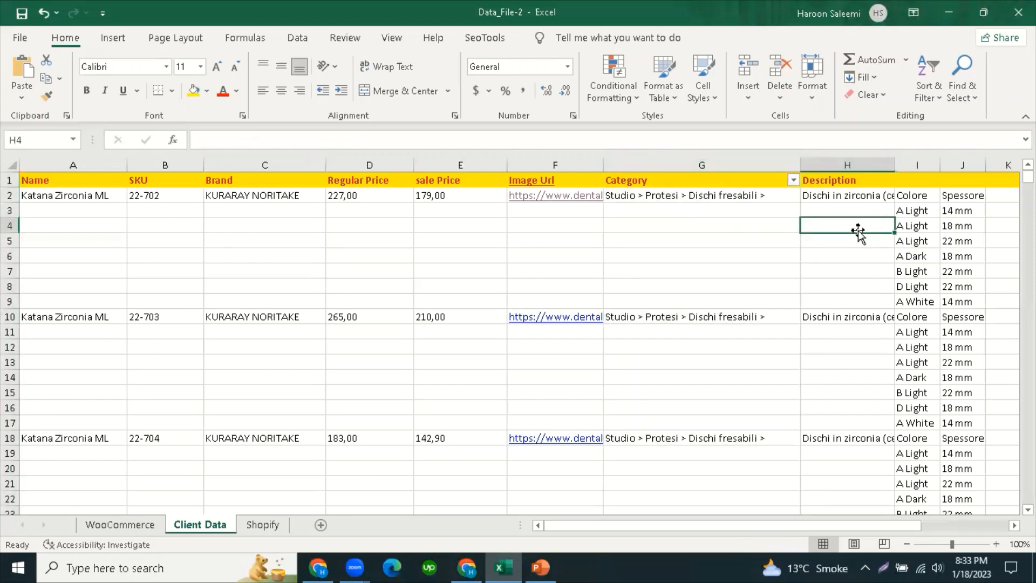
click(703, 193)
click(832, 182)
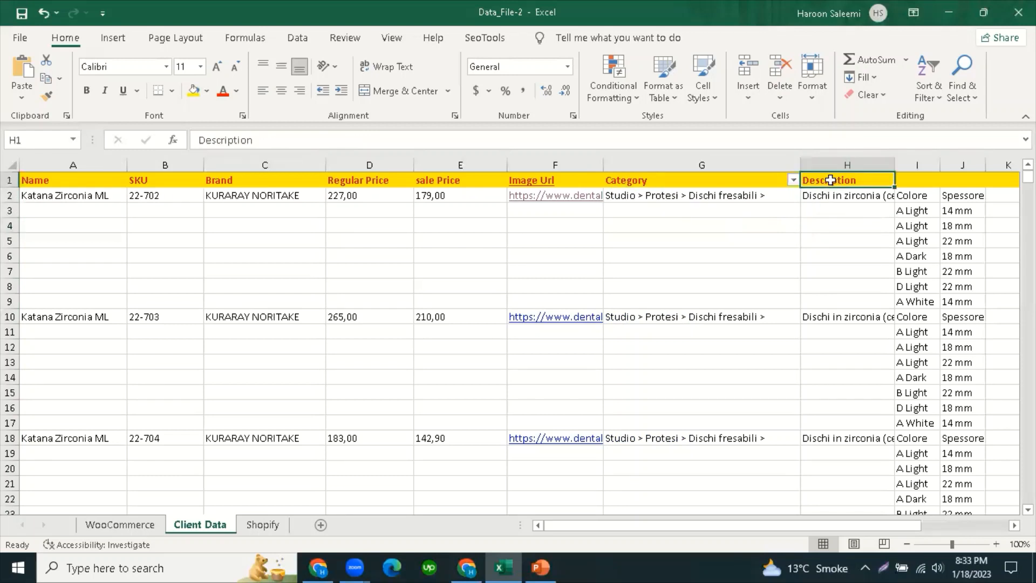
click(837, 197)
click(918, 197)
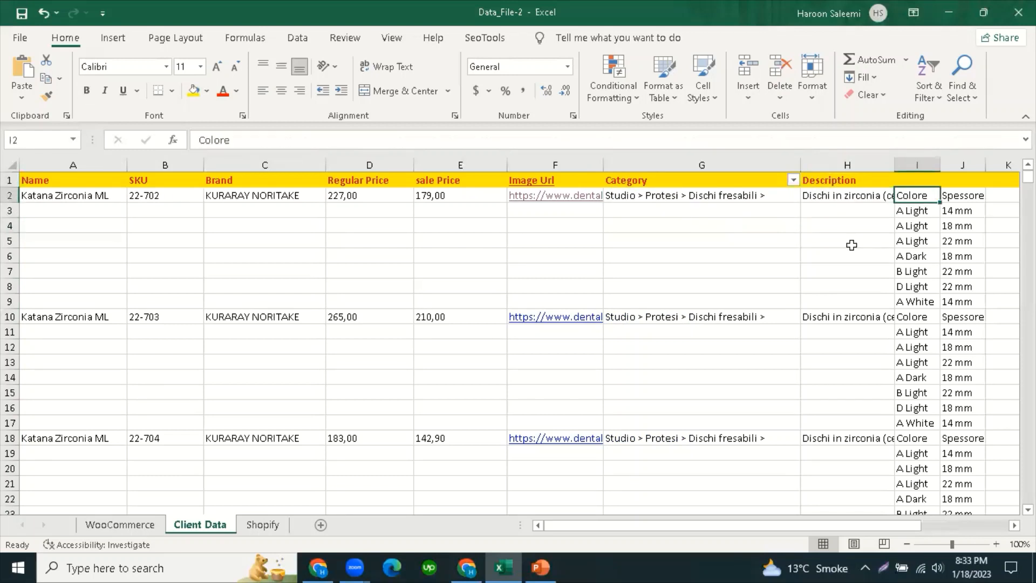
drag(784, 529, 867, 528)
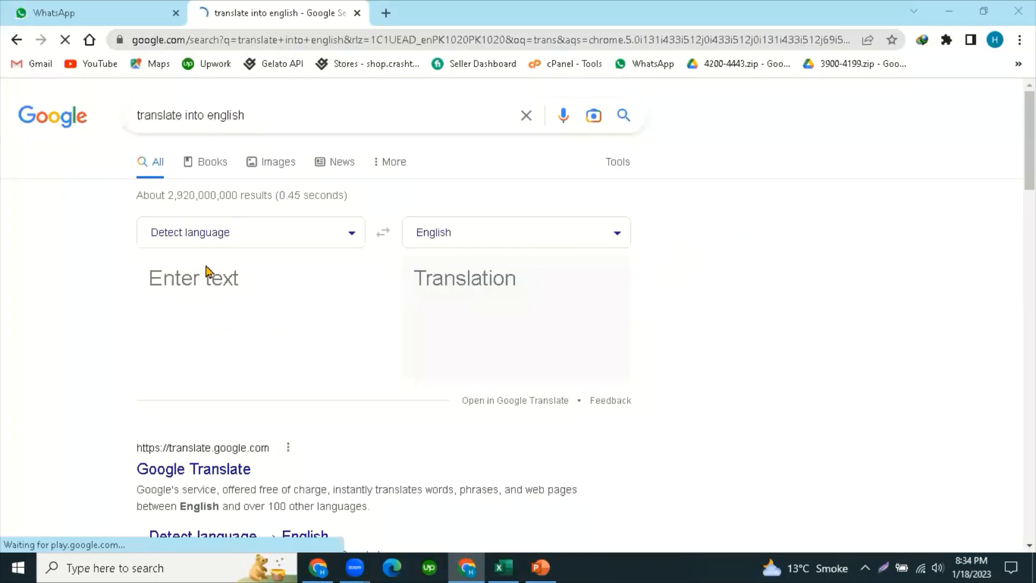
Step: Return to the Excel workbook and copy the first product's Colore heading from I2
click(503, 567)
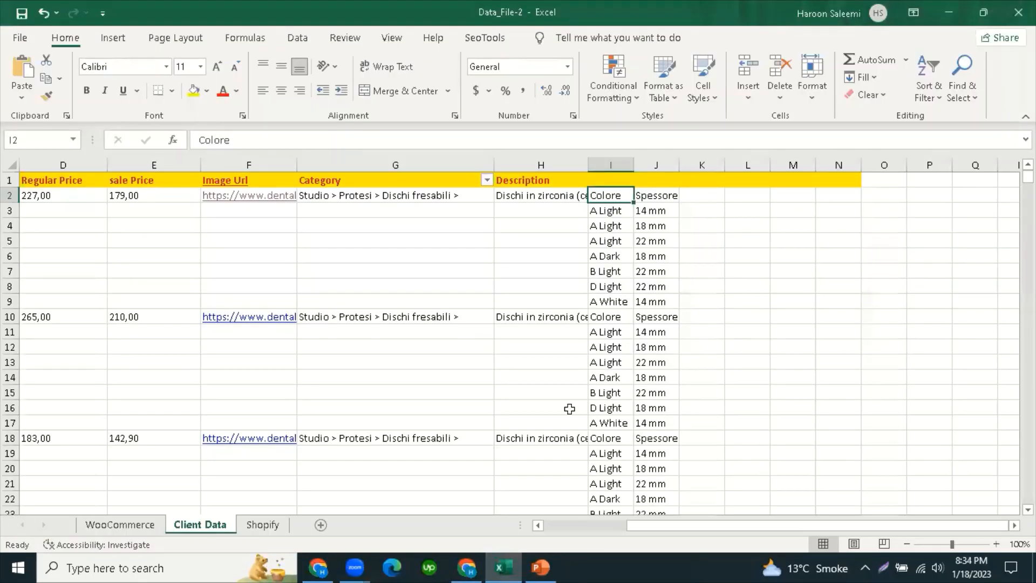
click(730, 219)
click(607, 198)
click(658, 197)
click(635, 236)
click(608, 196)
key(ctrl+c)
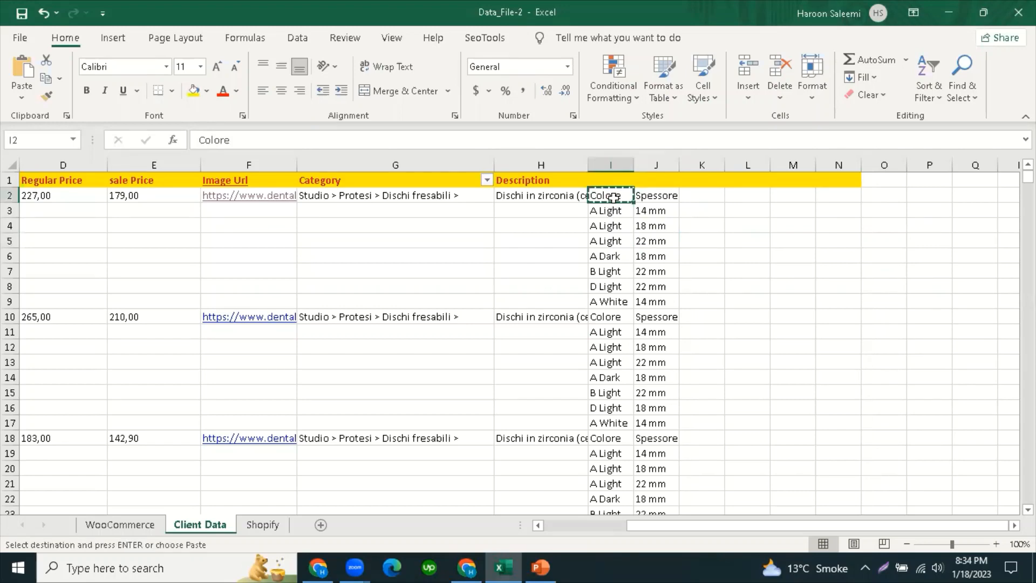
Step: Switch to Chrome, translate the copied word "Colore" into English with Google's translator, and compare the source word with its translation
click(467, 565)
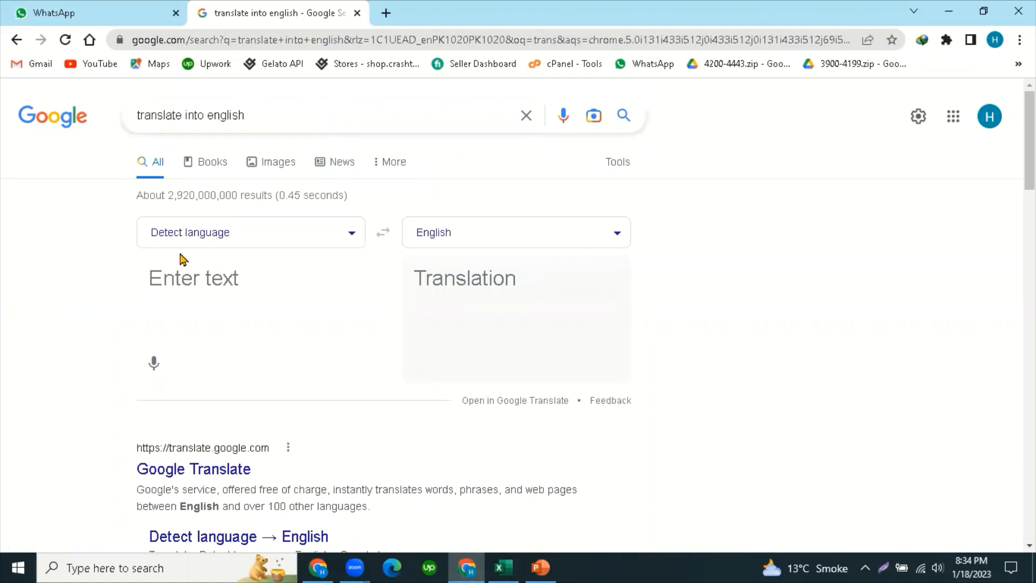
scroll(298, 265, down, 1)
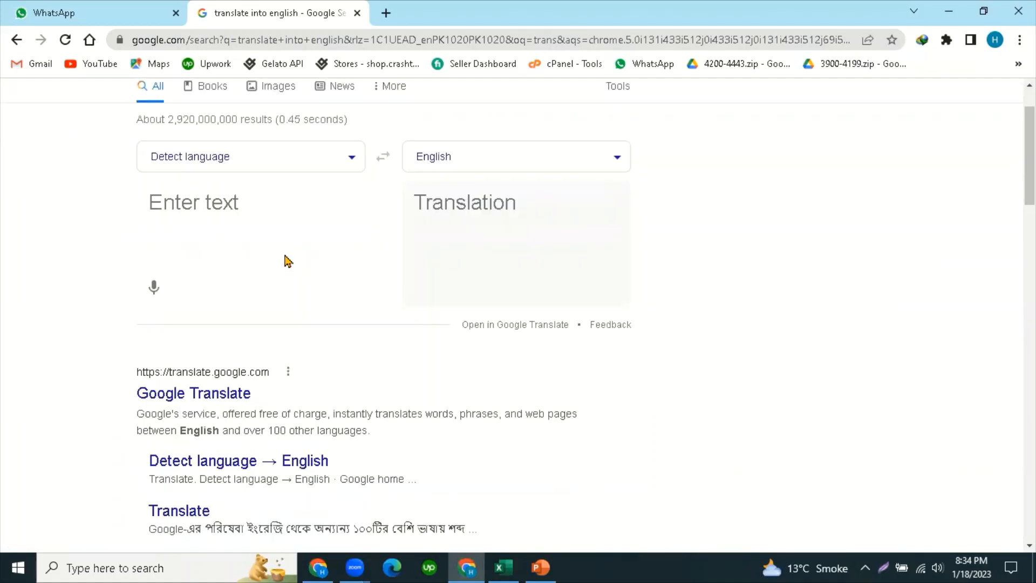
click(216, 205)
key(ctrl+v)
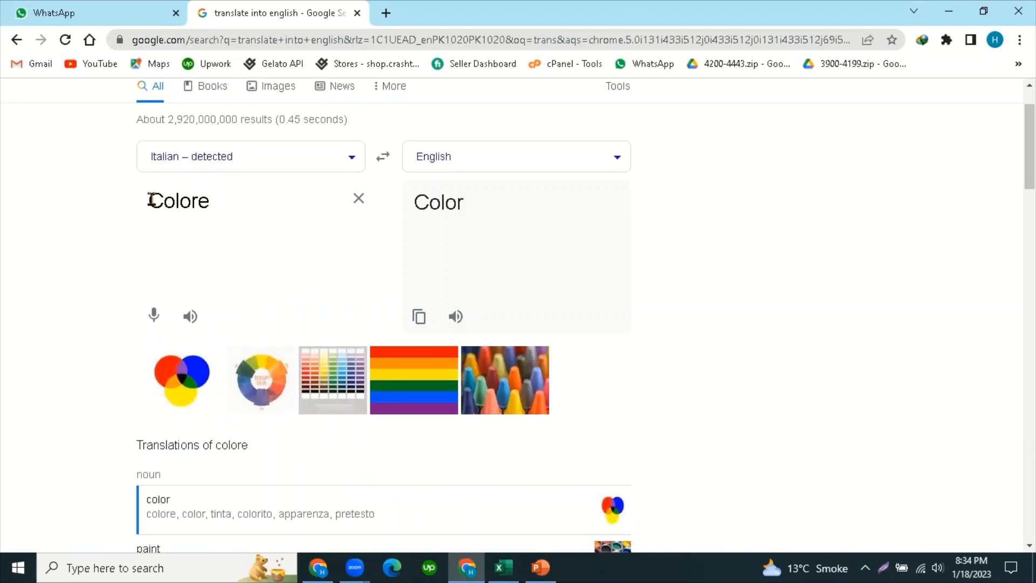
drag(150, 199, 231, 199)
click(213, 208)
drag(151, 199, 227, 198)
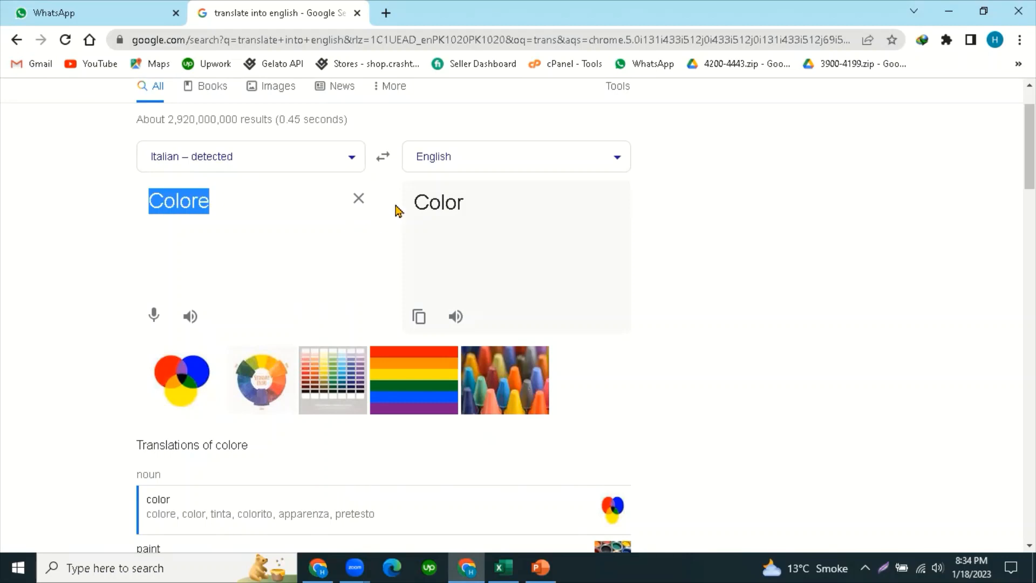
drag(416, 202, 464, 207)
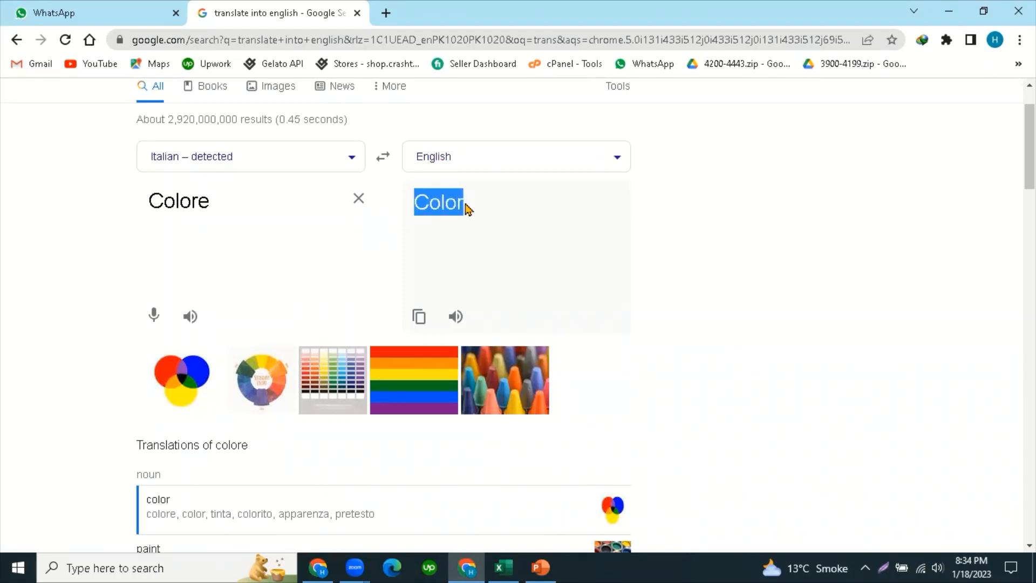
Step: Switch back to the Excel workbook and examine the colour values down the Colore column across several products
click(505, 567)
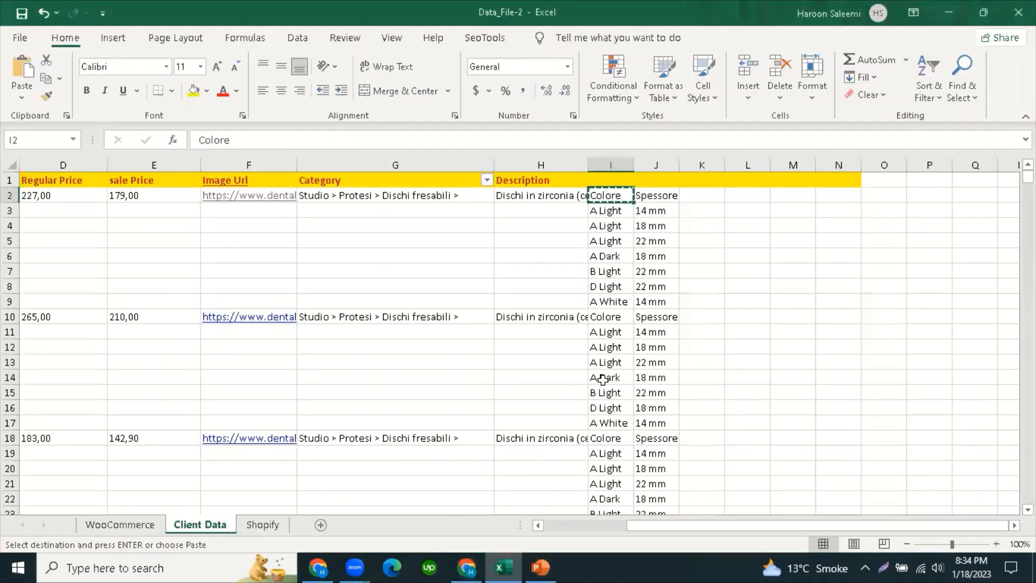
click(608, 164)
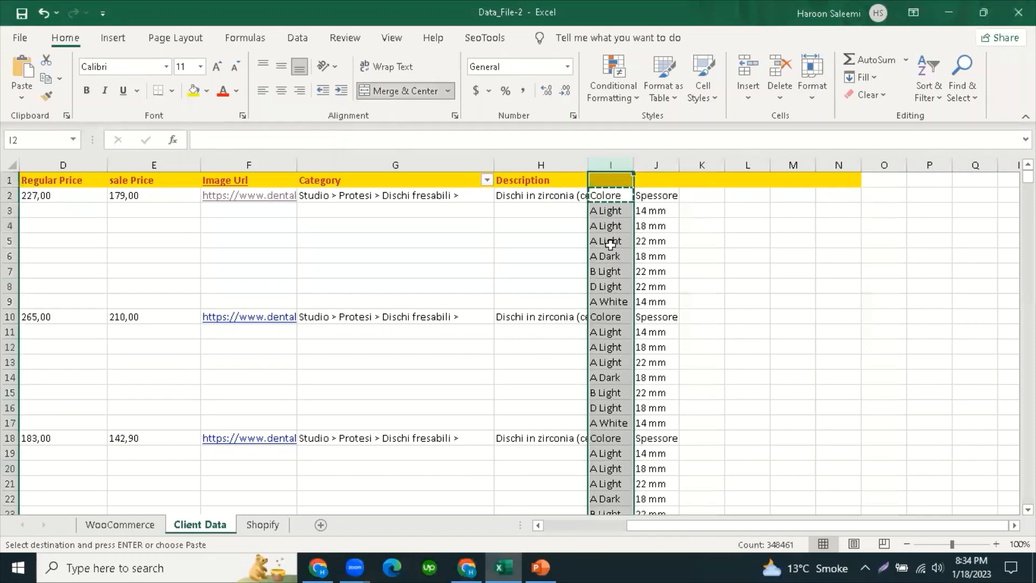
scroll(610, 399, down, 5)
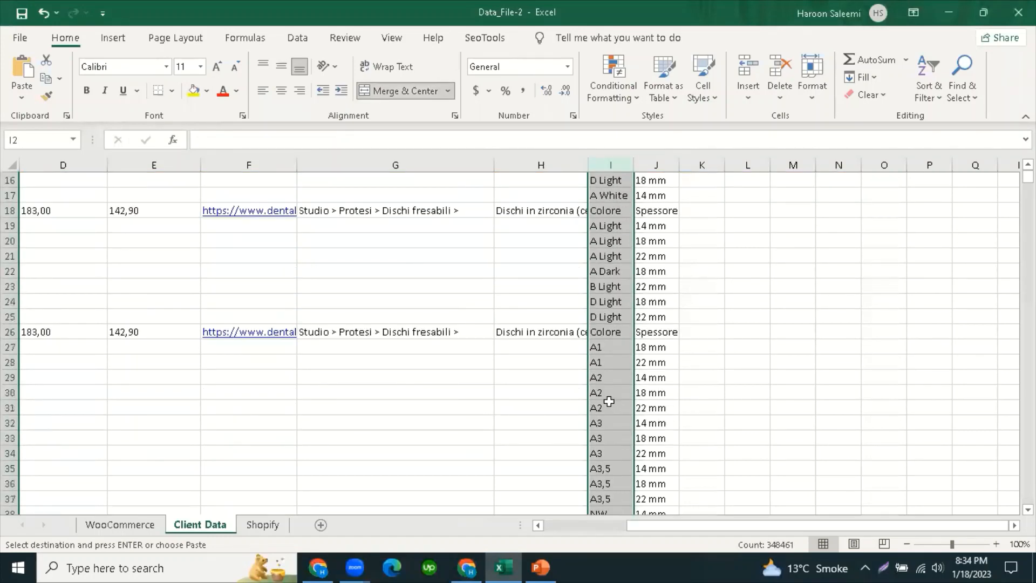
scroll(594, 341, up, 5)
Step: Copy the first product's Spessore heading from J2
click(664, 195)
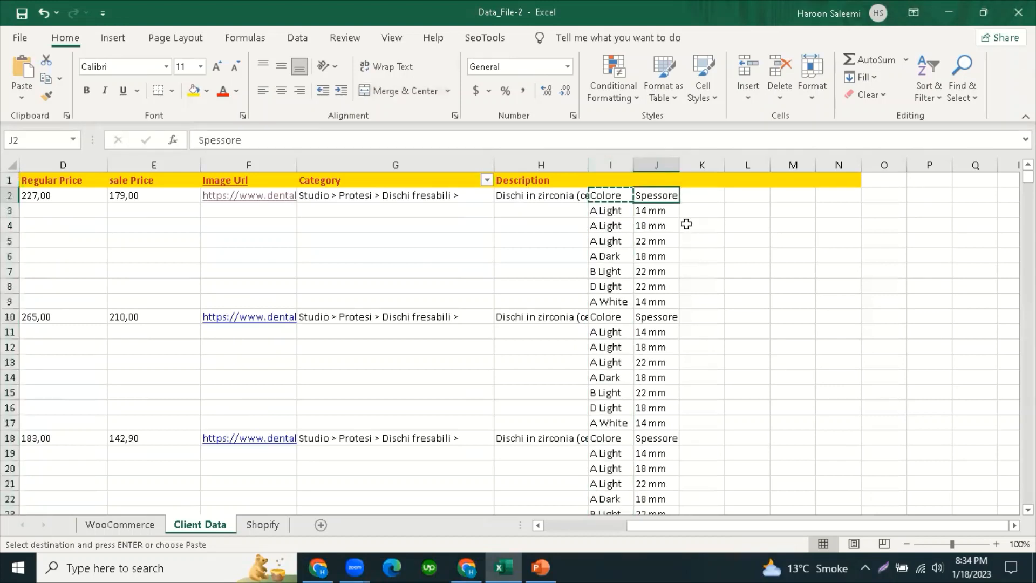
click(684, 221)
click(663, 197)
key(ctrl+c)
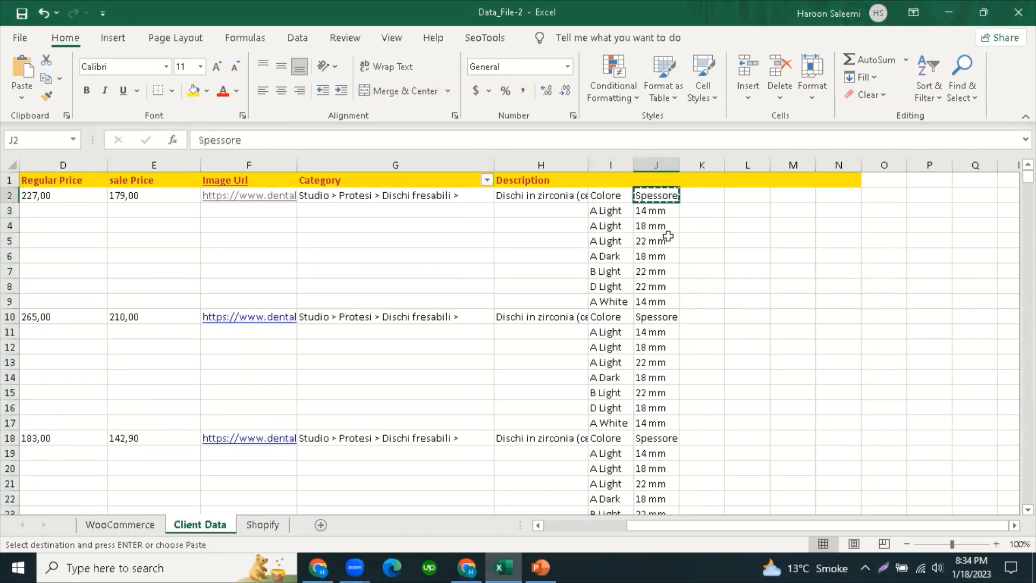
Step: Switch to Chrome and translate the copied word "Spessore" from Italian into English with Google's translator
click(467, 566)
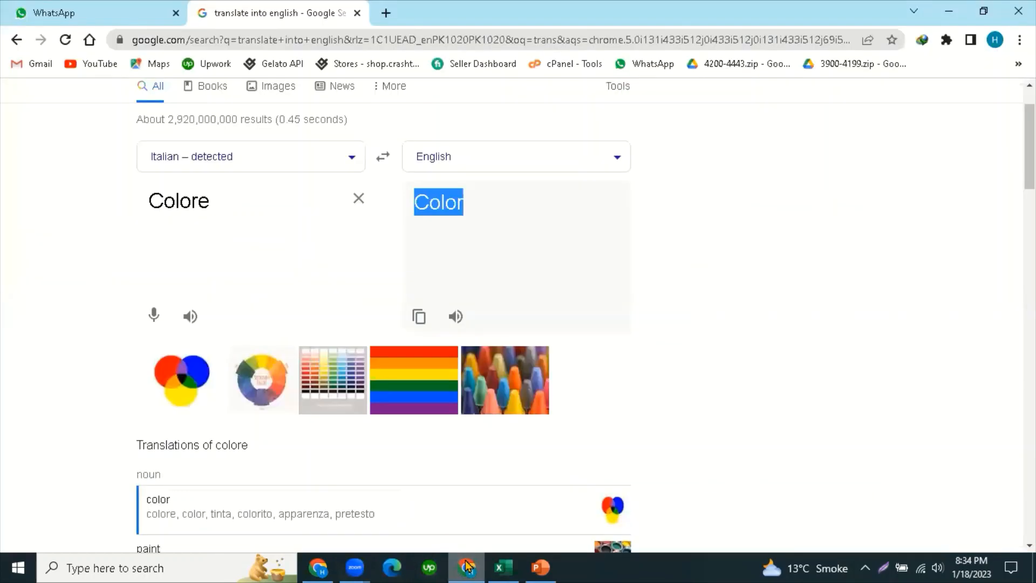
click(360, 201)
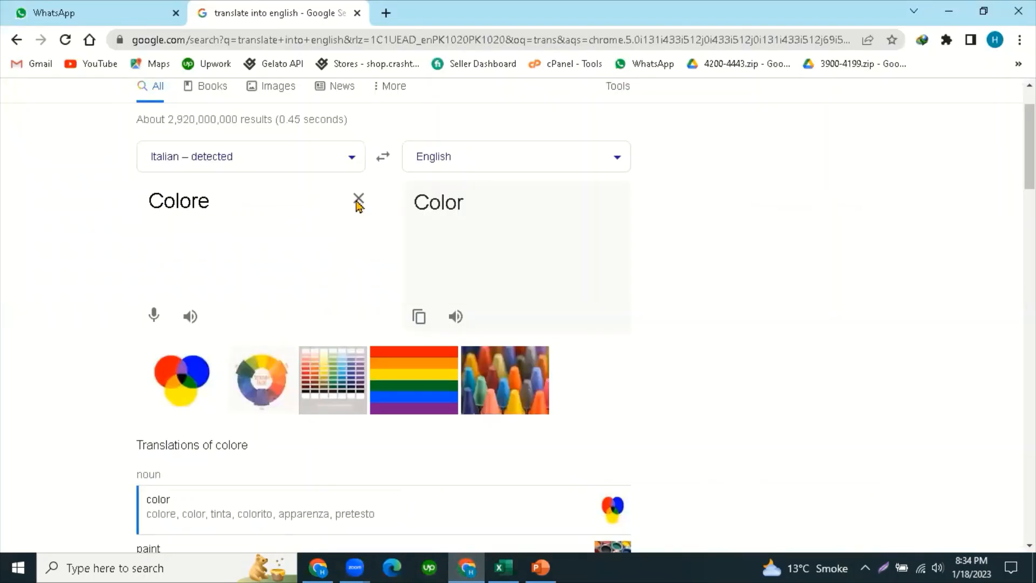
key(ctrl+v)
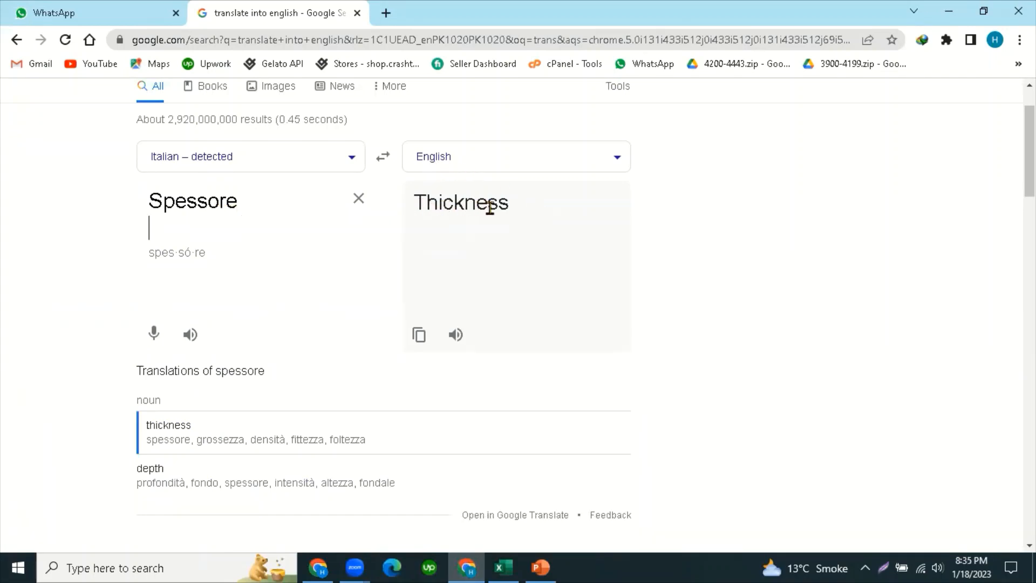
Step: Return to the Excel workbook and examine the first product's description with the Colore and Spessore variation columns on the Client Data sheet
click(507, 566)
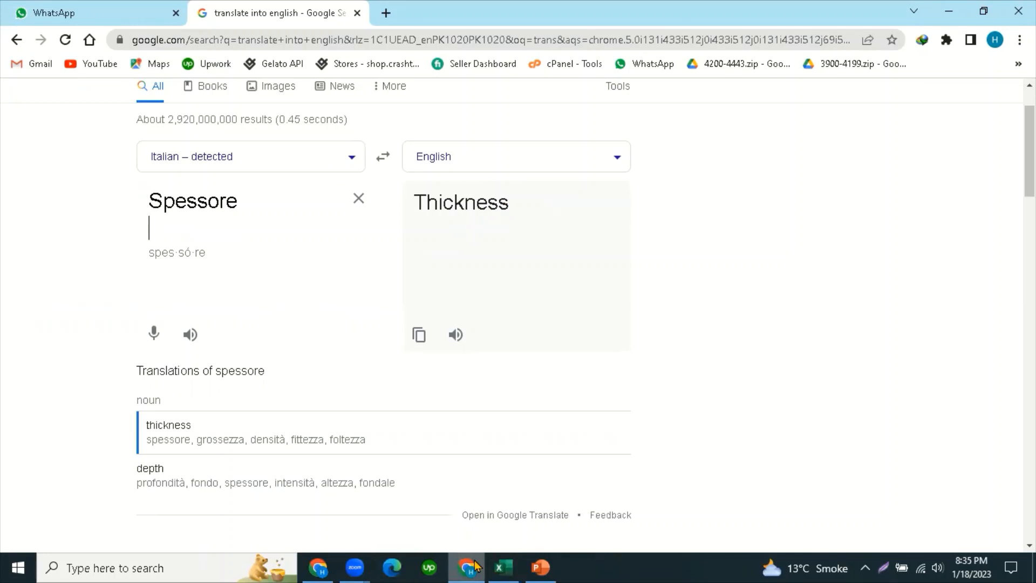
click(712, 237)
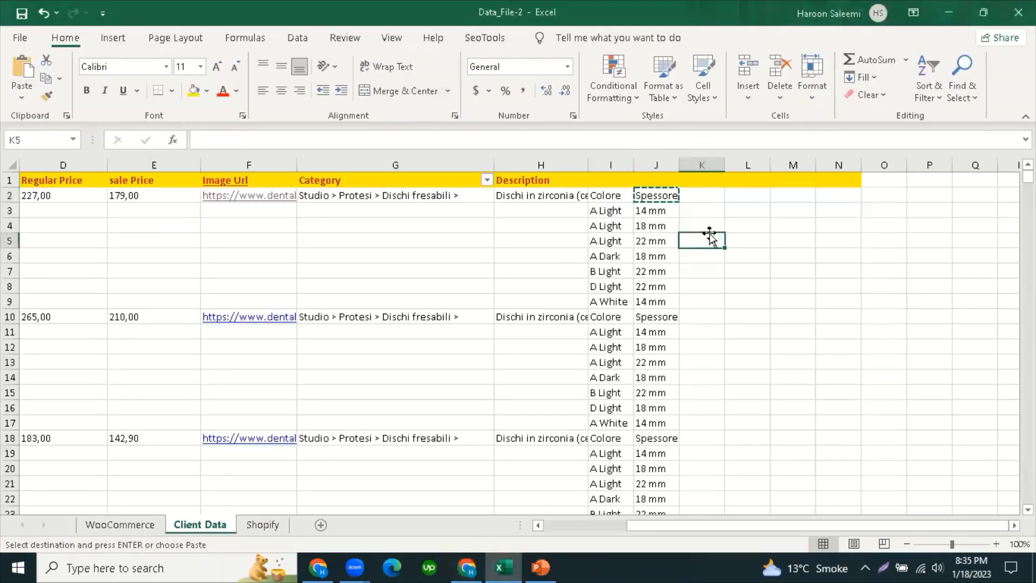
click(604, 197)
click(657, 196)
click(612, 195)
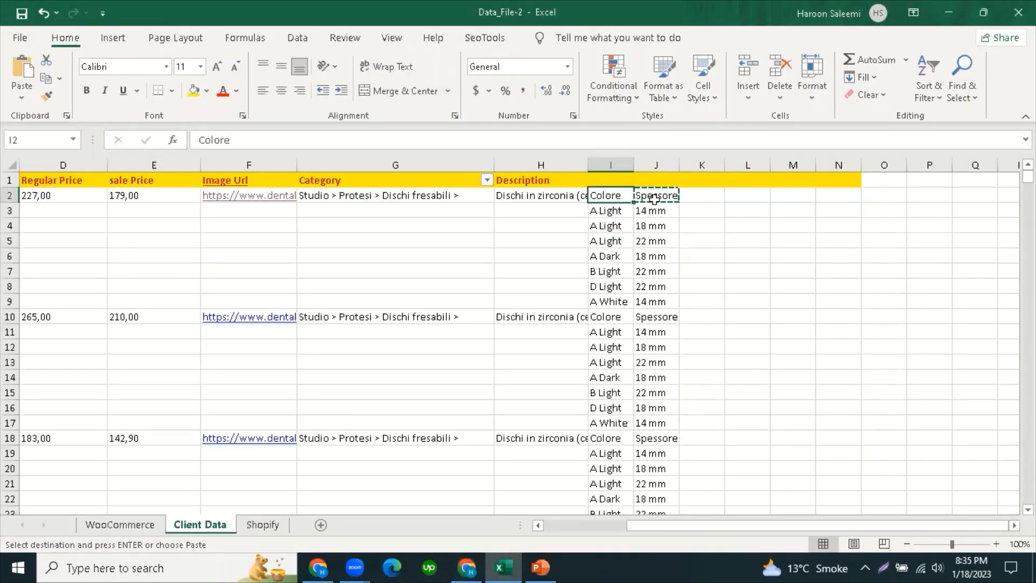
click(561, 194)
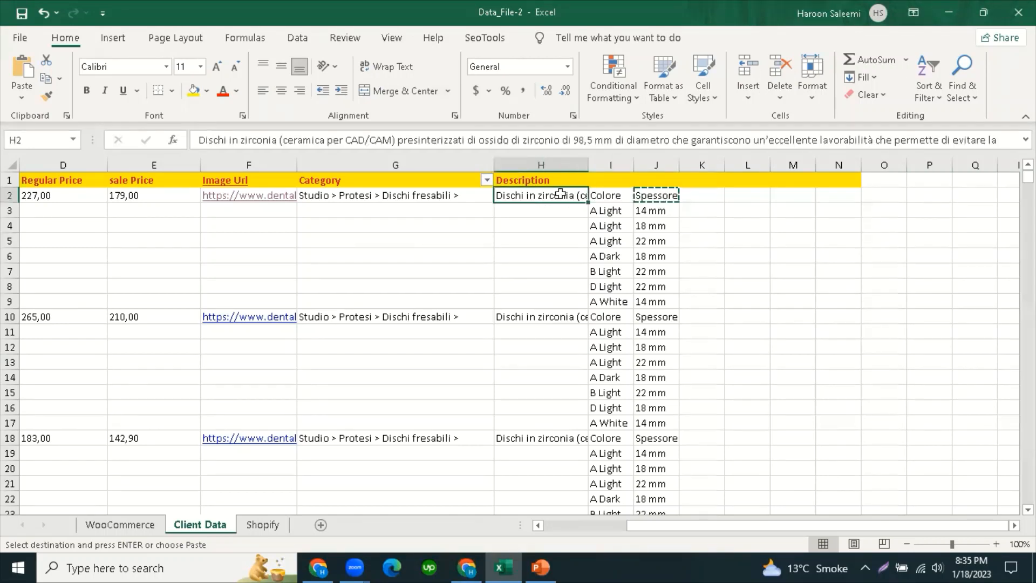
click(615, 196)
click(655, 197)
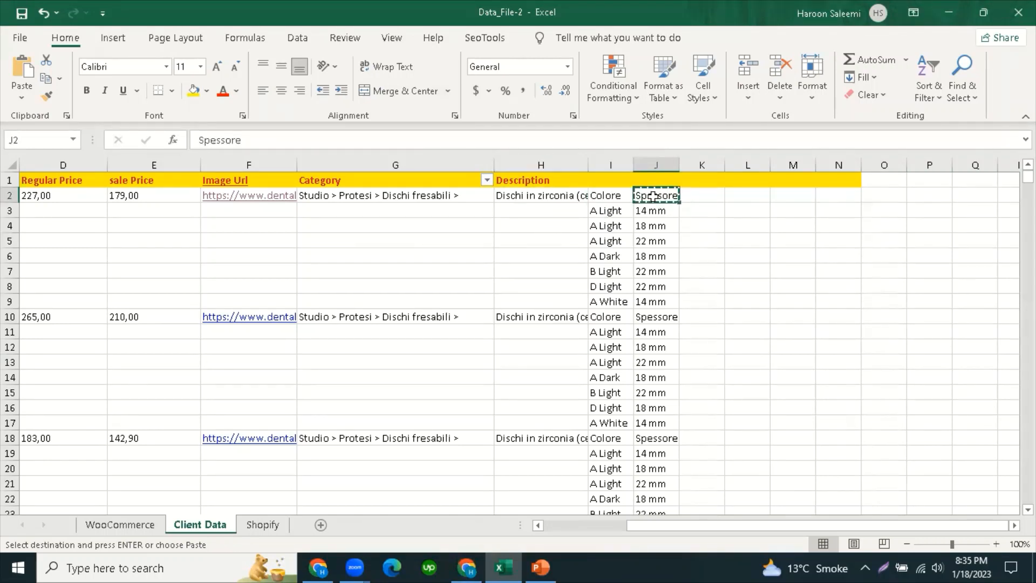
click(559, 198)
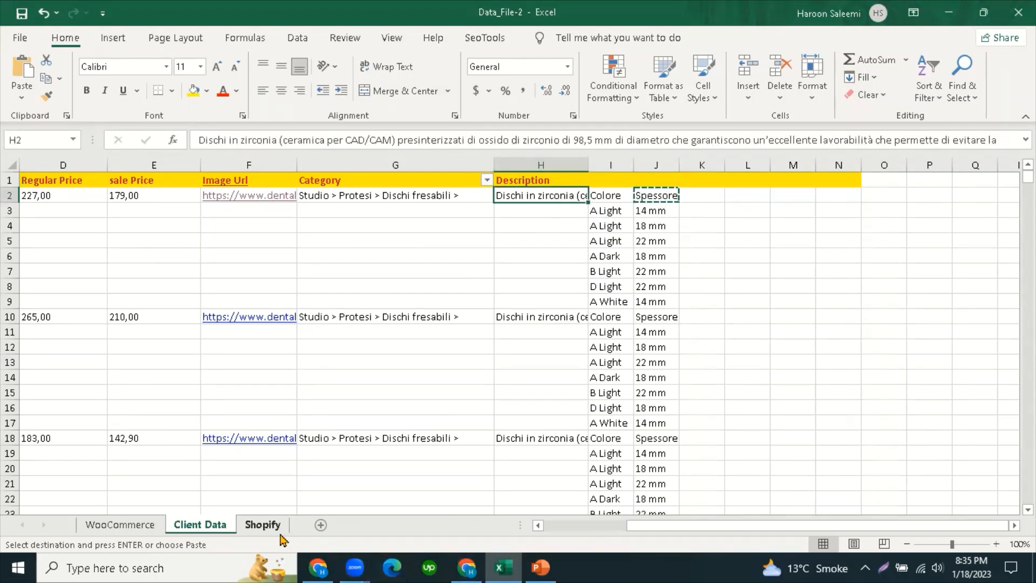
click(610, 164)
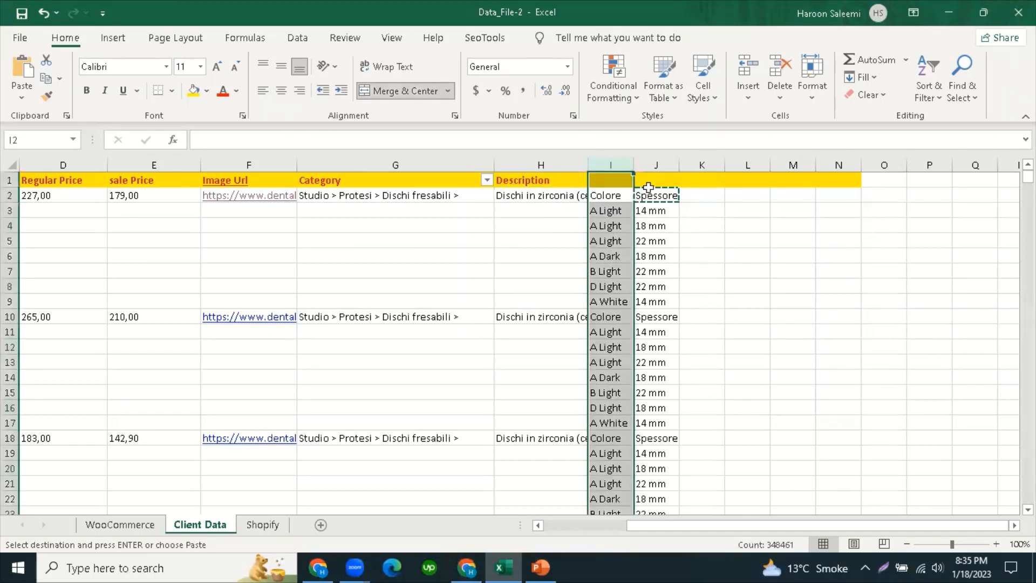
click(665, 162)
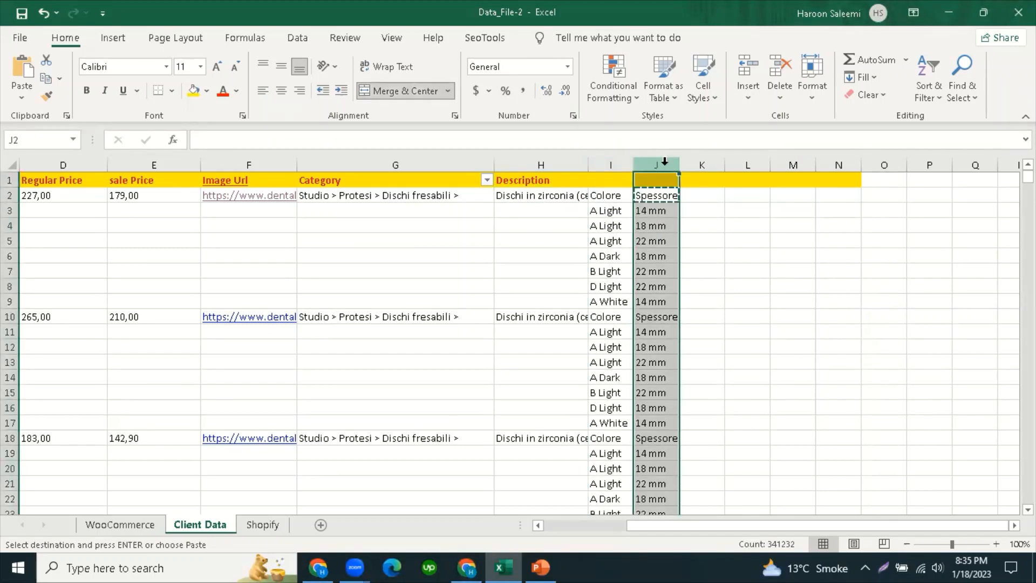
click(487, 213)
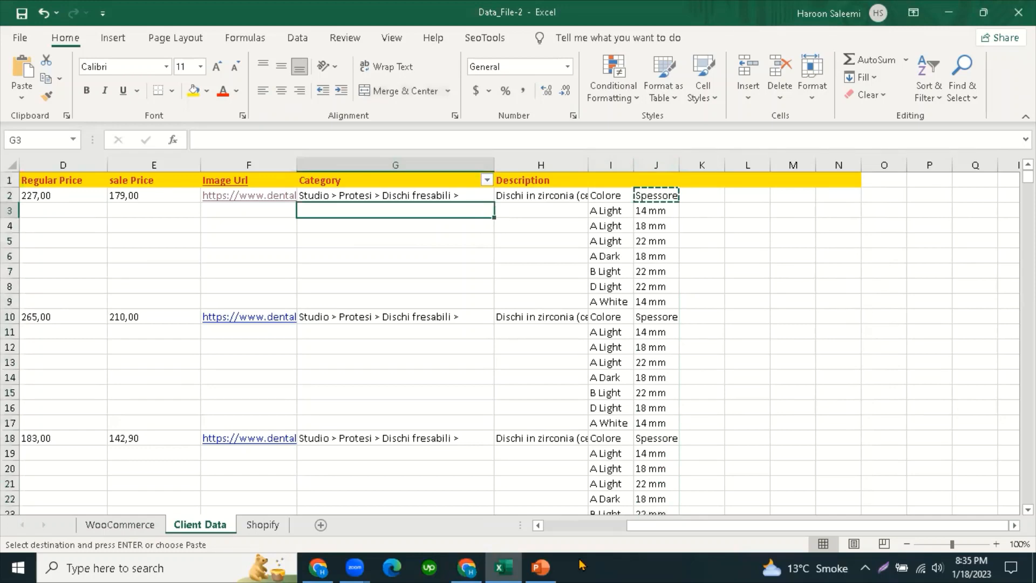
drag(686, 530, 263, 527)
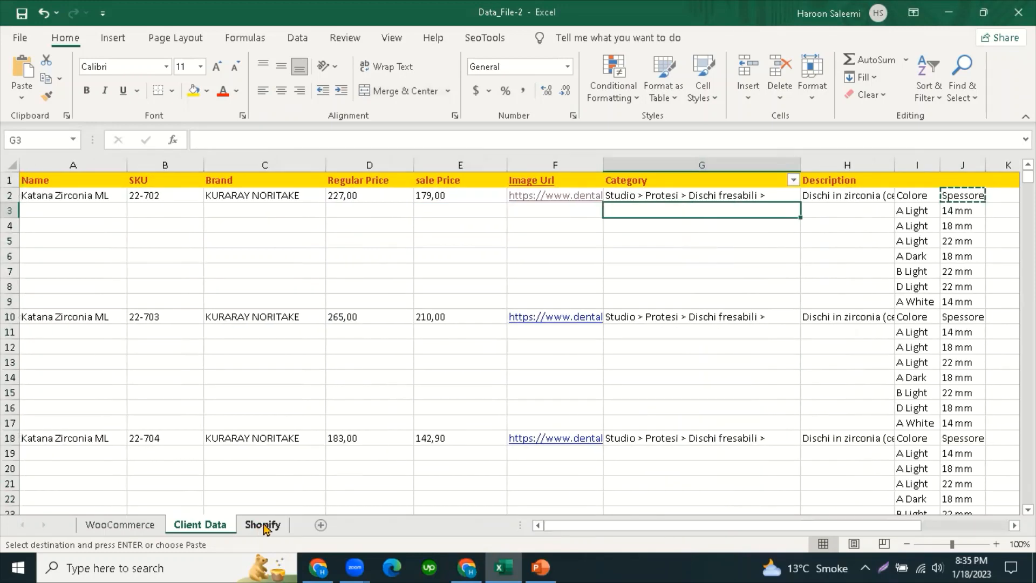
Step: Open the Shopify sheet and examine its empty Handle, Title and Body columns
click(263, 524)
click(46, 195)
click(58, 300)
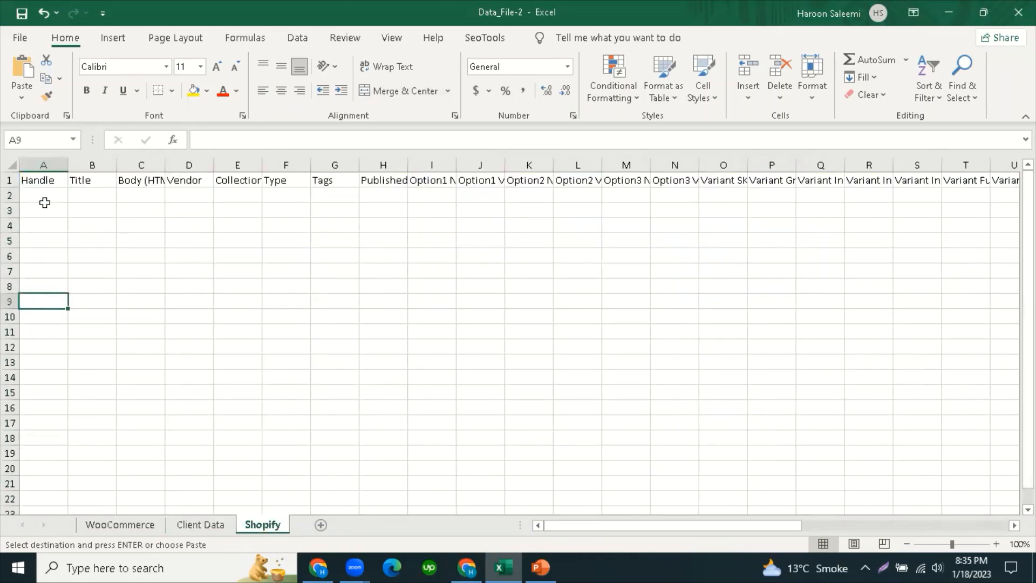
click(44, 197)
click(64, 299)
click(53, 198)
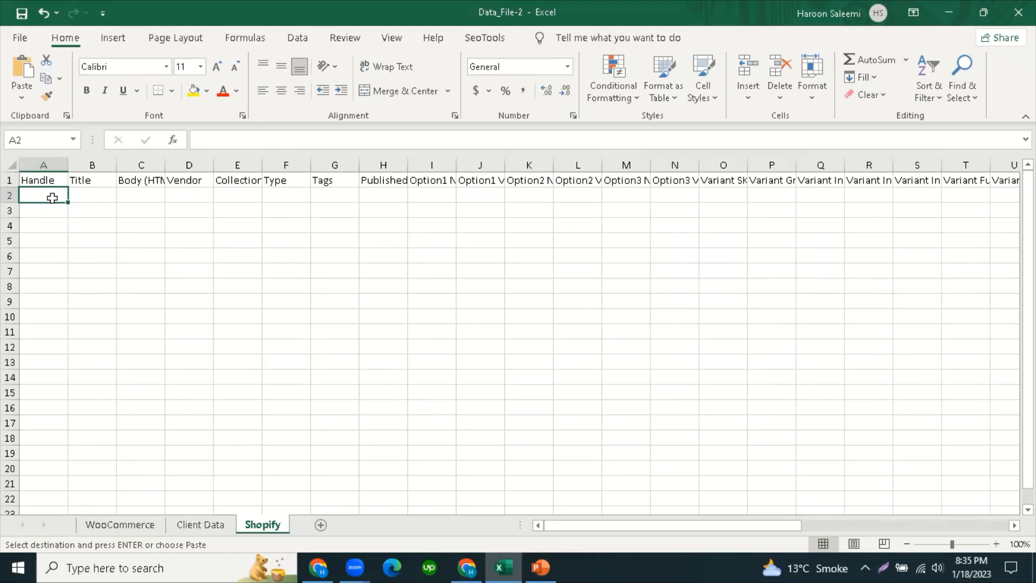
click(181, 230)
click(58, 196)
click(96, 196)
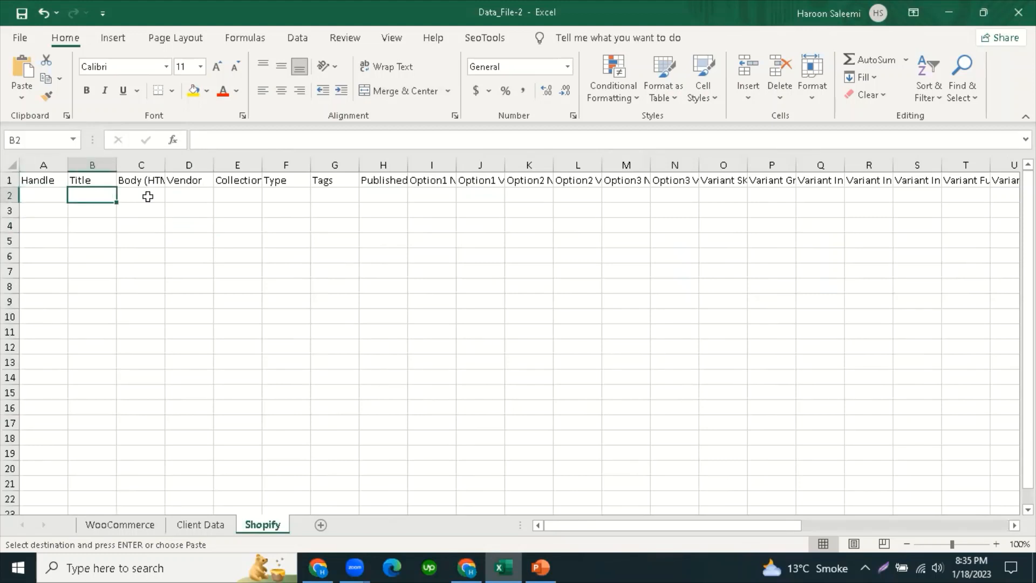
click(148, 197)
click(108, 247)
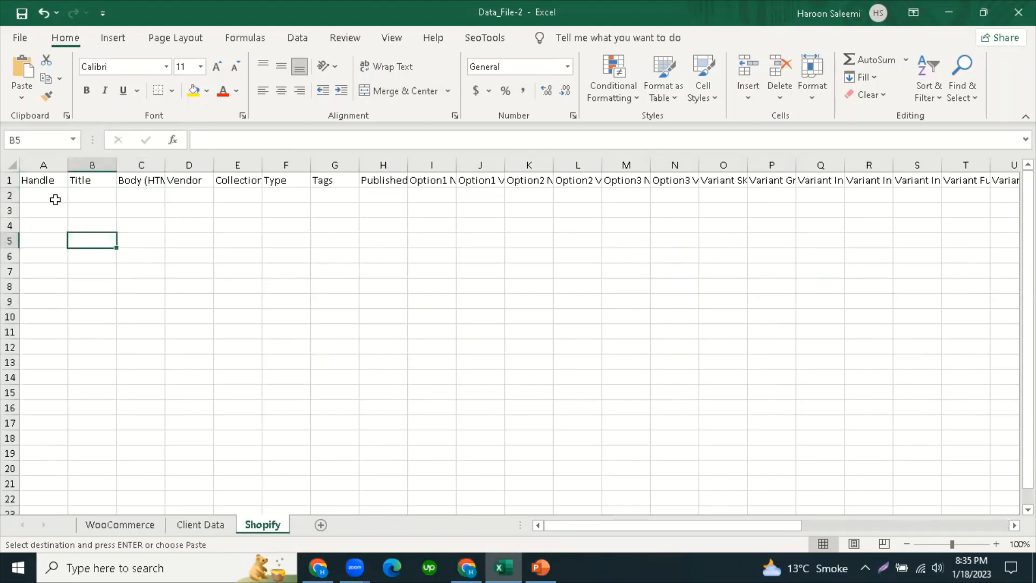
Step: Enter the formula ='Client Data'!A2 in Handle cell A2 to pull in the first product's name
click(54, 198)
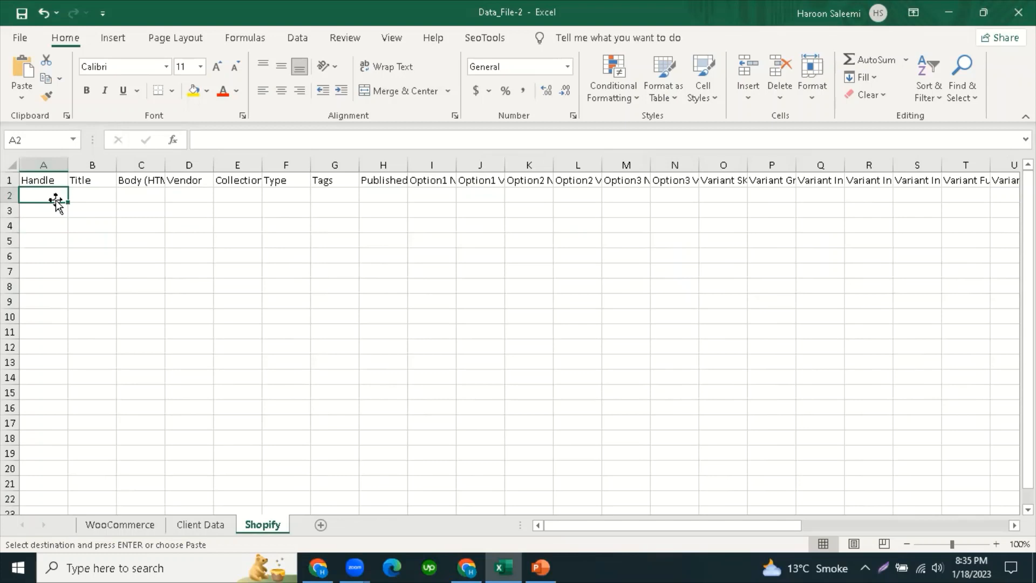
text(=)
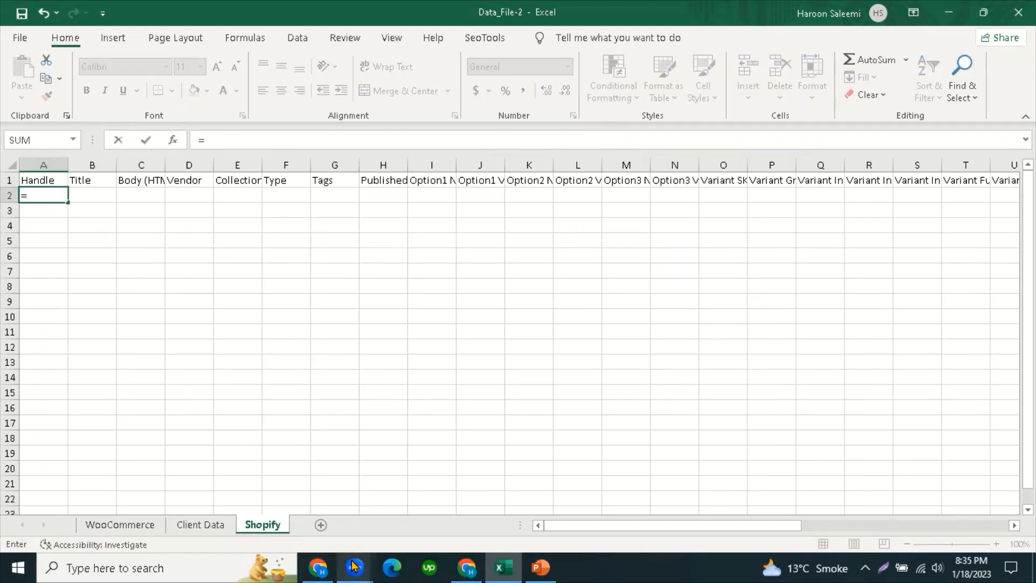
click(201, 525)
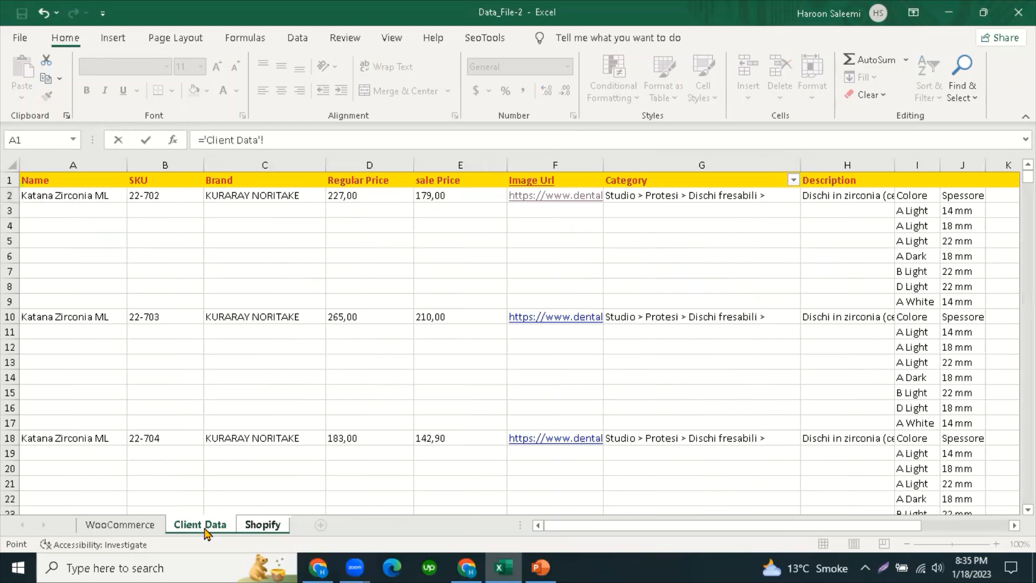
click(637, 246)
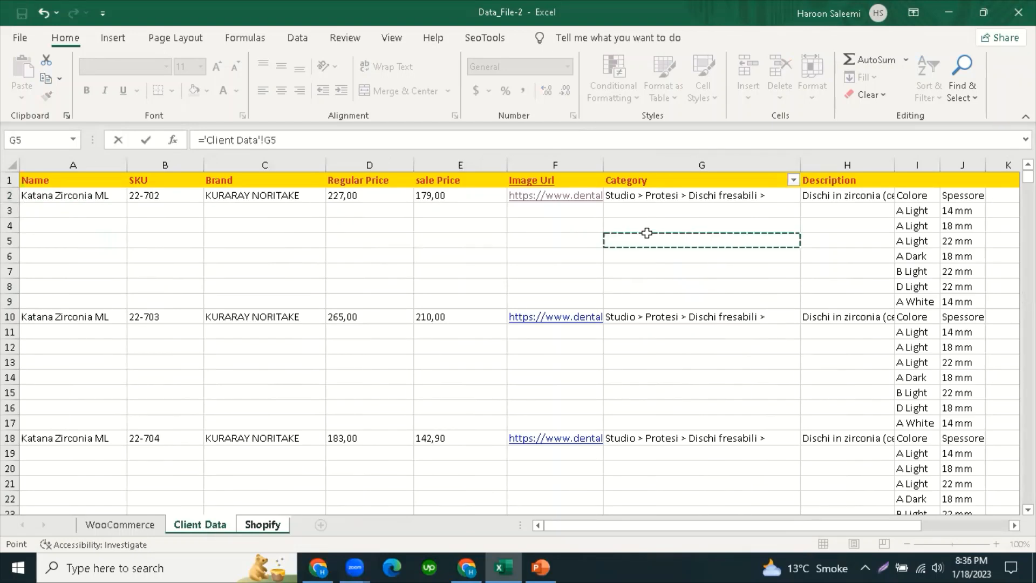
click(57, 196)
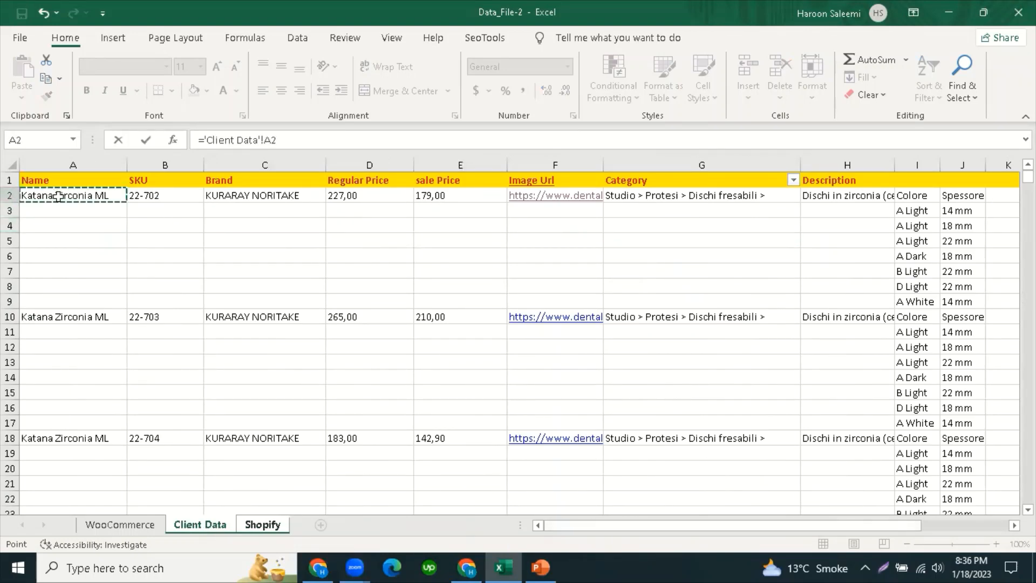
key(Return)
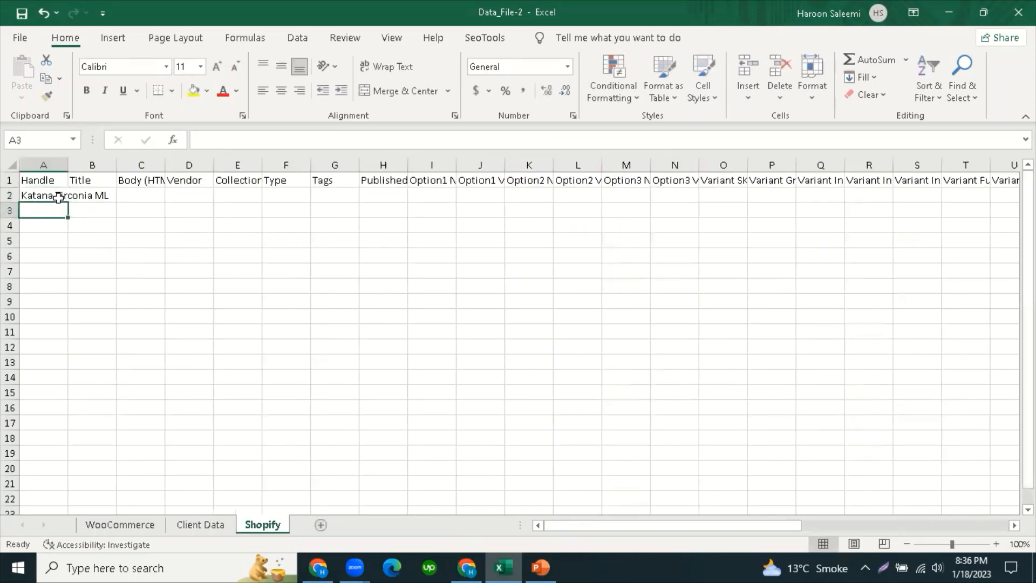
Step: Widen the Handle column to fit the full product name and check the formula in A2
drag(67, 164, 117, 201)
click(74, 317)
click(78, 196)
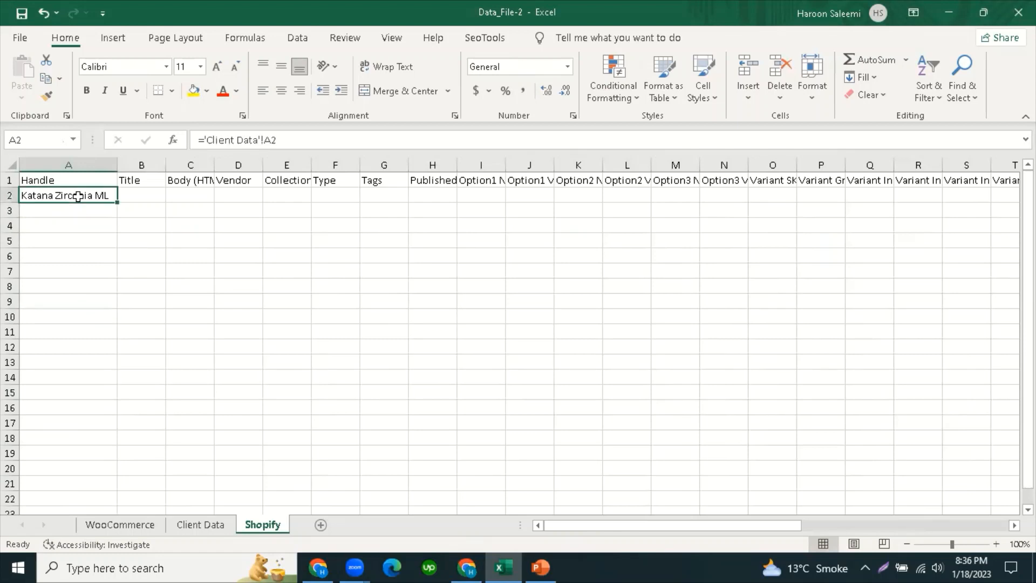
Step: Look over the row 2 cells under Handle, Title, Body, Vendor and Collection on the Shopify sheet
click(49, 241)
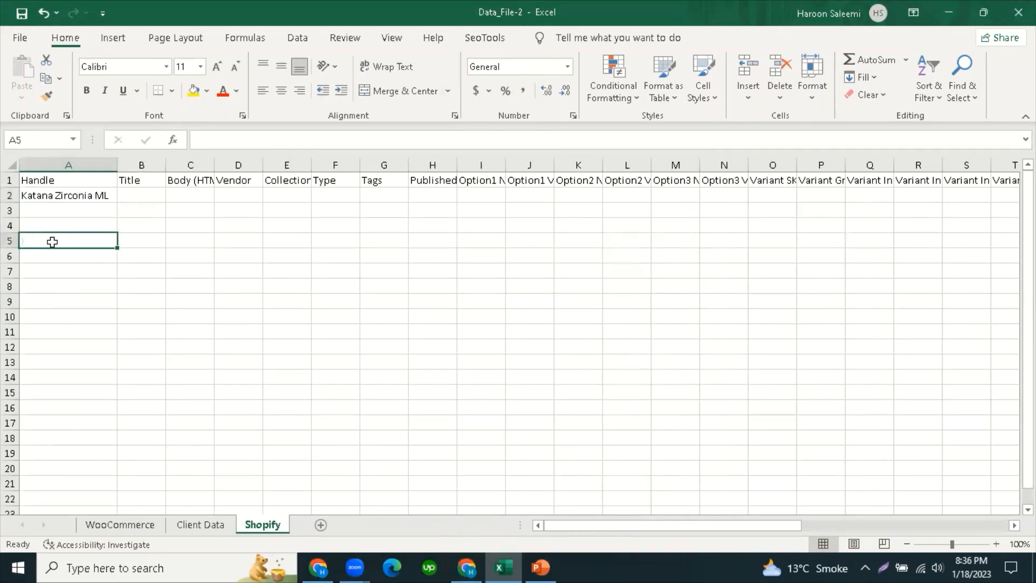
click(52, 195)
click(137, 196)
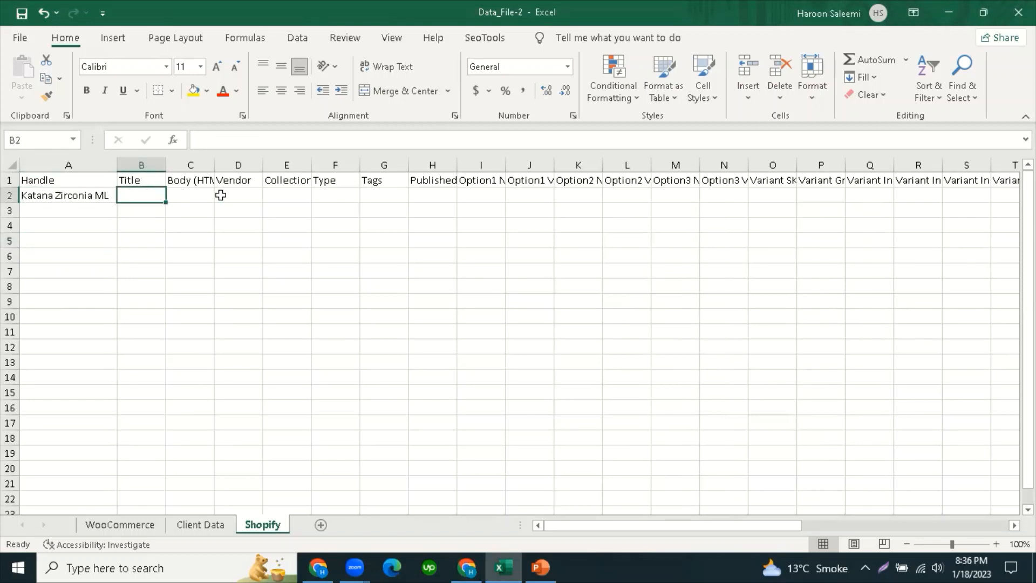
click(190, 196)
click(240, 196)
click(286, 197)
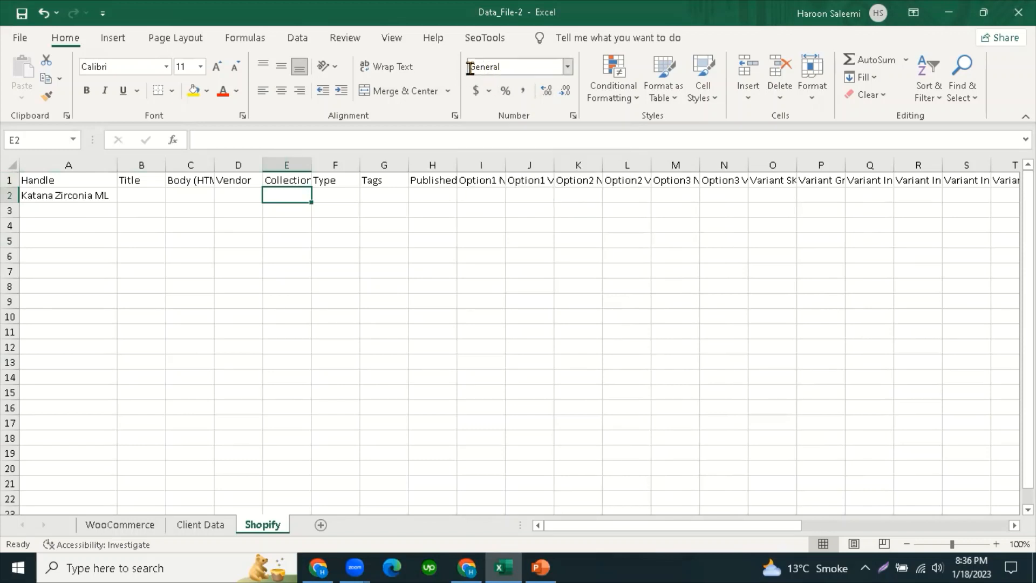
Step: Delete the formula from Handle cell A2 on the Shopify sheet
click(54, 226)
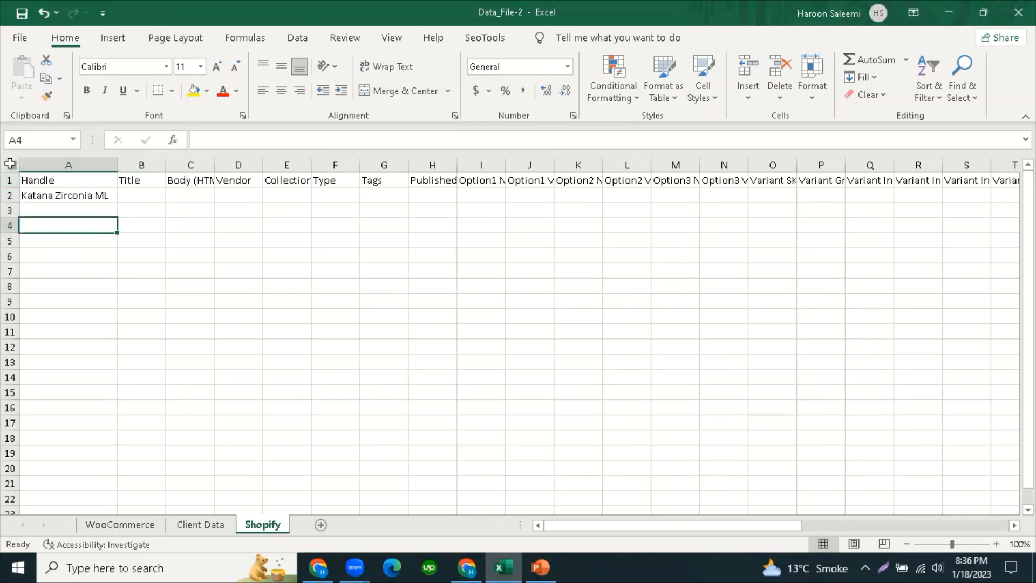
click(9, 163)
click(44, 282)
click(65, 198)
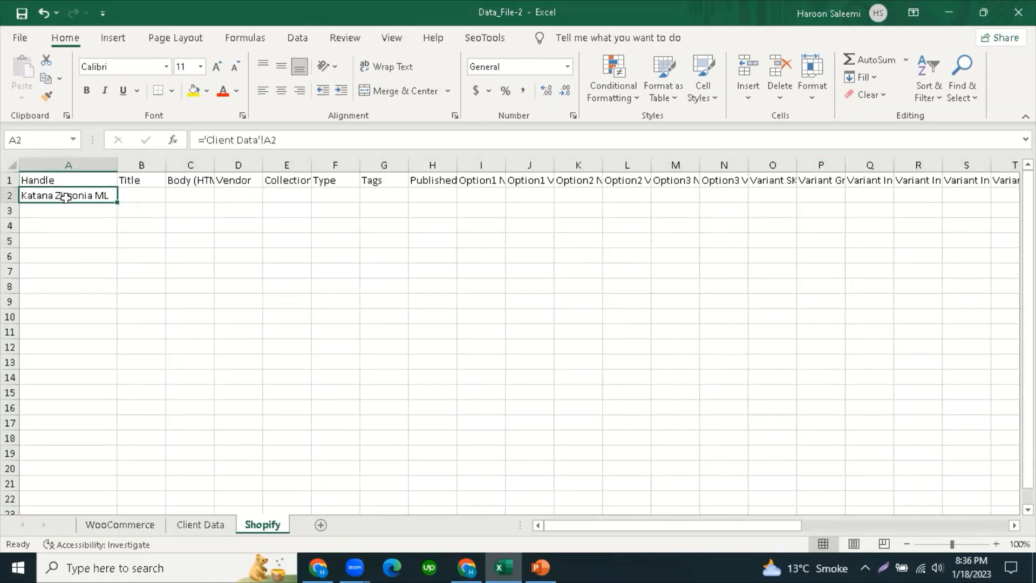
key(Delete)
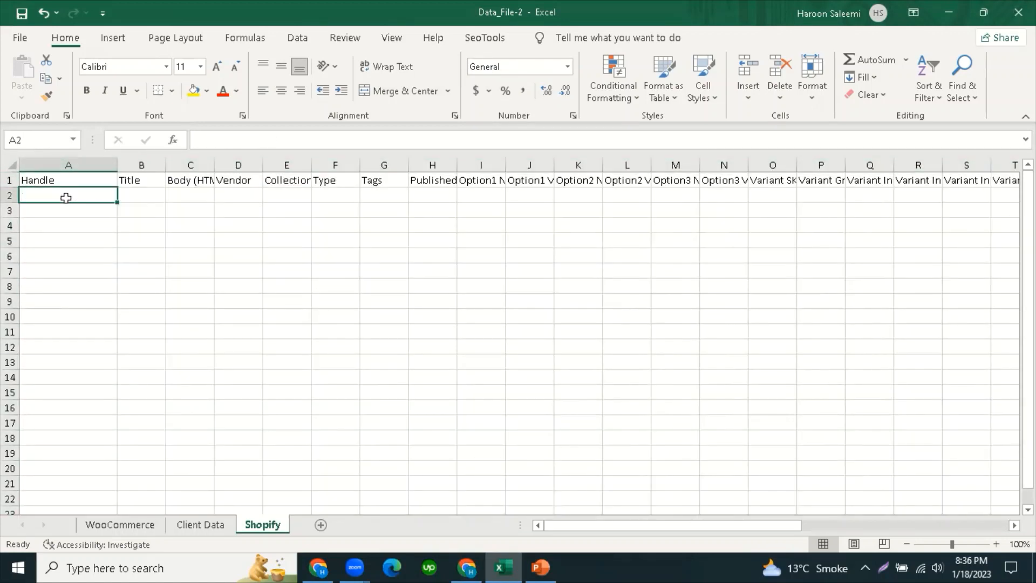
Step: Format all cells of the Shopify sheet as Text
click(56, 284)
click(11, 163)
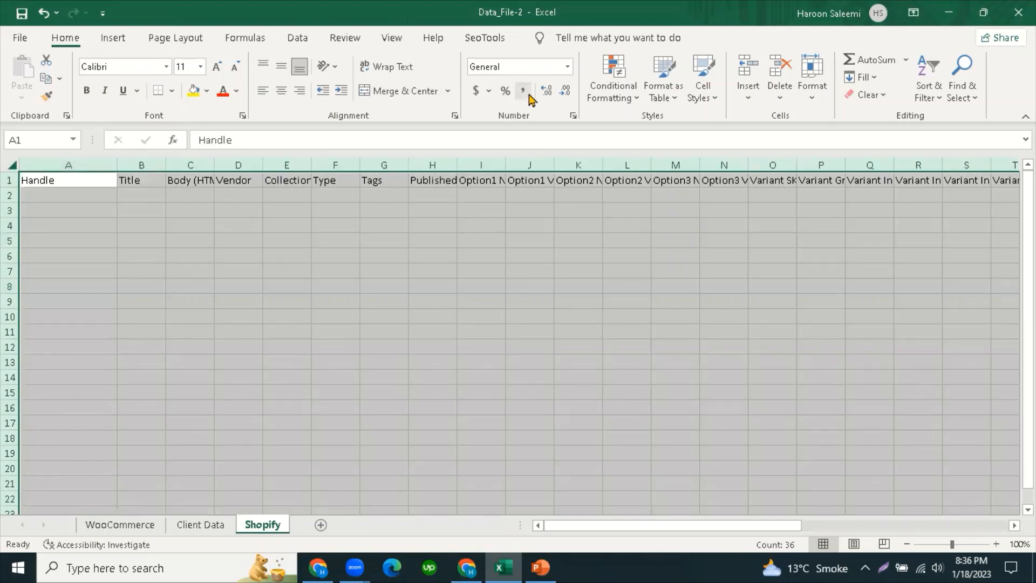
click(567, 66)
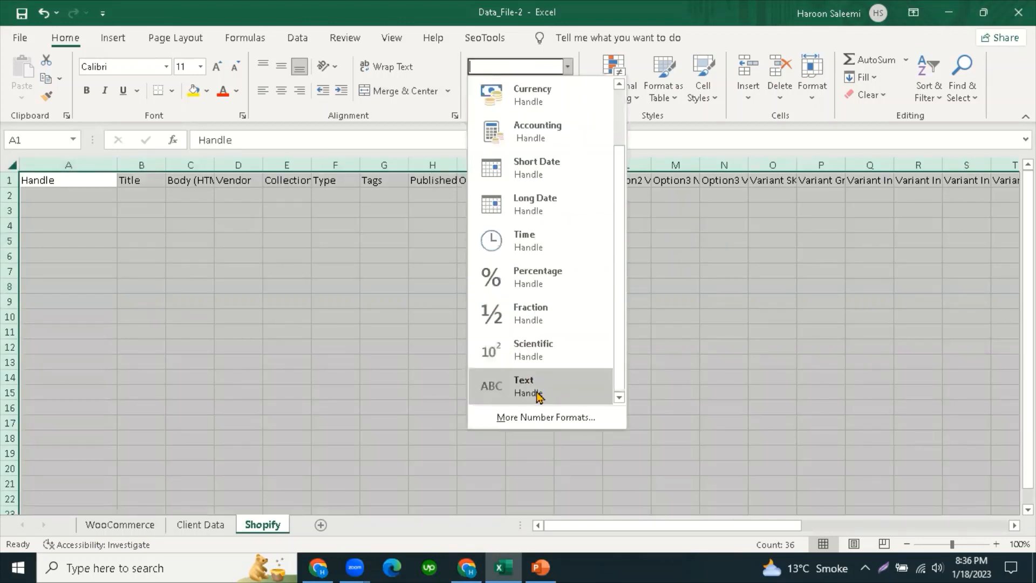
click(538, 396)
click(233, 406)
click(85, 222)
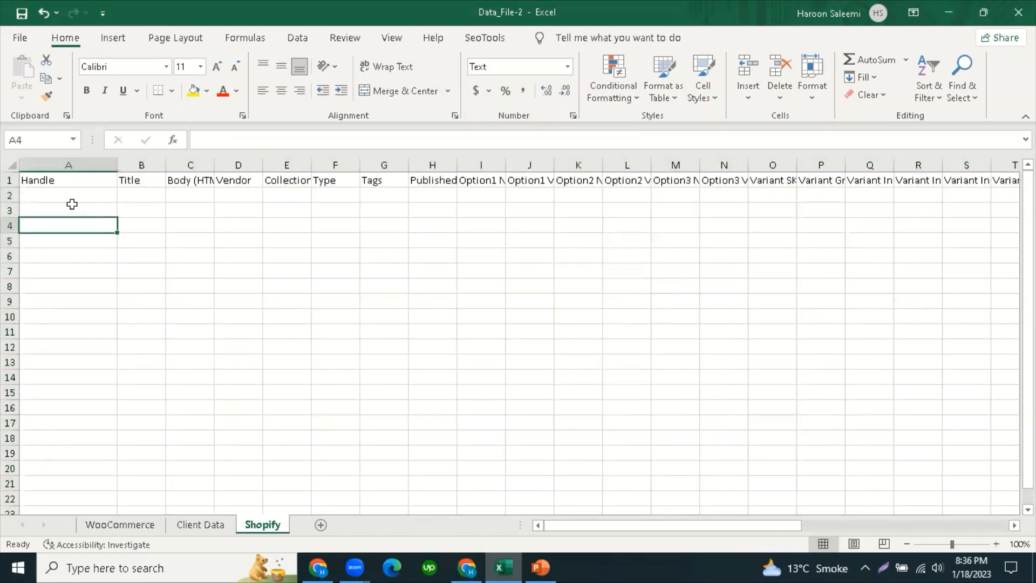
Step: Try linking Handle cell A2 on the Shopify sheet to Name cell A2 of the Client Data sheet while the cells are formatted as Text
click(73, 197)
text(=)
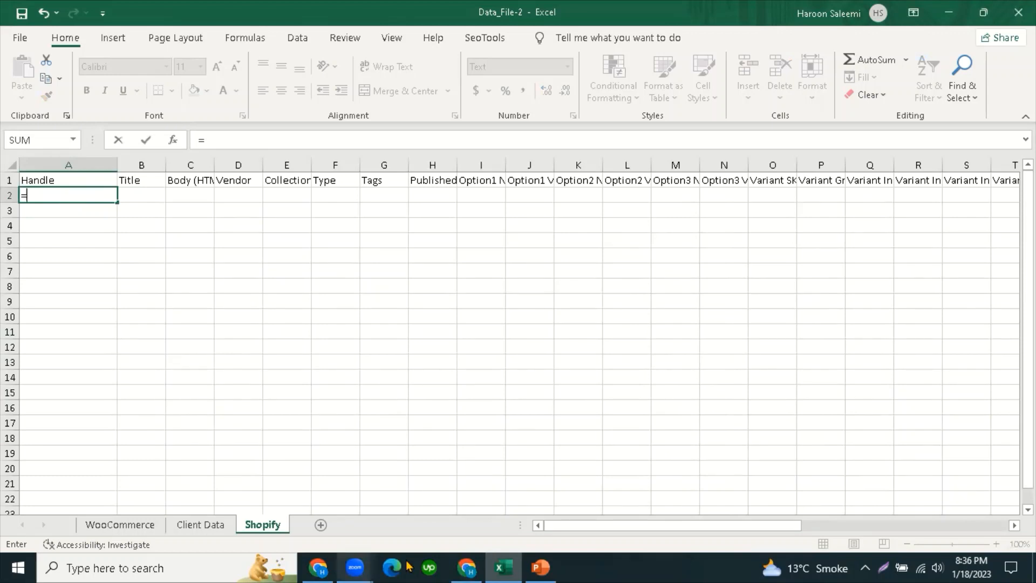
click(210, 525)
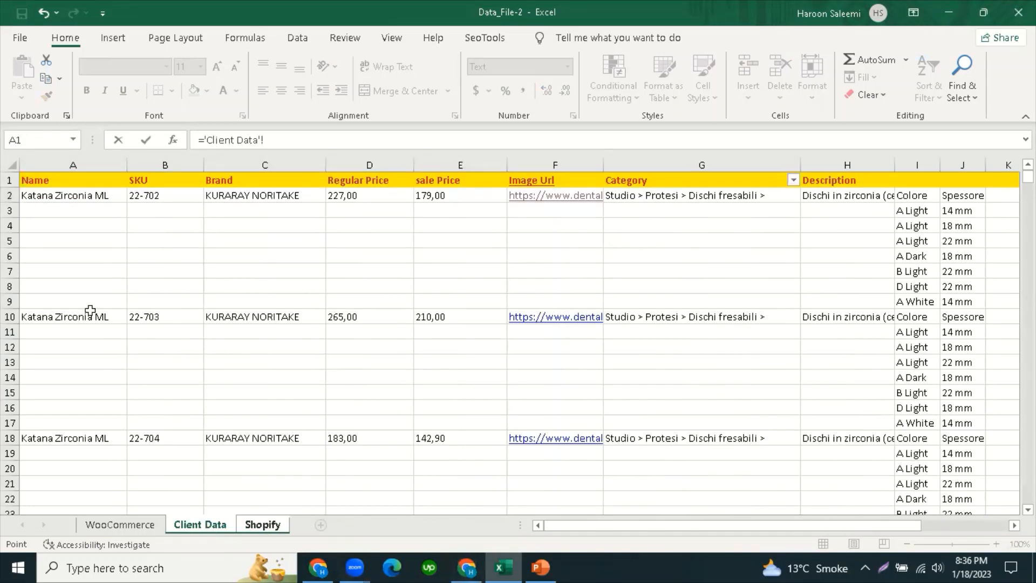
click(43, 197)
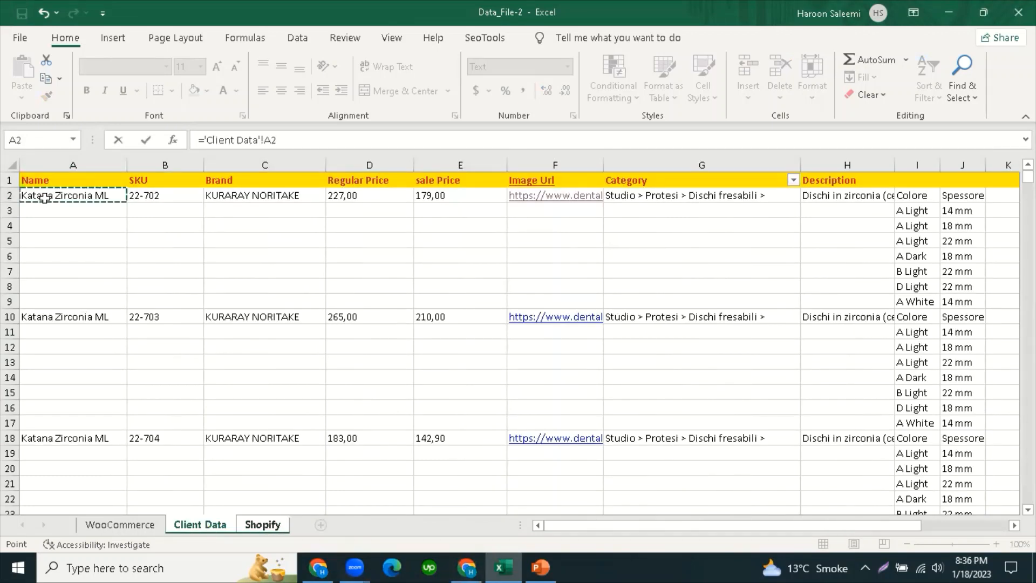
key(Return)
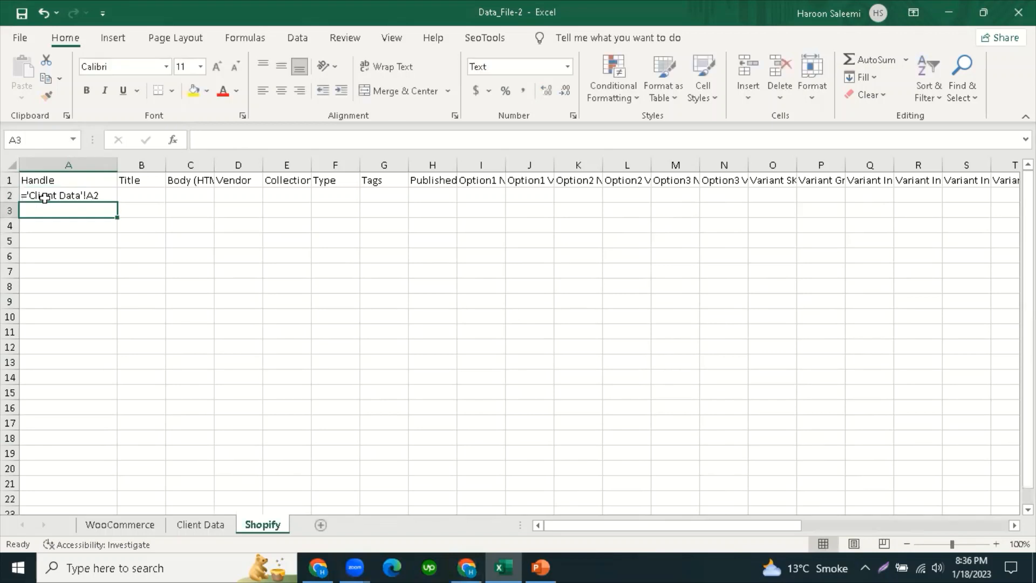
Step: Fill the Handle formula from A2 down to A16
click(76, 270)
click(75, 200)
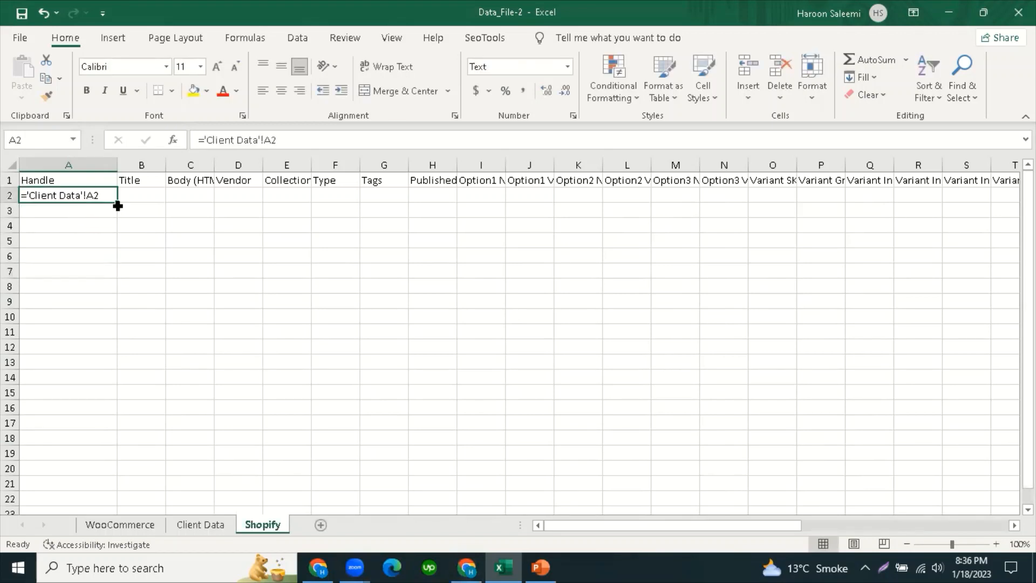
drag(118, 205, 92, 413)
Step: Examine how the filled Handle formulas in A2 to A16 are displayed in the Text-formatted cells
click(81, 351)
click(73, 253)
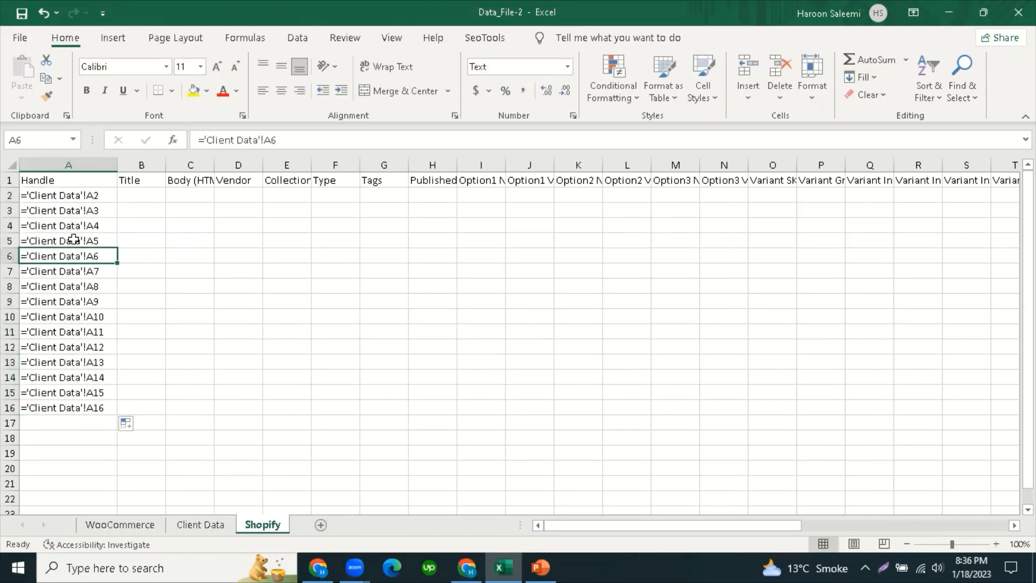
click(77, 209)
click(93, 195)
click(92, 286)
click(52, 404)
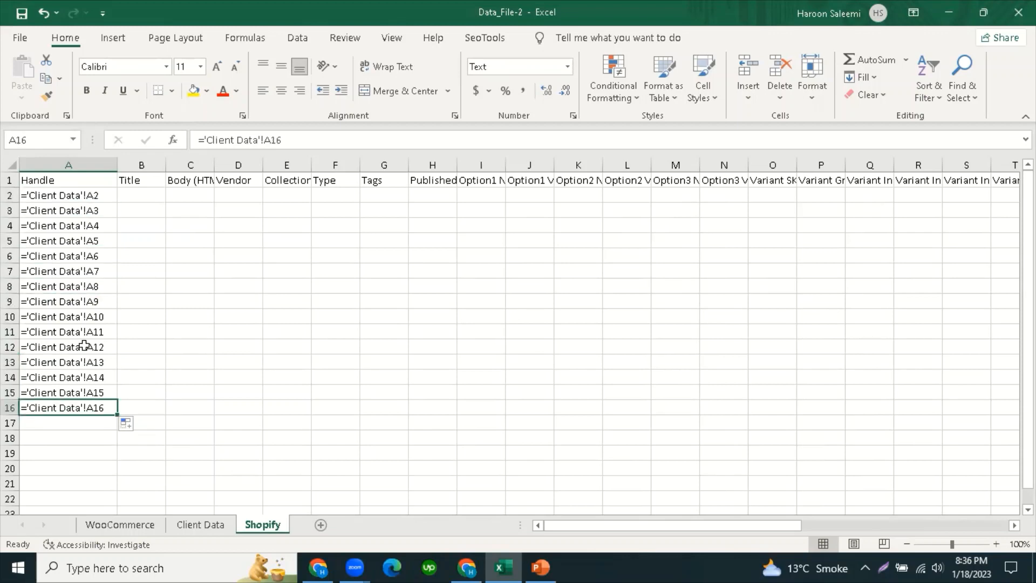
scroll(84, 345, down, 4)
scroll(86, 335, up, 4)
click(64, 238)
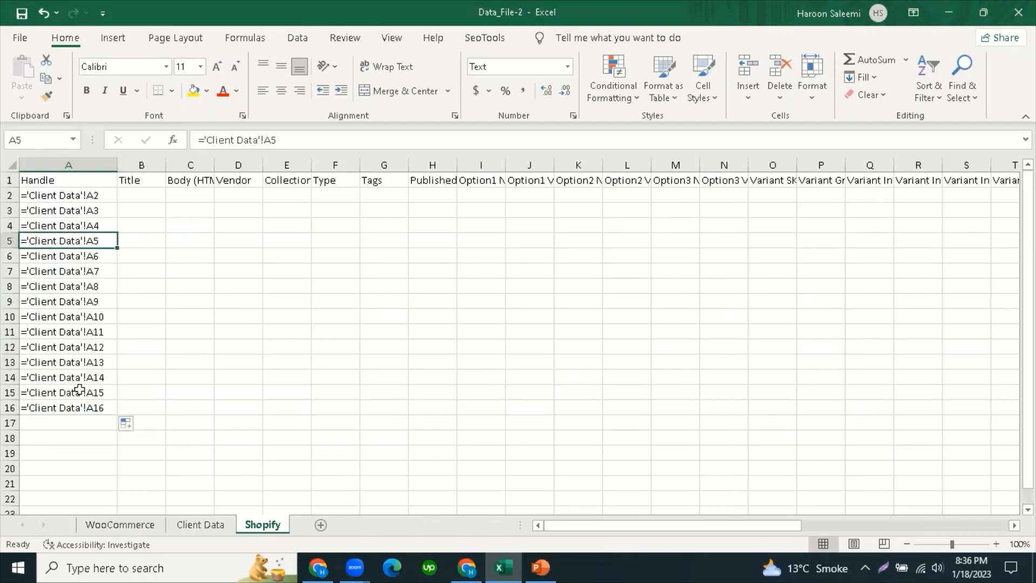
click(80, 390)
click(81, 272)
click(61, 195)
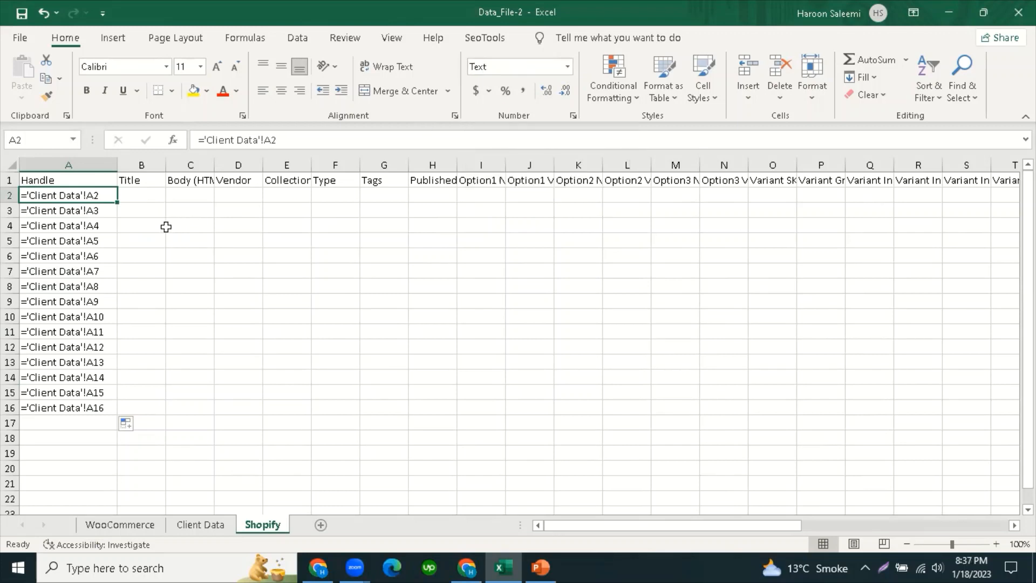
click(254, 197)
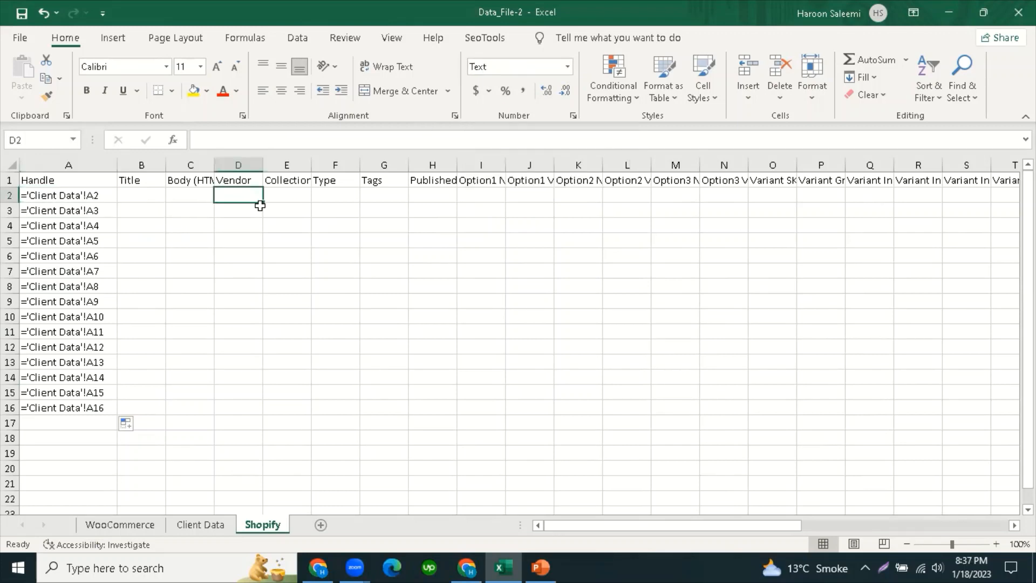
click(70, 197)
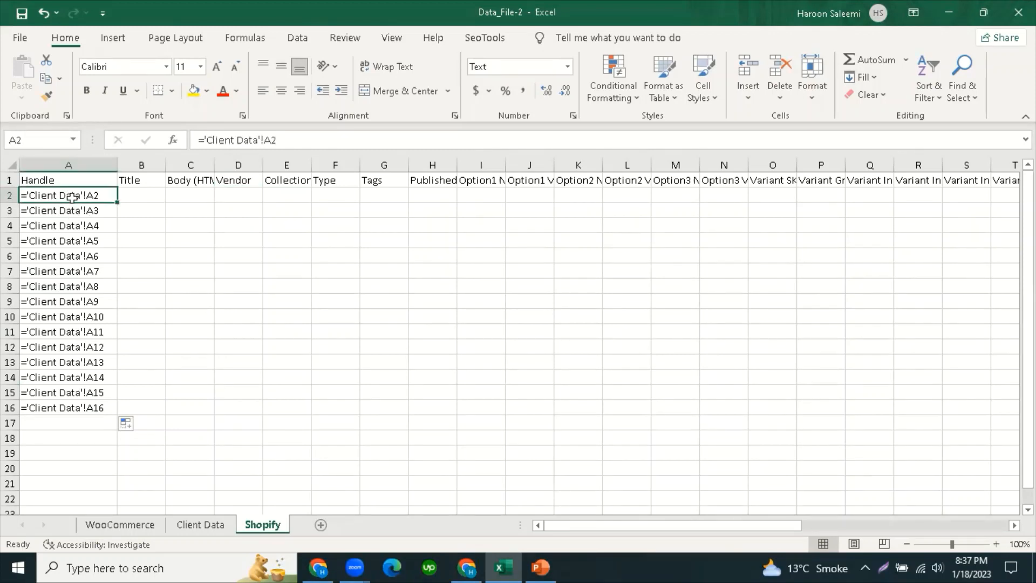
click(170, 215)
click(80, 197)
click(75, 255)
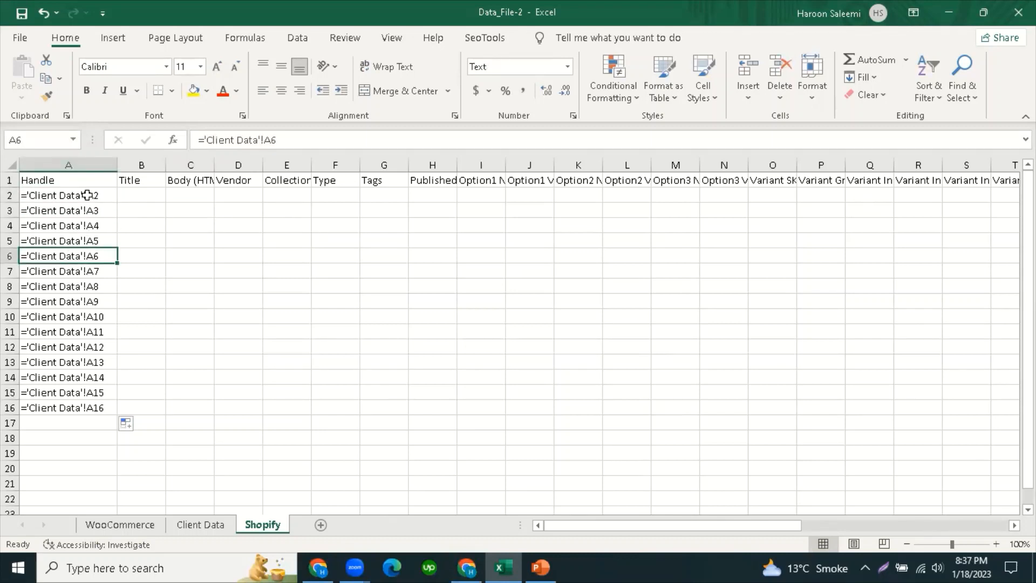
Step: Set the number format of all cells on the Shopify sheet to General
click(11, 164)
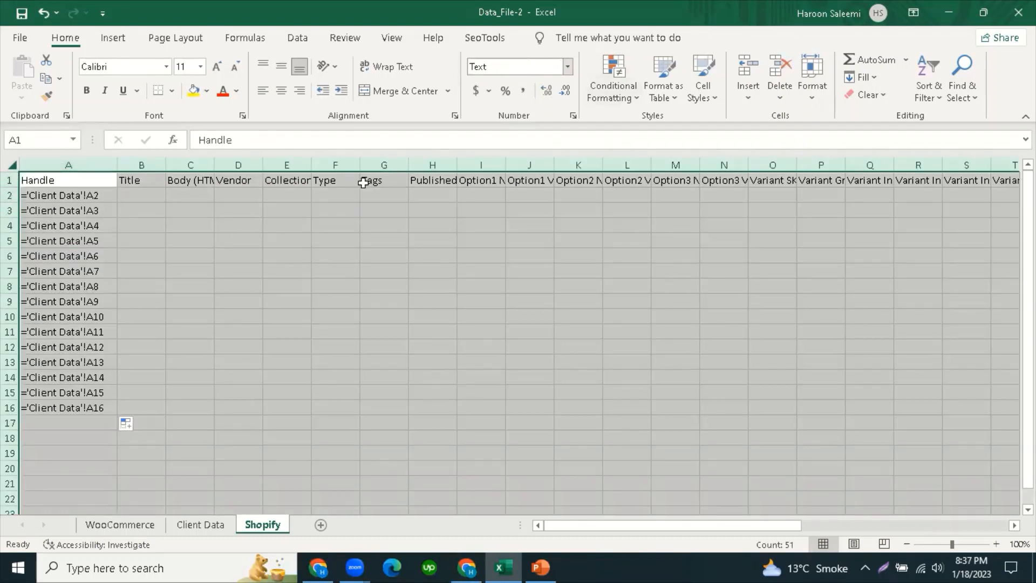
click(303, 212)
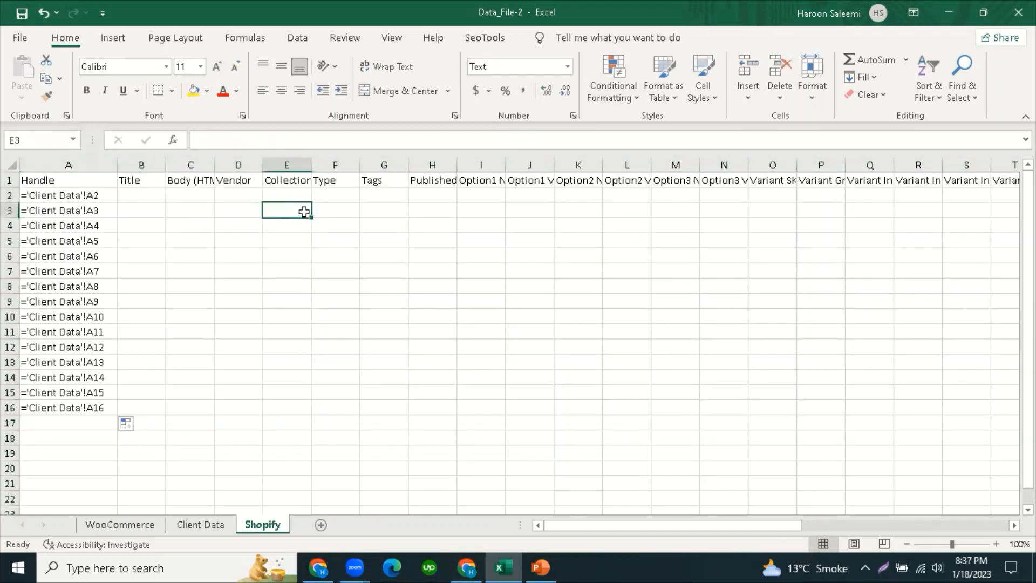
click(11, 163)
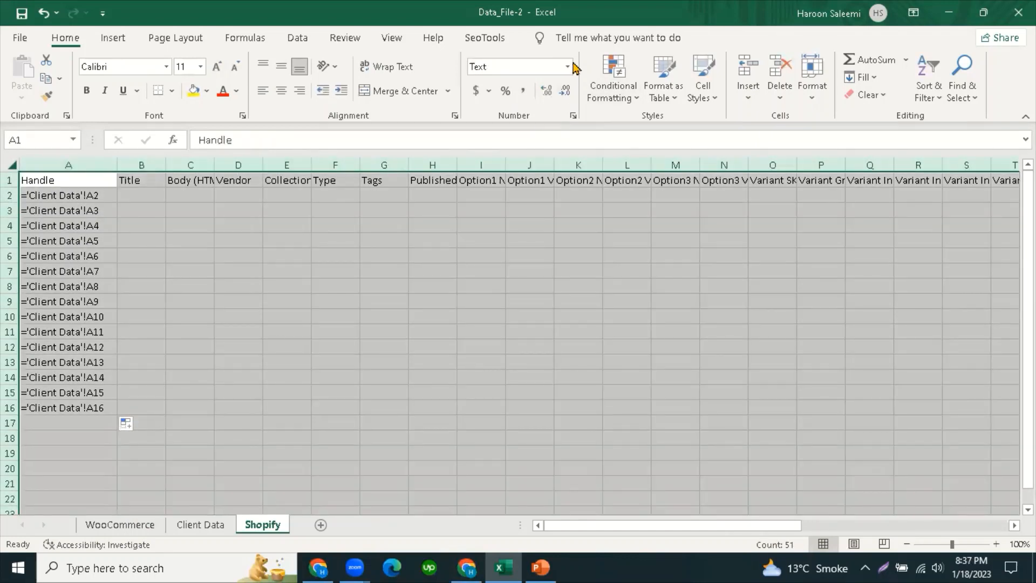
click(568, 67)
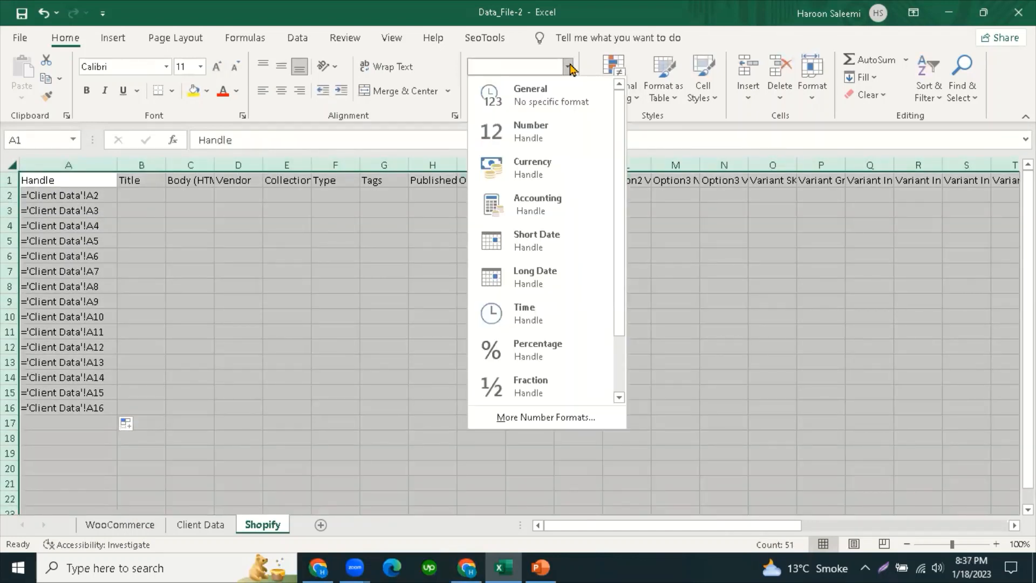
click(529, 102)
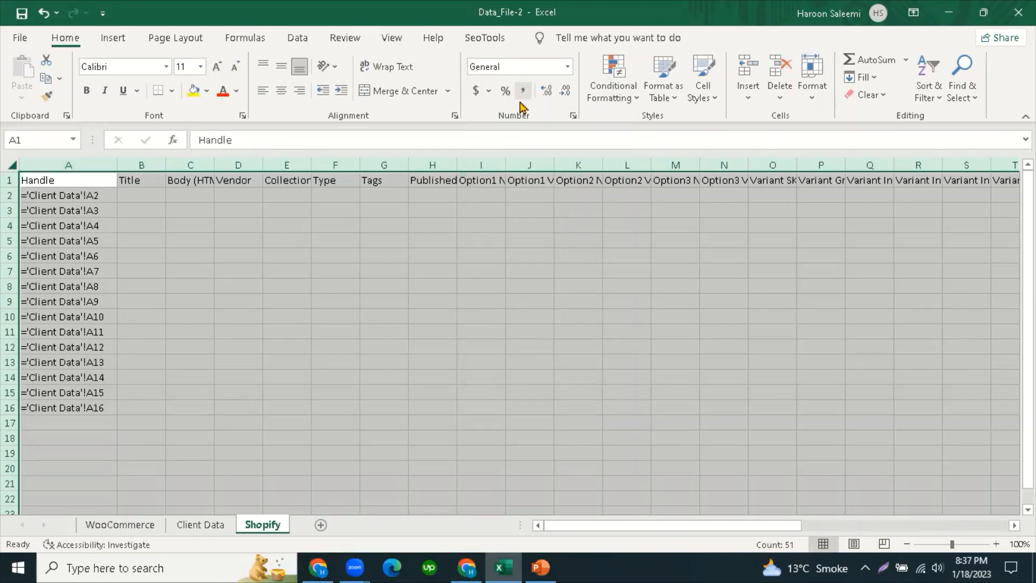
click(349, 224)
Step: Delete the Handle formulas from cells A2 to A16
drag(86, 198, 89, 401)
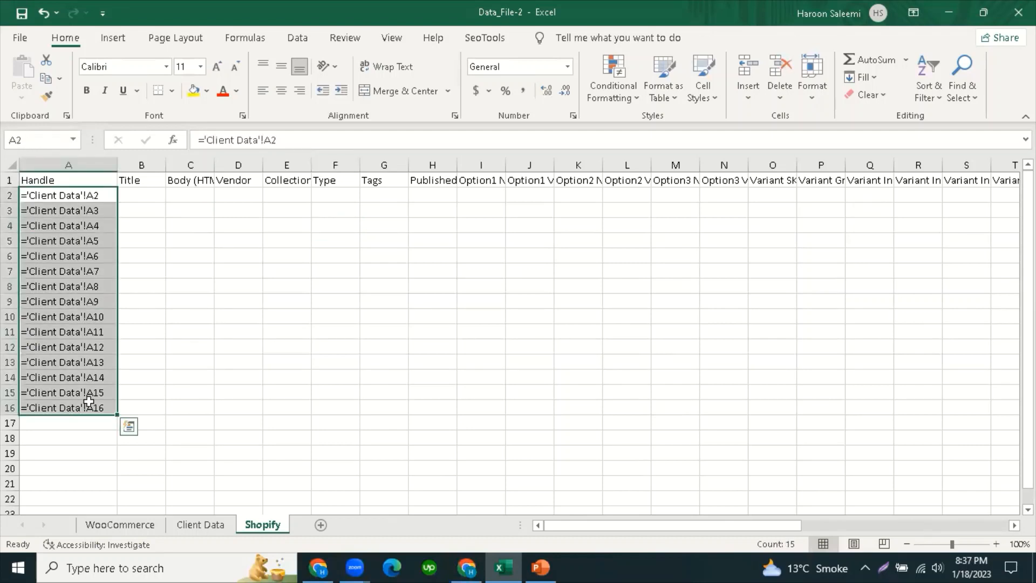
key(Delete)
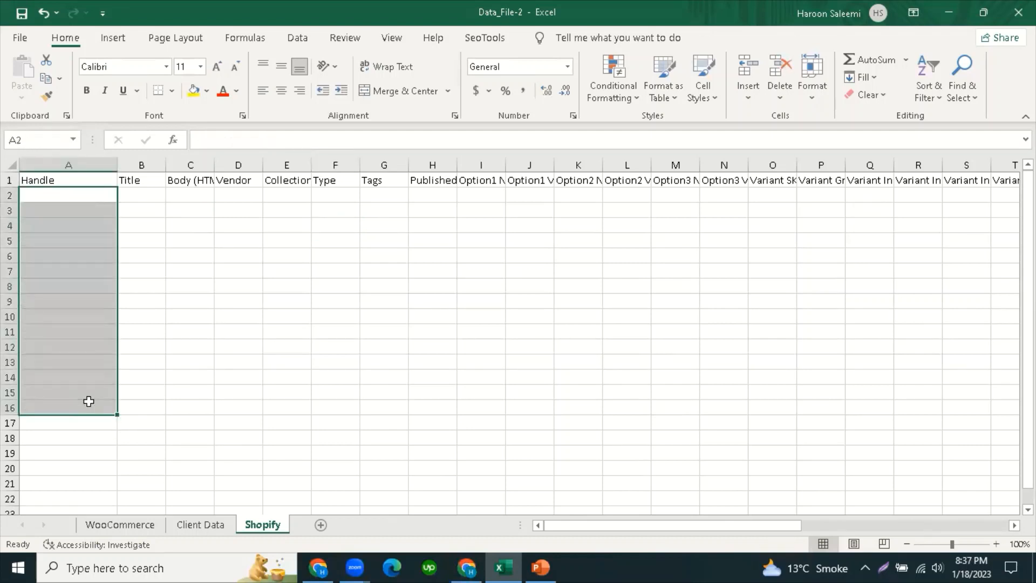
click(212, 226)
Step: Enter the formula ='Client Data'!A2 in Handle cell A2 on the Shopify sheet
click(60, 196)
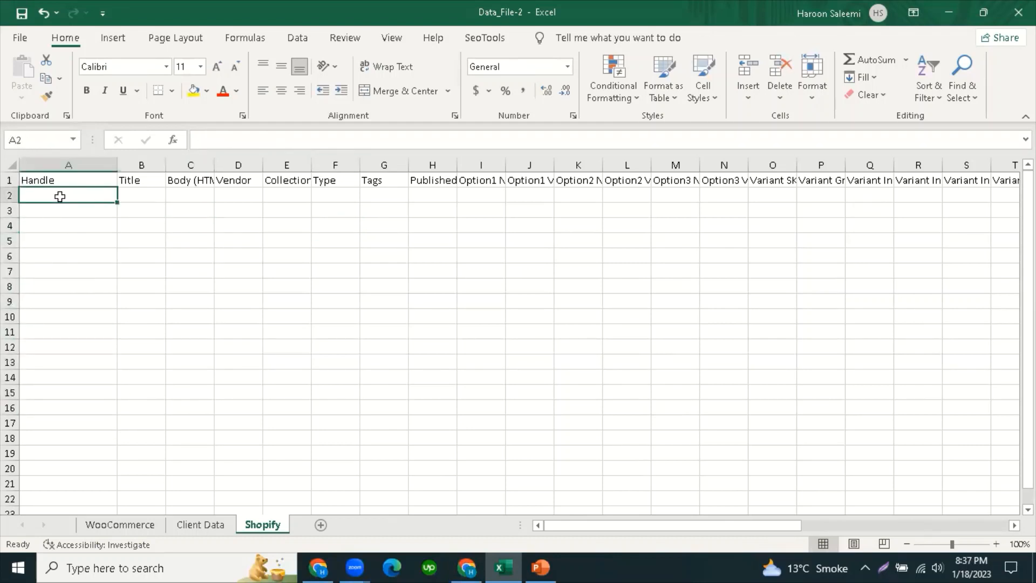
text(=)
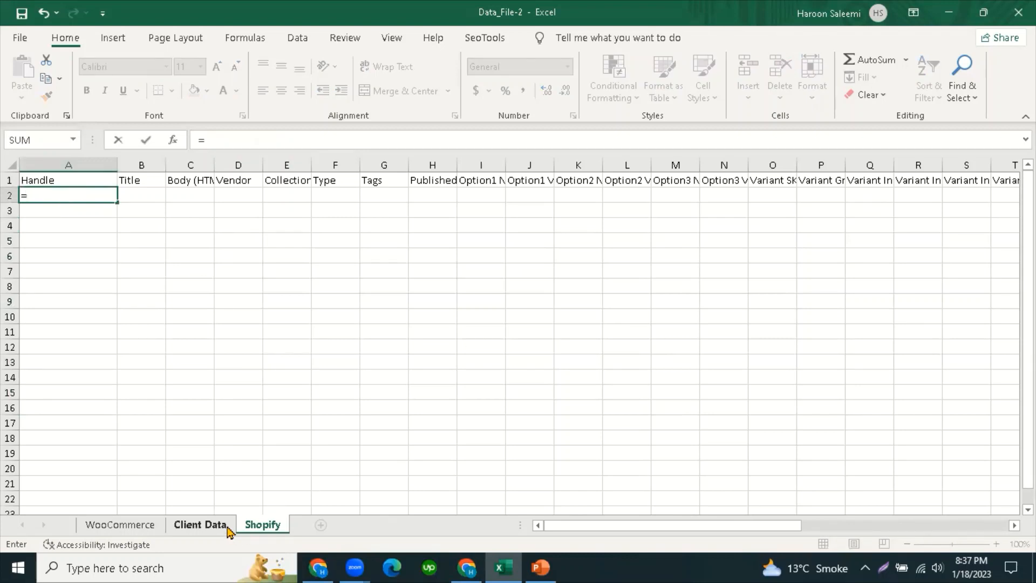
click(211, 528)
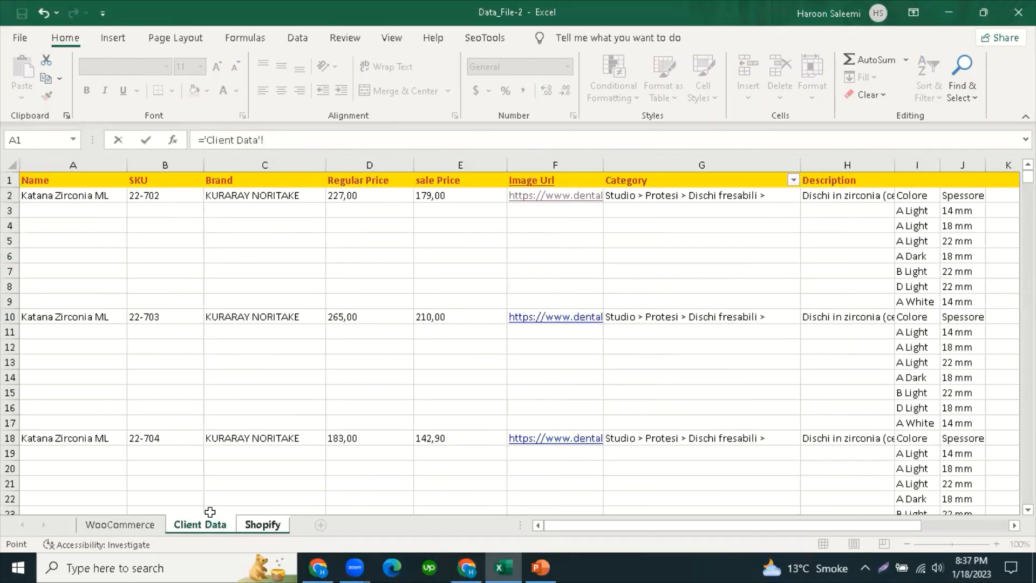
click(171, 198)
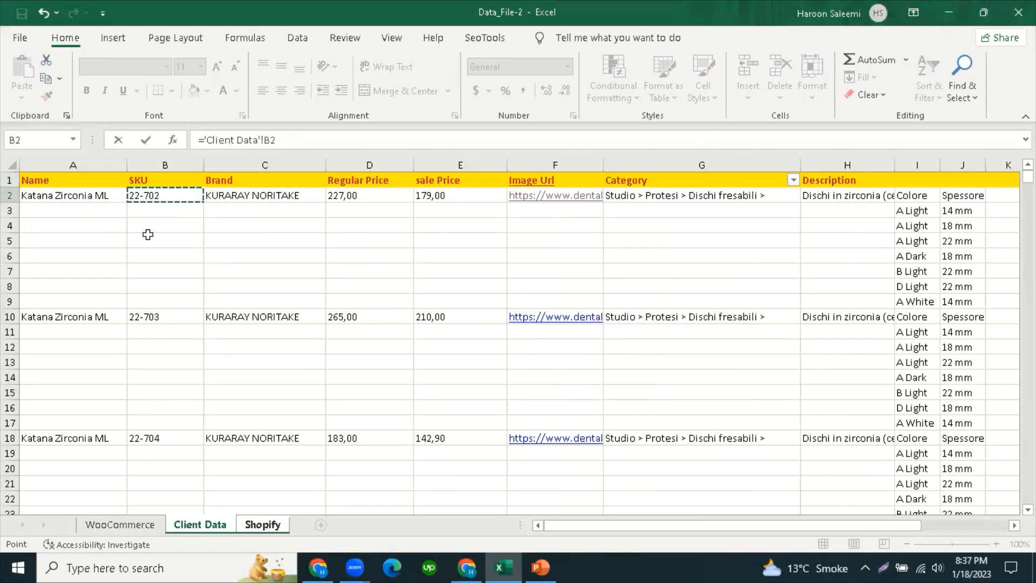
click(74, 198)
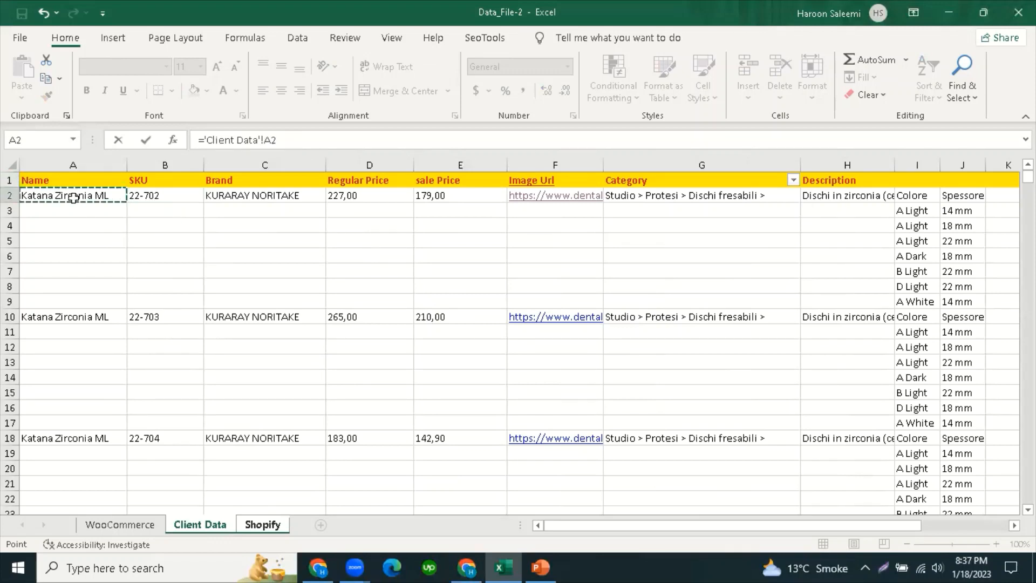
key(Return)
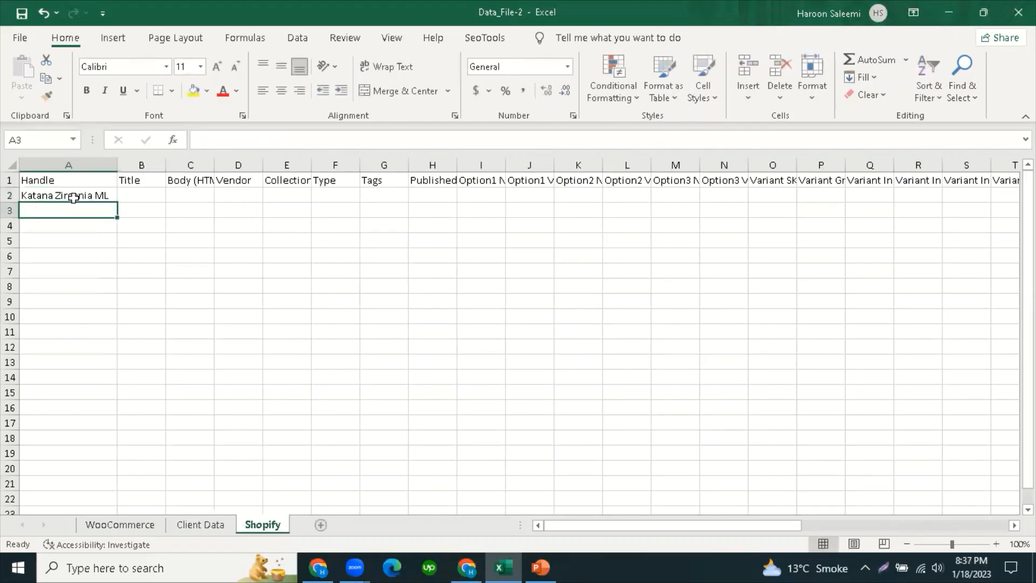
Step: Compare the formula in Handle cell A2 with its source cell in the Name column of the Client Data sheet
click(68, 283)
click(74, 198)
click(70, 271)
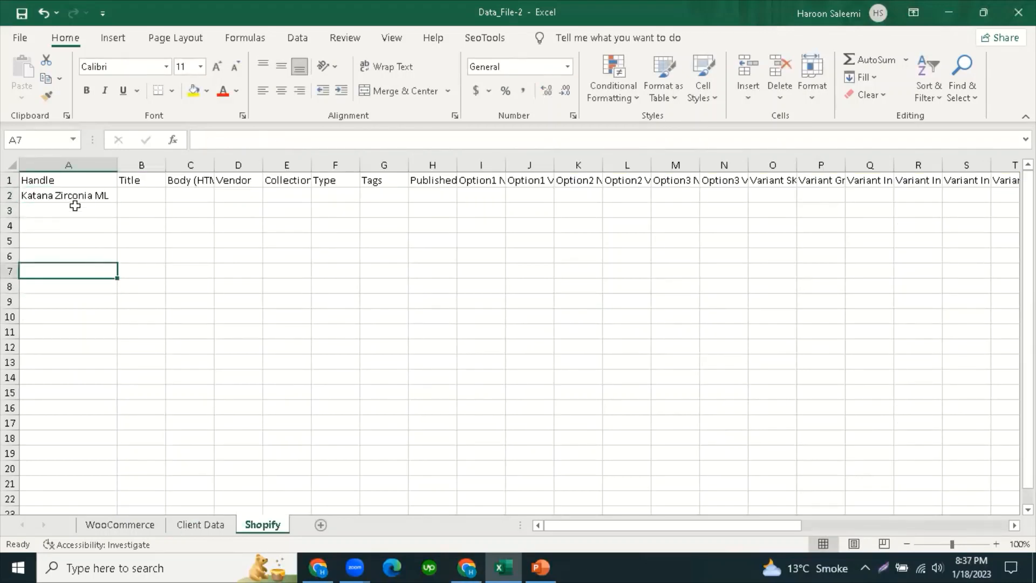
click(75, 197)
click(53, 275)
click(71, 196)
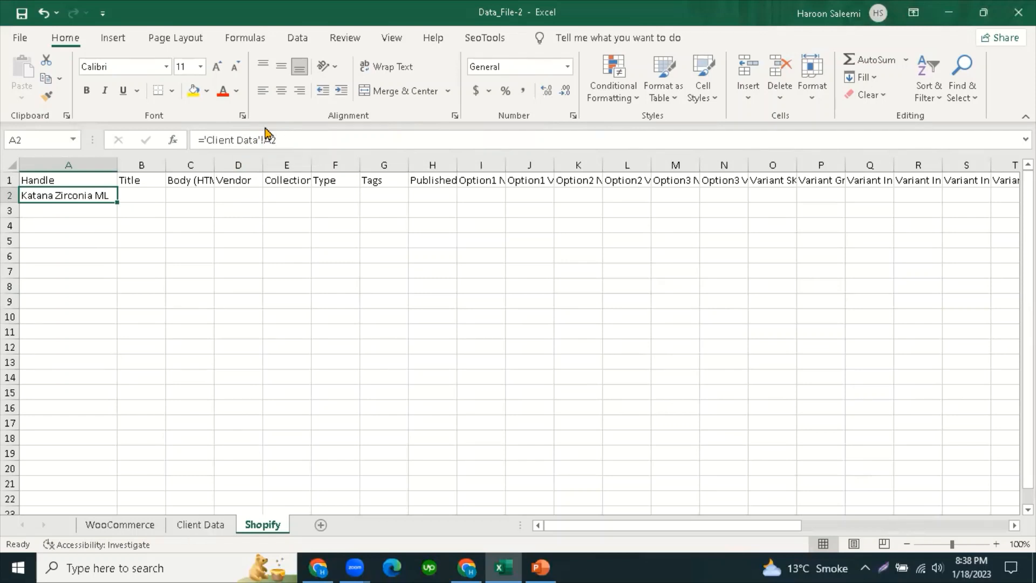
click(214, 528)
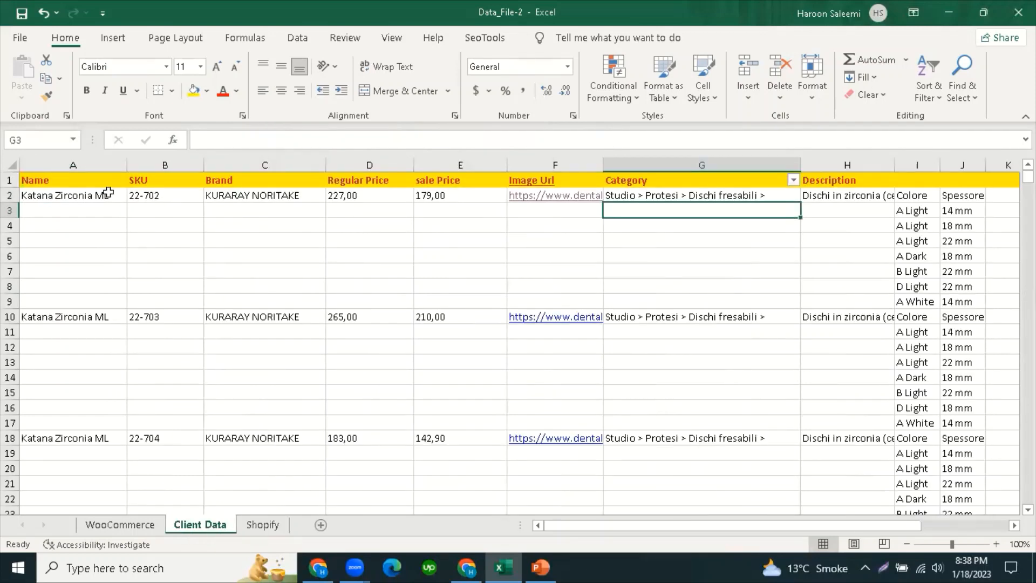
click(71, 163)
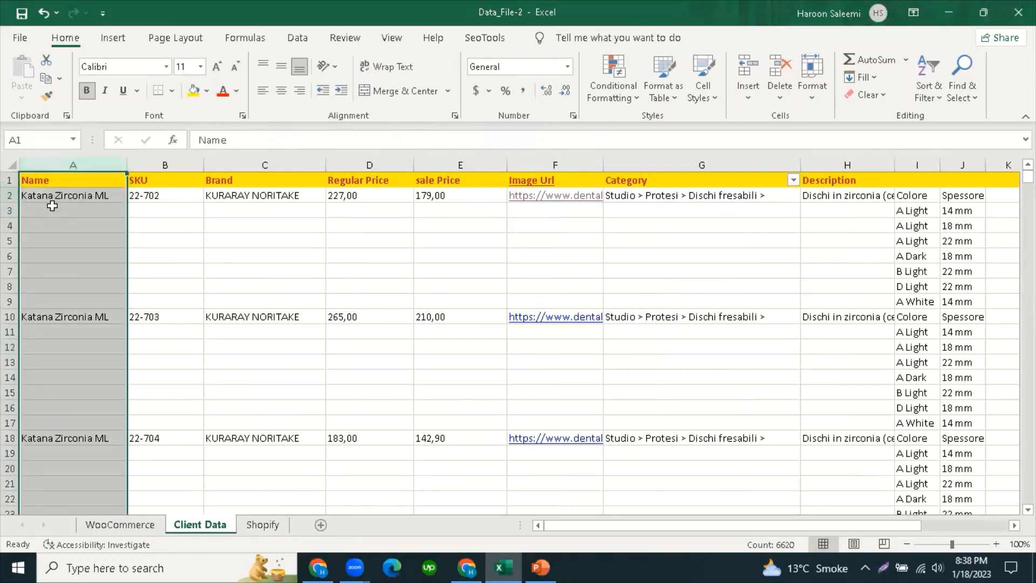
click(54, 198)
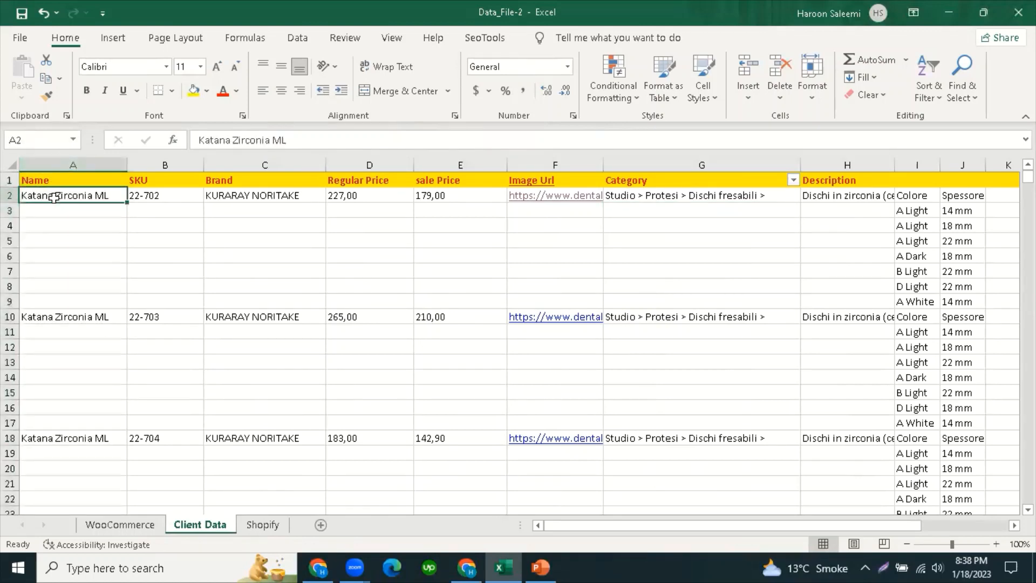
click(256, 529)
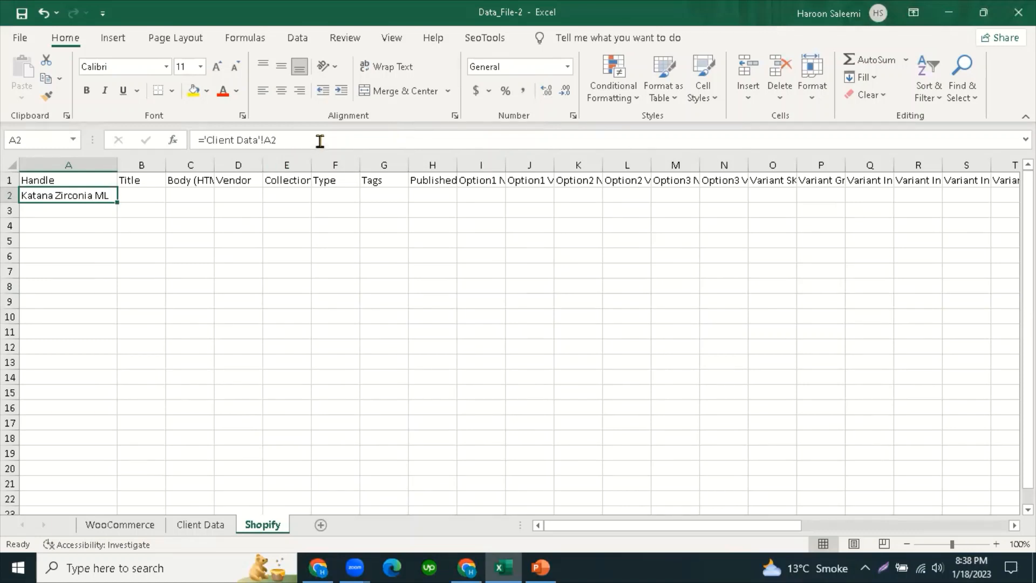
click(70, 248)
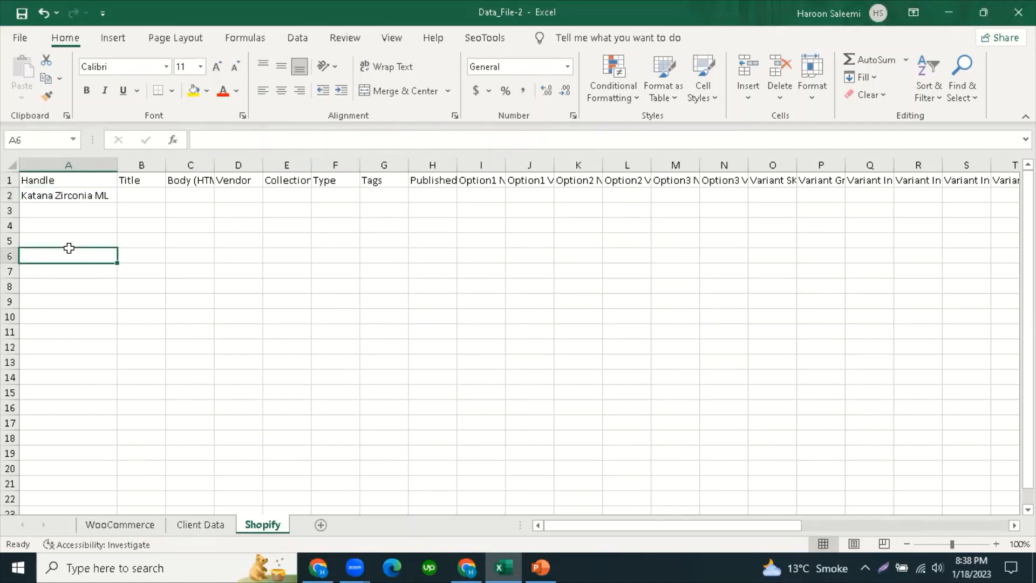
click(69, 198)
click(65, 237)
click(70, 195)
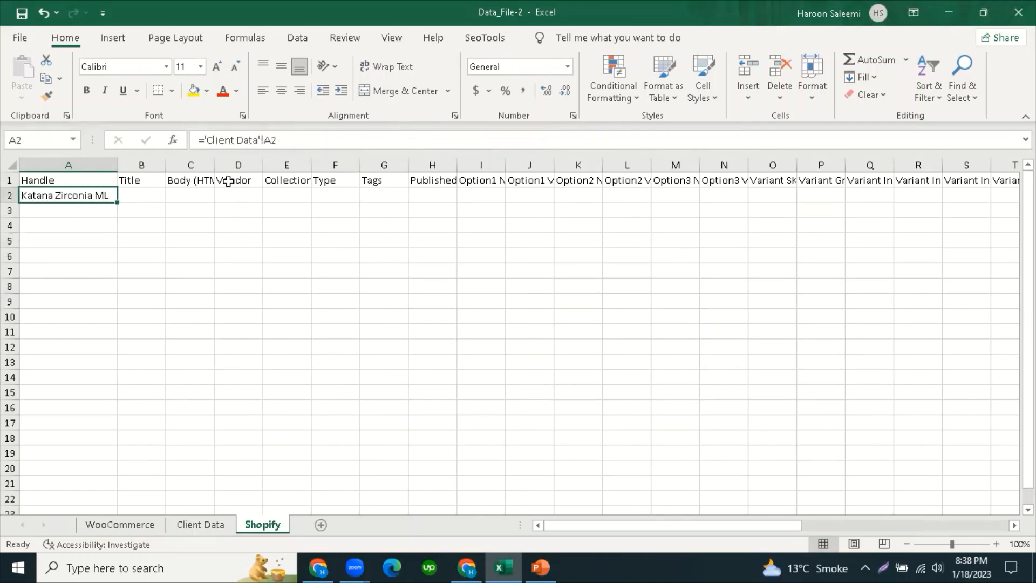
Step: Fill the Handle formula from A2 down to A10 and check a copied formula in the filled range
click(61, 223)
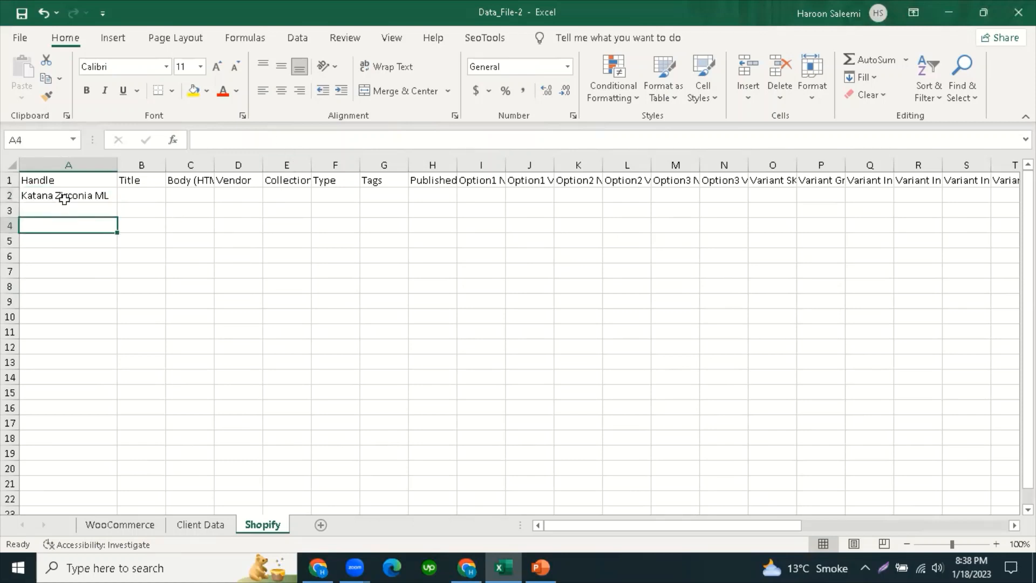
click(64, 198)
drag(118, 202, 105, 323)
click(57, 241)
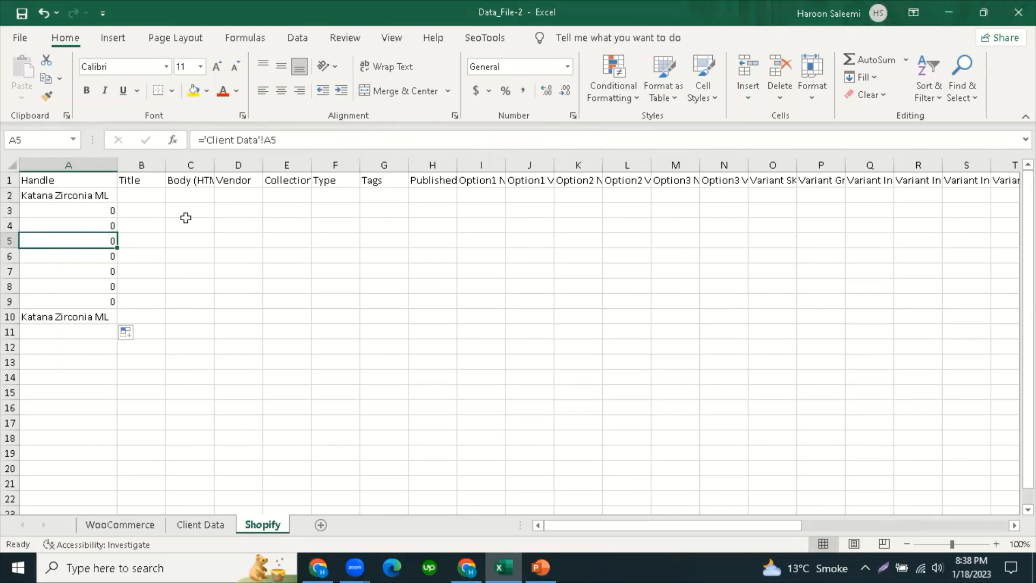
Step: Compare the filled Handle formulas on the Shopify sheet with their source cells in the Name column of the Client Data sheet
click(186, 219)
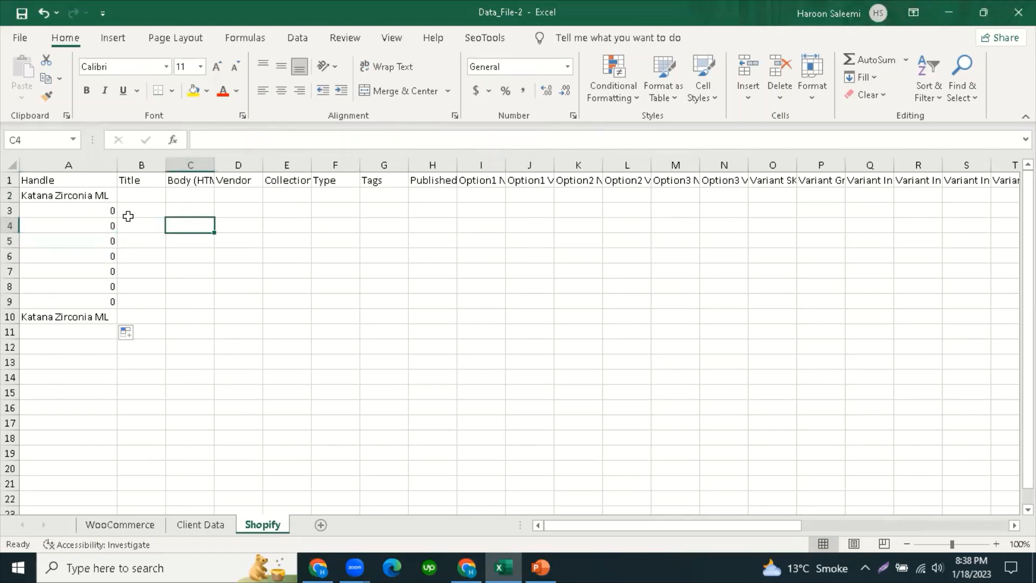
click(90, 225)
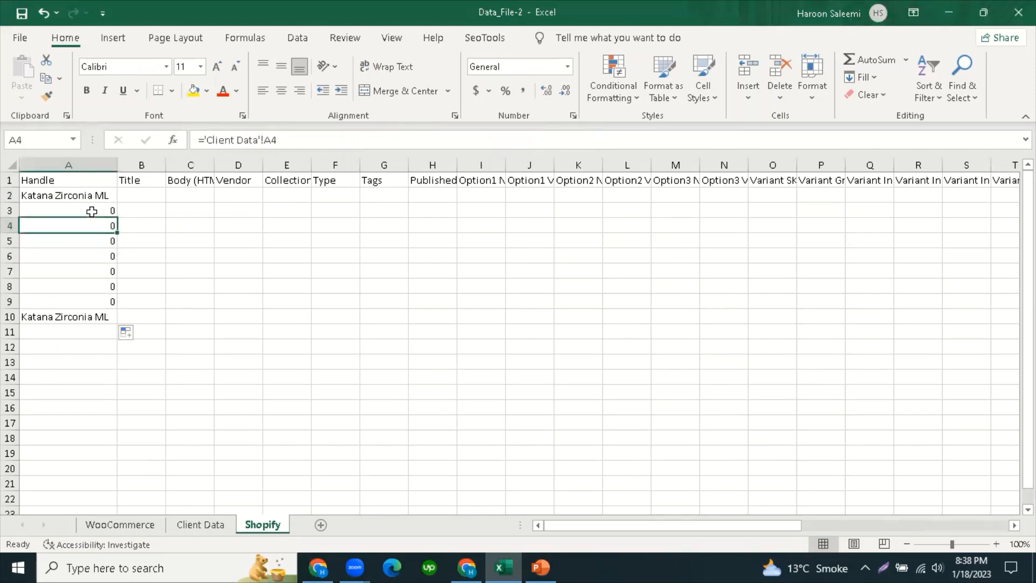
click(88, 209)
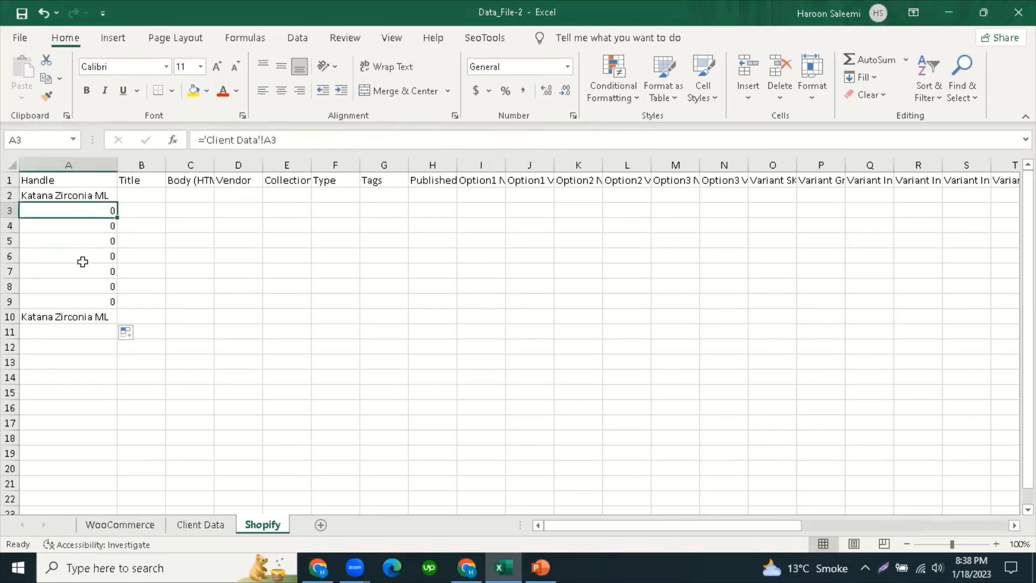
click(203, 525)
click(96, 245)
click(92, 213)
click(77, 283)
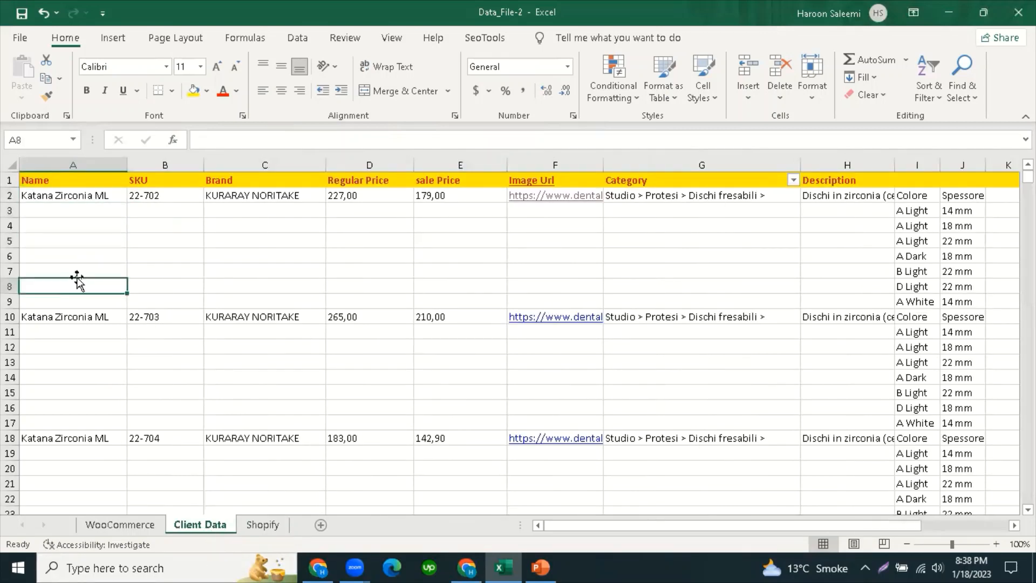
click(263, 525)
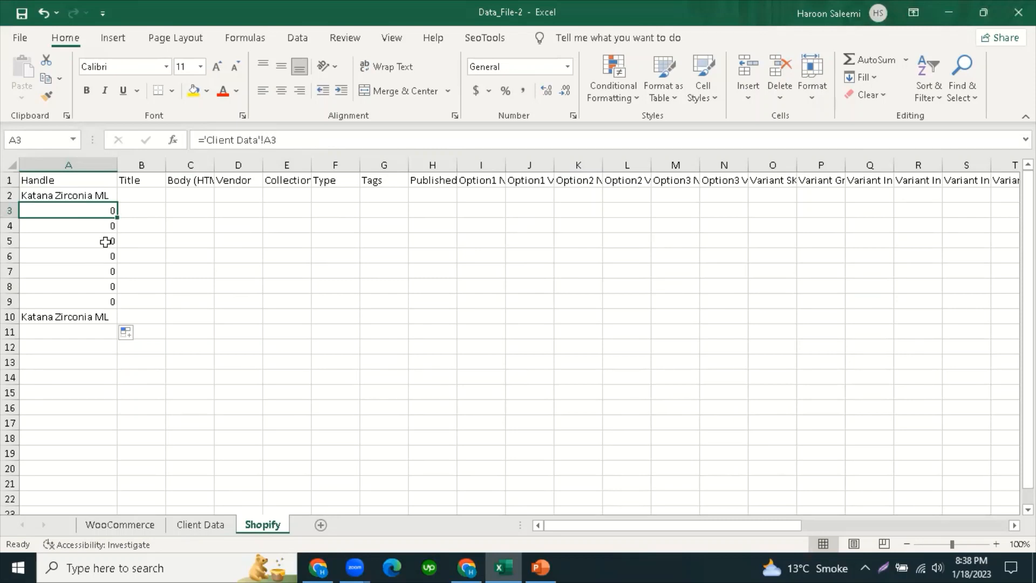
Step: Fill the Handle formula from A3 down to A21 on the Shopify sheet
click(78, 257)
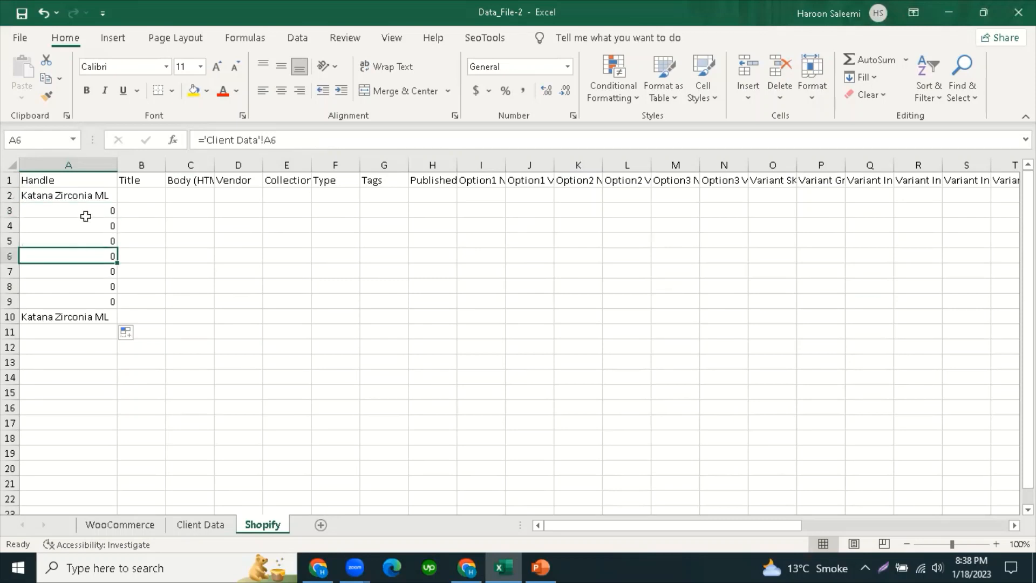
click(84, 210)
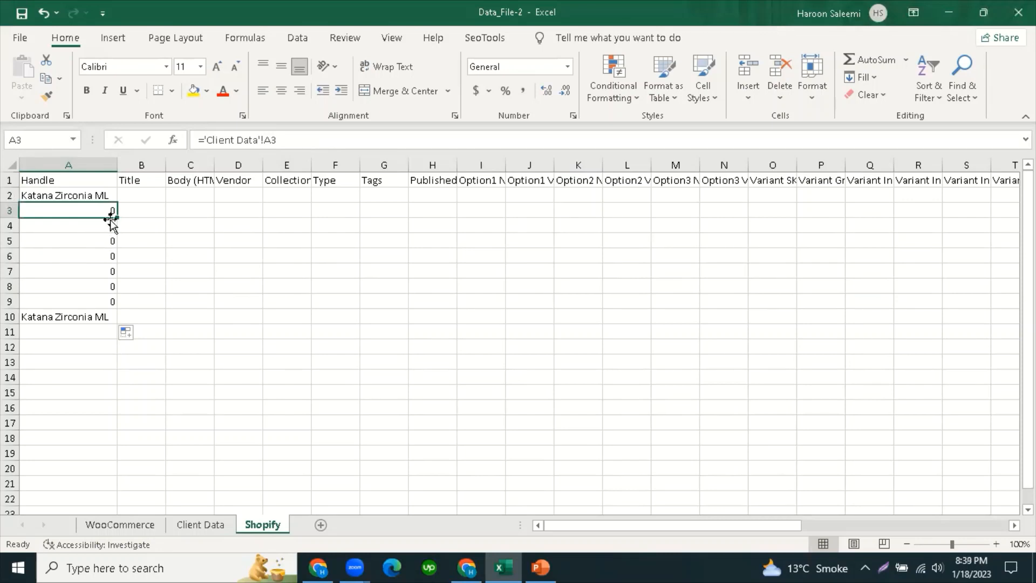
drag(117, 217, 103, 489)
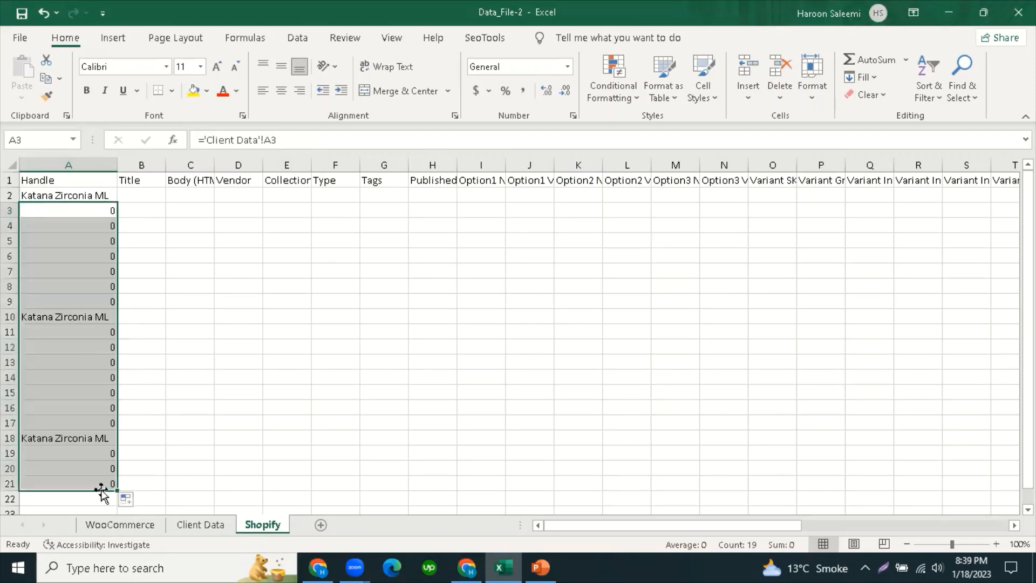
click(206, 407)
click(75, 319)
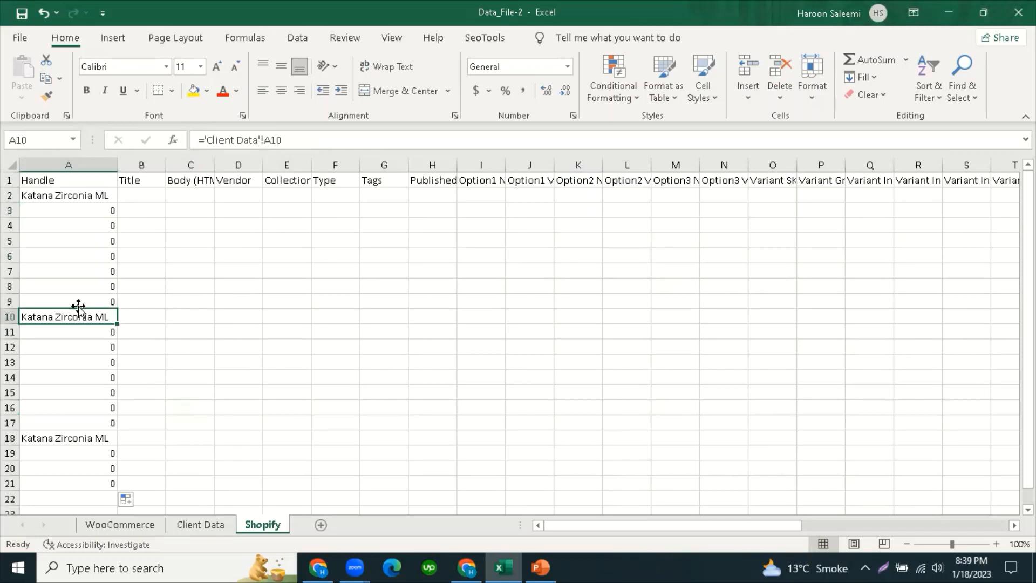
Step: Examine the copied formulas in the Handle column between A3 and A21, including the rows between product names
click(86, 210)
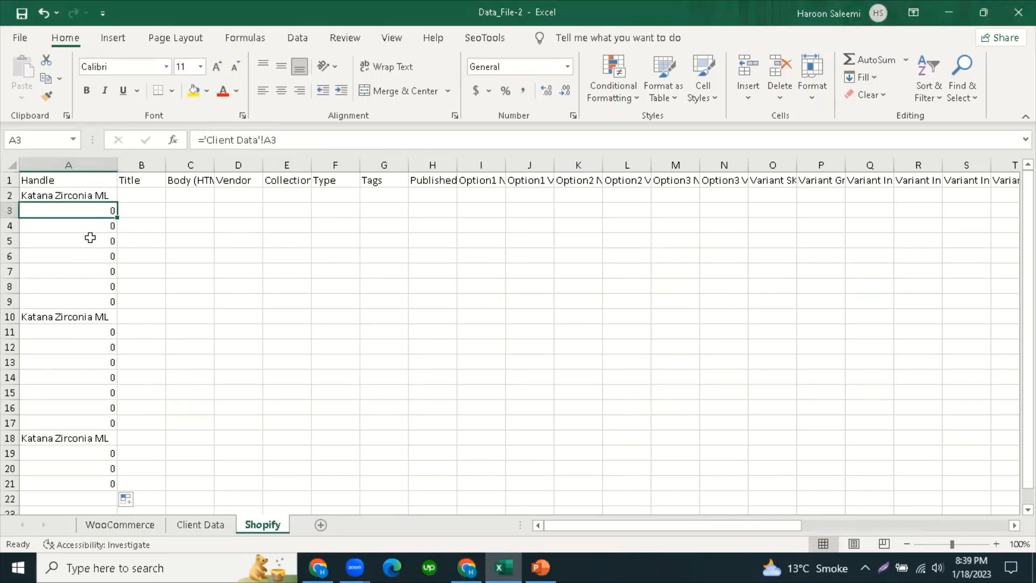
scroll(107, 421, down, 4)
scroll(106, 421, up, 4)
click(186, 238)
click(96, 215)
click(99, 301)
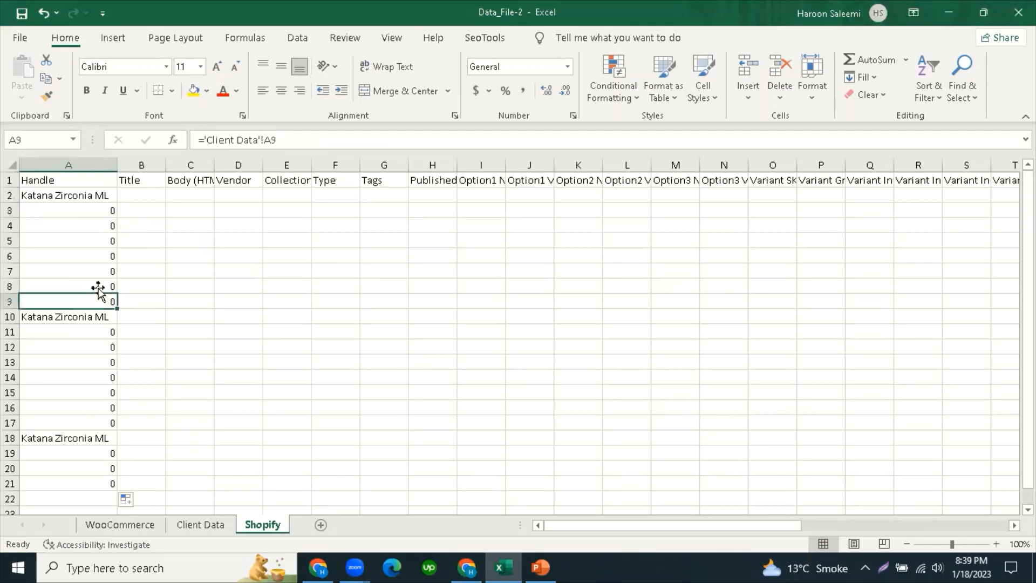
click(94, 210)
click(87, 316)
click(94, 211)
click(93, 251)
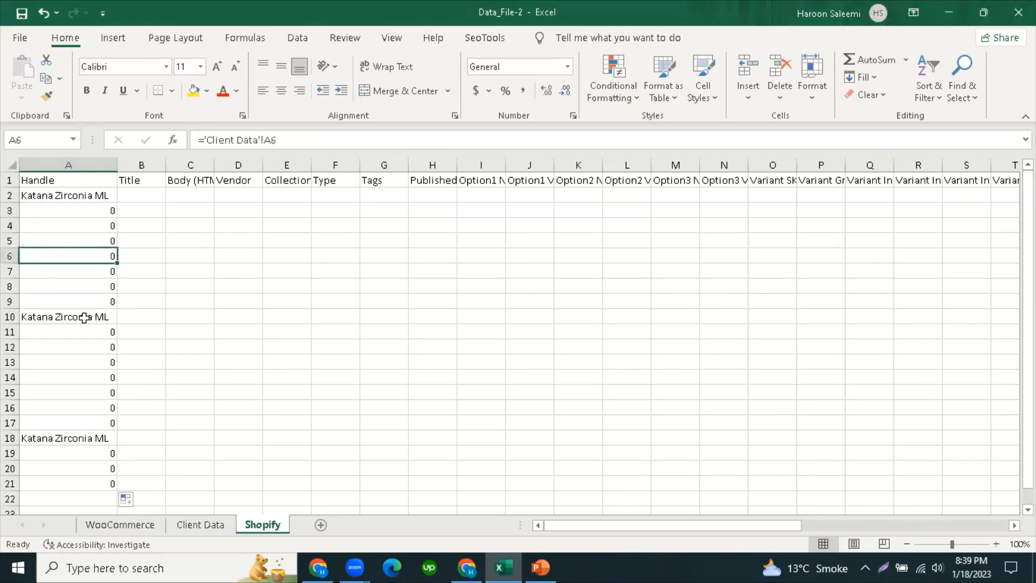
click(103, 331)
click(100, 377)
scroll(99, 408, down, 2)
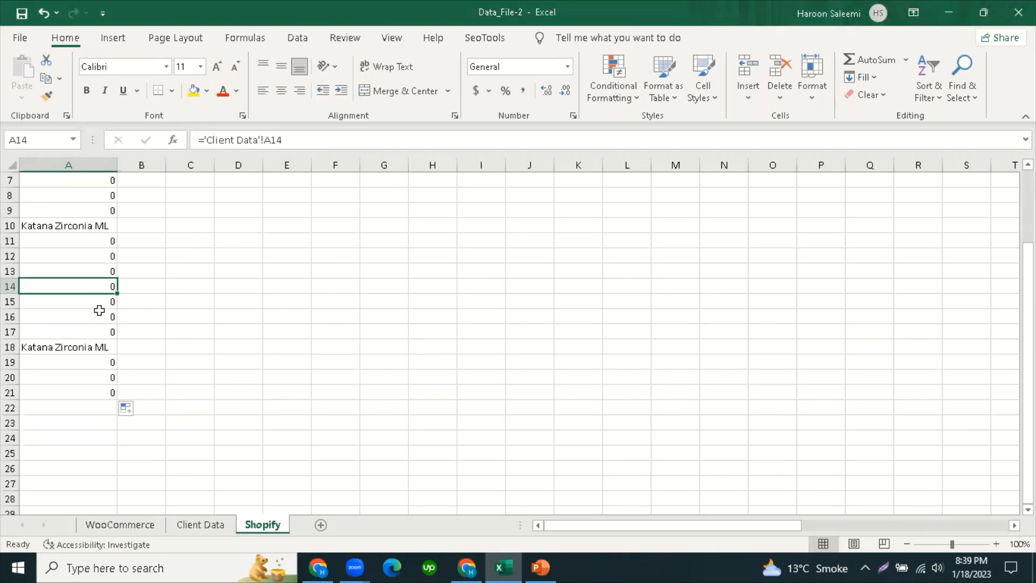
scroll(124, 253, up, 2)
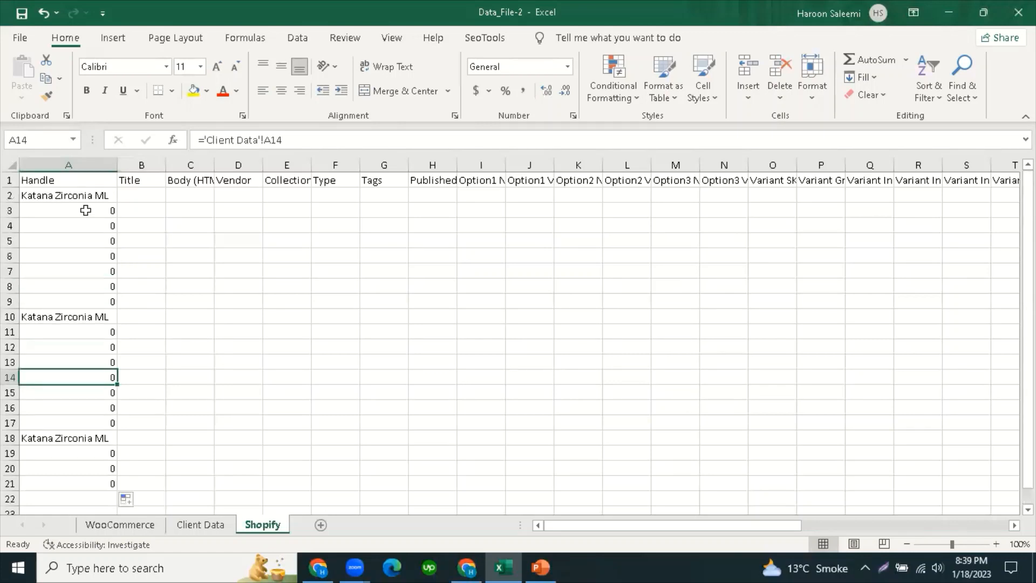
click(83, 333)
scroll(84, 342, down, 3)
scroll(84, 345, up, 3)
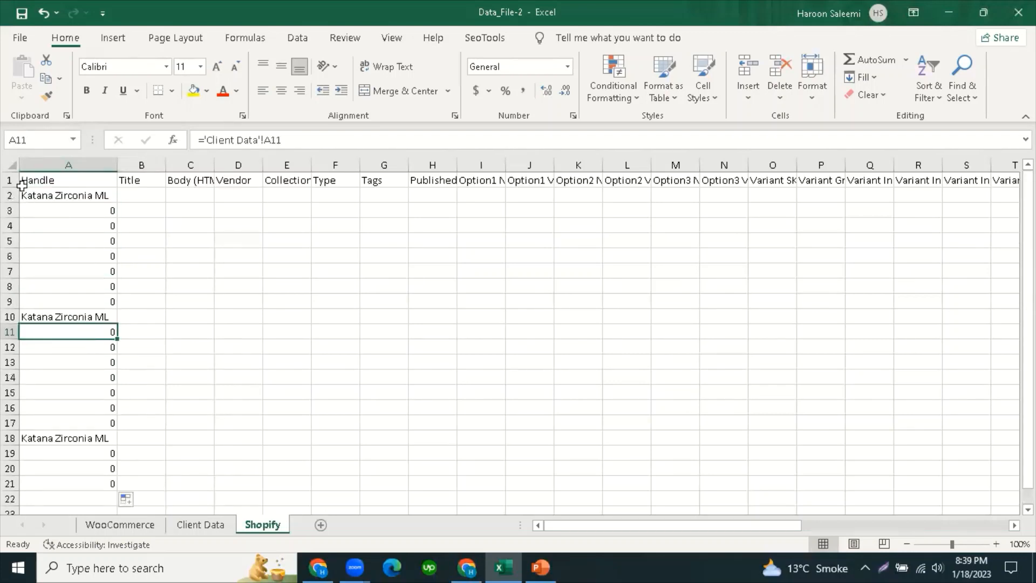
click(155, 223)
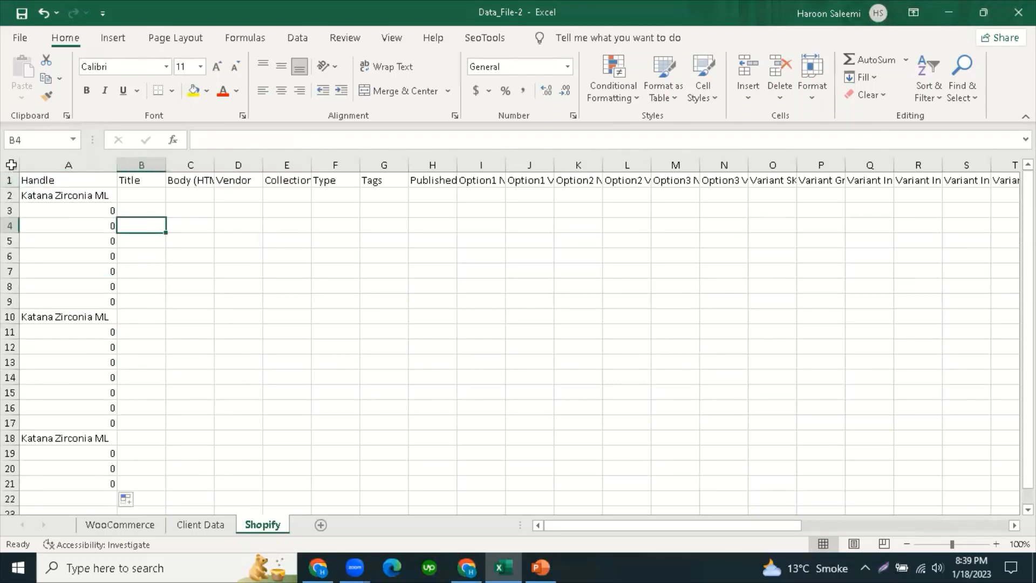
Step: Copy the entire Shopify sheet and paste it over itself as values only, replacing the formulas
click(11, 164)
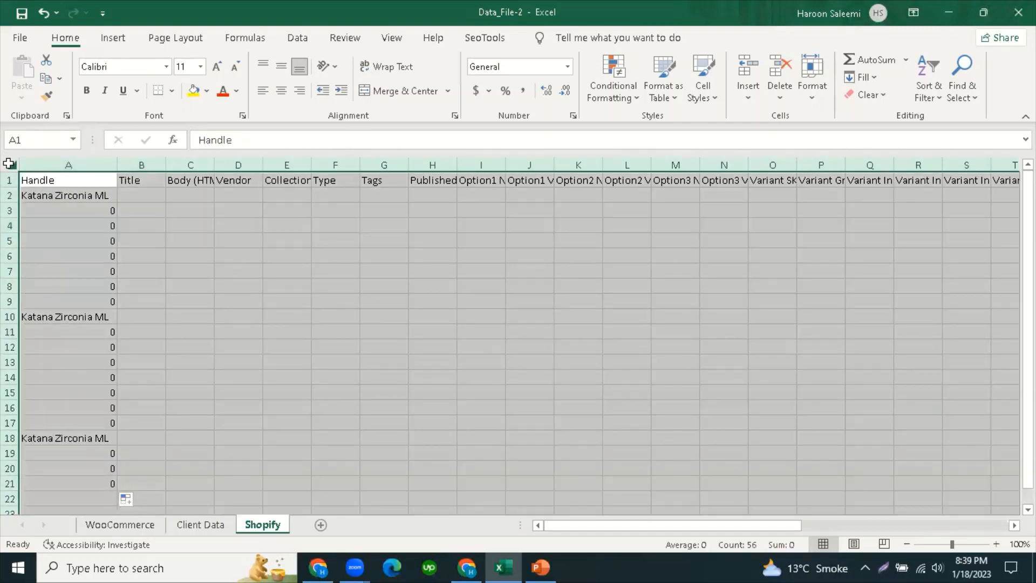
right_click(9, 164)
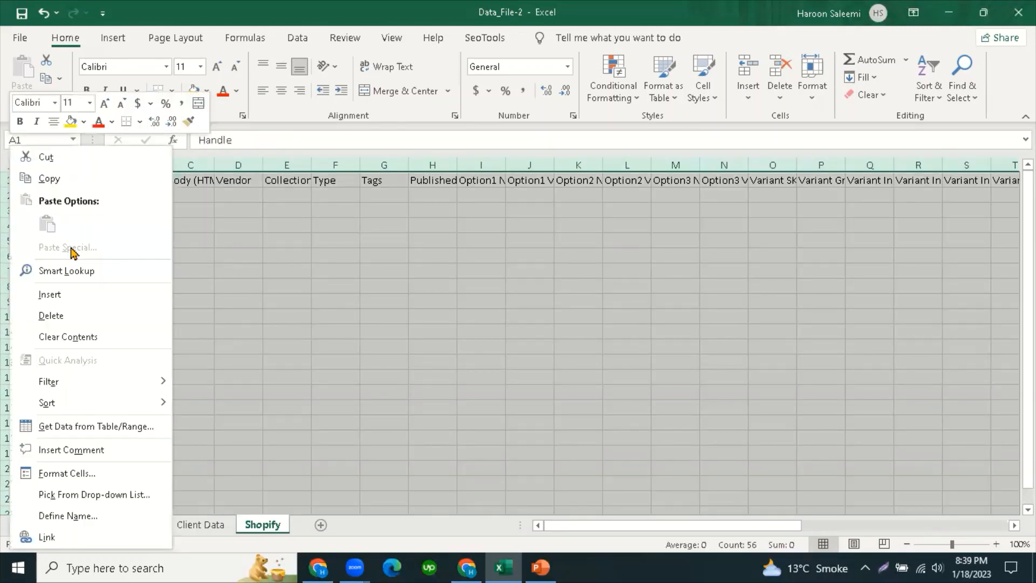
click(54, 183)
right_click(10, 226)
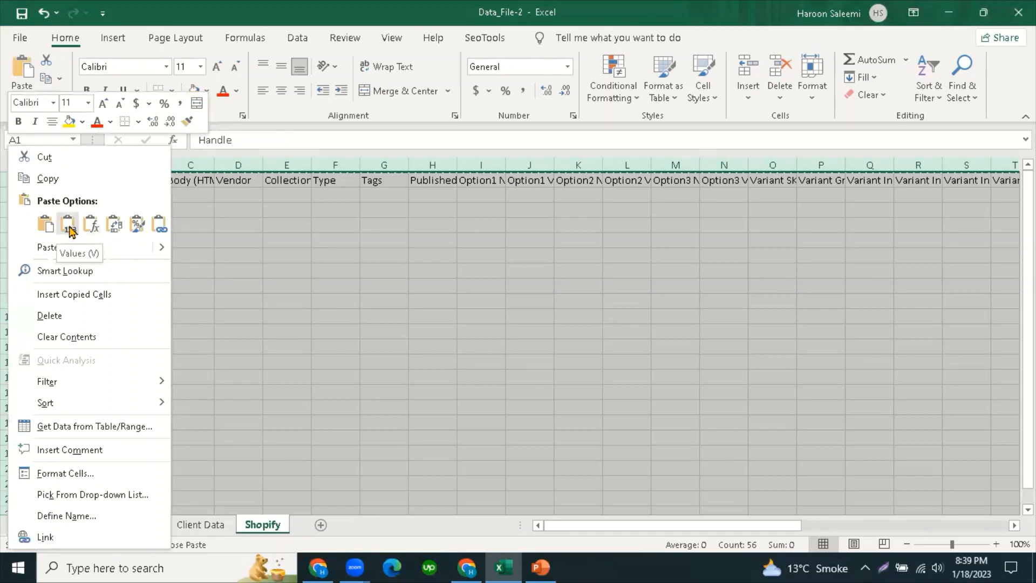
click(69, 229)
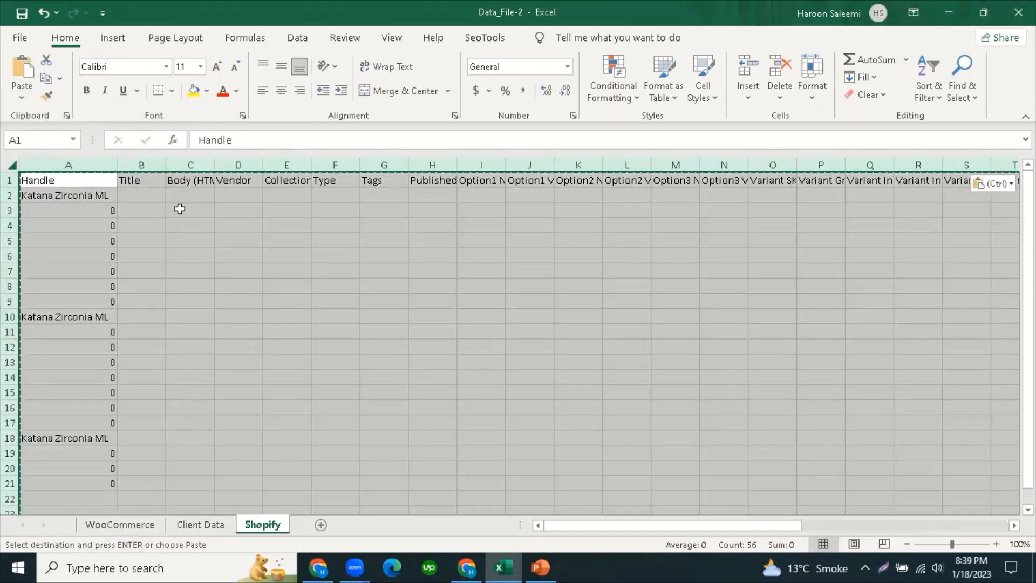
Step: Check the contents of the Handle cells from A2 down to A10 for plain values instead of formulas
click(179, 209)
click(77, 197)
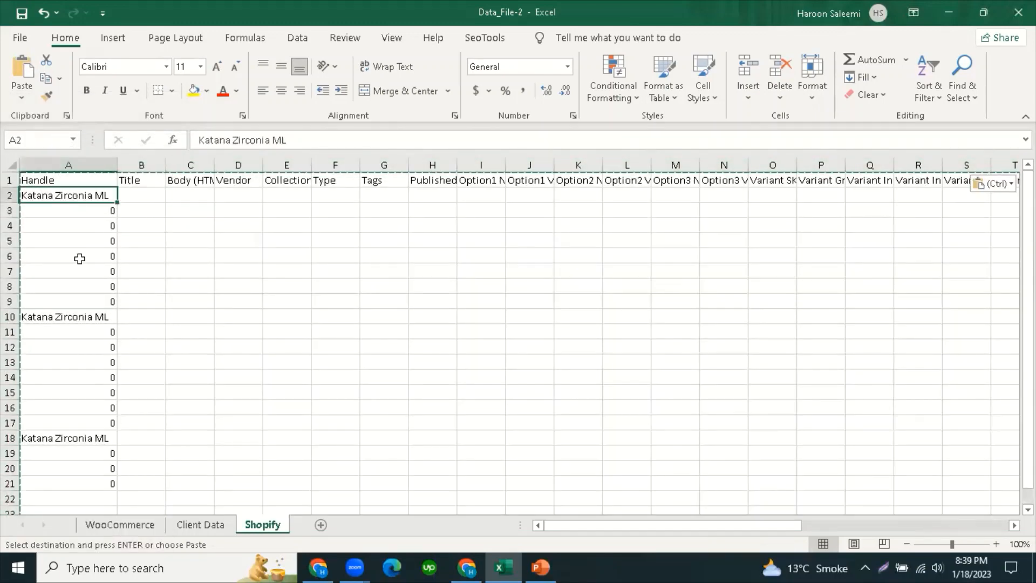
key(Down)
key(Down)
key(Down)
key(Down)
key(Down)
key(Down)
key(Down)
key(Down)
click(88, 211)
Step: Add a filter to the Handle column of the Shopify sheet
click(90, 163)
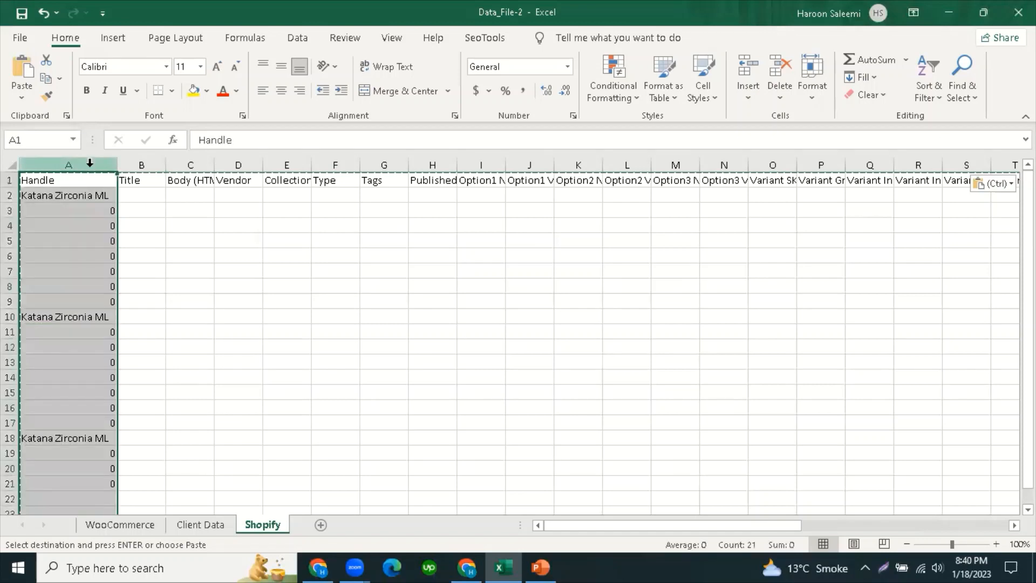
click(936, 96)
click(940, 185)
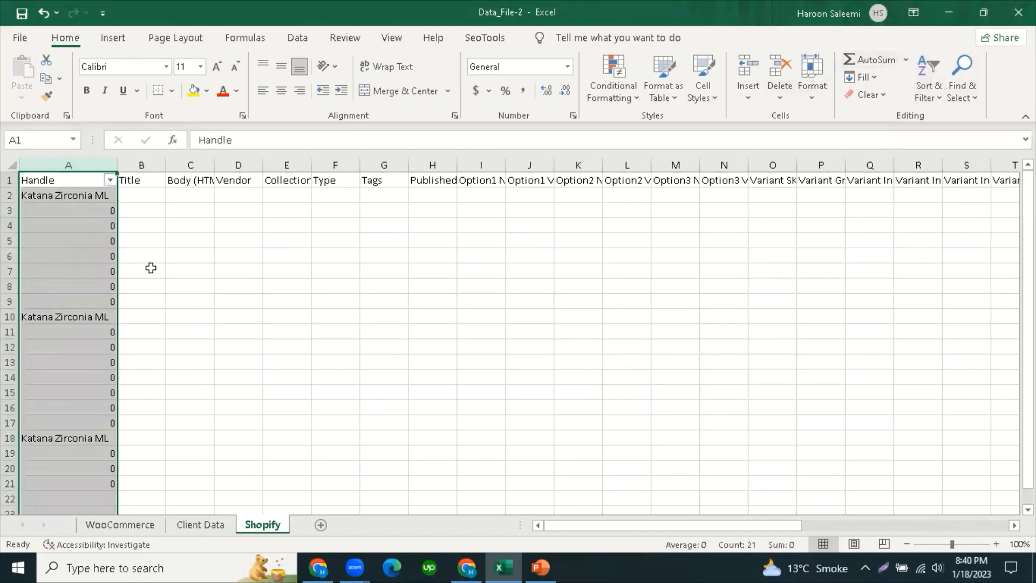
Step: Filter the Handle column to show only the rows with the value 0
click(110, 180)
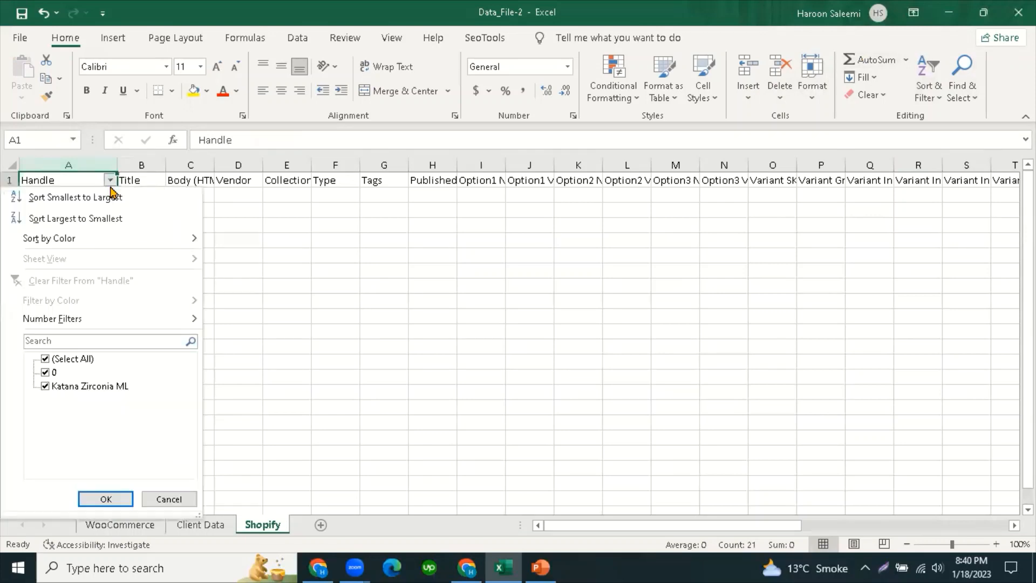
click(46, 359)
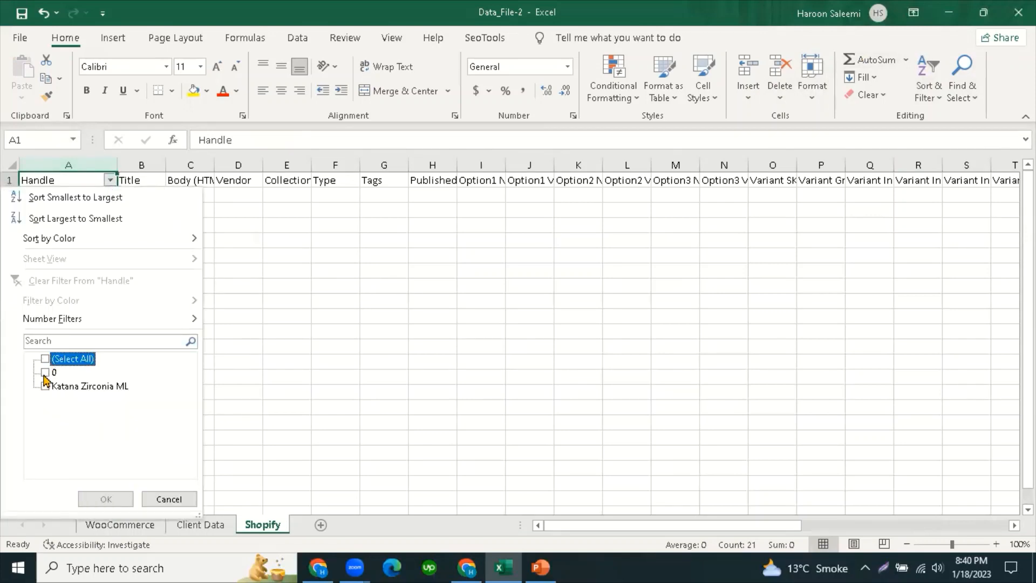
click(45, 372)
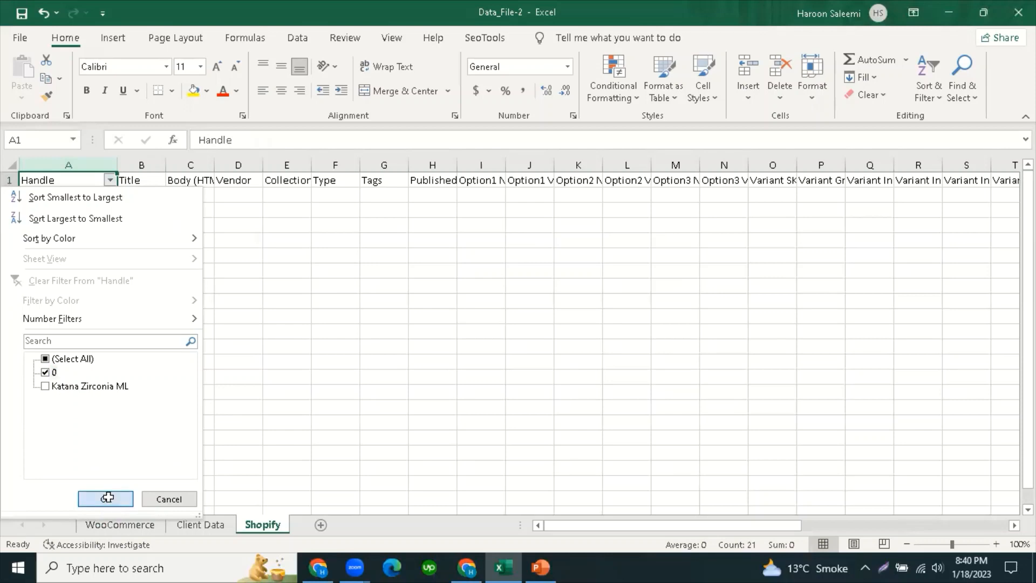
click(106, 498)
click(227, 215)
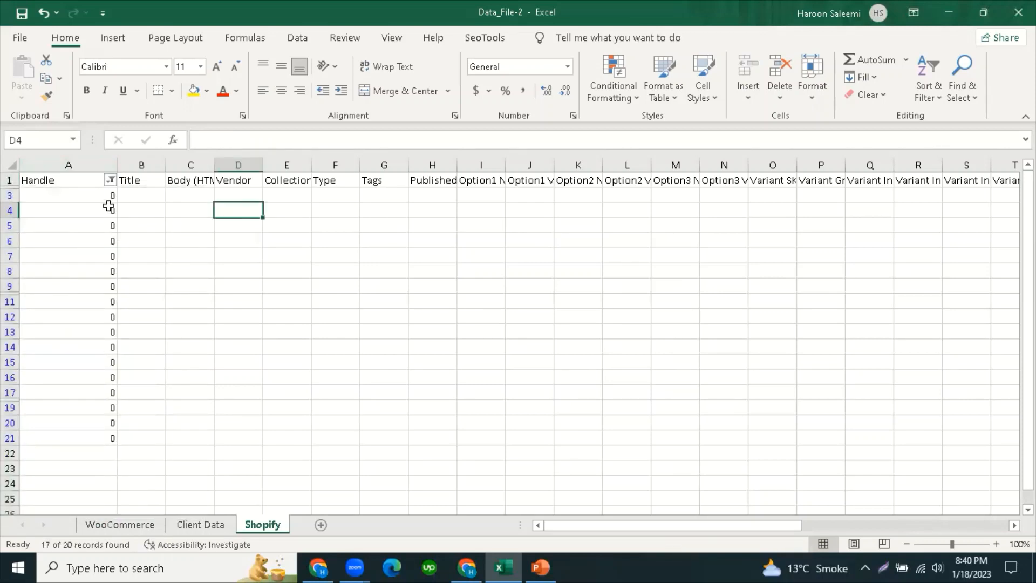
Step: Delete the 0 values from the filtered Handle cells between A3 and A21
drag(99, 197, 93, 440)
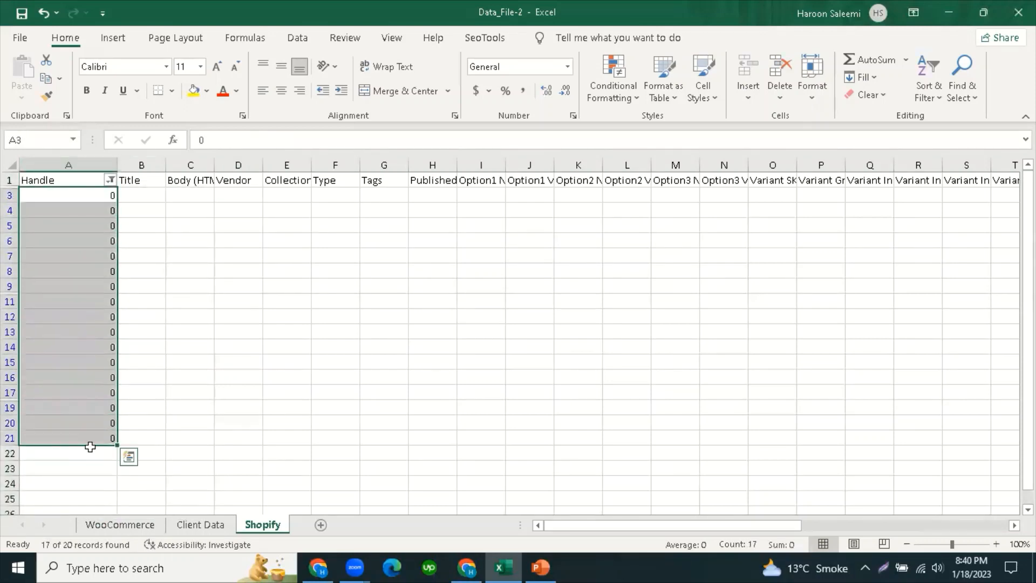
key(Delete)
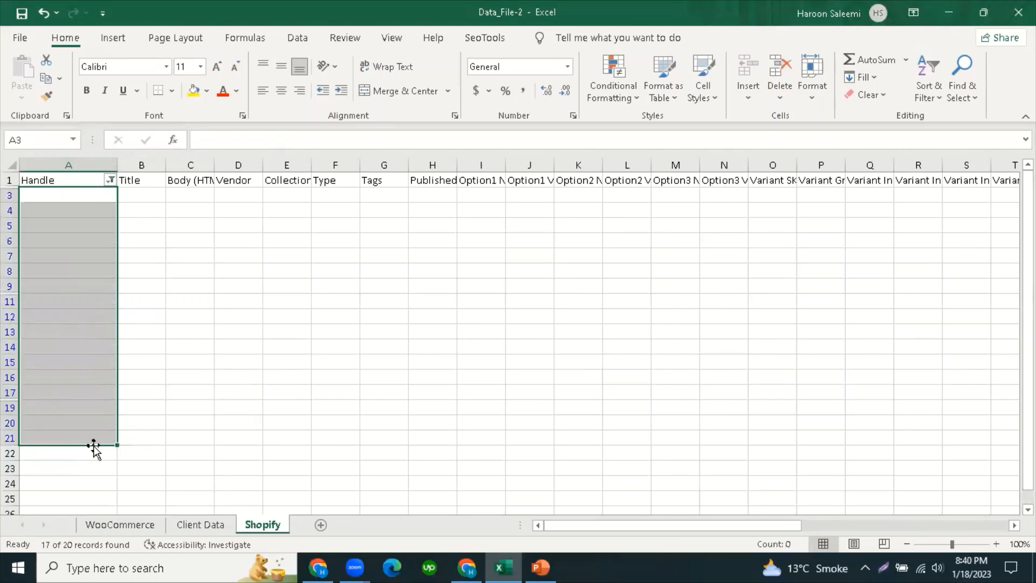
click(218, 210)
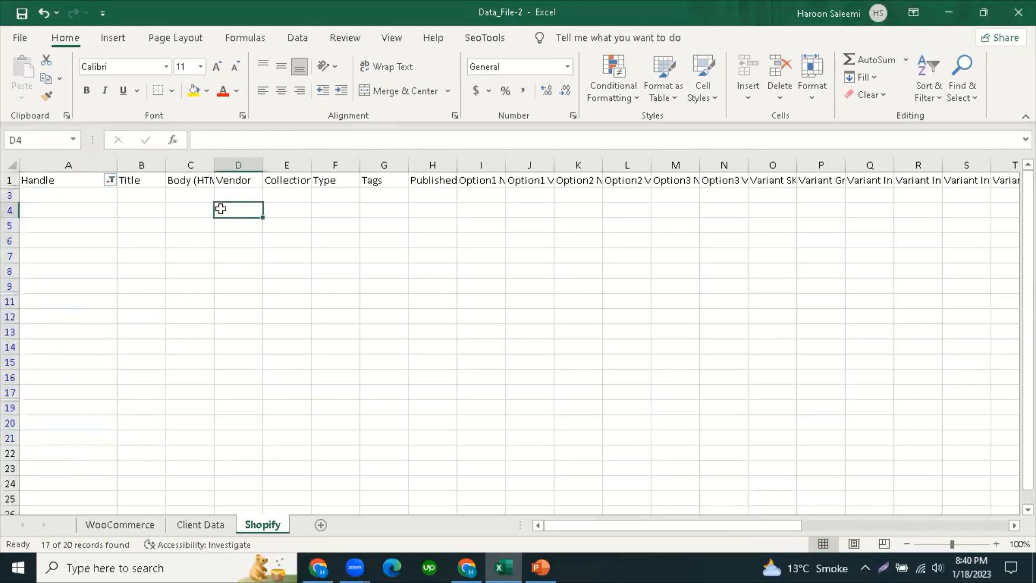
Step: Clear the filter from the Handle column and compare its entries with the Name column of the Client Data sheet
click(111, 181)
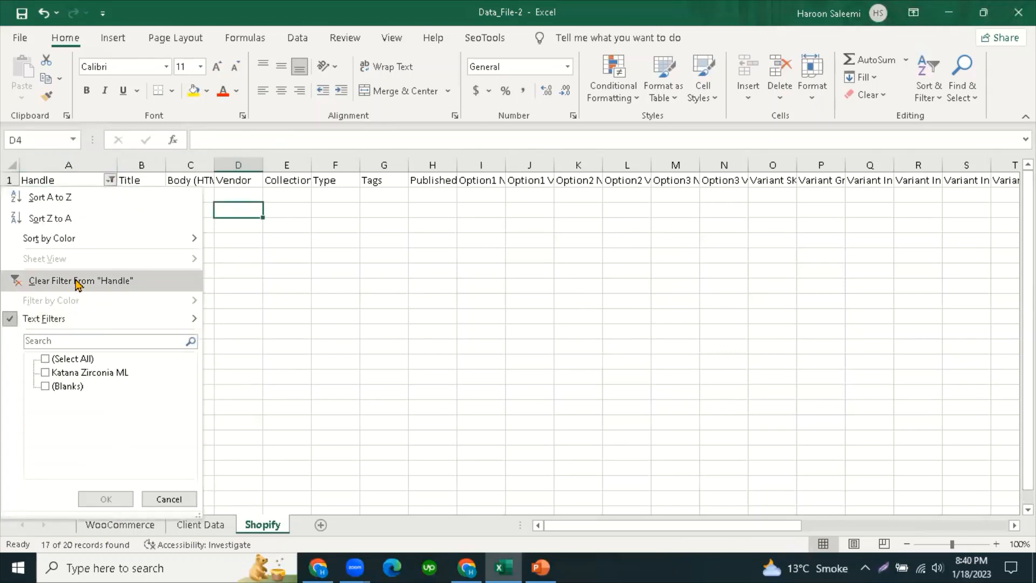
click(77, 280)
click(103, 198)
click(64, 286)
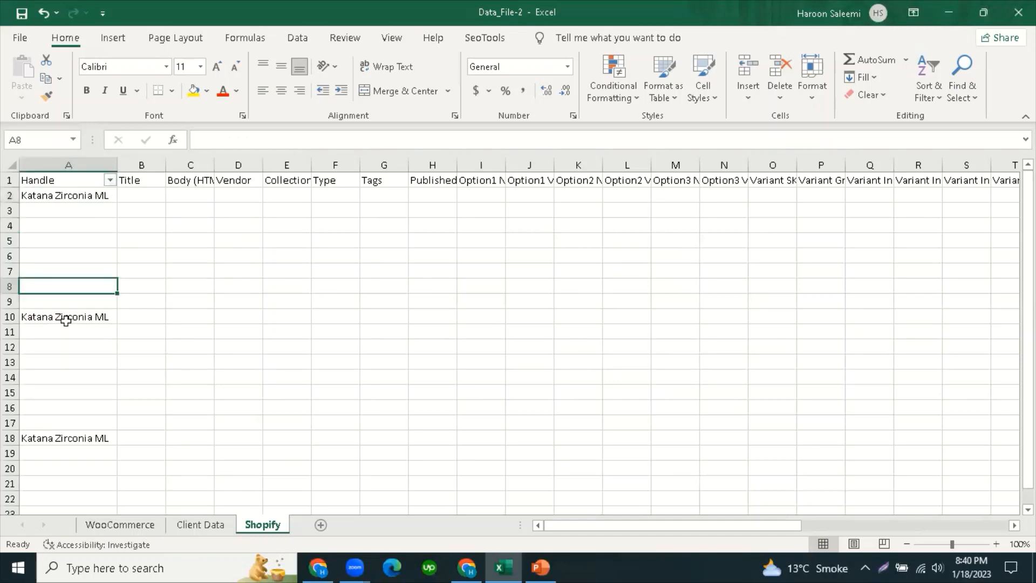
click(71, 379)
click(72, 443)
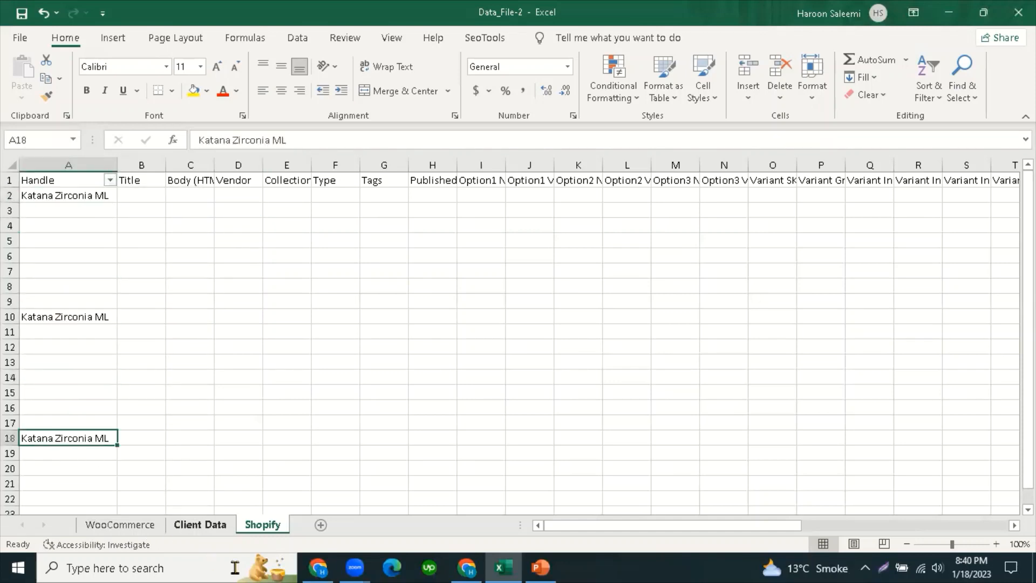
click(209, 526)
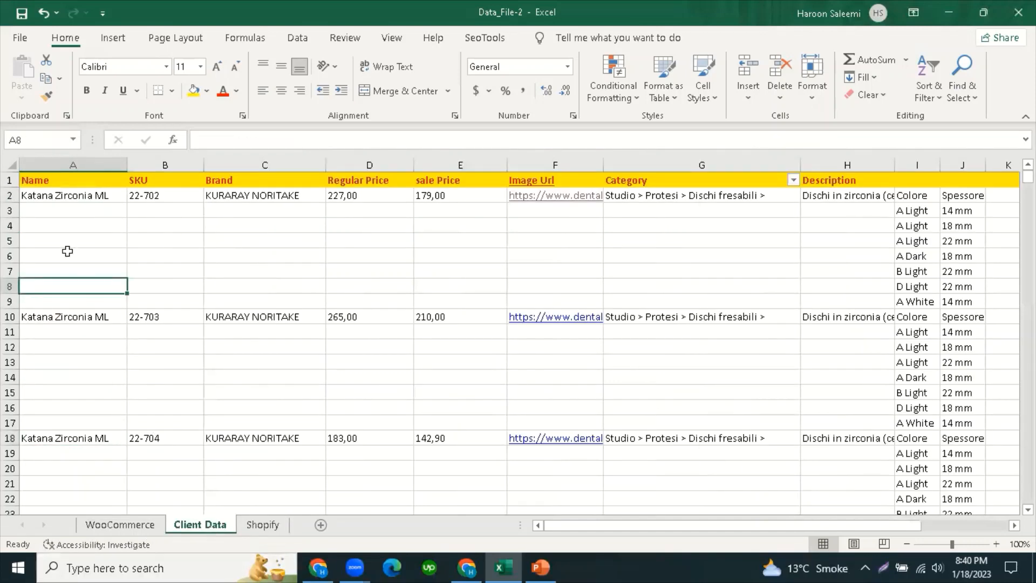
click(266, 526)
click(76, 240)
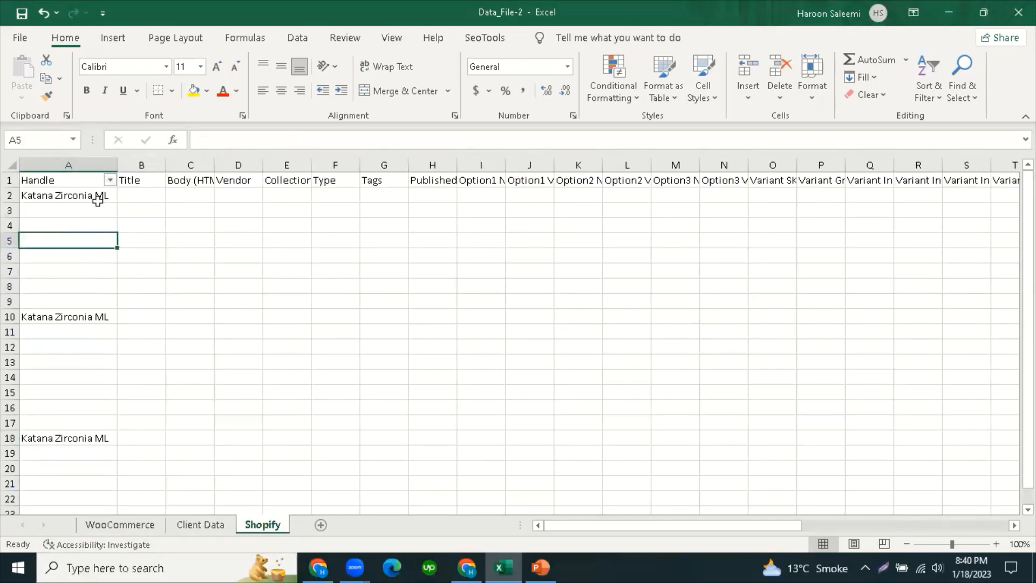
Step: Clear the Handle entries from cells A2 to A19 of the Shopify sheet
drag(82, 196, 78, 445)
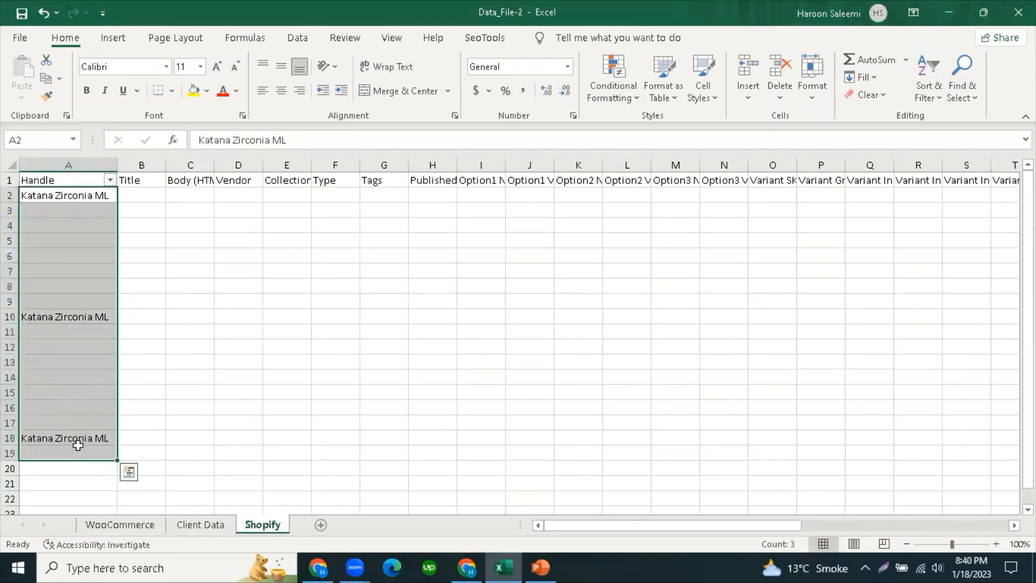
key(Delete)
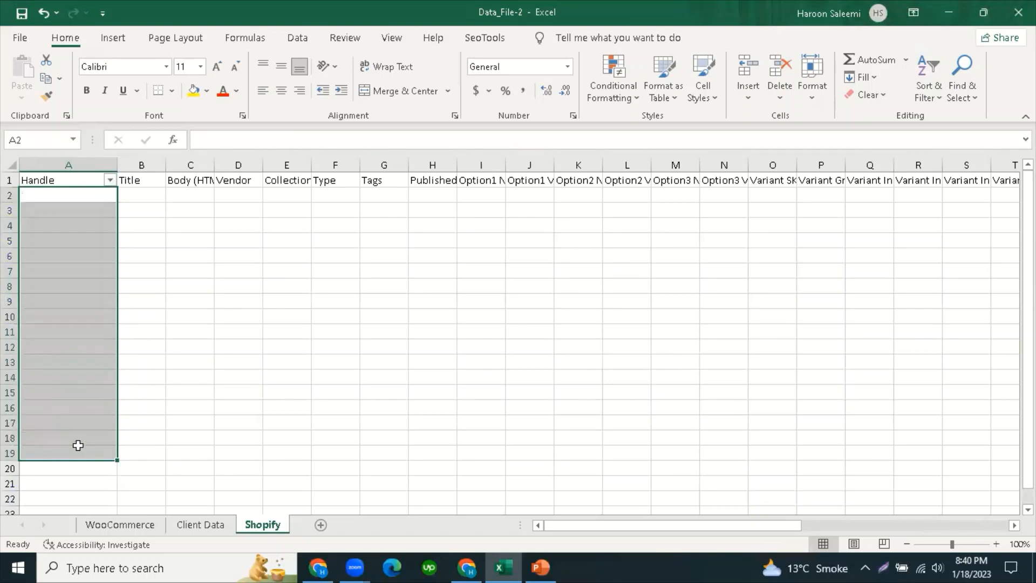
click(160, 240)
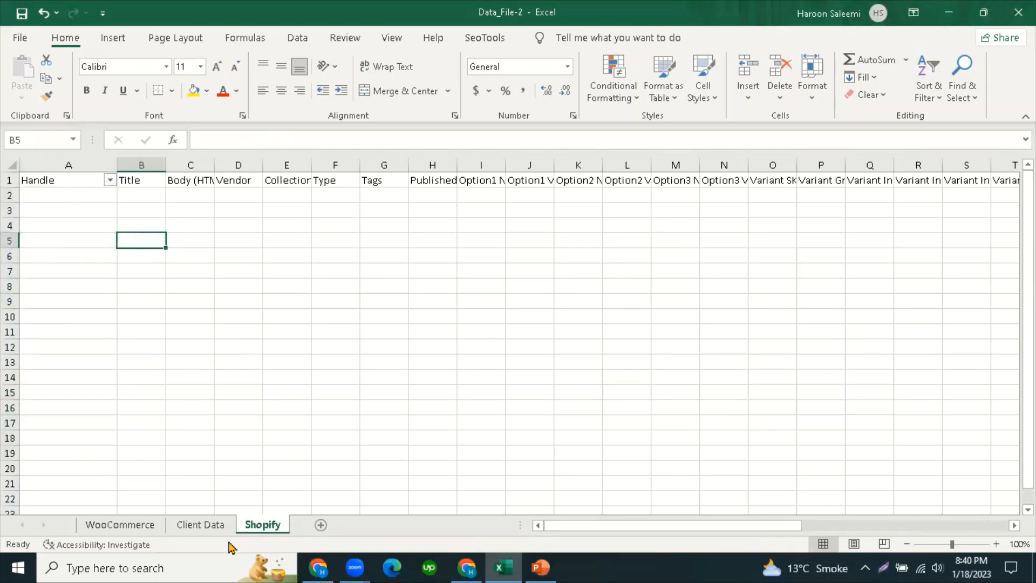
click(208, 524)
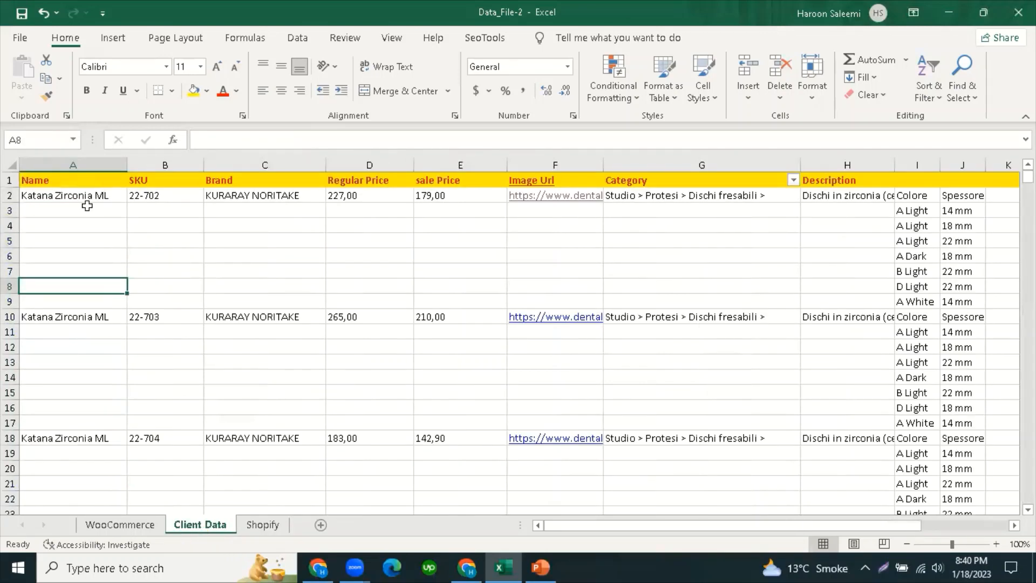
click(53, 235)
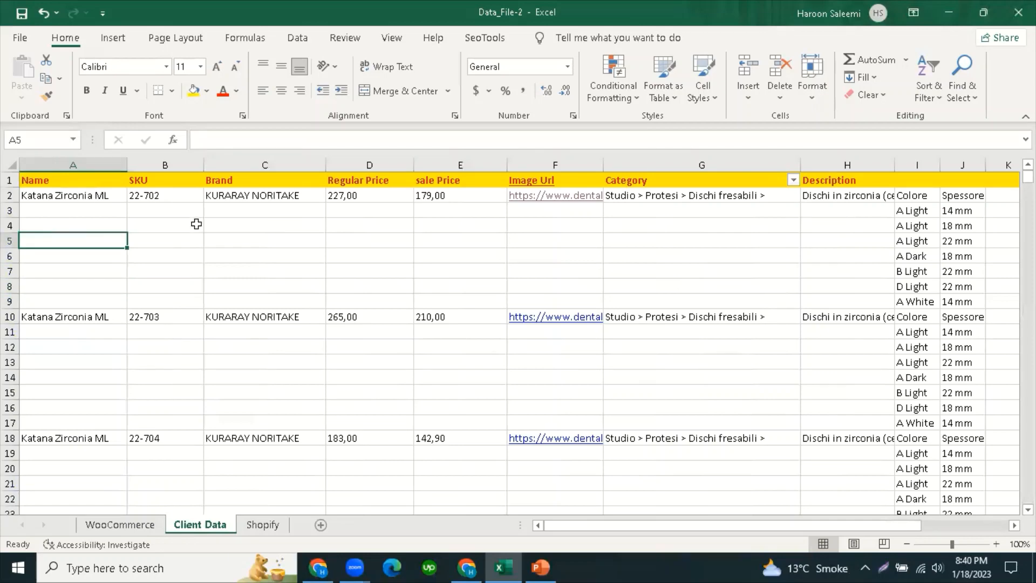
mouse_move(654, 531)
mouse_down()
mouse_move(724, 532)
mouse_move(654, 531)
mouse_up()
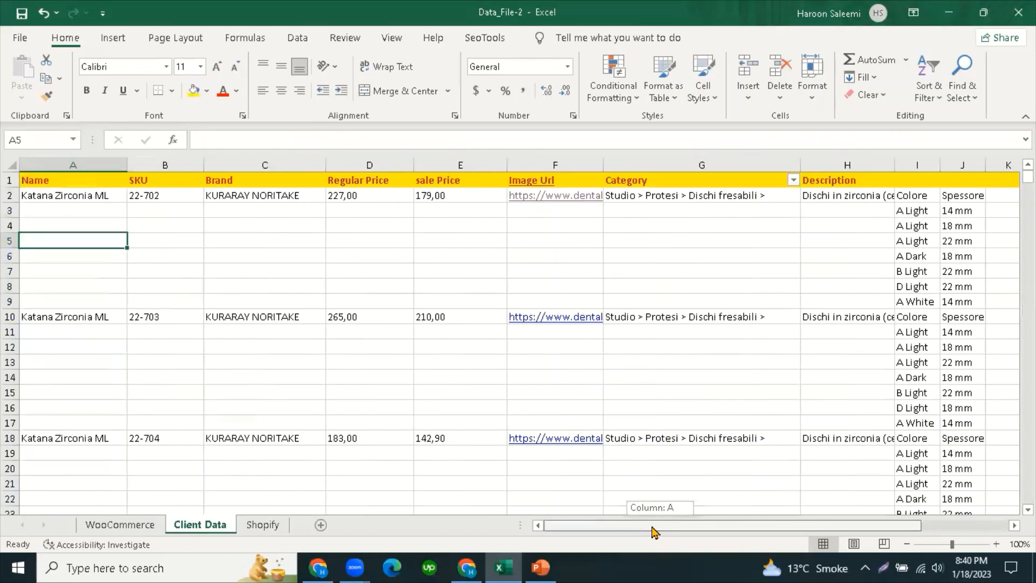
click(672, 164)
click(686, 224)
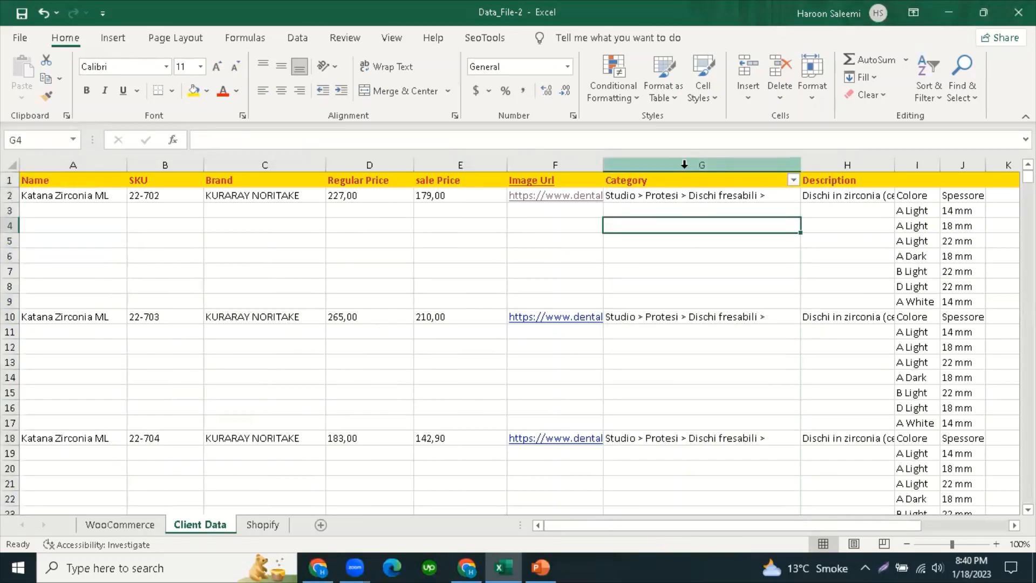
click(685, 165)
Step: Link Handle cell A2 of the Shopify sheet to the product name in cell A2 of the Client Data sheet
click(263, 525)
click(64, 209)
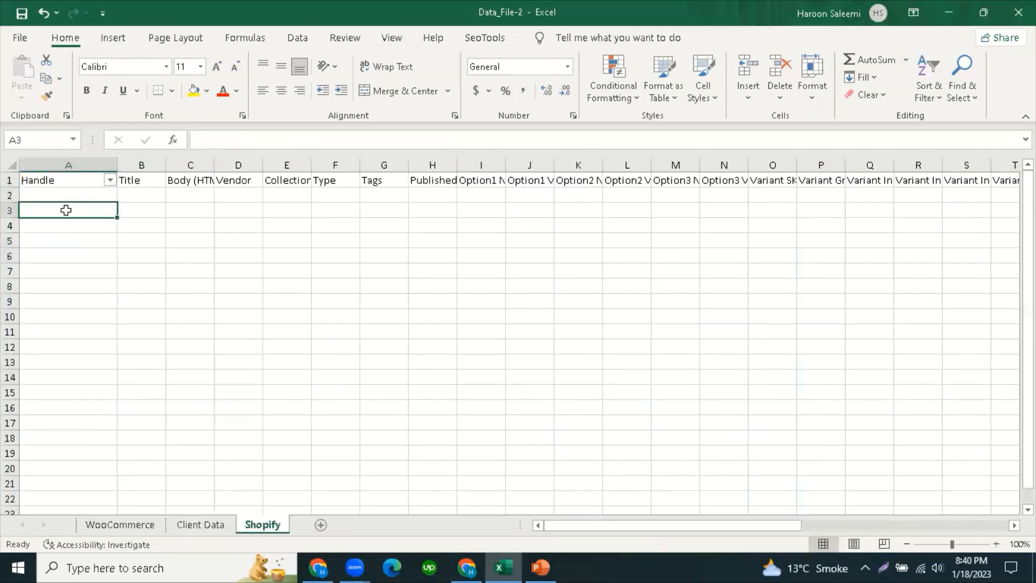
click(61, 192)
text(=)
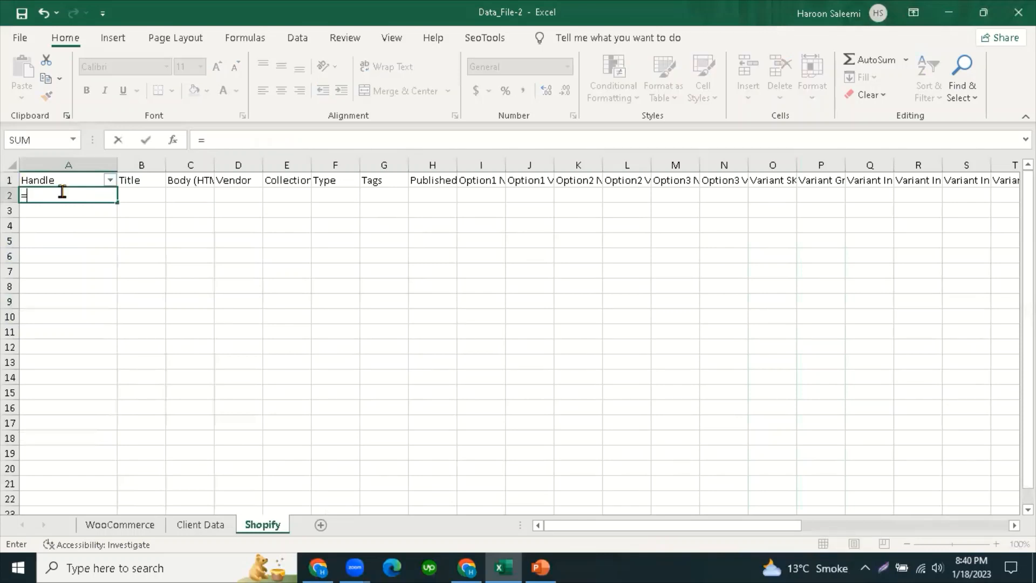
click(208, 526)
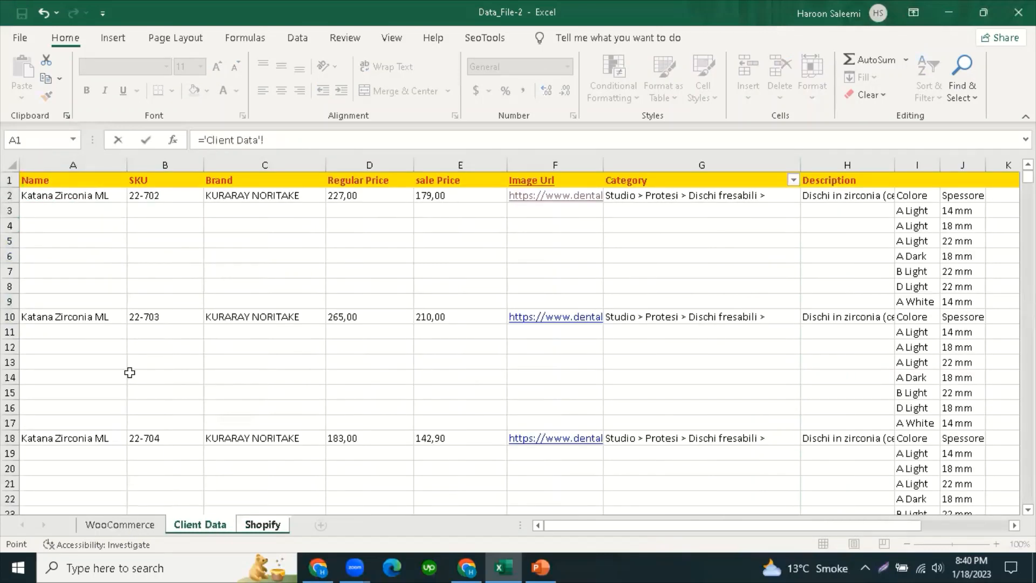
click(73, 197)
key(Return)
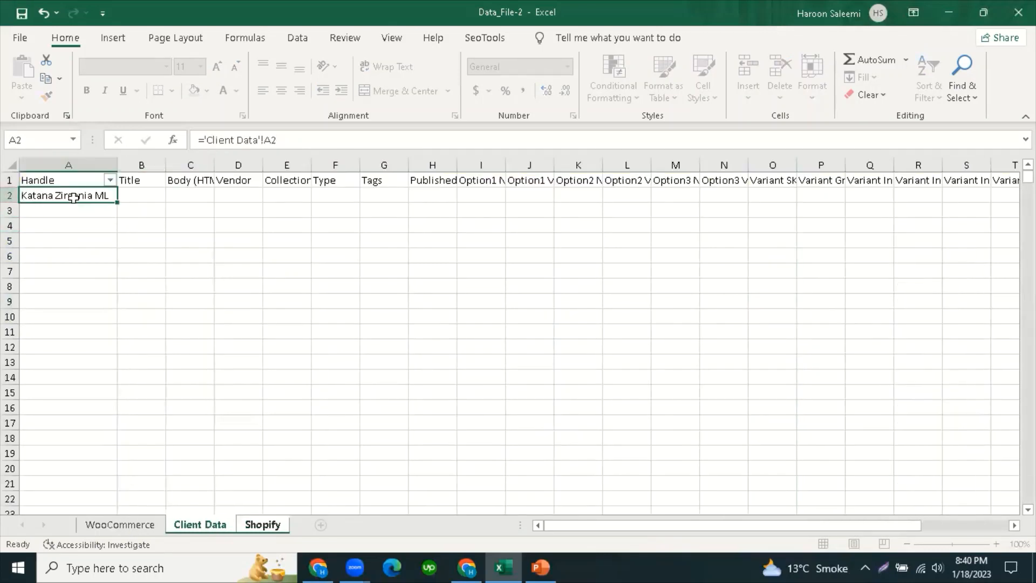
Step: Link Title cell B2 to Handle cell A2 and fit the Title column's width to its contents
click(154, 200)
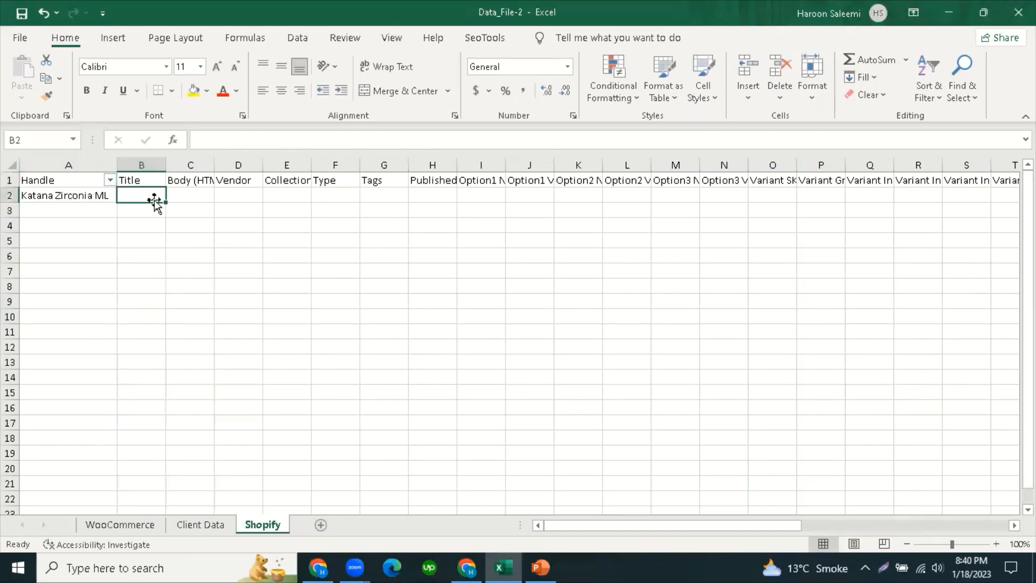
text(=)
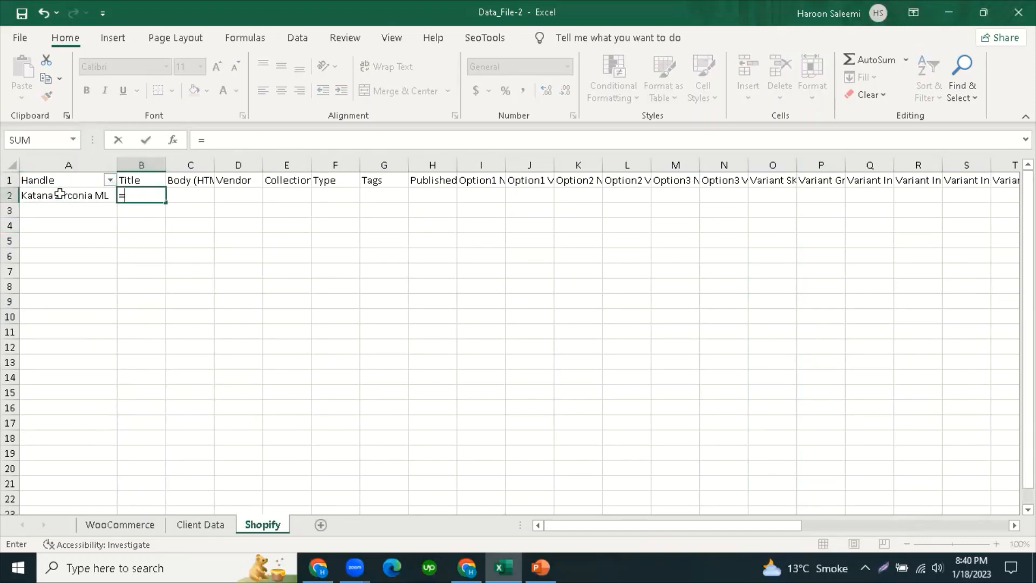
click(60, 193)
key(Return)
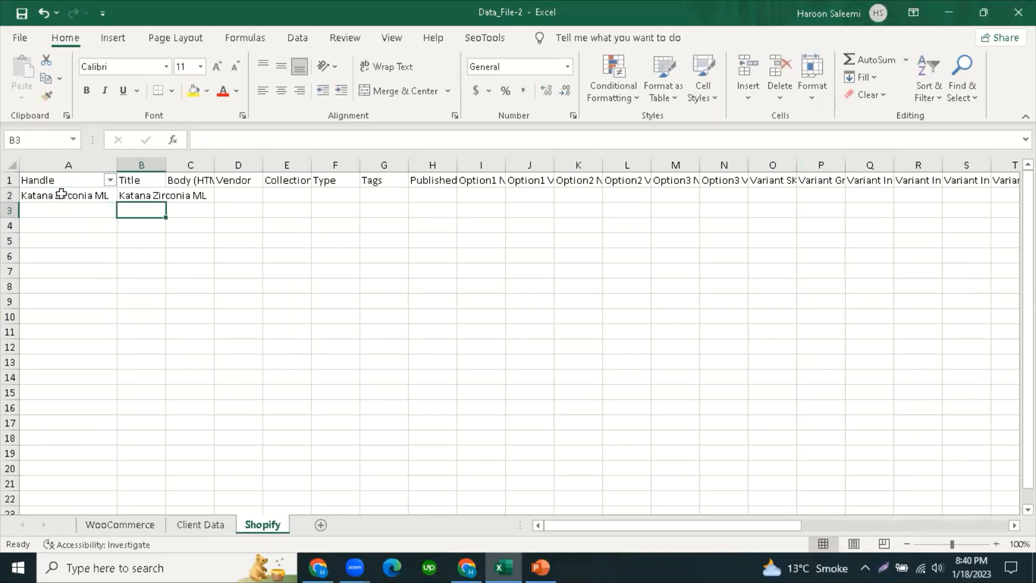
double_click(166, 164)
click(131, 238)
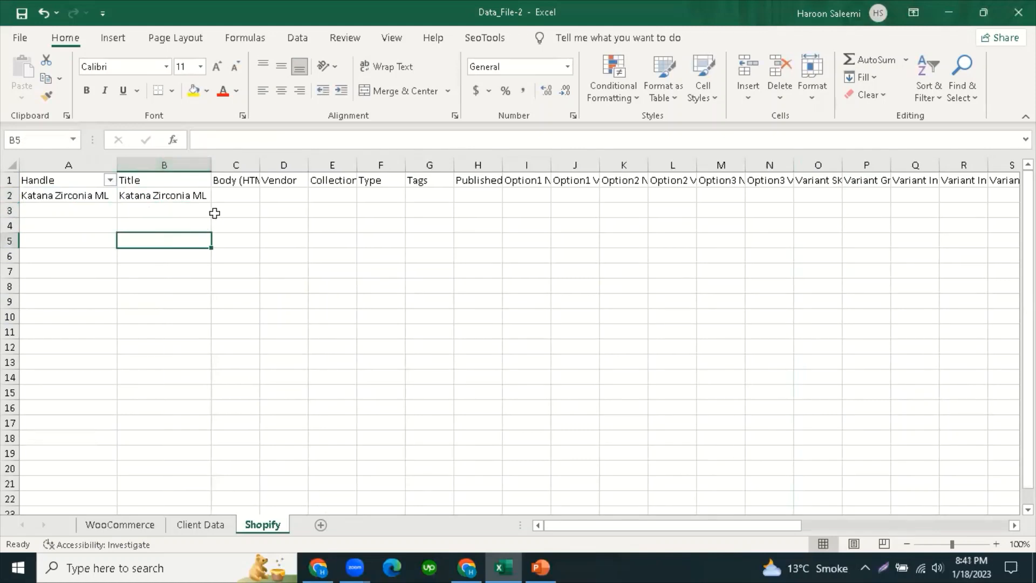
Step: Link Body (HTML) cell C2 to the Description in cell H2 of the Client Data sheet
click(231, 197)
text(=)
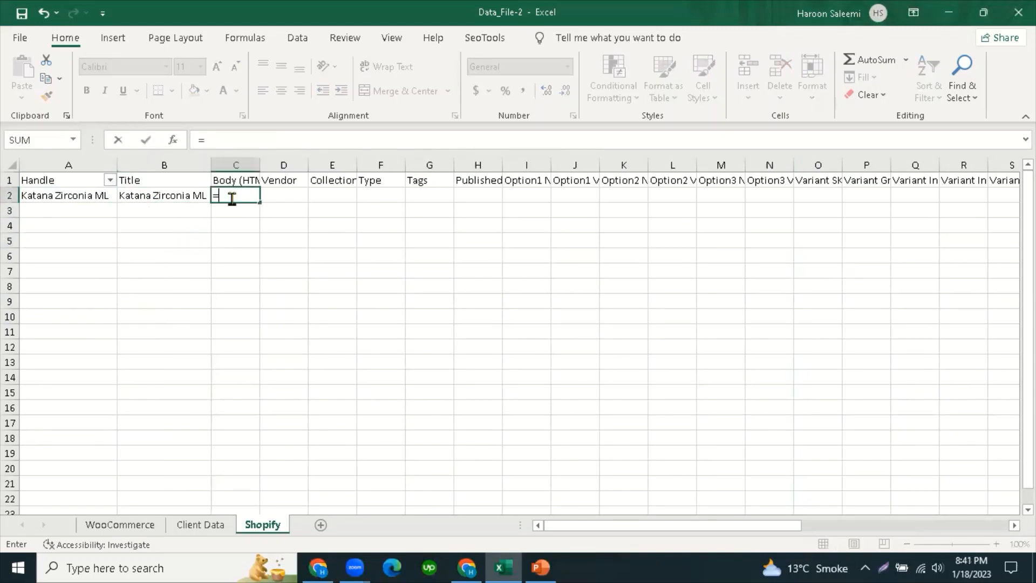
click(218, 526)
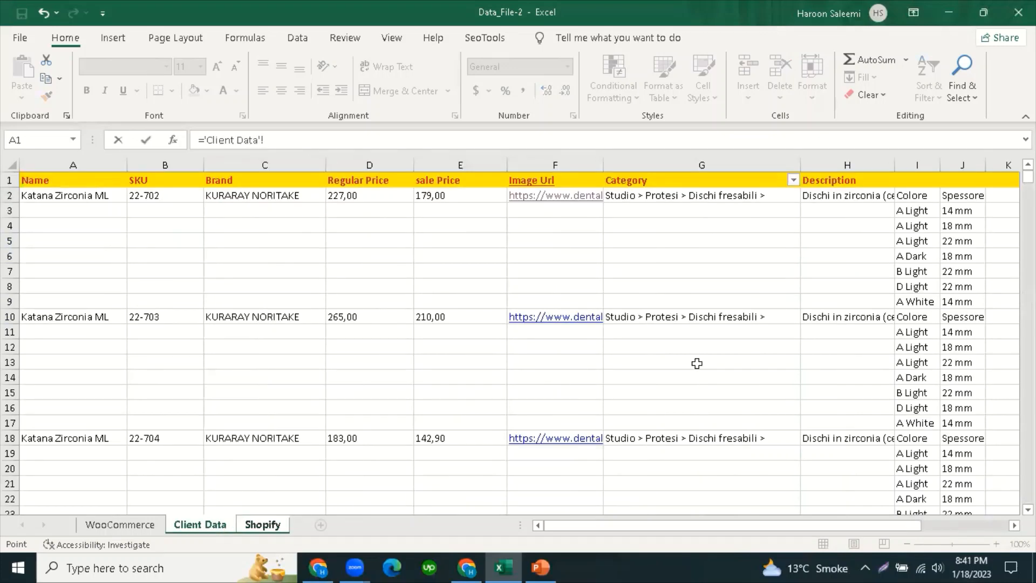
click(840, 196)
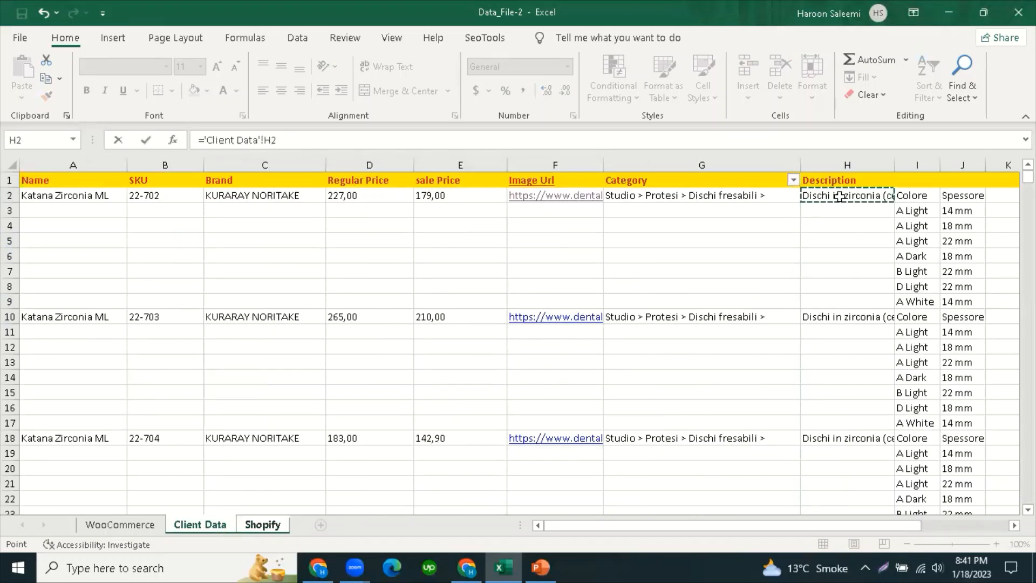
key(Return)
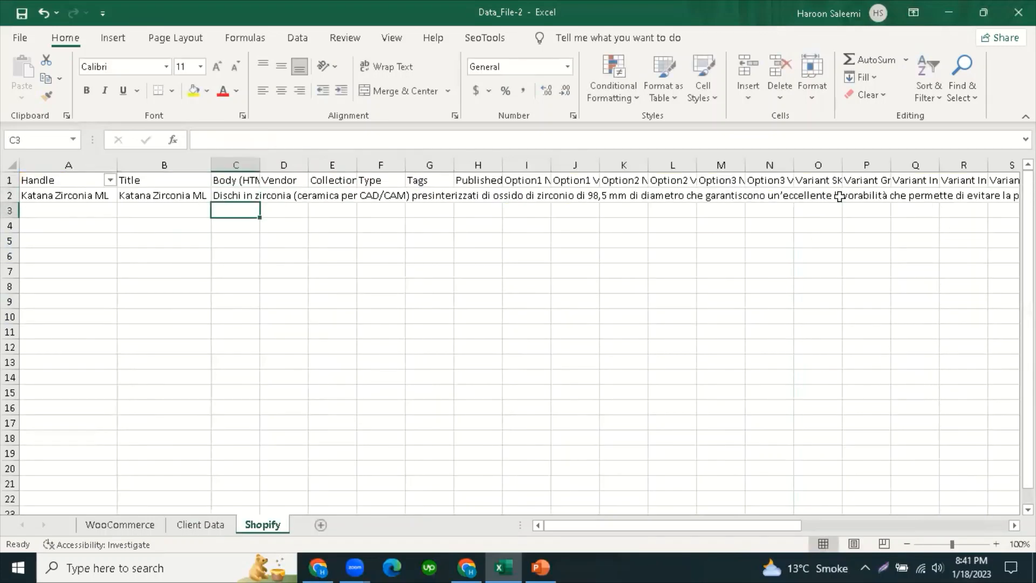
Step: Link Vendor cell D2 to the Brand in cell C2 of the Client Data sheet
click(292, 226)
click(295, 197)
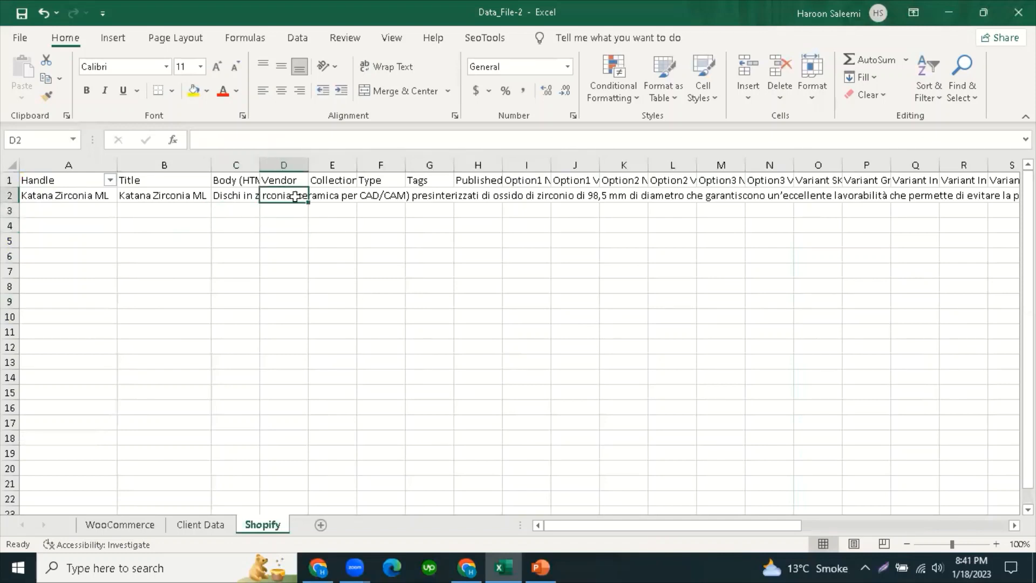
text(=)
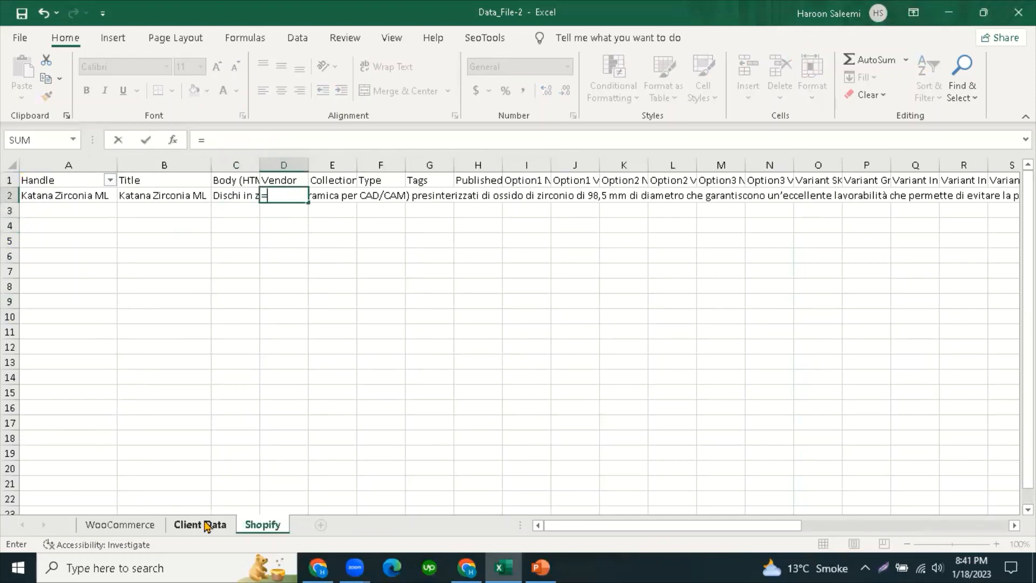
click(209, 524)
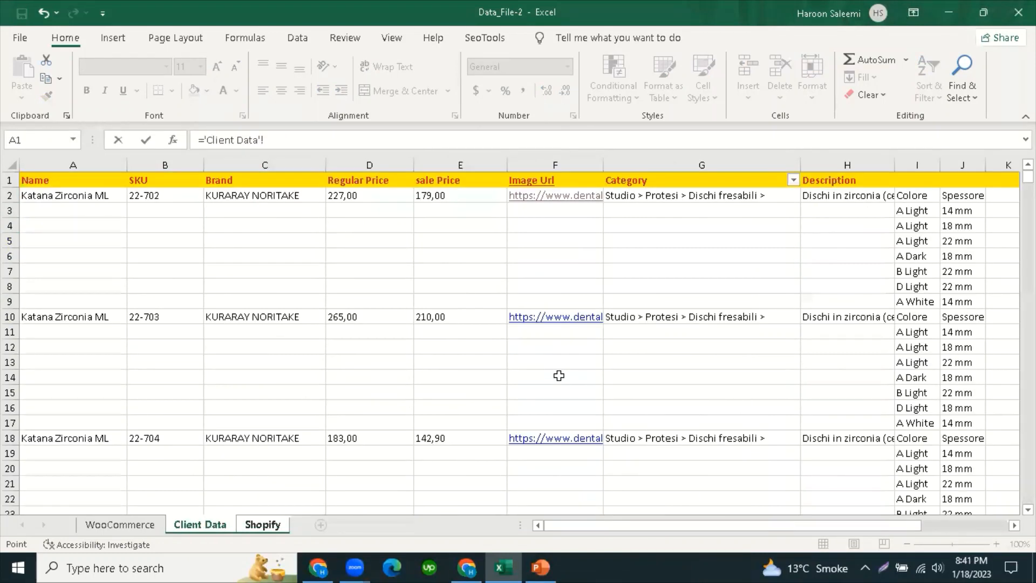
click(242, 196)
key(Return)
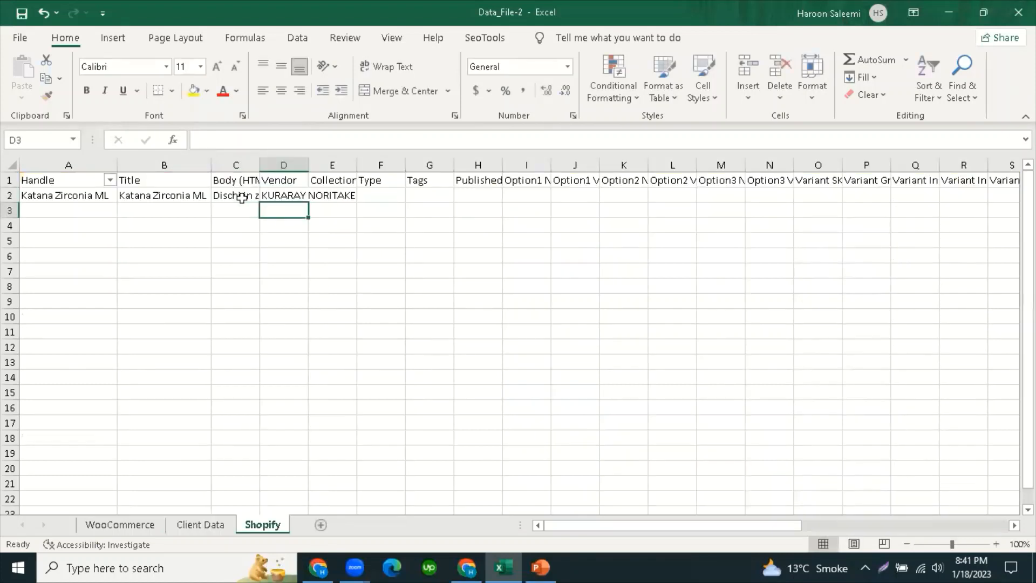
Step: Leave Collection, Type and Tags unfilled for the first product and set Published cell H2 to TRUE
click(361, 235)
click(336, 197)
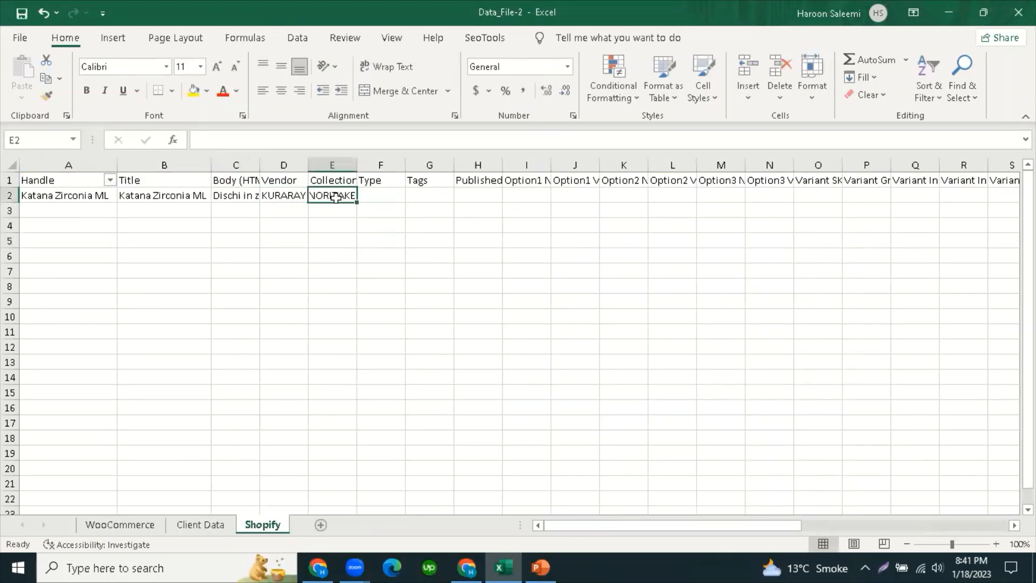
click(386, 194)
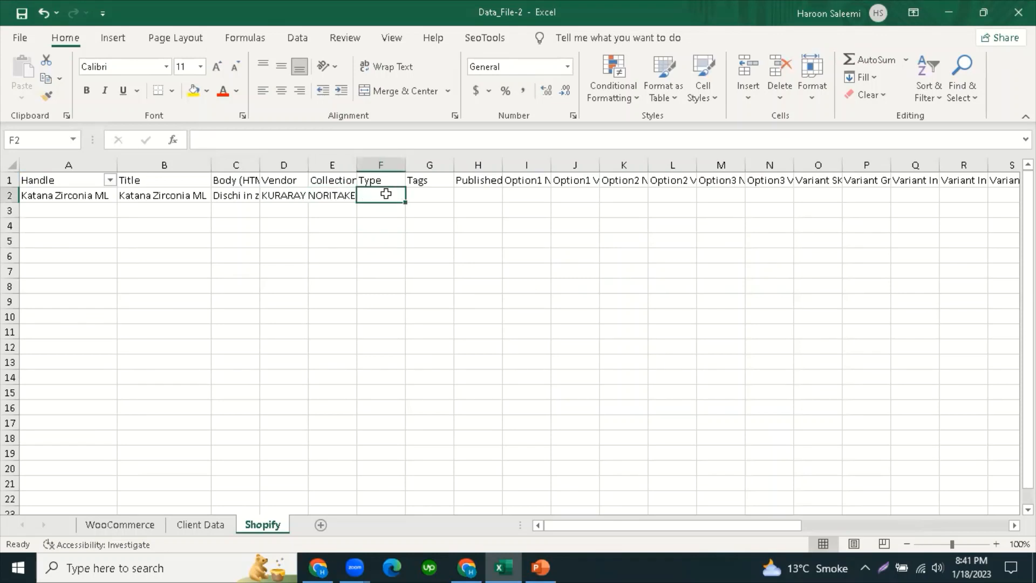
click(437, 195)
click(483, 193)
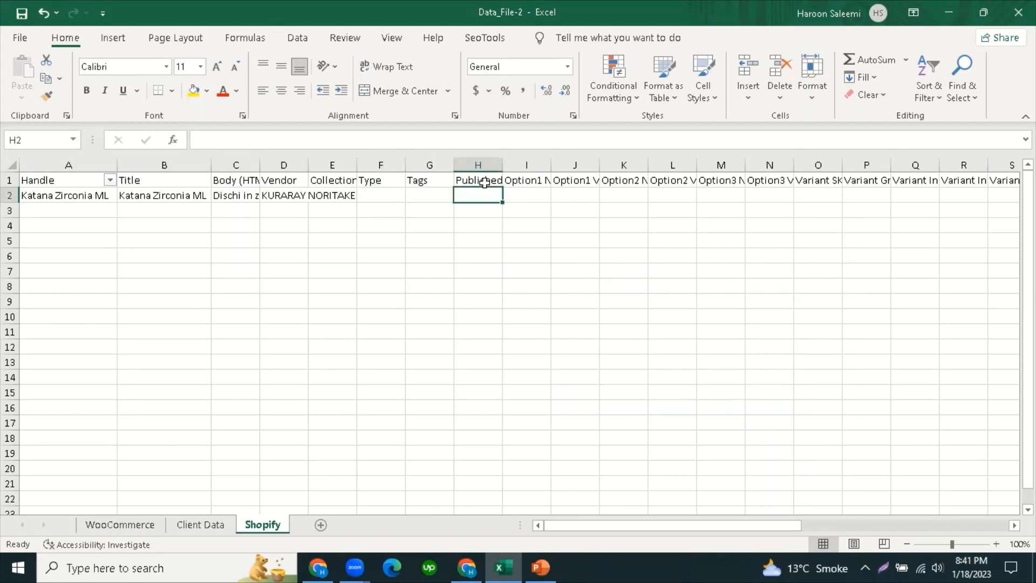
text(TRUE)
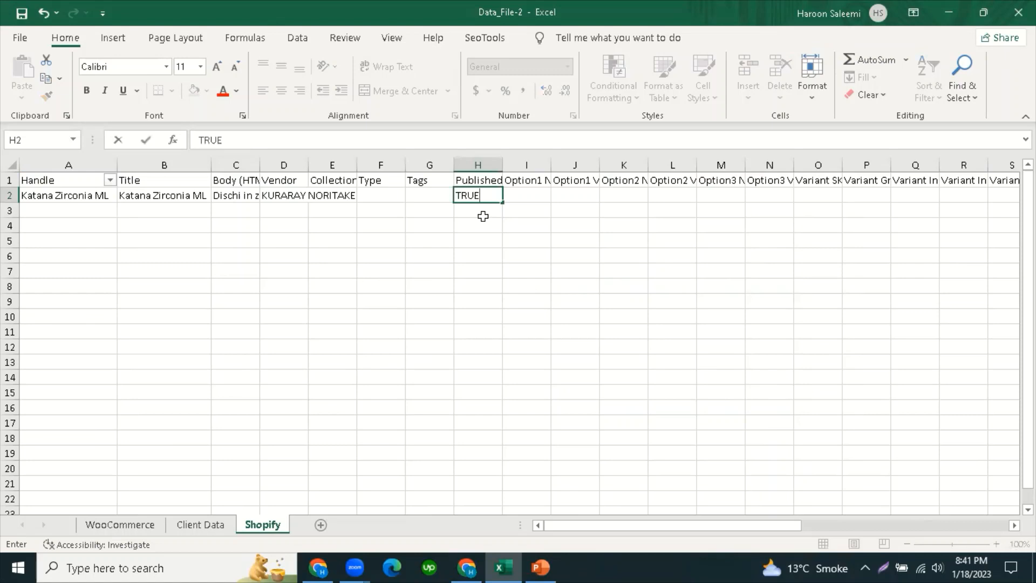
key(Tab)
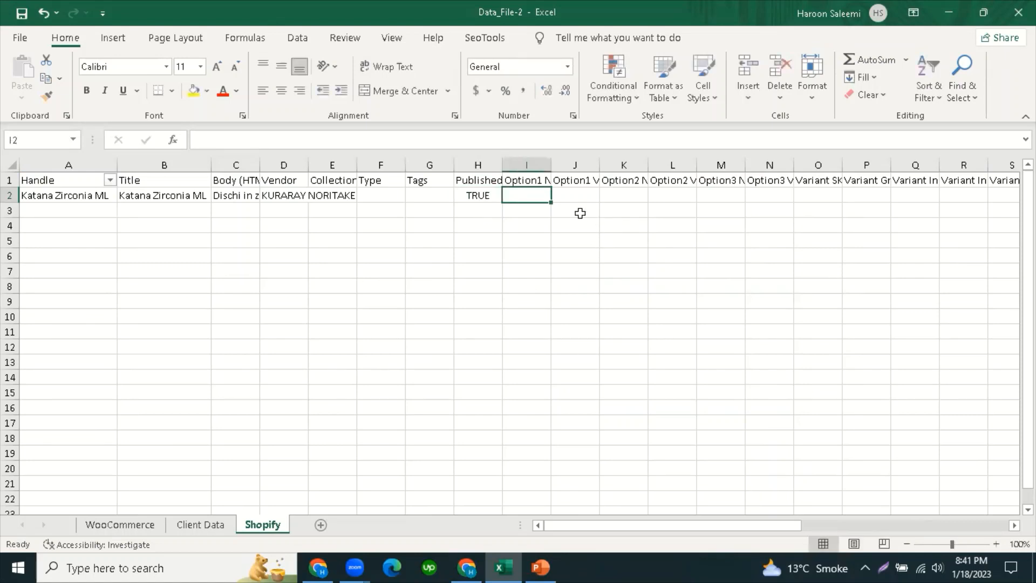
Step: Fit the widths of the Option1 Name and Option1 Value columns to their headings
click(543, 181)
click(576, 181)
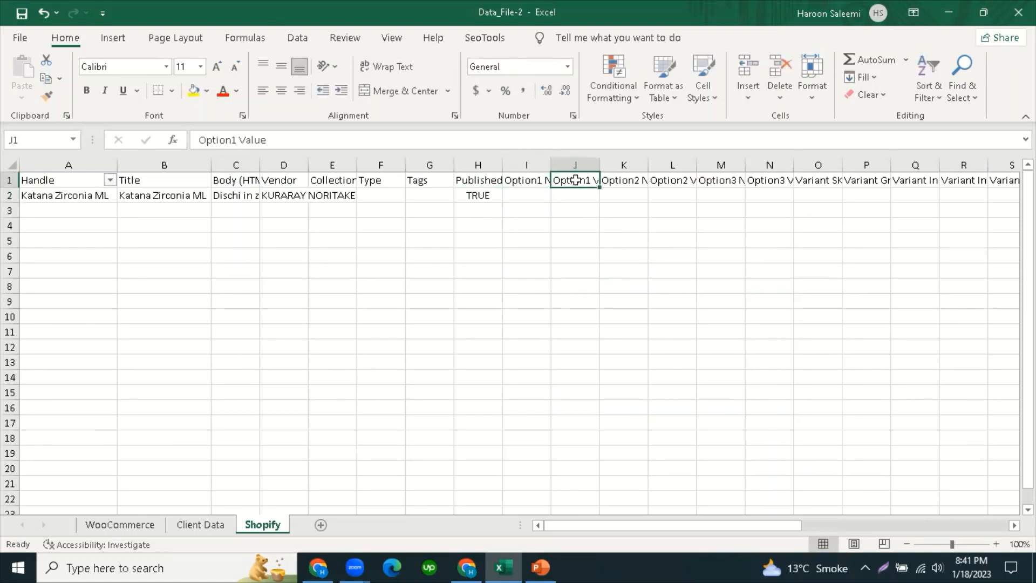
double_click(551, 164)
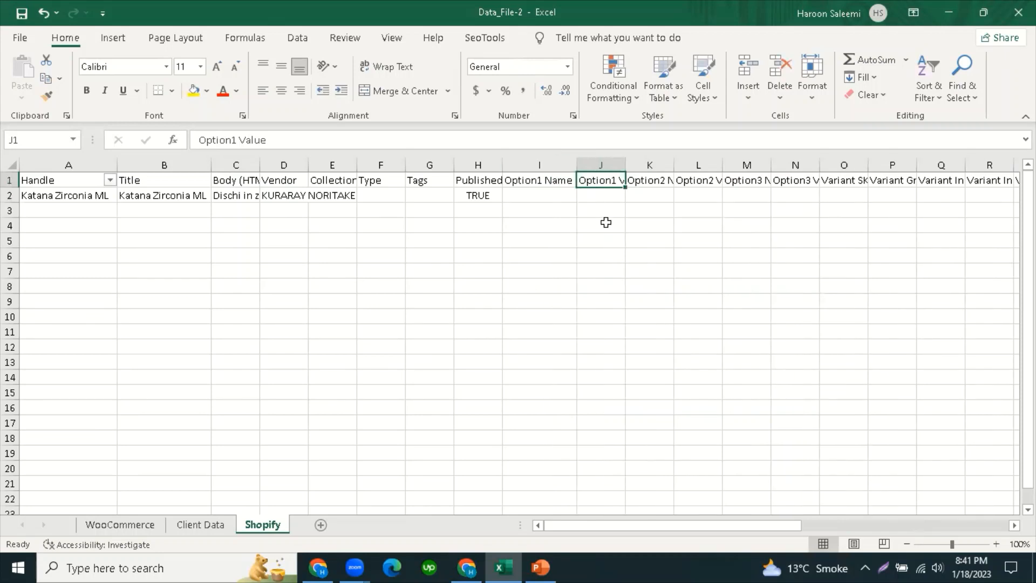
click(594, 213)
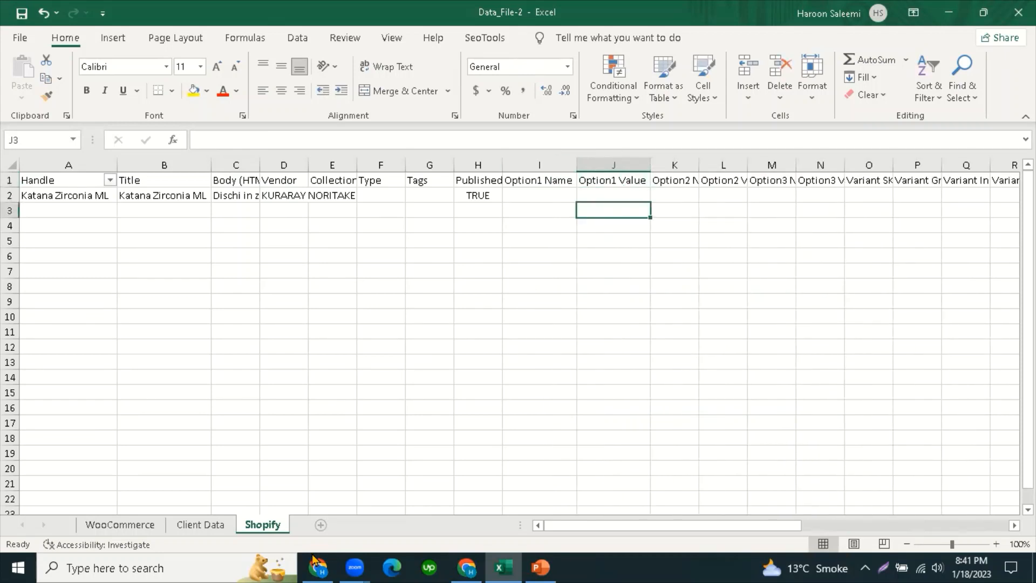
Step: Examine the Colore and Spessore variation columns of the first product in the Client Data sheet
click(223, 523)
click(865, 231)
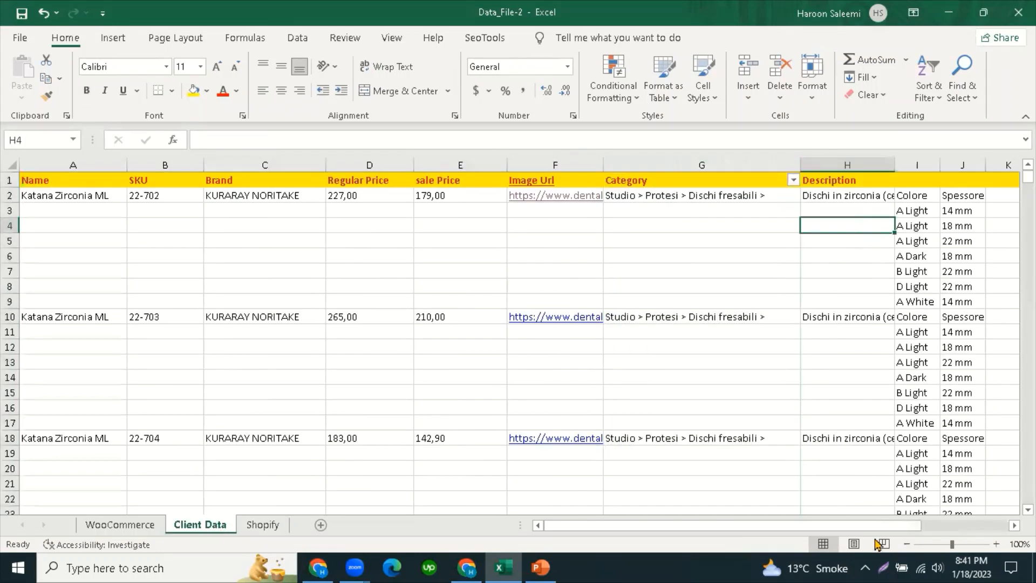
drag(821, 526, 900, 526)
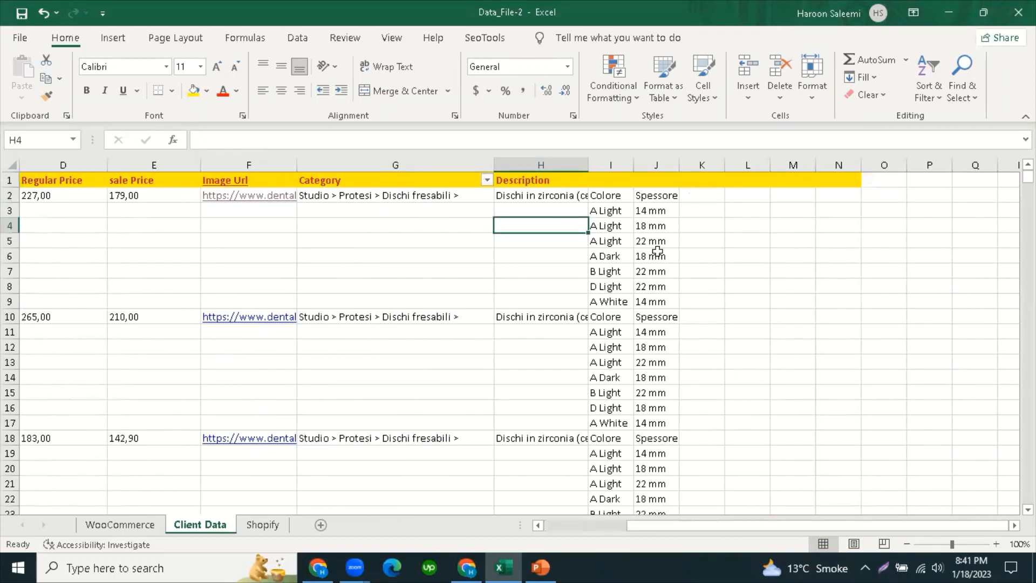
click(605, 195)
click(618, 182)
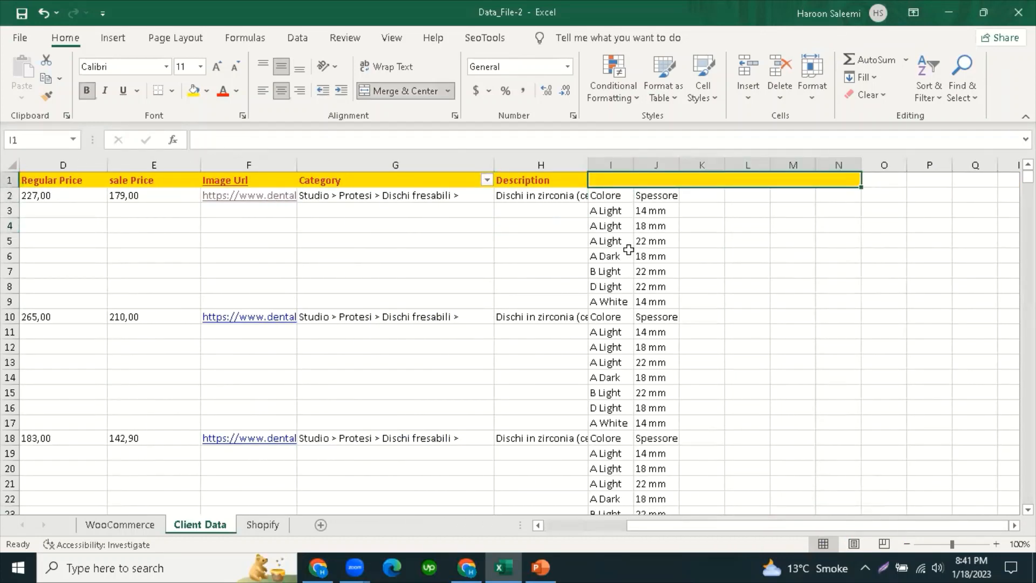
click(613, 198)
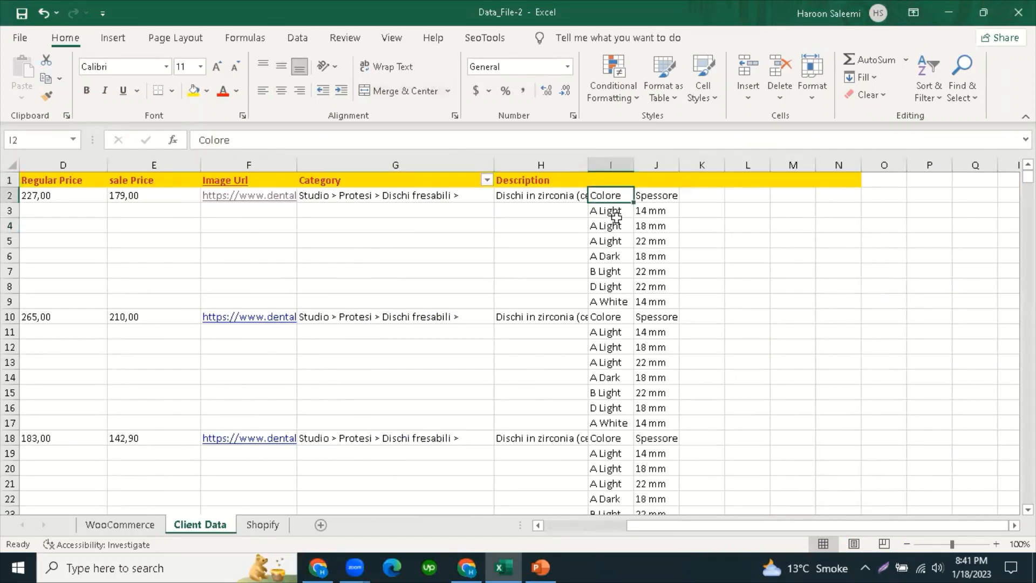
Step: Examine the Colore and Spessore variation values of the products from row 2 down to row 108 in the Client Data sheet
click(657, 195)
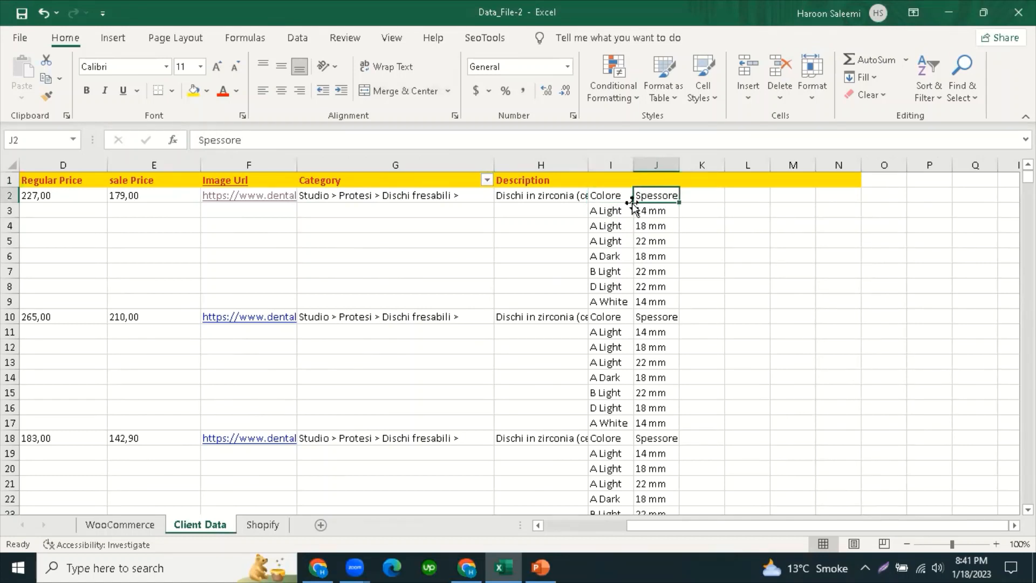
click(608, 165)
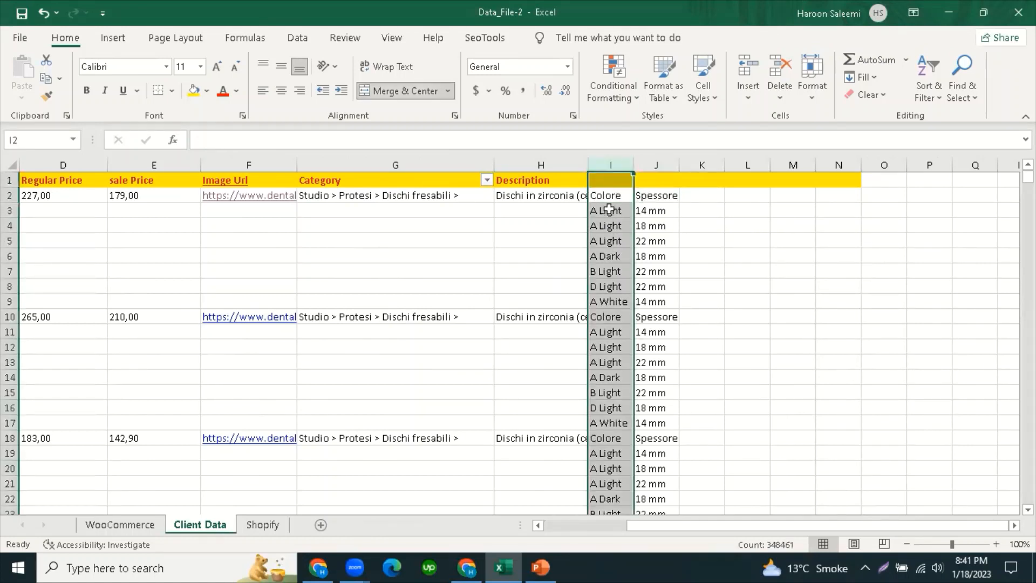
click(609, 195)
scroll(609, 254, down, 13)
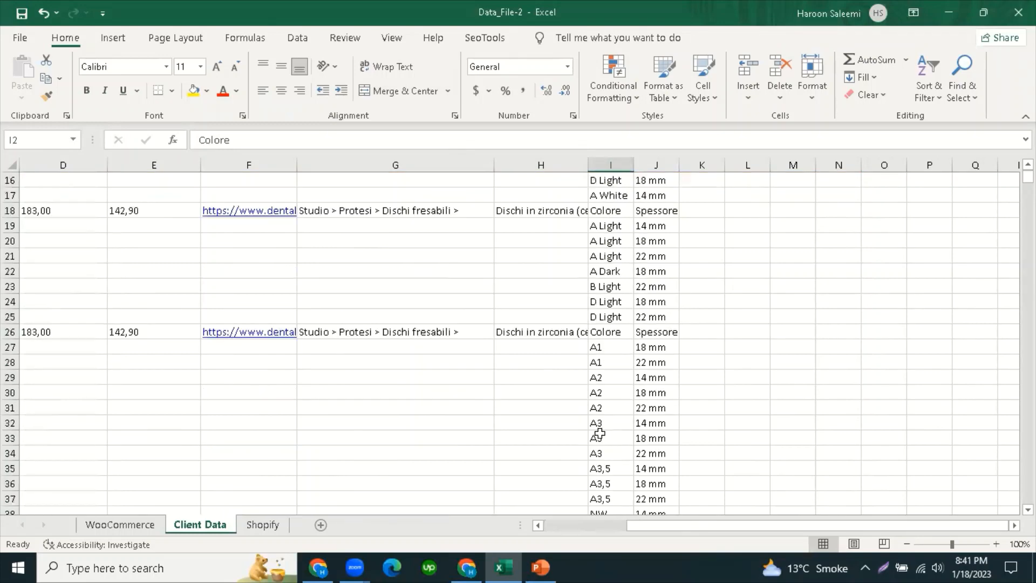
scroll(601, 424, up, 7)
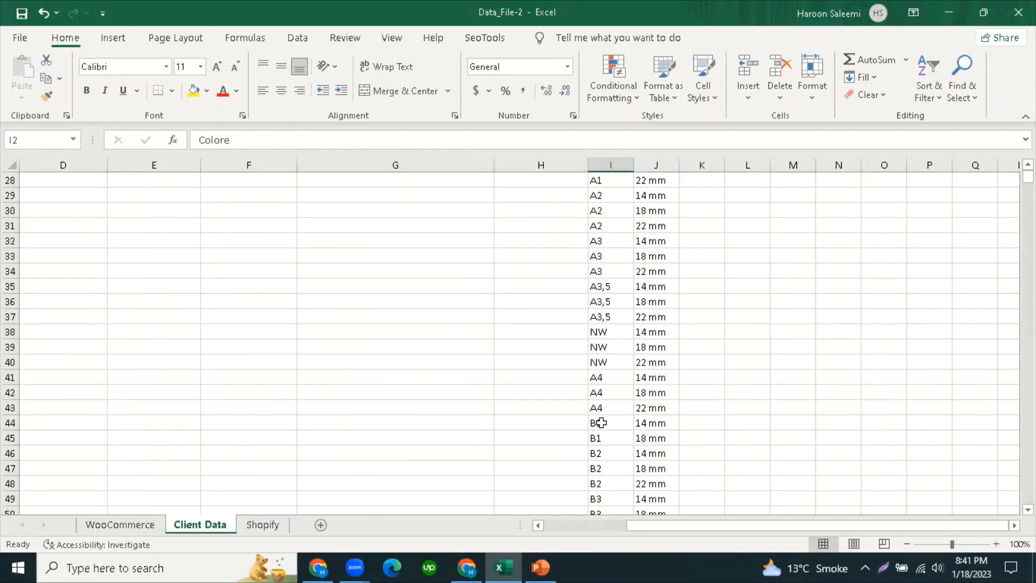
scroll(601, 422, down, 1)
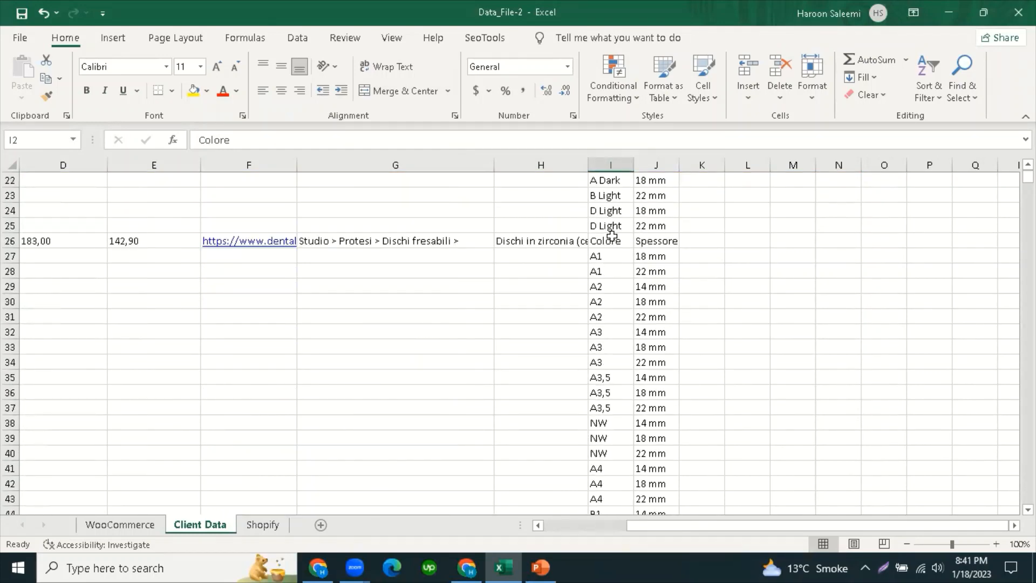
scroll(585, 419, down, 6)
scroll(591, 440, down, 7)
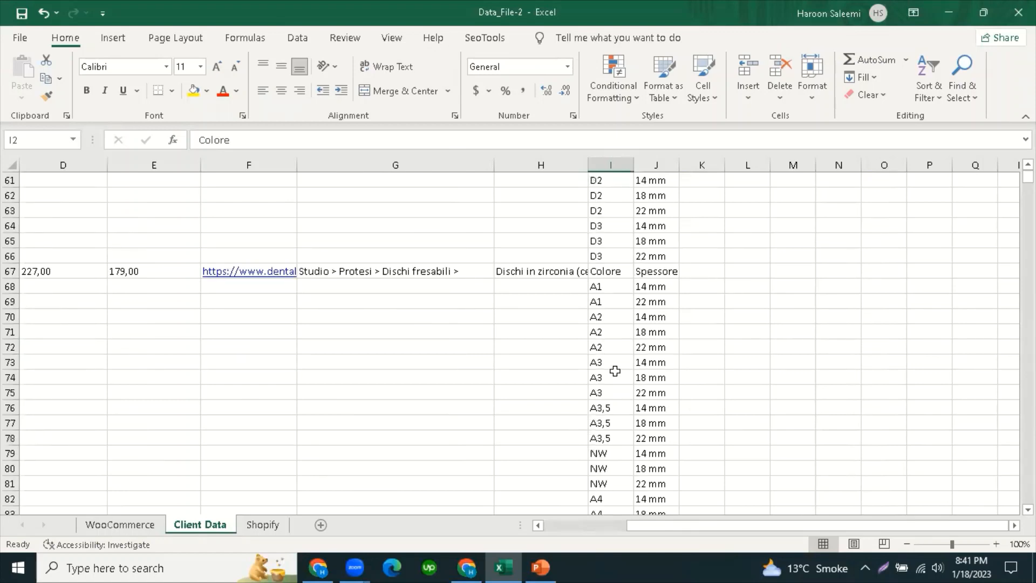
scroll(618, 392, down, 10)
scroll(618, 392, down, 4)
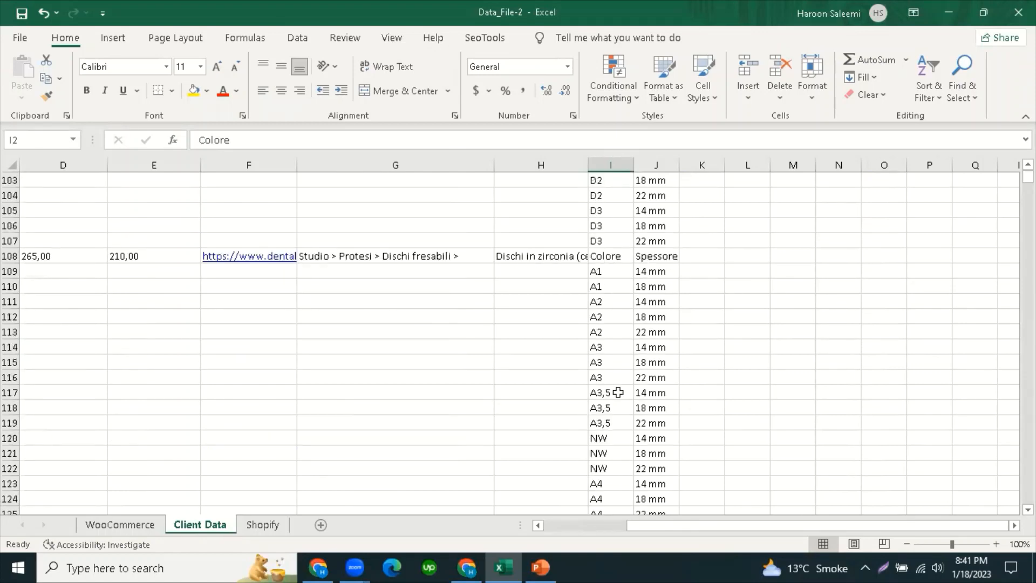
Step: Compare the variation labels in columns I and J at product rows 108, 149, 231 and 272 with those of the first product
click(593, 254)
scroll(639, 389, down, 8)
scroll(629, 420, down, 8)
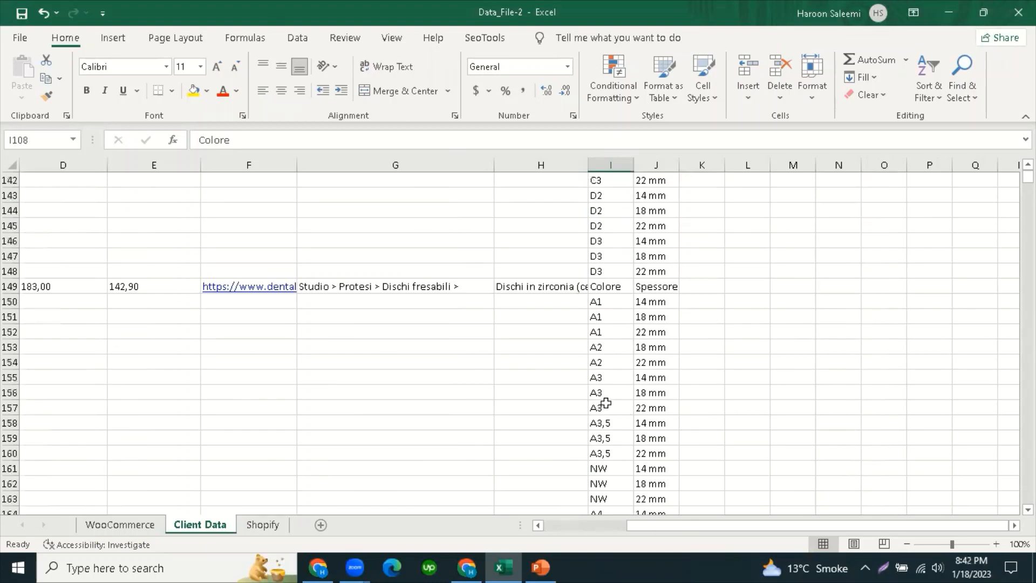
scroll(603, 343, up, 1)
click(600, 199)
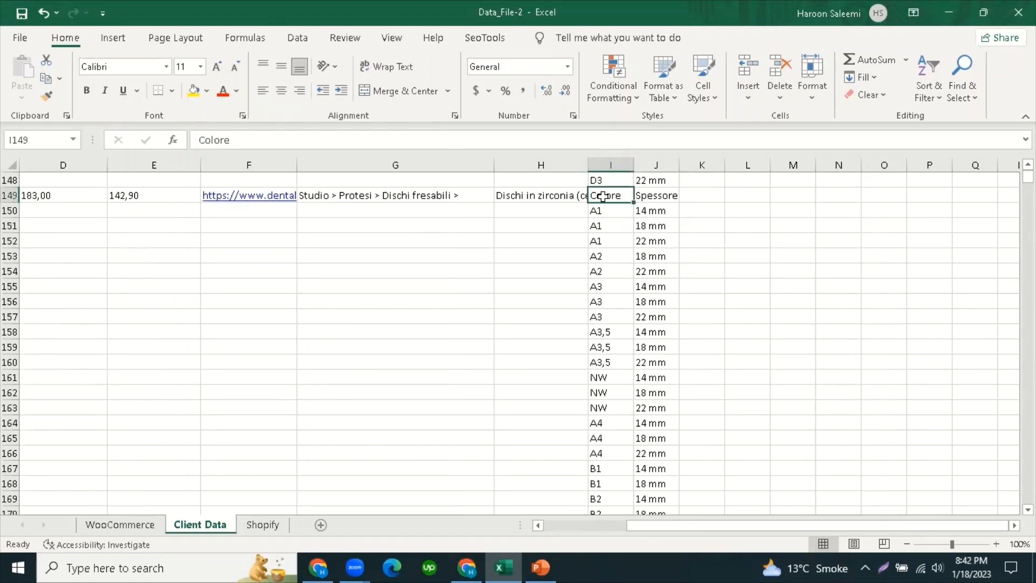
click(662, 199)
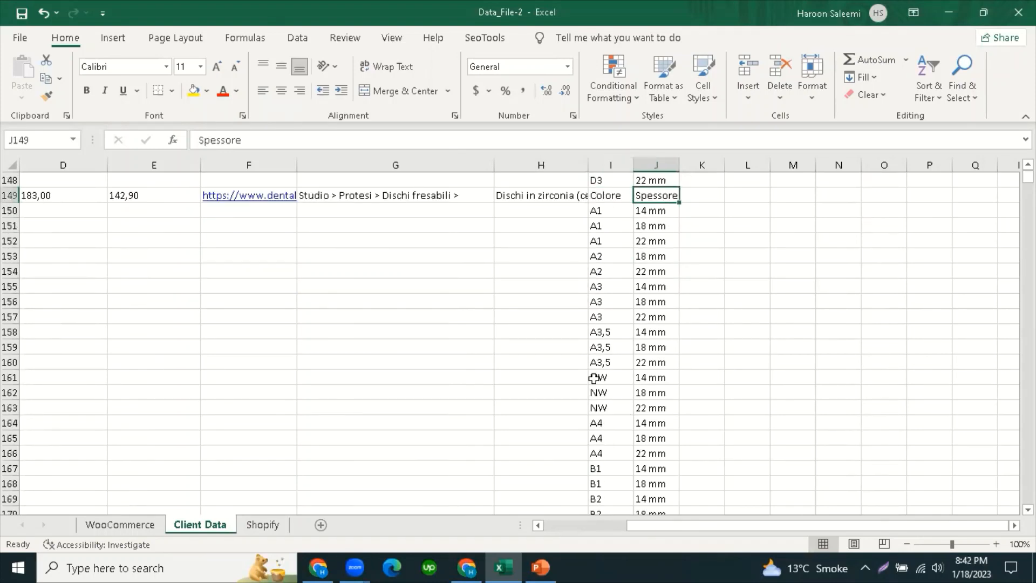
scroll(597, 367, down, 12)
scroll(596, 378, down, 14)
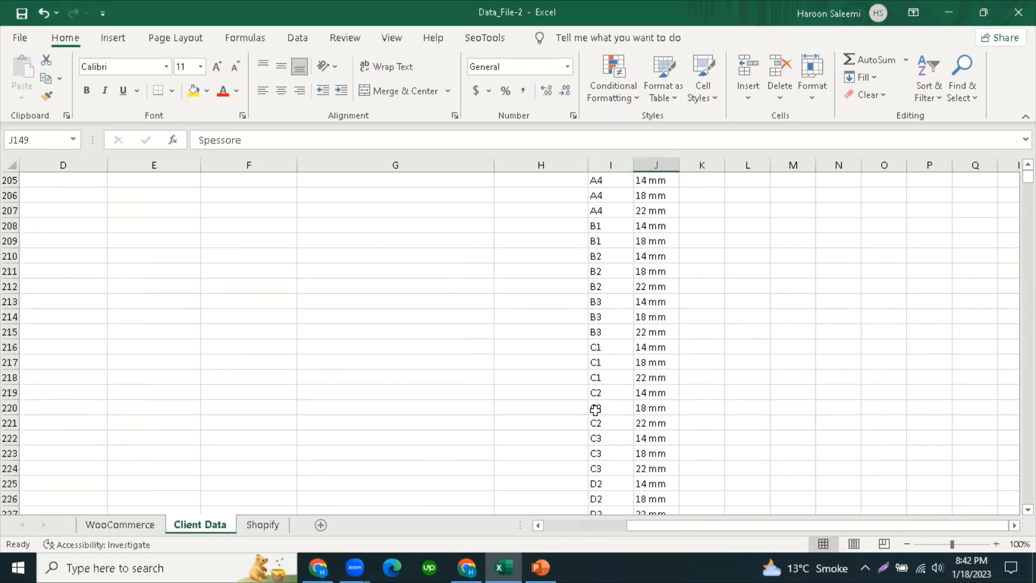
click(600, 256)
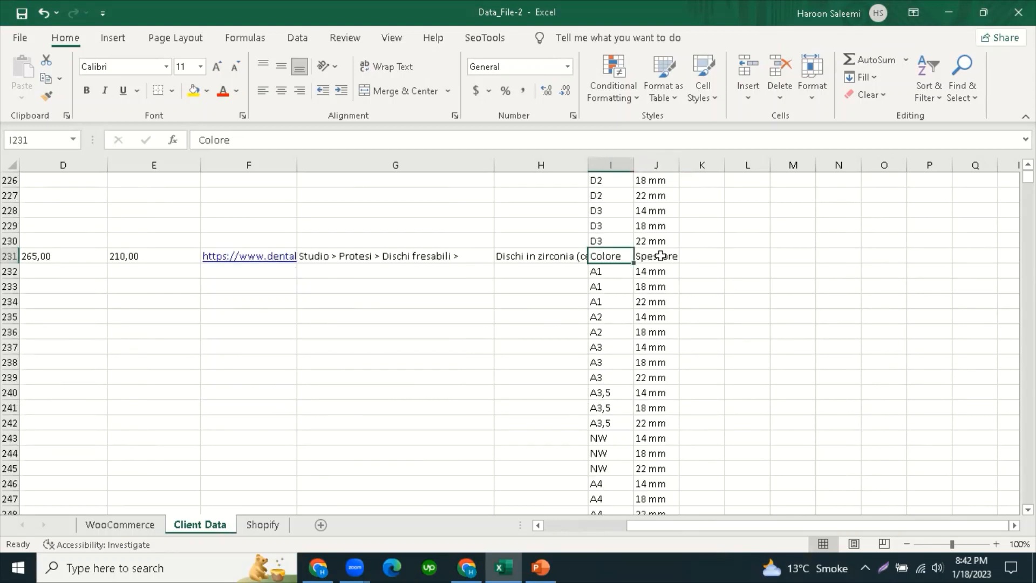
click(650, 256)
scroll(599, 420, down, 15)
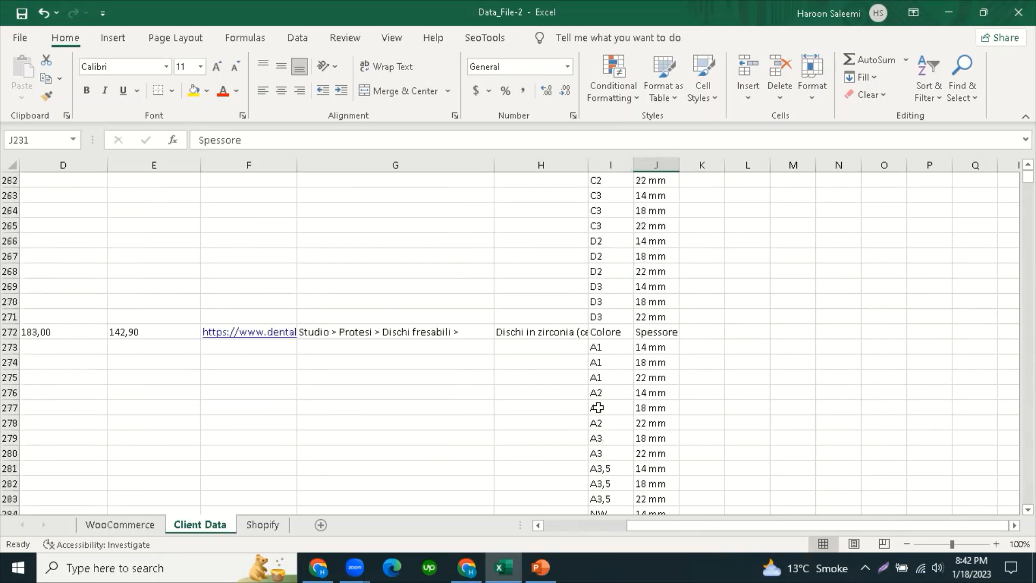
click(604, 196)
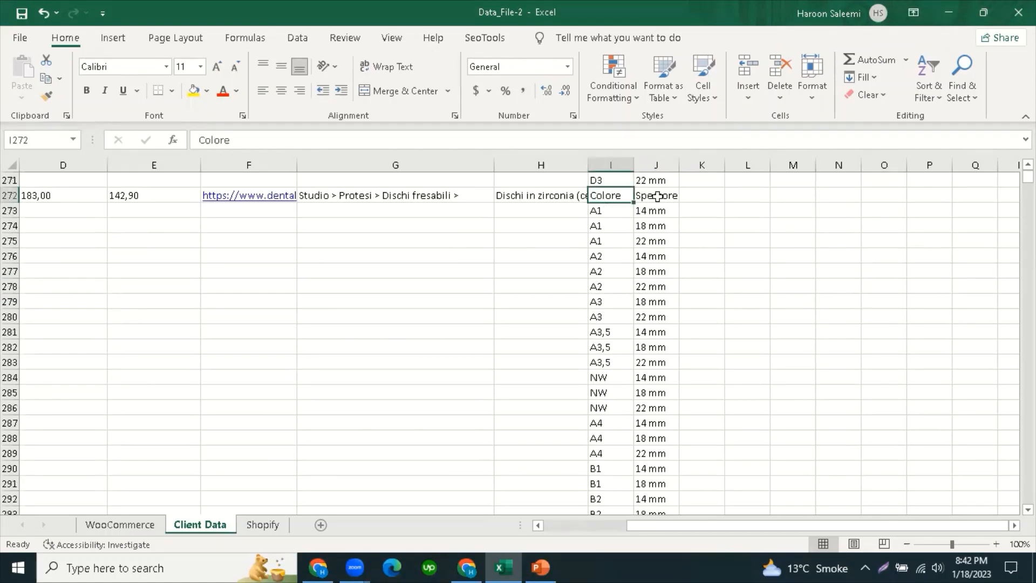
click(654, 196)
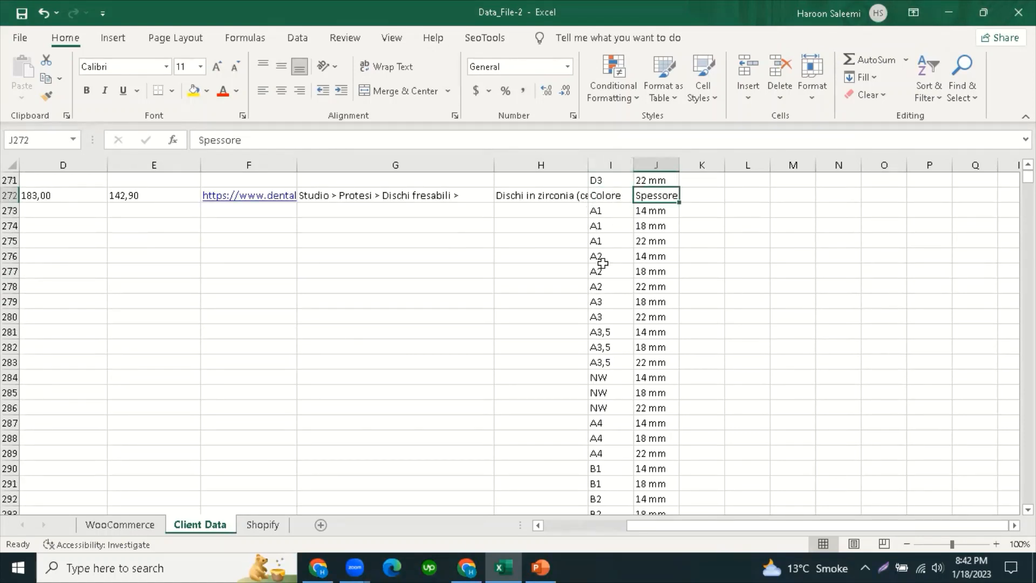
scroll(518, 343, down, 15)
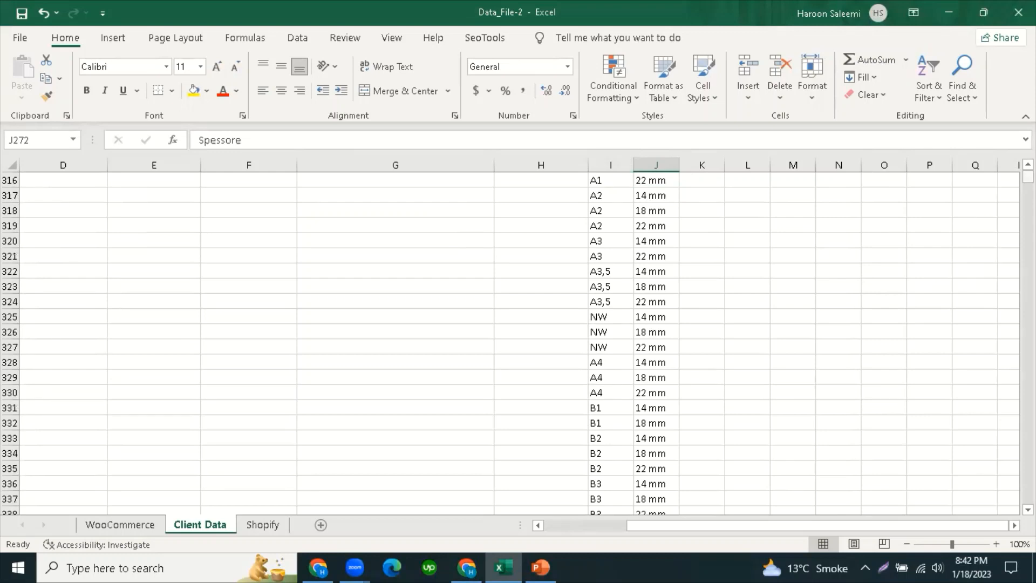
drag(1028, 177, 1028, 165)
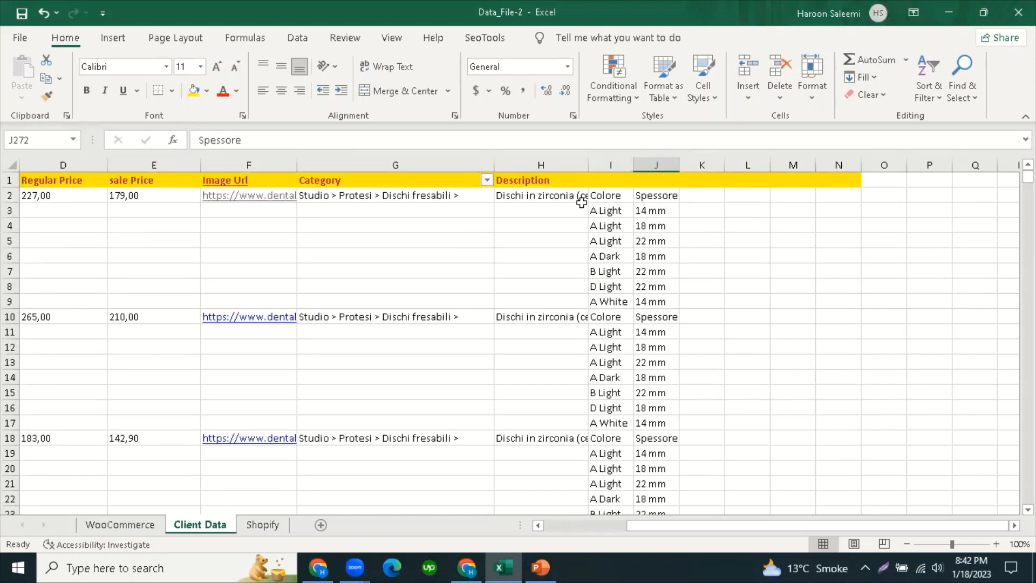
click(604, 196)
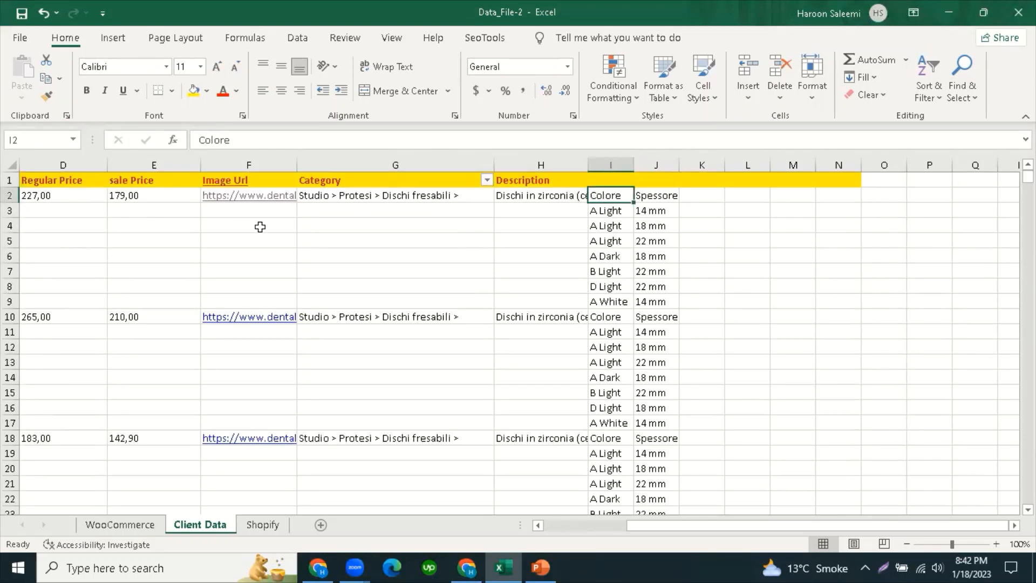
Step: Replace the Category-only filter with a filter across the whole header row 1 of the Client Data sheet
click(9, 180)
click(929, 92)
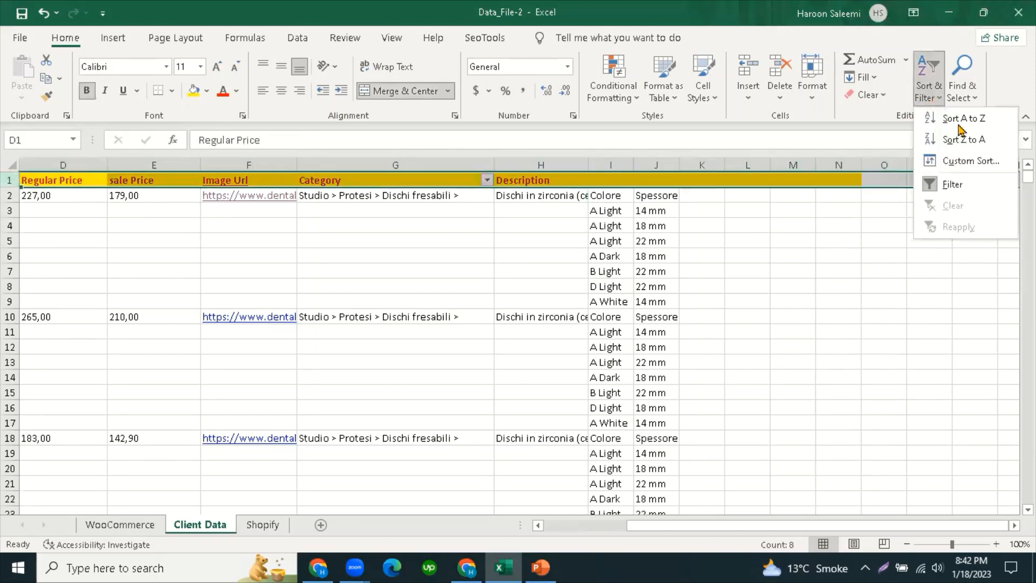
click(953, 184)
click(928, 81)
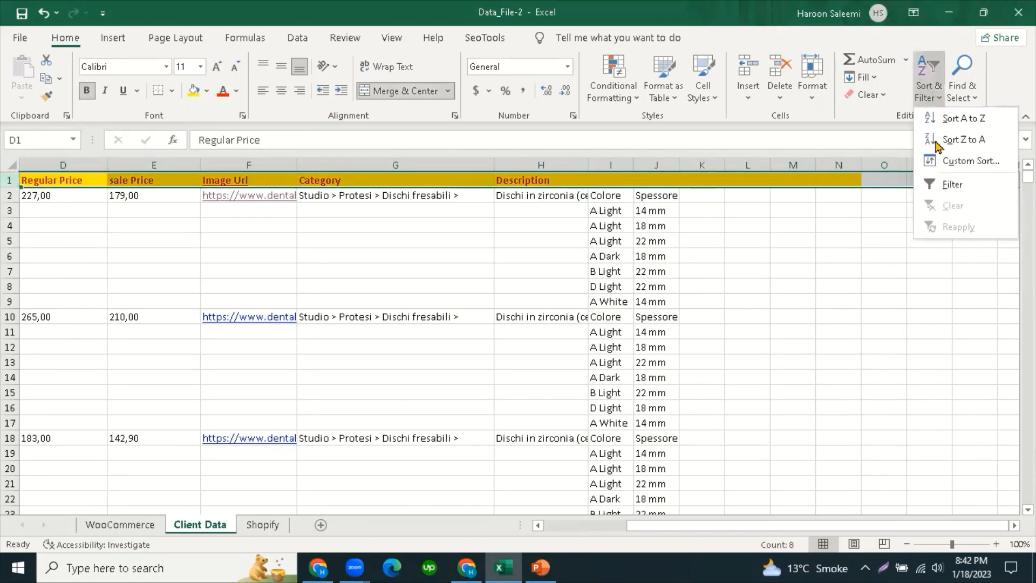
click(952, 185)
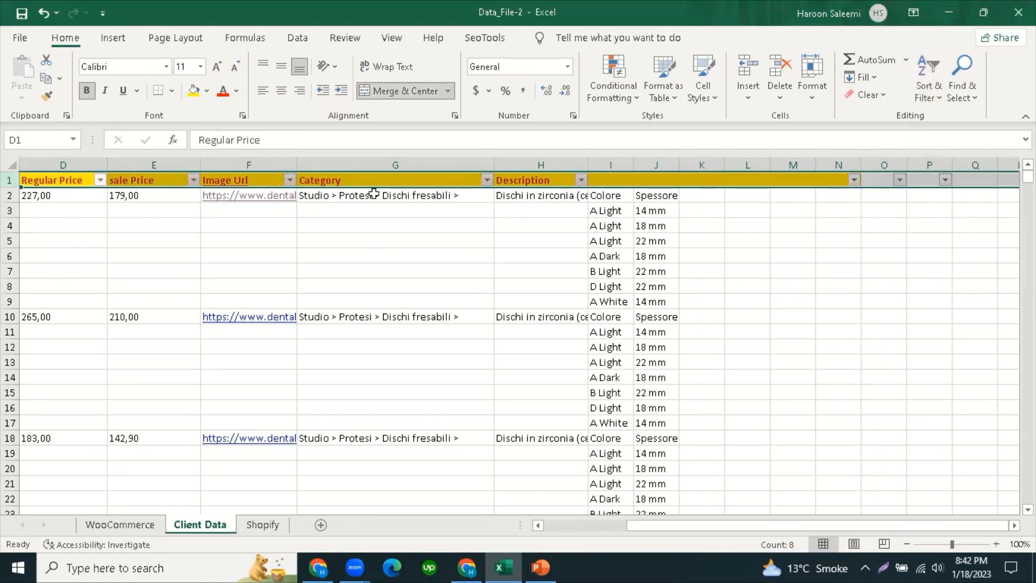
Step: Filter the Category column to exclude blanks so only the main product rows are listed
click(487, 181)
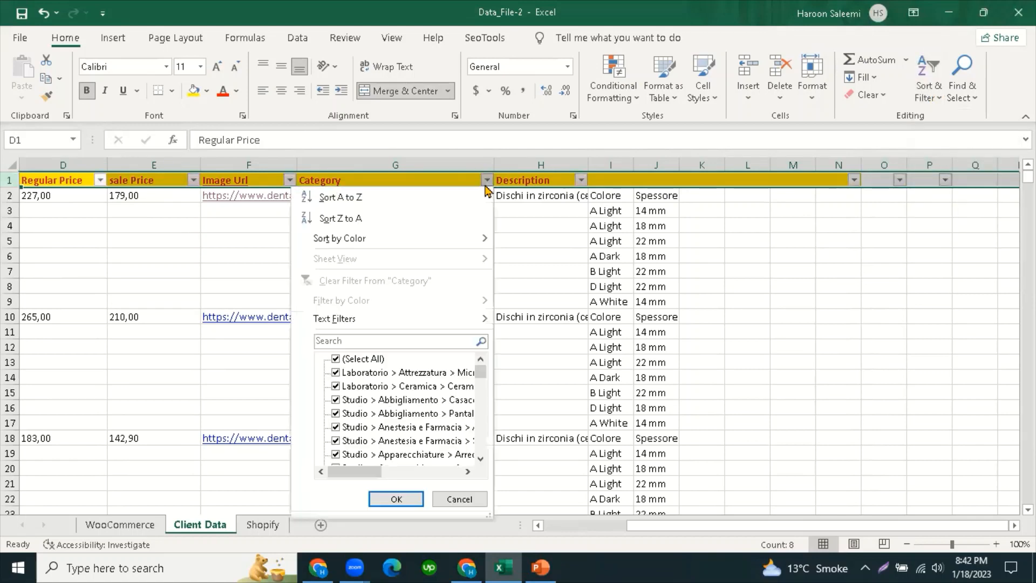
drag(480, 377, 479, 449)
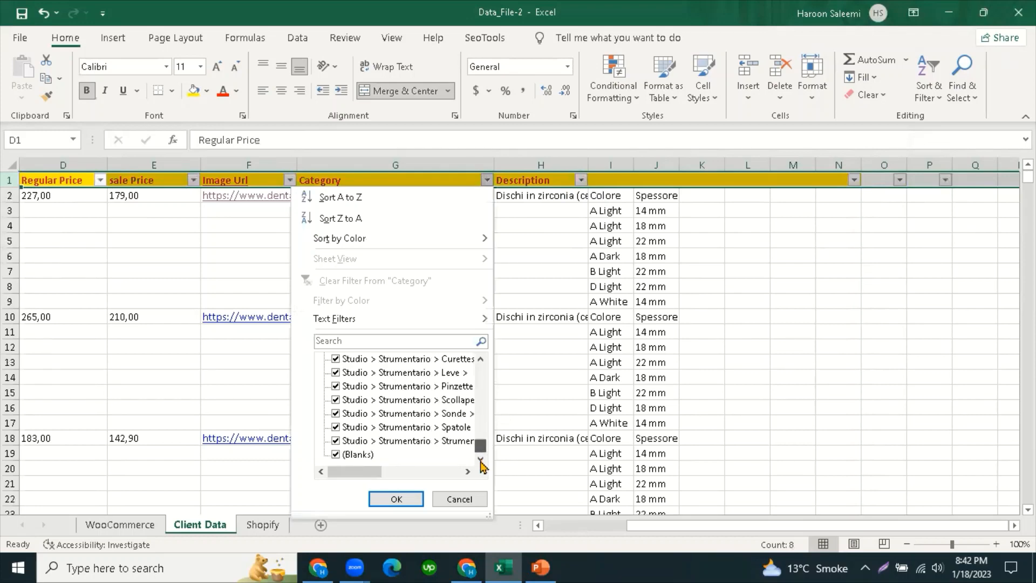
click(336, 455)
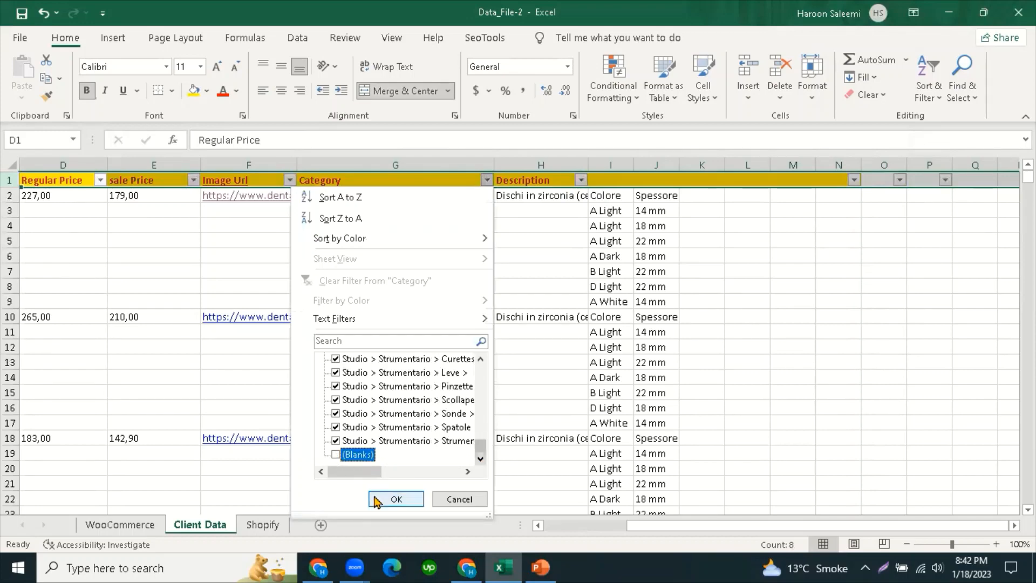
click(400, 499)
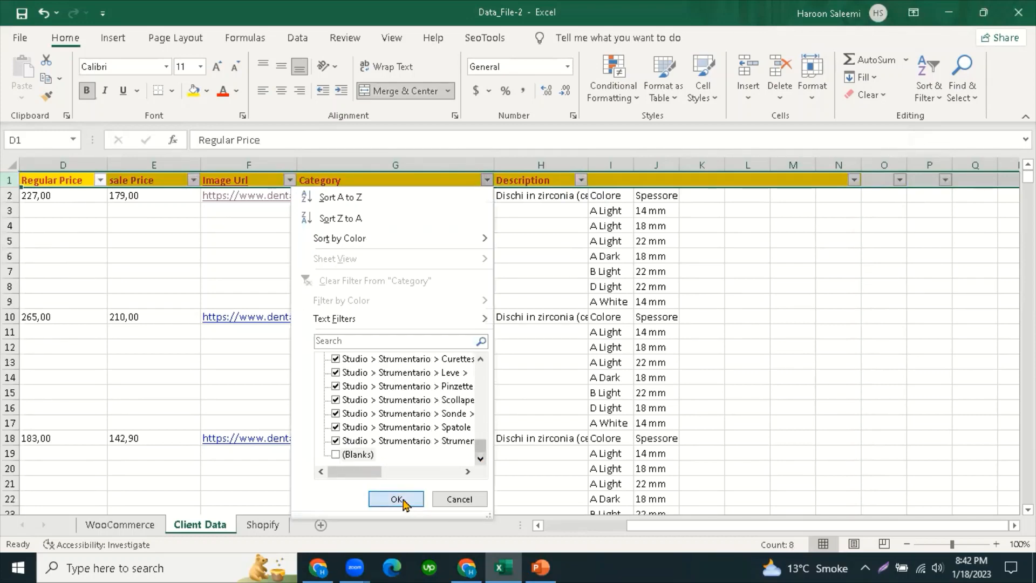
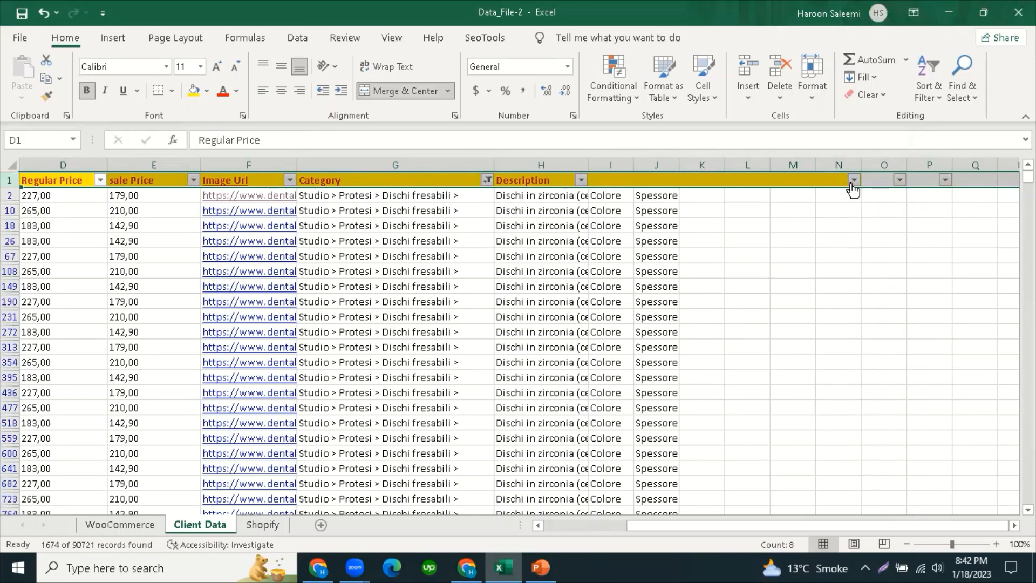
Step: Unmerge the header cells I1:N1 above the variation columns
click(605, 180)
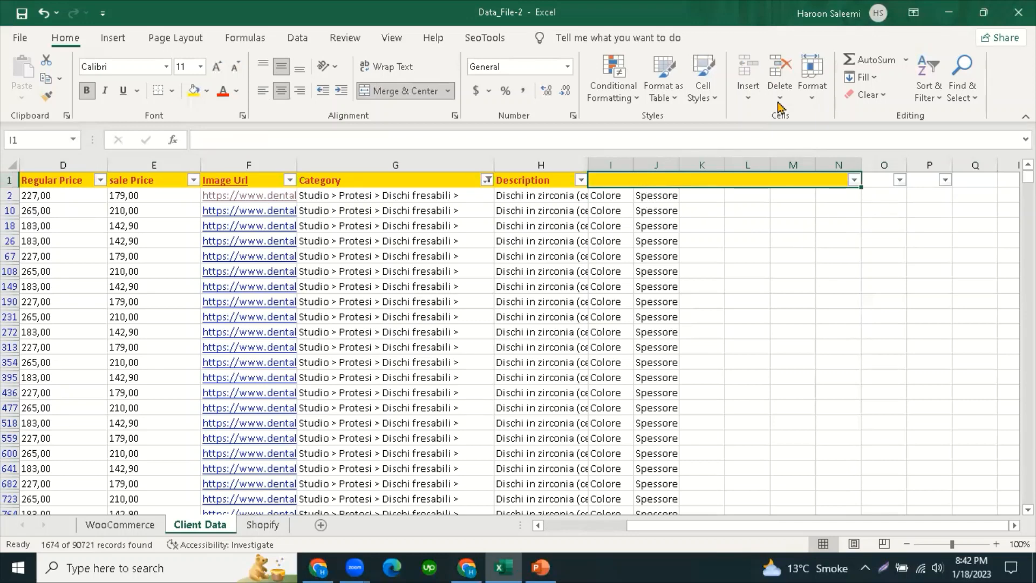
click(381, 91)
click(753, 229)
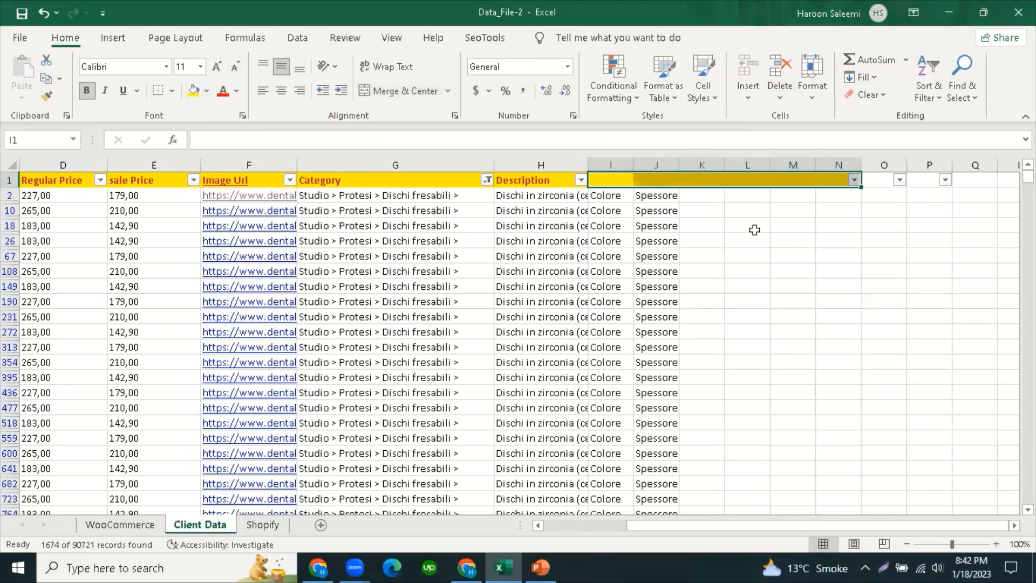
click(612, 179)
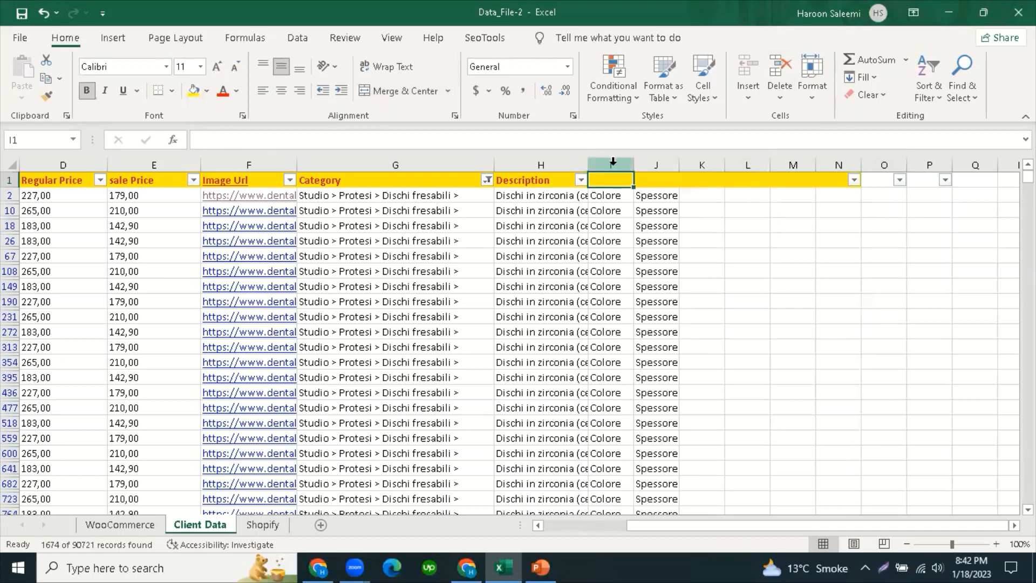
Step: Remove the filter from header row 1 and reapply it so each unmerged variation column gets its own filter
click(10, 179)
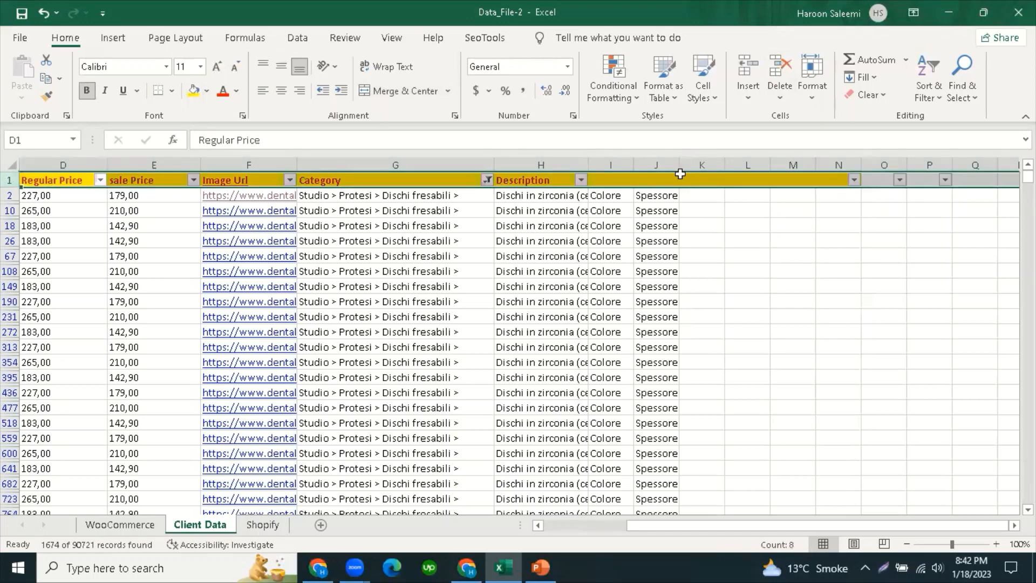
click(929, 87)
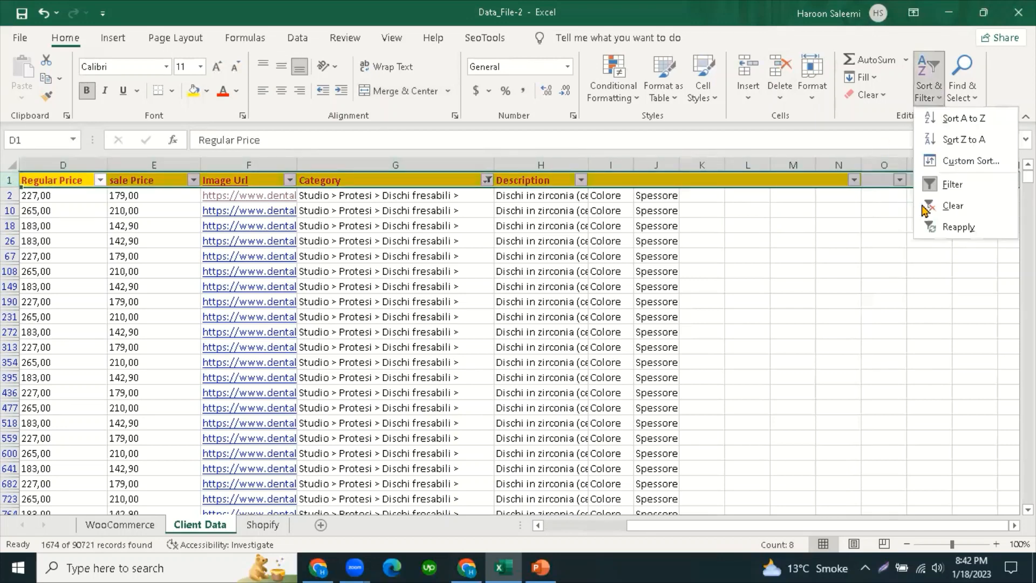
click(939, 183)
click(929, 94)
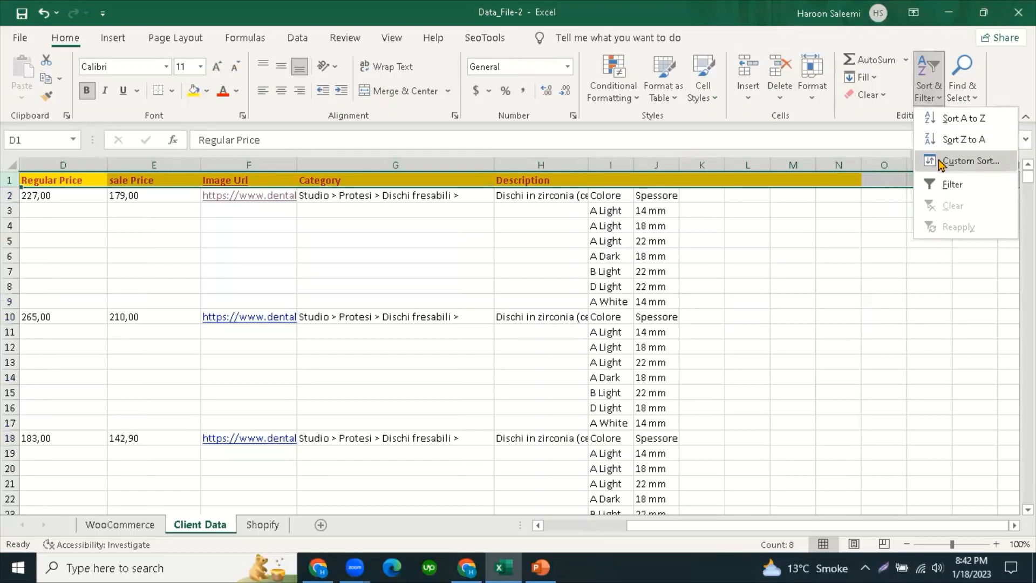
click(952, 184)
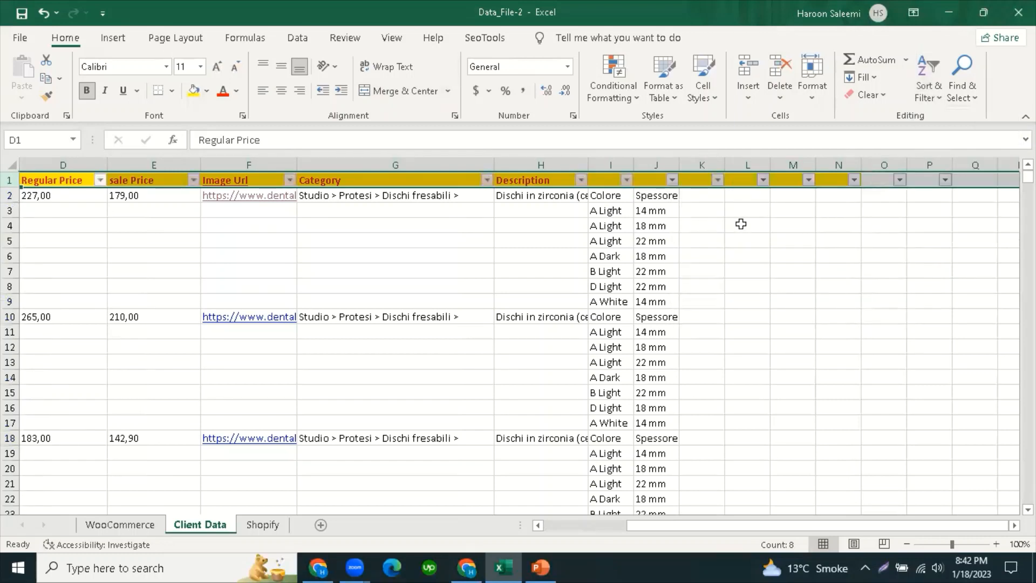
Step: Filter the Category column of Client Data to exclude blanks so only the main product rows are listed
click(748, 225)
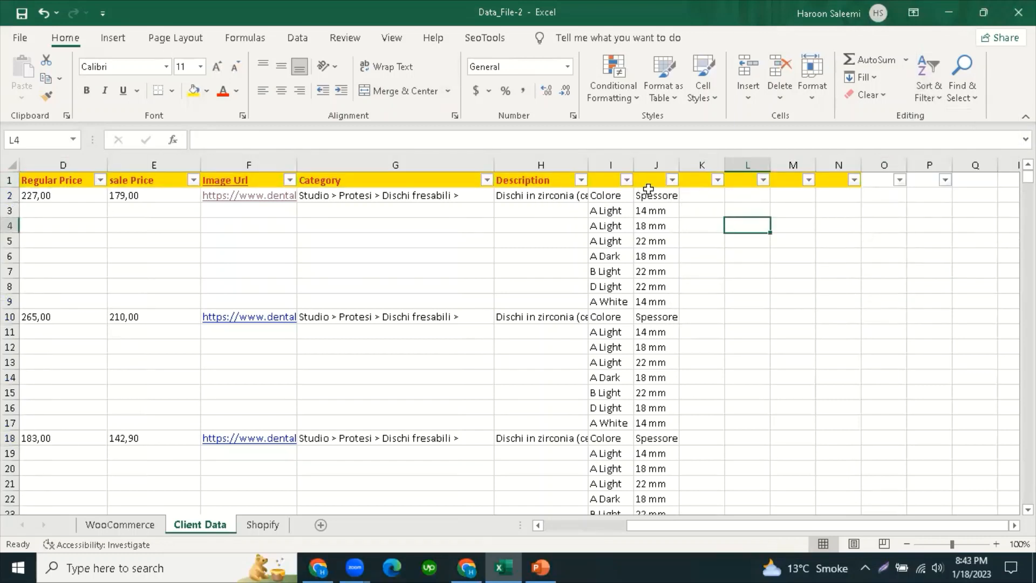
click(486, 180)
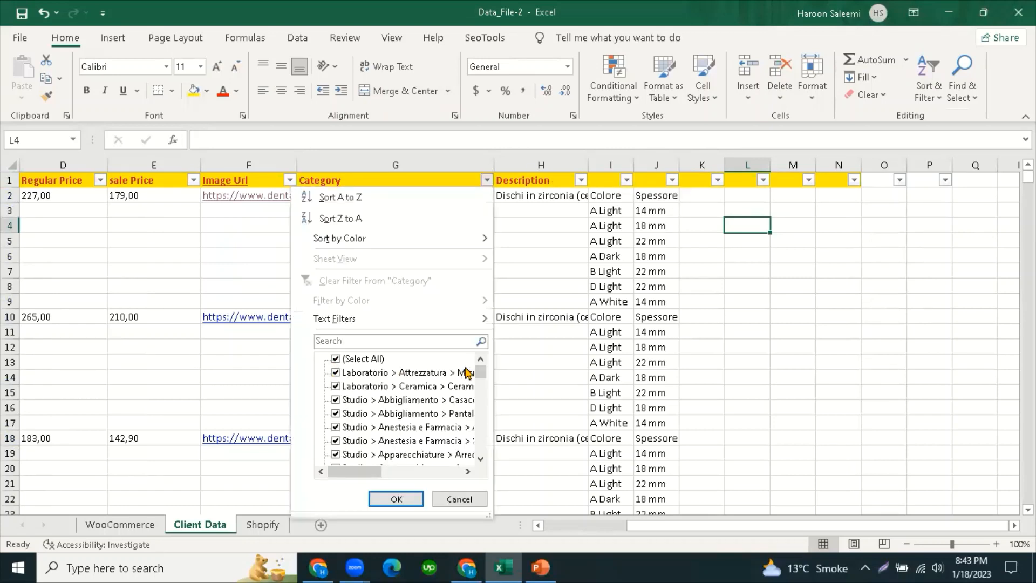
drag(479, 370, 484, 471)
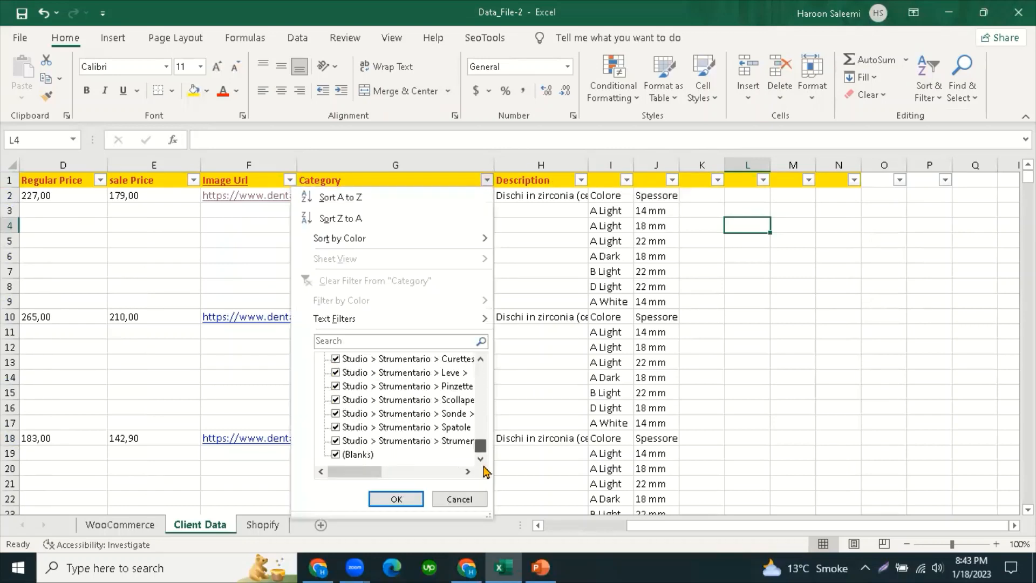
click(335, 455)
click(396, 500)
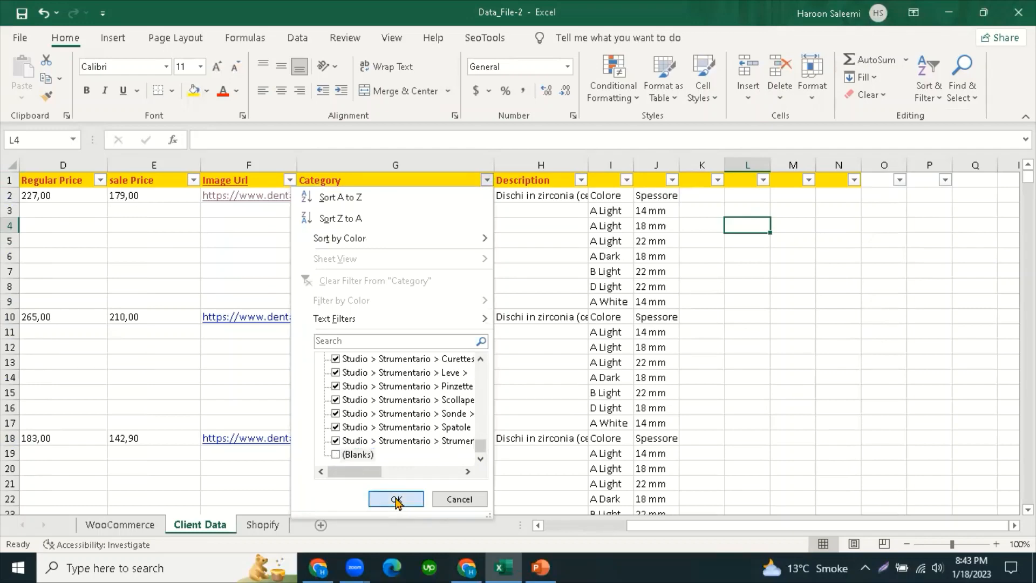
click(516, 221)
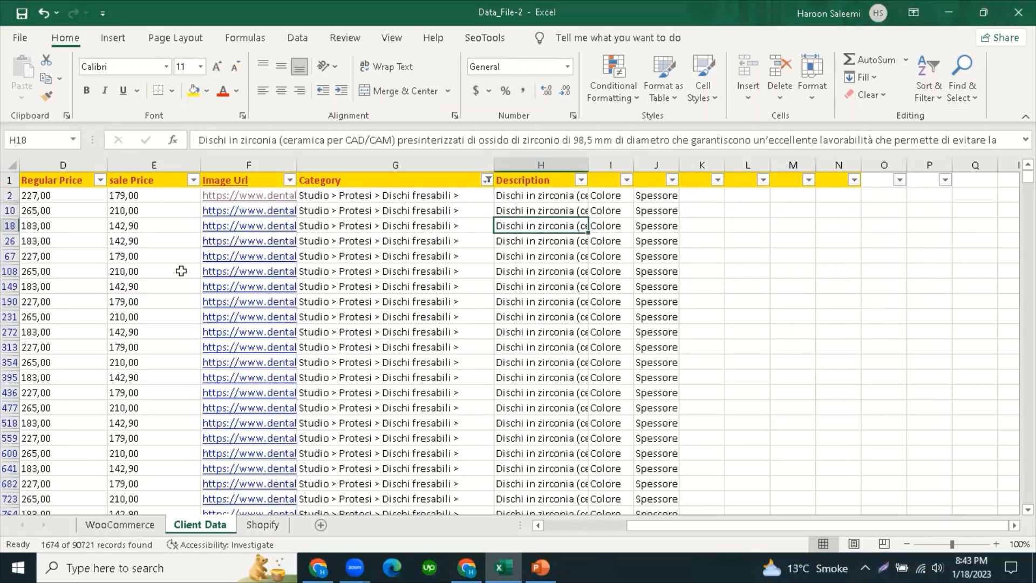
scroll(182, 271, down, 2)
scroll(626, 208, up, 2)
Step: Review the variation option names listed in the filters of columns I and J
click(626, 180)
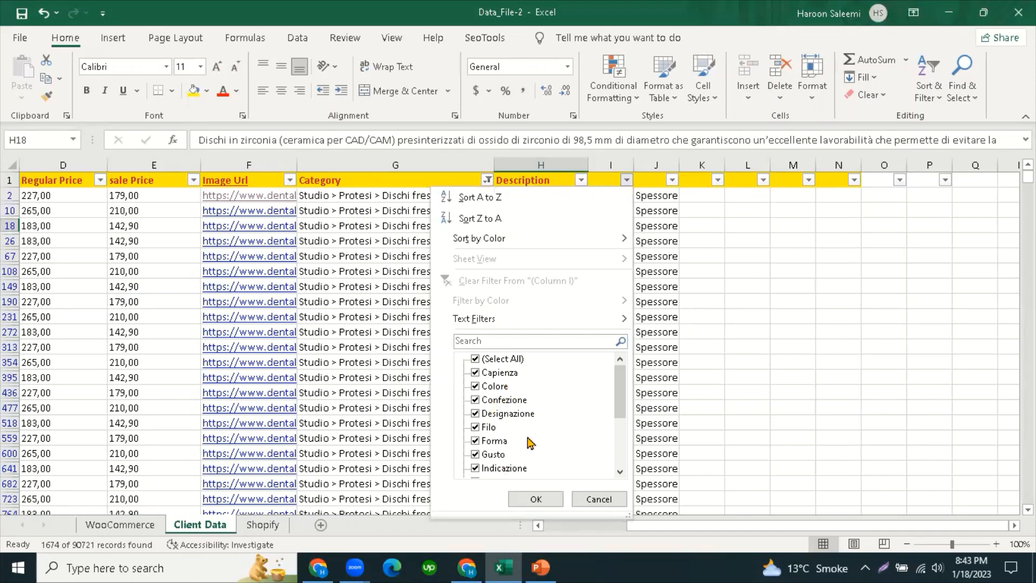
scroll(499, 432, down, 3)
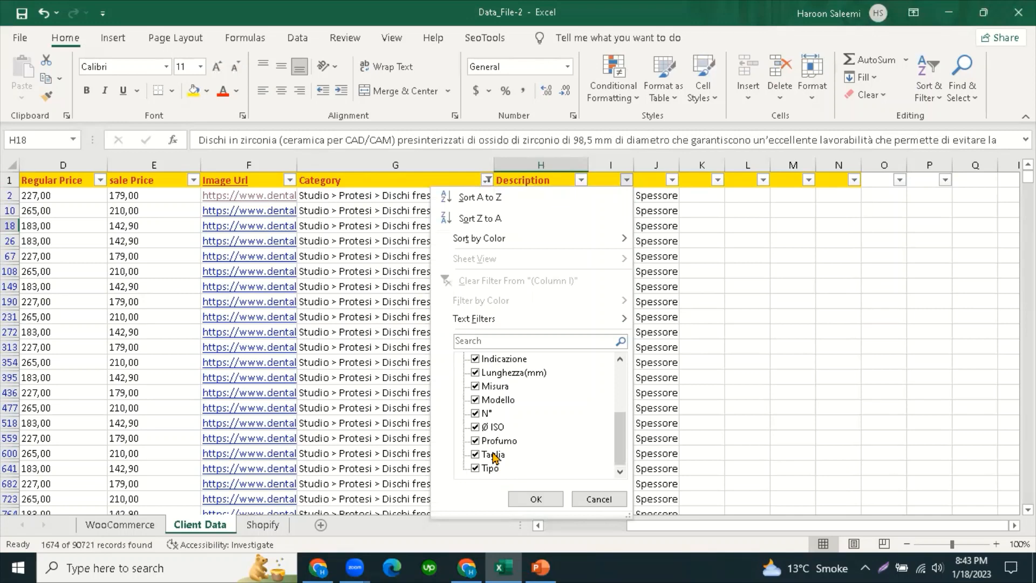
scroll(494, 458, up, 3)
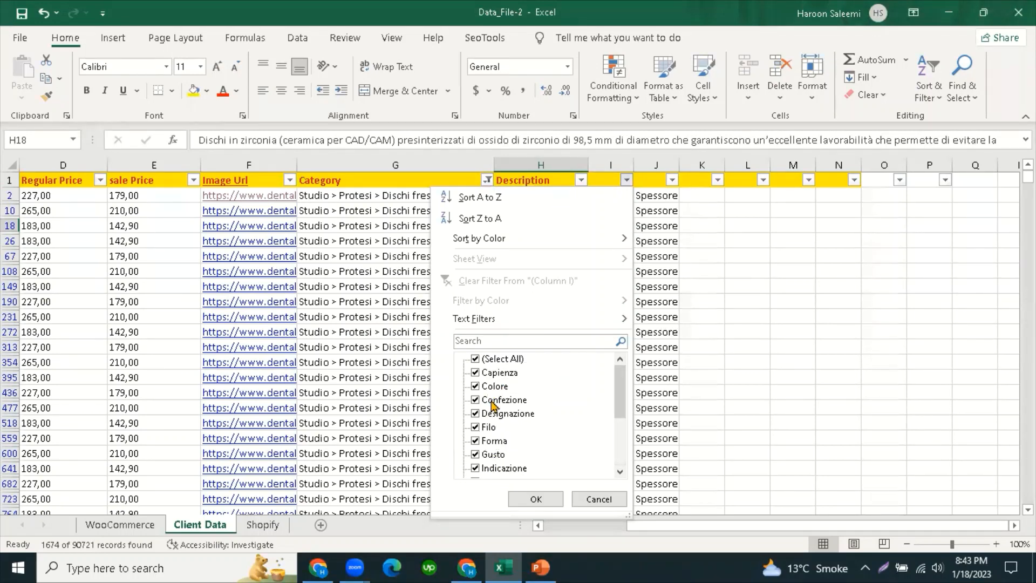
scroll(494, 417, down, 3)
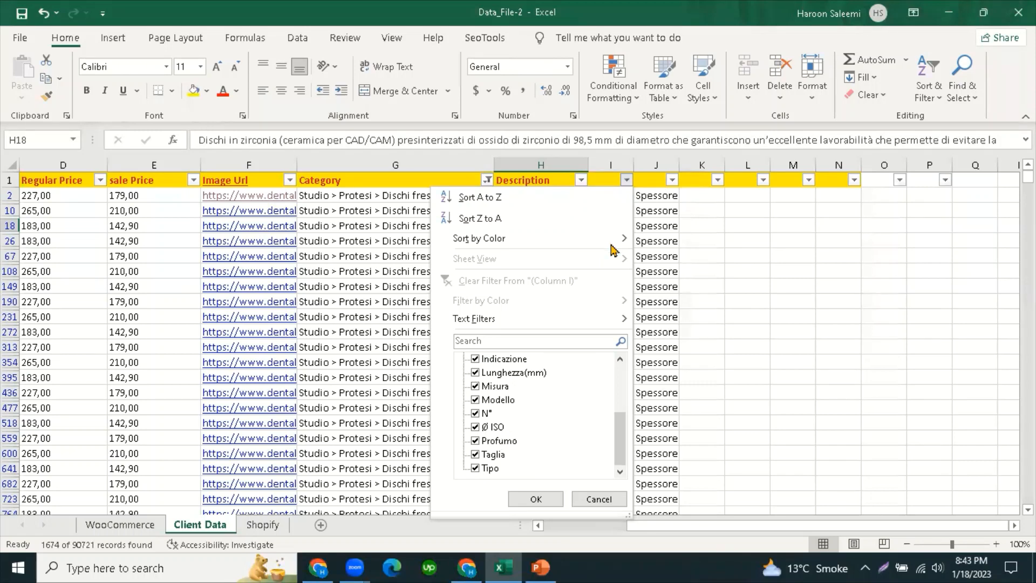
click(766, 233)
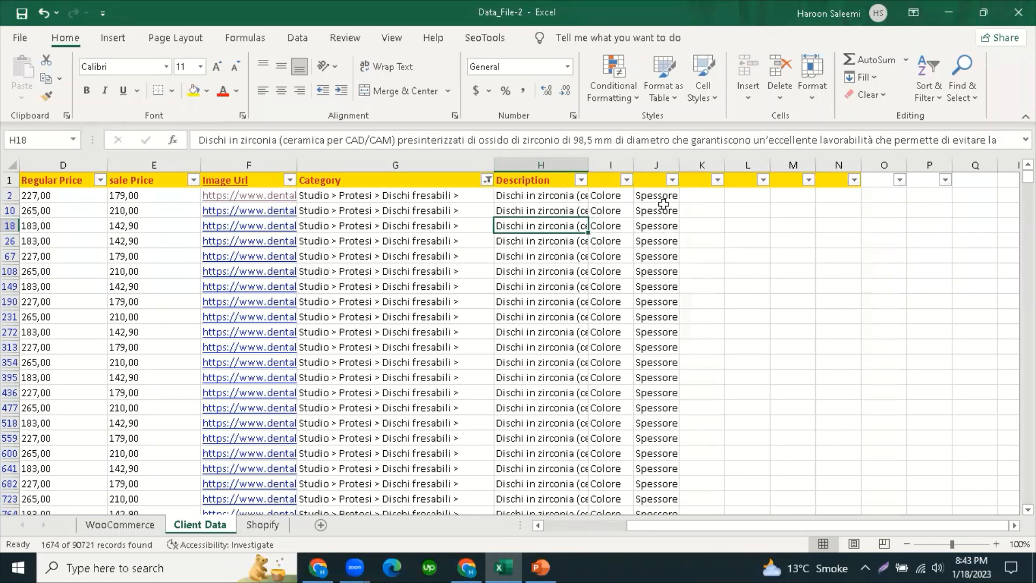
click(673, 181)
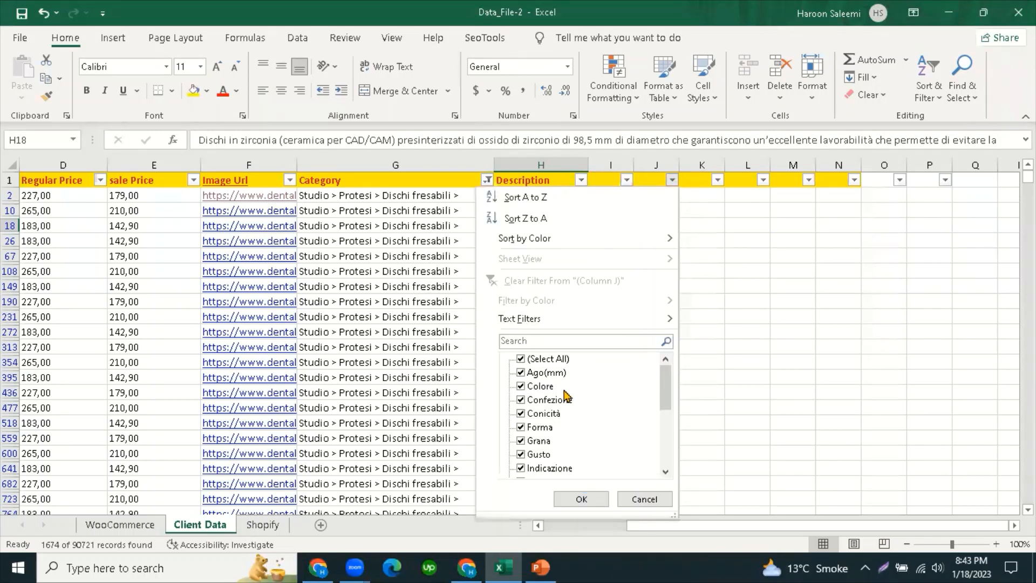
scroll(561, 399, down, 8)
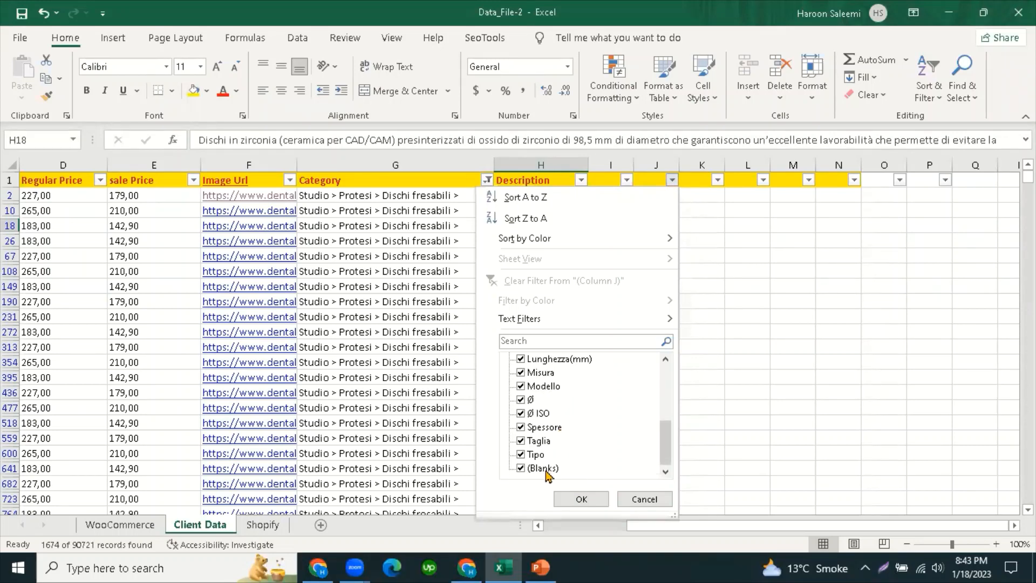
scroll(543, 467, up, 8)
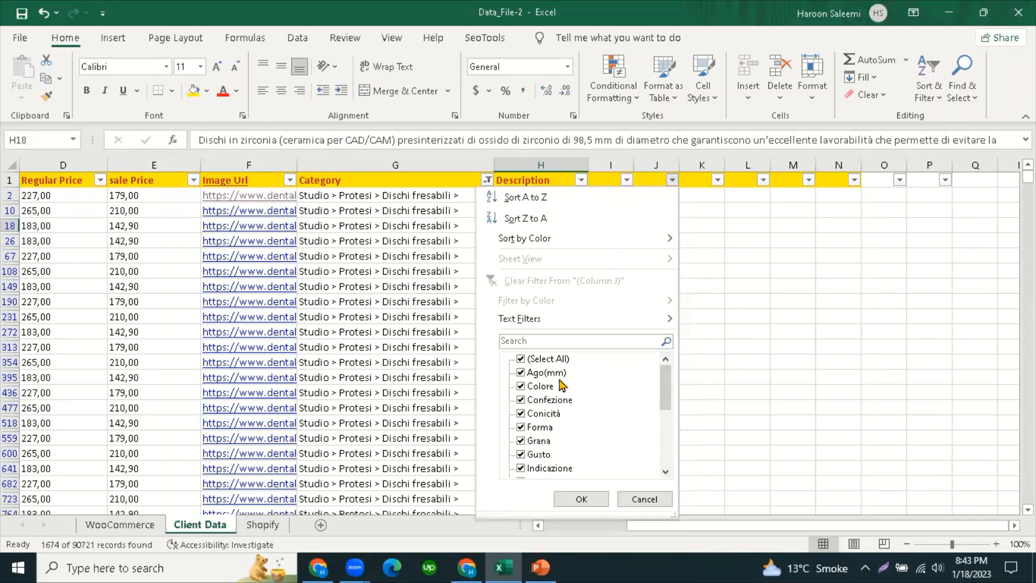
click(581, 498)
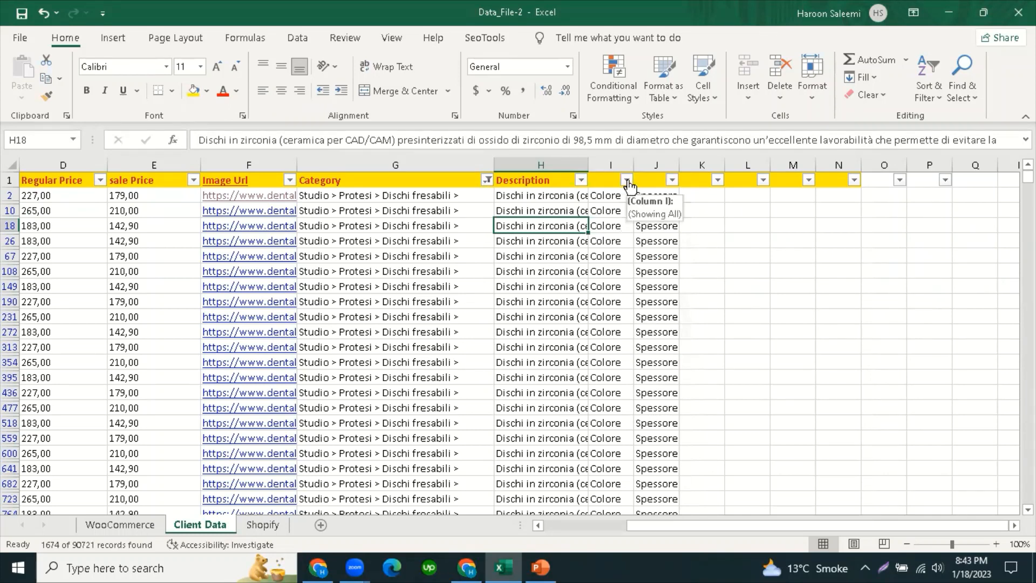
Step: Clear the Category filter so that all Client Data rows are shown
click(486, 179)
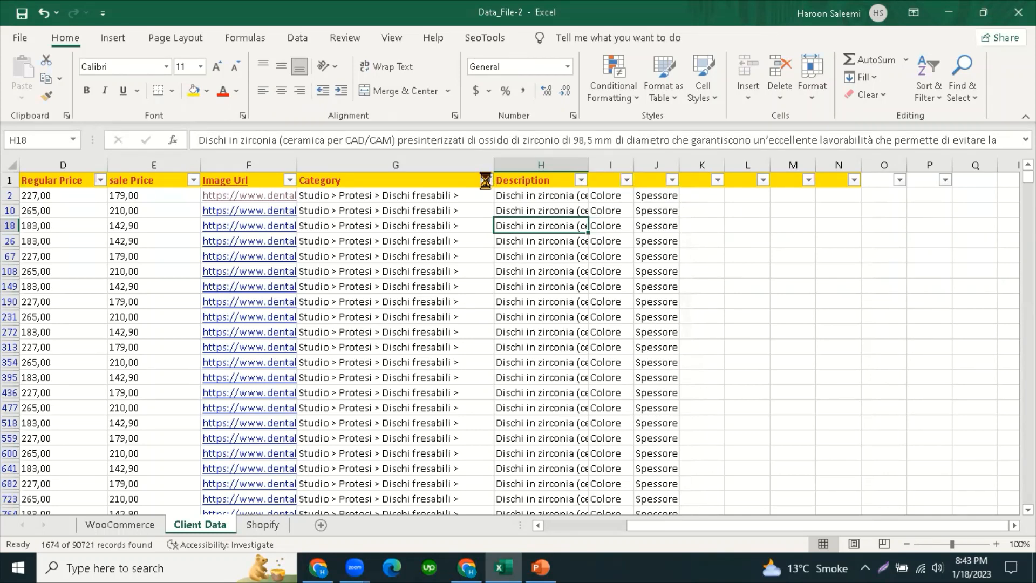
click(728, 434)
Step: On the Shopify sheet, link Option1 Name cell I2 to the Colore cell with the formula ='Client Data'!I2
click(272, 524)
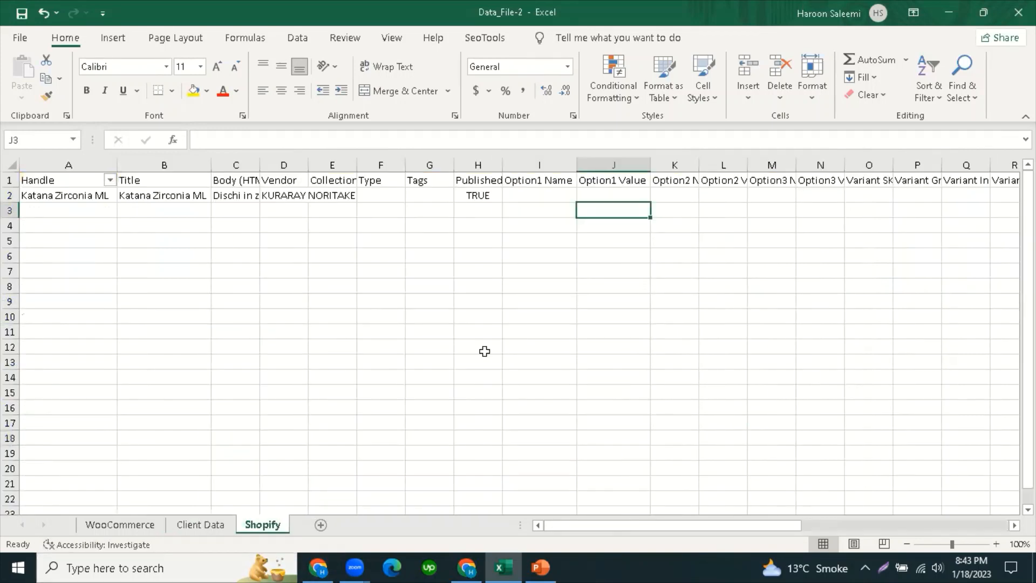
click(534, 224)
click(562, 193)
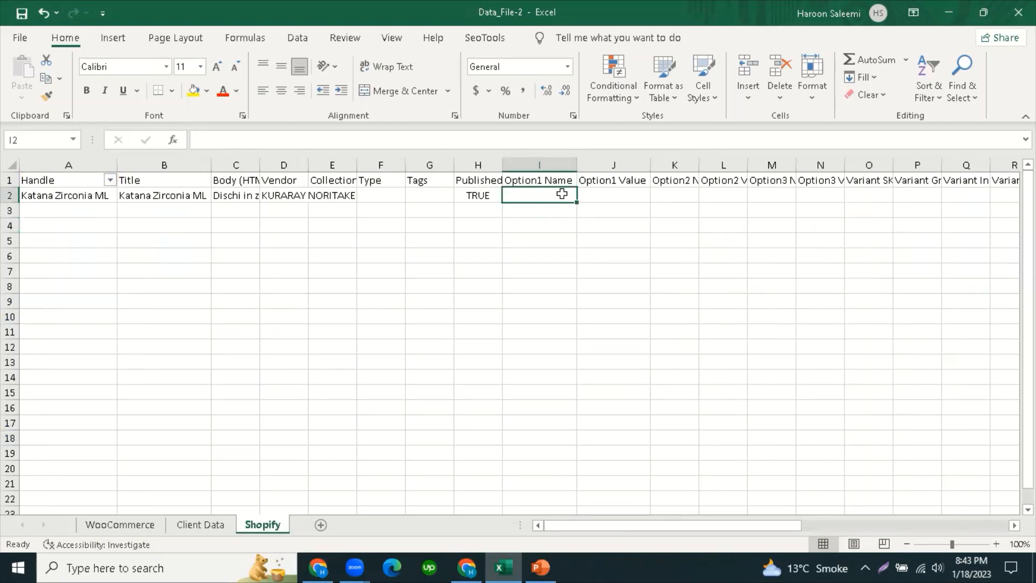
text(=)
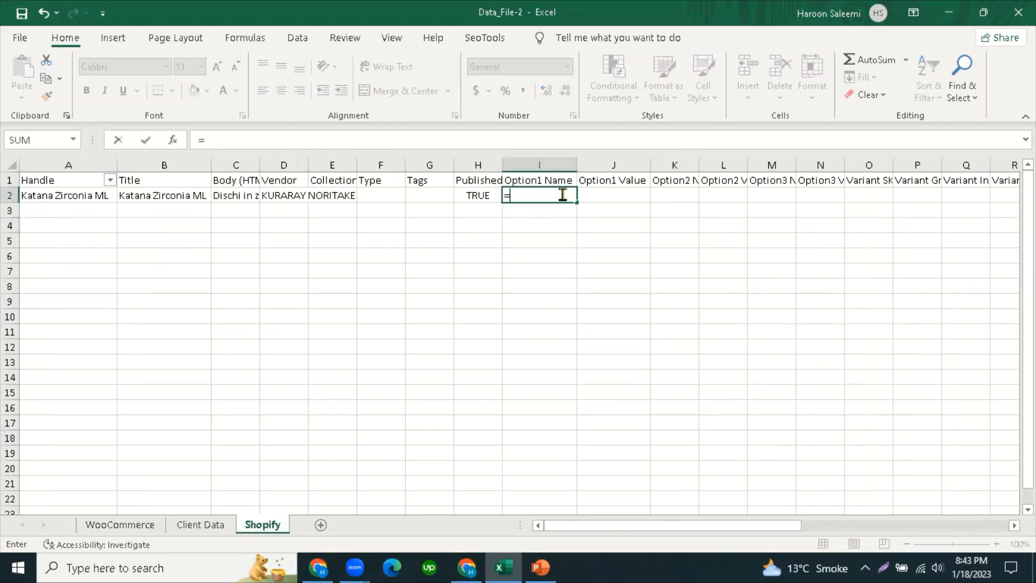
click(218, 527)
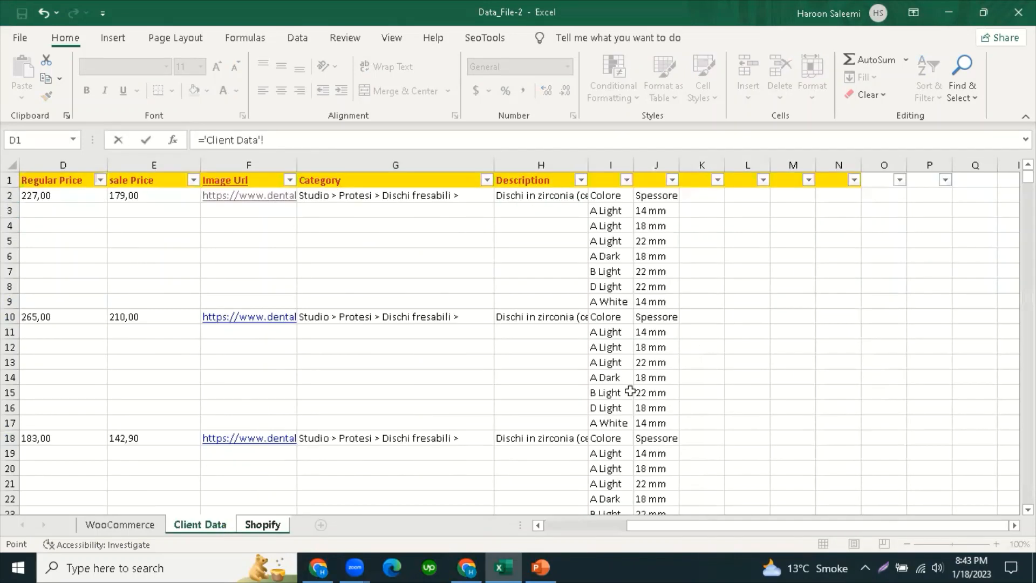
click(615, 197)
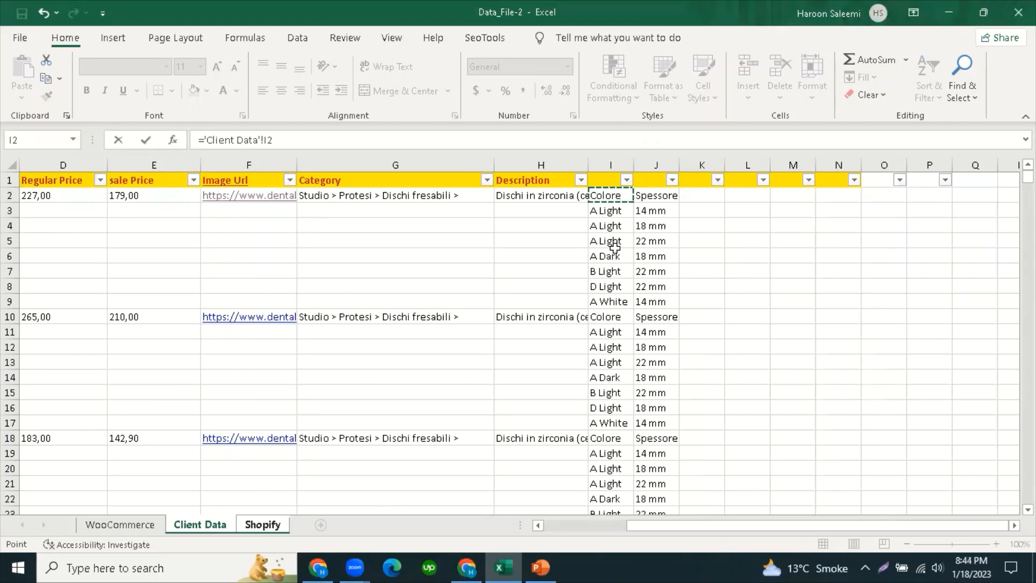
key(Return)
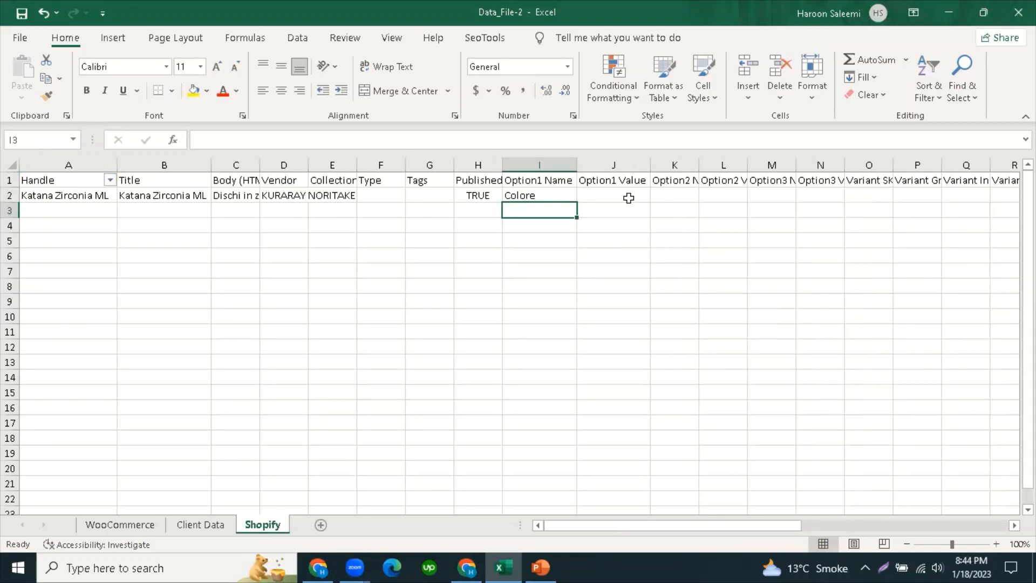
click(525, 240)
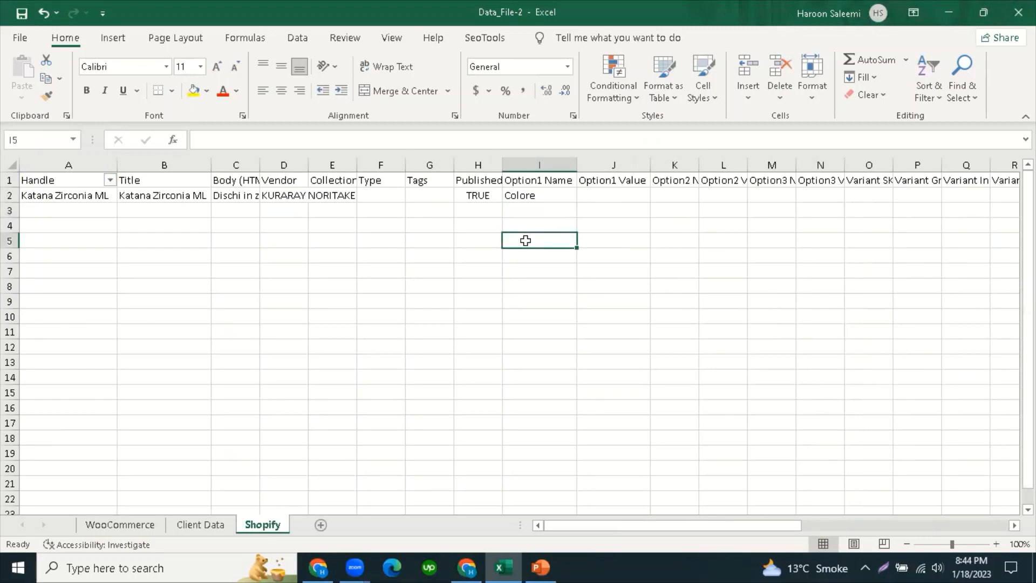
Step: Try linking Option1 Value cell J2 to Client Data cell I2, and compare its formula with the one in I2
click(613, 193)
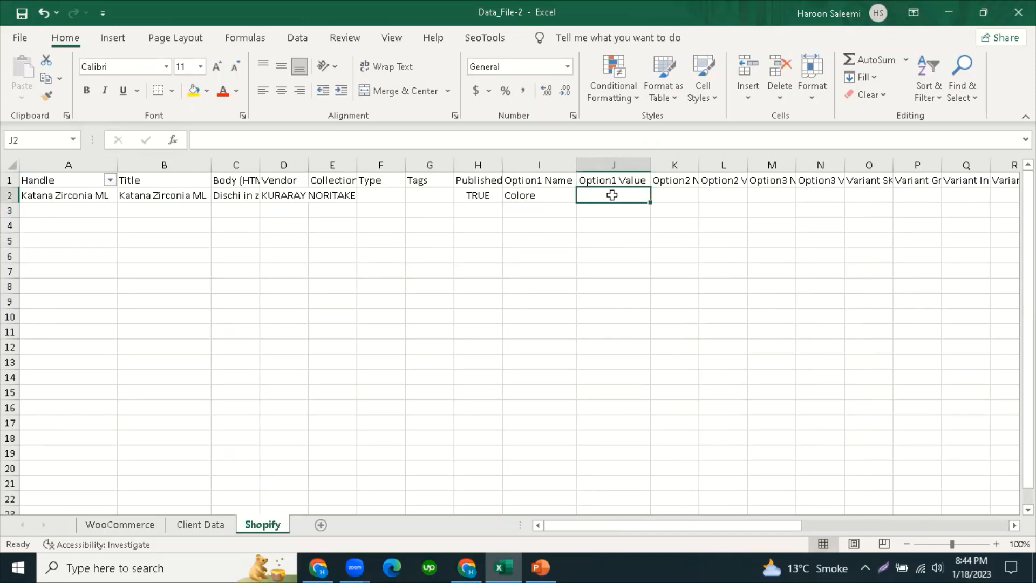
text(=)
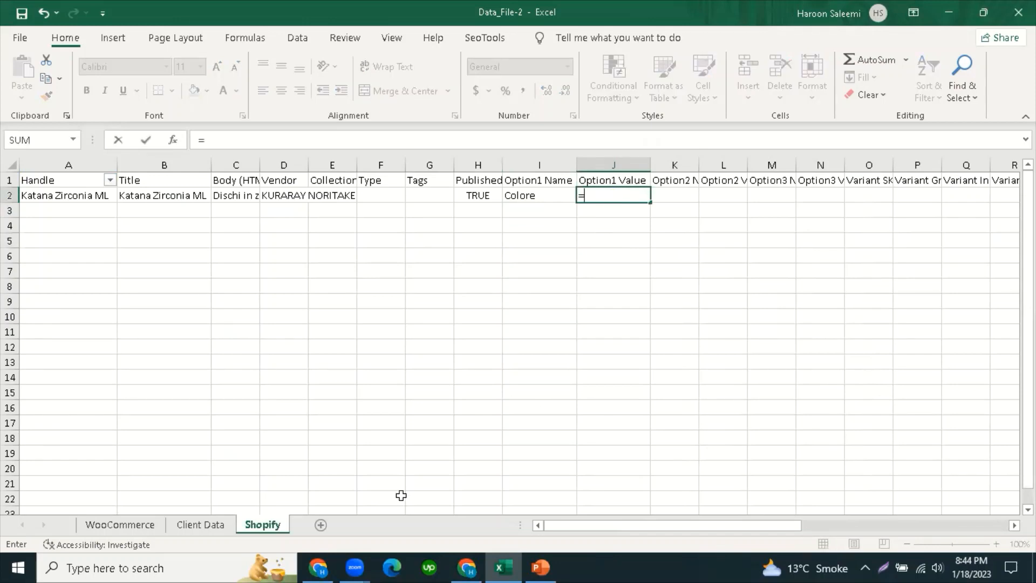
click(212, 526)
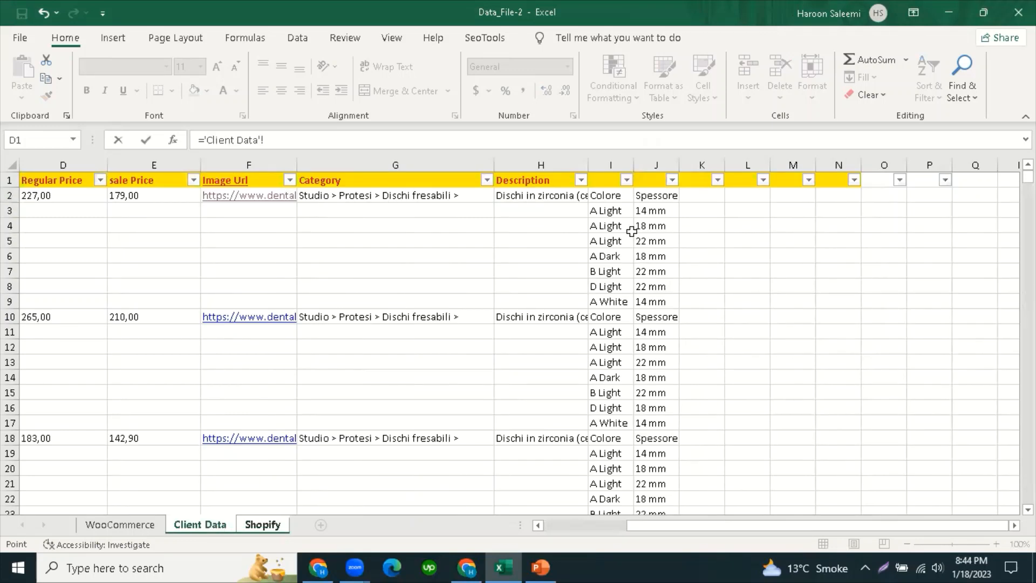
click(610, 198)
key(Return)
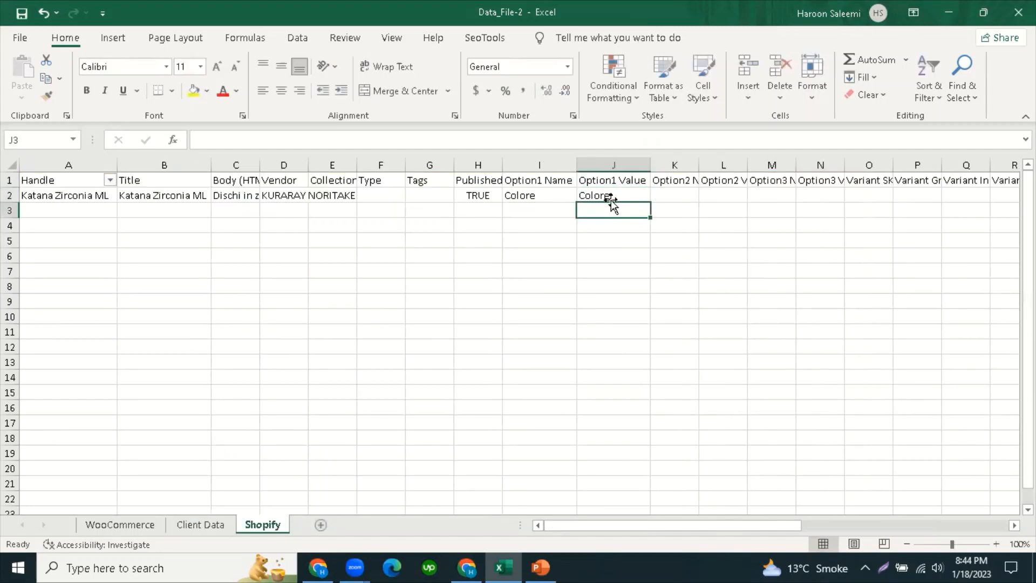
click(715, 239)
click(526, 196)
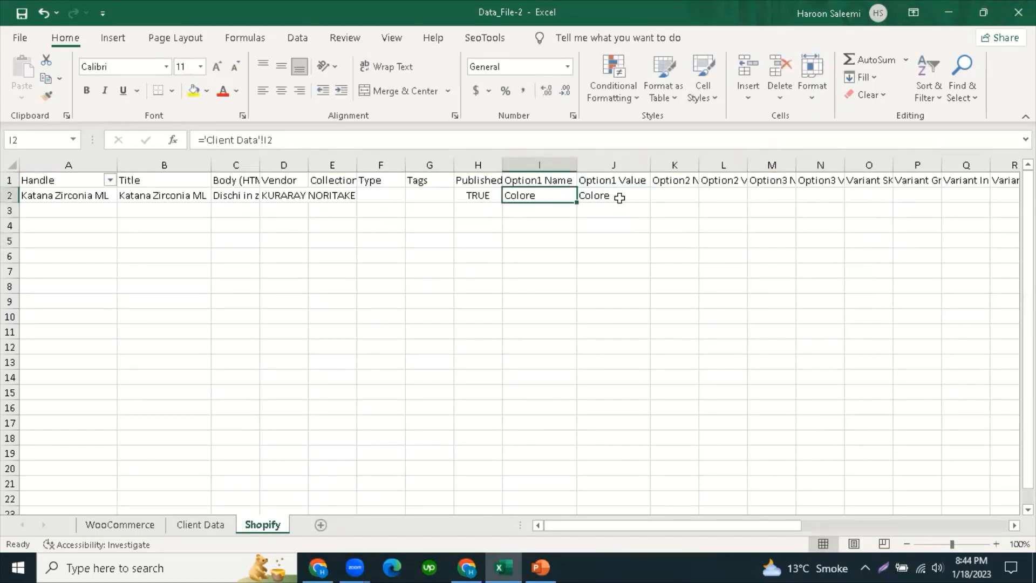
click(620, 198)
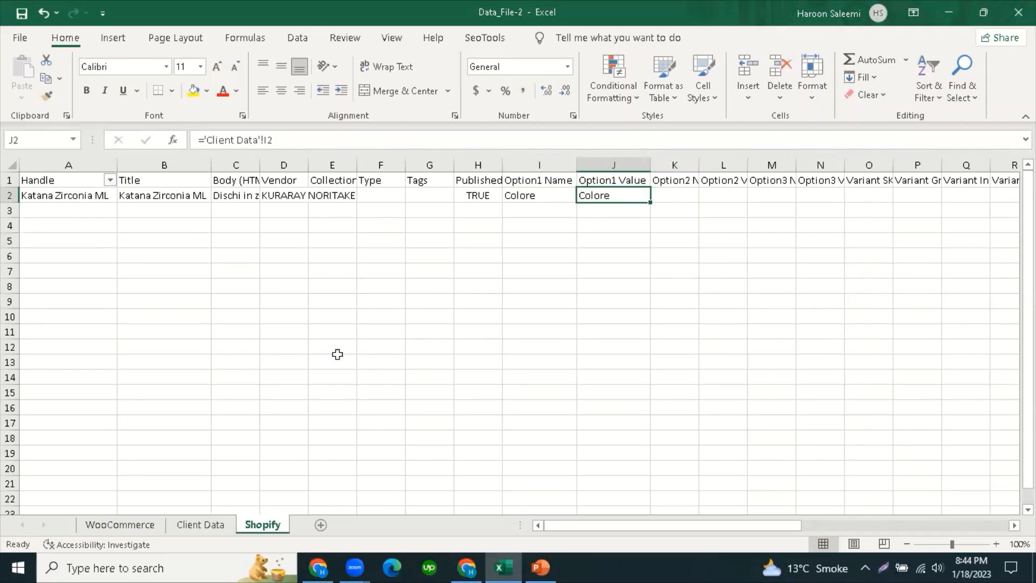
Step: Replace the Option1 Value formula in J2 with ='Client Data'!I3 so it pulls the first colour value, A Light
click(216, 523)
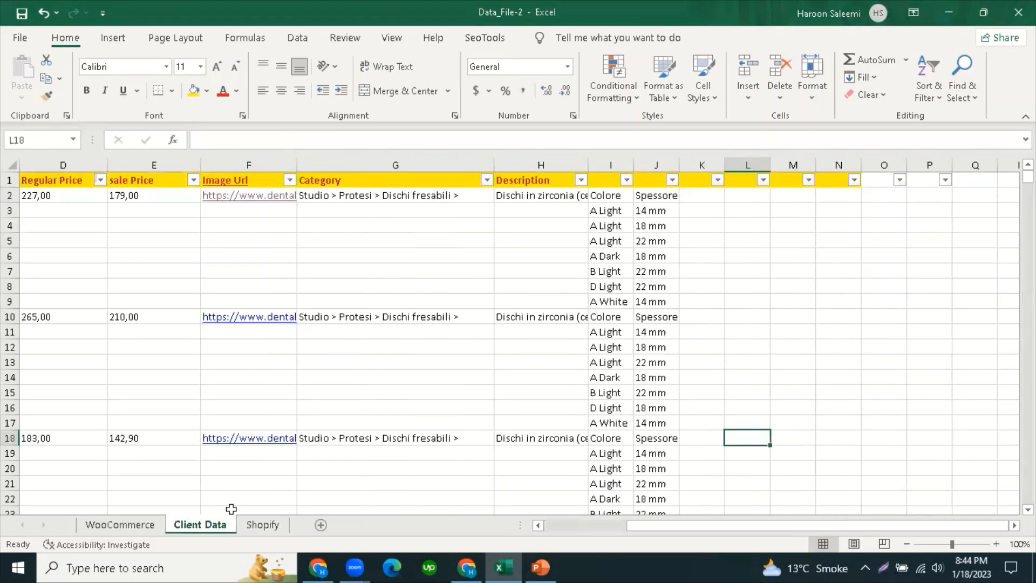
click(619, 209)
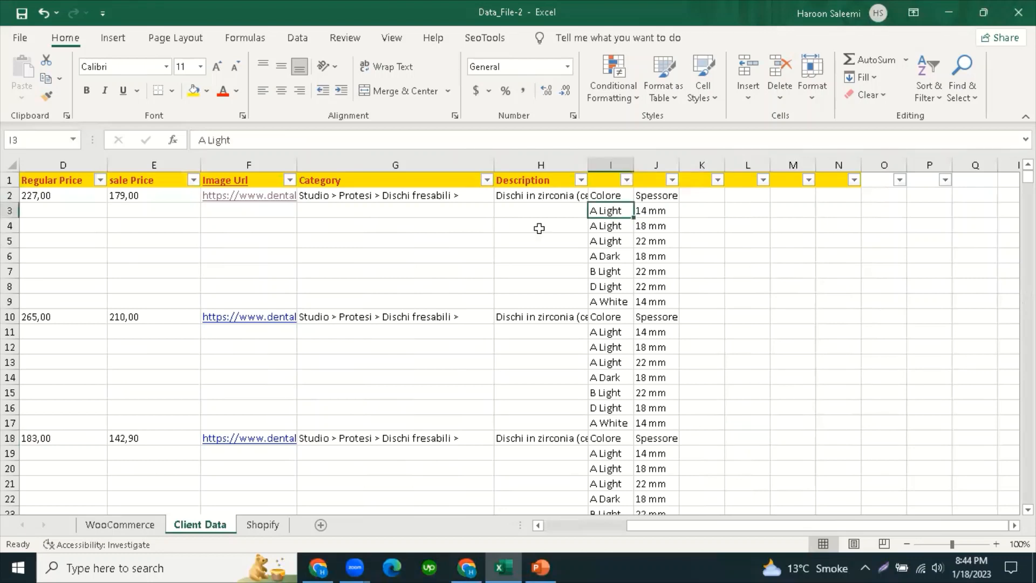
click(263, 524)
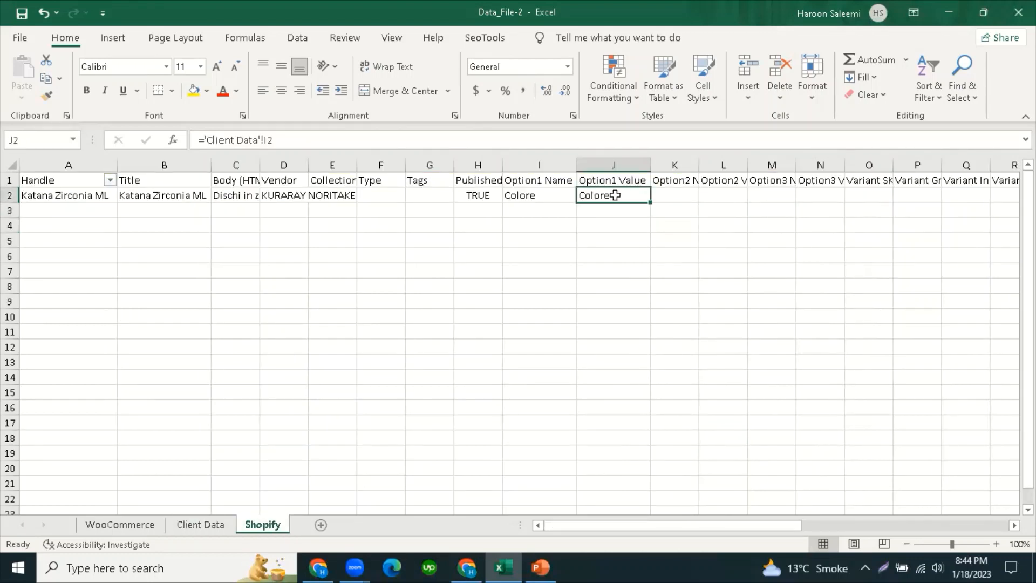
text(=)
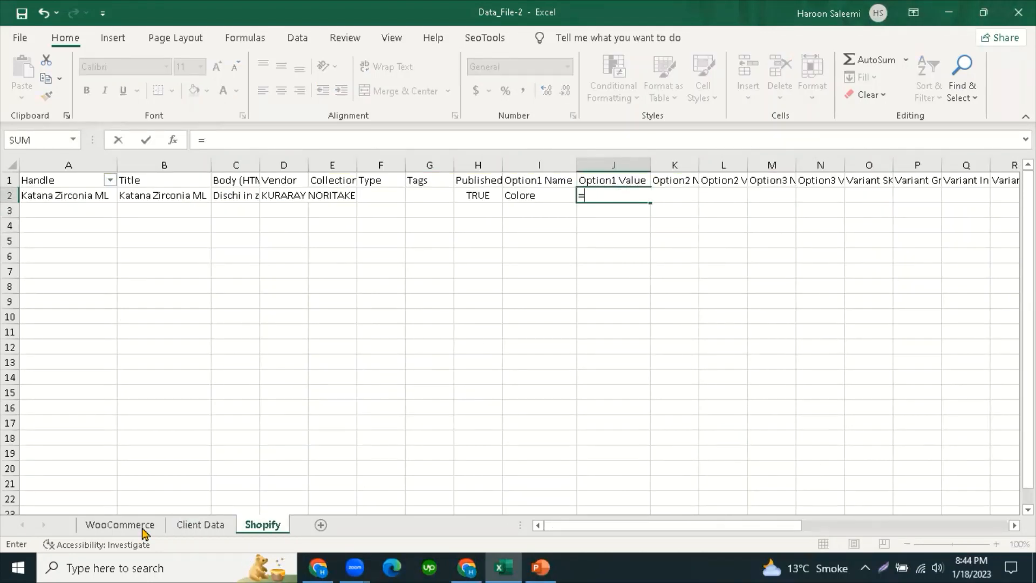
click(200, 525)
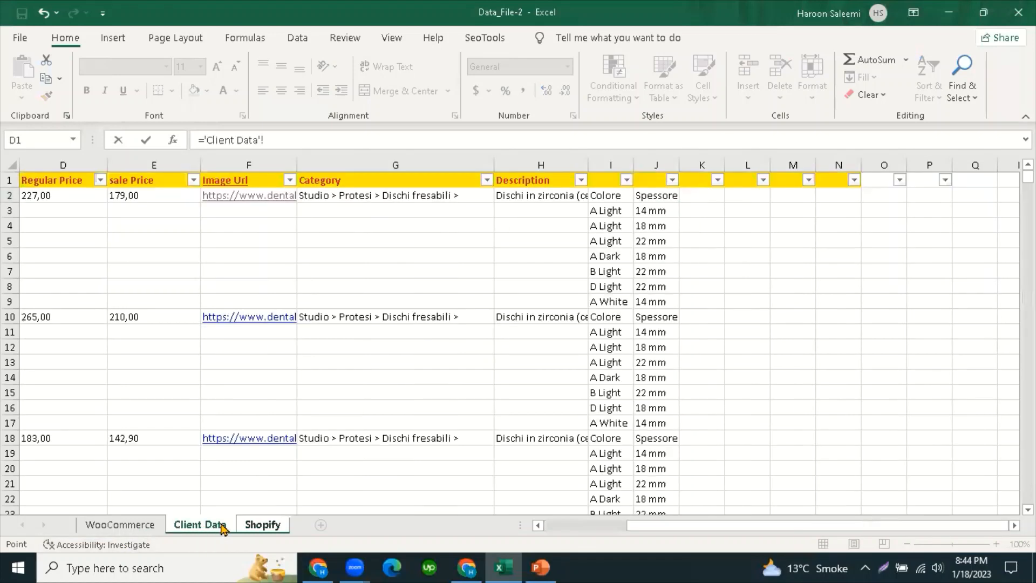
click(616, 210)
key(Return)
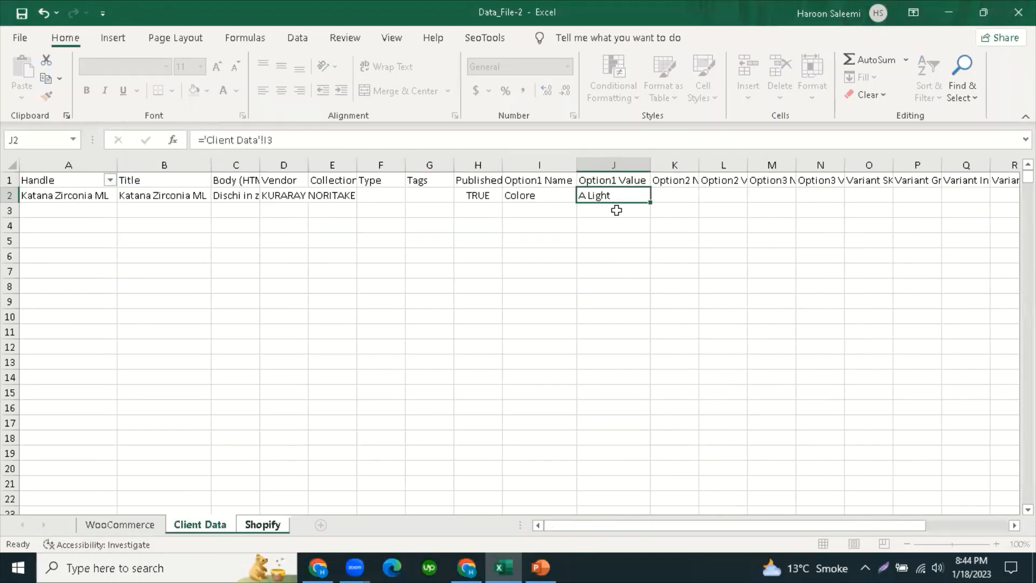
click(709, 246)
Step: On the Shopify sheet, link Option2 Name cell K2 to the Spessore cell with the formula ='Client Data'!J2
click(684, 196)
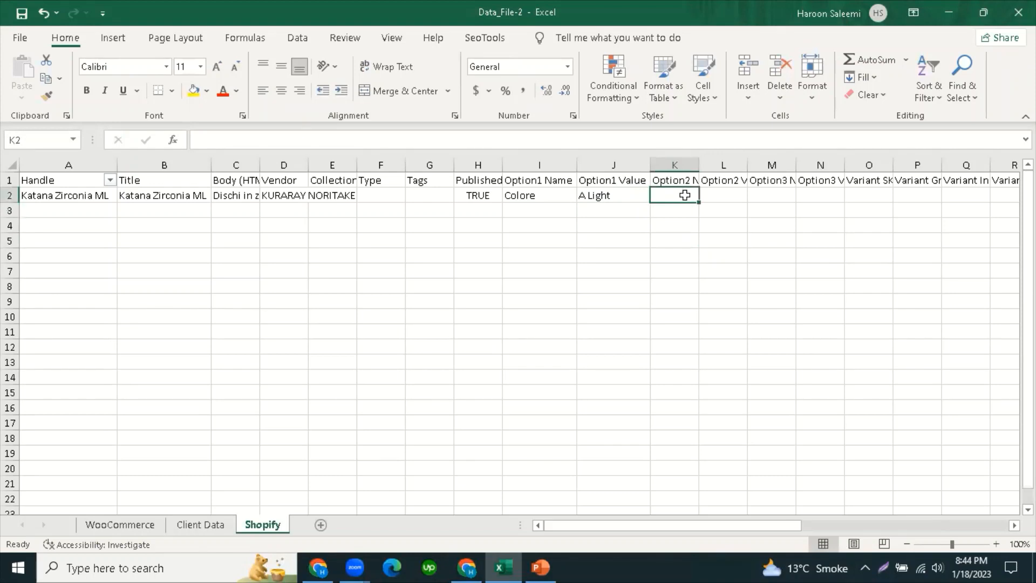
text(=)
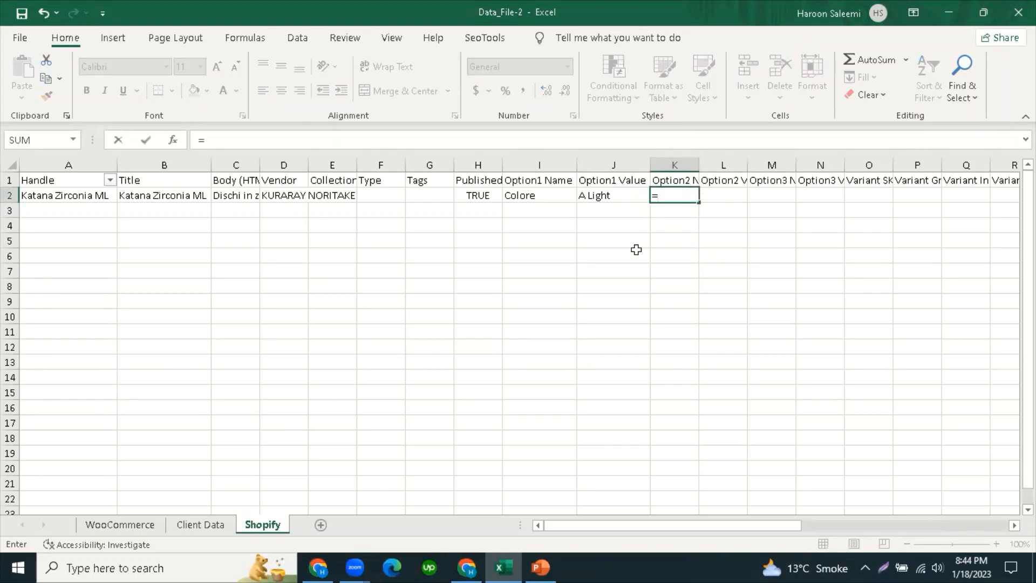
click(200, 525)
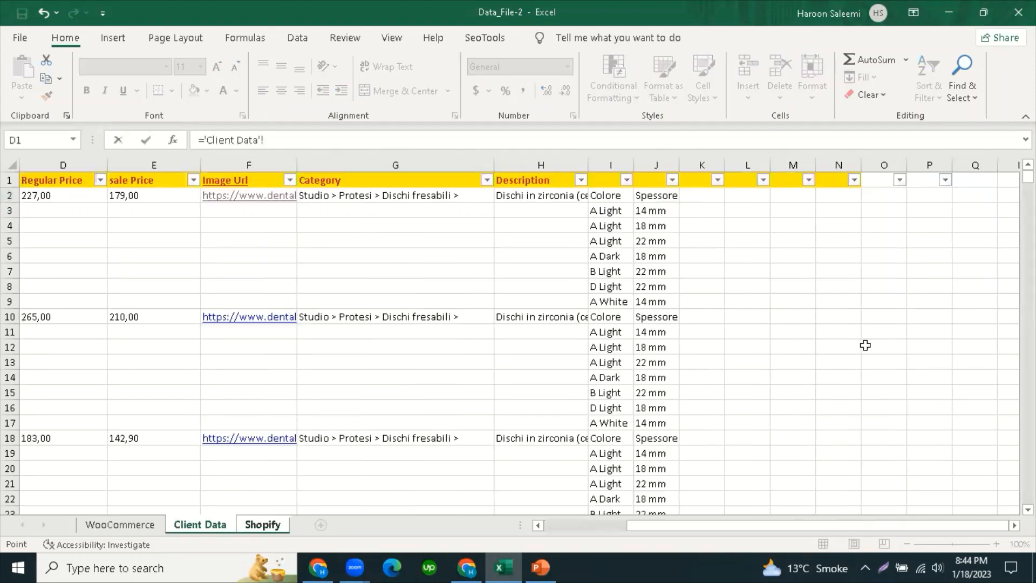
click(658, 197)
key(Return)
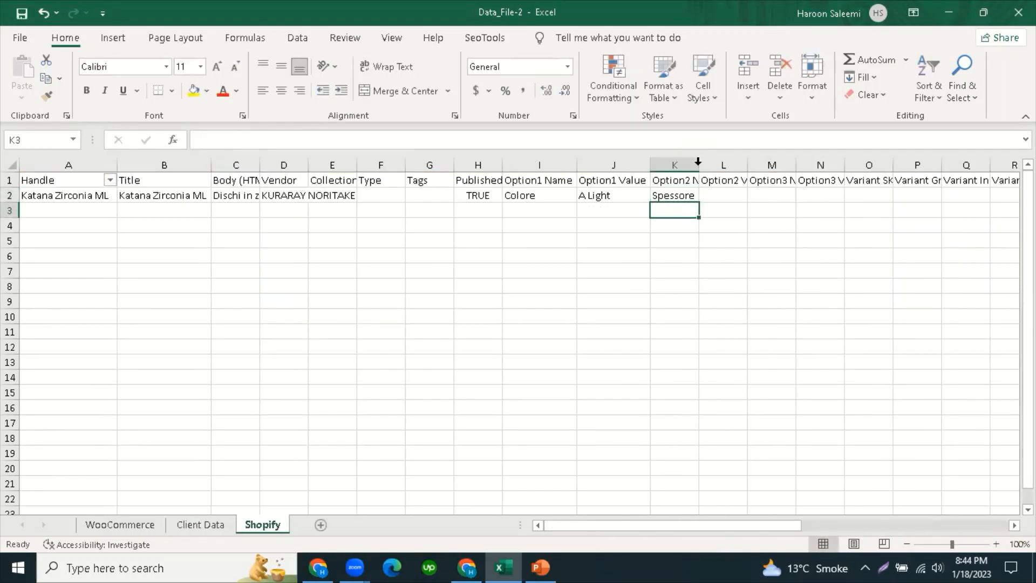
Step: Widen the Option2 Name and Option2 Value columns, and link L2 to the first thickness with ='Client Data'!J3
drag(698, 162, 799, 162)
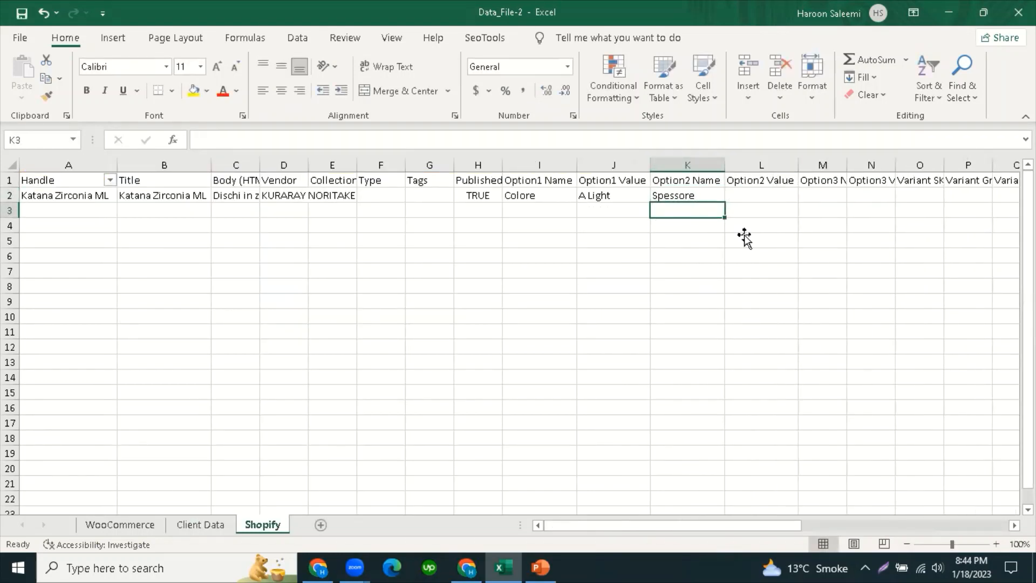
click(746, 238)
click(769, 194)
text(=)
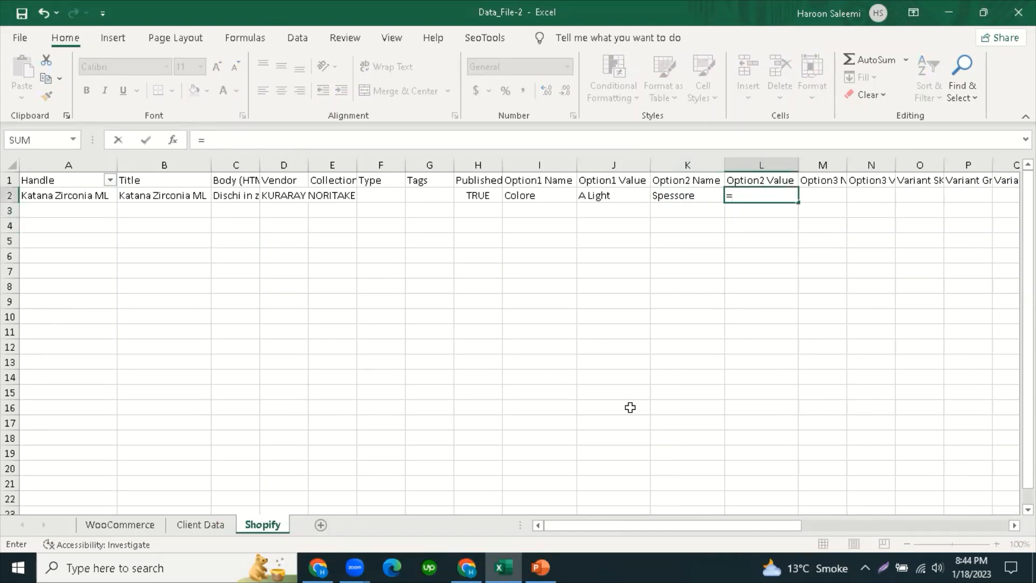
key(ctrl+Page_Up)
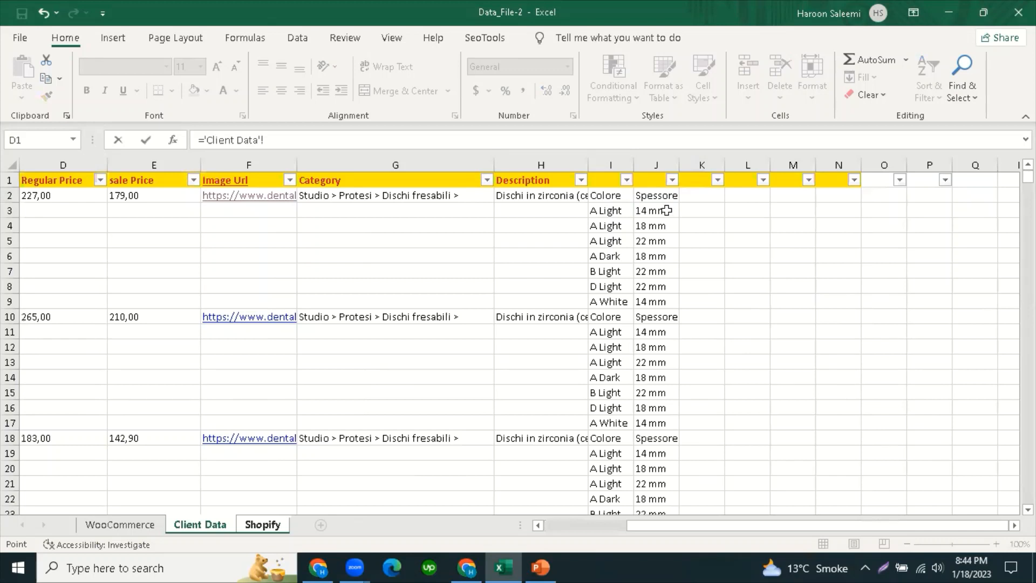
click(665, 211)
key(Return)
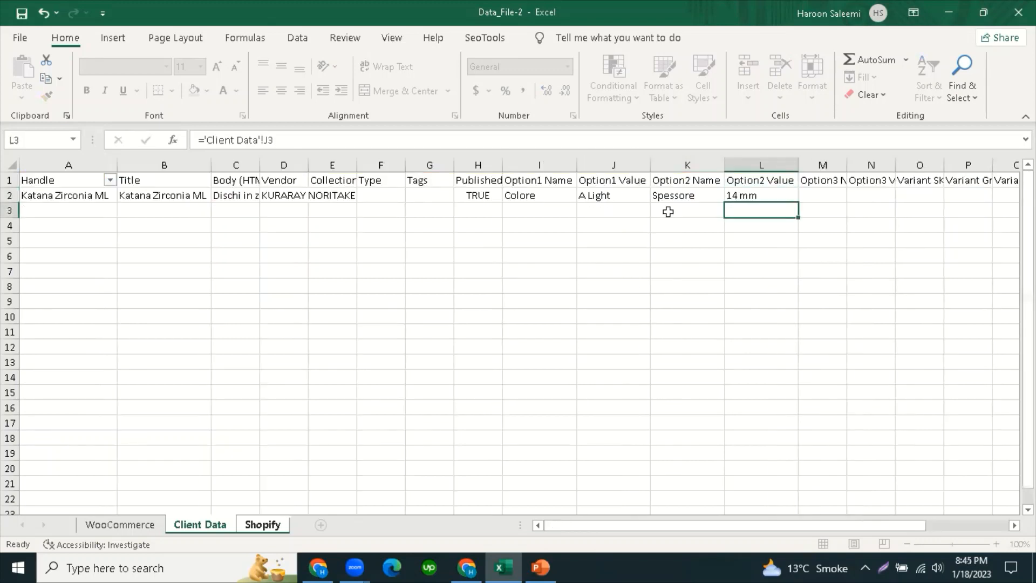
click(642, 234)
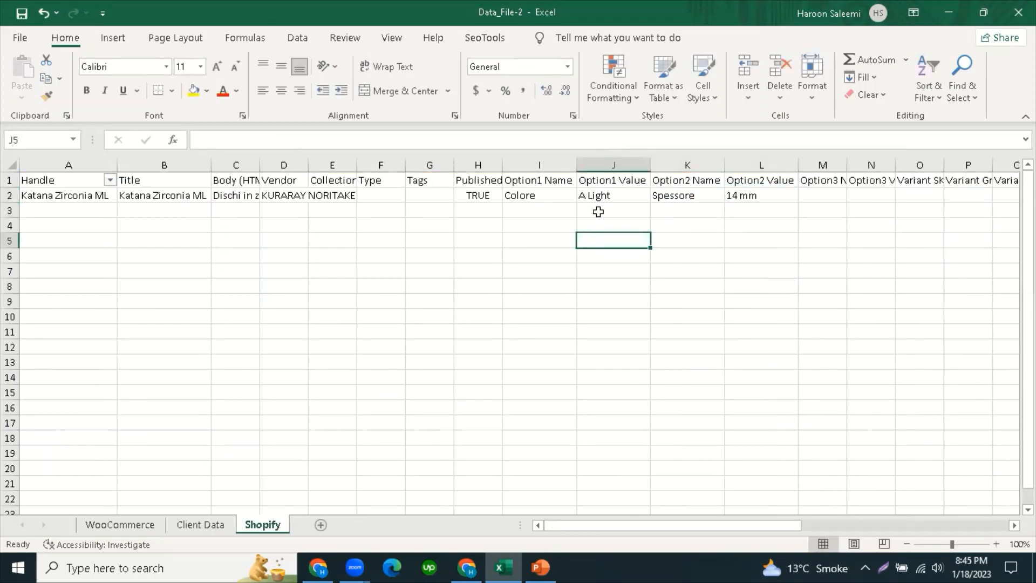
Step: Locate the Variant SKU column on the Shopify sheet and find the first product's SKU in Client Data
click(824, 196)
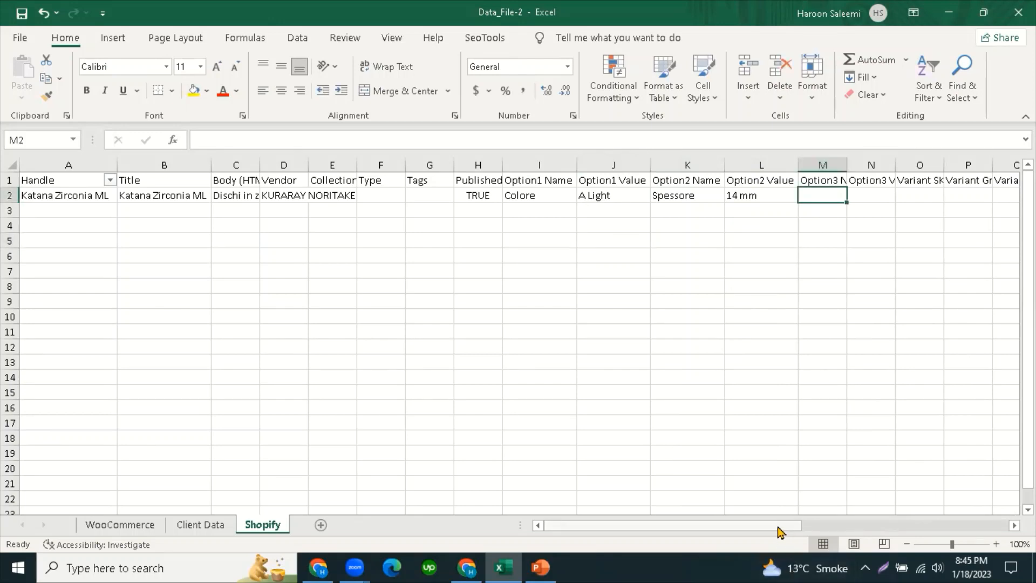
drag(780, 527, 888, 525)
click(442, 180)
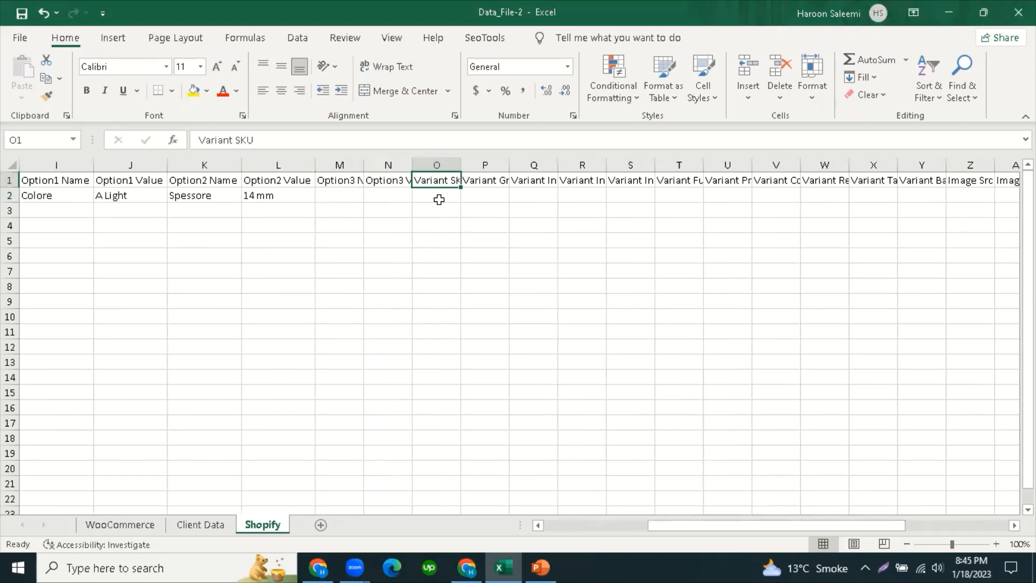
click(206, 527)
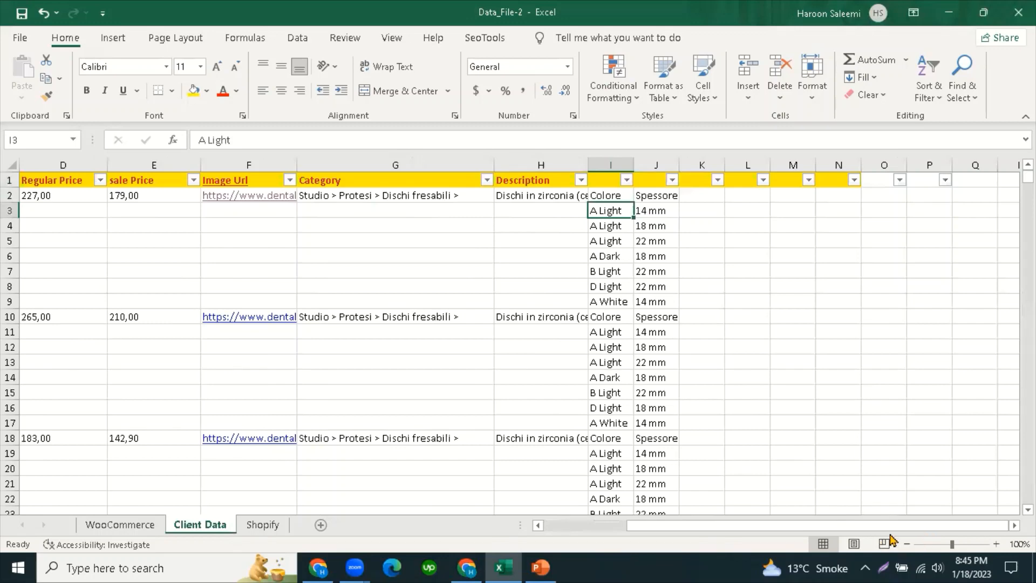
drag(891, 525, 745, 525)
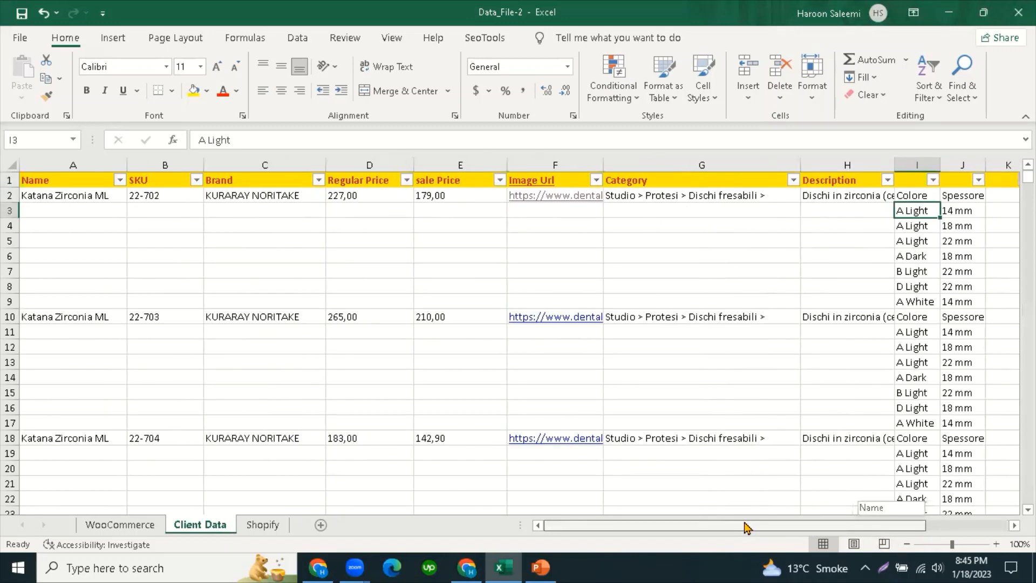
click(144, 197)
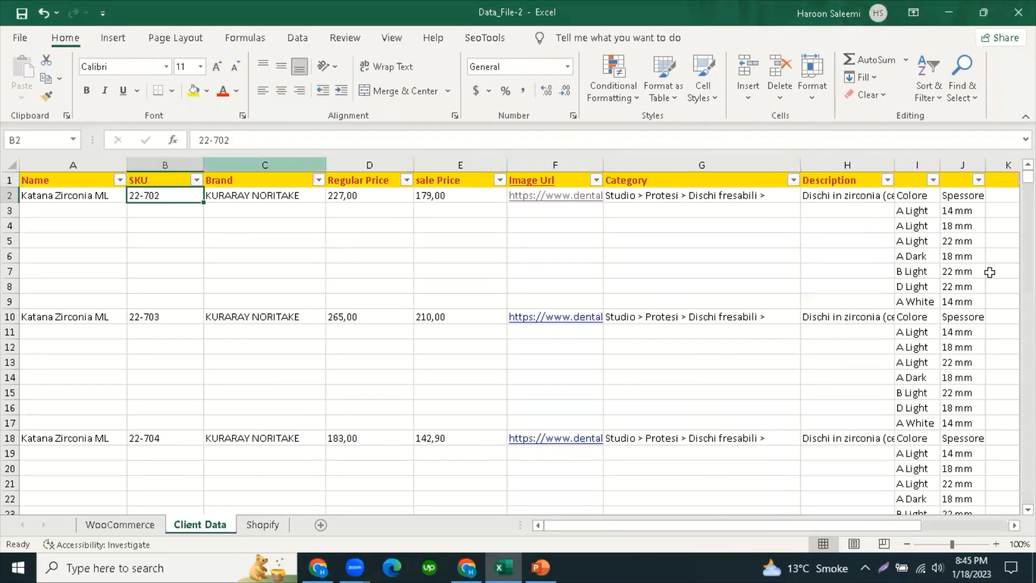
Step: Examine the Client Data variation rows under the first product, comparing their colour and thickness values with the SKU column
click(921, 213)
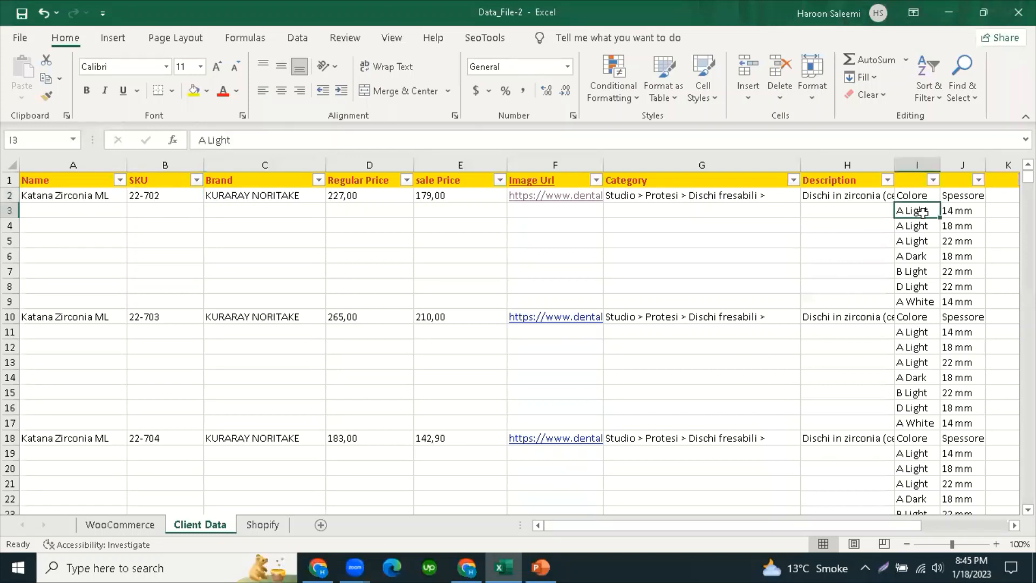
click(970, 214)
click(147, 214)
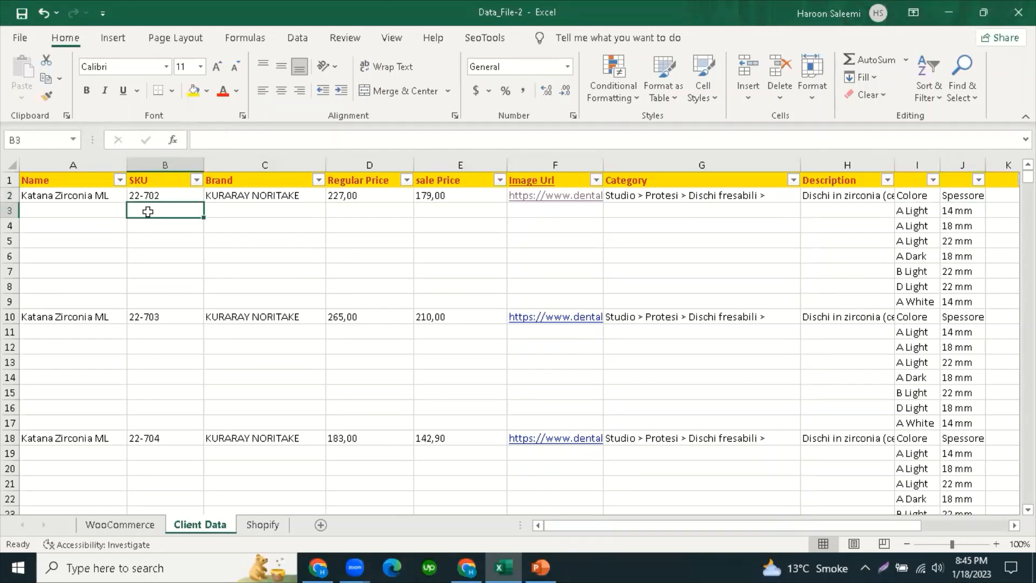
click(8, 211)
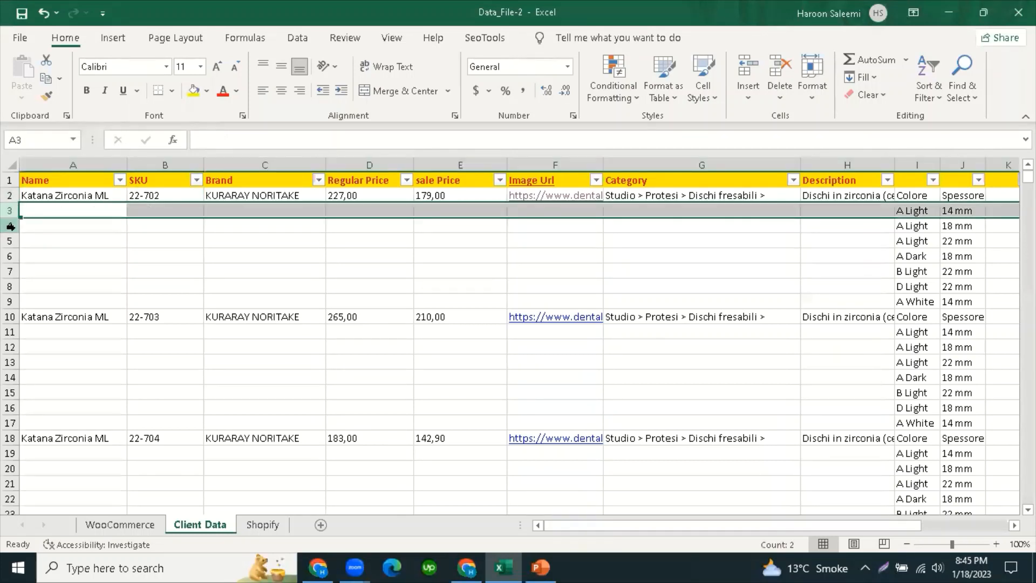
click(8, 226)
click(10, 242)
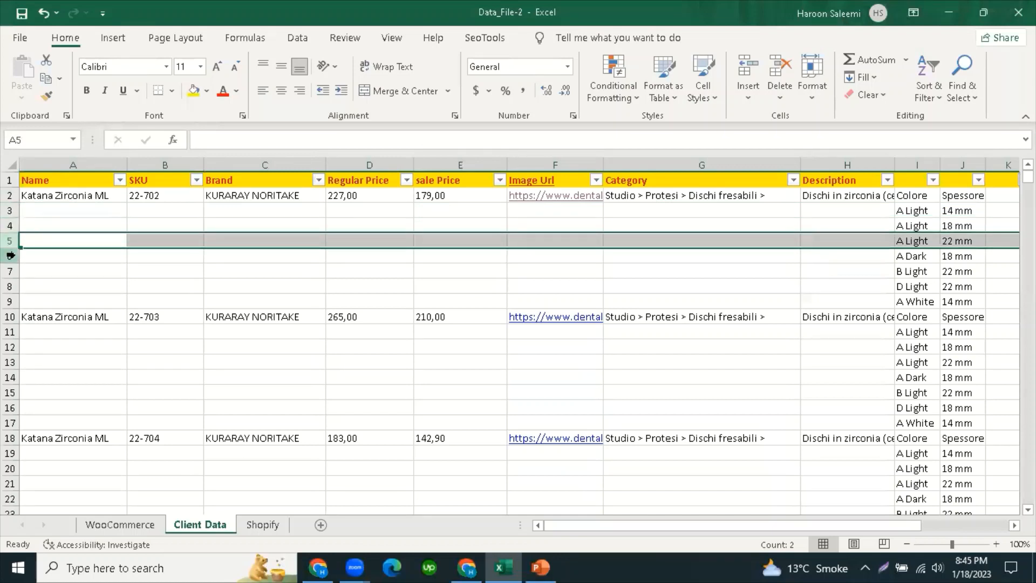
click(10, 257)
click(9, 271)
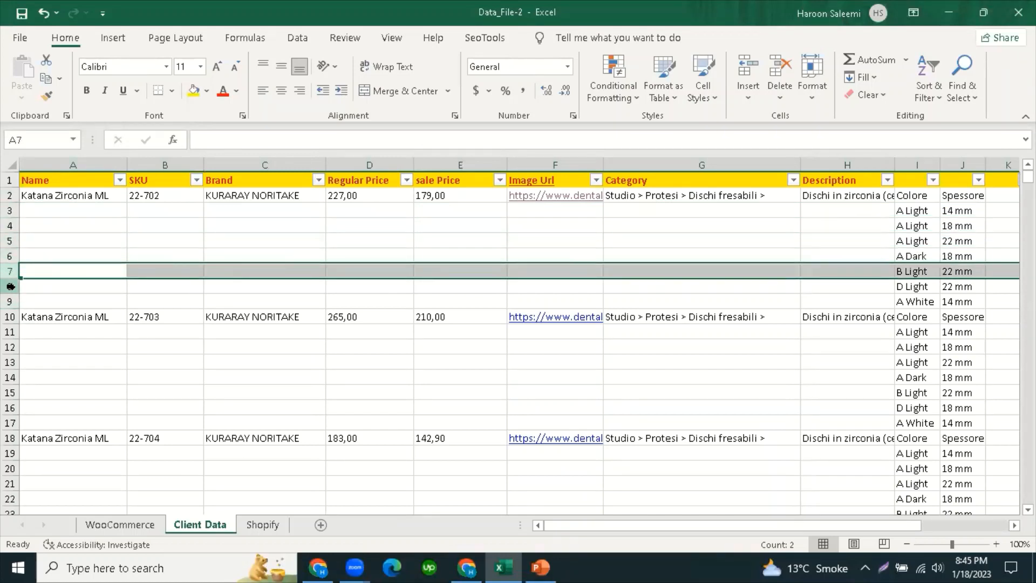
click(10, 286)
click(135, 212)
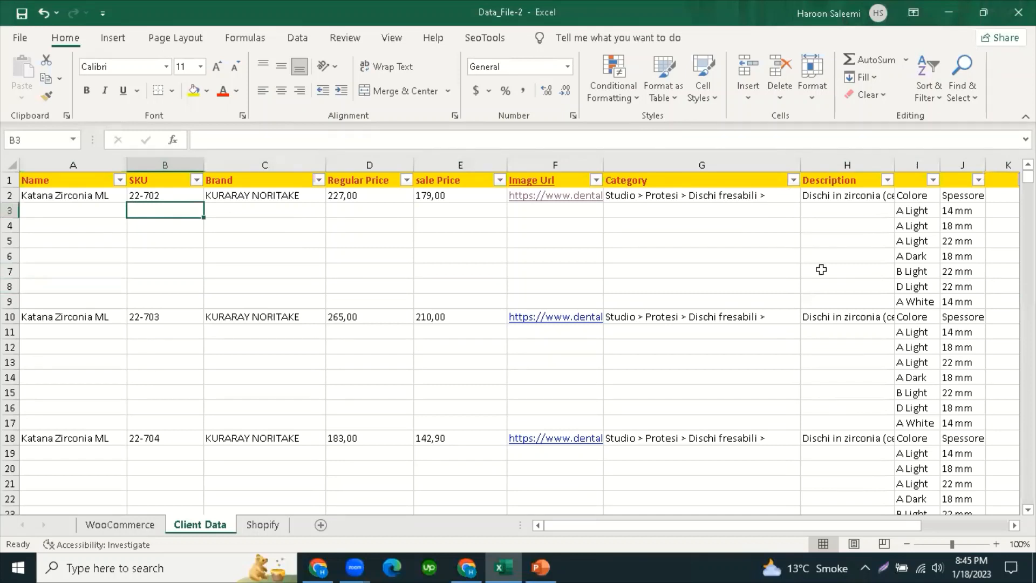
click(136, 236)
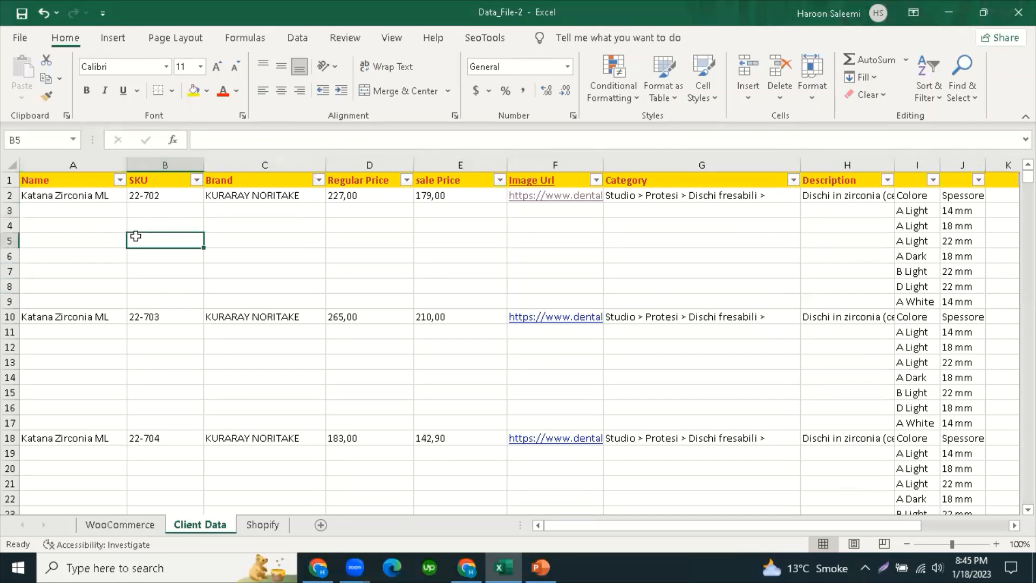
click(134, 208)
text(=)
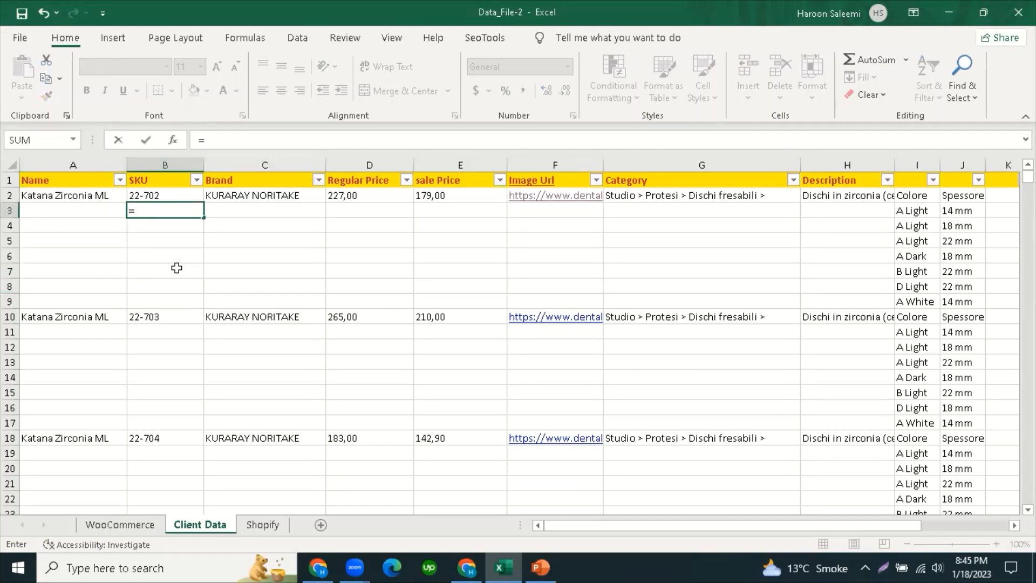
key(BackSpace)
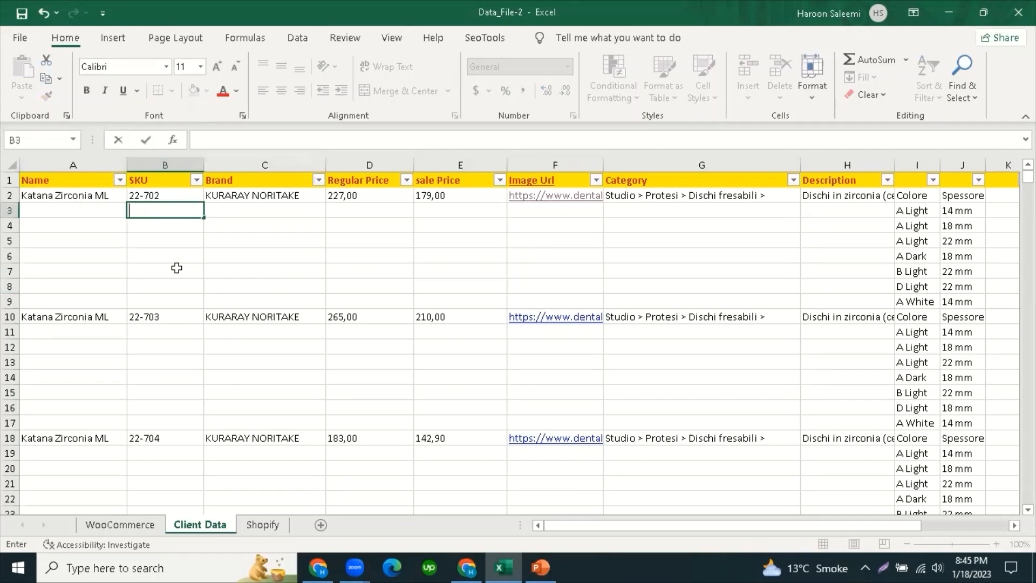
click(264, 246)
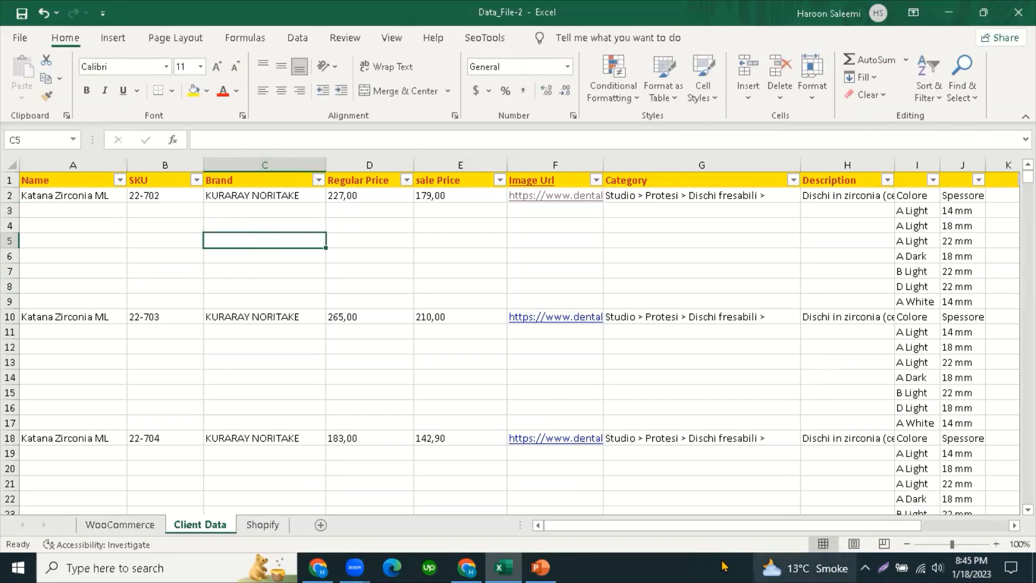
Step: Select all blank cells in the Client Data SKU column using Go To Special with the Blanks option
click(173, 161)
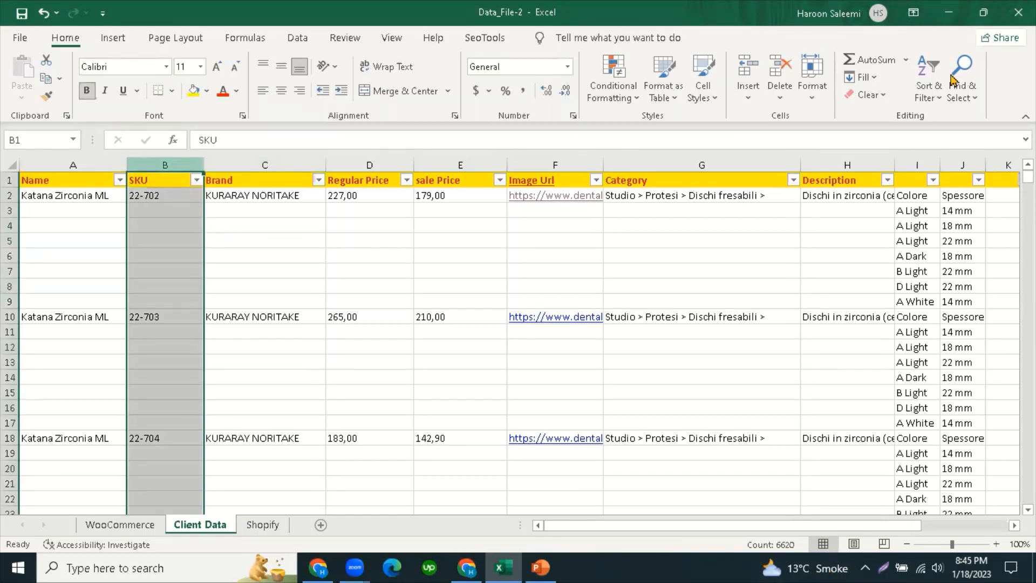
click(935, 101)
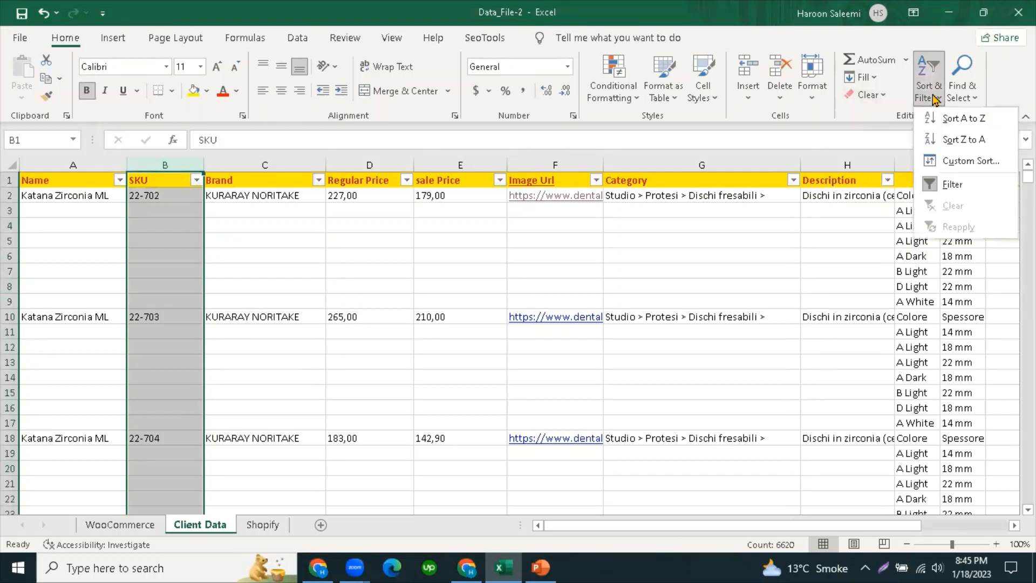
click(963, 96)
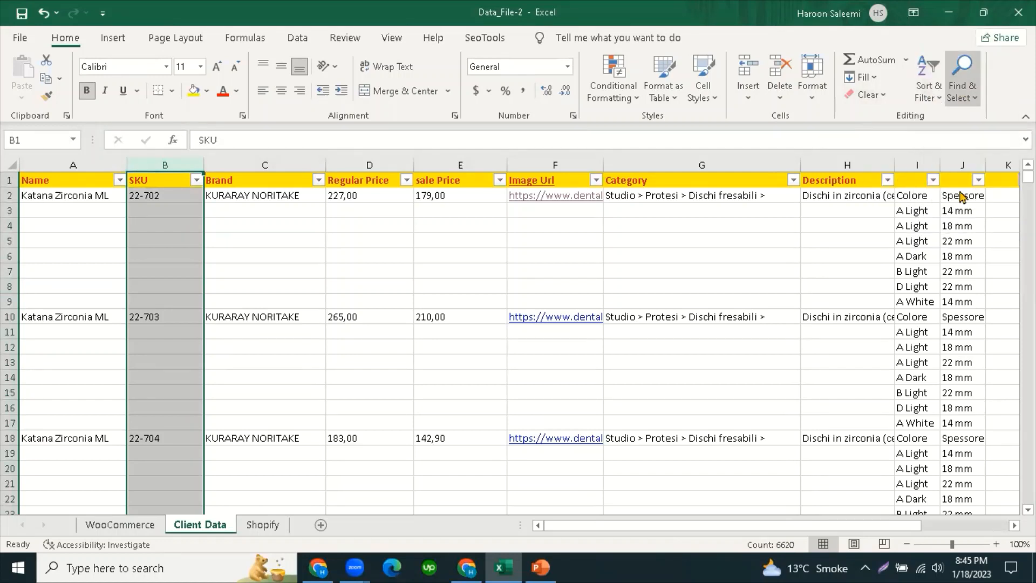
click(953, 183)
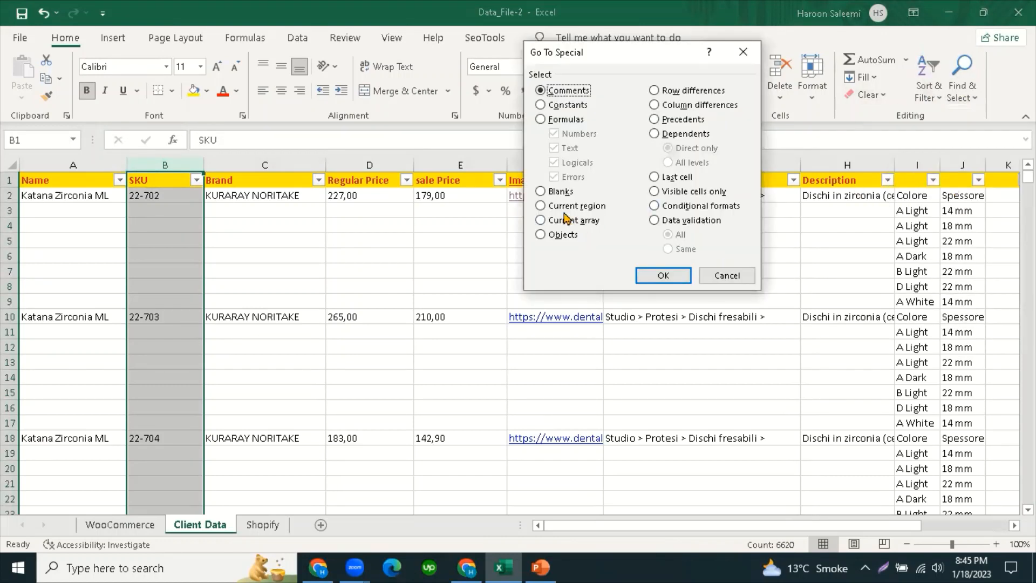
click(540, 191)
click(661, 276)
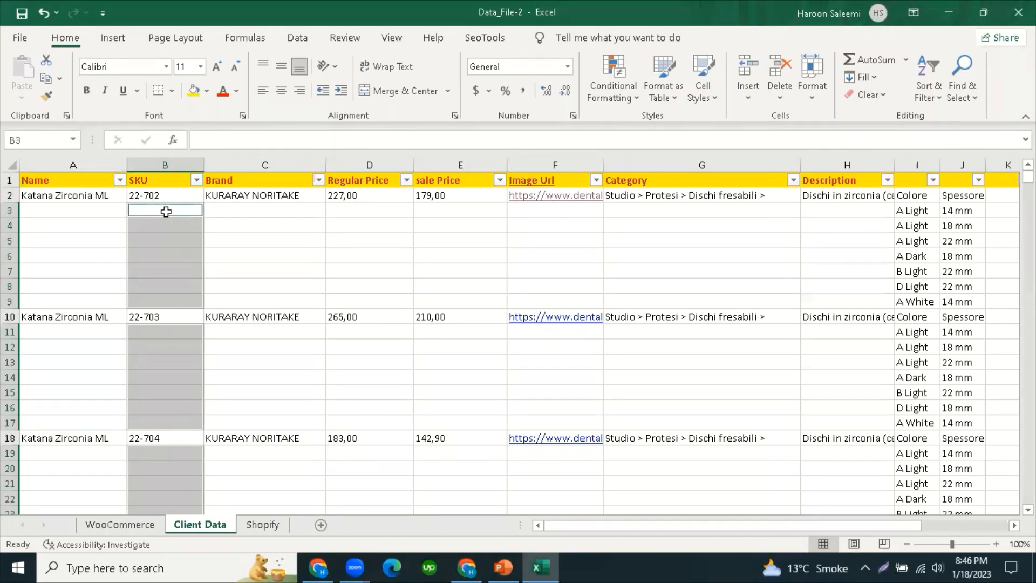
Step: Fill all selected blank SKU cells with the relative formula =B2 so each takes the SKU above, and check the rows
text(=)
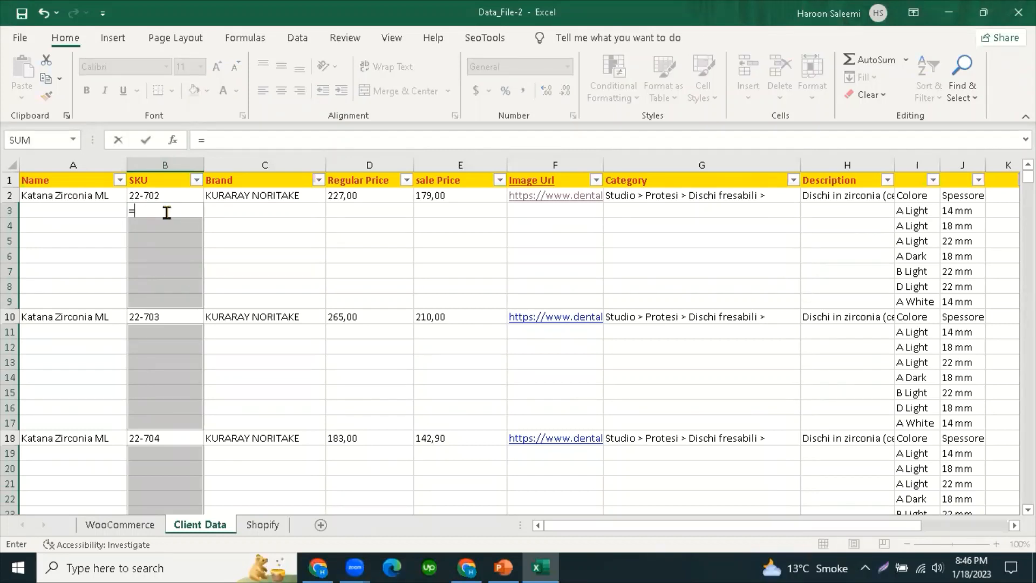
key(Up)
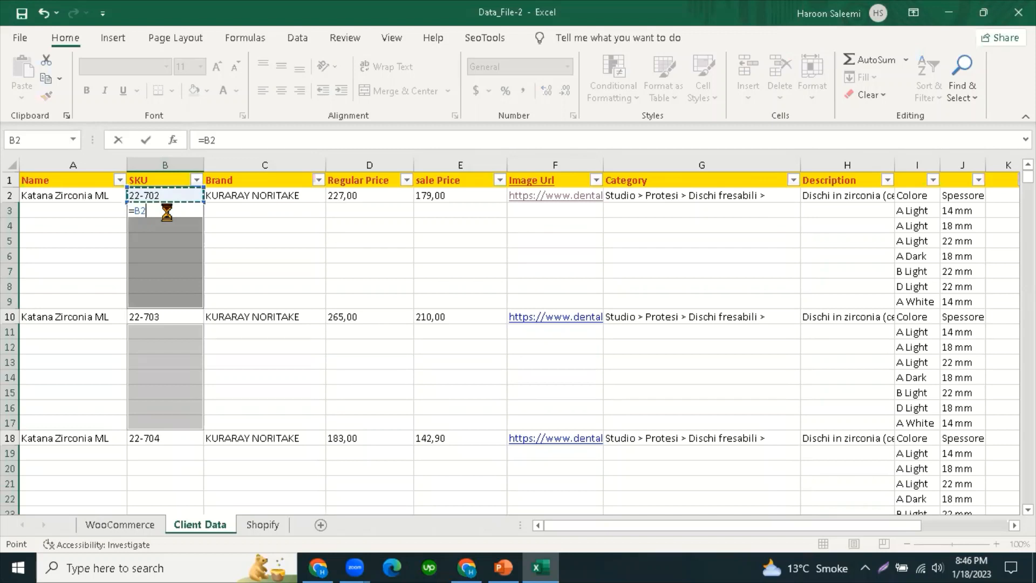
key(ctrl+Return)
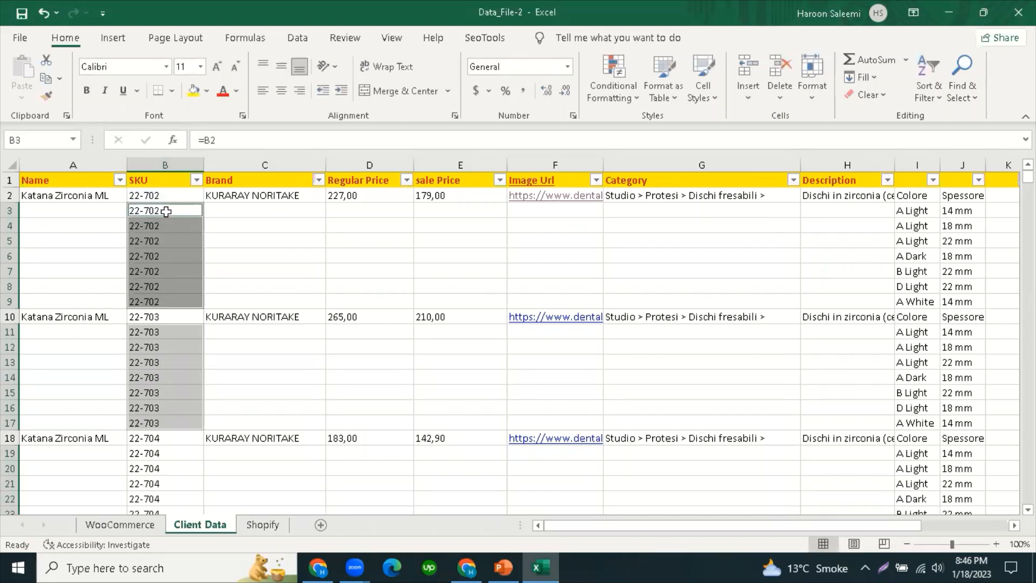
scroll(191, 238, down, 3)
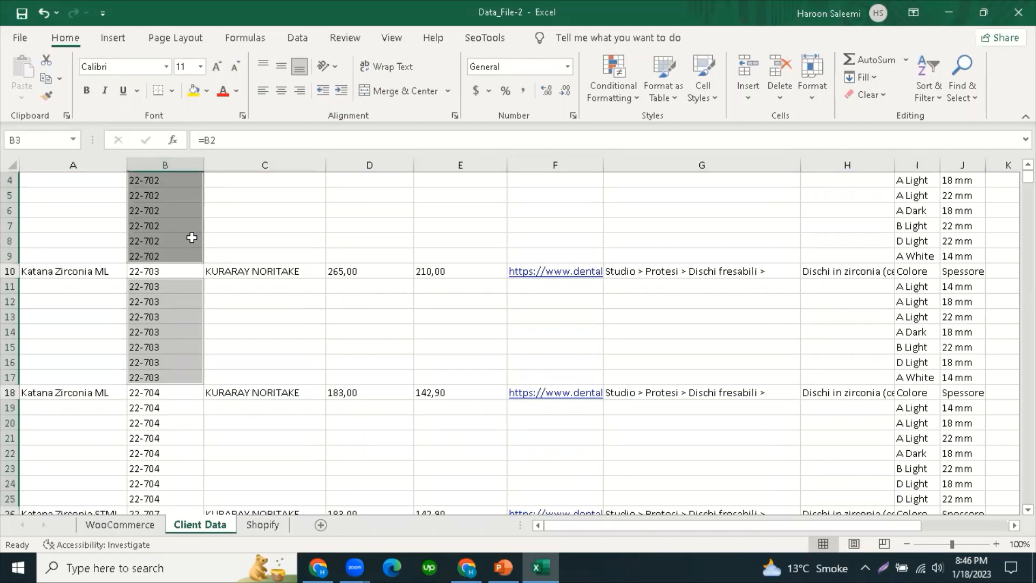
scroll(192, 238, up, 3)
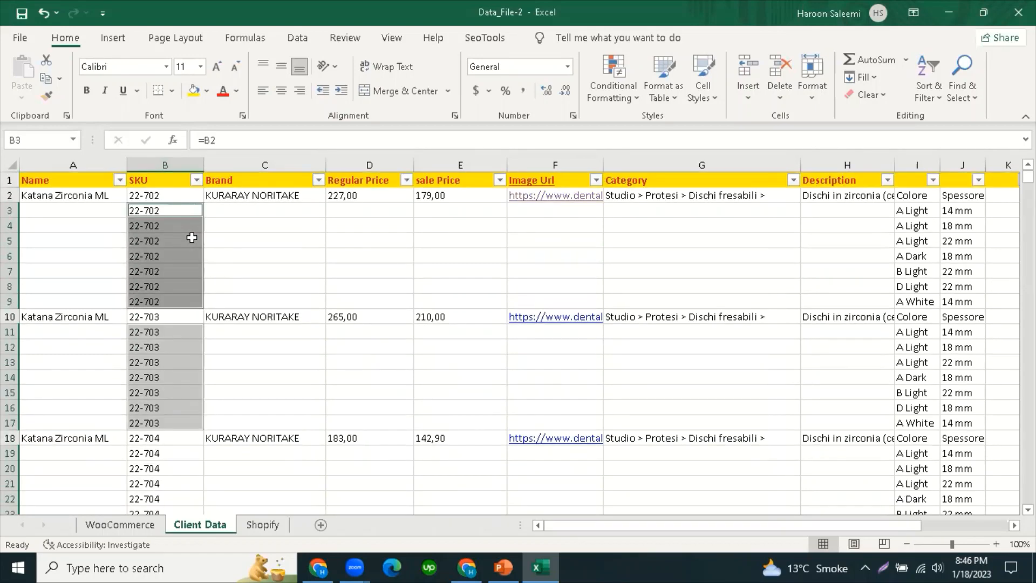
scroll(222, 218, down, 3)
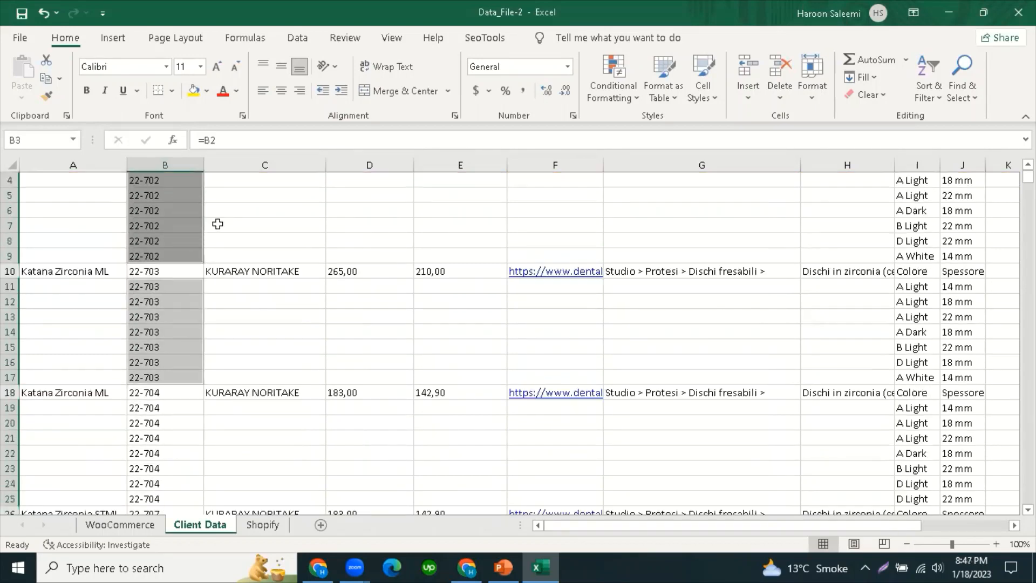
Step: Examine the filled SKU column in Client Data, checking the formulas behind cells under several products
scroll(193, 402, down, 9)
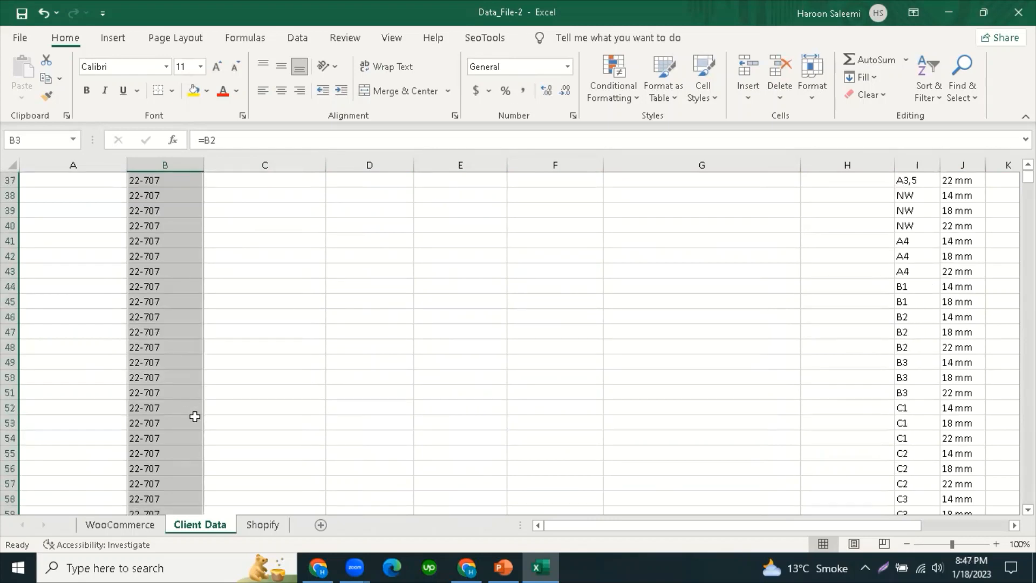
scroll(194, 416, up, 2)
scroll(195, 416, up, 10)
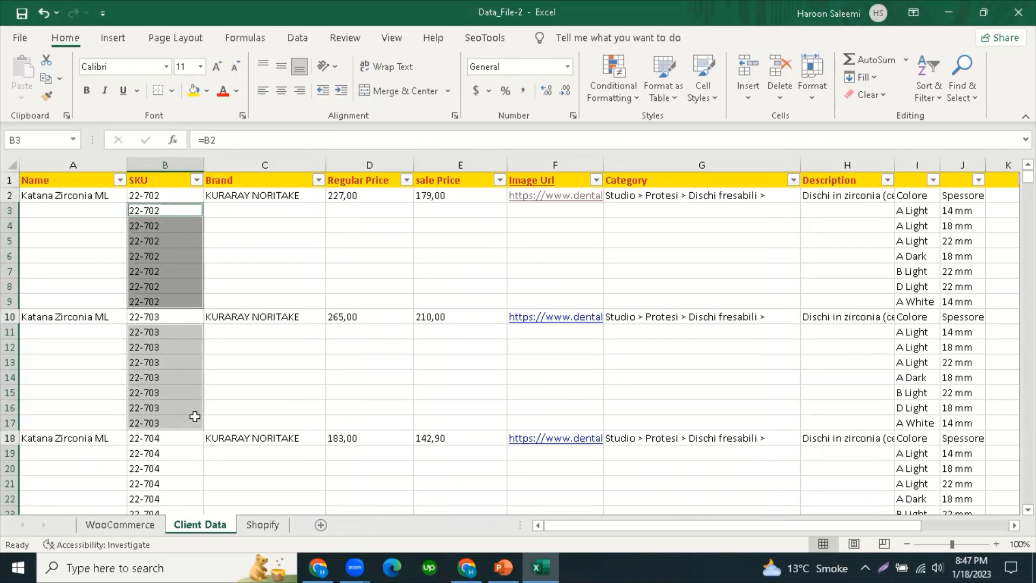
click(246, 224)
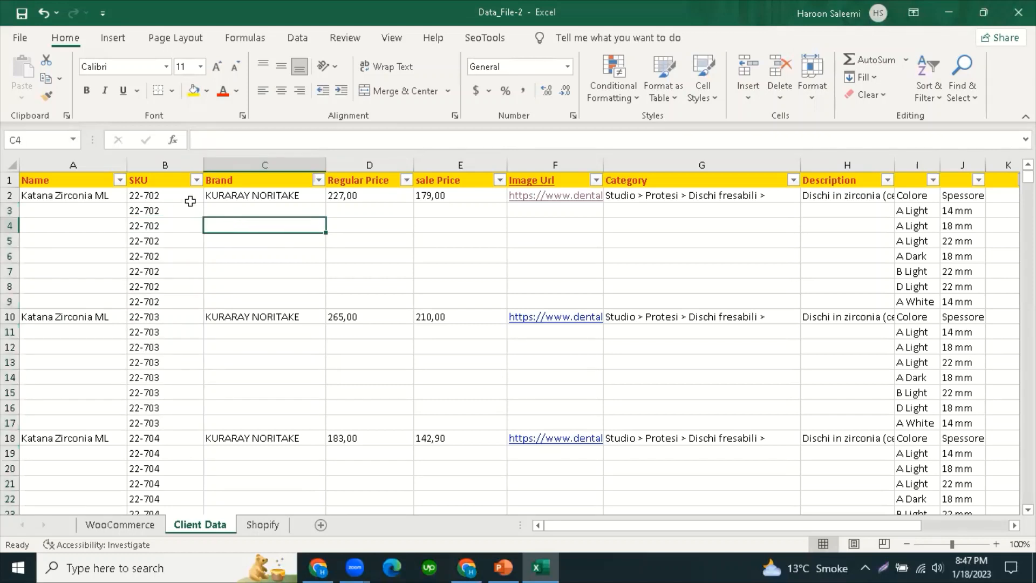
click(159, 163)
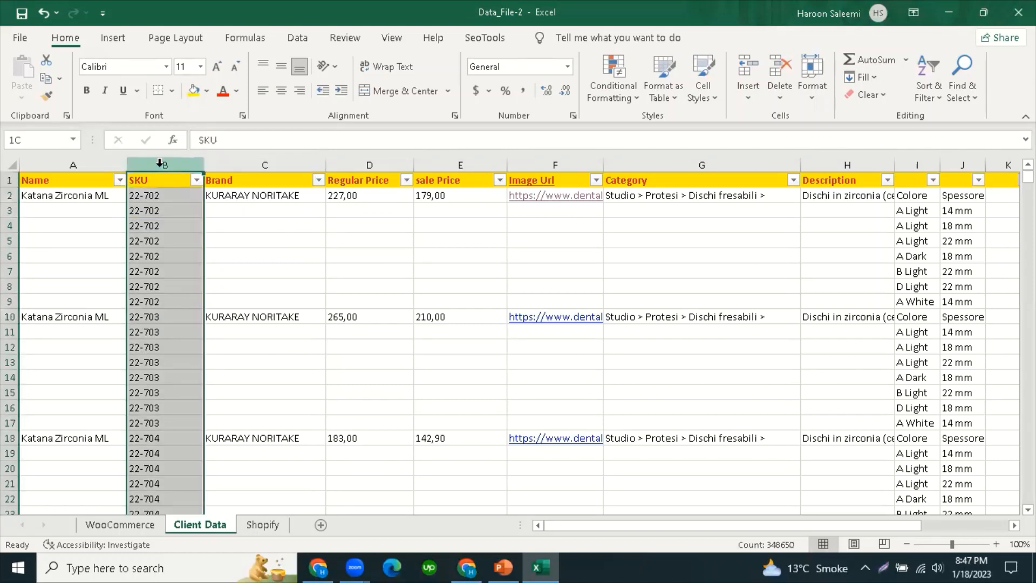
click(160, 208)
click(157, 241)
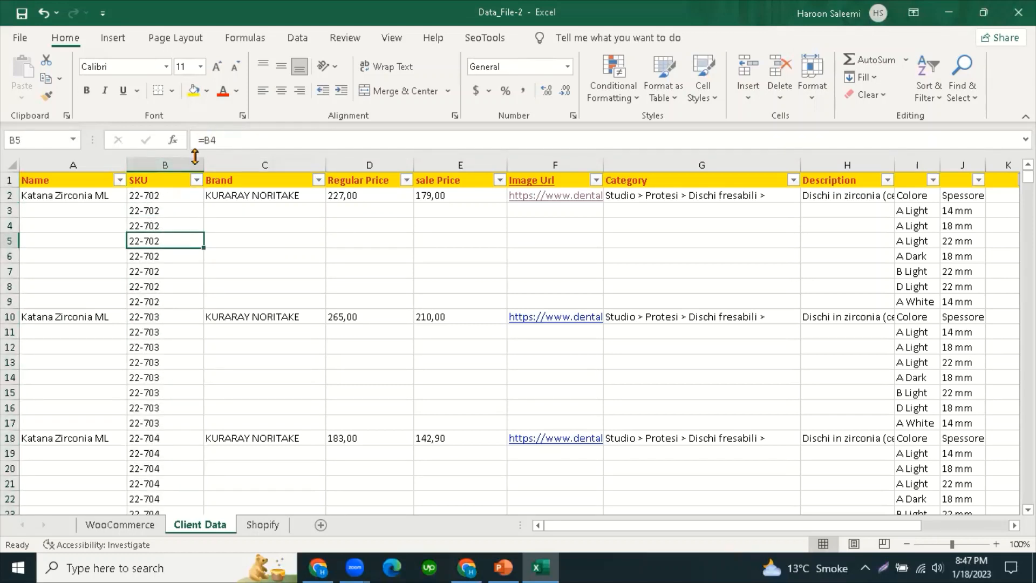
click(150, 372)
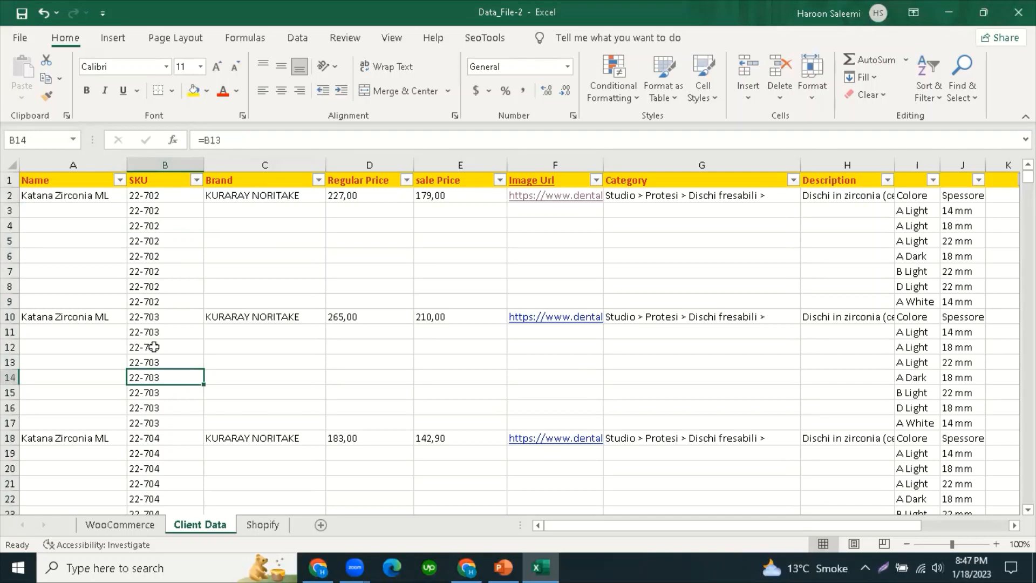
click(149, 244)
click(151, 212)
click(150, 380)
click(152, 454)
click(146, 394)
click(151, 348)
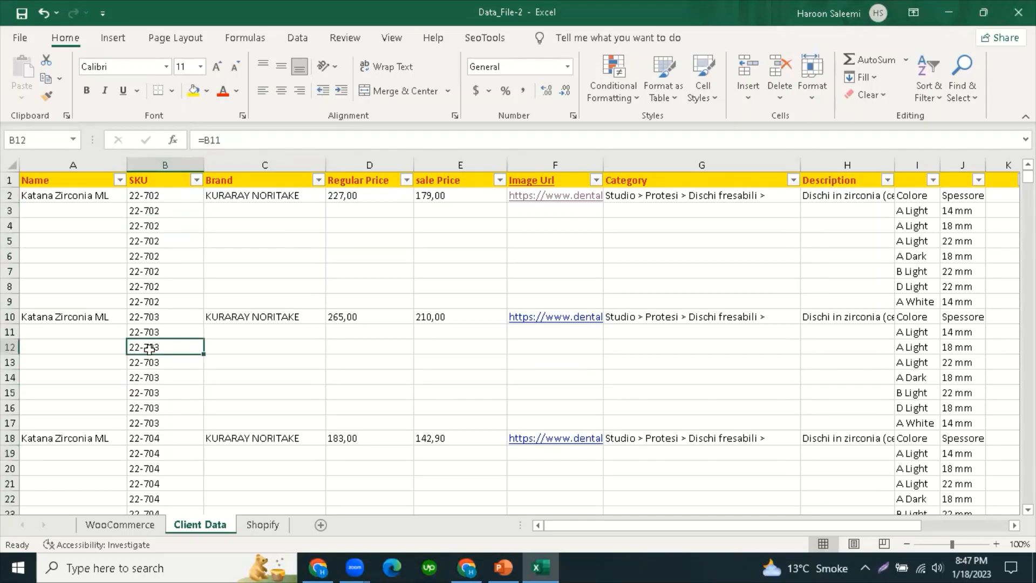
Step: Replace the formulas in the Client Data SKU column with static values by copying column B and pasting it as values, and check several cells
click(160, 164)
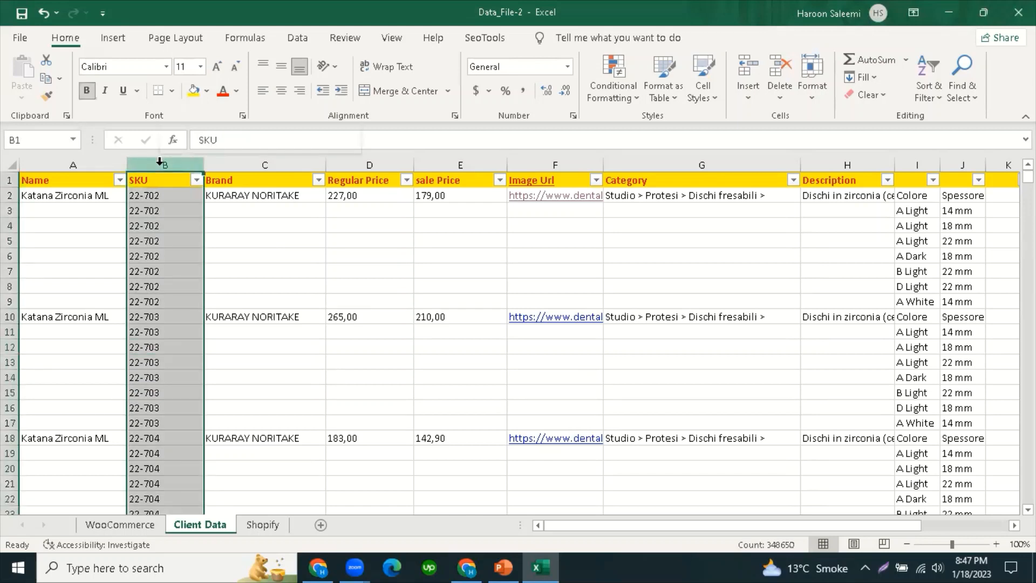
right_click(162, 165)
click(200, 198)
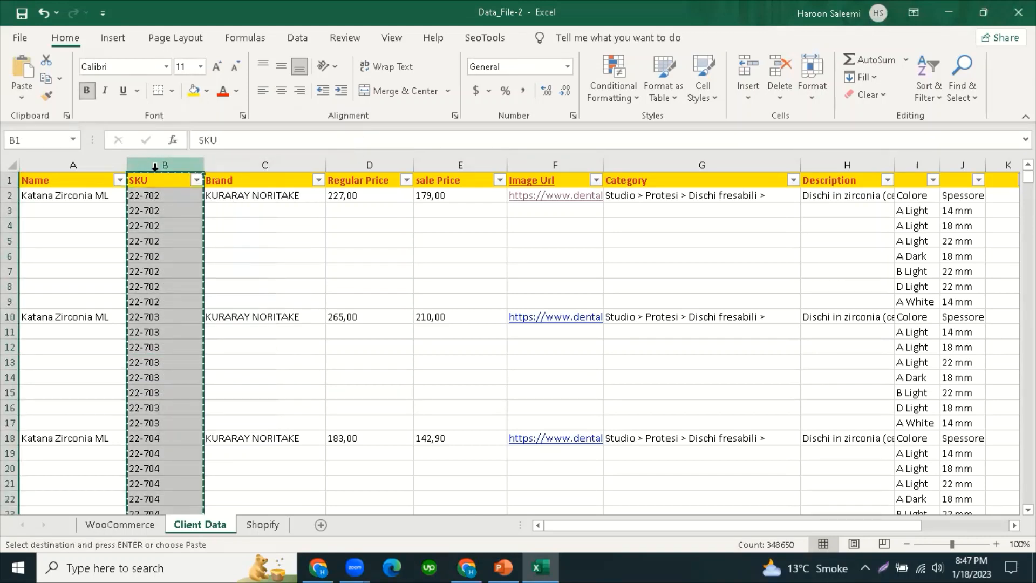
right_click(211, 226)
click(207, 242)
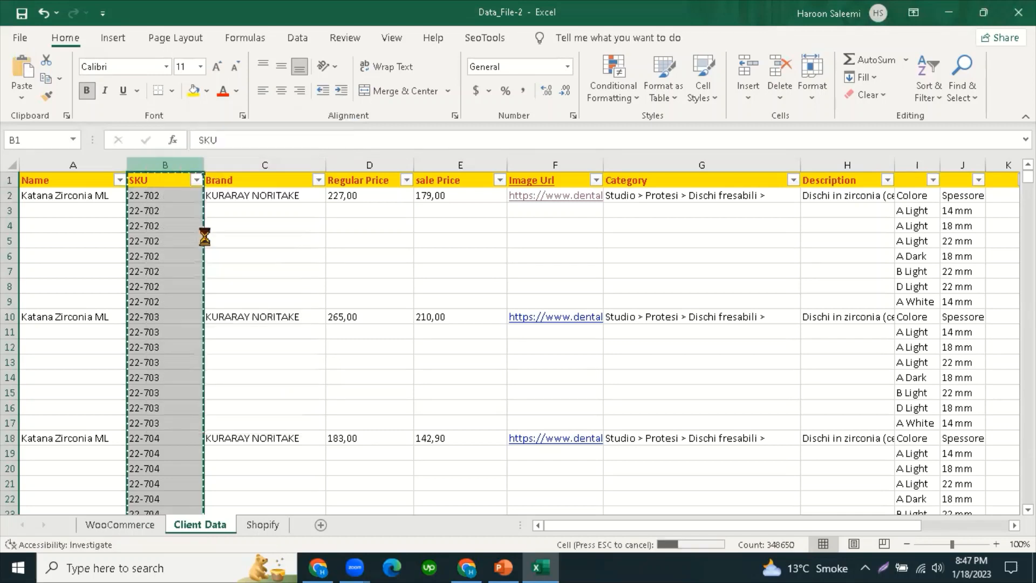
click(233, 255)
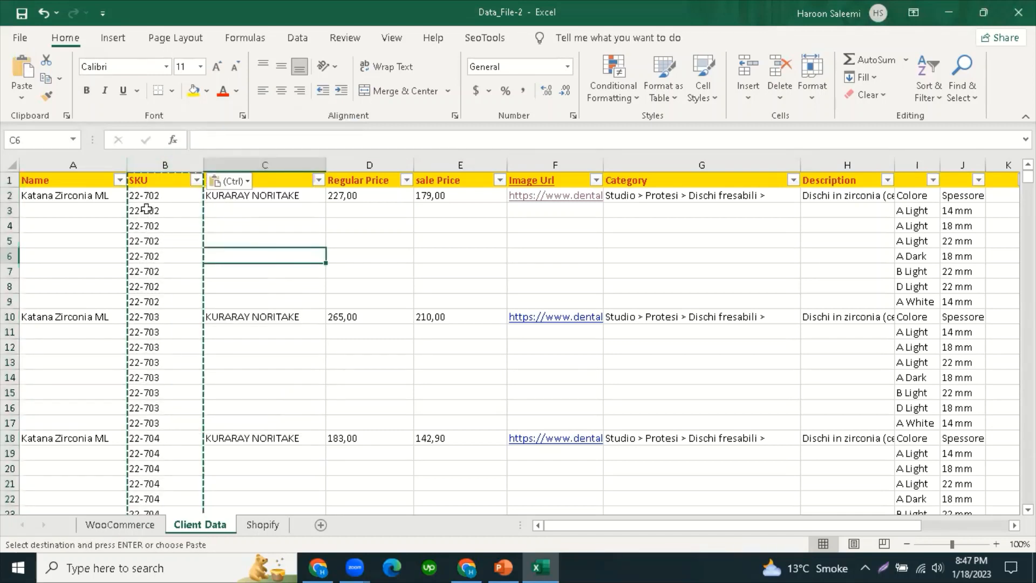
click(148, 198)
click(156, 239)
click(164, 211)
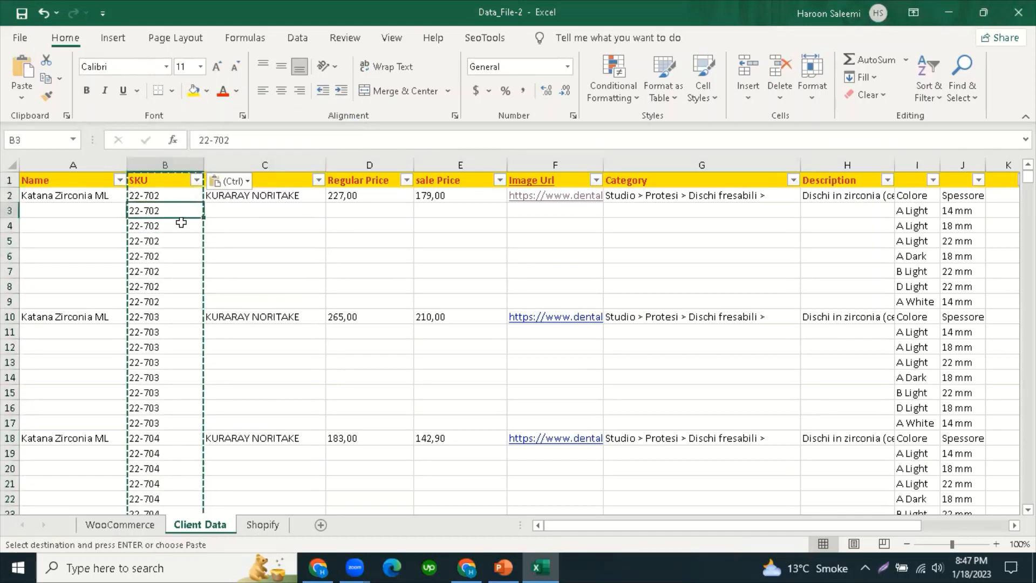
click(170, 195)
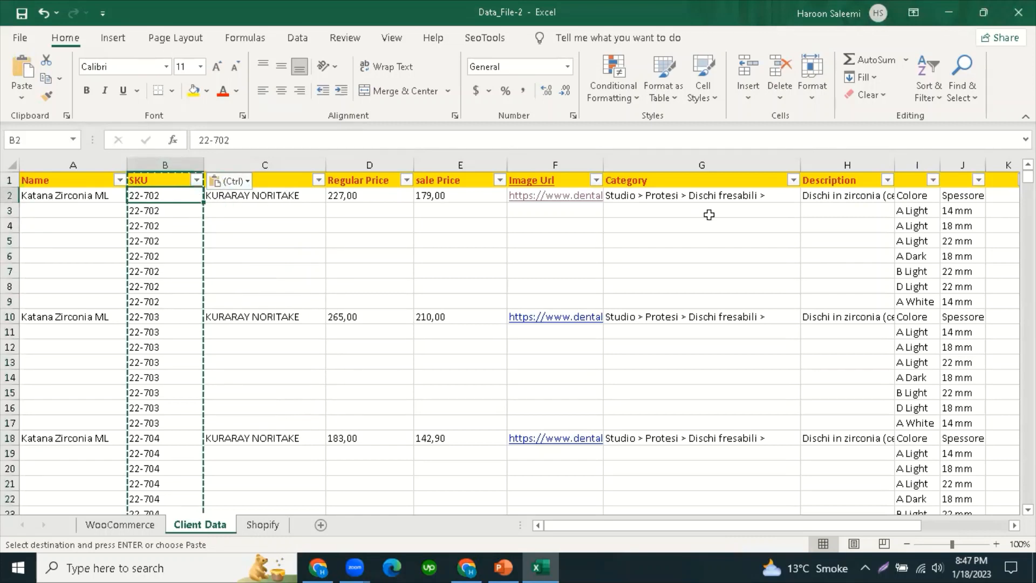
click(168, 210)
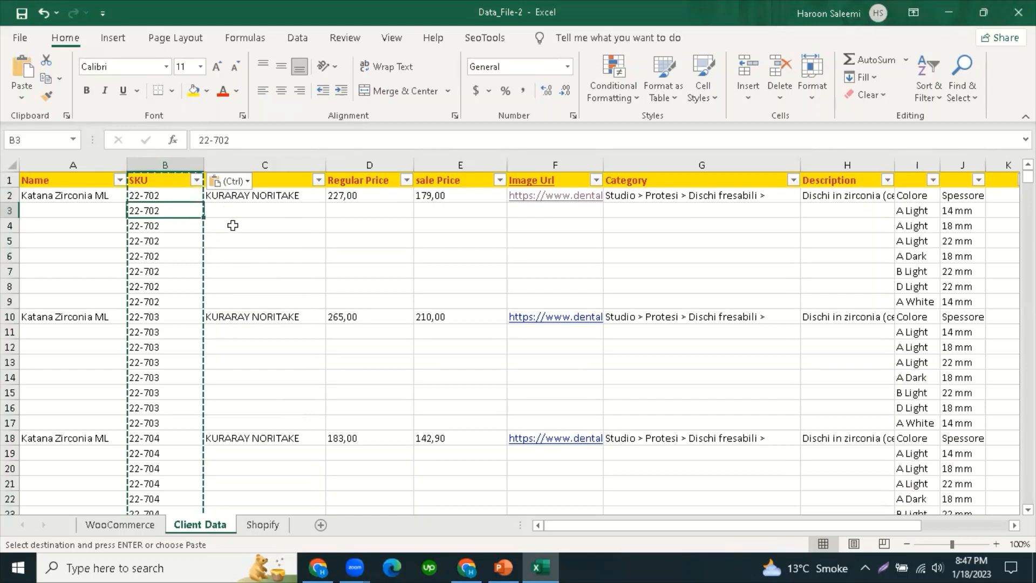
Step: Insert a blank column between the SKU and Brand columns in Client Data
click(244, 212)
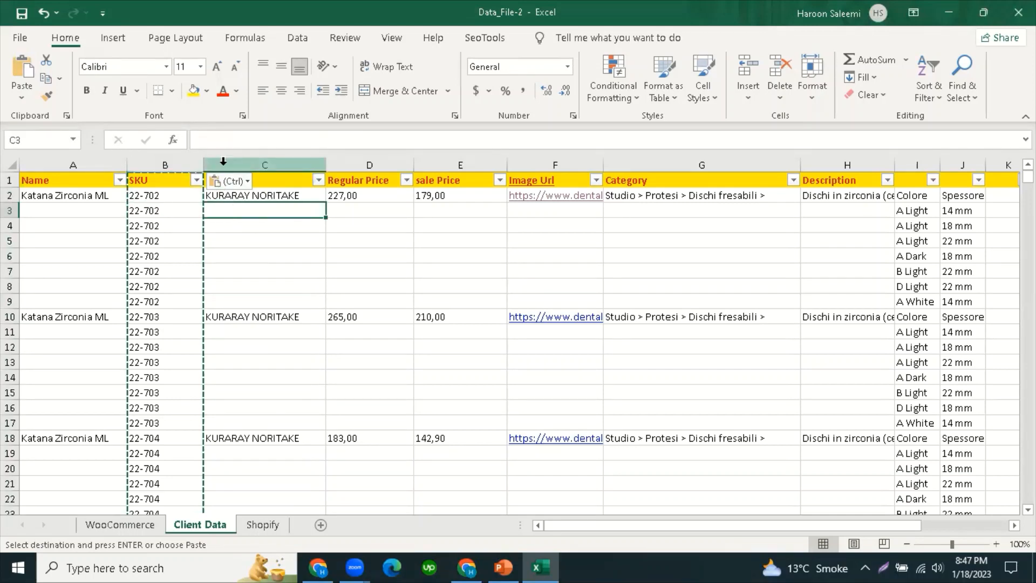
click(223, 162)
right_click(225, 166)
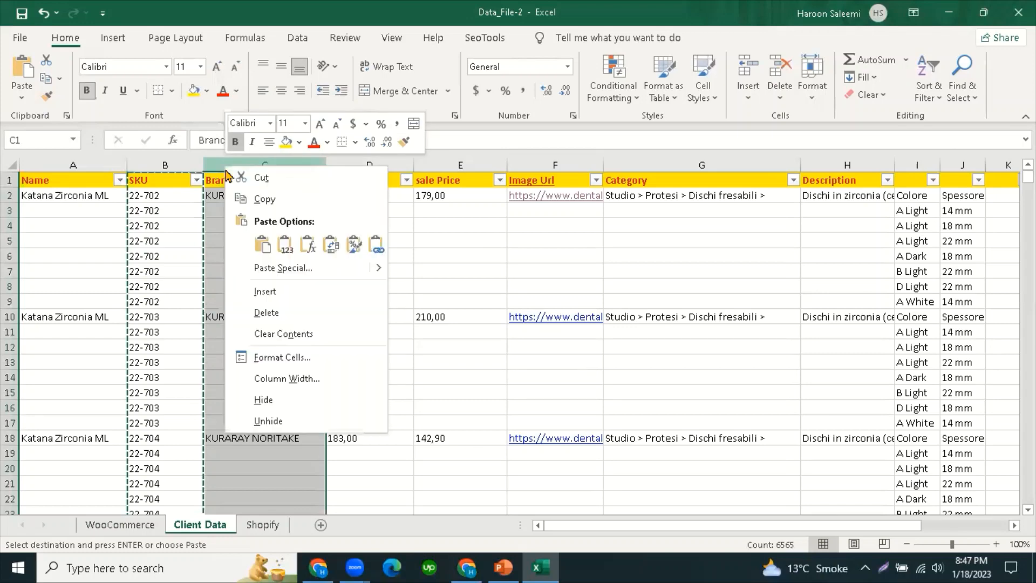
key(Escape)
key(Escape)
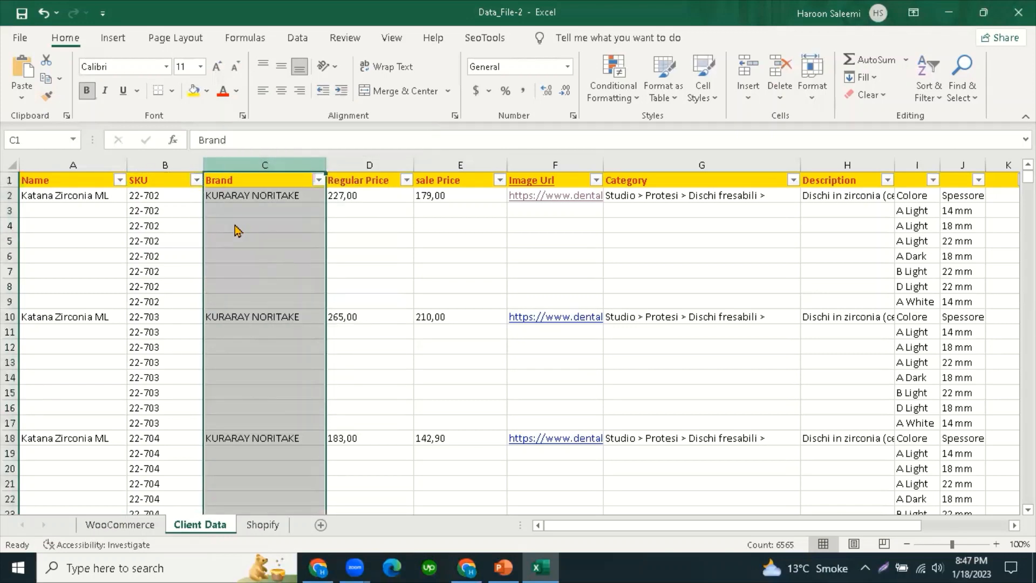
key(ctrl+shift+plus)
click(231, 222)
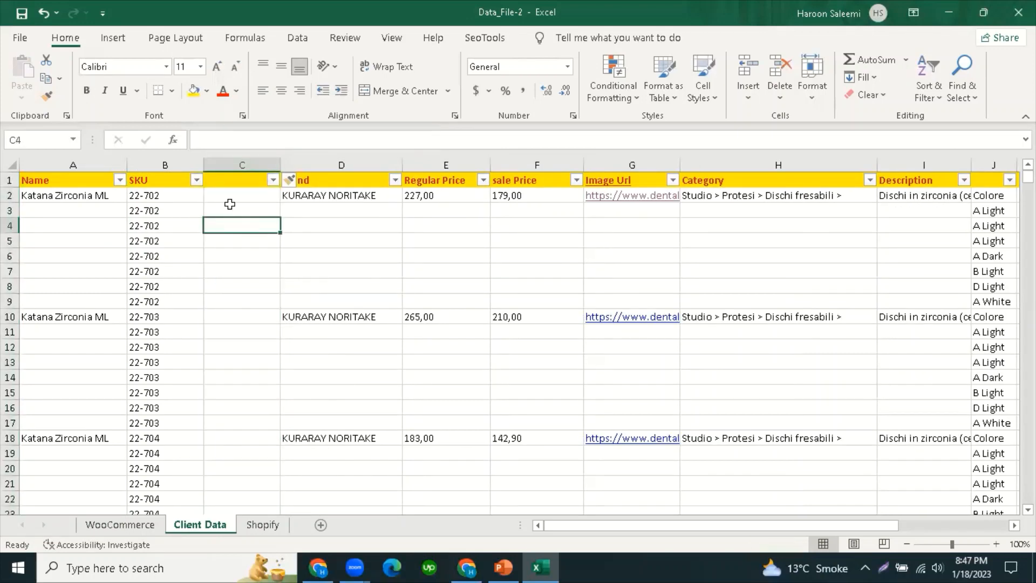
Step: Enter the formula =B2&"-"&J3&"-"&K3 in C2 to join the SKU with the first variation's colour and thickness
click(229, 199)
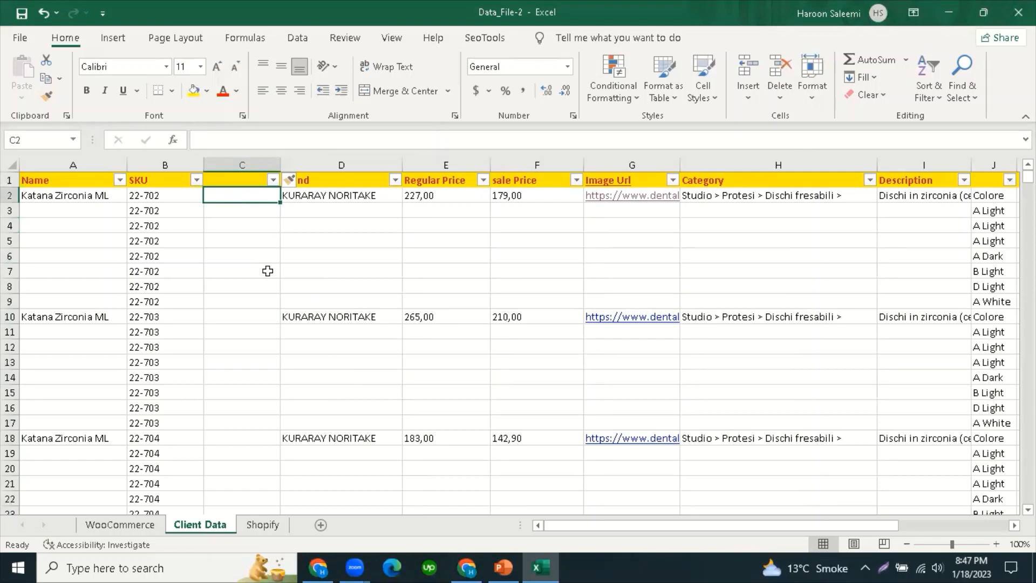
text(=)
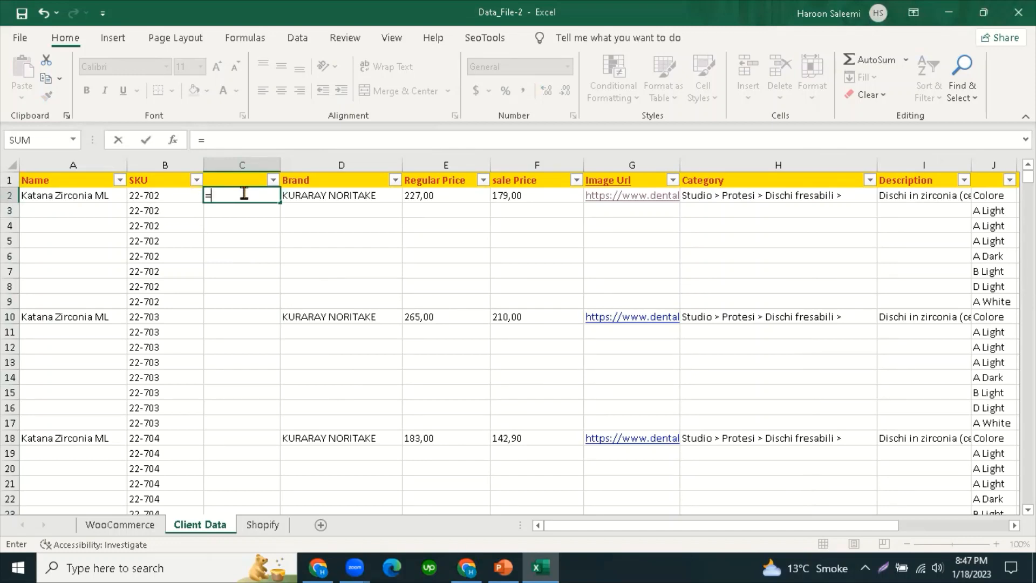
click(146, 196)
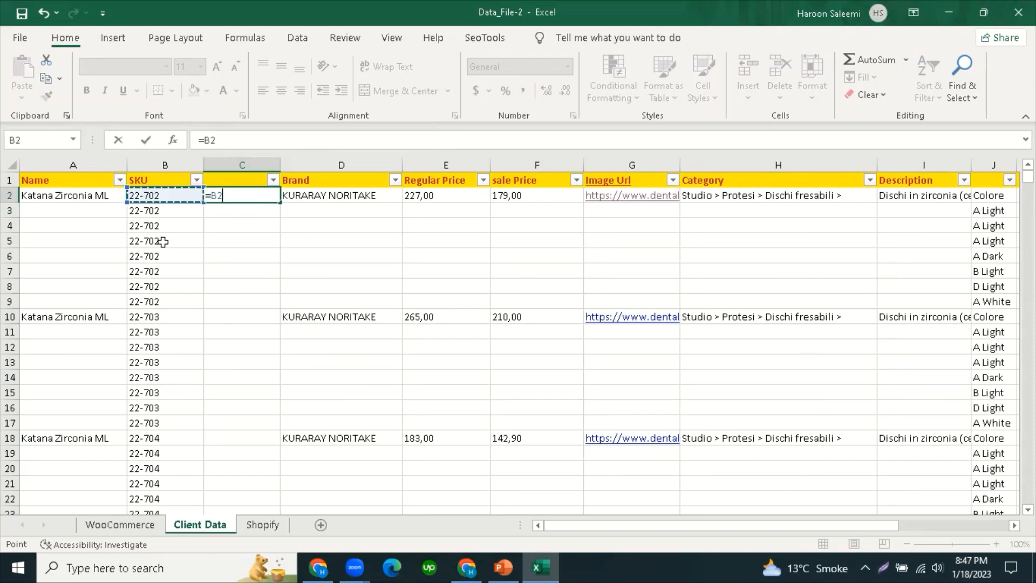
text(&"-"&)
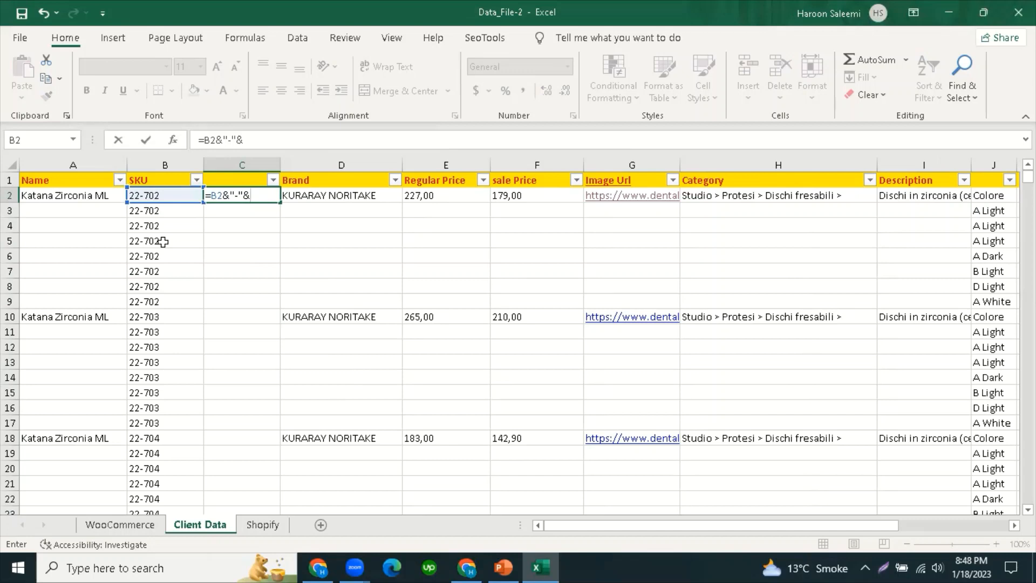
click(983, 212)
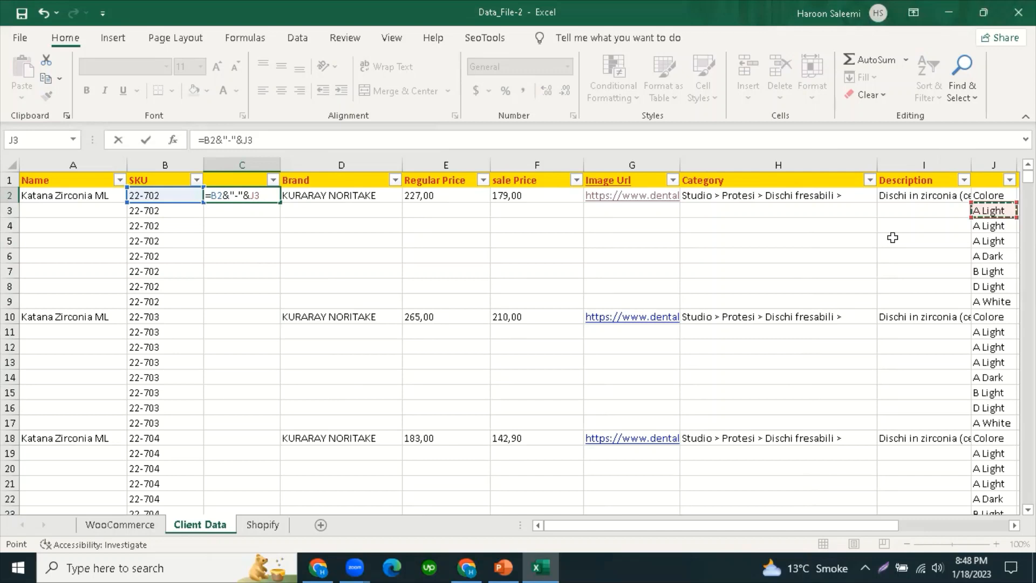
text(&)
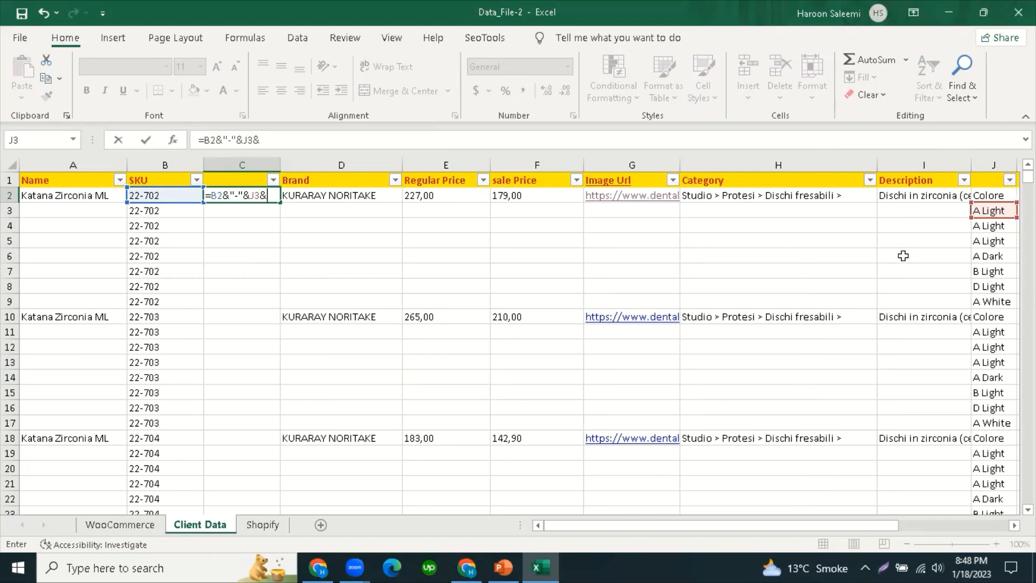
text("-")
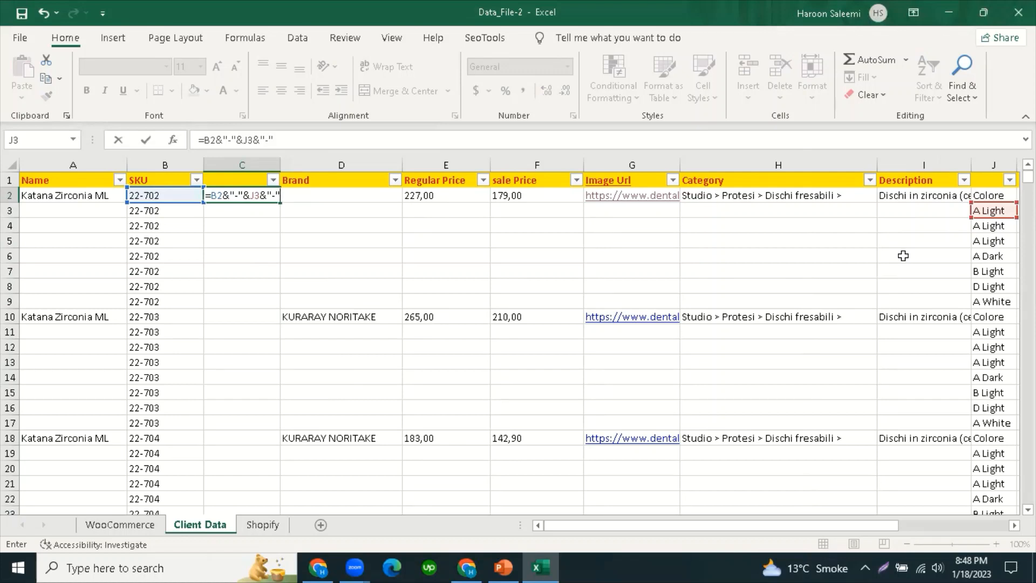
text(&)
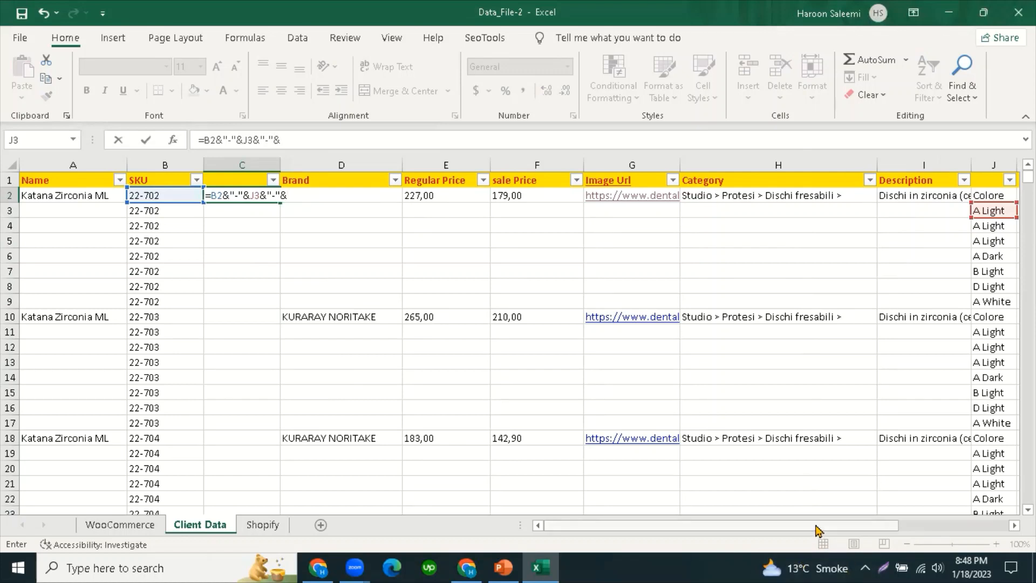
drag(819, 530, 880, 534)
click(857, 209)
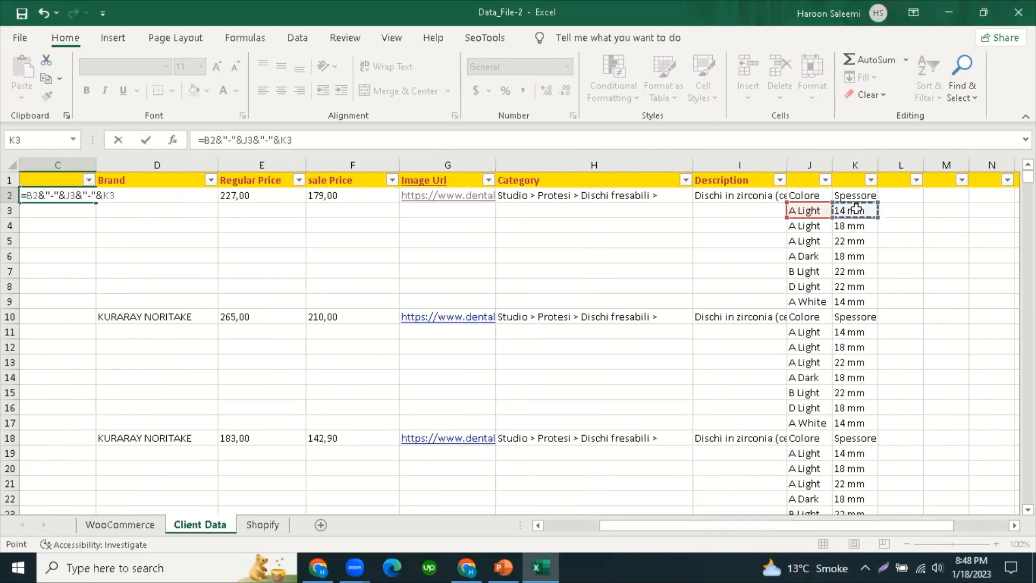
key(Return)
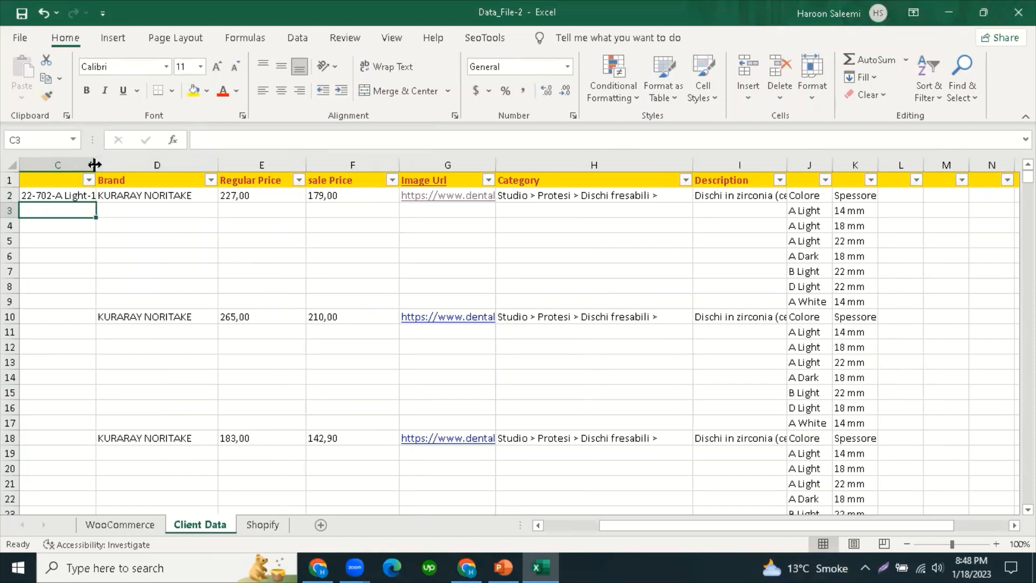
Step: Widen column C to fit the combined SKU and fill the C2 formula down through all product rows
drag(96, 161, 128, 162)
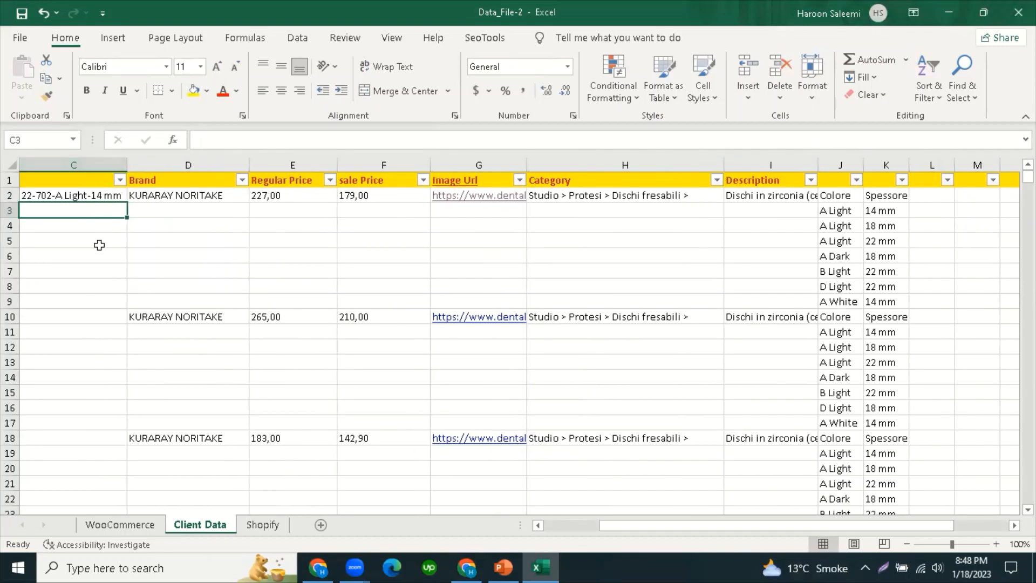
click(76, 273)
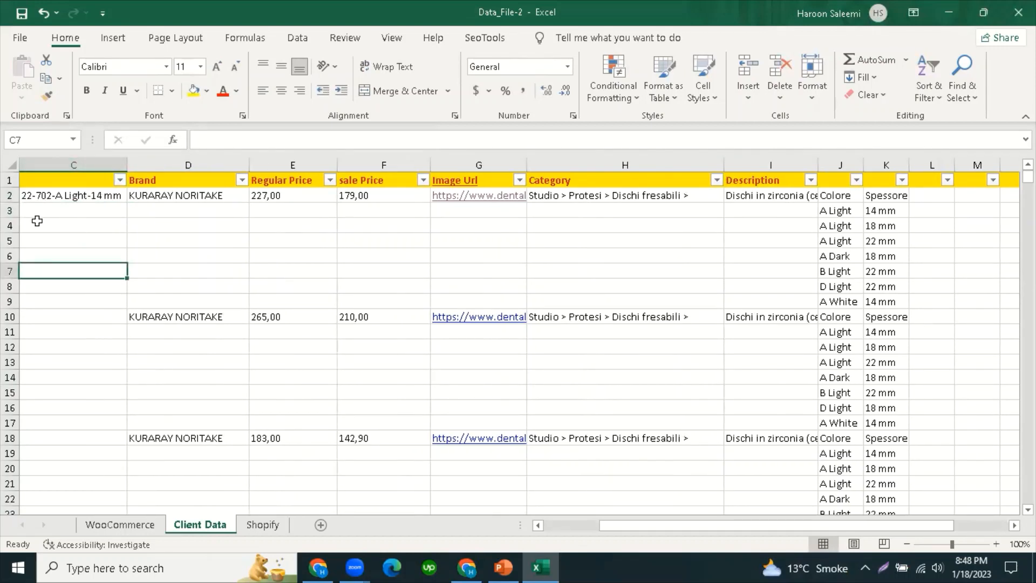
drag(849, 529, 793, 527)
click(255, 196)
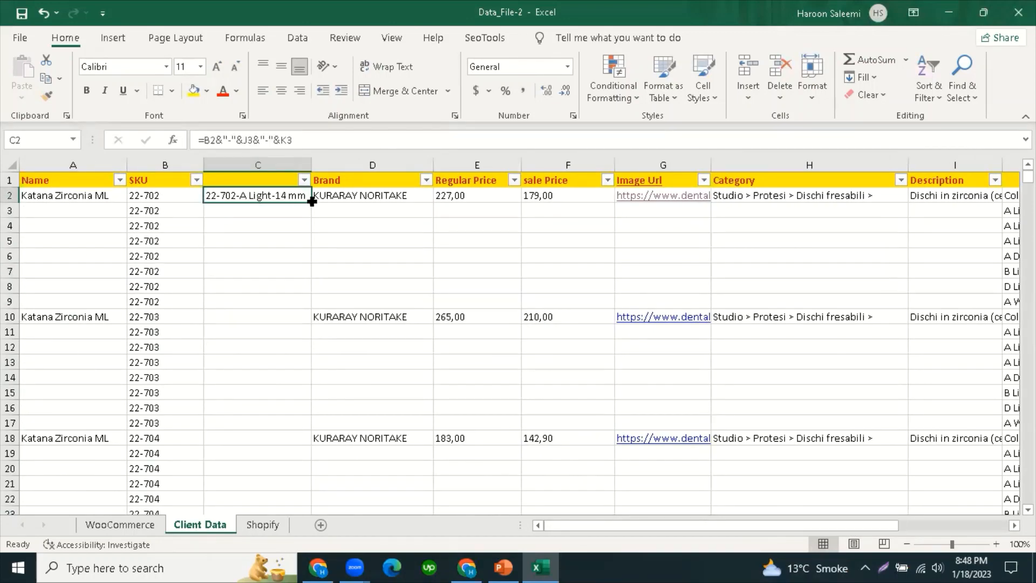
click(257, 166)
click(245, 243)
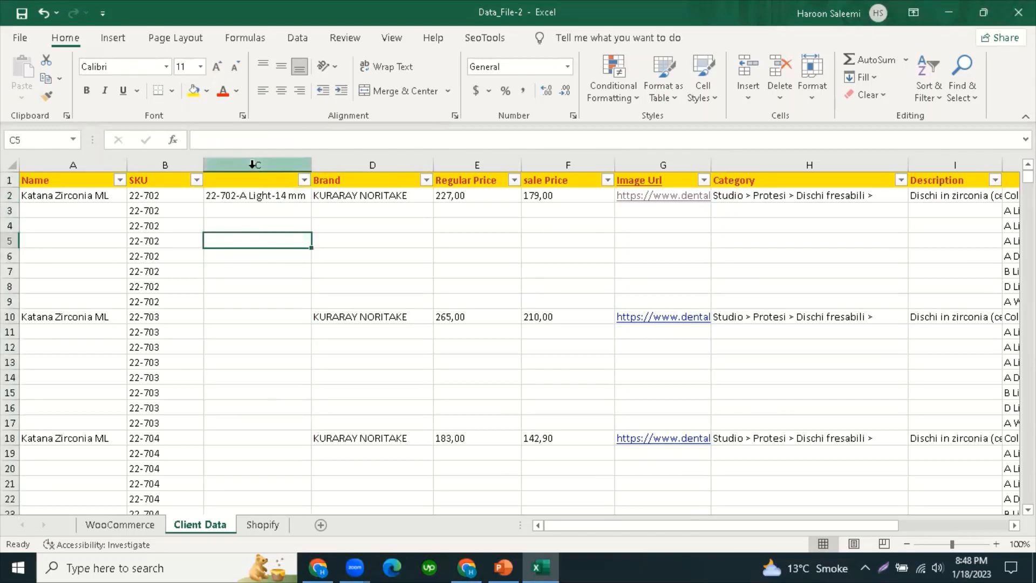
click(252, 165)
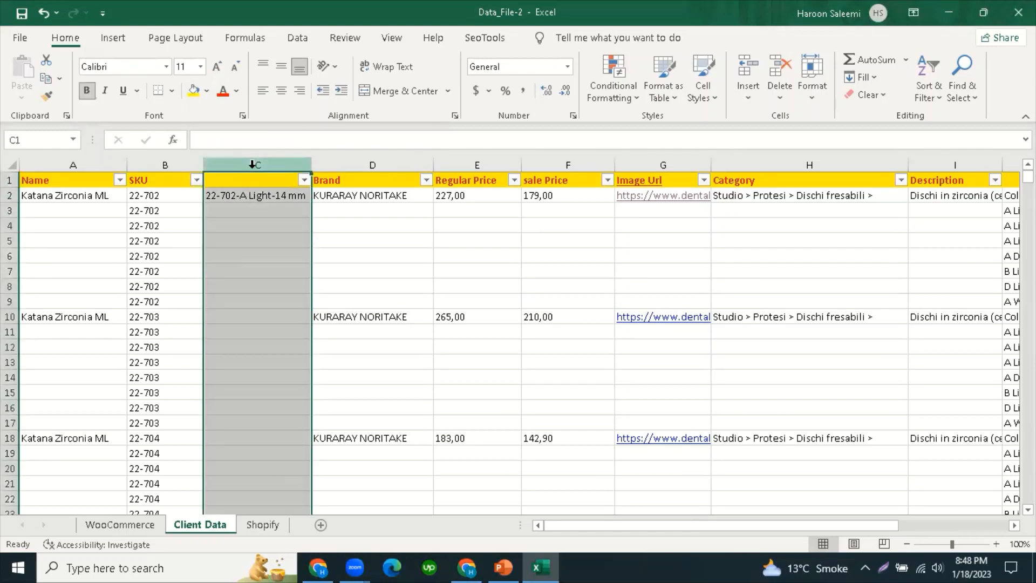
click(260, 199)
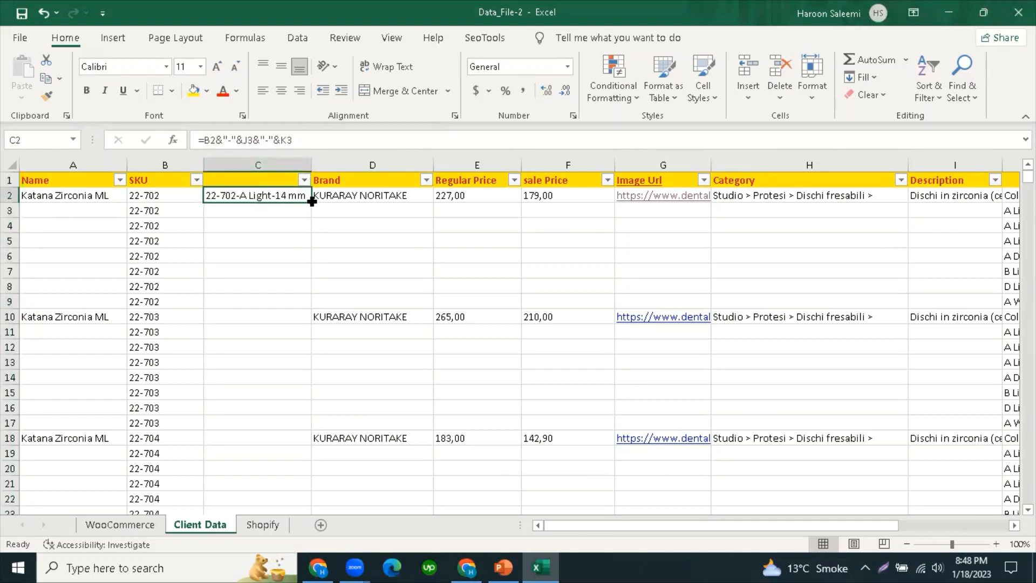
double_click(312, 200)
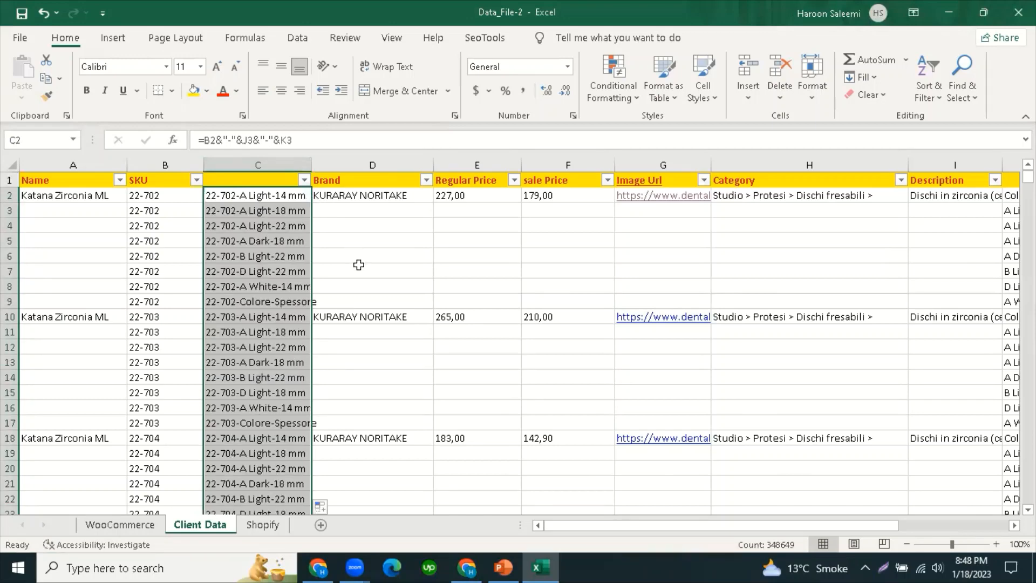
Step: Review the combined variation SKUs in column C of Client Data across the different products
click(343, 242)
scroll(286, 324, down, 8)
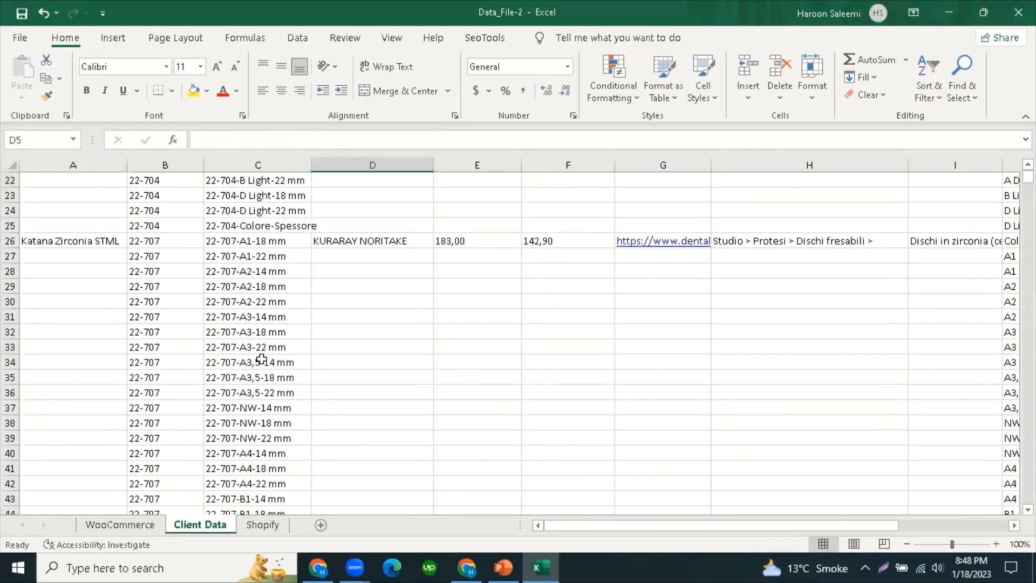
scroll(262, 366, down, 20)
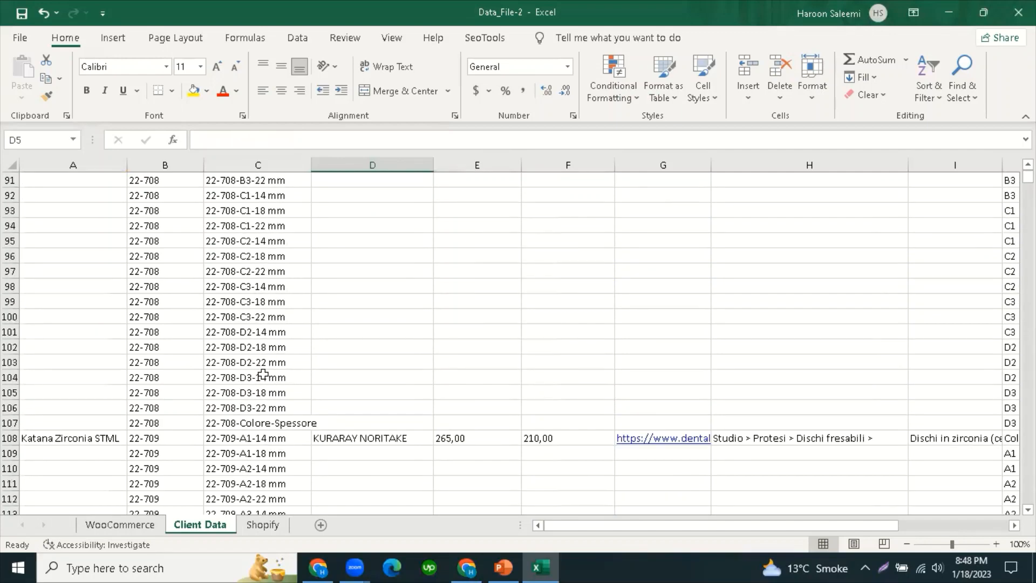
scroll(263, 377, down, 7)
scroll(263, 375, up, 20)
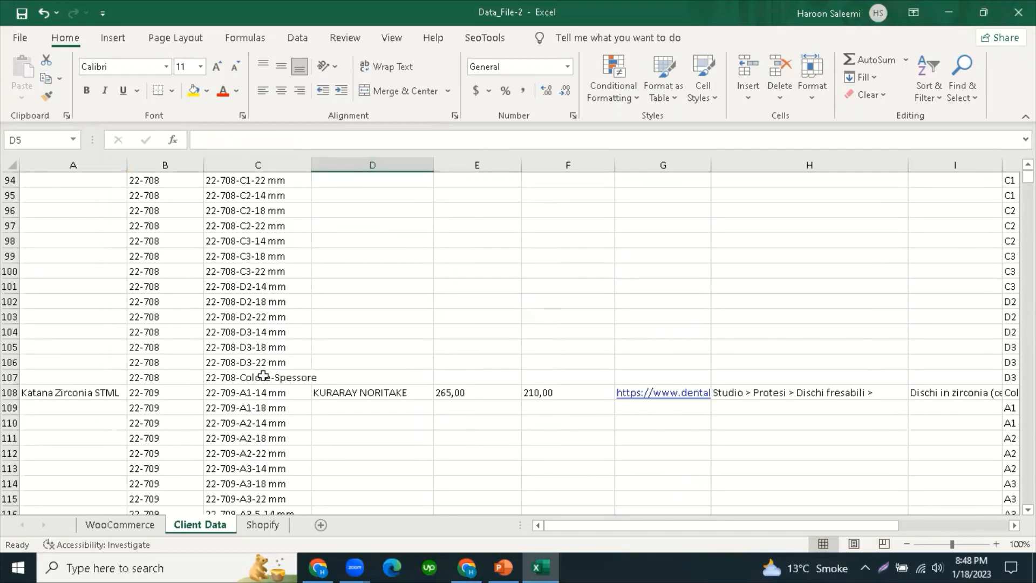
scroll(263, 375, up, 20)
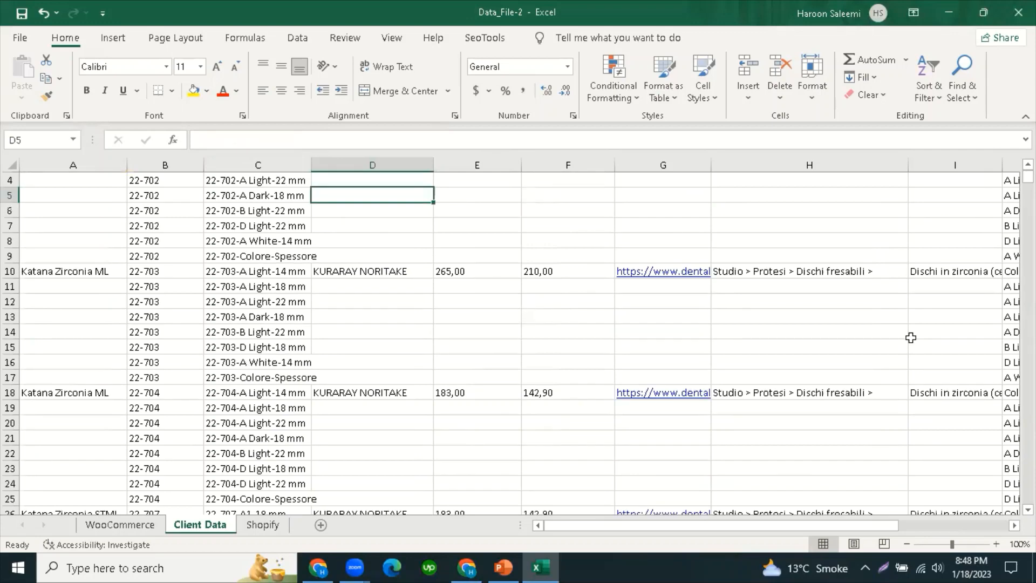
Step: Check the Colore and Spessore columns, and compare the base SKUs with the column C formulas in the first product's rows
drag(806, 527, 887, 526)
click(736, 163)
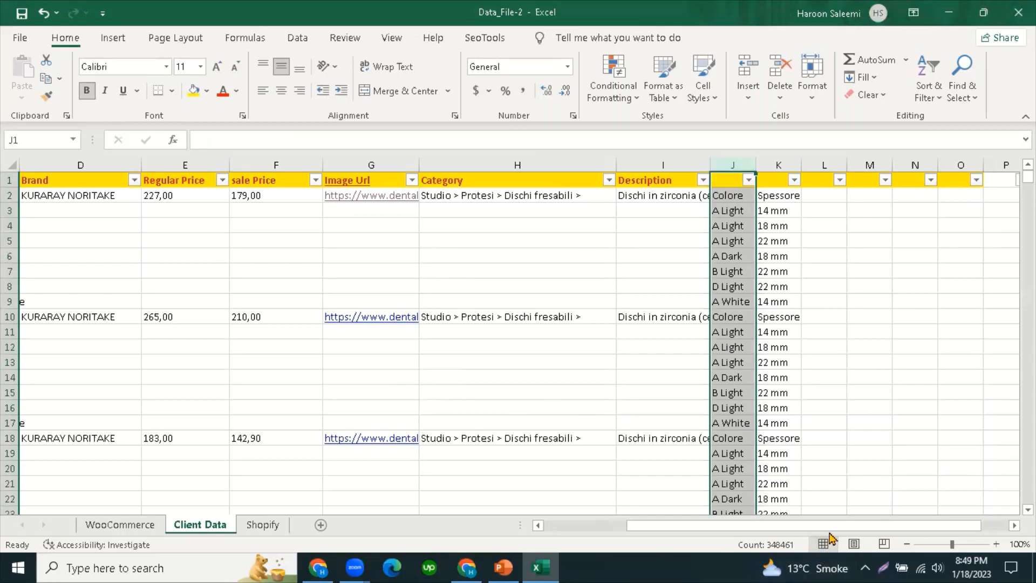
drag(832, 526, 667, 539)
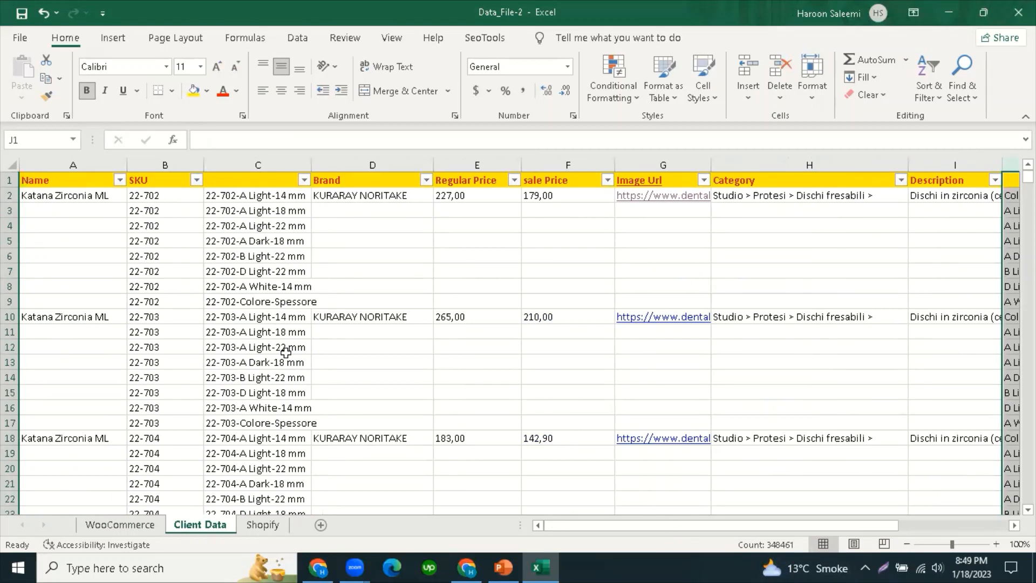
click(159, 215)
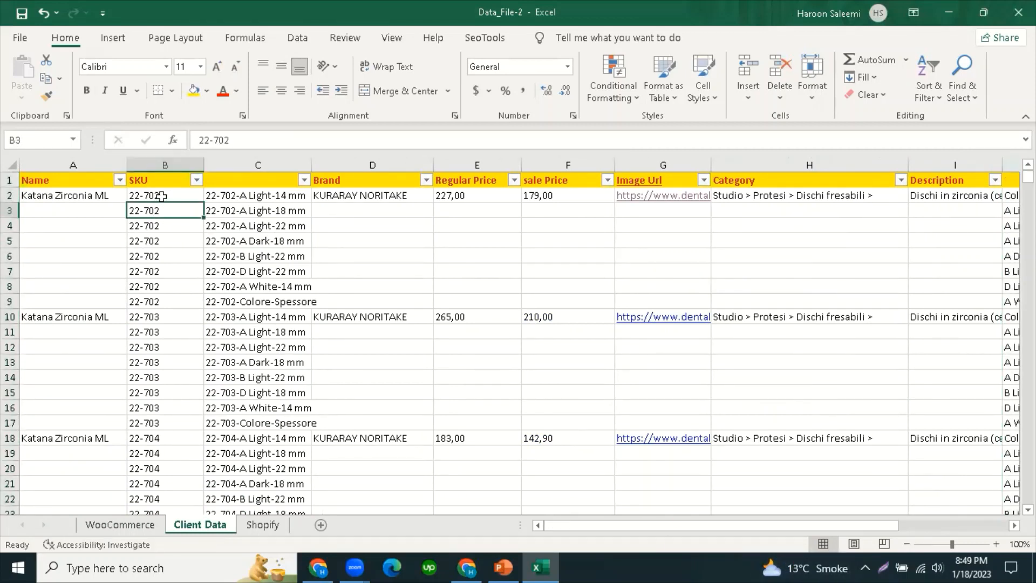
click(257, 199)
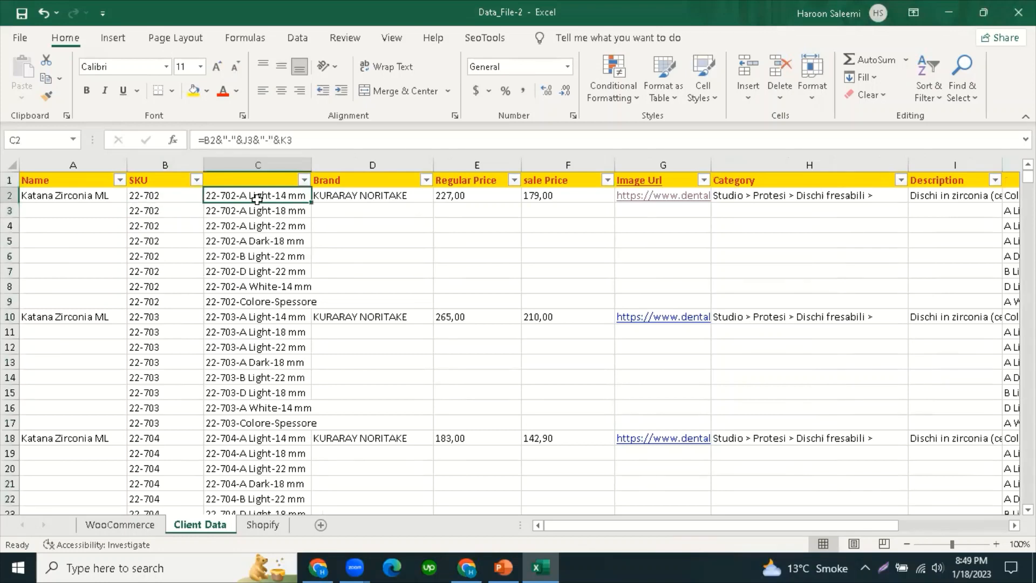
click(265, 242)
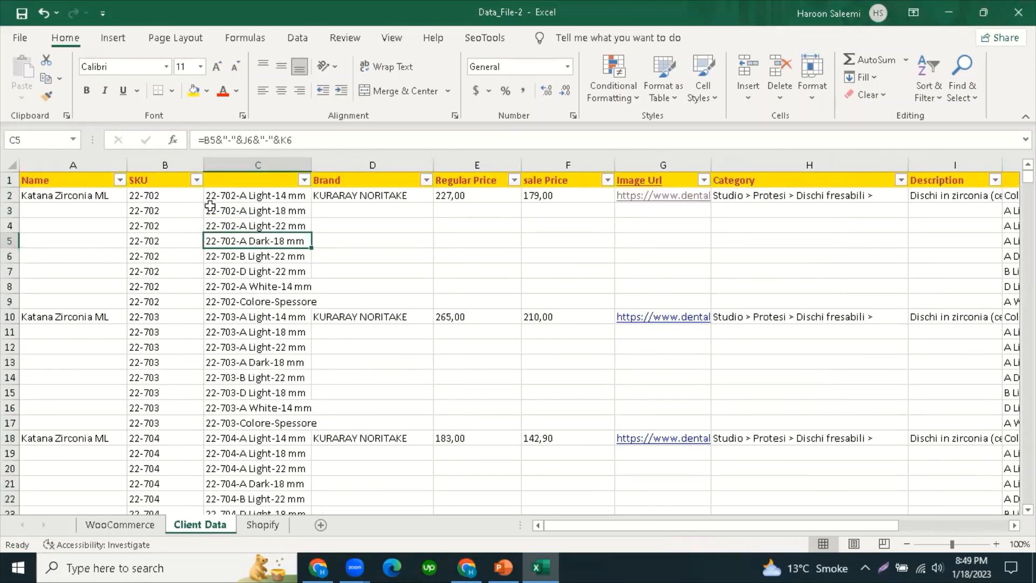
click(152, 210)
click(225, 210)
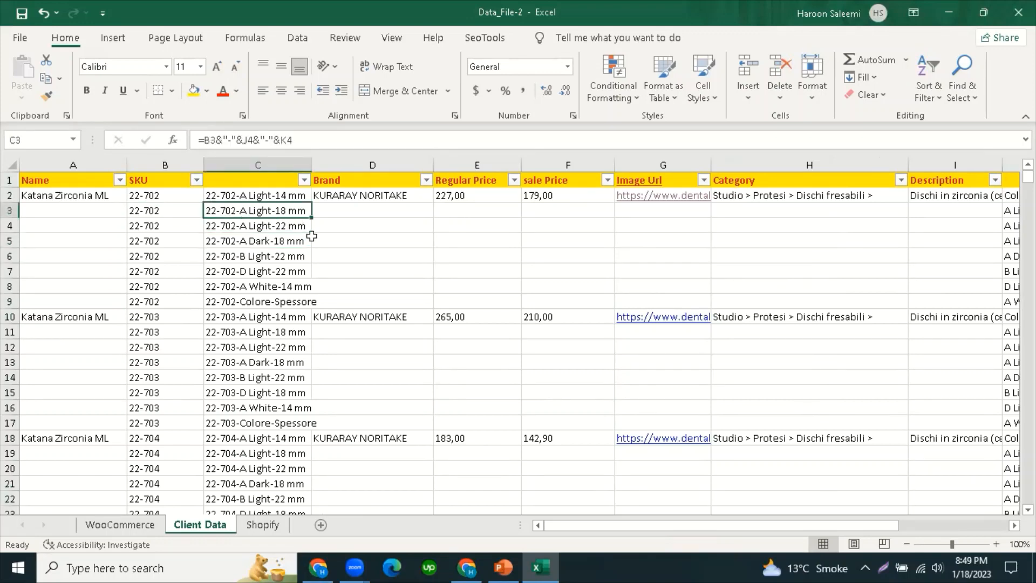
Step: Replace the formulas in column C with static values by copying the column and pasting it over itself as values
click(262, 166)
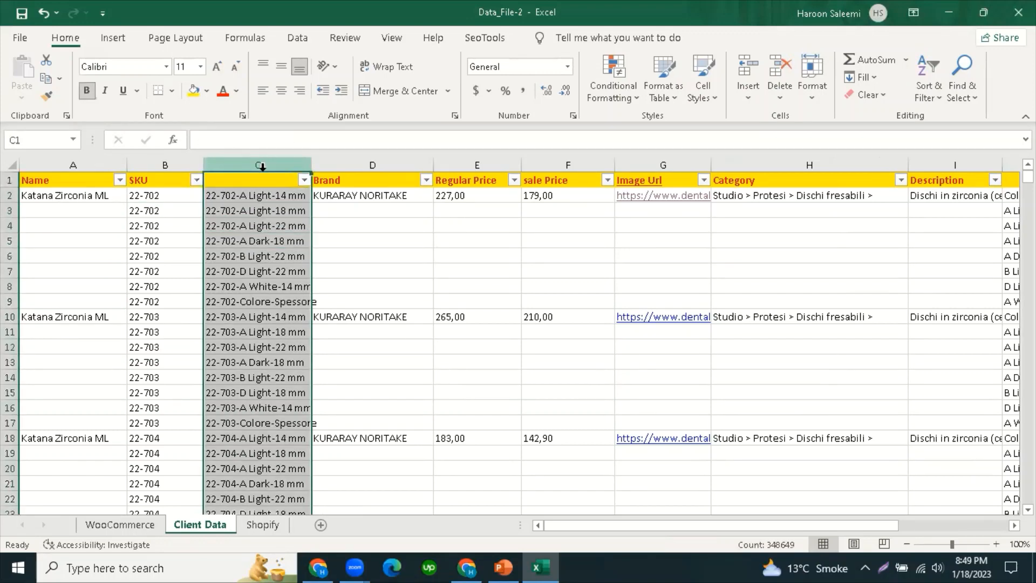
right_click(263, 167)
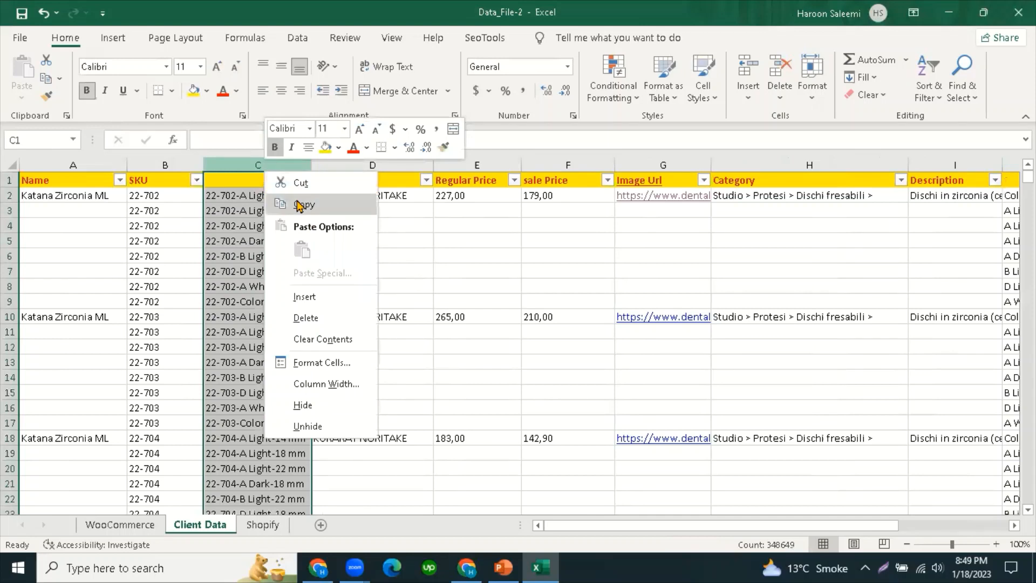
click(300, 206)
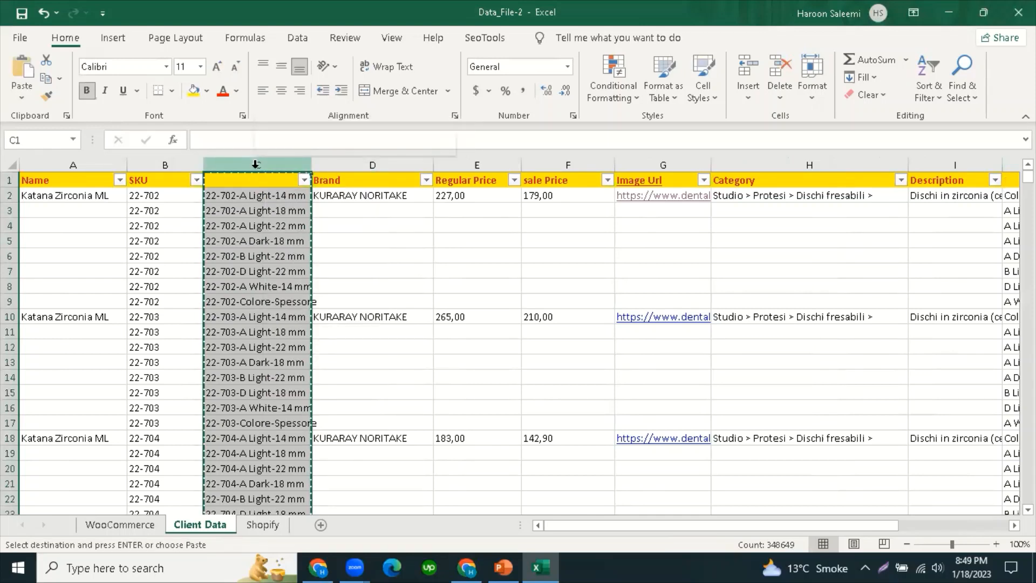
right_click(255, 166)
click(315, 244)
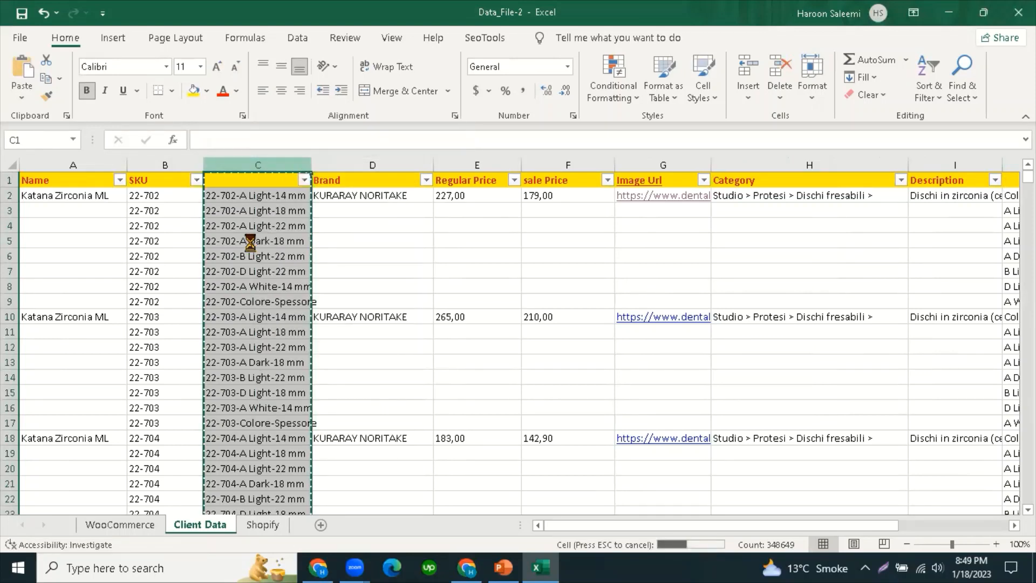
click(246, 239)
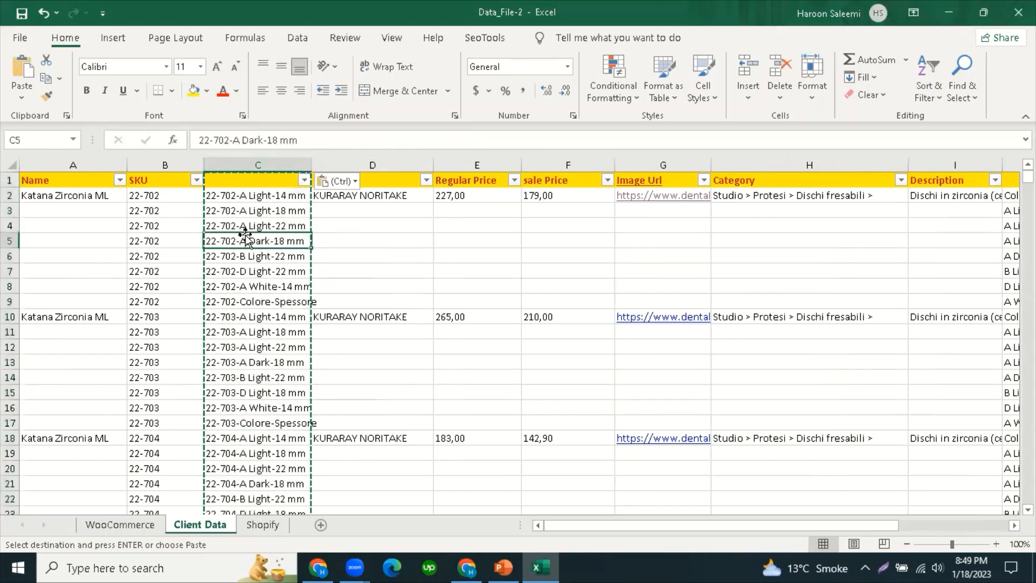
Step: Copy the SKU header from B1 into C1 above the combined SKUs and centre it in the cell
click(170, 181)
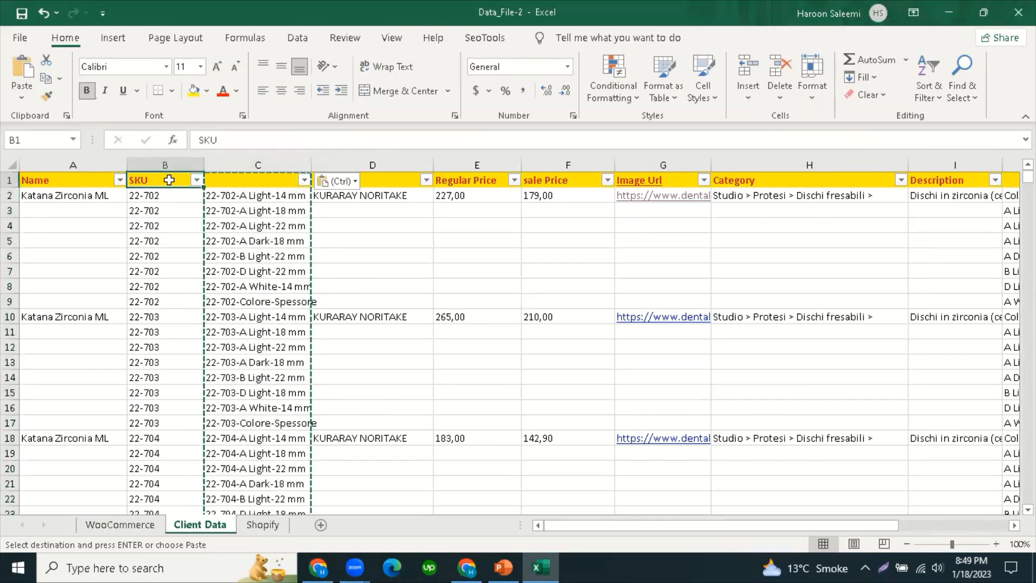
key(ctrl+c)
click(249, 182)
key(ctrl+v)
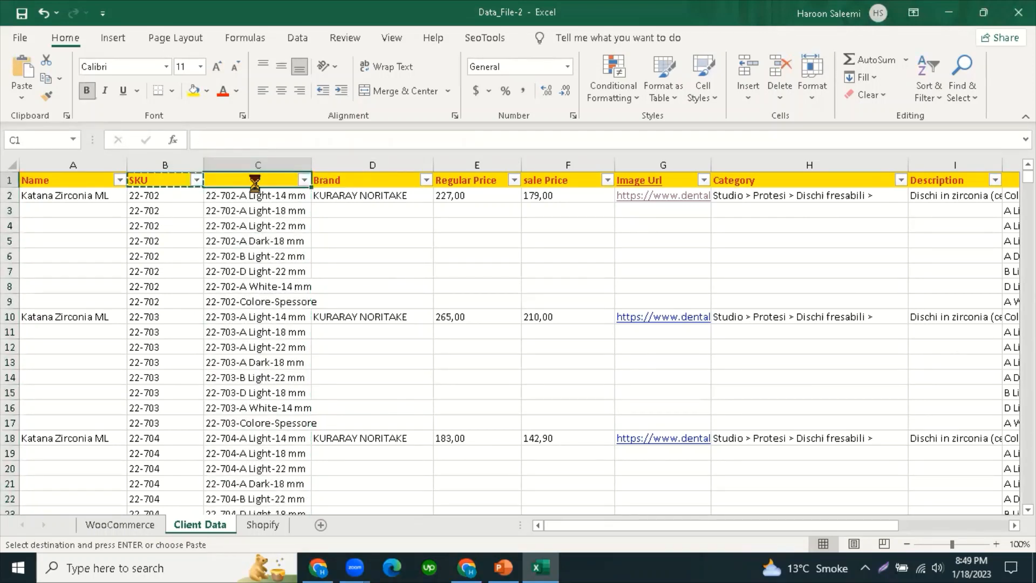
click(329, 239)
click(251, 210)
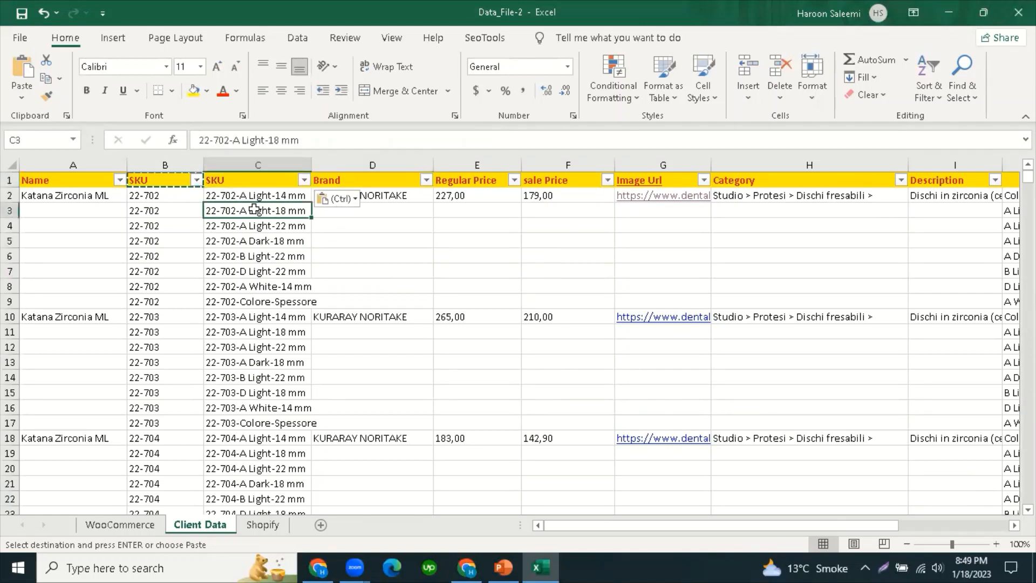
click(240, 180)
key(Escape)
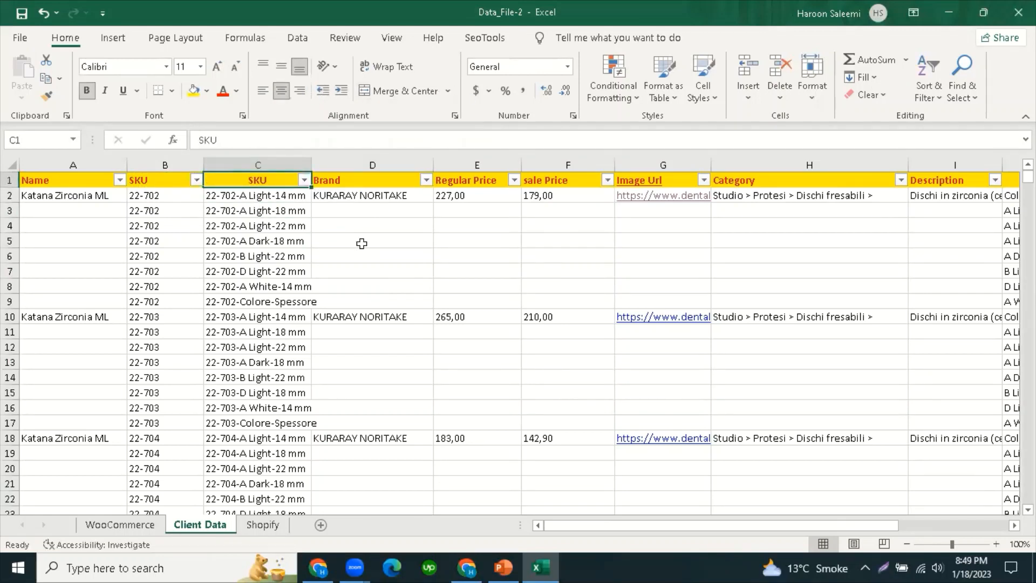
Step: Link the Variant SKU cell O2 on the Shopify sheet to cell C2 of the Client Data sheet
click(361, 242)
click(263, 524)
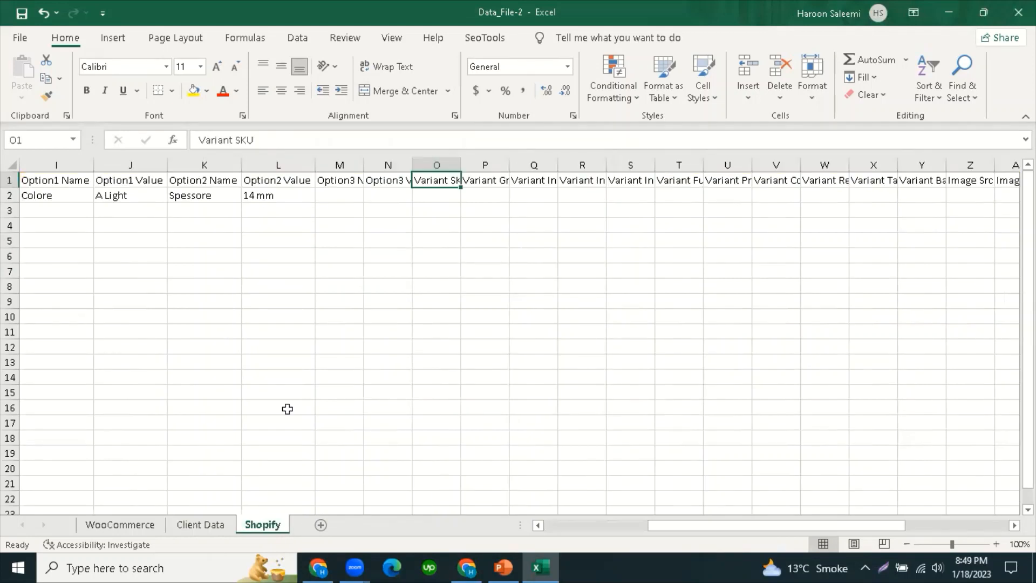
click(443, 222)
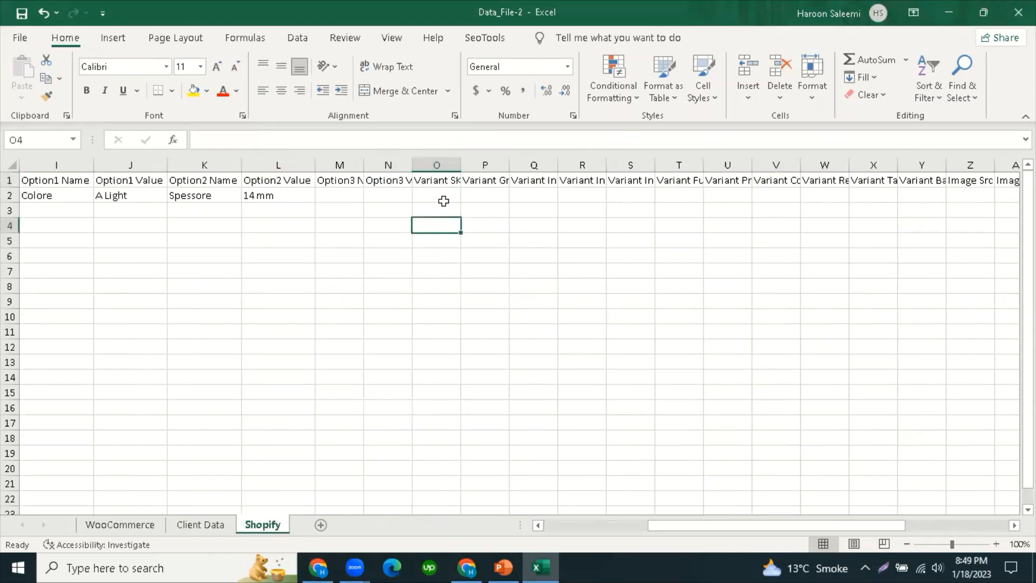
click(441, 197)
text(=)
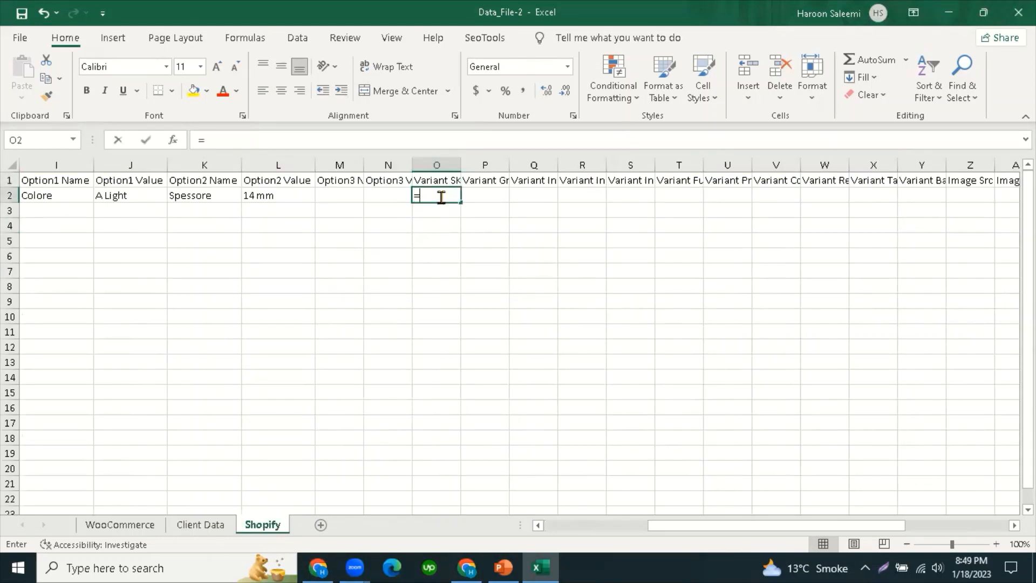
click(200, 525)
click(238, 199)
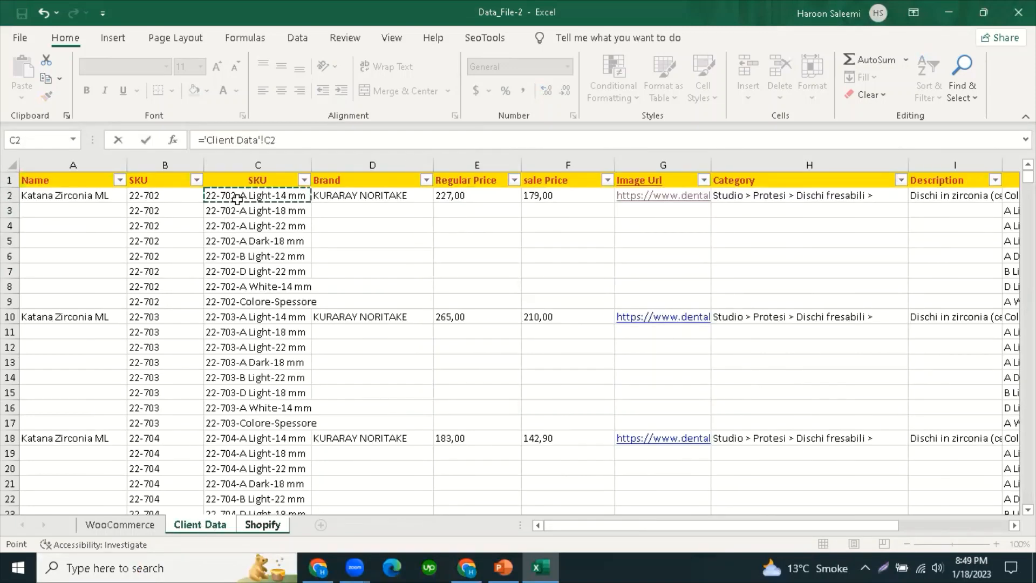
key(Return)
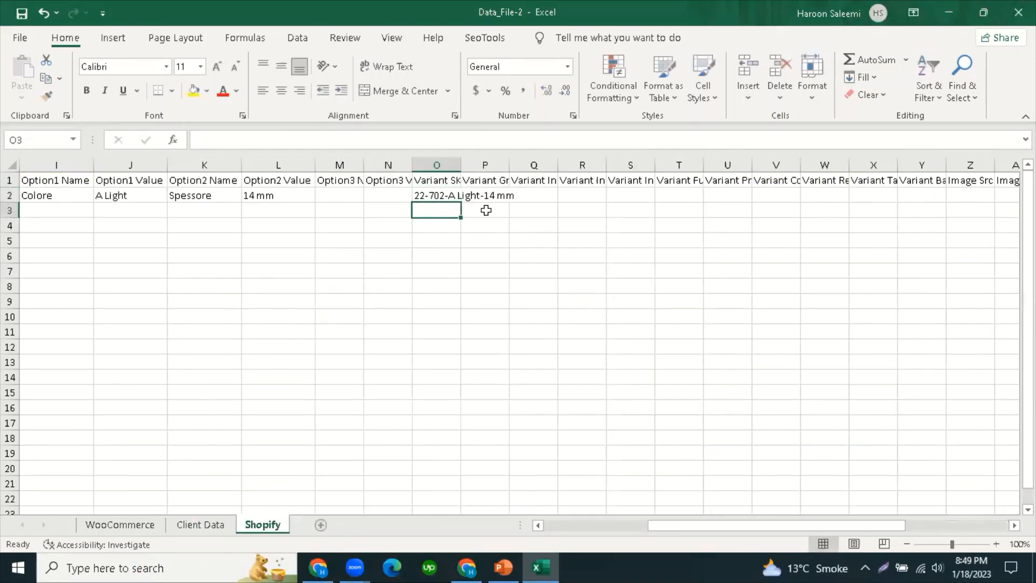
Step: Enter "shopify" as the Variant Inventory Tracker in cell Q2, leaving P2 empty
click(484, 181)
click(486, 196)
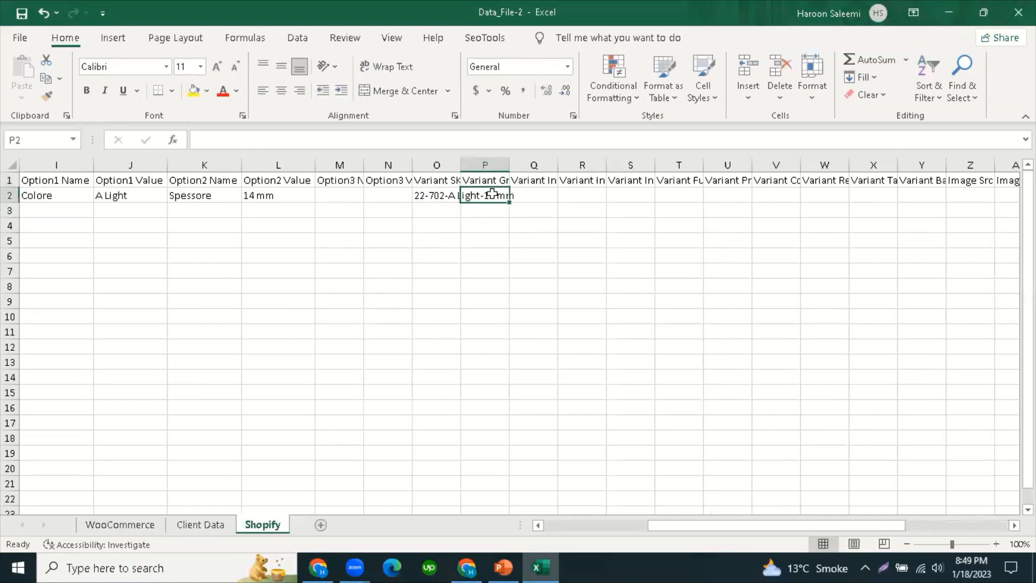
key(Up)
key(Right)
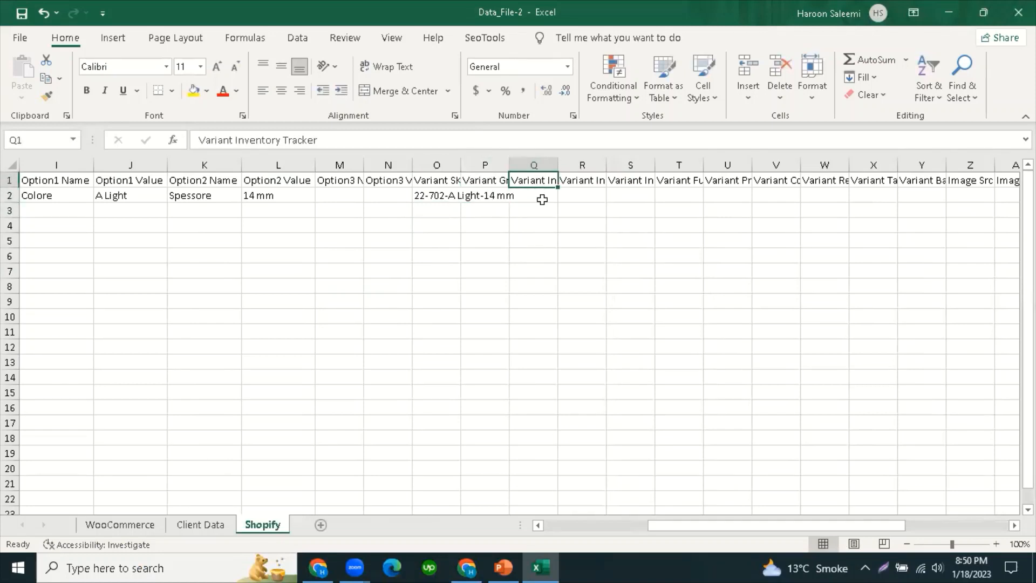
click(543, 197)
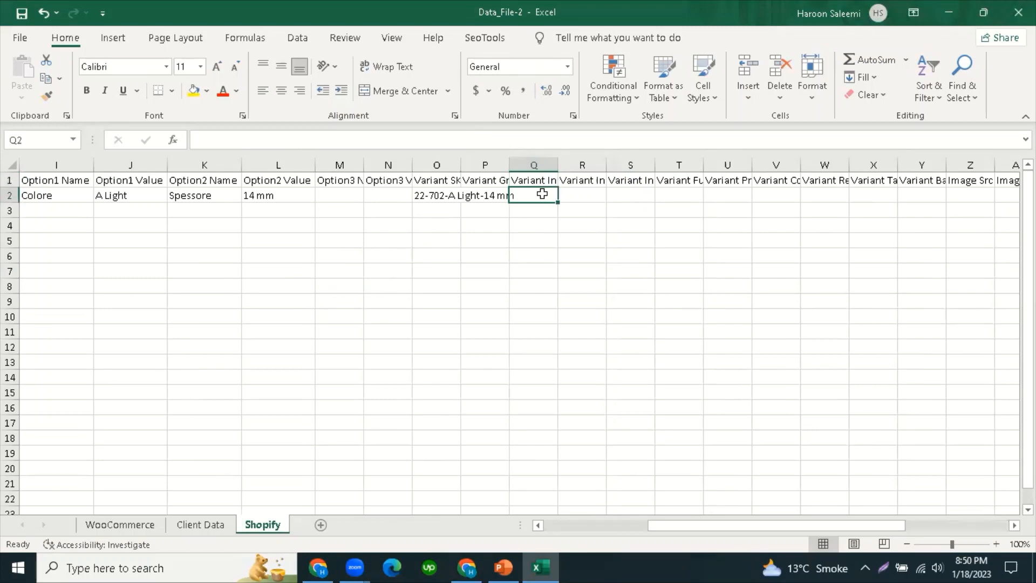
text(shopify)
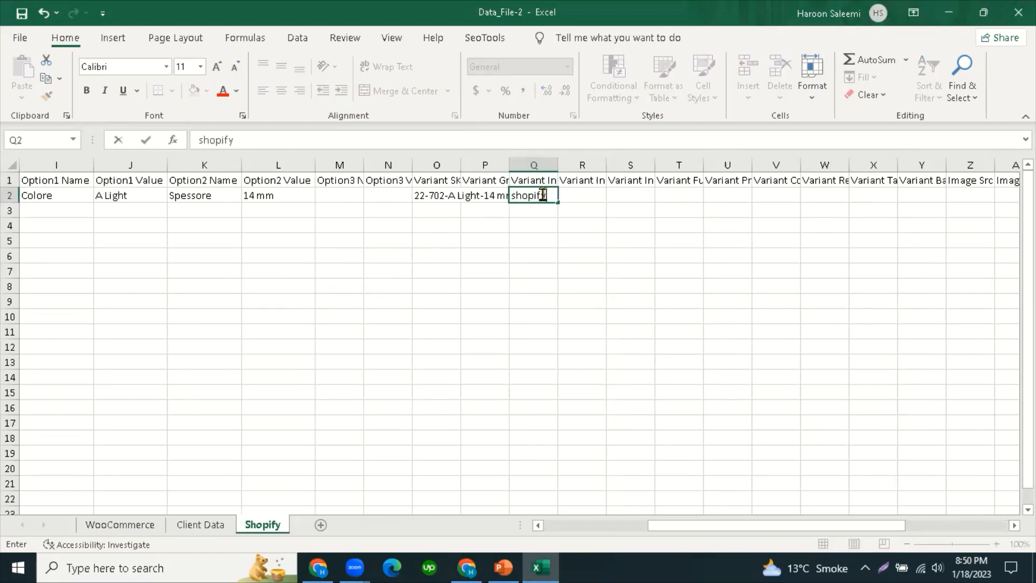
key(Tab)
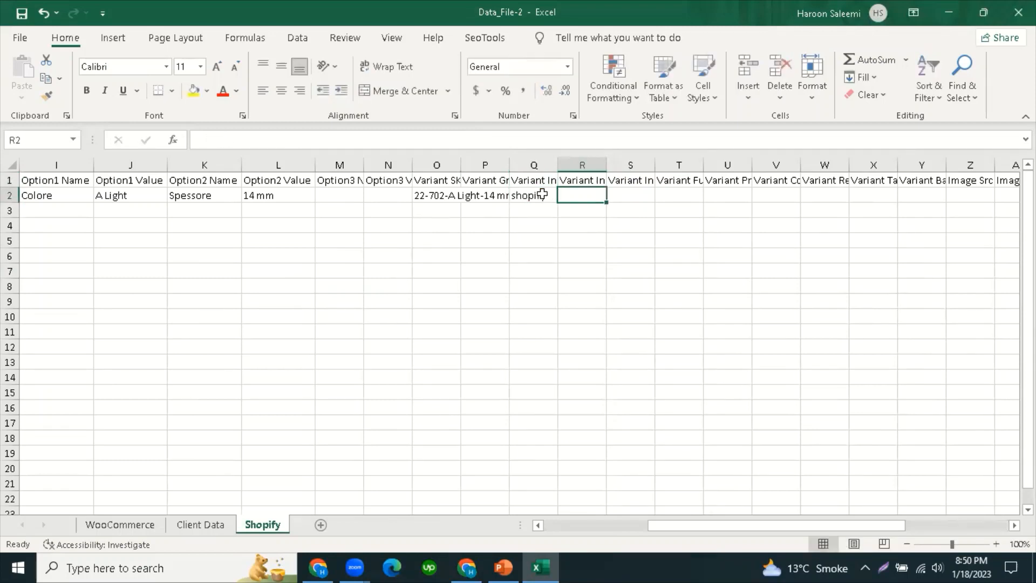
Step: Enter "continue" as the Variant Inventory Policy in cell S2, leaving the inventory quantity in R2 empty
key(Up)
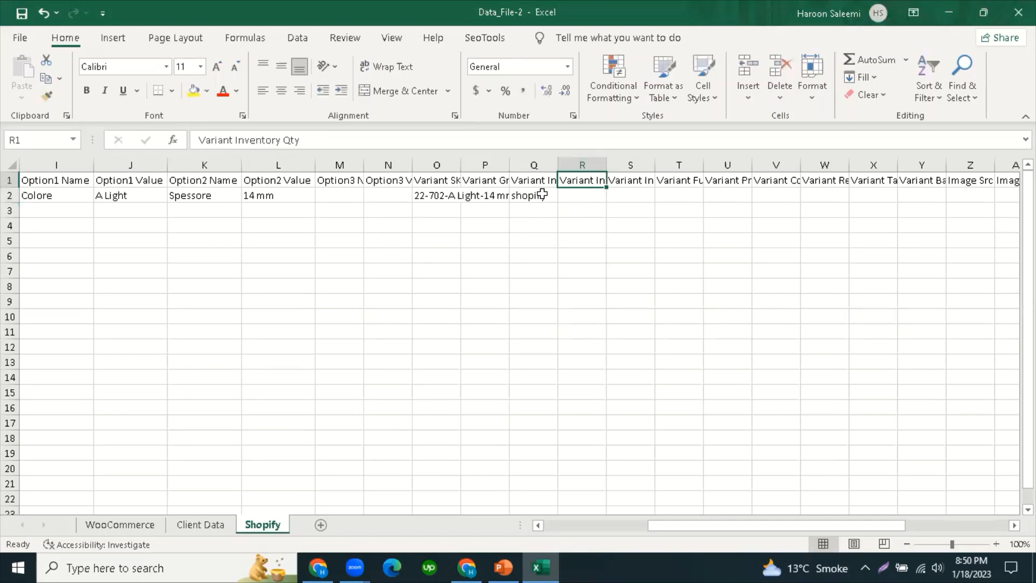
key(Down)
key(Right)
key(Up)
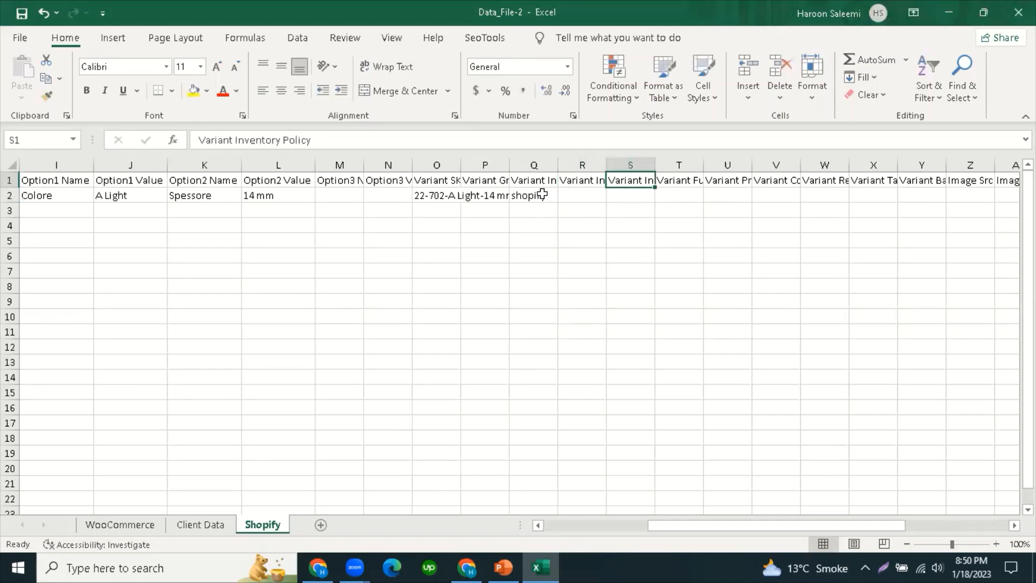
key(Down)
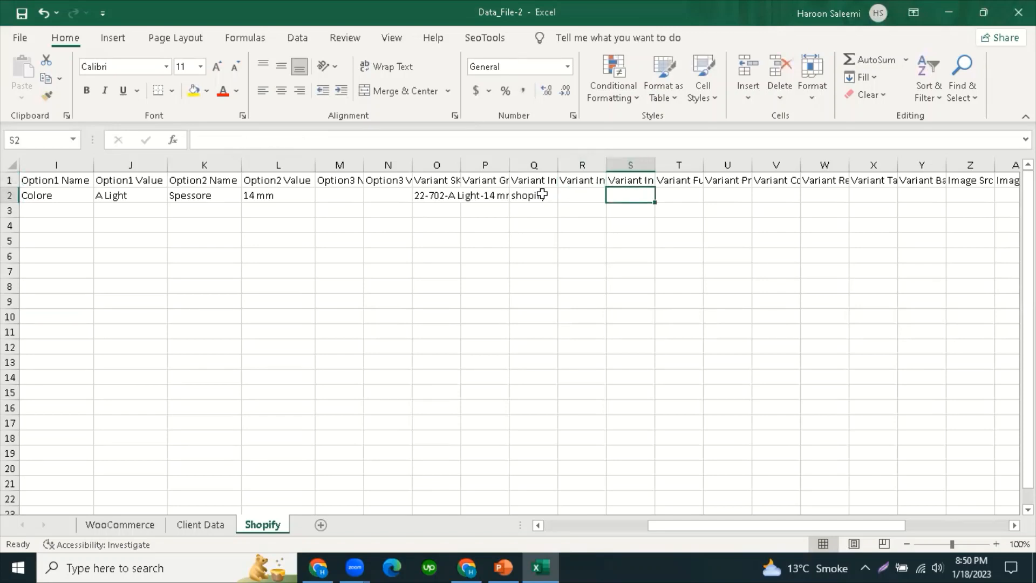
text(de)
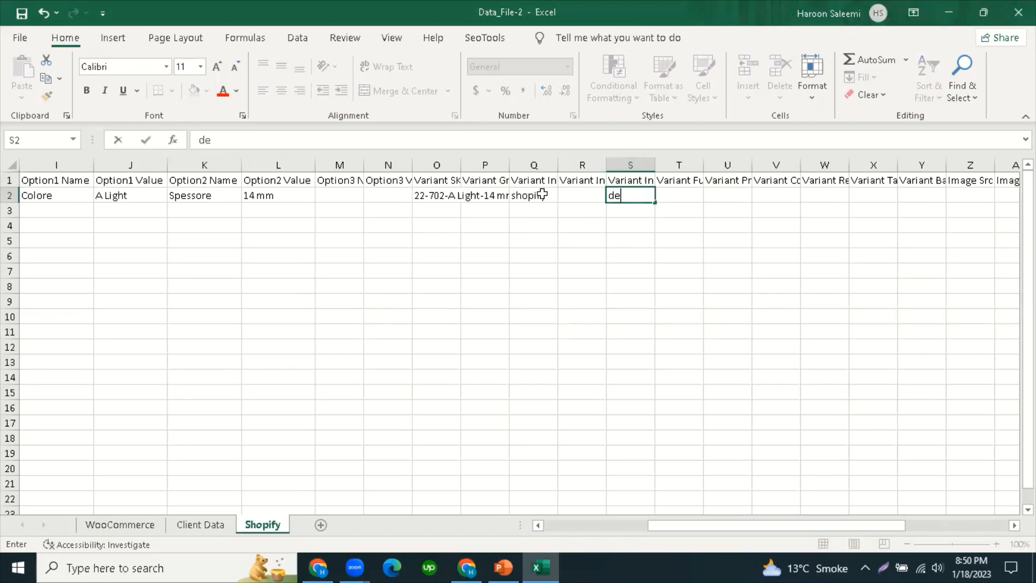
key(BackSpace)
key(BackSpace)
text(con)
text(tinue)
key(Tab)
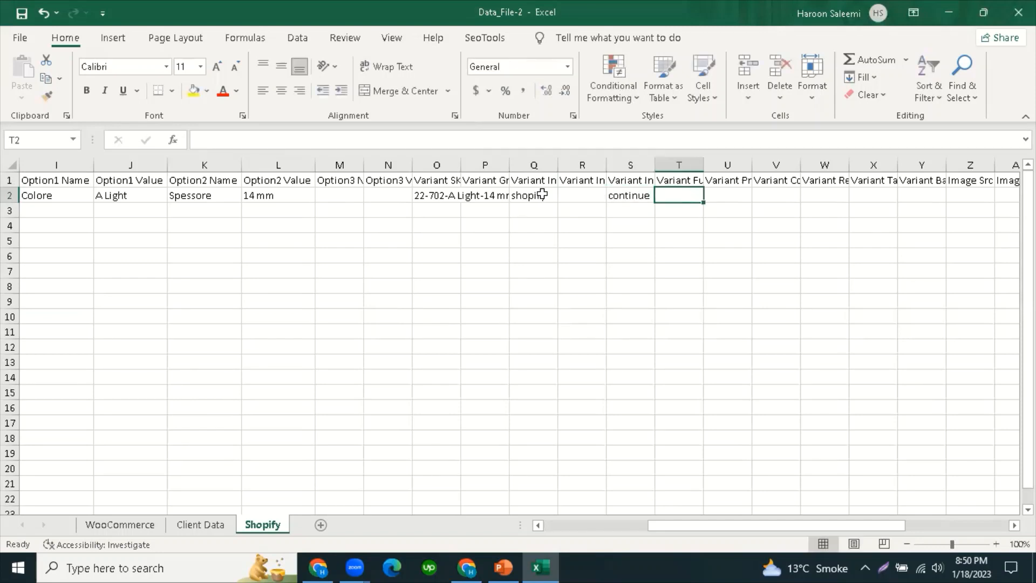
Step: Enter "manual" in cell T2 for the variant's fulfillment column
key(Up)
key(Down)
text(manua)
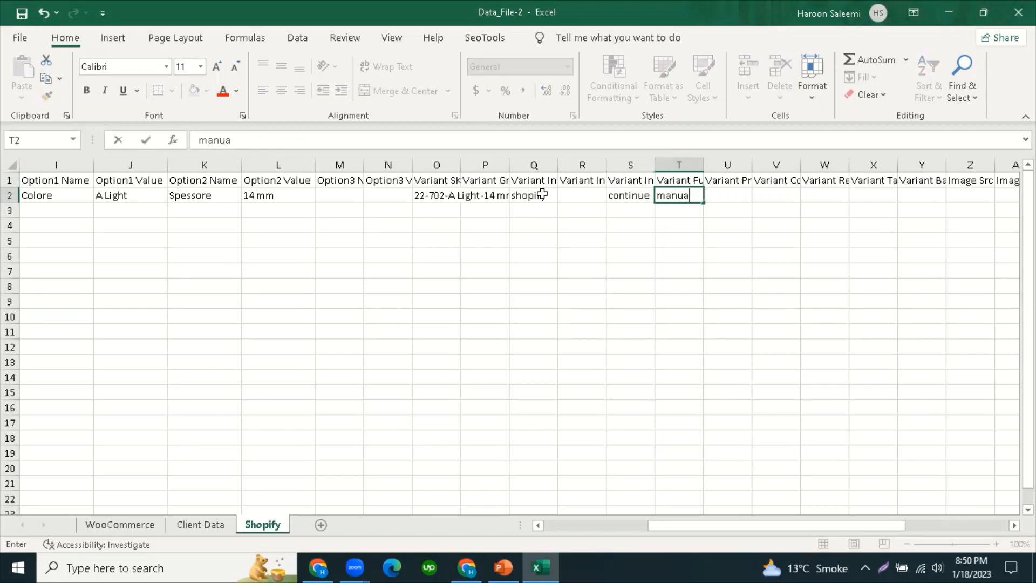
key(Tab)
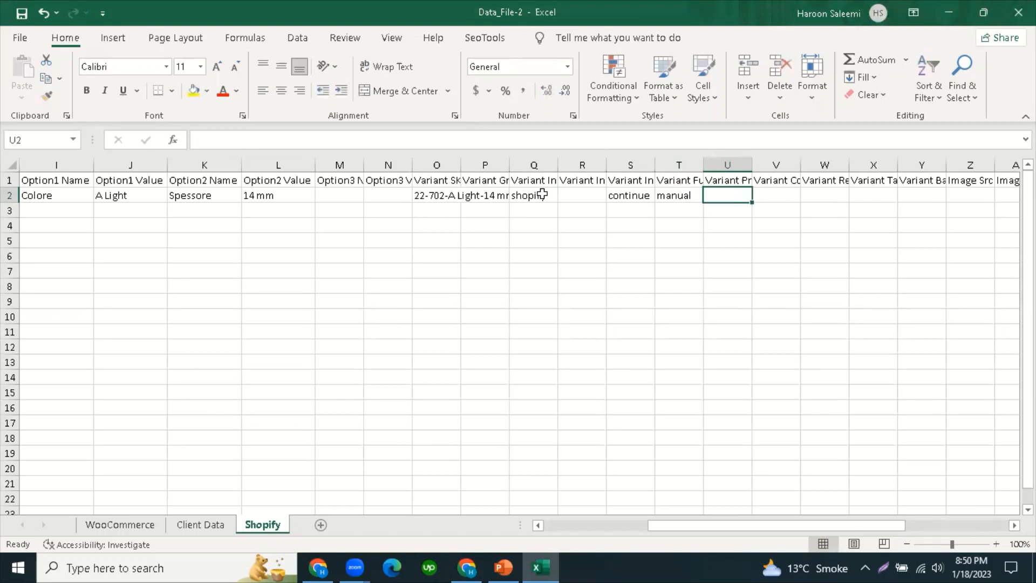
Step: Link the Variant Price cell U2 to the regular price in cell E2 of the Client Data sheet
key(Up)
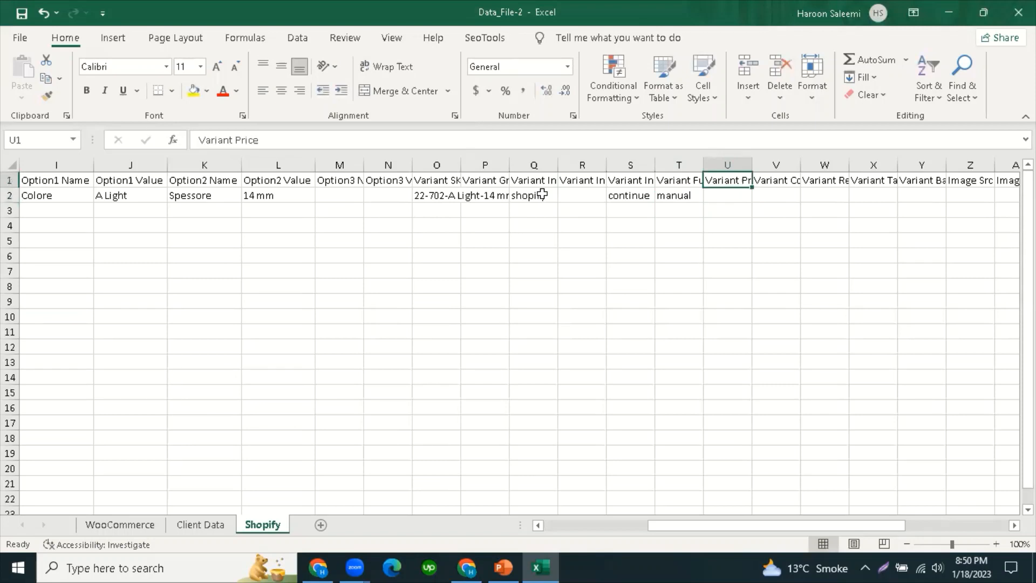
key(Down)
text(=)
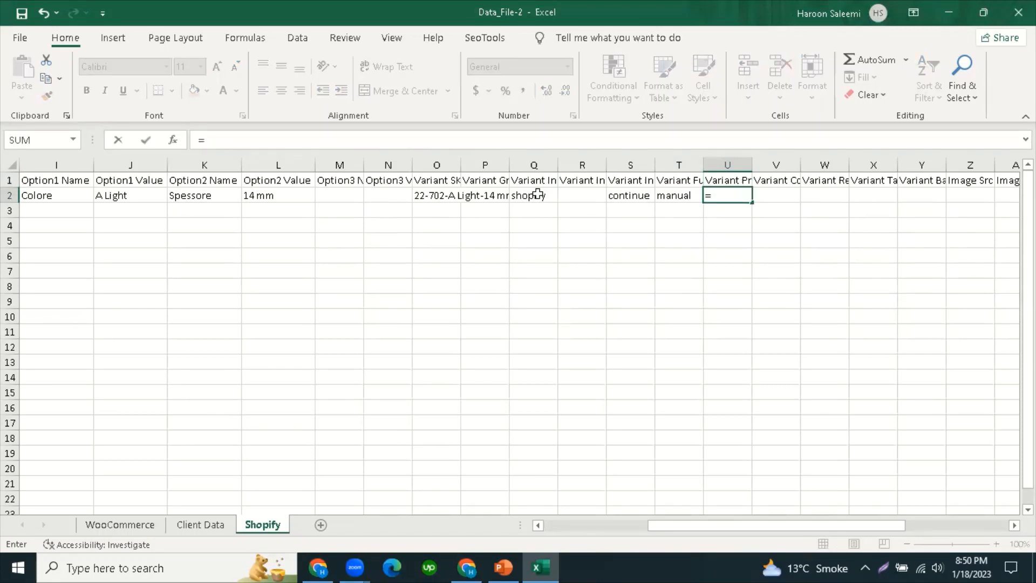
click(200, 526)
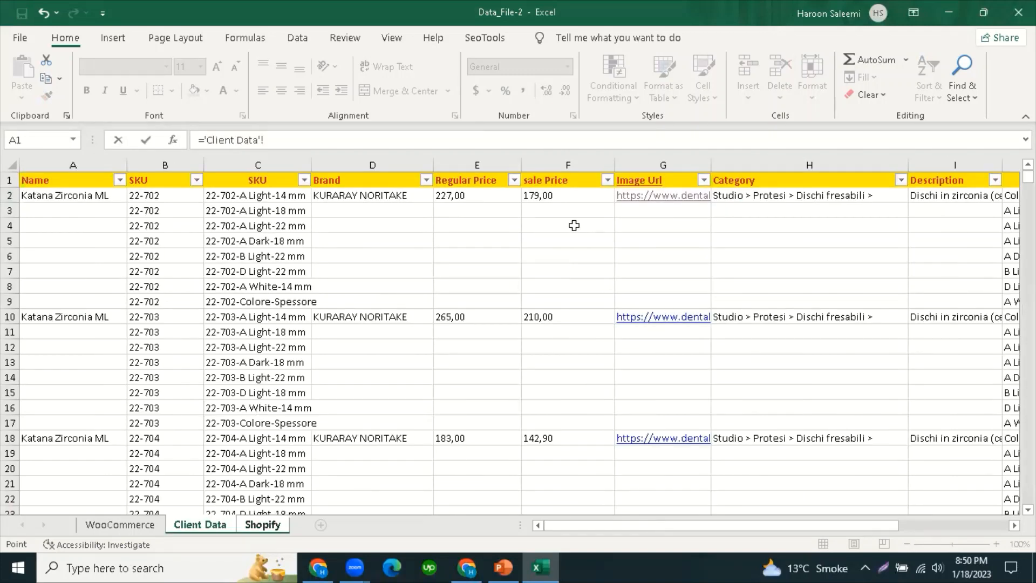
click(465, 196)
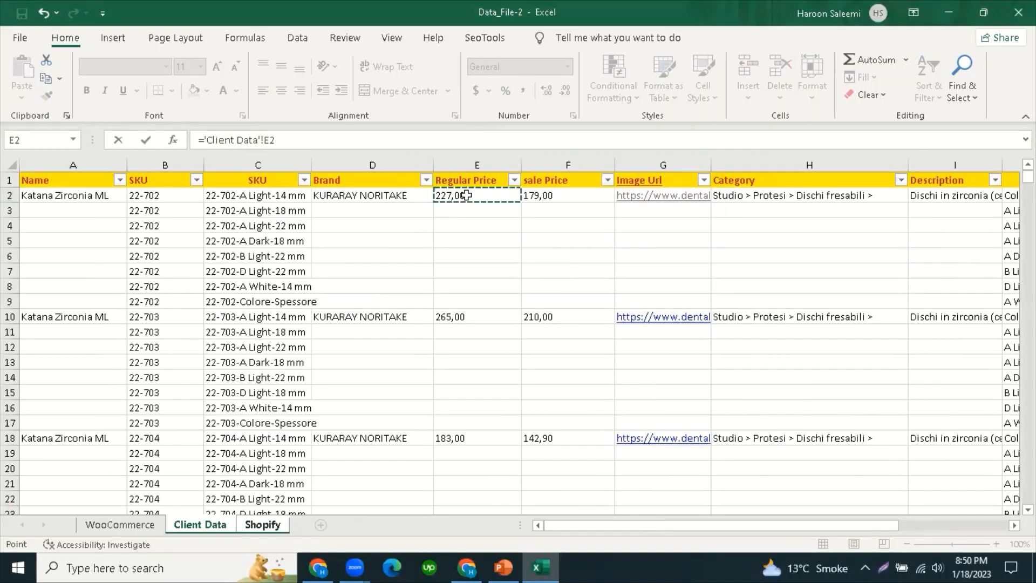
key(Return)
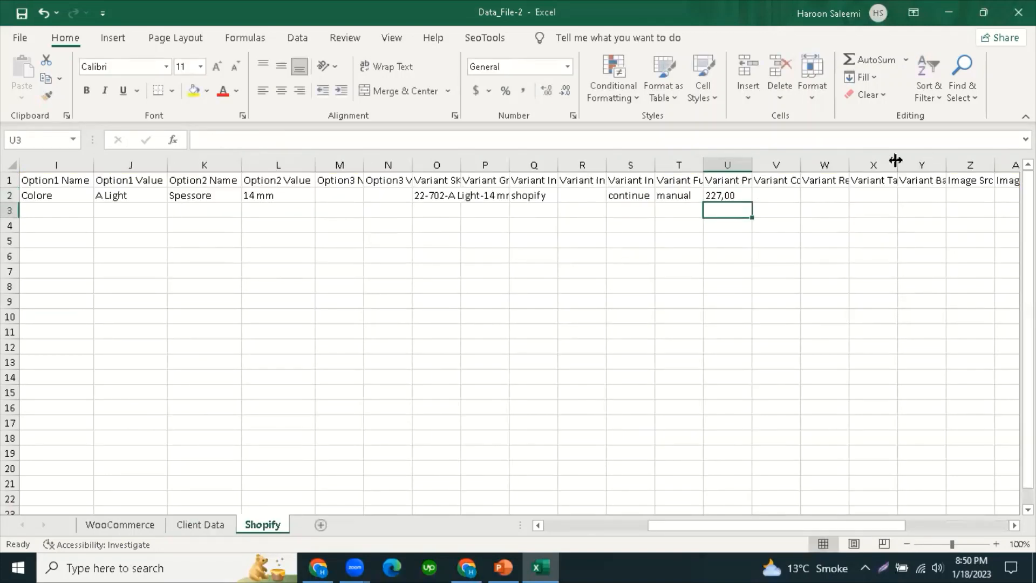
click(786, 178)
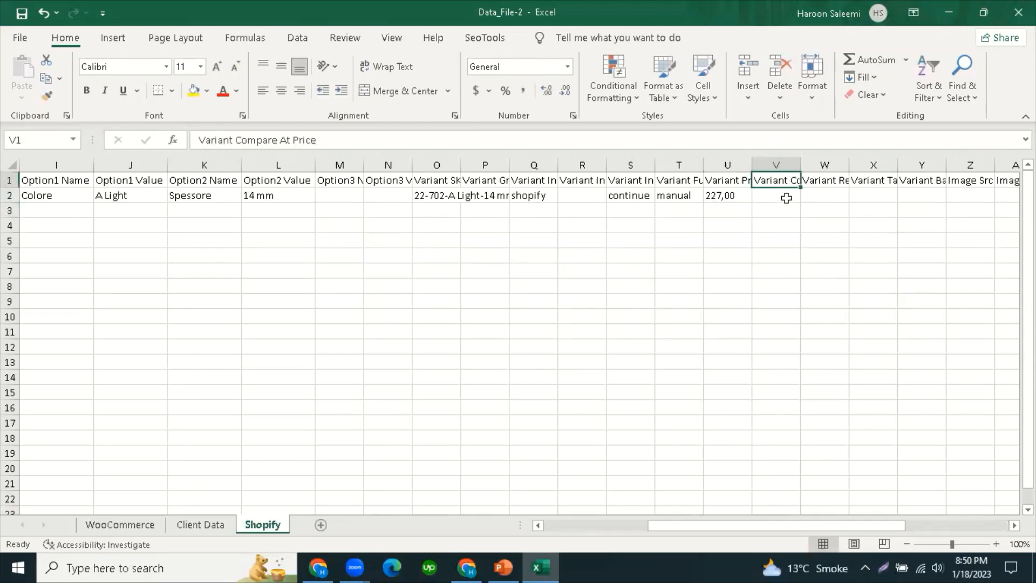
click(787, 195)
text(=)
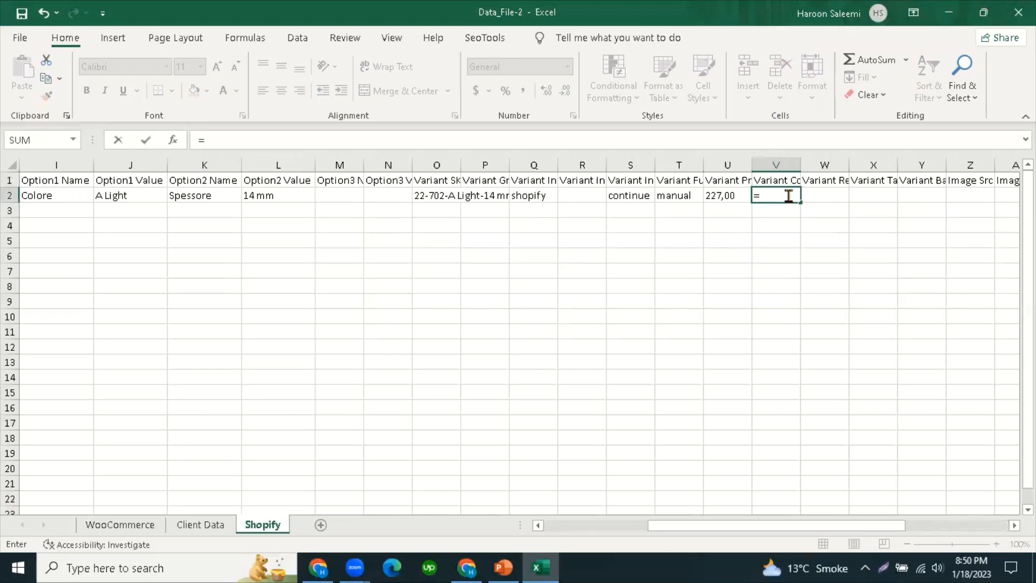
click(207, 526)
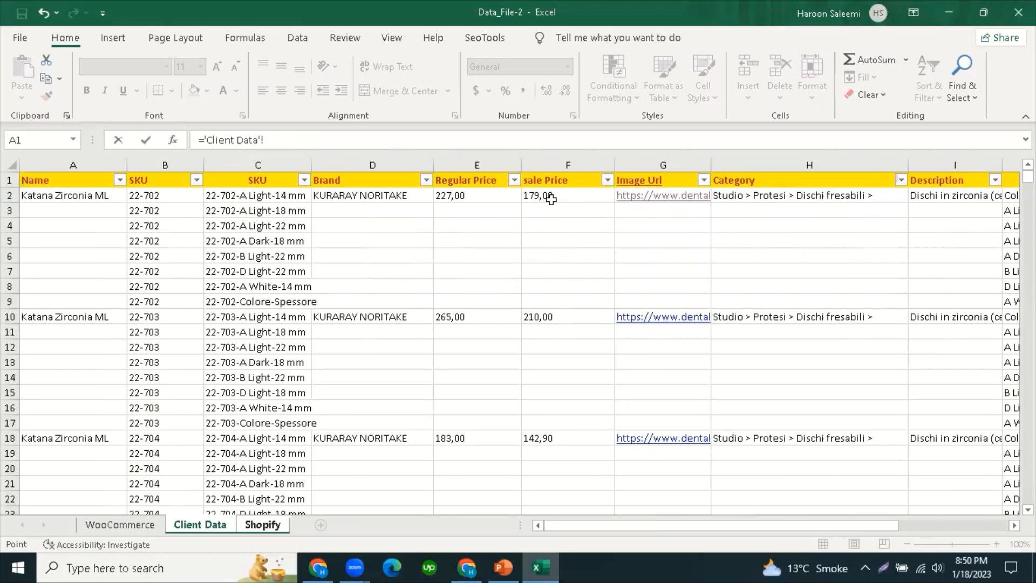
click(262, 524)
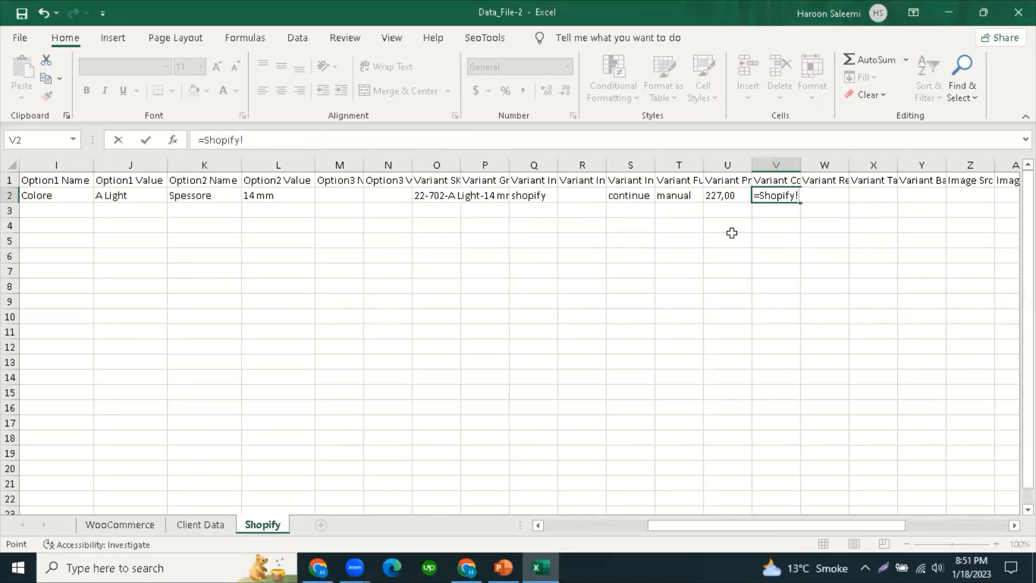
key(BackSpace)
key(BackSpace)
key(BackSpace)
key(BackSpace)
key(BackSpace)
key(BackSpace)
key(BackSpace)
key(BackSpace)
key(Escape)
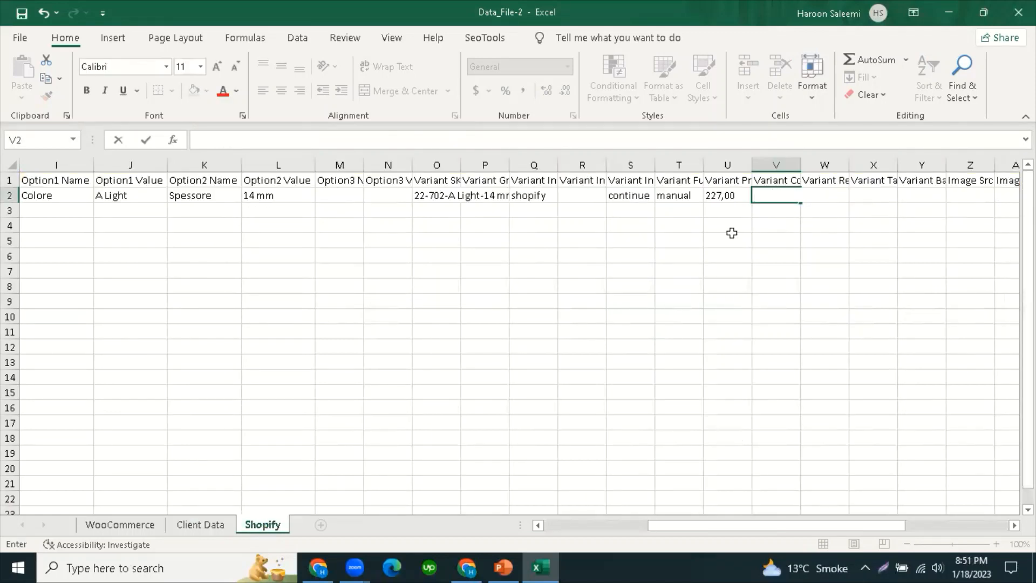
Step: Clear the regular price link from the Variant Price cell U2
click(769, 236)
click(777, 198)
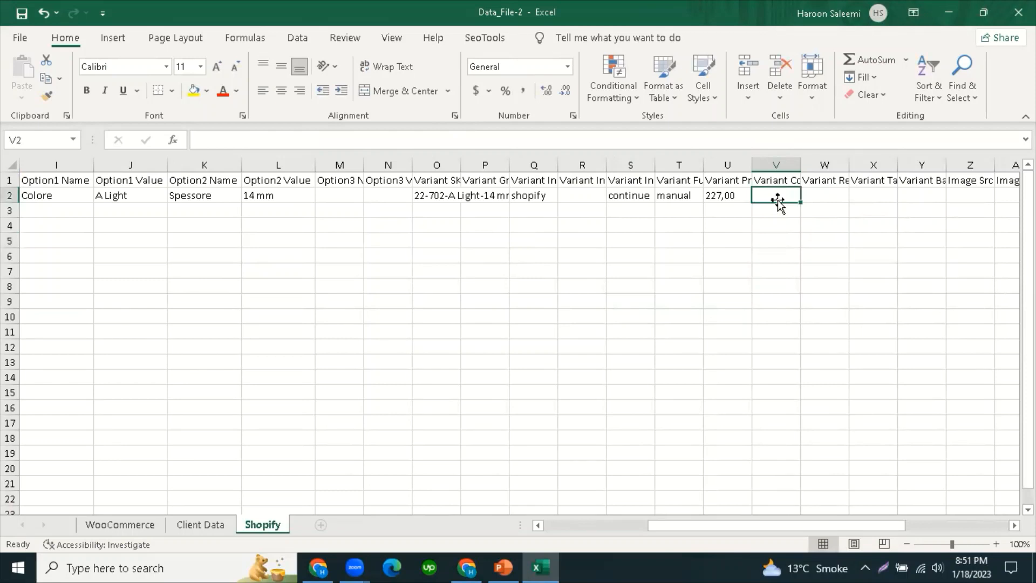
key(Left)
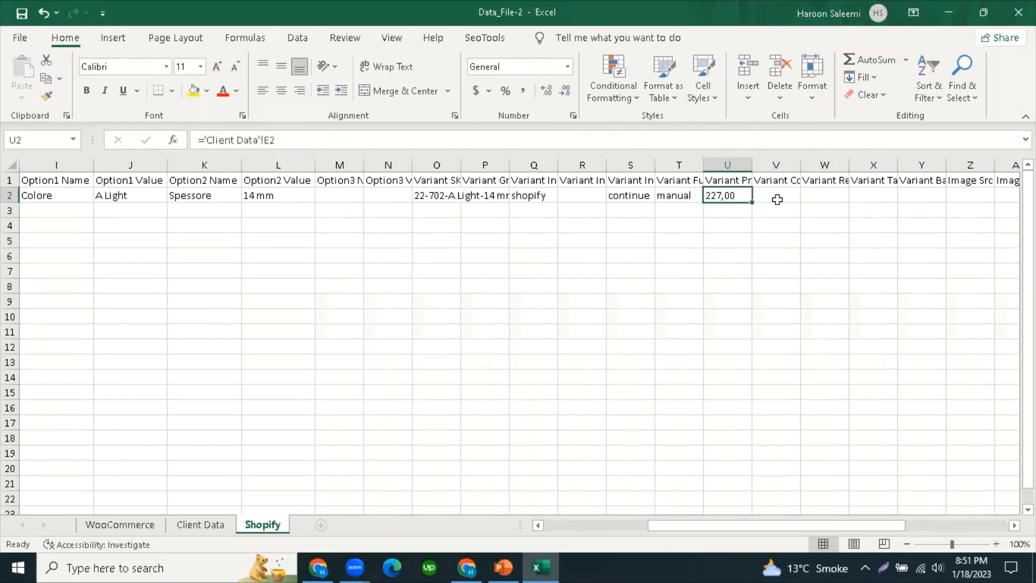
key(Delete)
Step: Link the Variant Compare At Price cell V2 to the regular price in cell E2 of the Client Data sheet
click(778, 201)
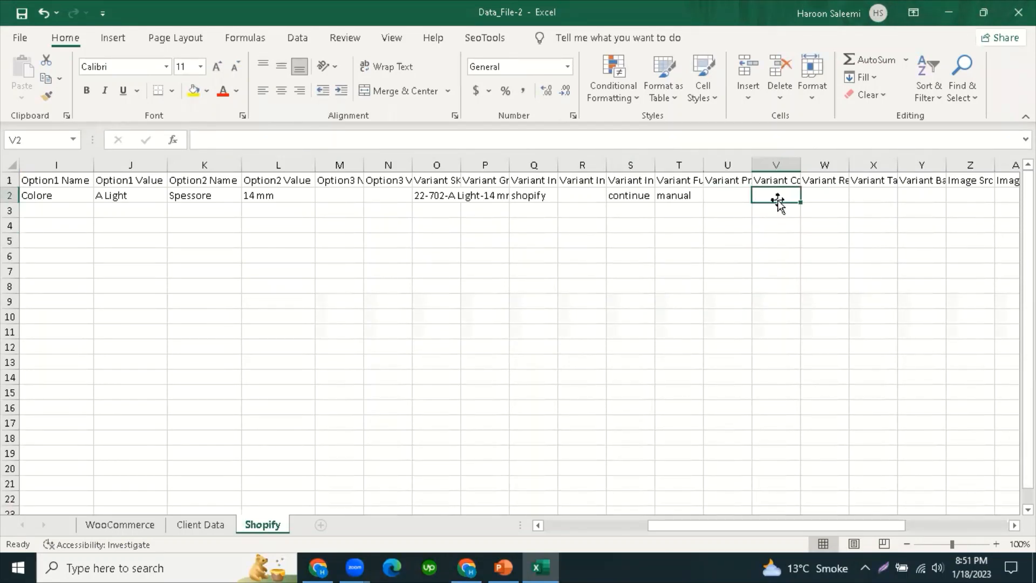
text(=)
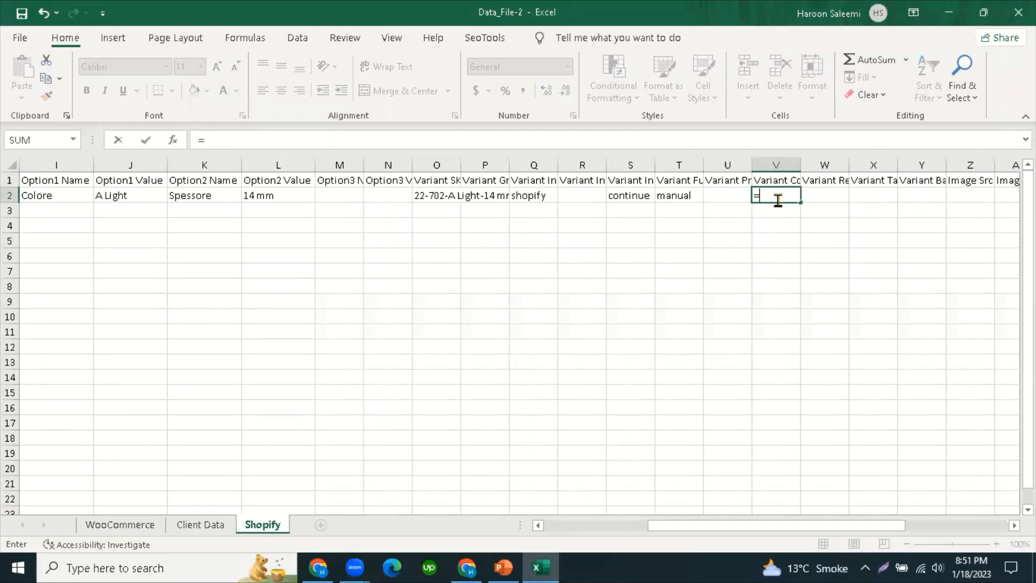
click(214, 527)
click(466, 197)
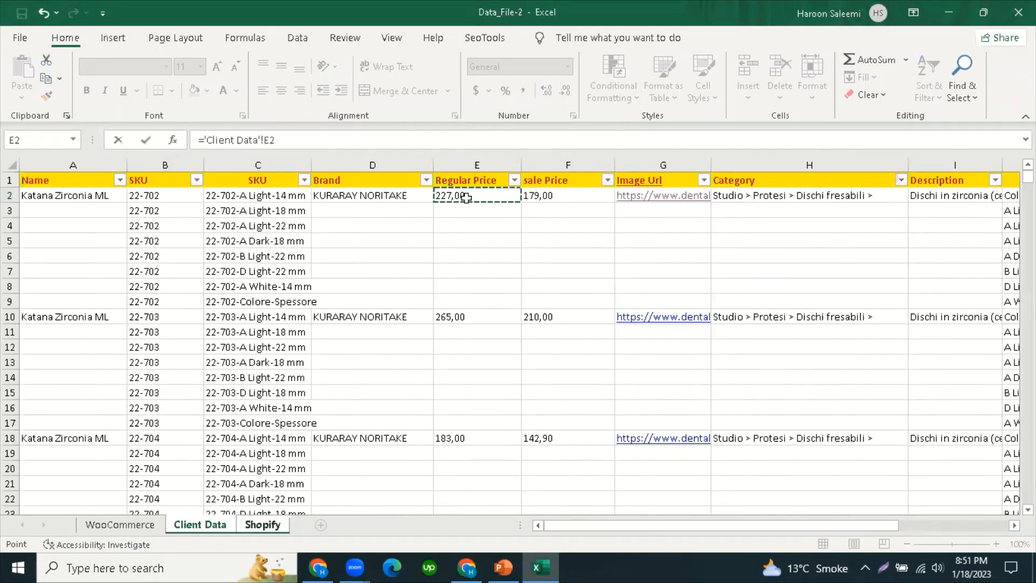
key(Return)
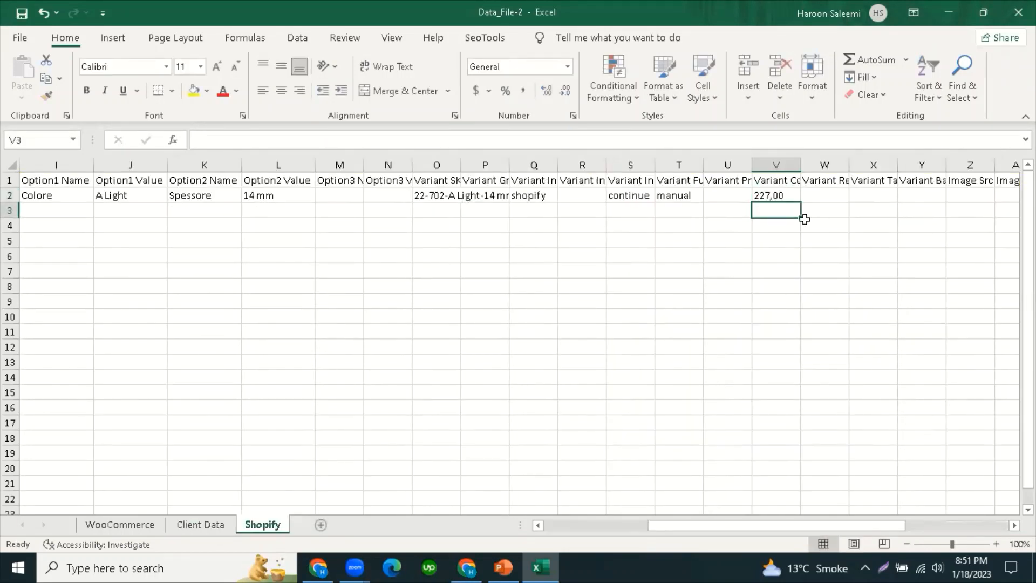
click(782, 195)
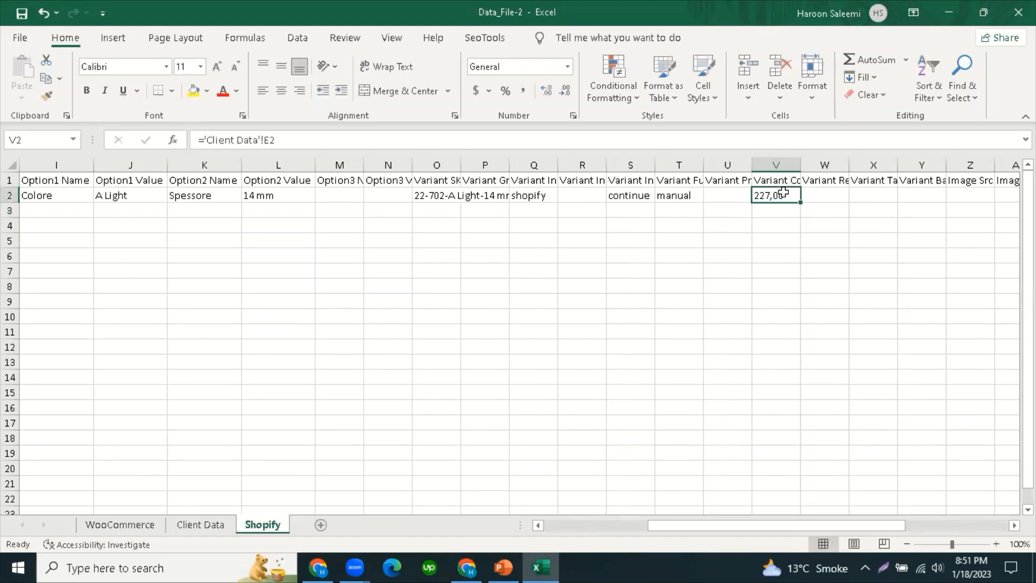
Step: Link the Variant Price cell U2 to the sale price in cell F2 of the Client Data sheet
click(732, 195)
text(=)
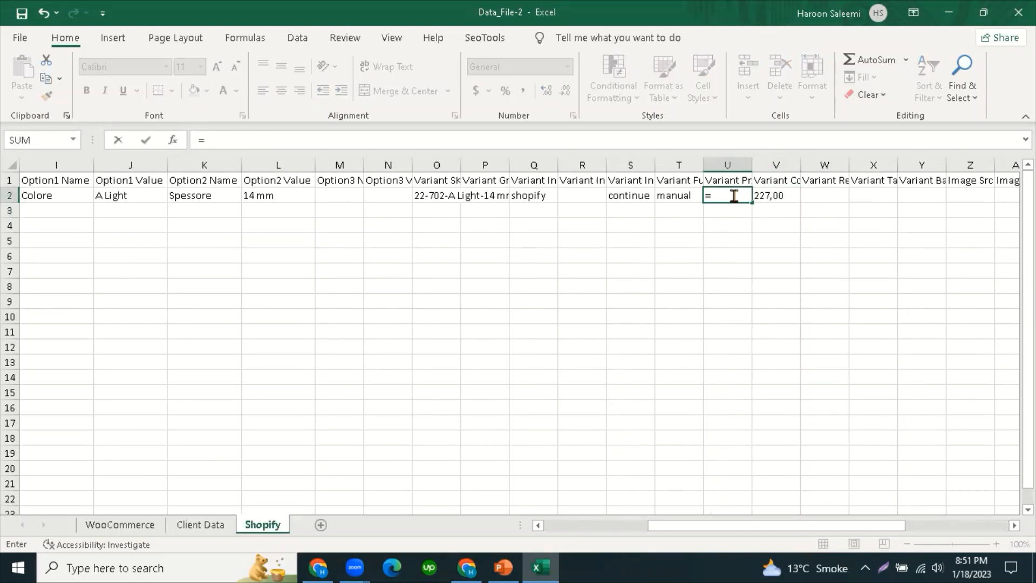
click(201, 524)
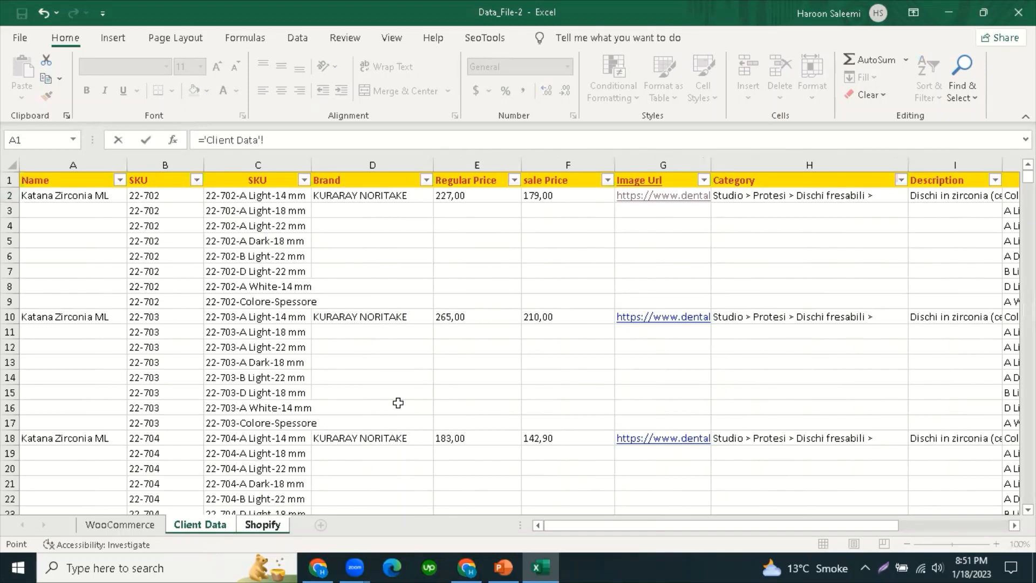
click(567, 196)
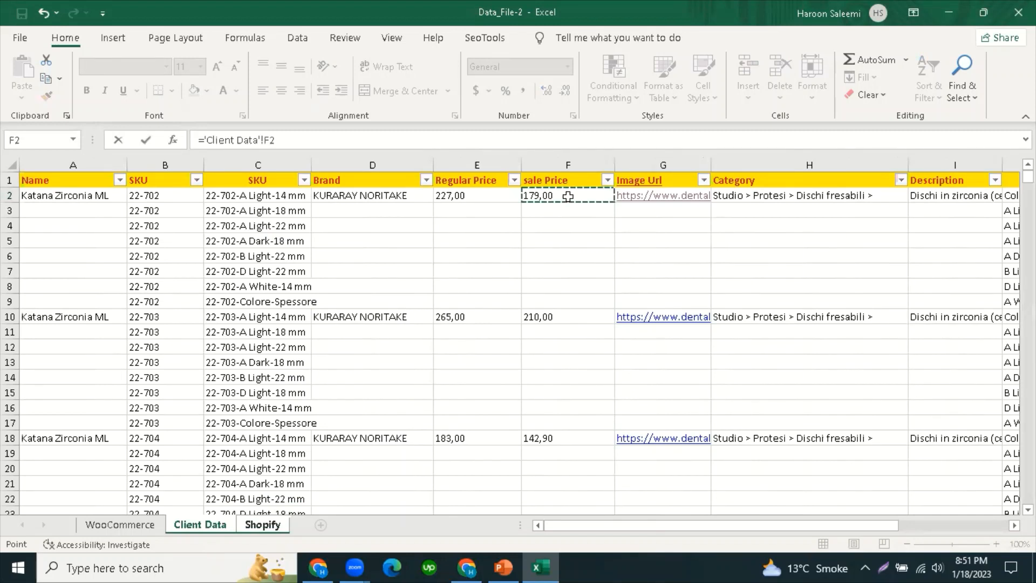
key(Return)
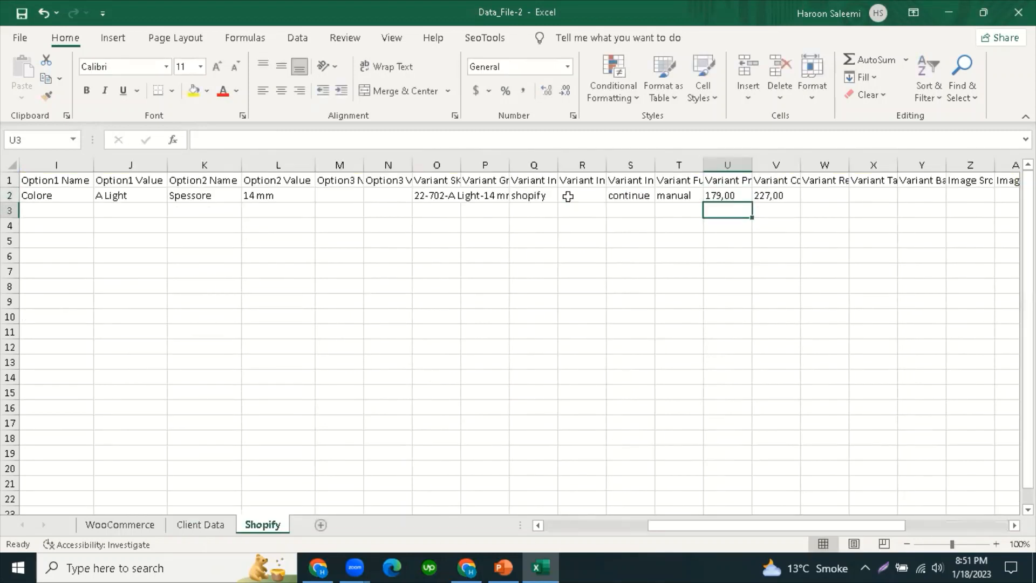
Step: Enter TRUE in cell W2 for Variant Requires Shipping
click(824, 240)
click(830, 182)
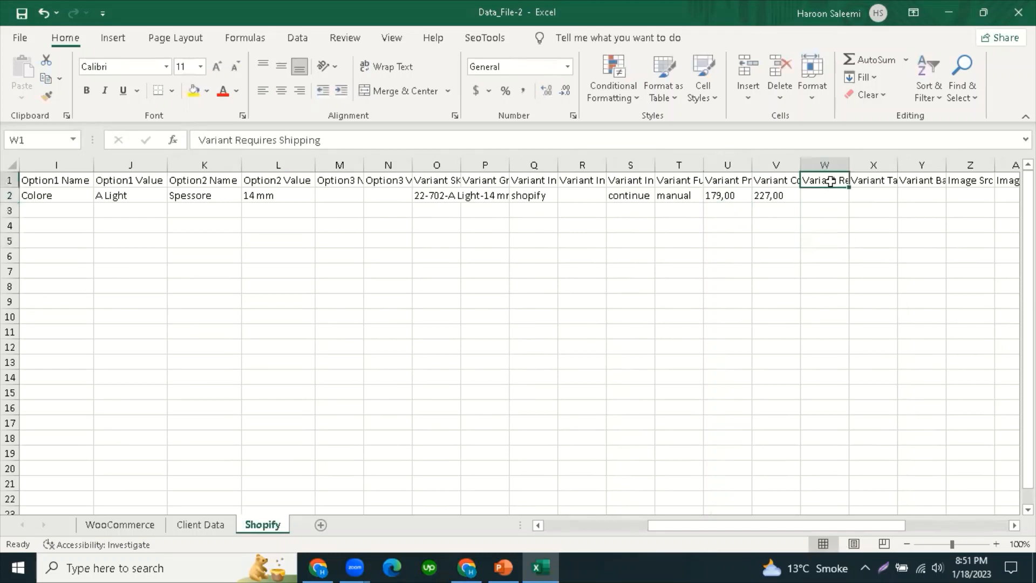
click(826, 196)
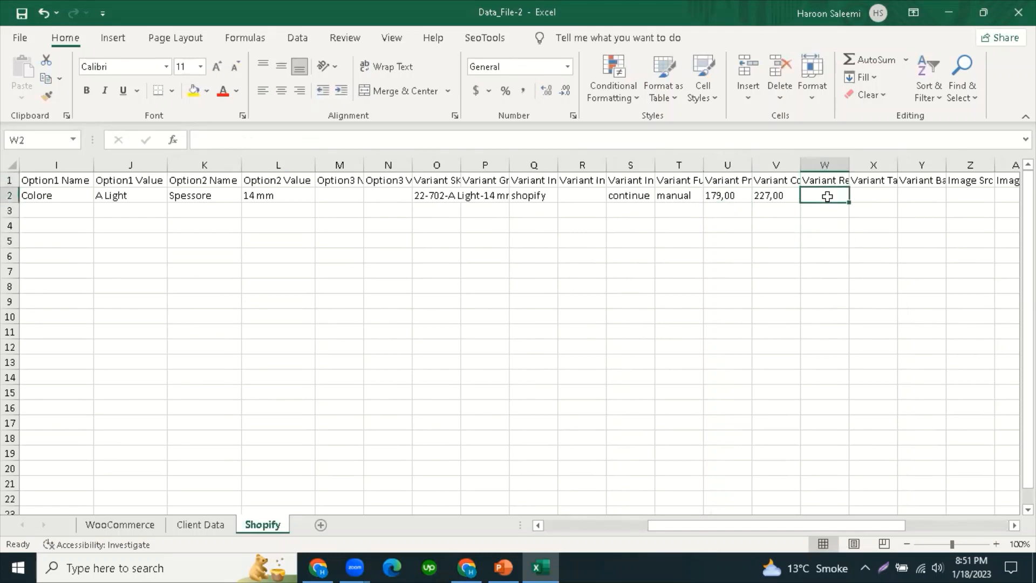
text(T)
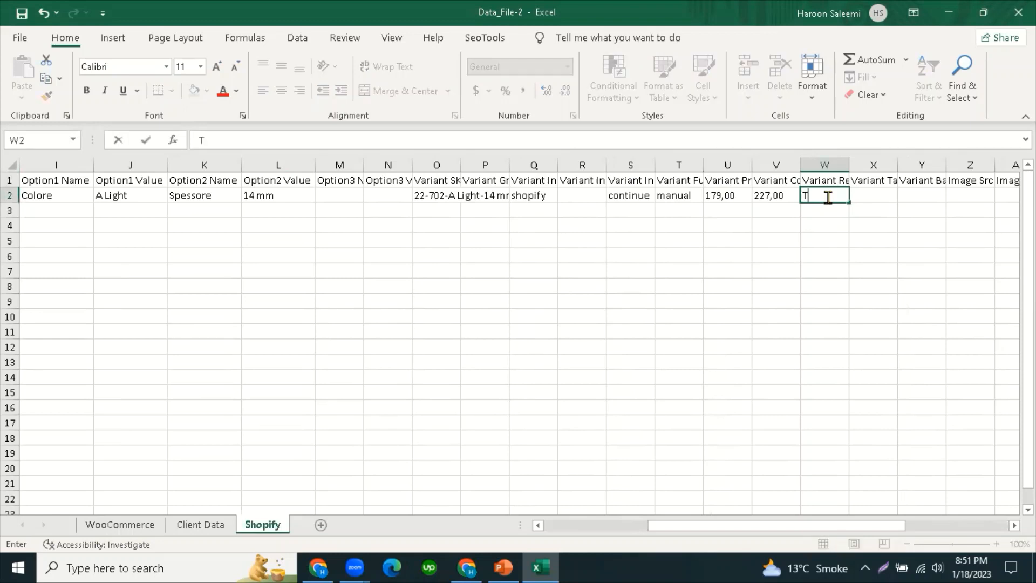
text(RUE)
key(Tab)
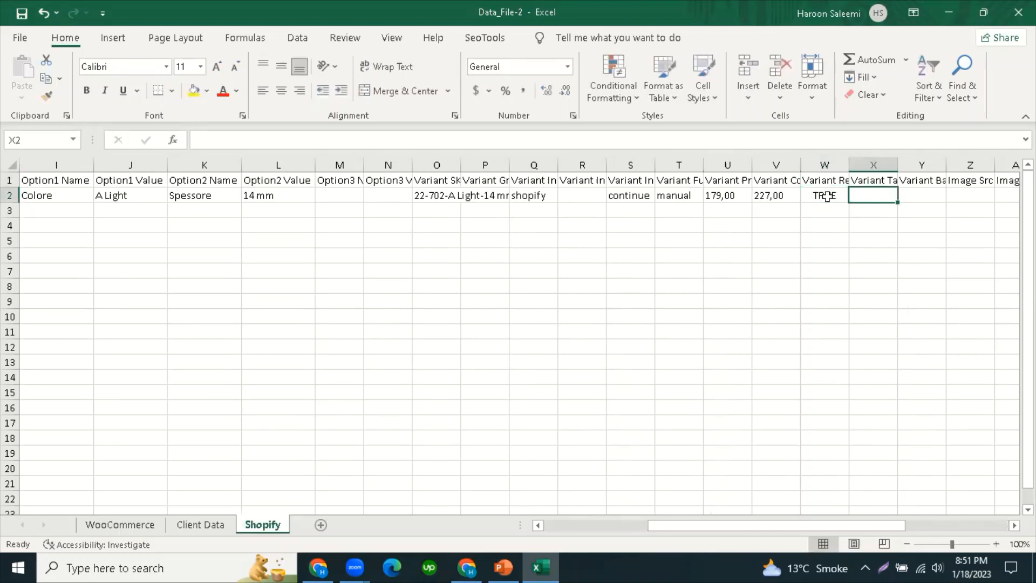
Step: Enter TRUE in cell X2 for Variant Taxable
key(Up)
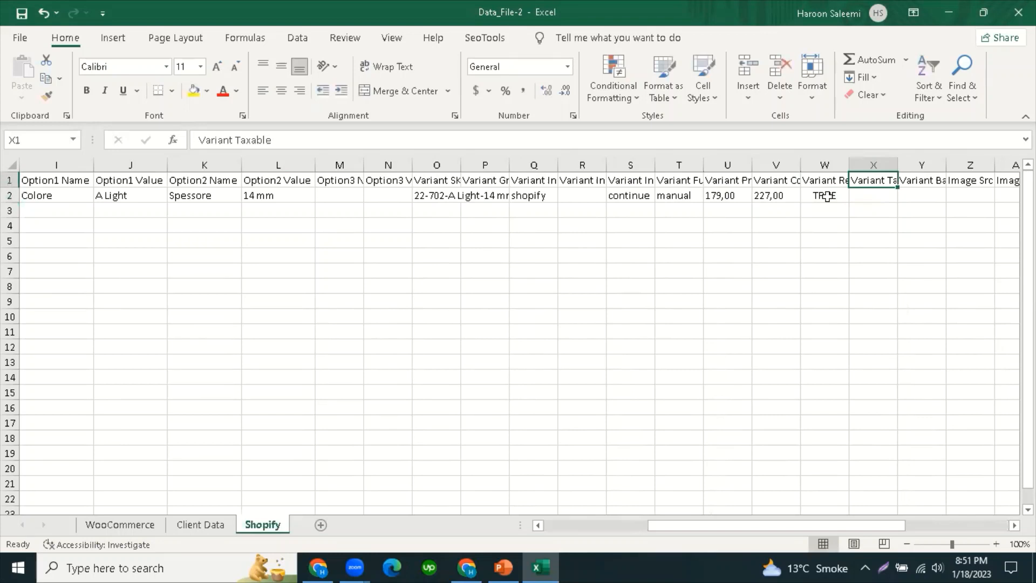
key(Down)
text(TR)
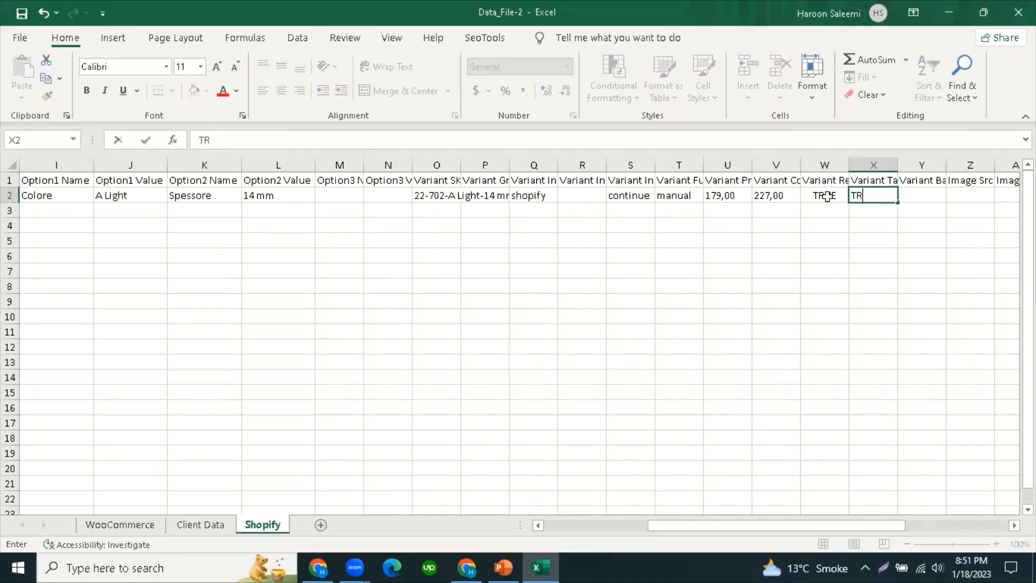
text(UE)
key(Tab)
Step: Leave the barcode cell Y2 empty and link the Image Src cell Z2 to the image URL in cell G2 of the Client Data sheet
key(Tab)
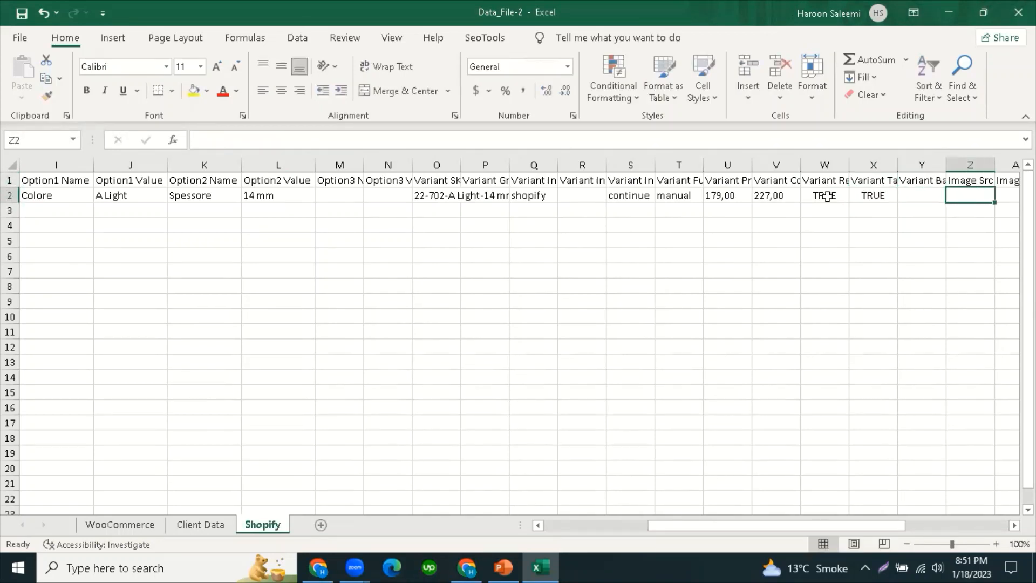
key(Up)
key(Down)
key(Left)
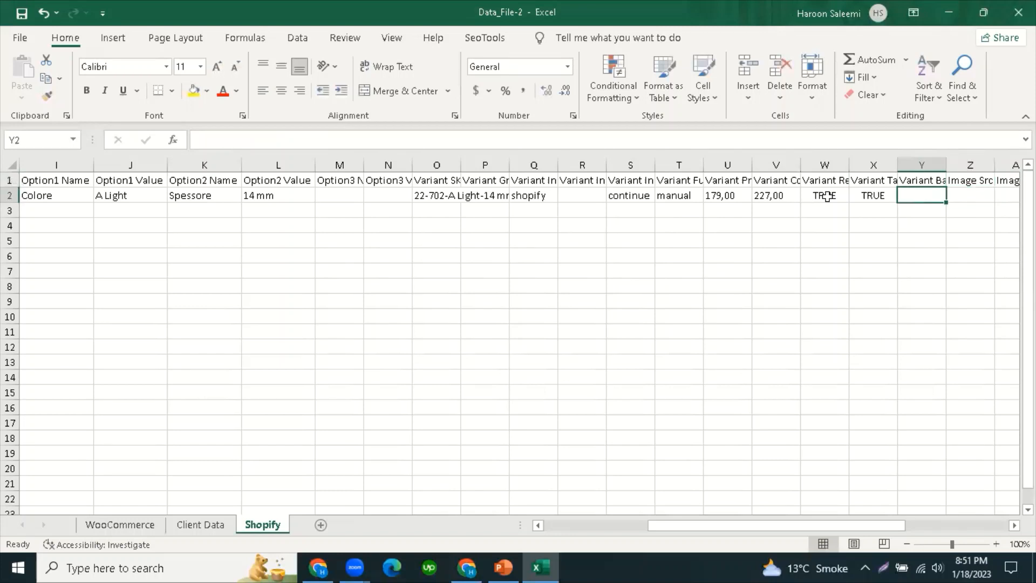
key(Up)
key(Right)
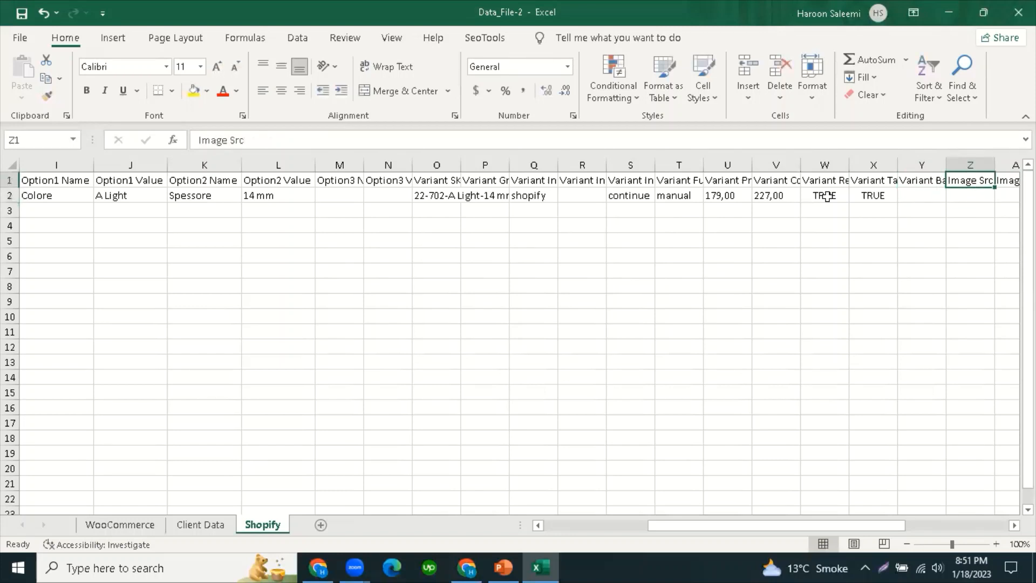
key(Down)
key(Up)
key(Down)
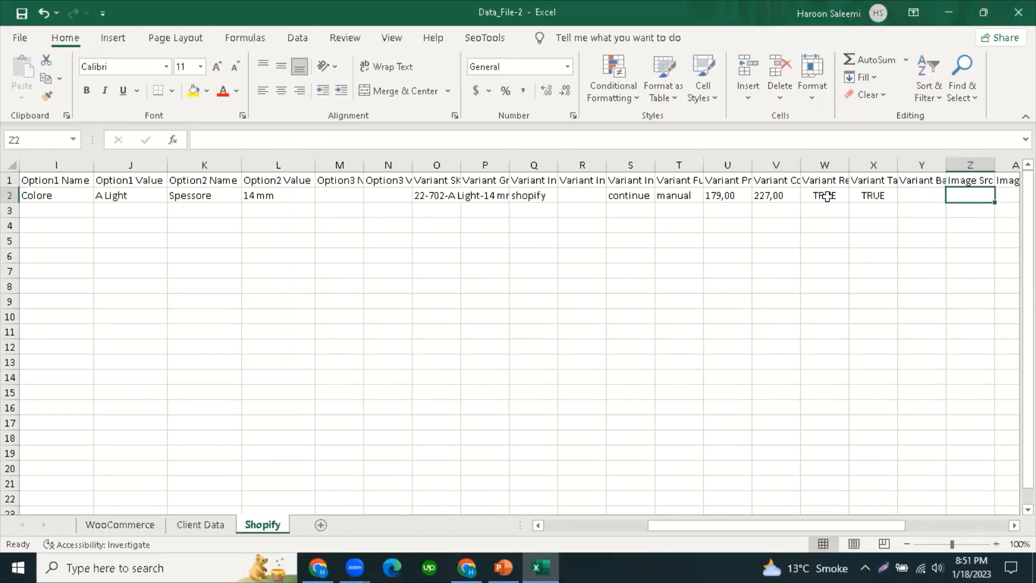
text(=)
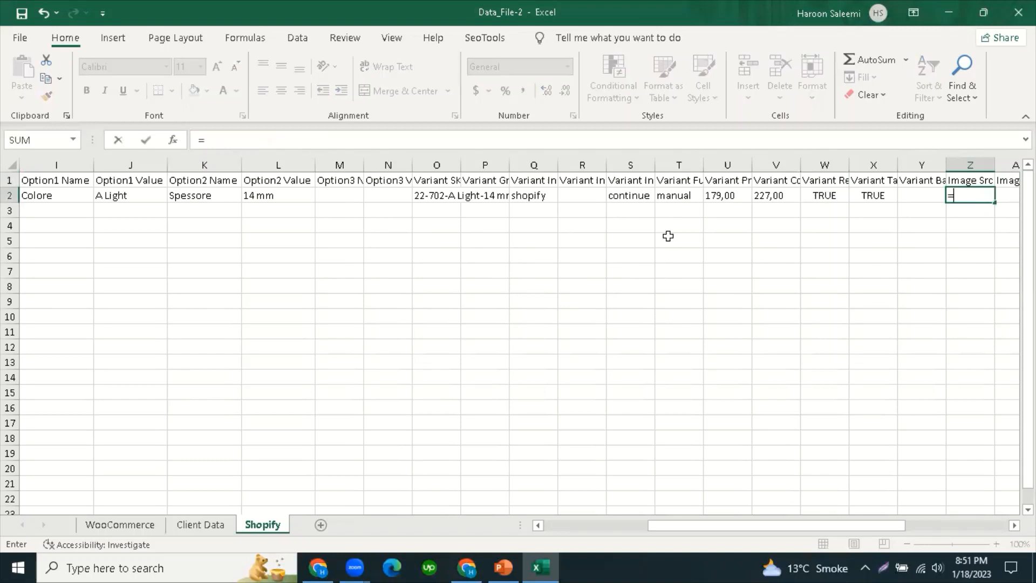
click(201, 528)
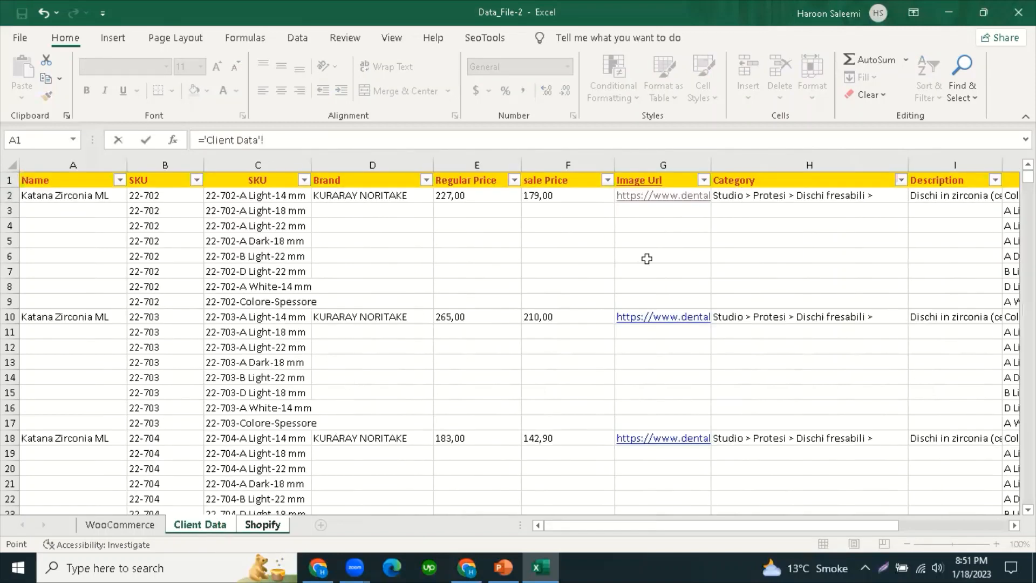
click(645, 195)
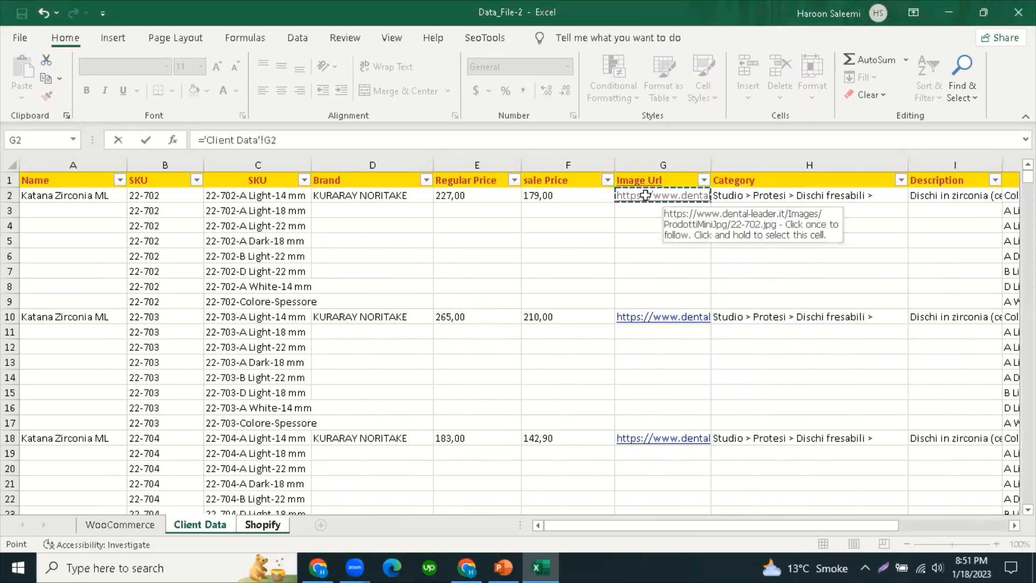
key(Return)
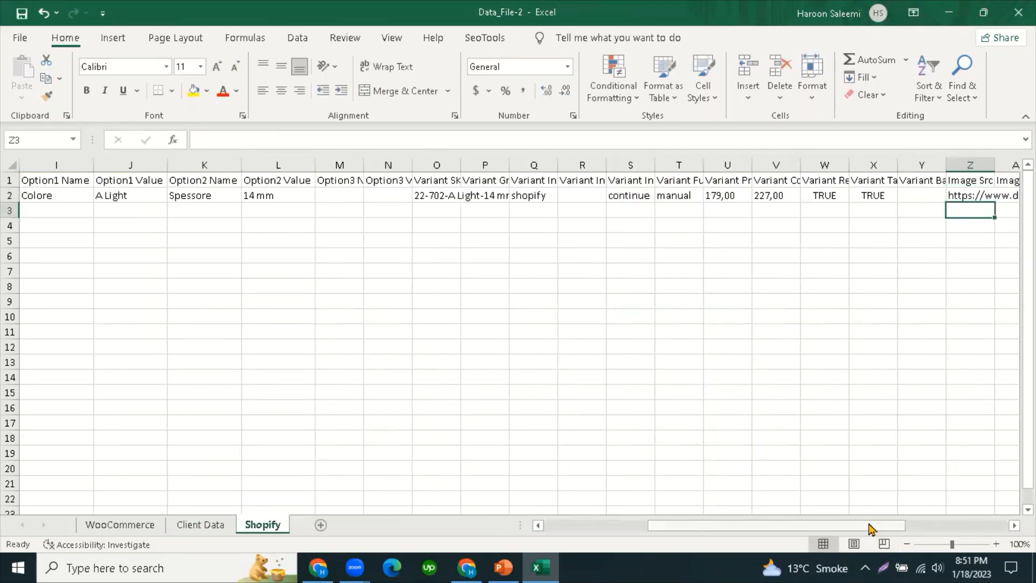
Step: Enter FALSE in cell AC2 for Gift Card, leaving the image position and alt text cells empty
drag(870, 528, 932, 497)
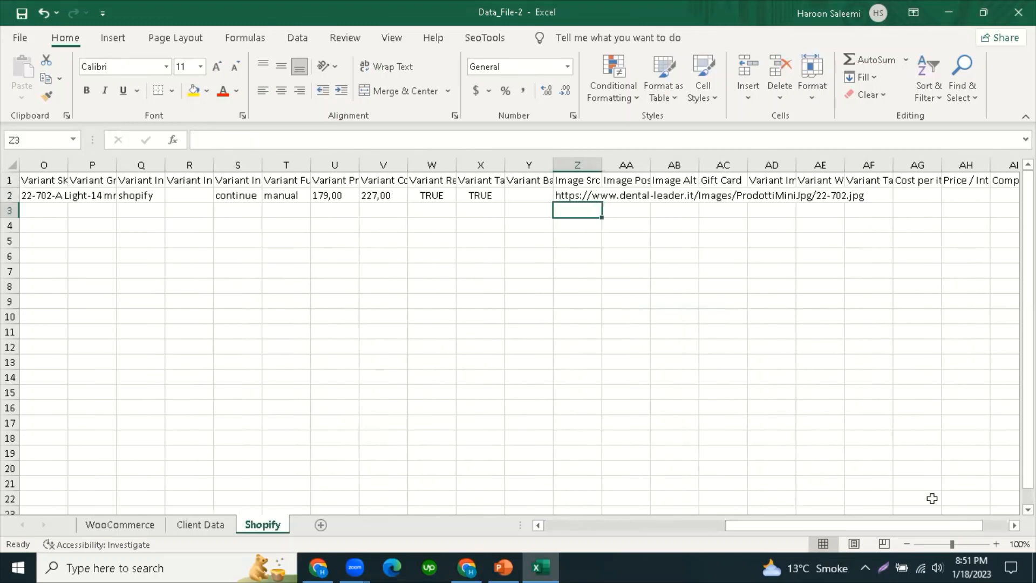
click(614, 179)
click(669, 181)
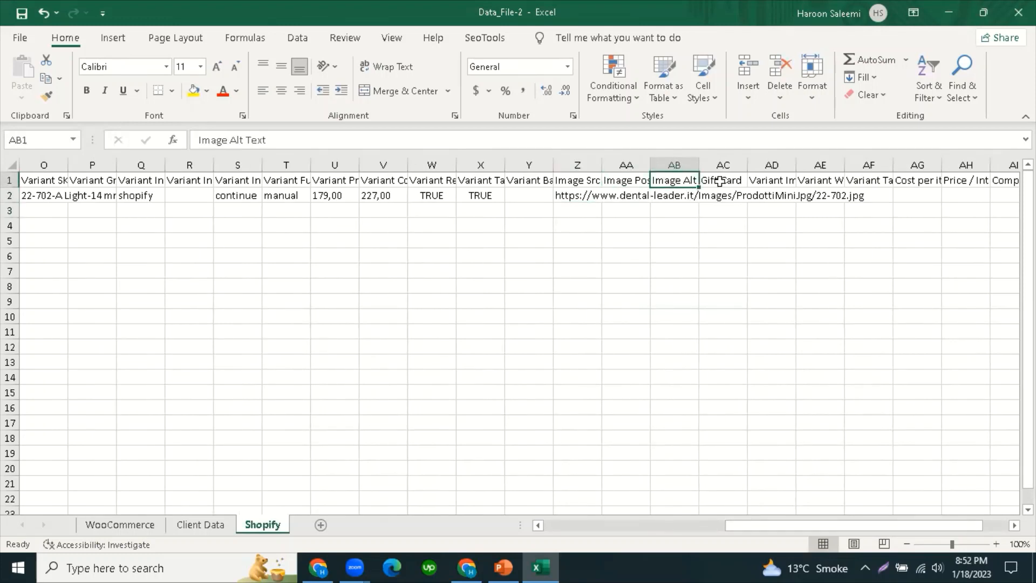
click(723, 181)
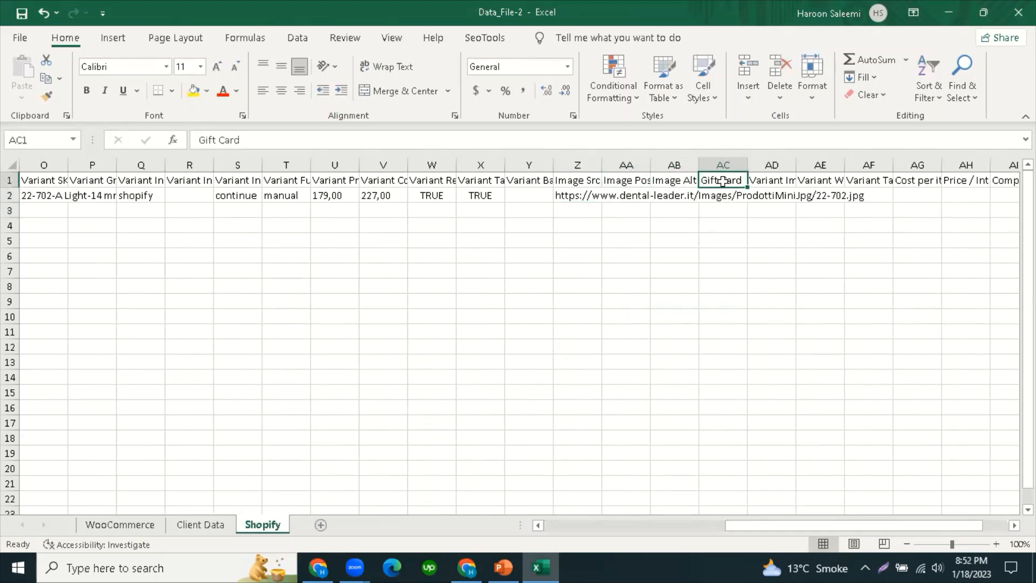
click(723, 196)
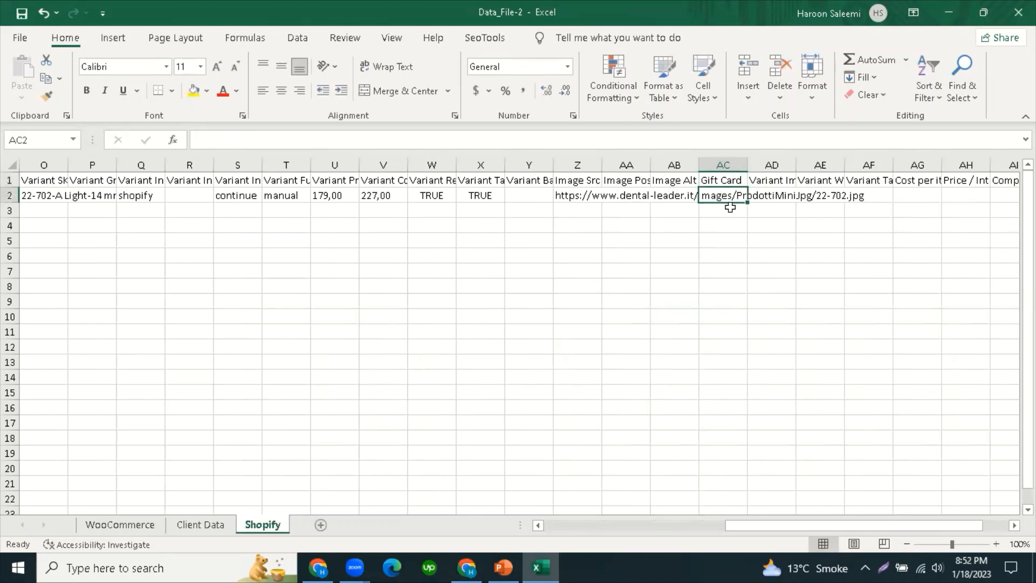
text(FALSE)
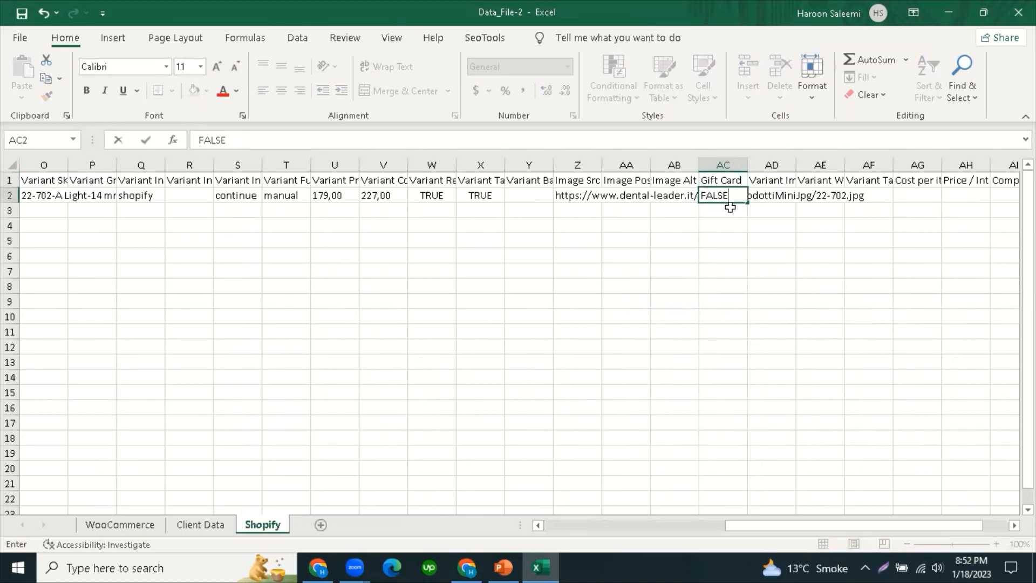
key(Tab)
Step: Enter "active" in the Status cell AJ2, leaving the variant image, weight, tax, cost and international price cells empty
key(Up)
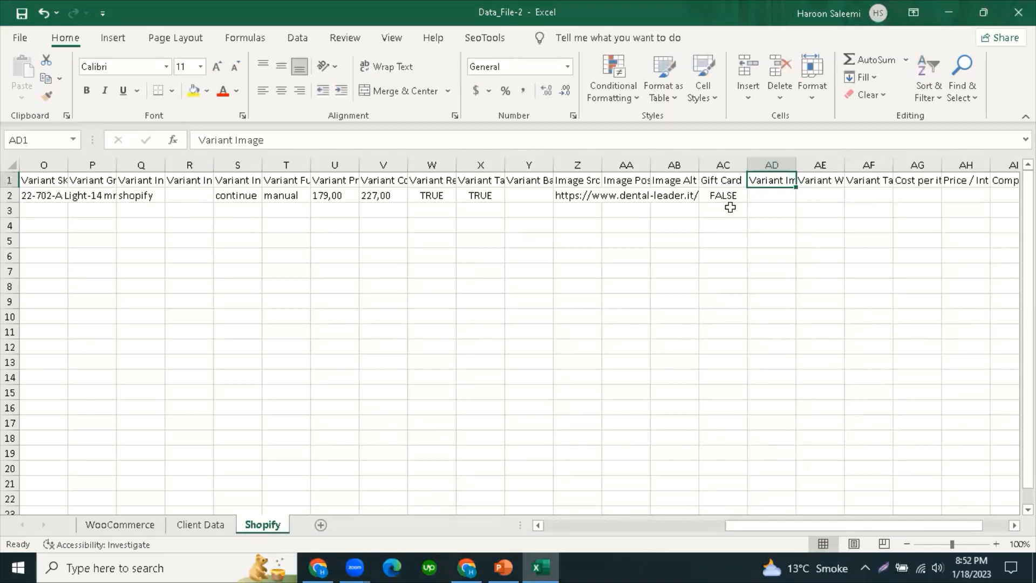
key(Down)
key(Right)
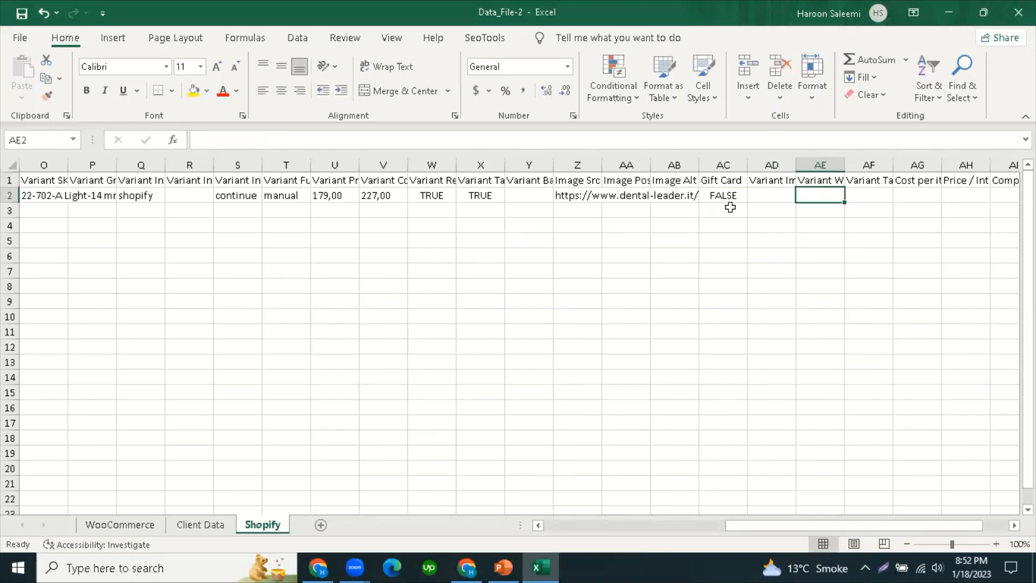
key(Up)
key(Right)
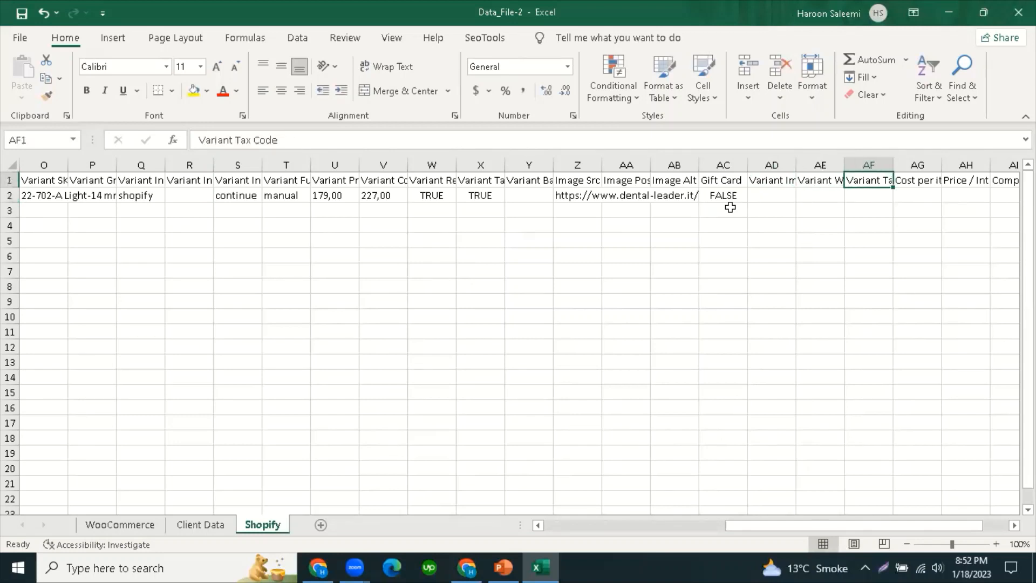
key(Right)
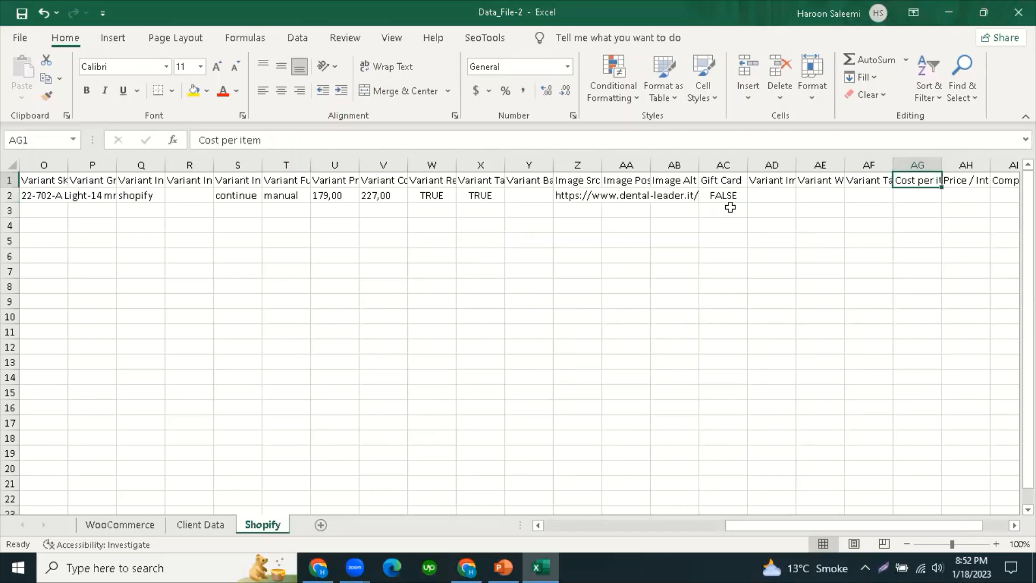
key(Right)
key(Right)
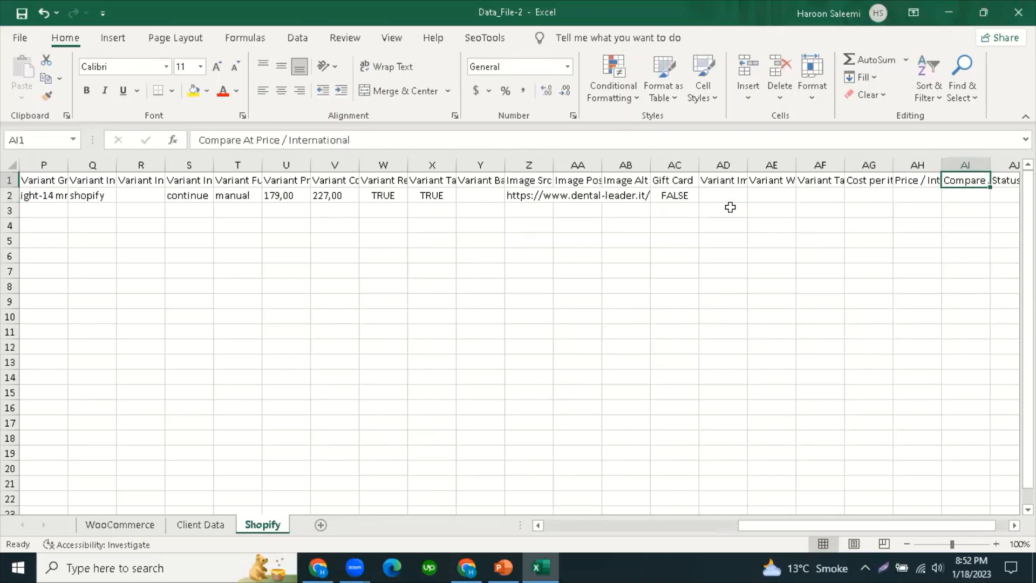
key(Right)
key(Down)
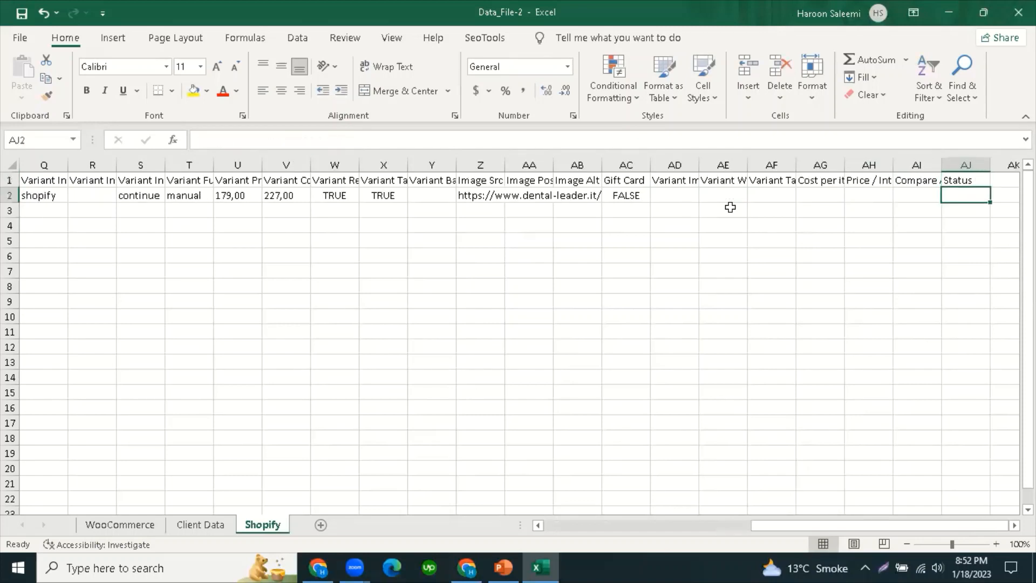
text(active)
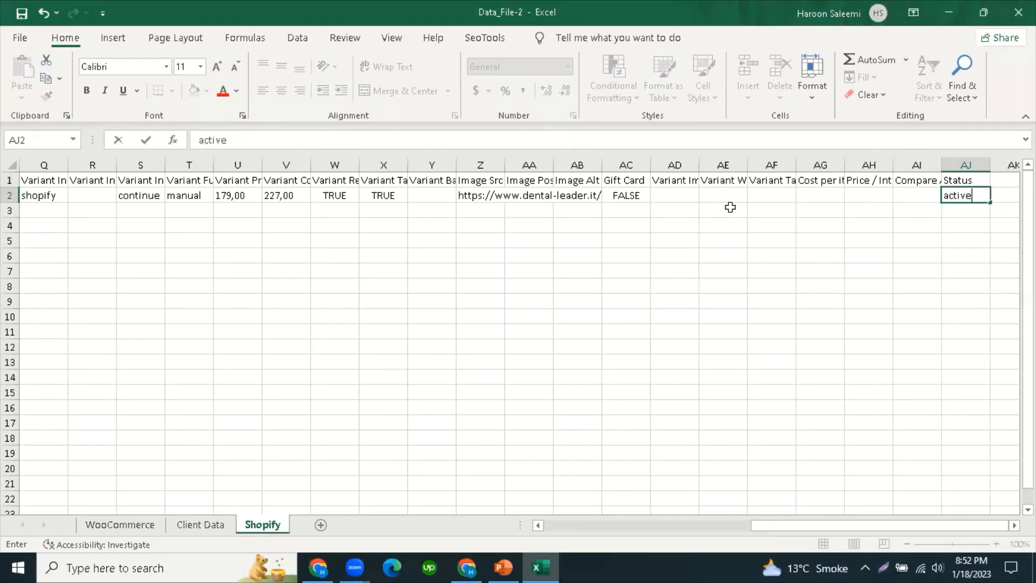
click(722, 213)
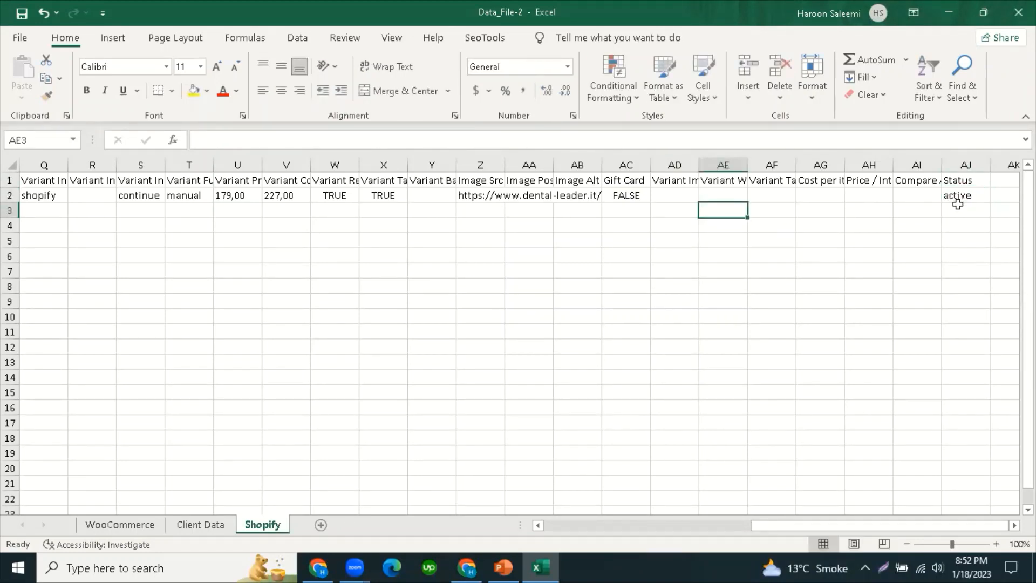
Step: Review the filled row 2 of the Shopify sheet and check the Category column in the Client Data sheet
drag(957, 203, 22, 195)
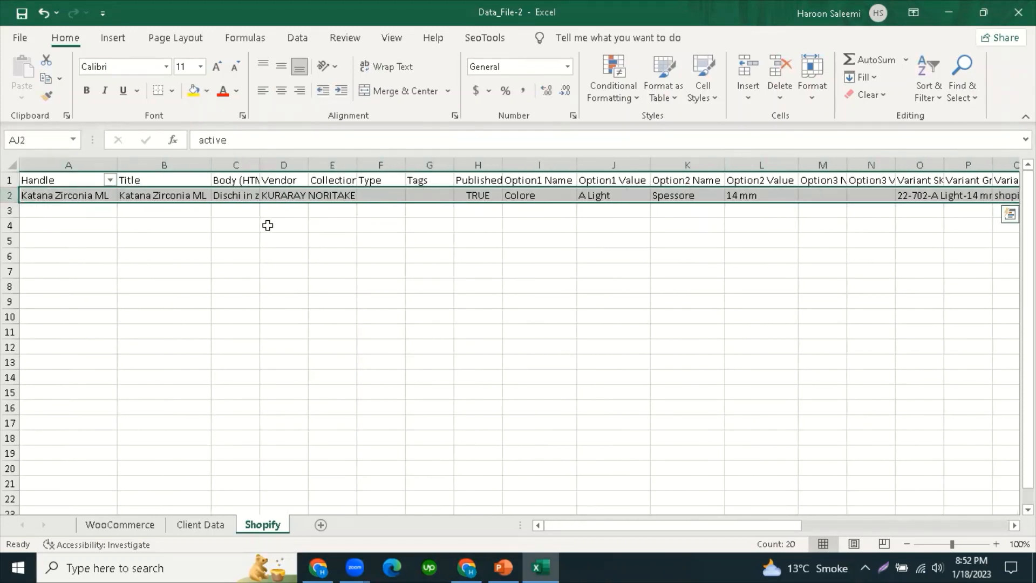
click(267, 226)
click(200, 526)
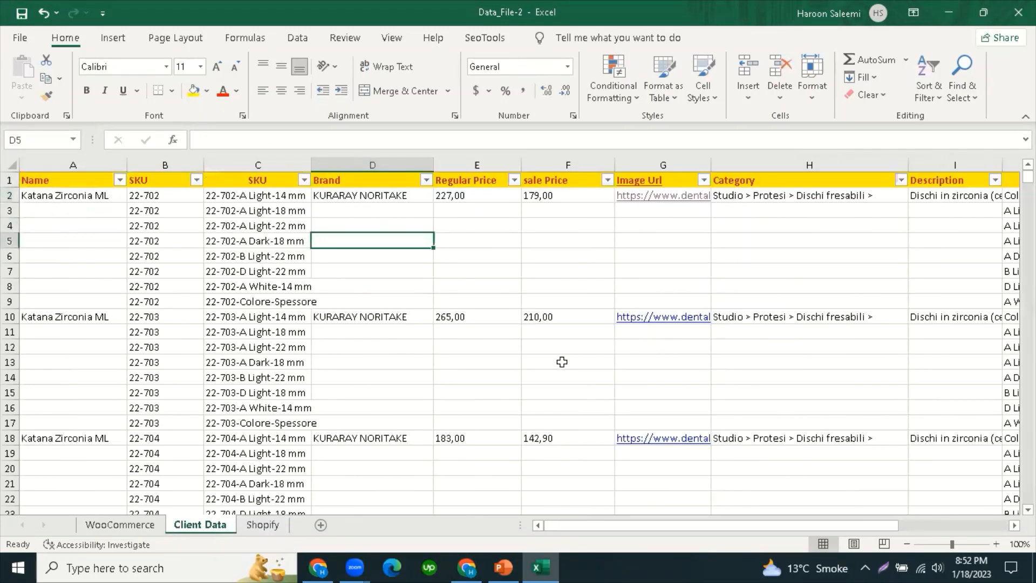
click(696, 241)
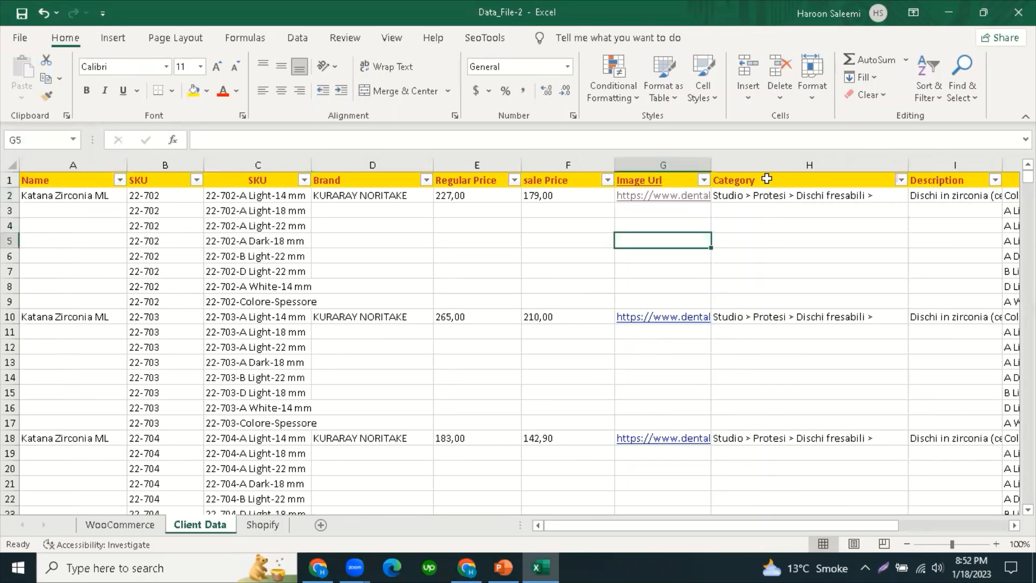
click(766, 164)
click(263, 524)
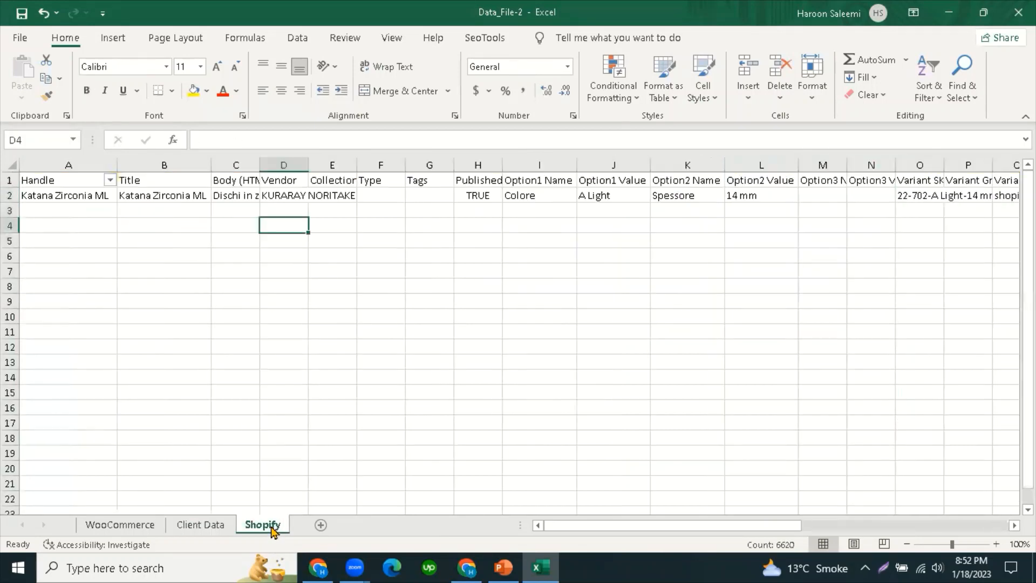
Step: Check the empty Type cell F2 of the Shopify sheet and switch to Chrome to examine product types in the store's Products list
click(381, 196)
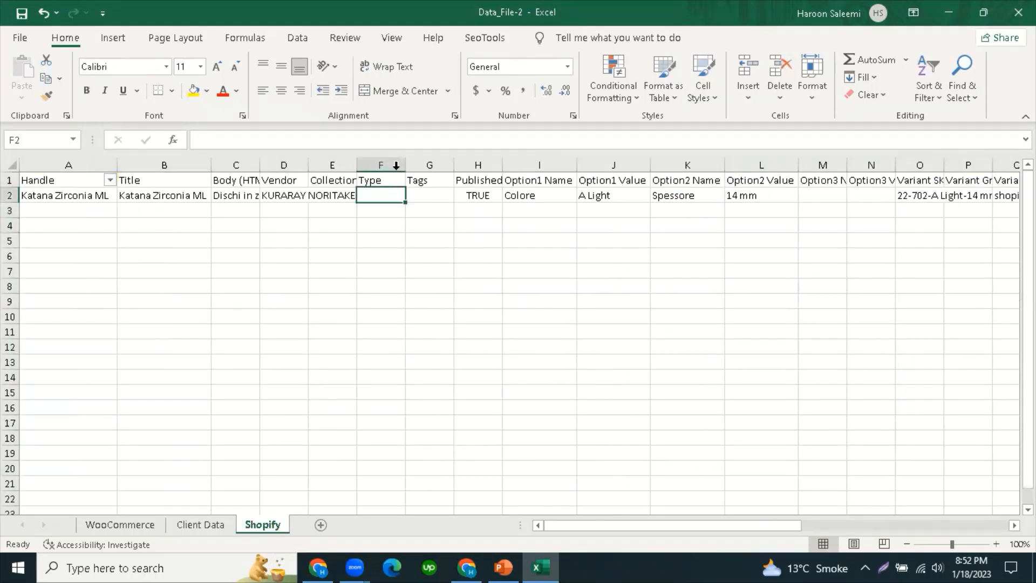
click(381, 224)
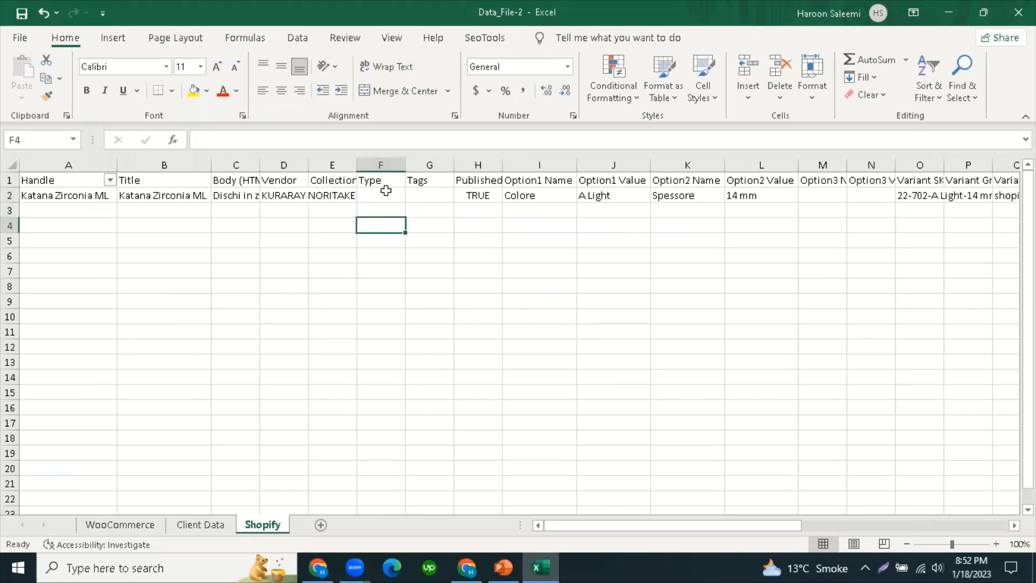
click(386, 192)
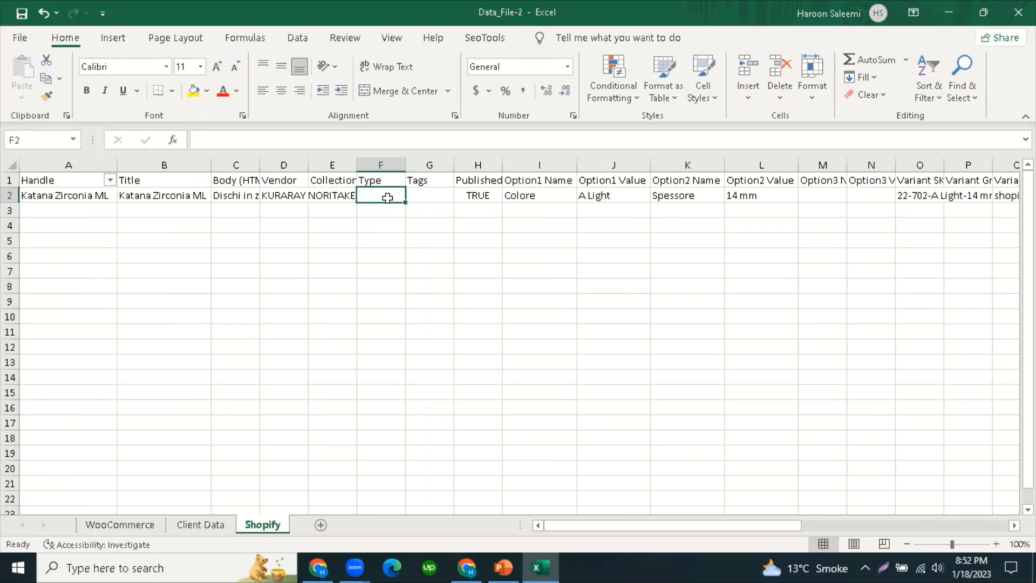
click(467, 567)
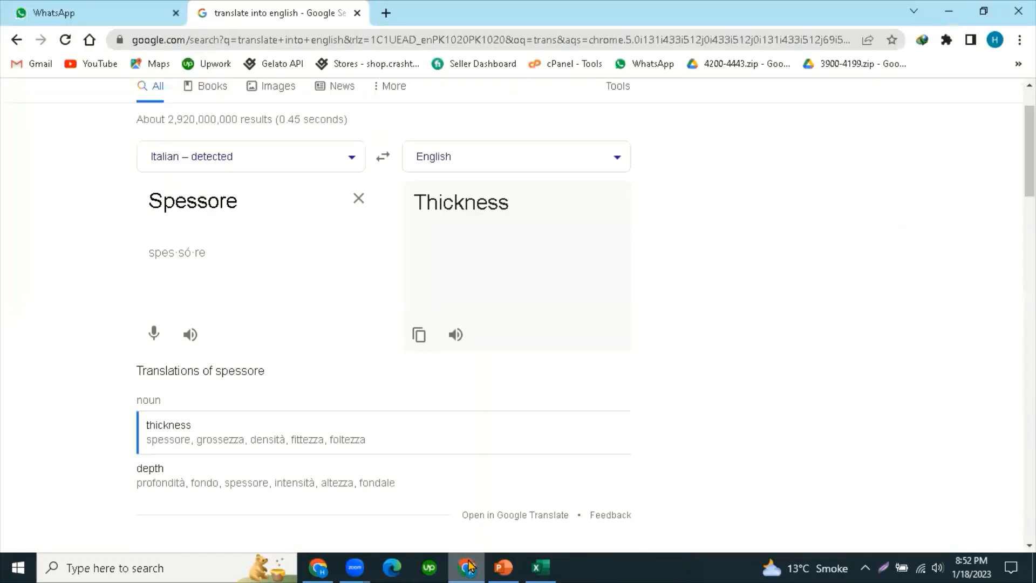
click(468, 566)
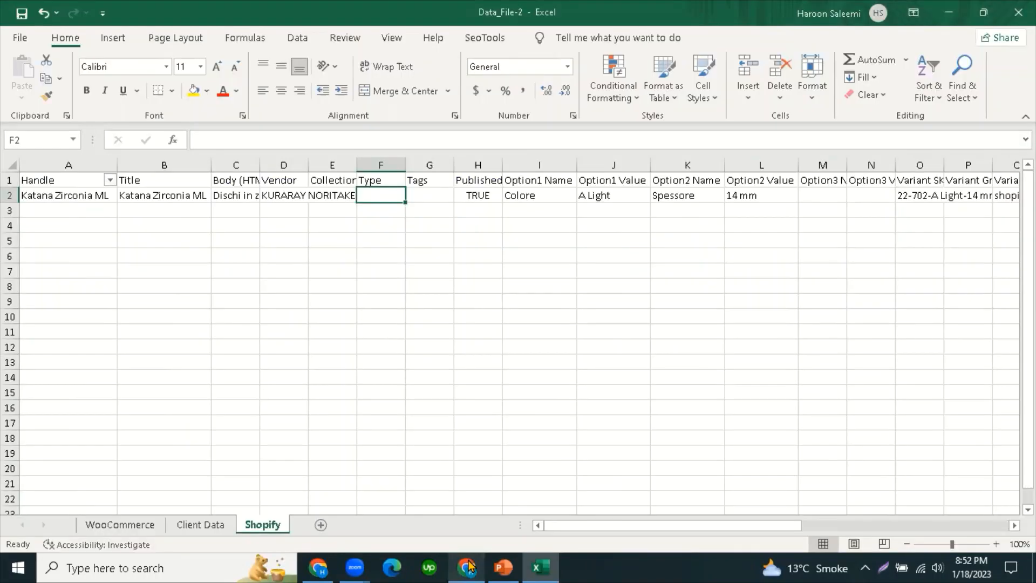
click(318, 567)
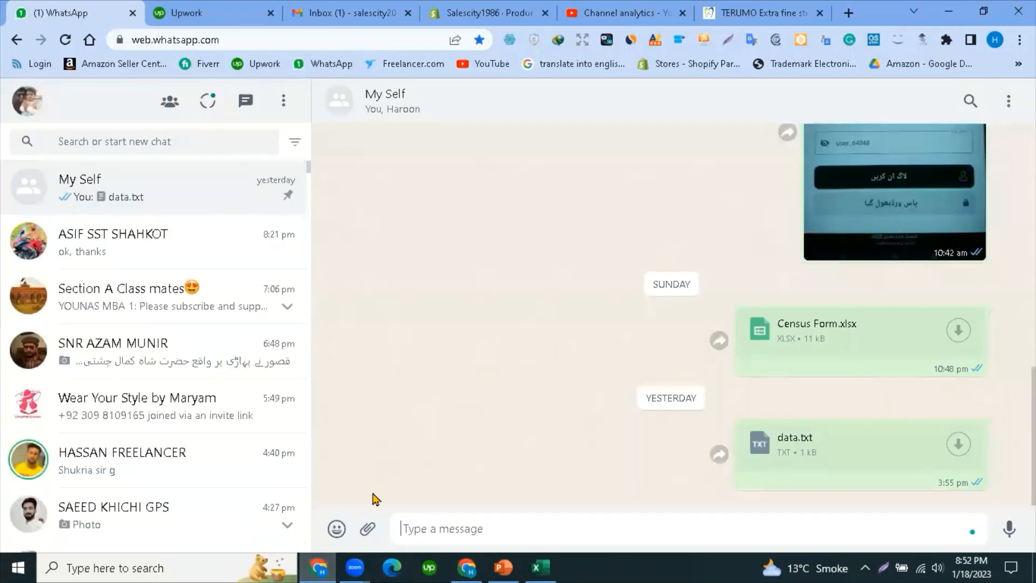
click(626, 11)
click(766, 9)
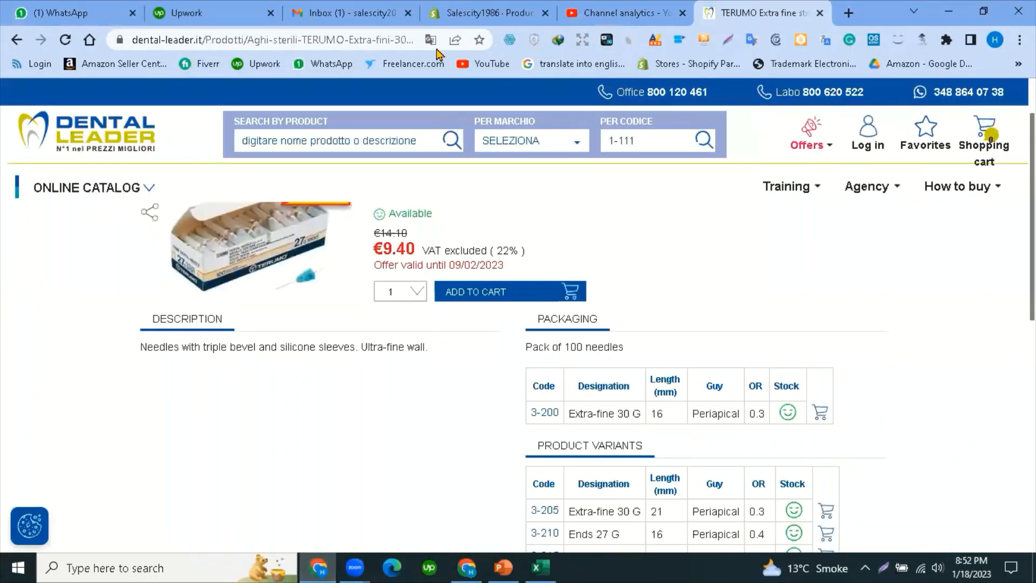
click(463, 11)
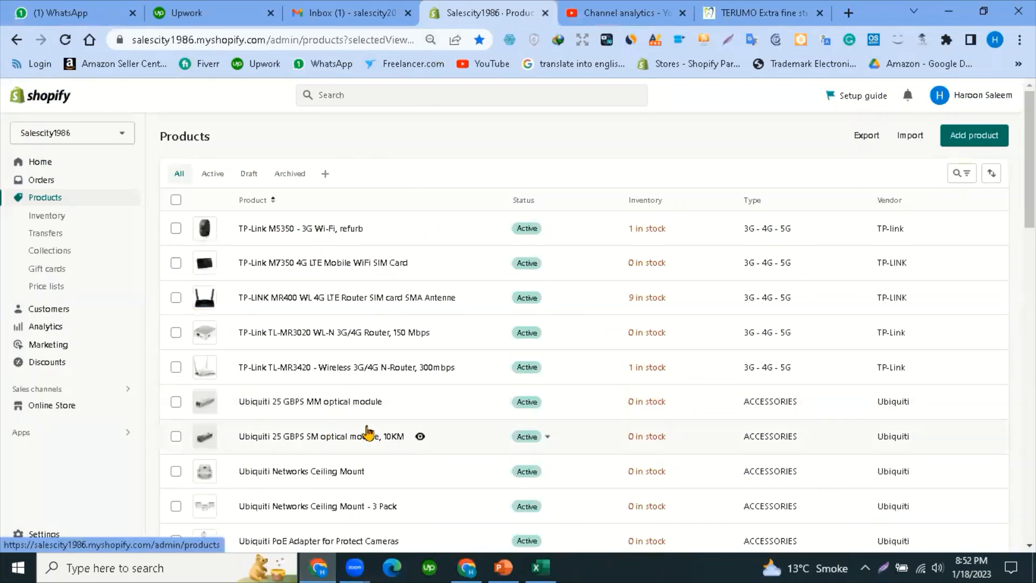
scroll(388, 418, down, 4)
scroll(346, 389, up, 4)
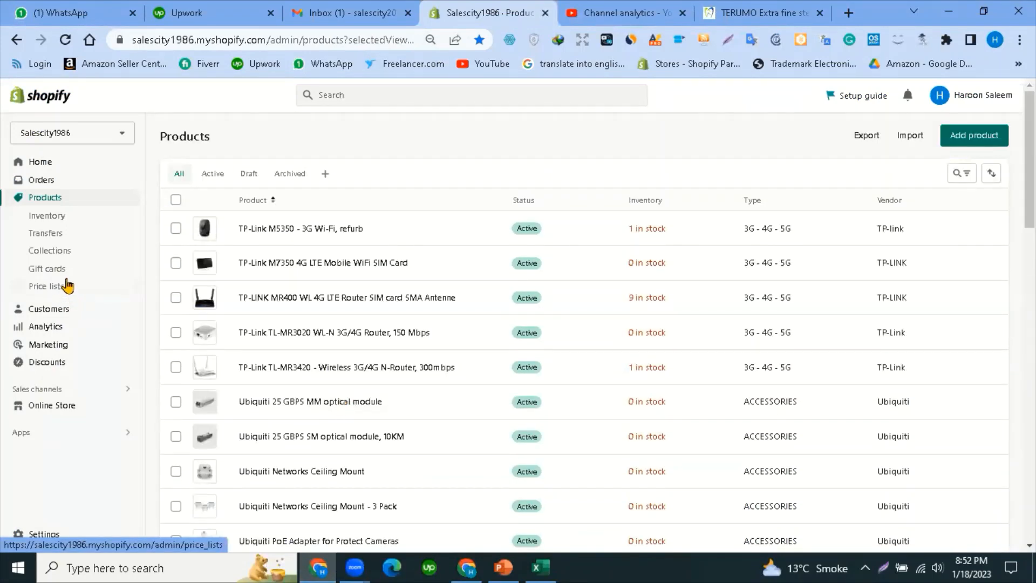
Step: View the Collections page in the Shopify store admin and switch back to the Shopify sheet in Excel
click(53, 250)
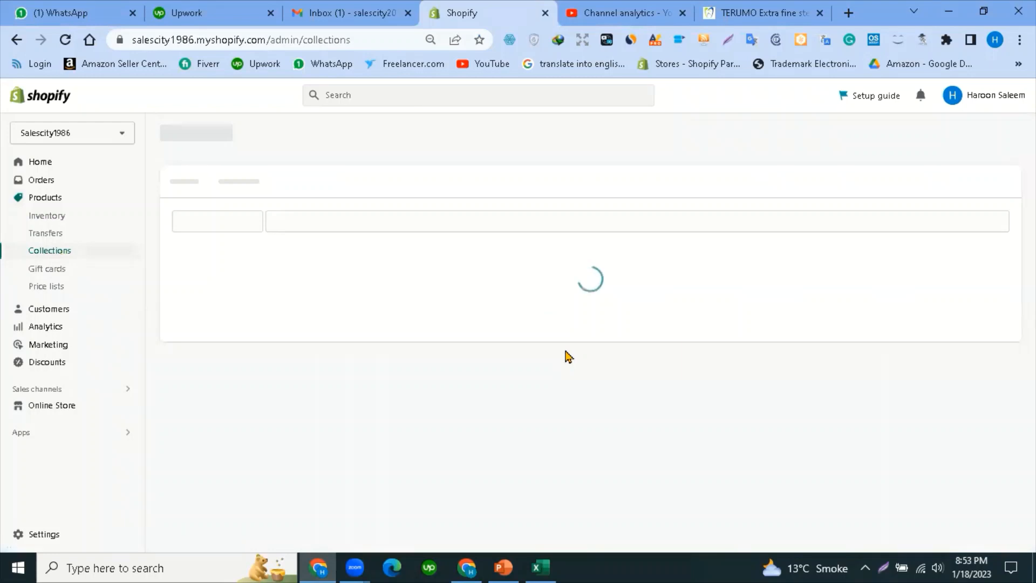
middle_click(643, 7)
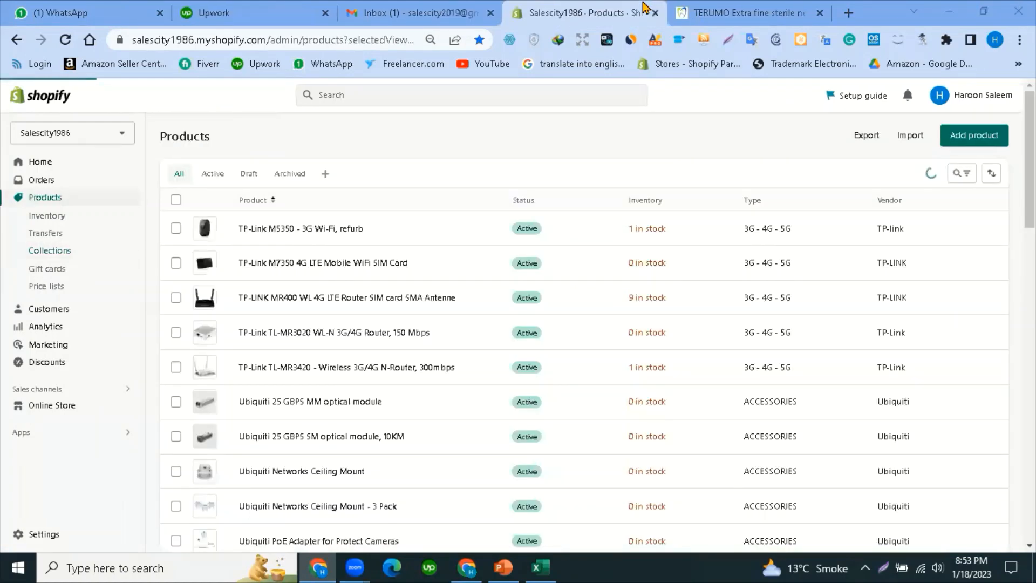
click(531, 562)
drag(323, 447, 326, 440)
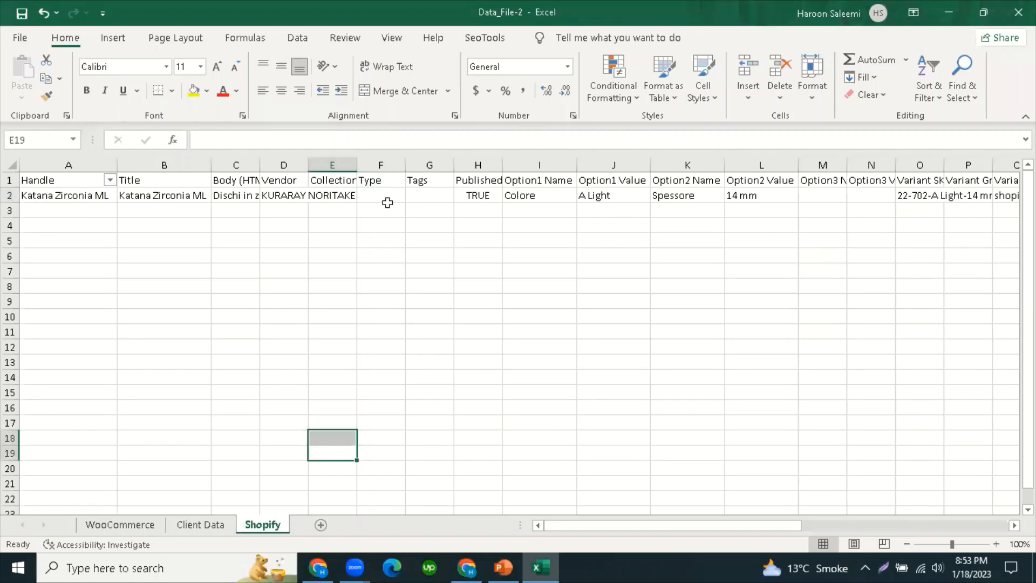
Step: Copy the whole Category column H from the Client Data sheet into column A of a new worksheet
click(219, 529)
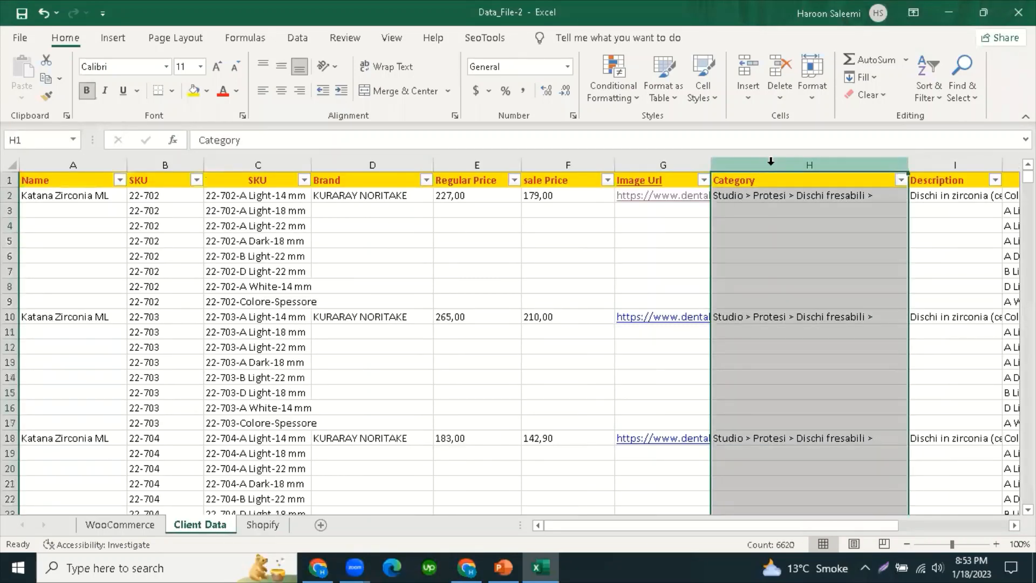
key(ctrl+c)
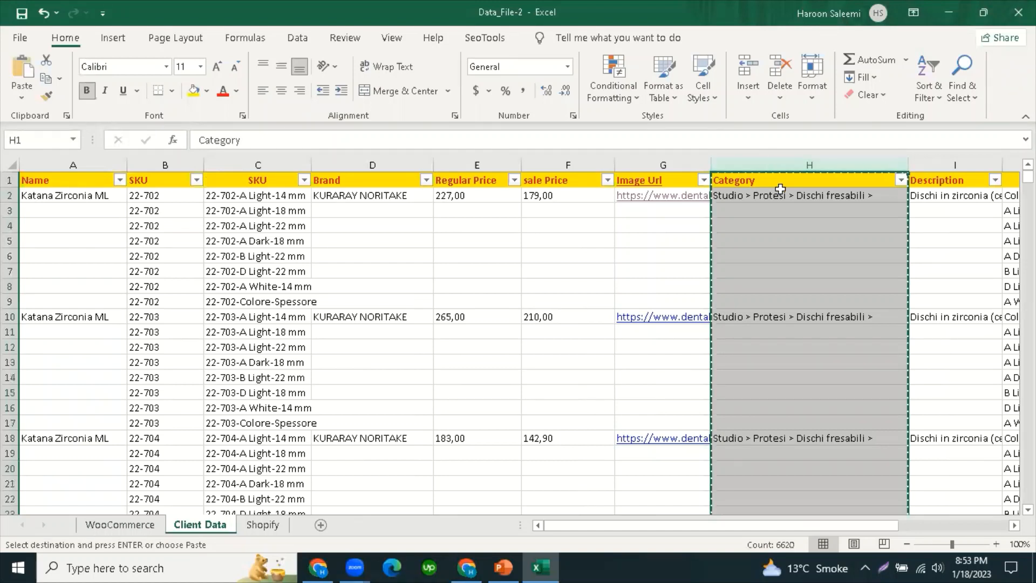
click(322, 525)
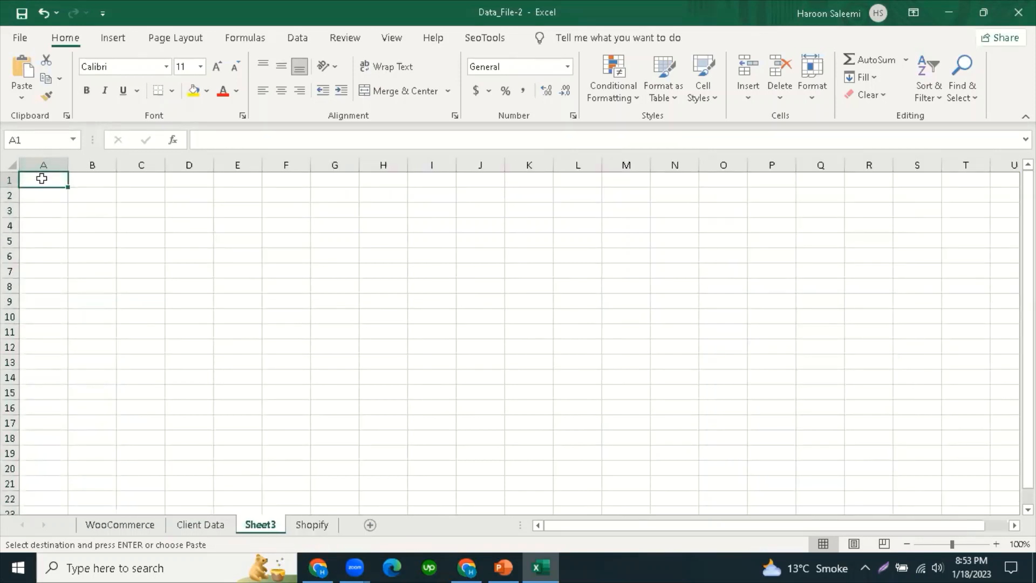
click(43, 165)
key(ctrl+v)
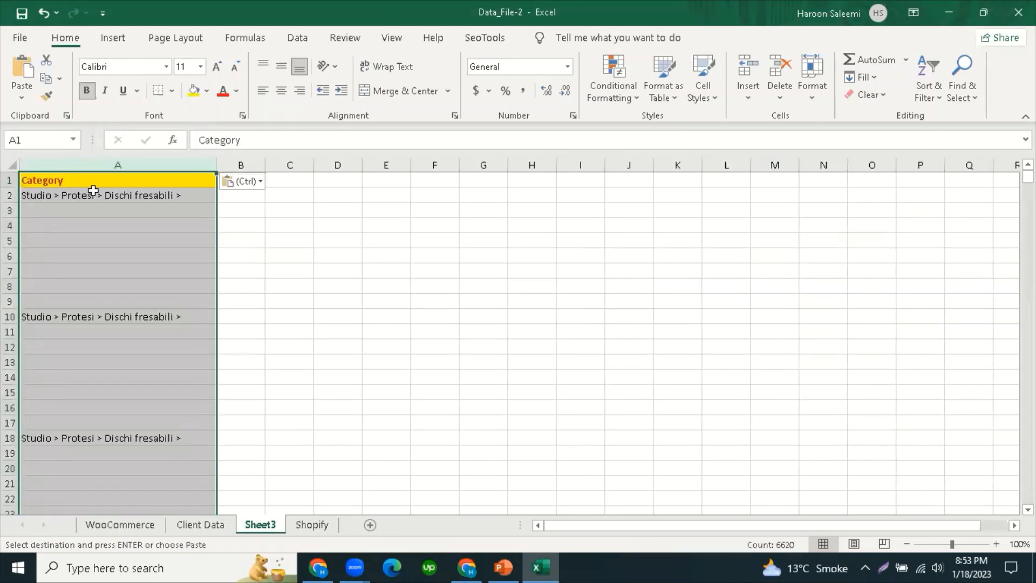
Step: Examine how the category levels are separated in the pasted Category column of Sheet3
click(316, 238)
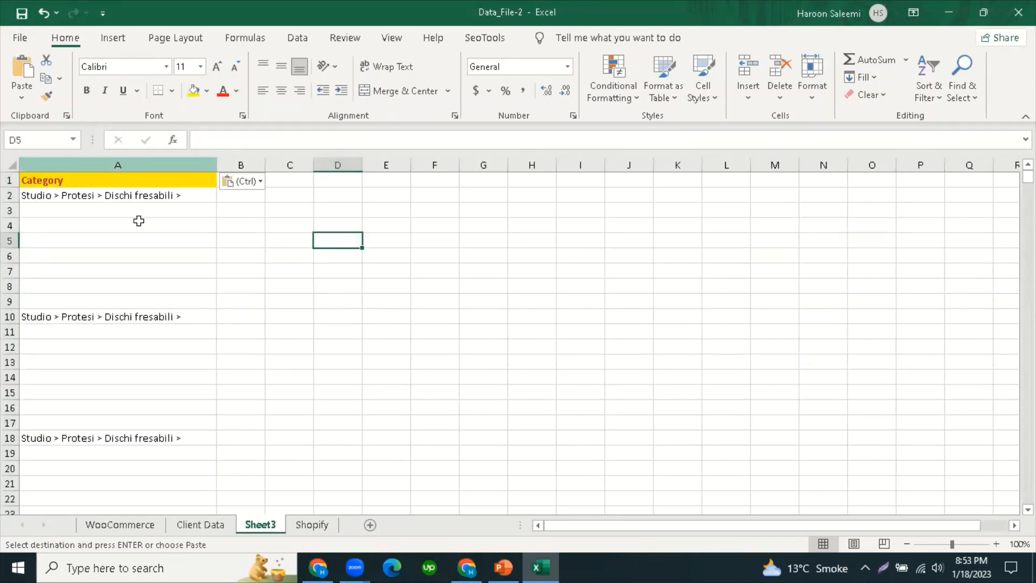
click(146, 197)
click(105, 255)
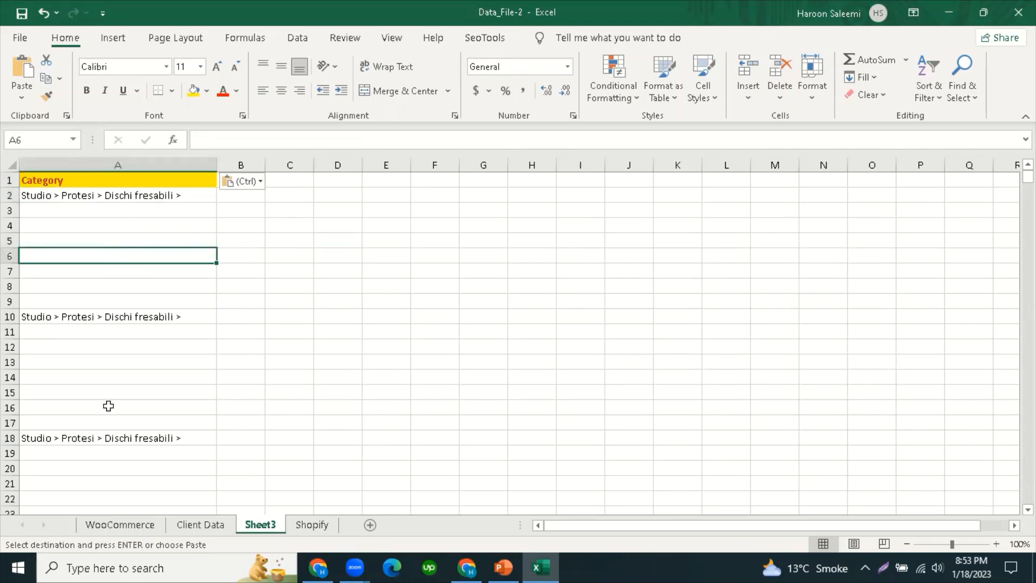
scroll(130, 463, down, 5)
scroll(127, 447, up, 5)
key(Down)
key(Down)
key(Down)
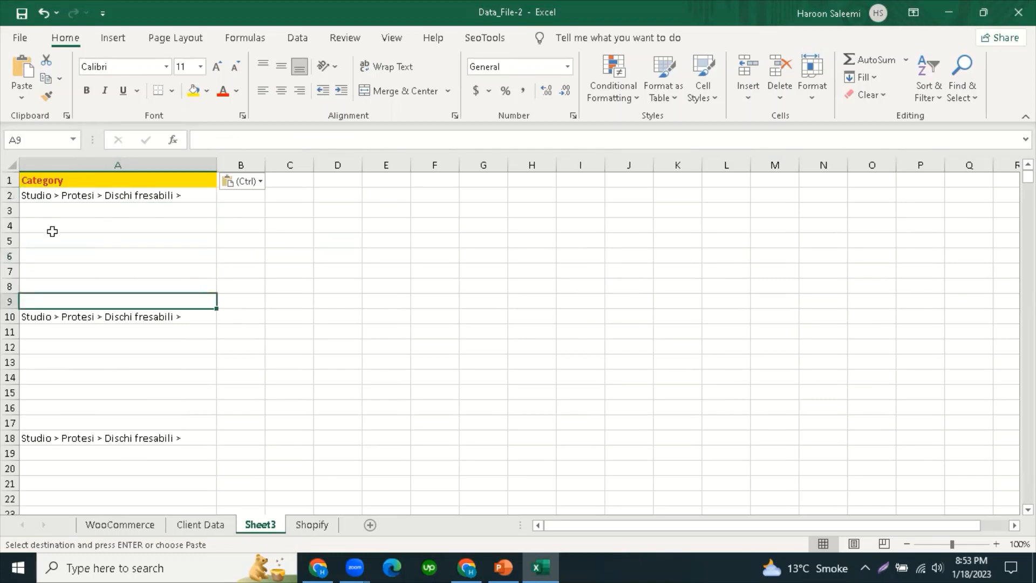
click(156, 197)
click(88, 274)
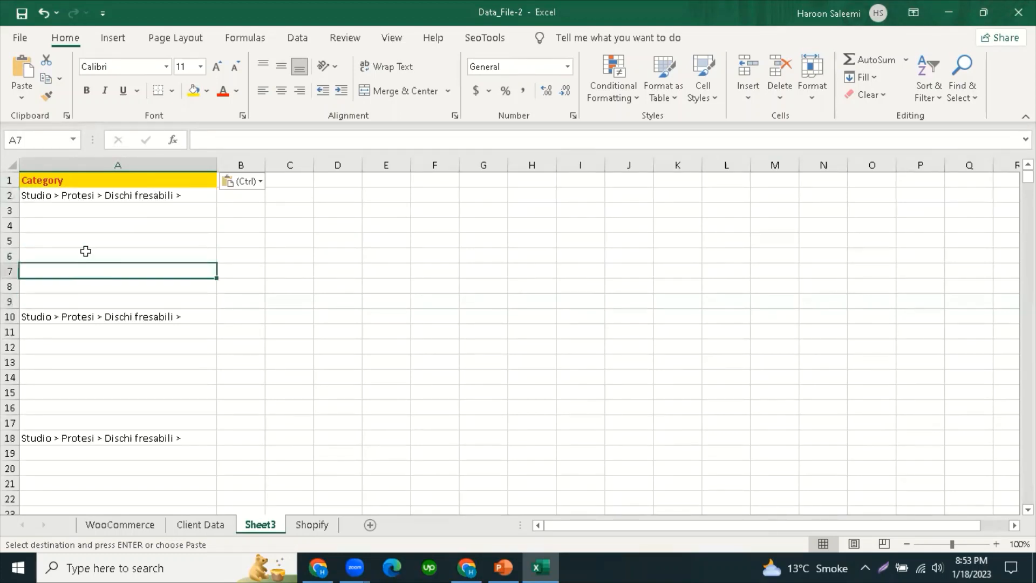
Step: Split the Category column A into separate columns with Text to Columns, as delimited data using Tab and the custom delimiter ">"
click(103, 166)
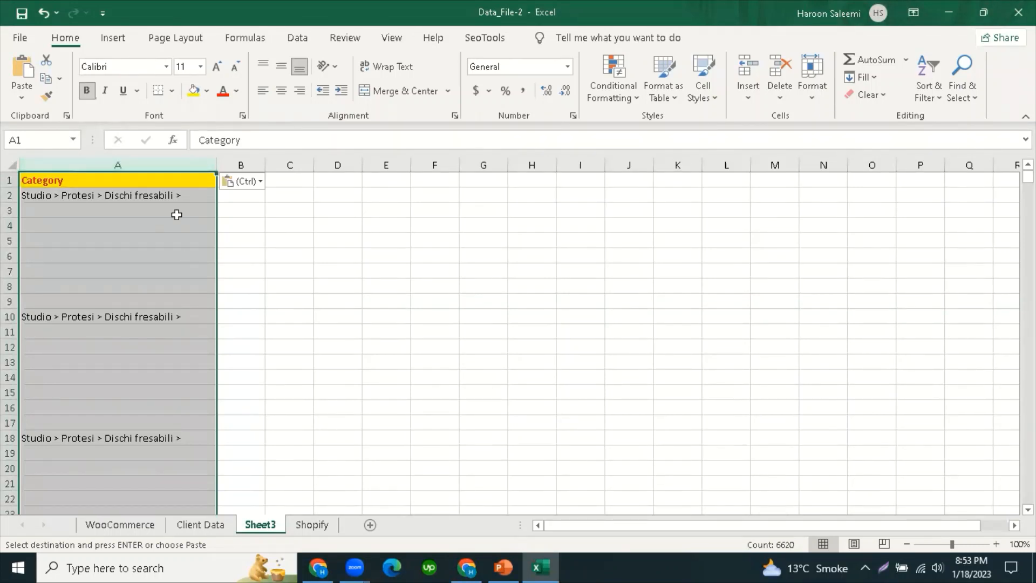
click(298, 39)
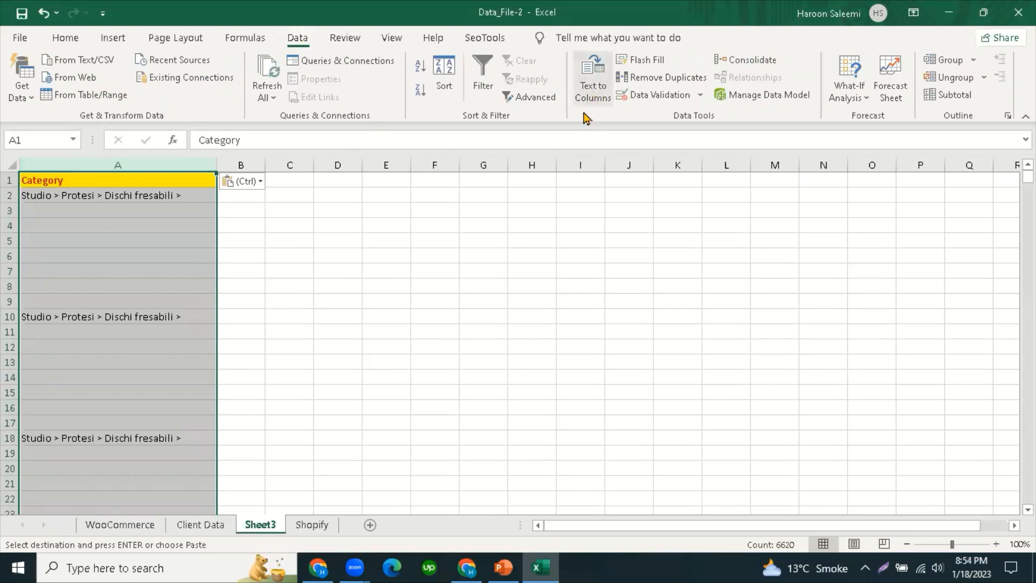
click(593, 84)
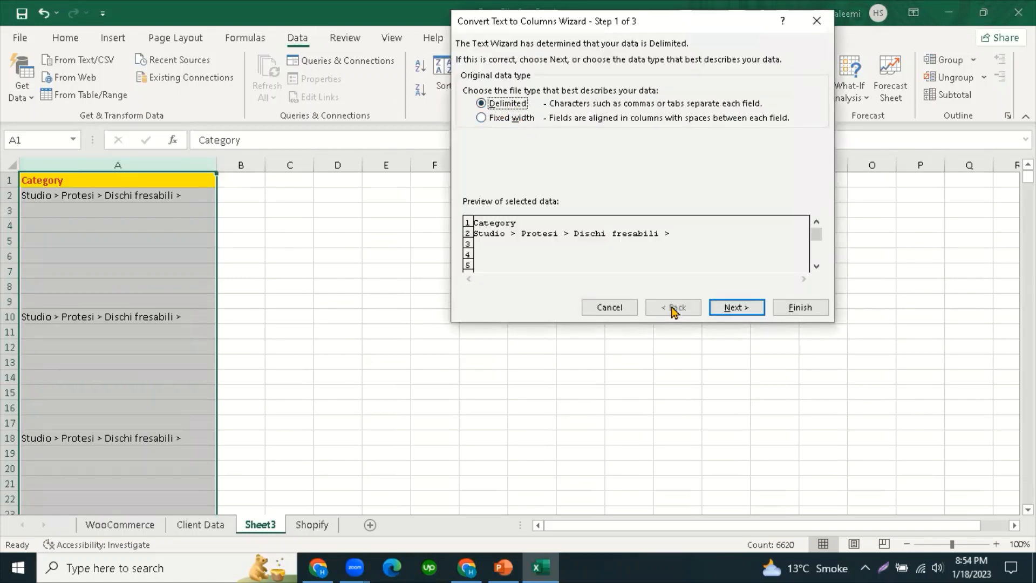
click(735, 308)
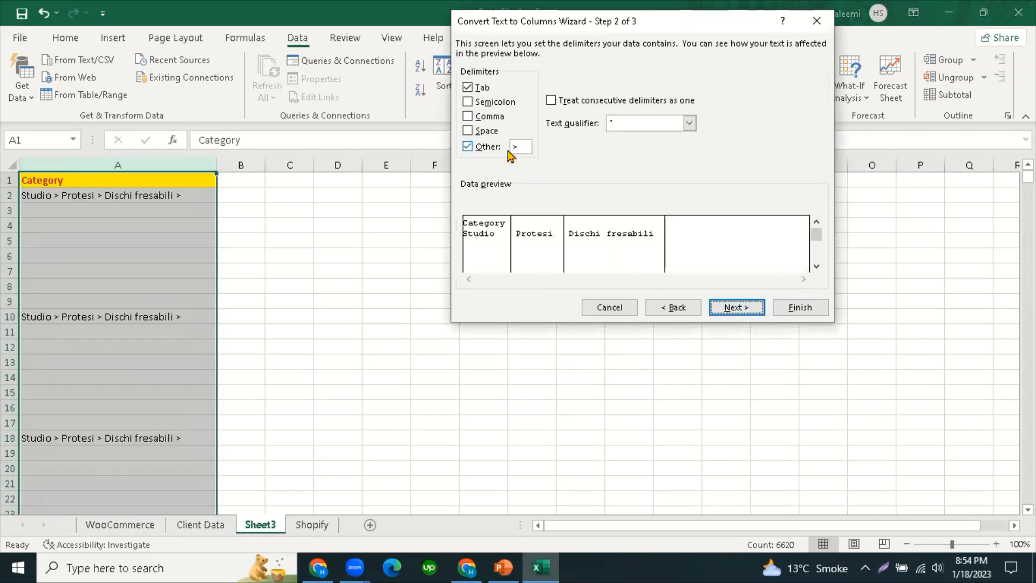
click(468, 148)
click(520, 149)
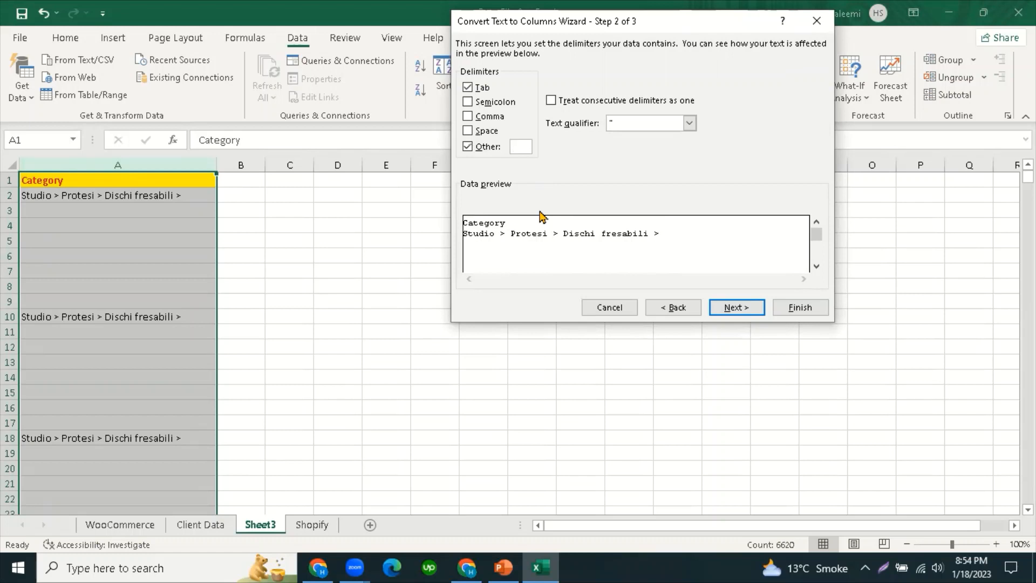
click(468, 147)
click(469, 146)
text(>)
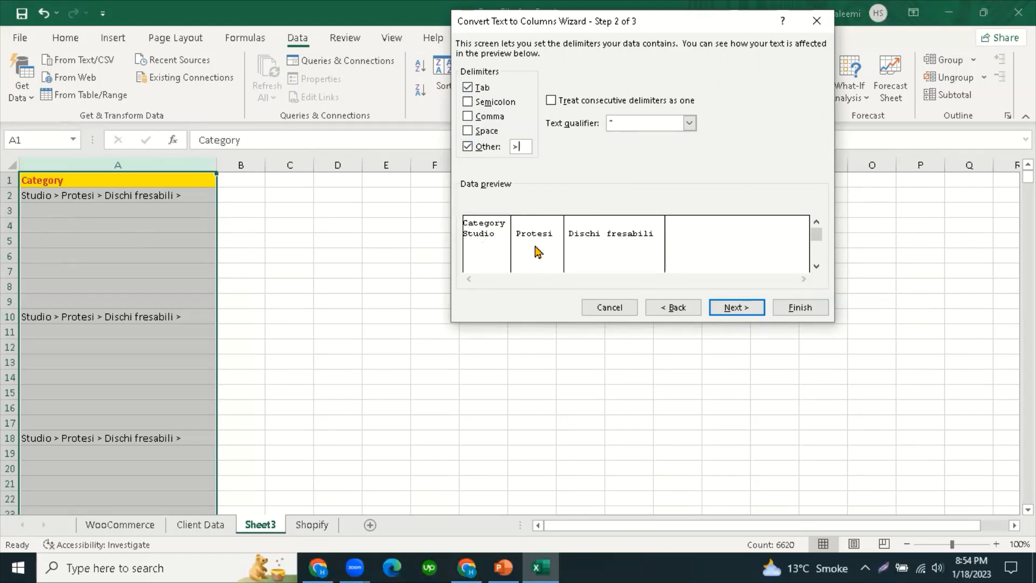
click(737, 311)
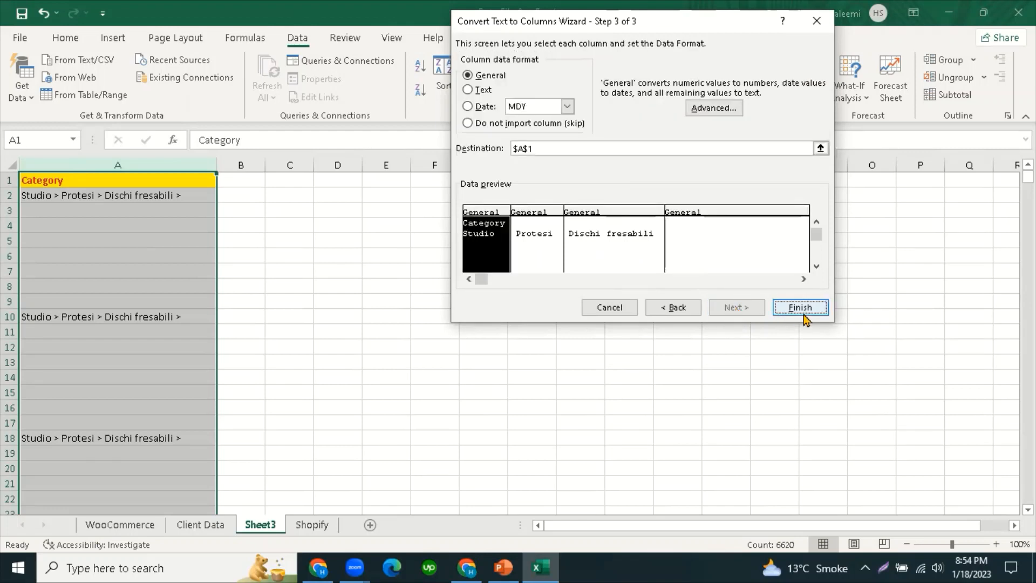
click(805, 311)
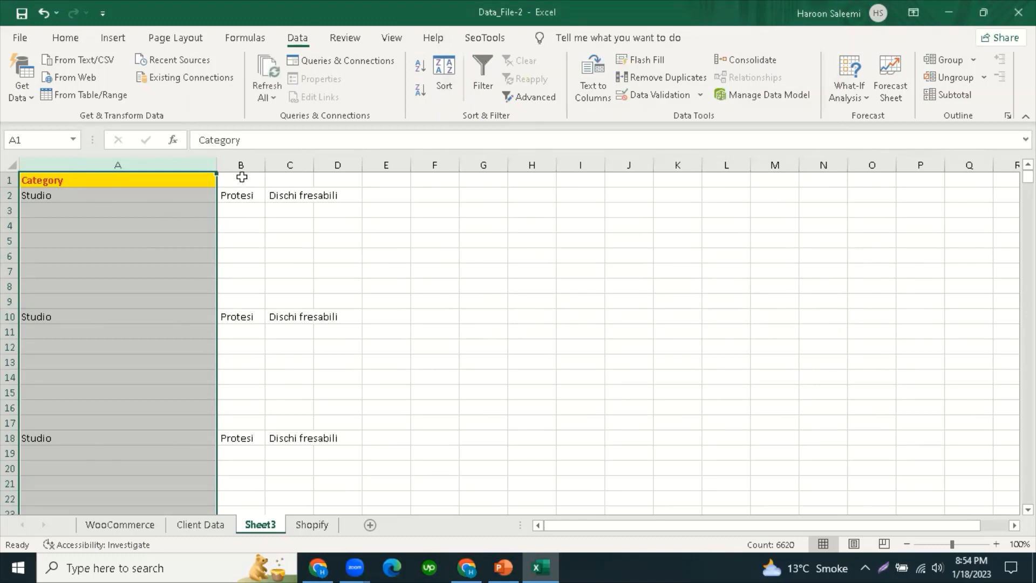
Step: Check the split category levels and fill the Category header from cell A1 across to cells B1 and C1
click(244, 196)
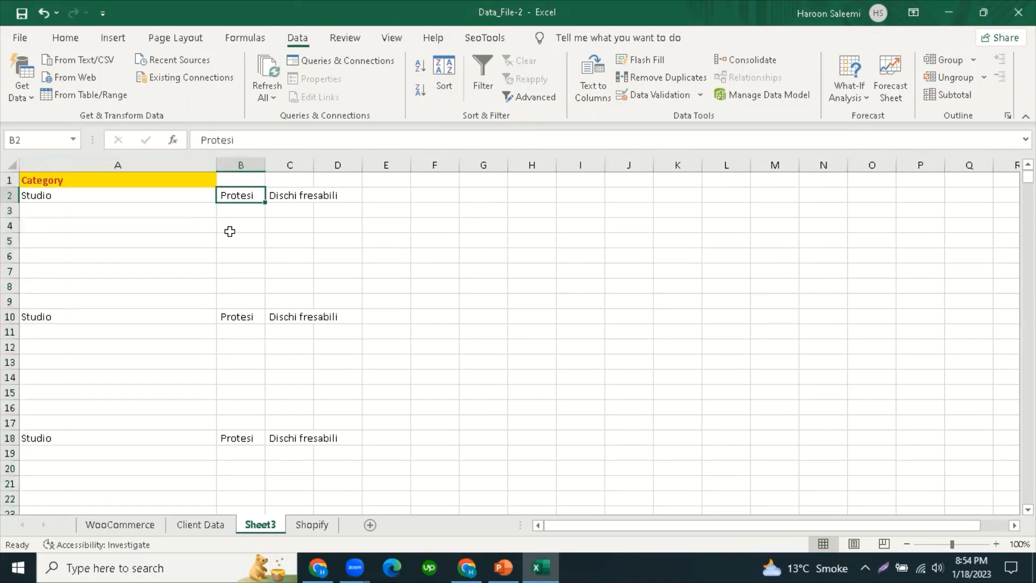
click(143, 180)
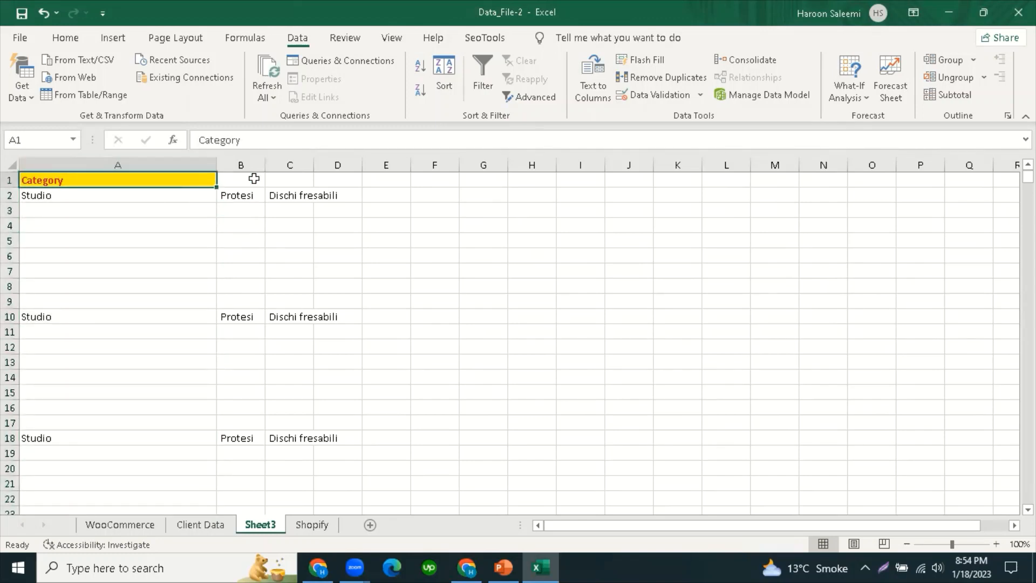
click(243, 164)
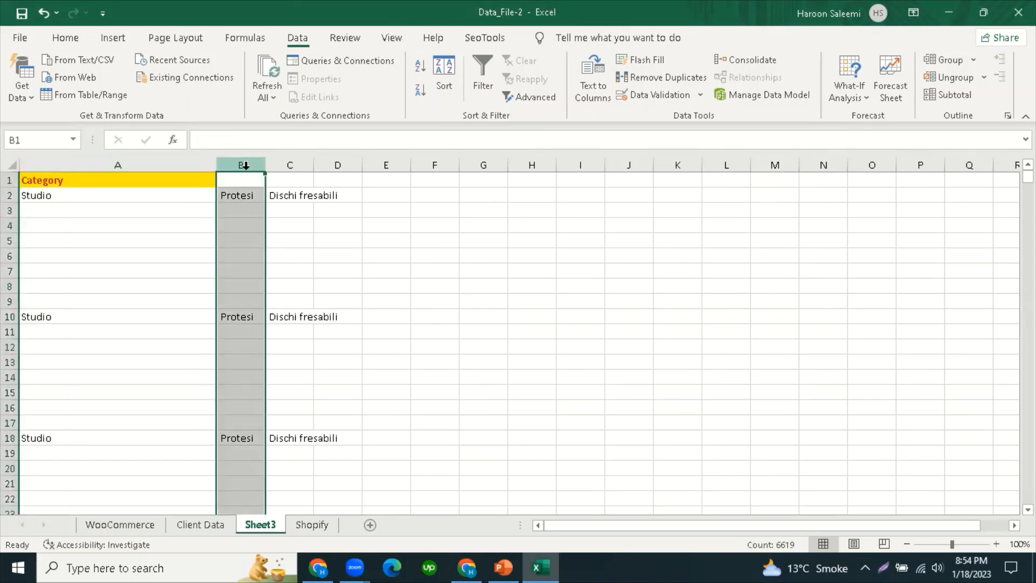
click(298, 162)
click(301, 195)
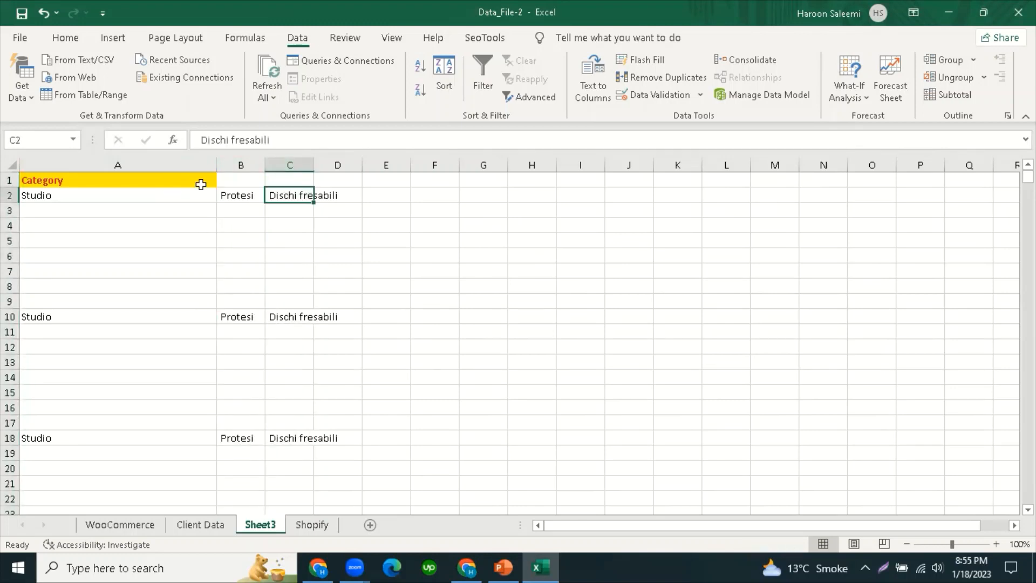
click(156, 180)
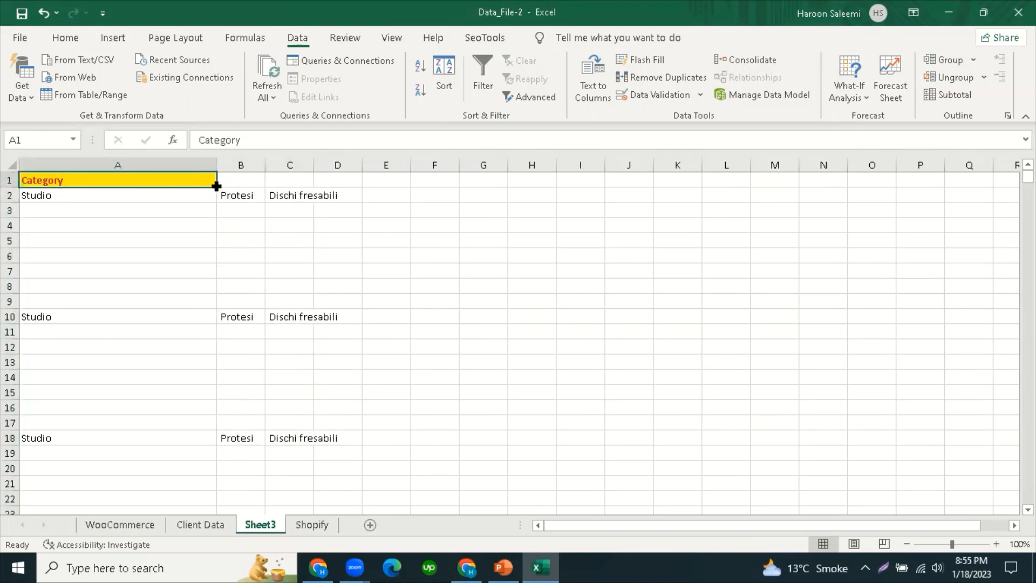
drag(216, 187, 302, 187)
click(434, 210)
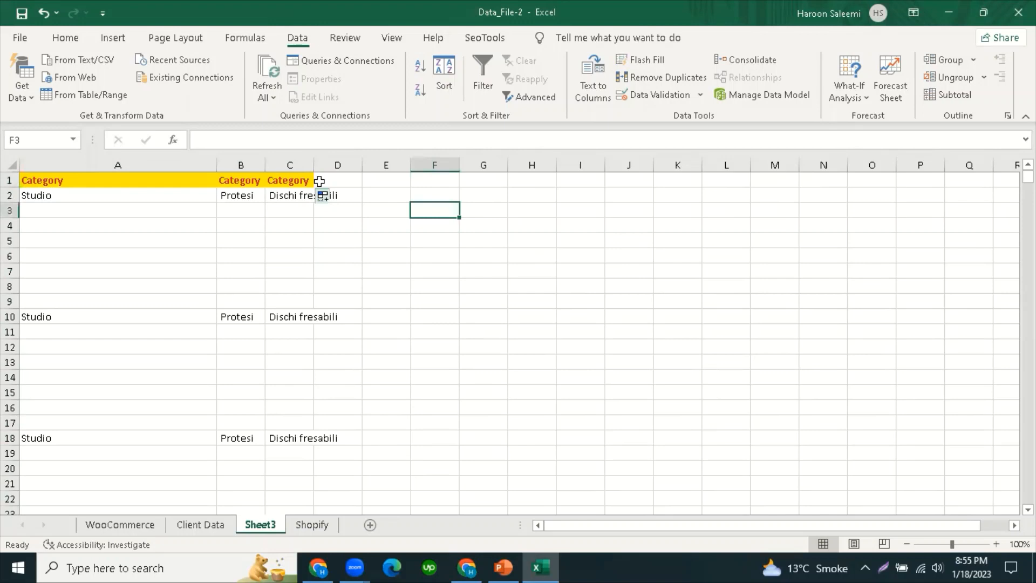
click(296, 162)
click(296, 195)
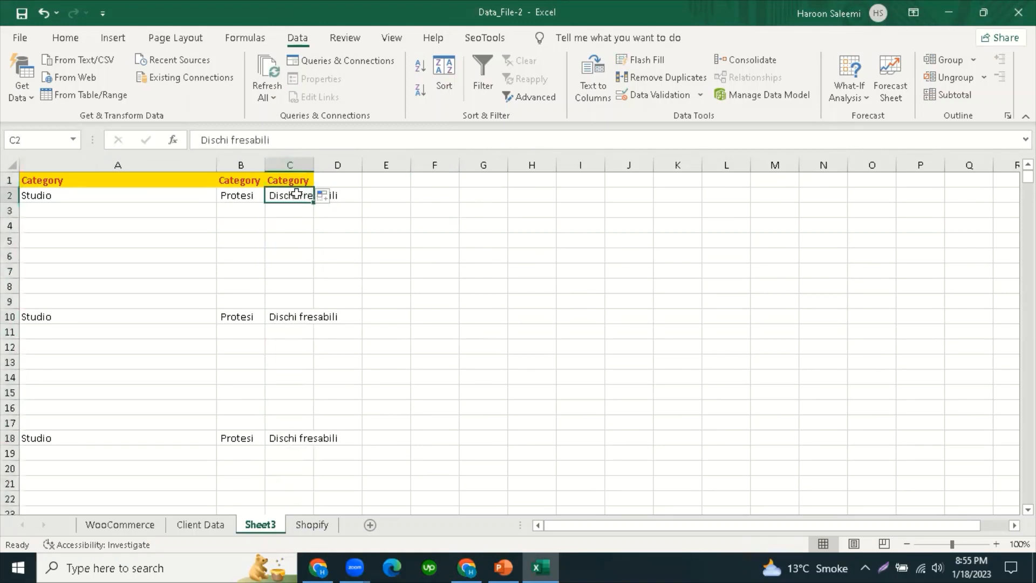
Step: Link the Type cell F2 of the Shopify sheet to the third category level in cell C2 of Sheet3
click(292, 163)
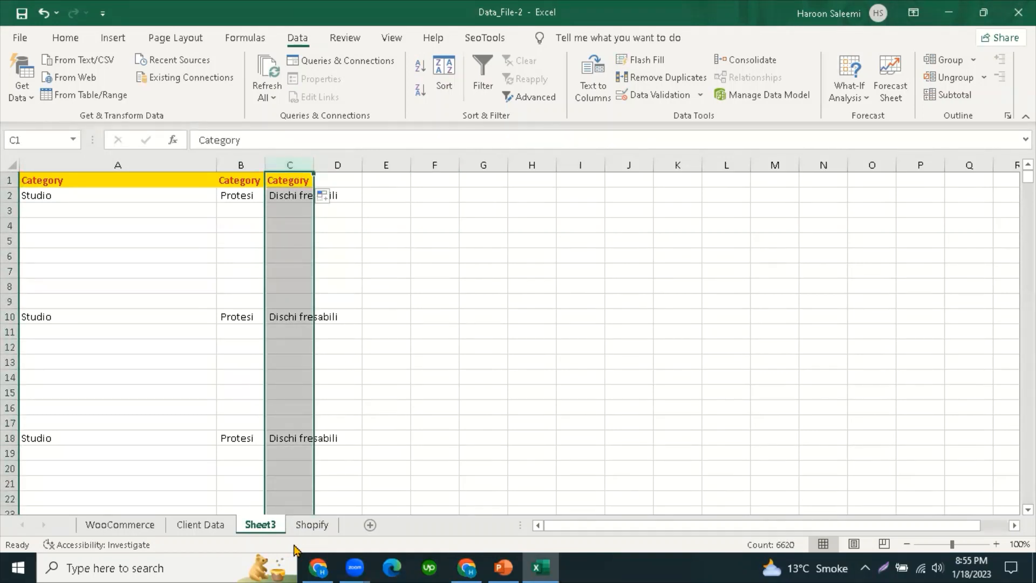
click(311, 524)
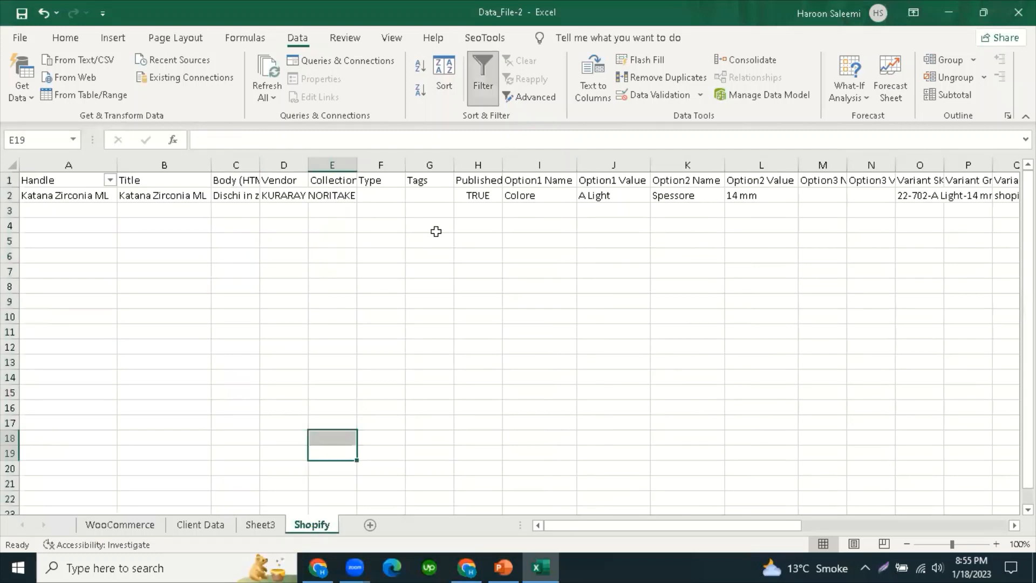
click(385, 196)
text(=)
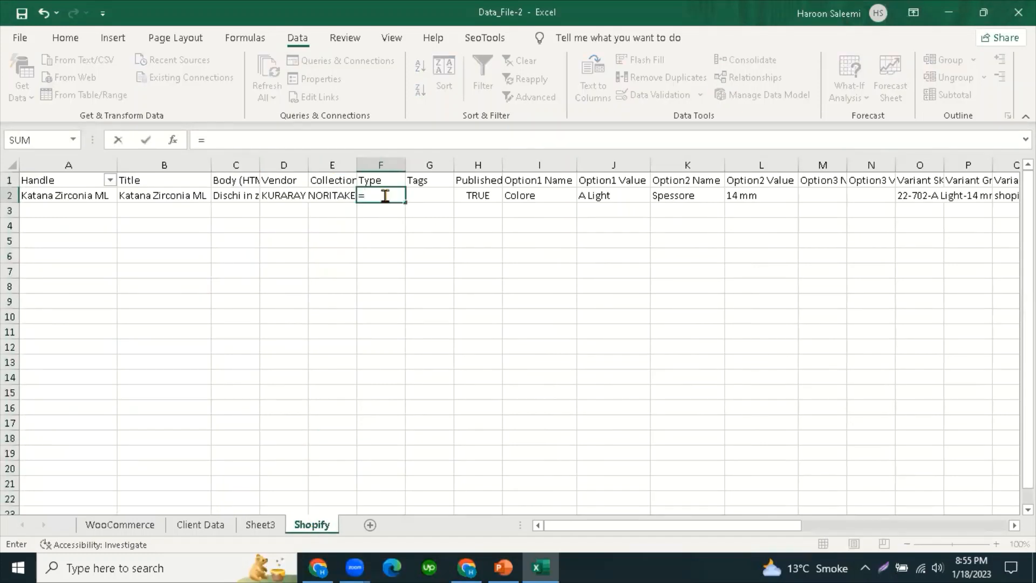
click(260, 525)
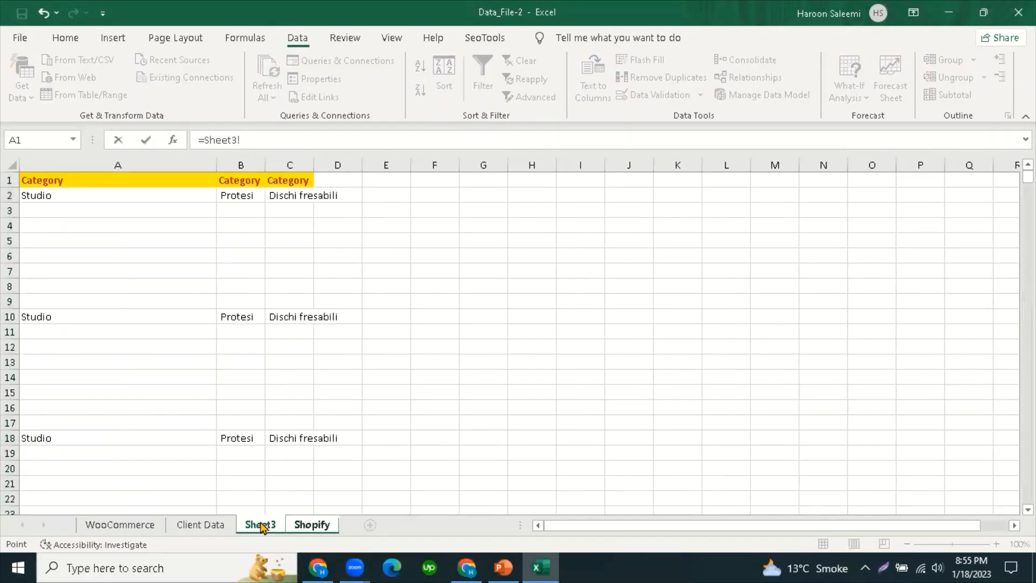
click(290, 196)
key(Return)
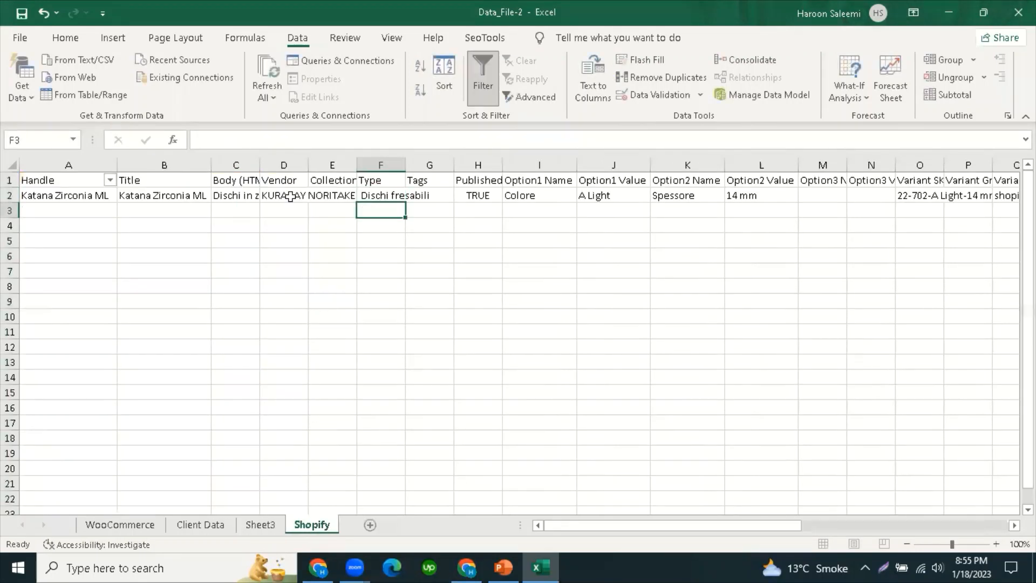
click(391, 194)
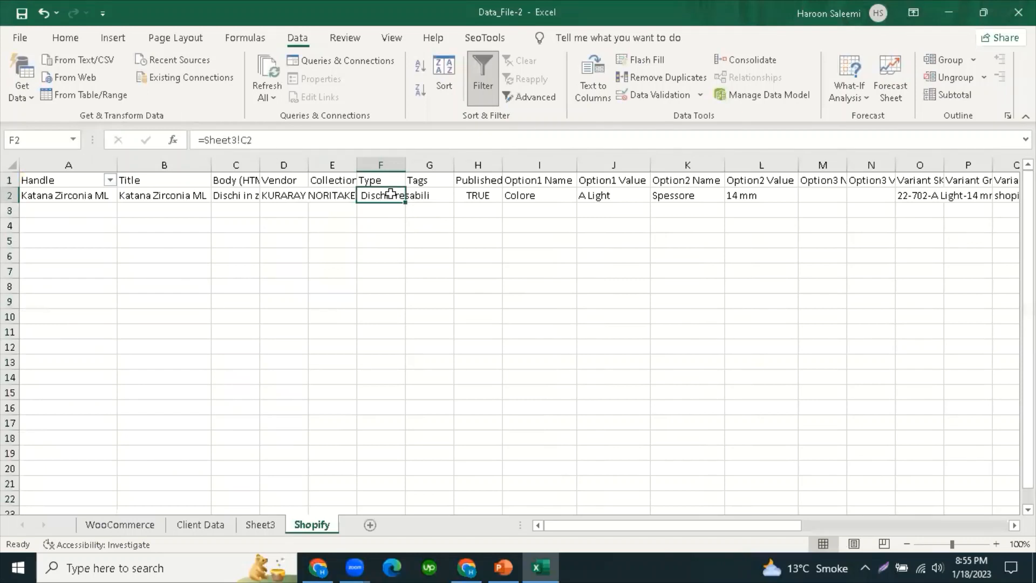
click(416, 237)
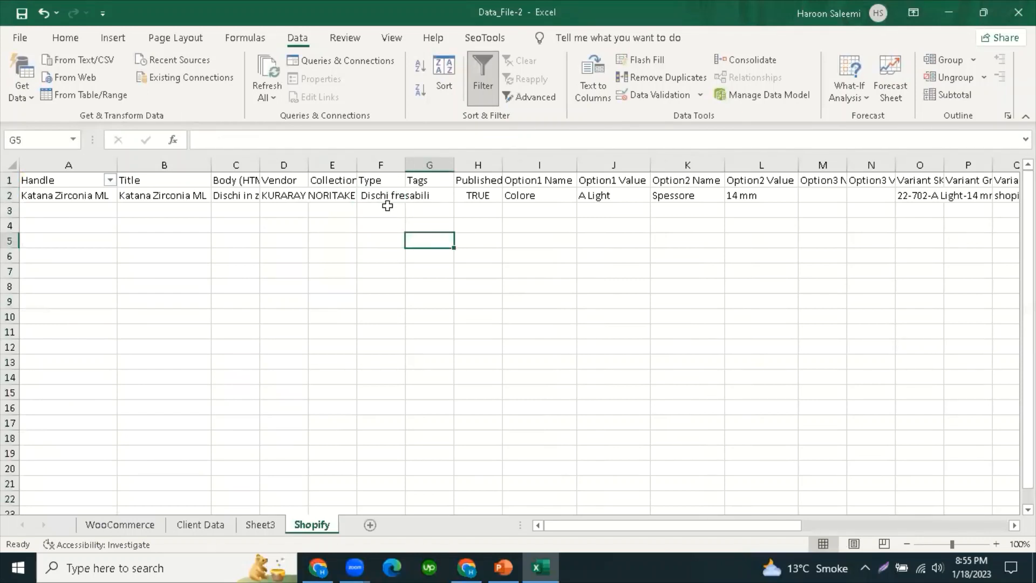
Step: Fill the Shopify product row 2, from column A through the Status column AJ, down to row 50
drag(659, 530, 586, 534)
drag(39, 195, 917, 192)
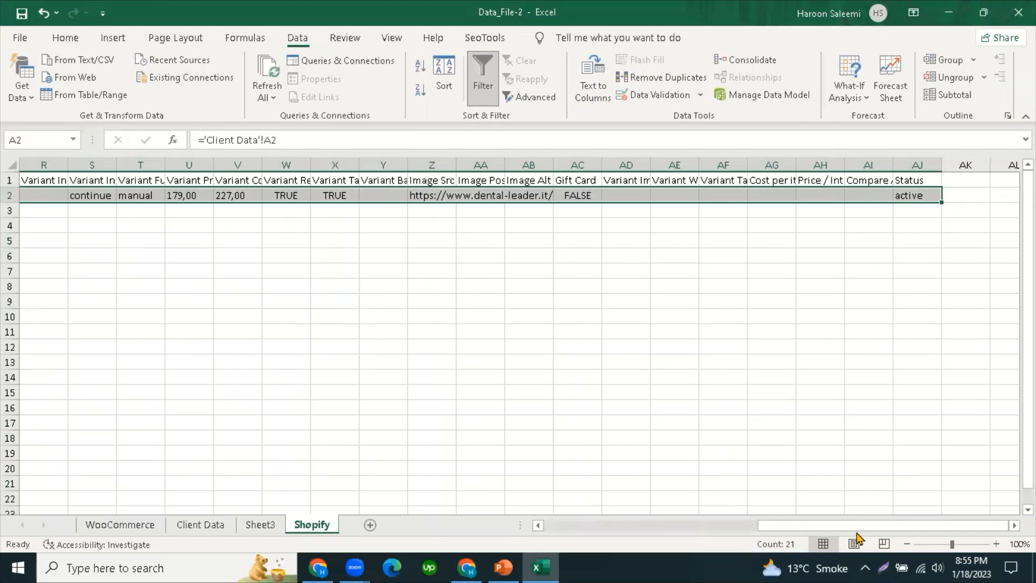
drag(942, 203, 924, 464)
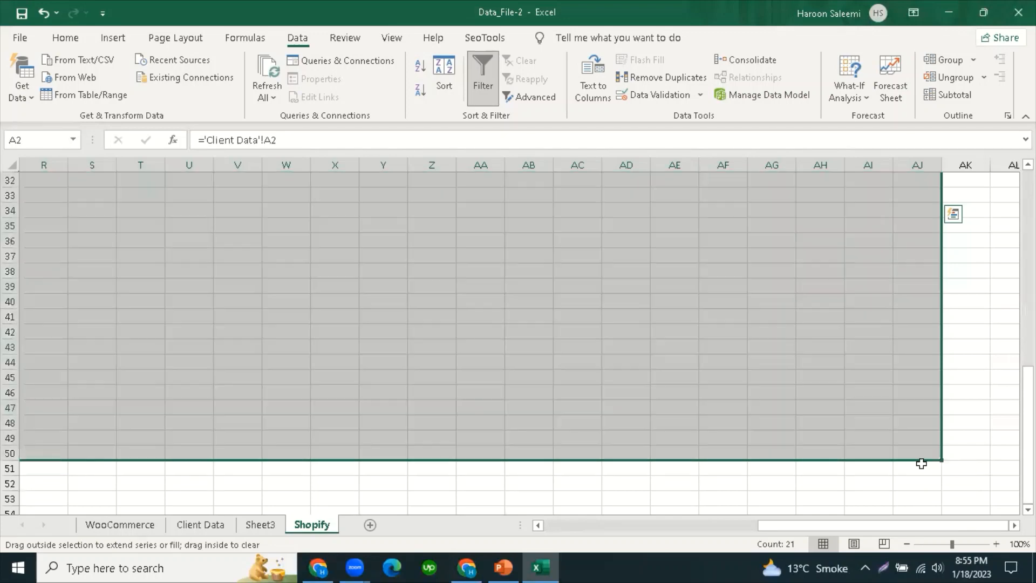
drag(885, 526, 538, 528)
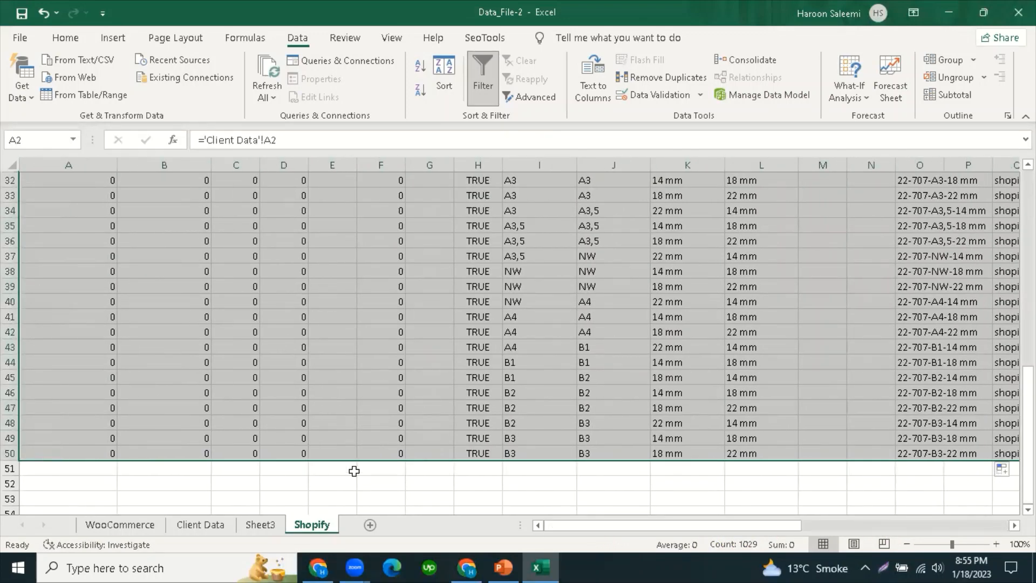
scroll(143, 361, up, 10)
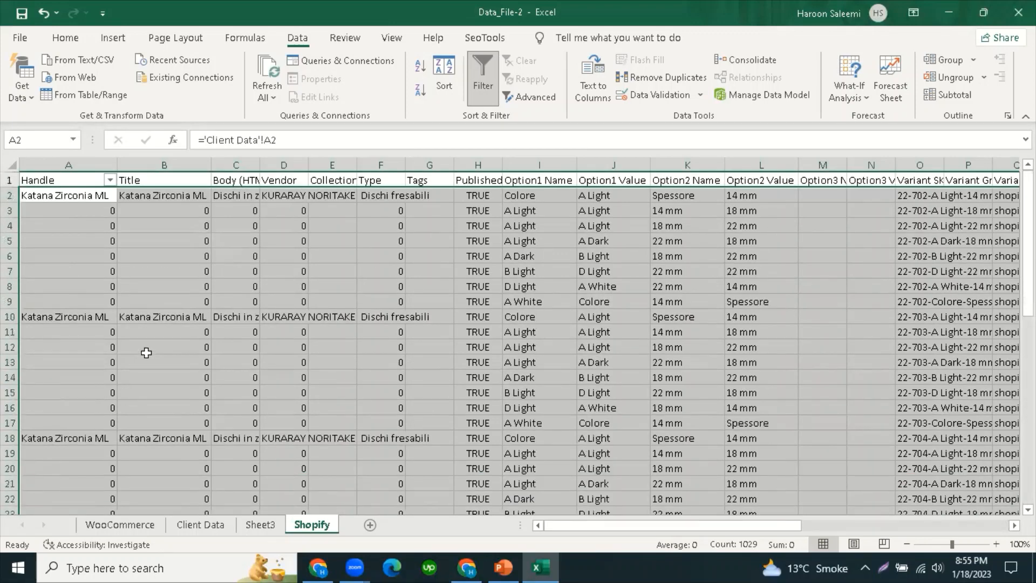
click(263, 224)
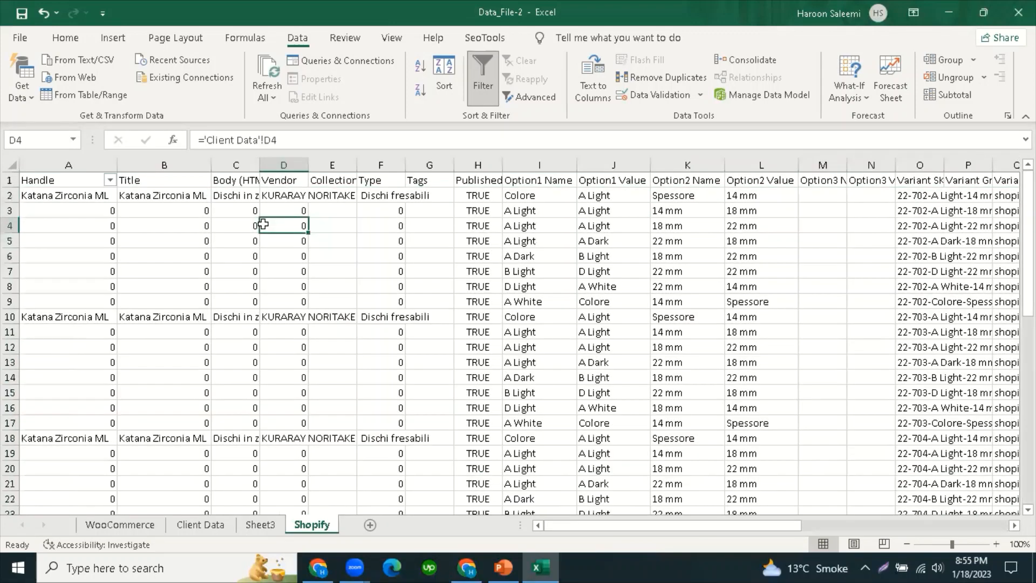
drag(829, 527, 711, 532)
click(68, 236)
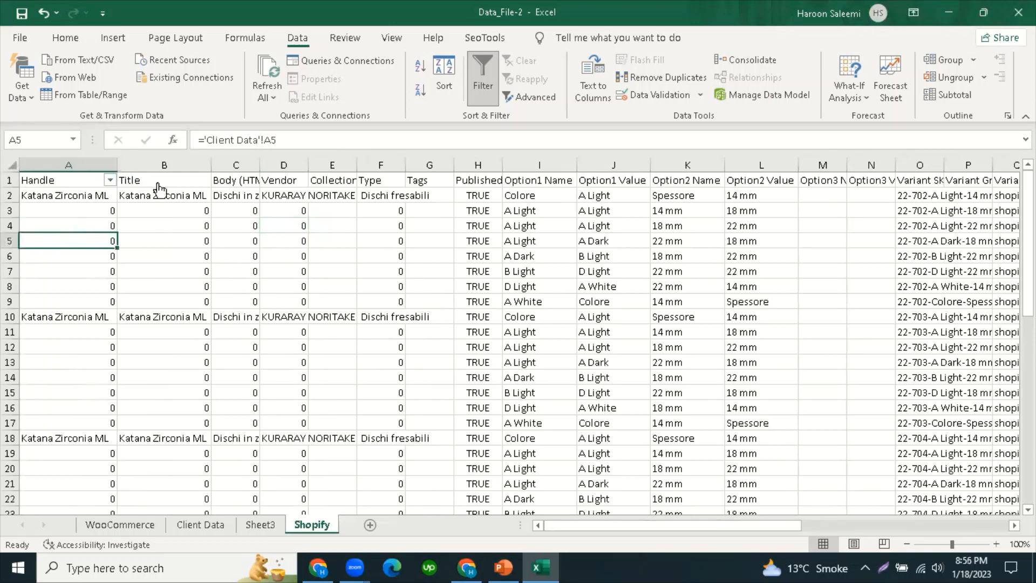
drag(773, 526, 695, 538)
Step: Convert all formulas on the Shopify sheet to fixed values by copying the whole sheet and pasting it over itself as values
click(11, 165)
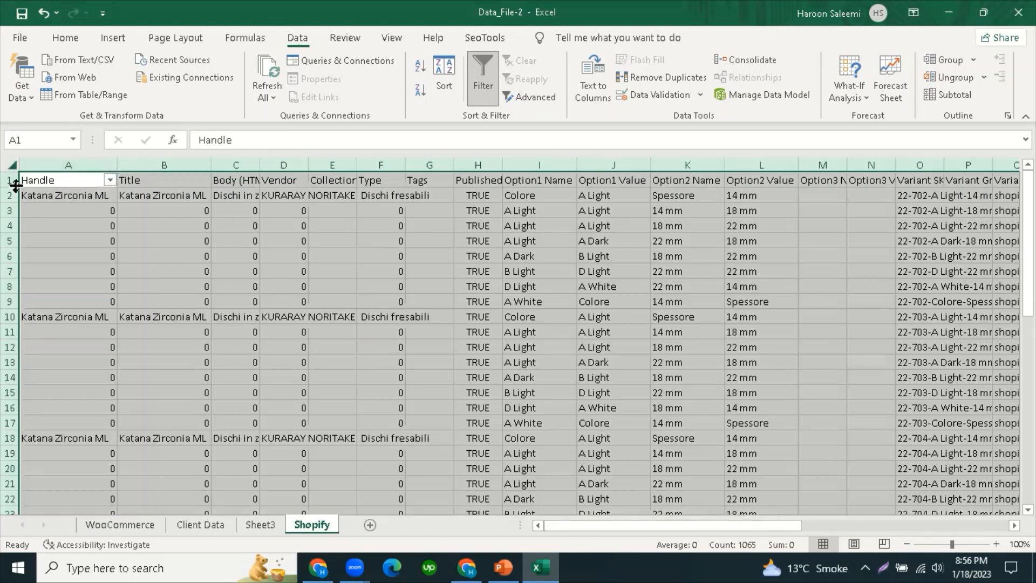
right_click(10, 165)
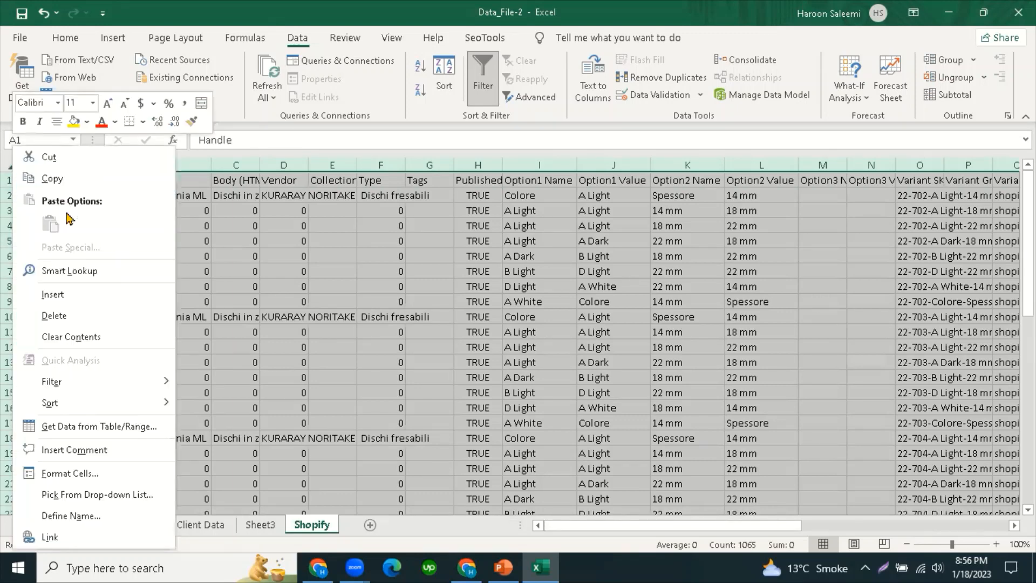
key(c)
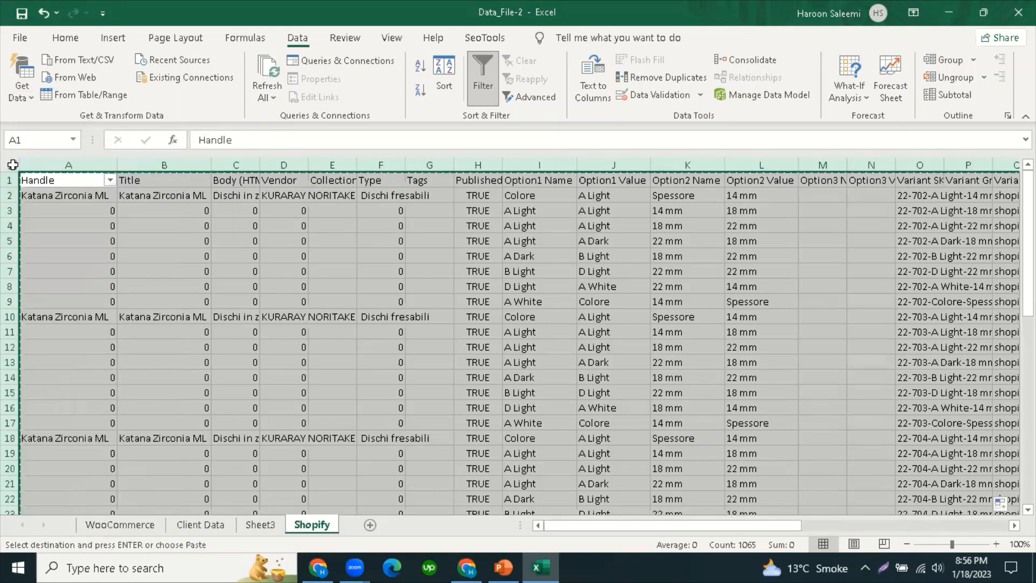
right_click(11, 165)
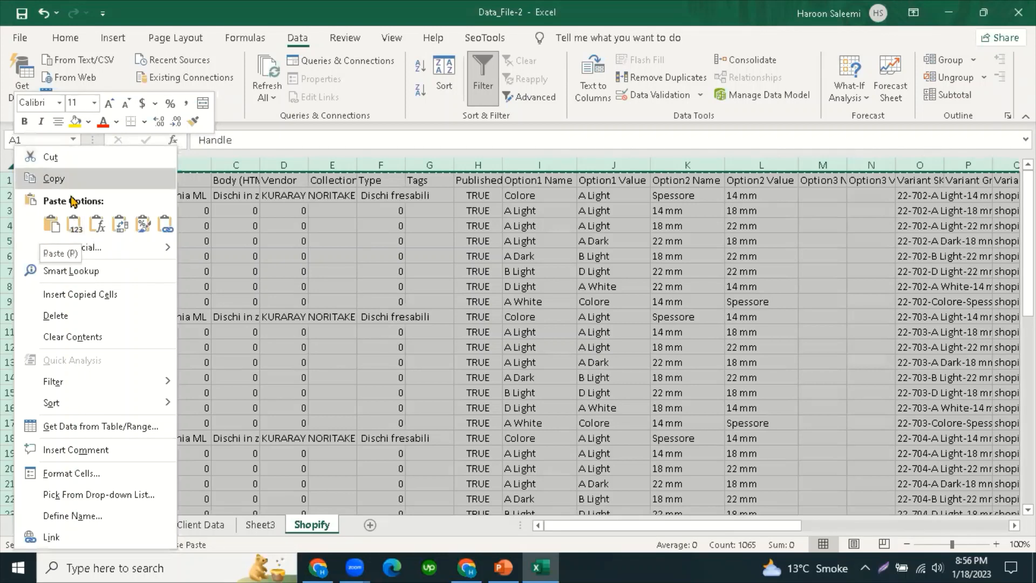
click(74, 224)
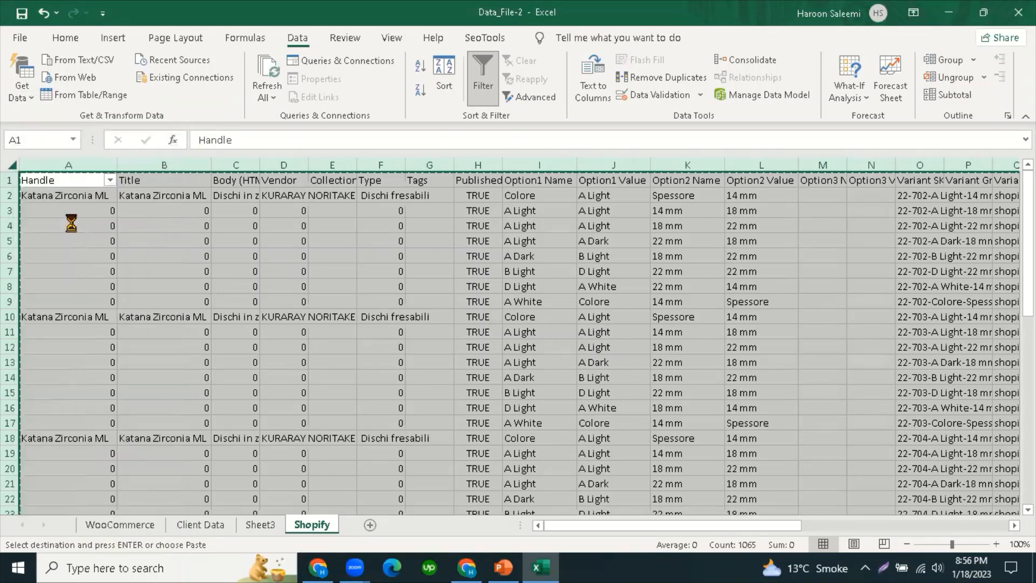
click(142, 244)
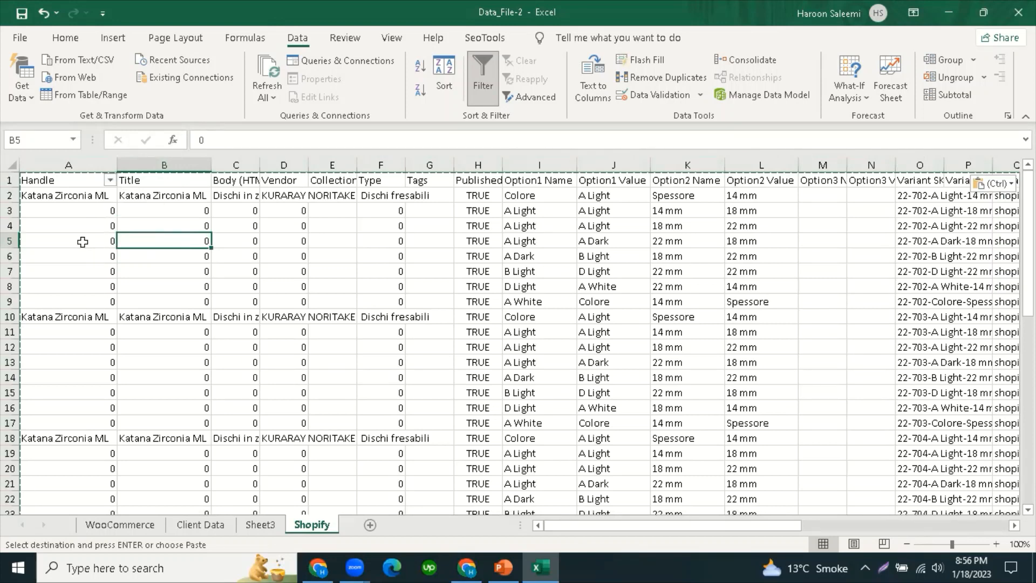
Step: Filter the Handle column to show only the rows with the value 0
click(110, 179)
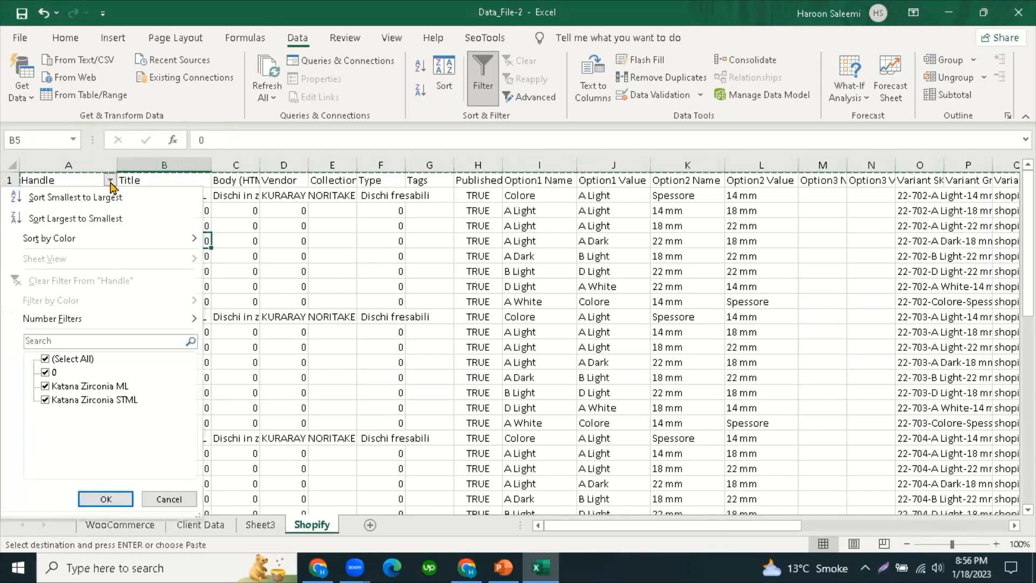
click(46, 359)
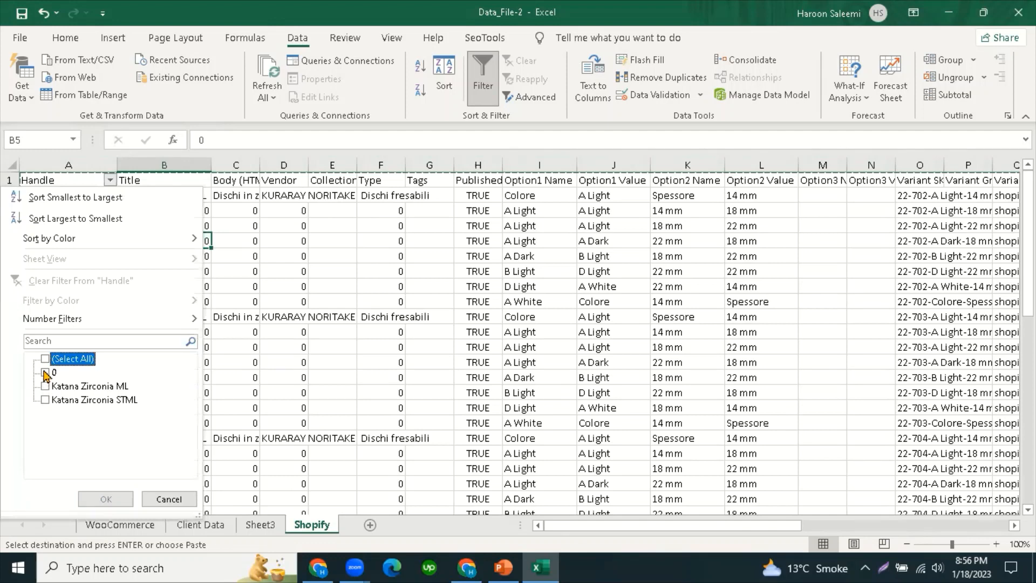
click(45, 372)
click(106, 498)
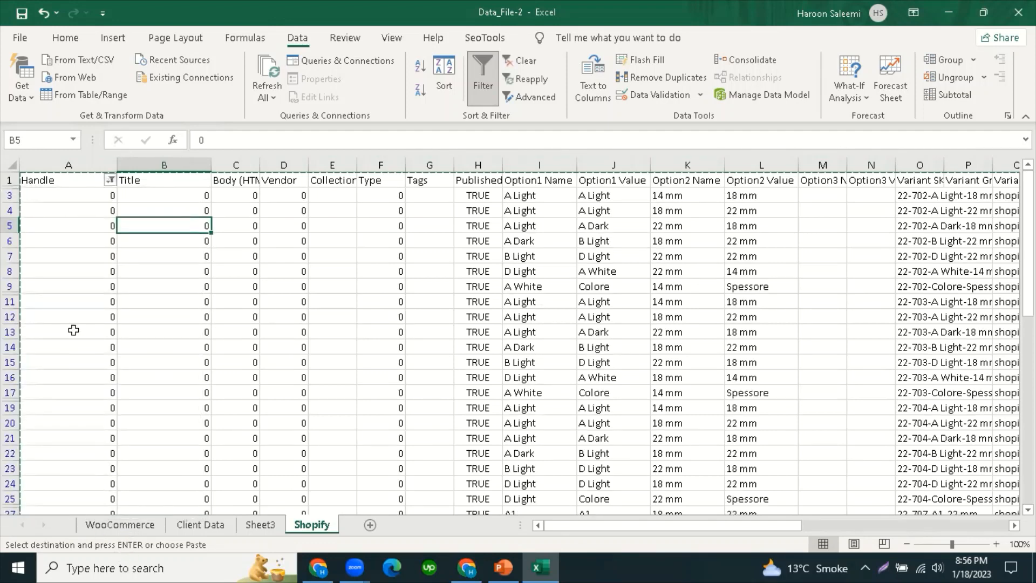
Step: Clear the zeros from the Handle through Type columns, A to F, in all the filtered rows
click(69, 345)
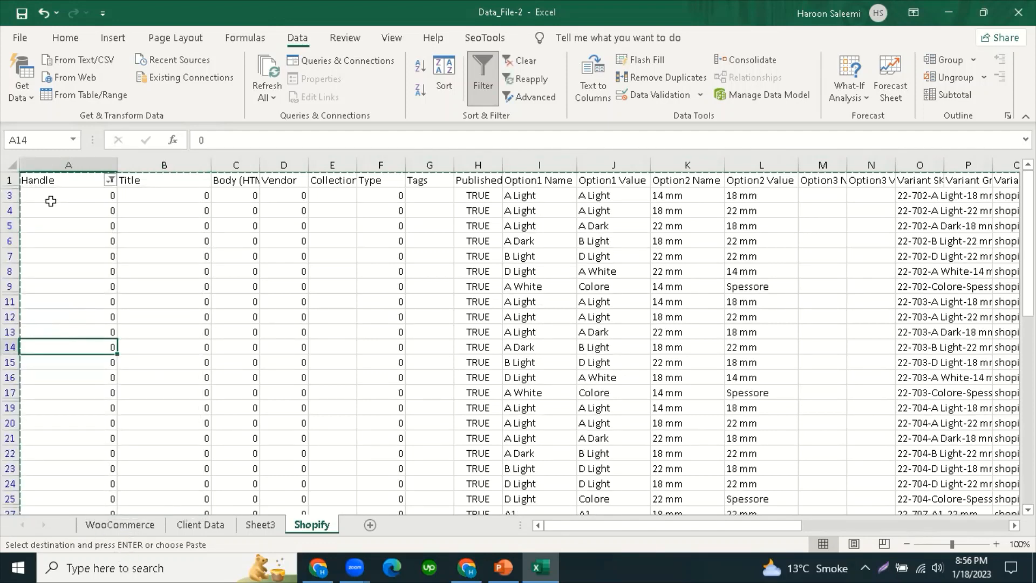
drag(49, 198, 398, 484)
double_click(396, 483)
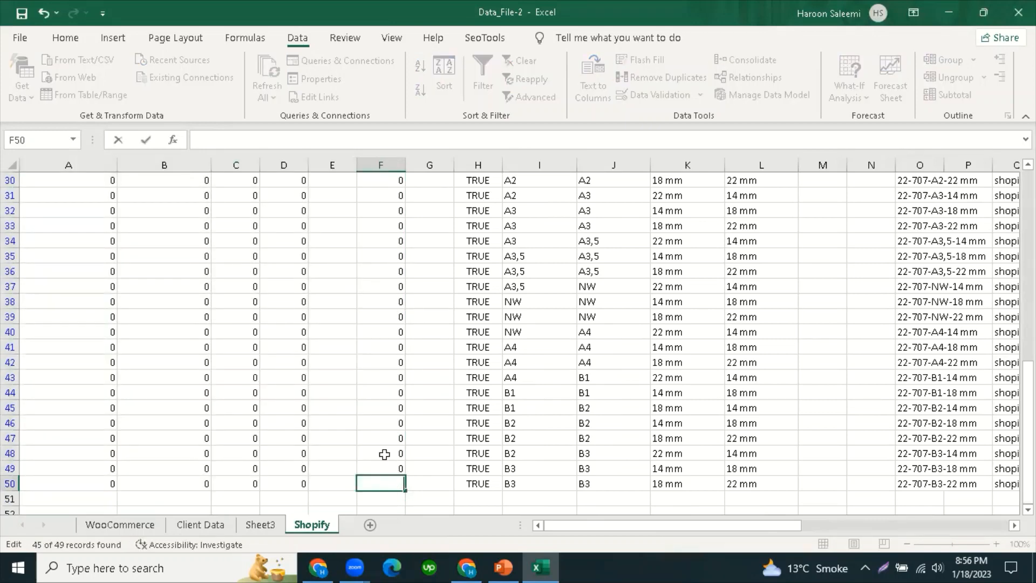
scroll(362, 404, up, 10)
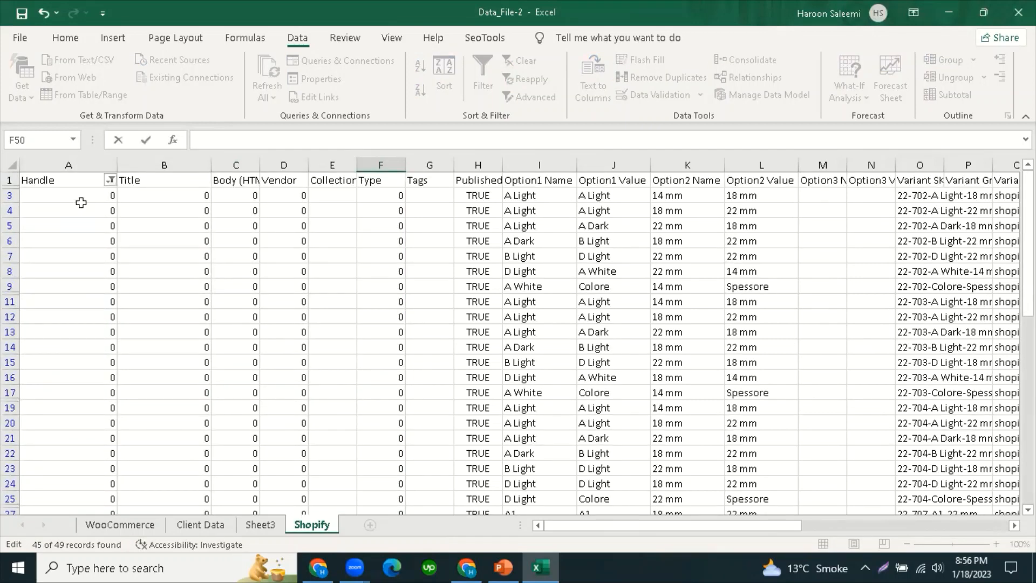
drag(81, 202, 403, 499)
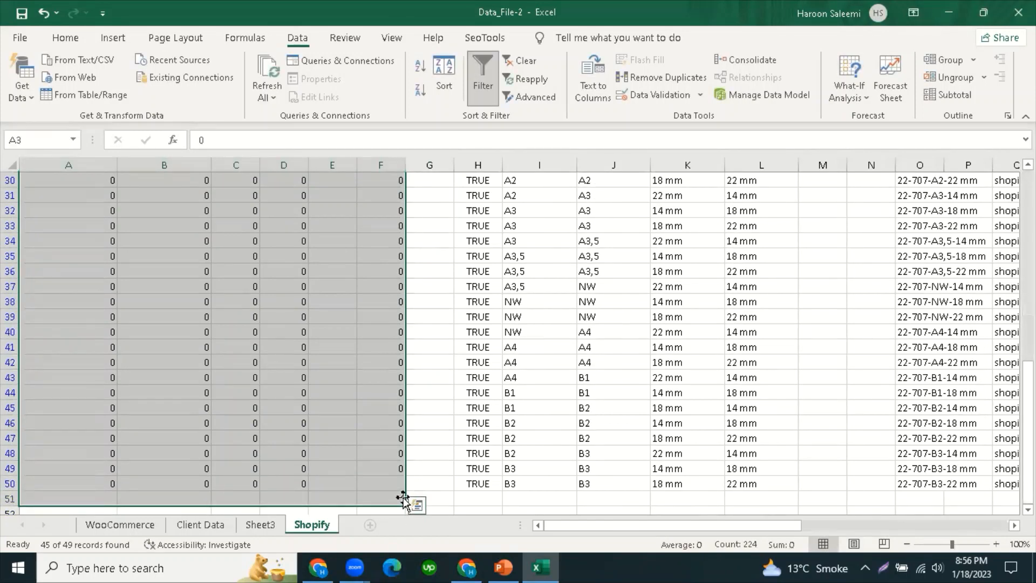
key(Delete)
scroll(394, 459, up, 9)
click(416, 227)
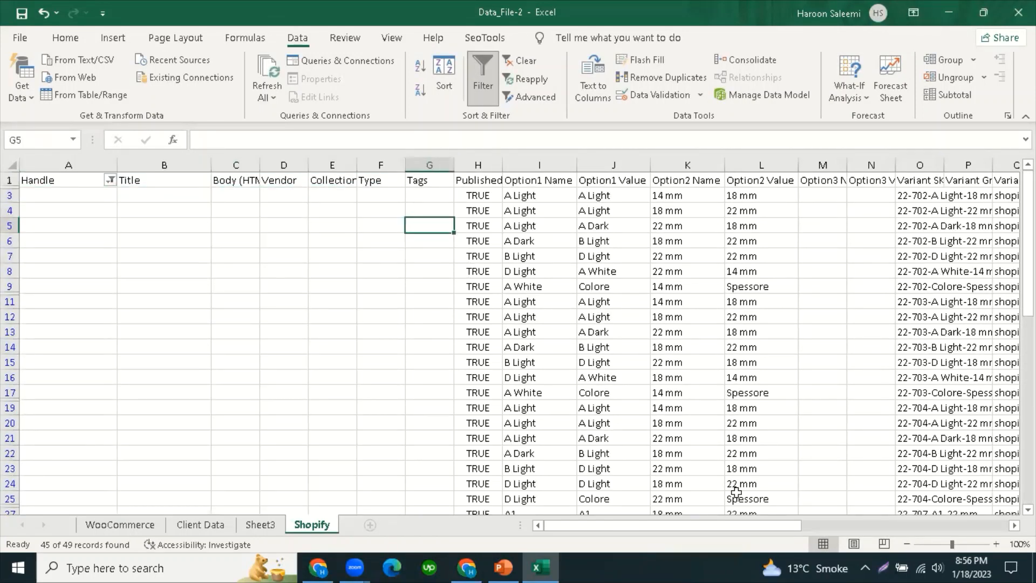
scroll(435, 404, down, 13)
scroll(470, 407, up, 13)
Step: Clear the filter from the Handle column to show all product rows again
click(110, 180)
click(77, 281)
click(88, 228)
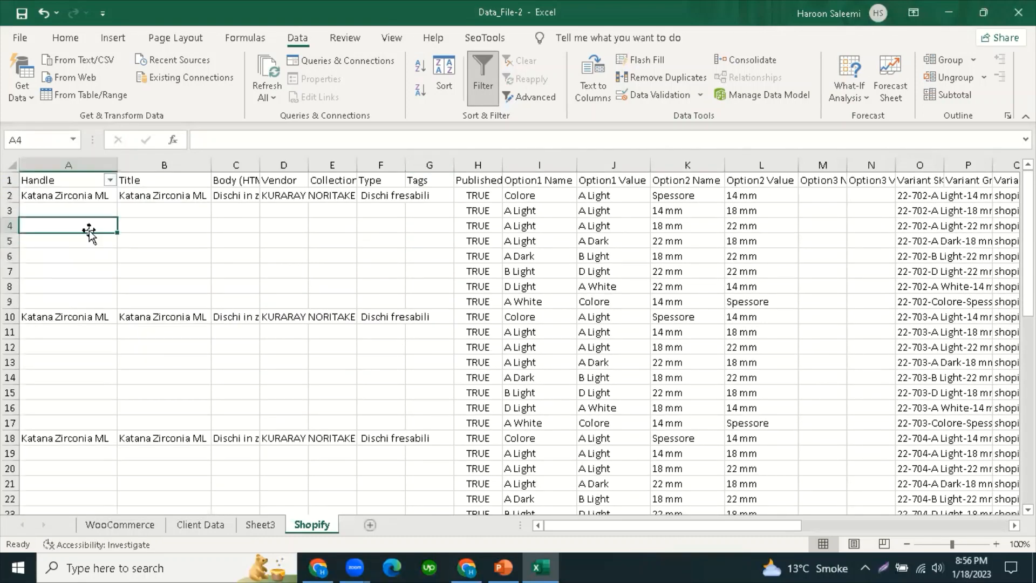
Step: Examine the Option1 Name entries of the first Katana Zirconia ML product and its variant rows
click(60, 195)
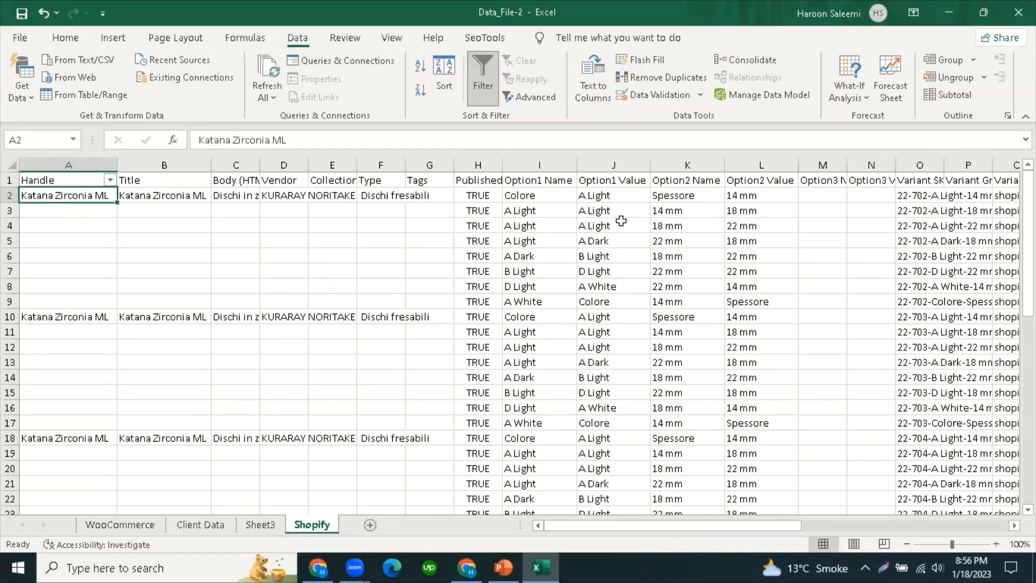
click(528, 197)
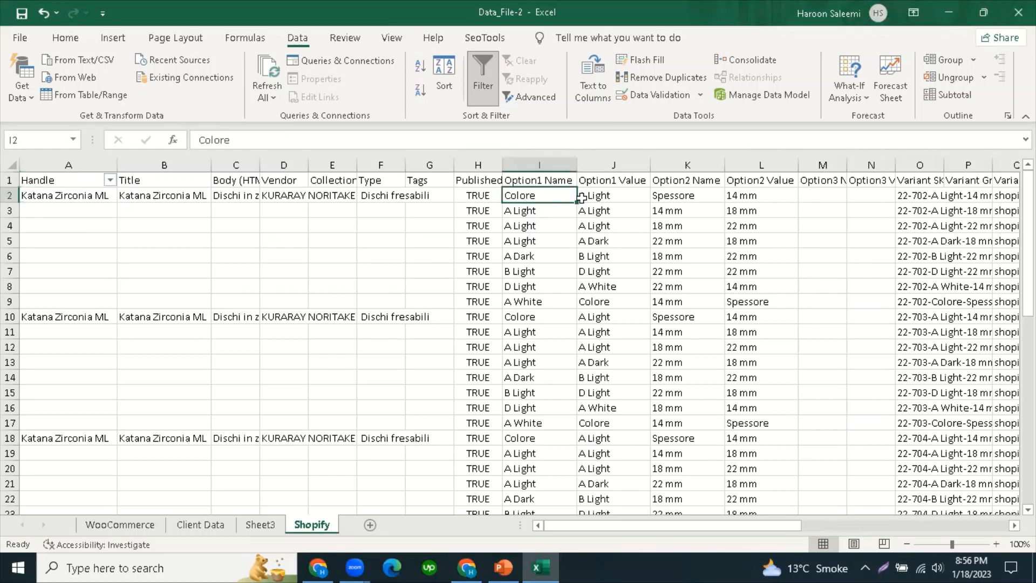
drag(529, 211, 532, 268)
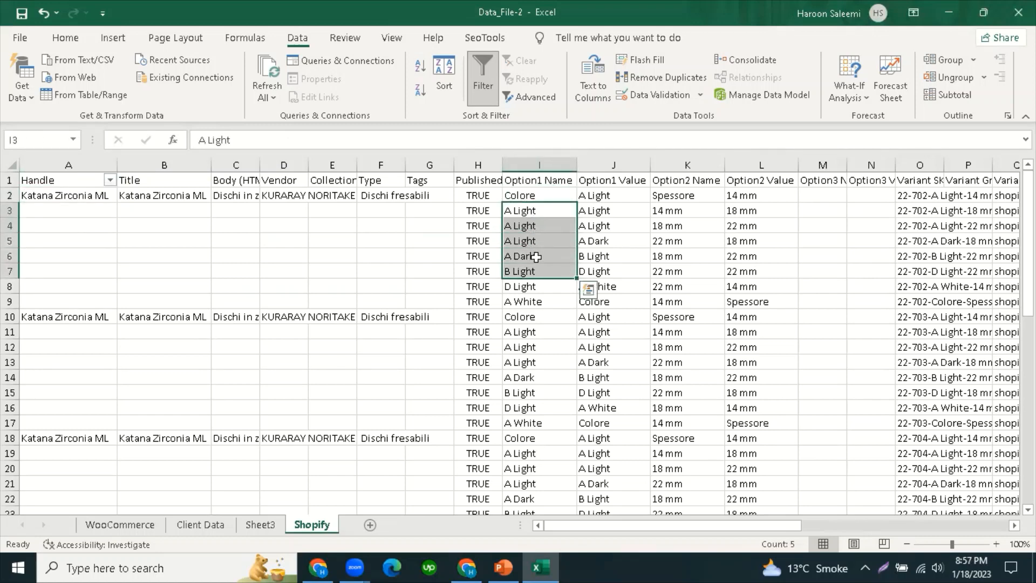
scroll(536, 258, down, 2)
scroll(536, 258, up, 1)
scroll(536, 258, up, 1)
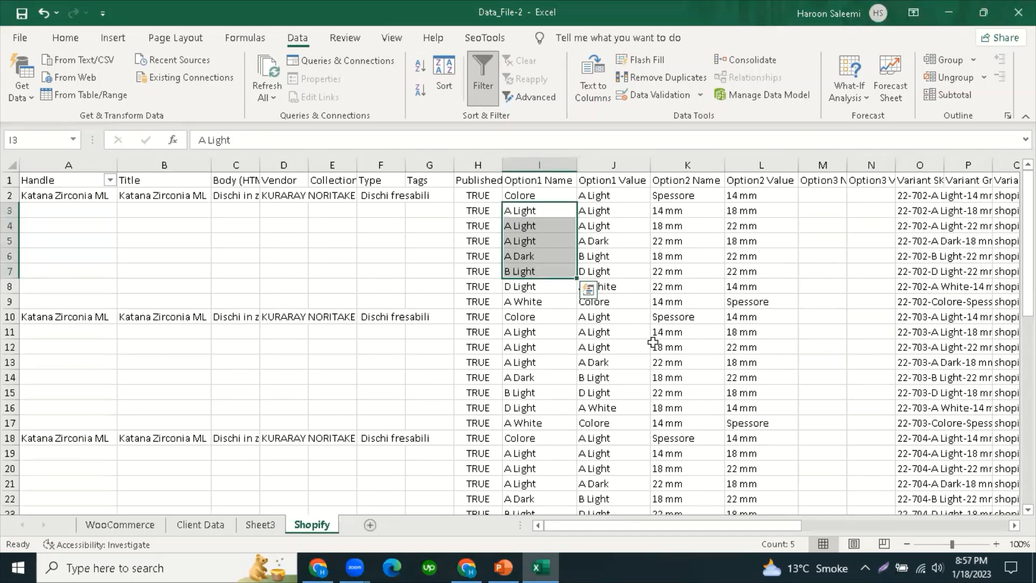
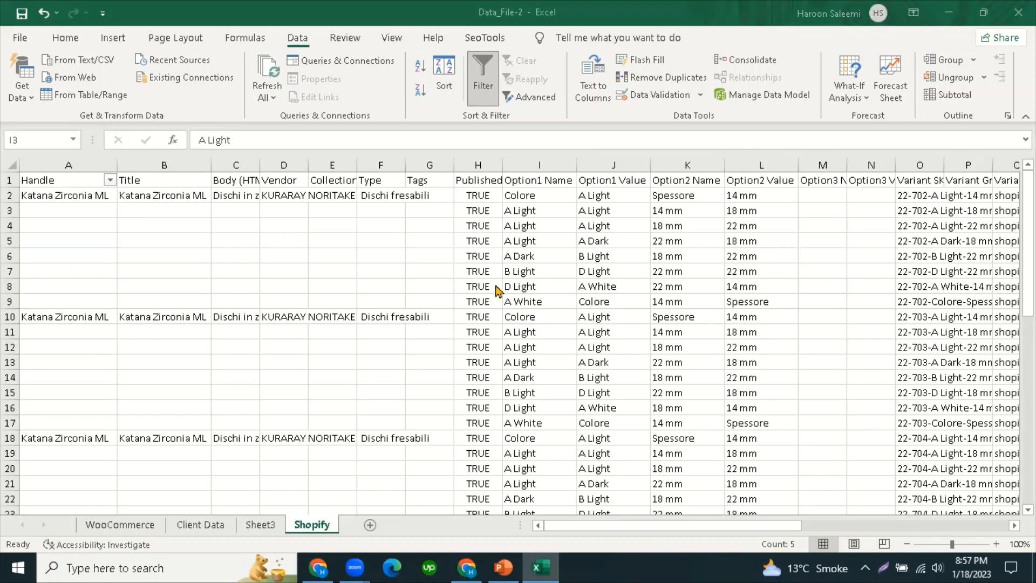
click(516, 262)
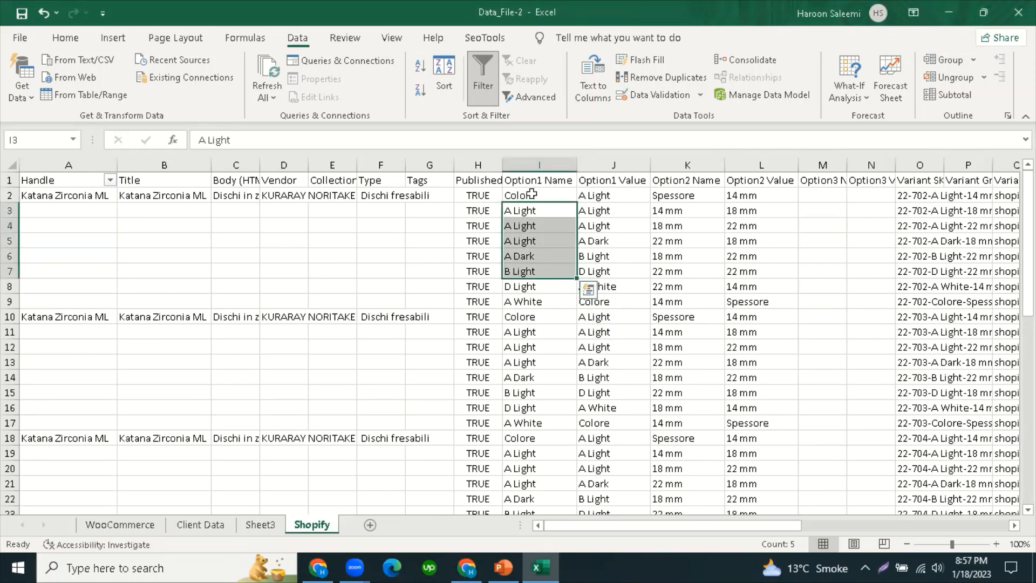
click(507, 301)
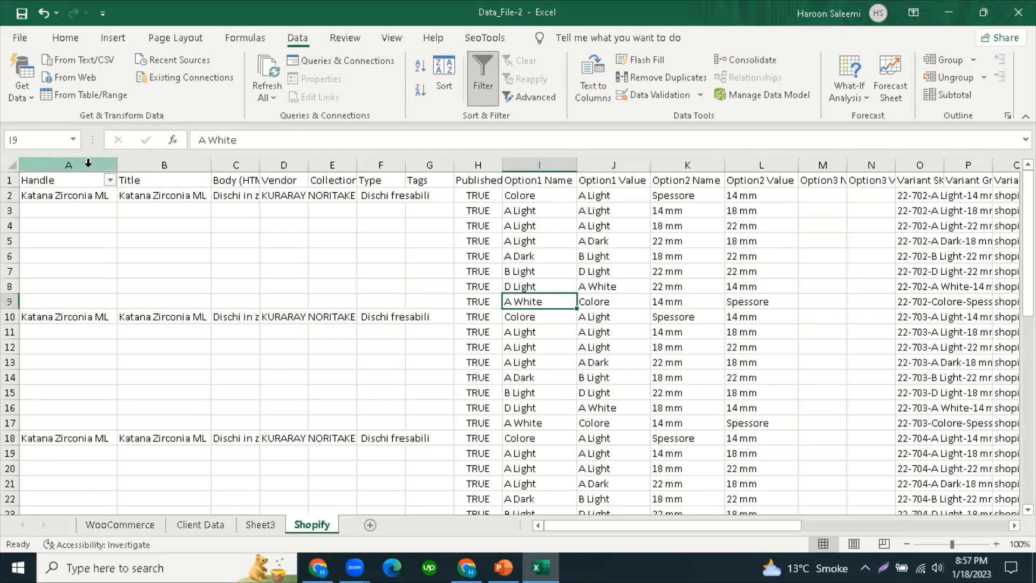
Step: Examine the Body through Published entries of the first Katana Zirconia ML product row
click(244, 197)
click(281, 196)
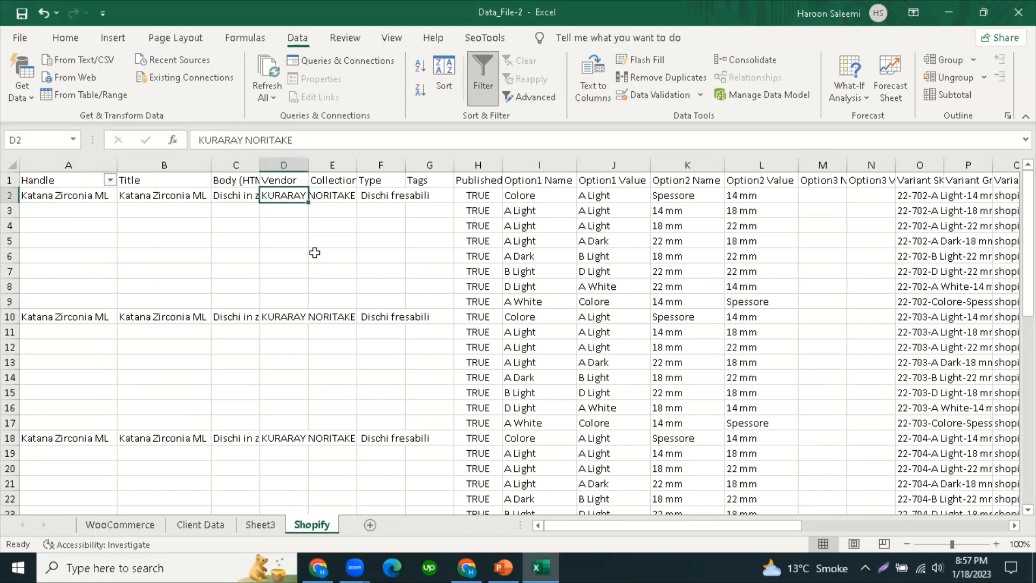
click(330, 197)
click(383, 197)
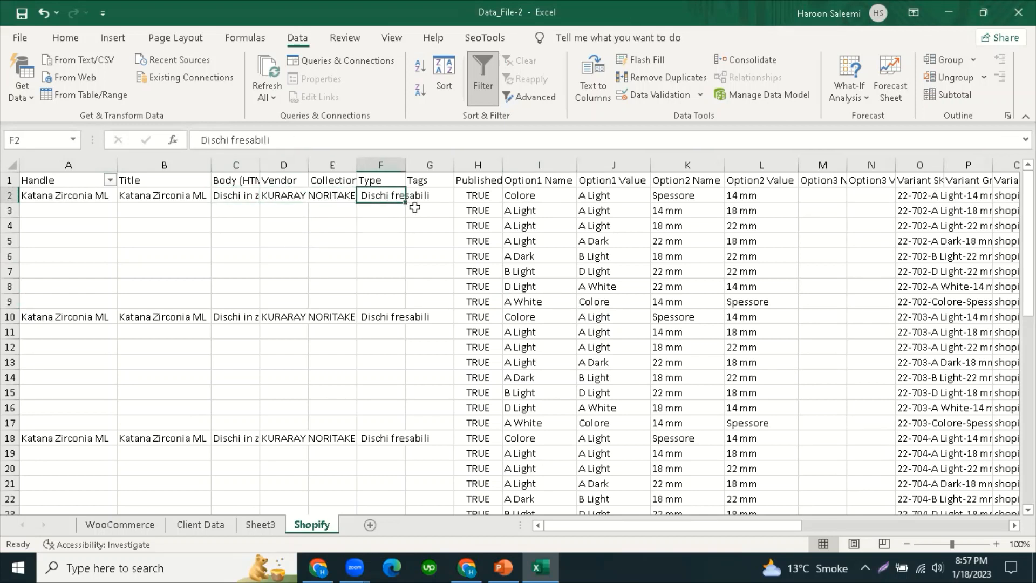
click(424, 193)
click(427, 263)
click(477, 192)
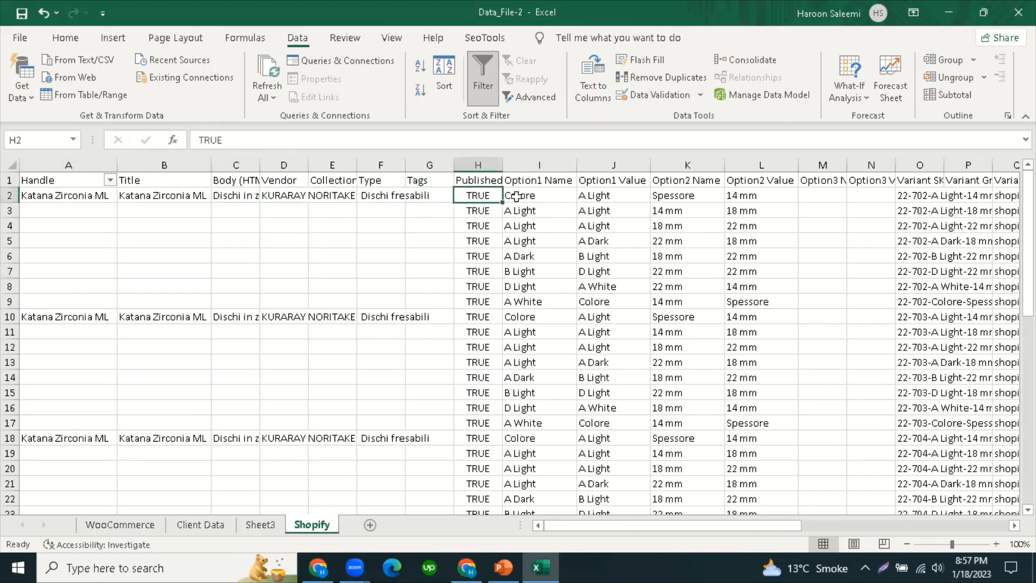
click(98, 167)
drag(97, 171, 377, 212)
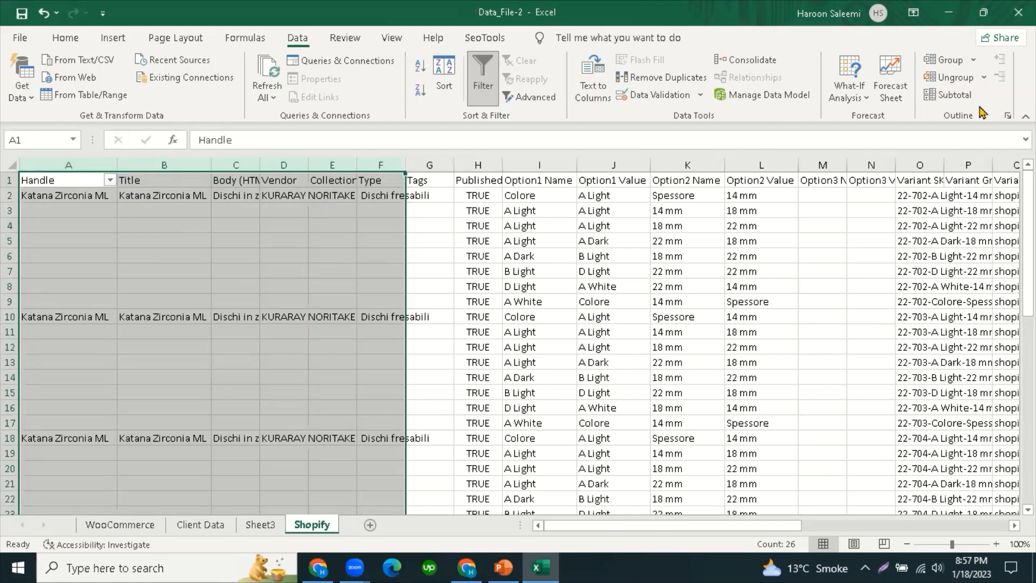
click(60, 39)
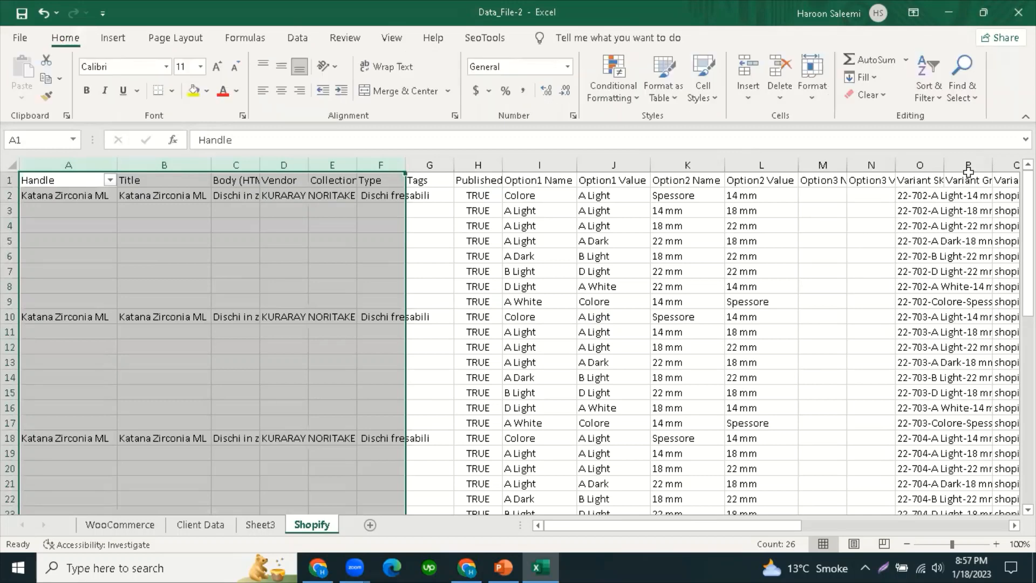
click(963, 89)
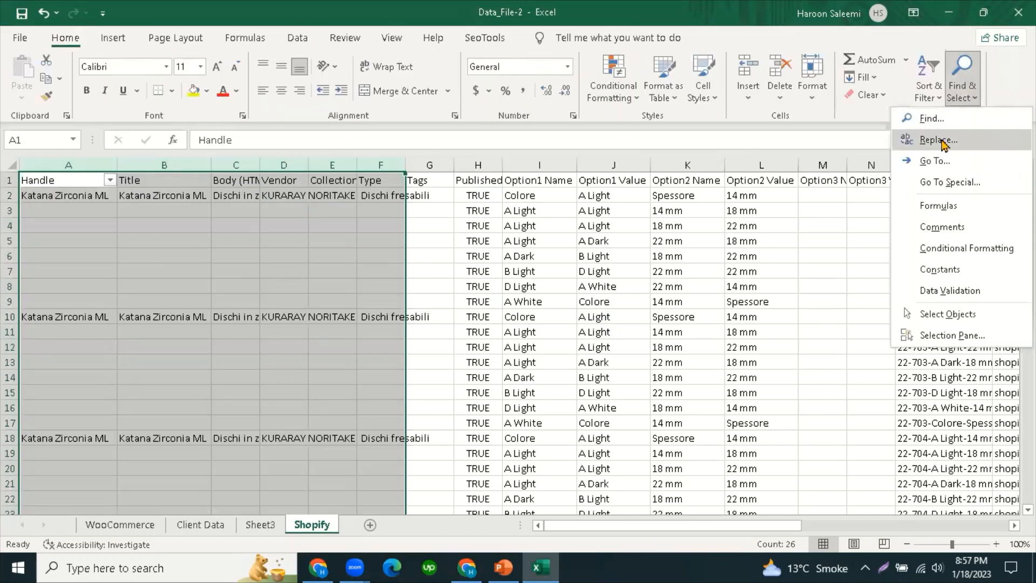
click(81, 234)
Step: Try filling the first product's Handle value down through its blank variant rows, and undo that fill
click(60, 195)
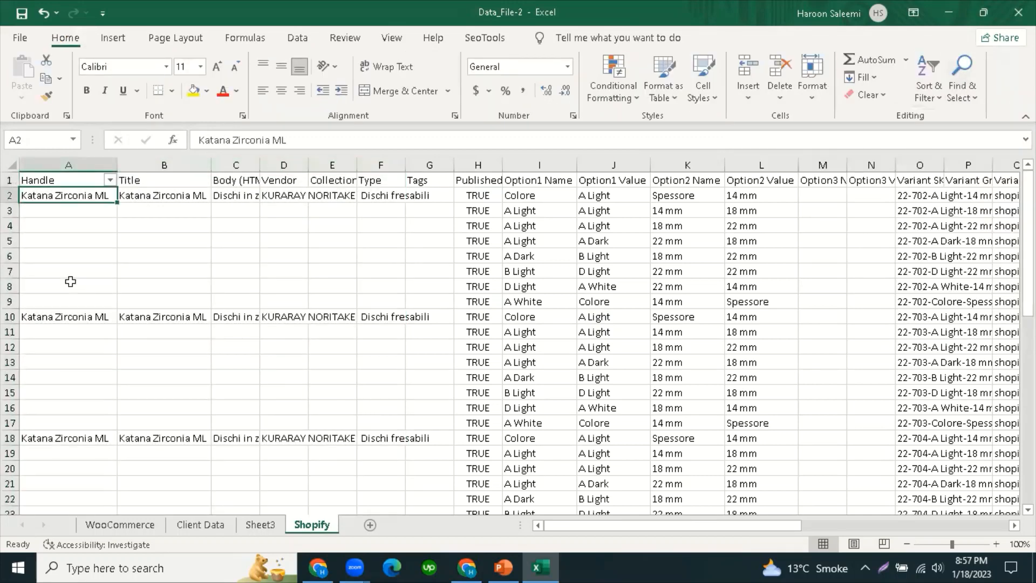
click(70, 283)
click(58, 197)
click(49, 257)
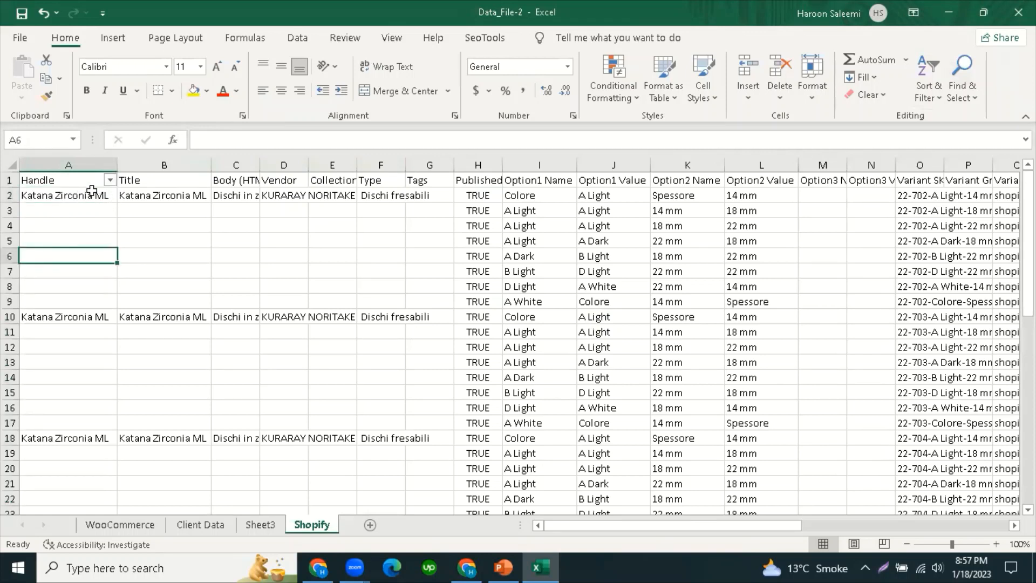
click(91, 193)
drag(117, 201, 124, 313)
click(234, 258)
click(95, 256)
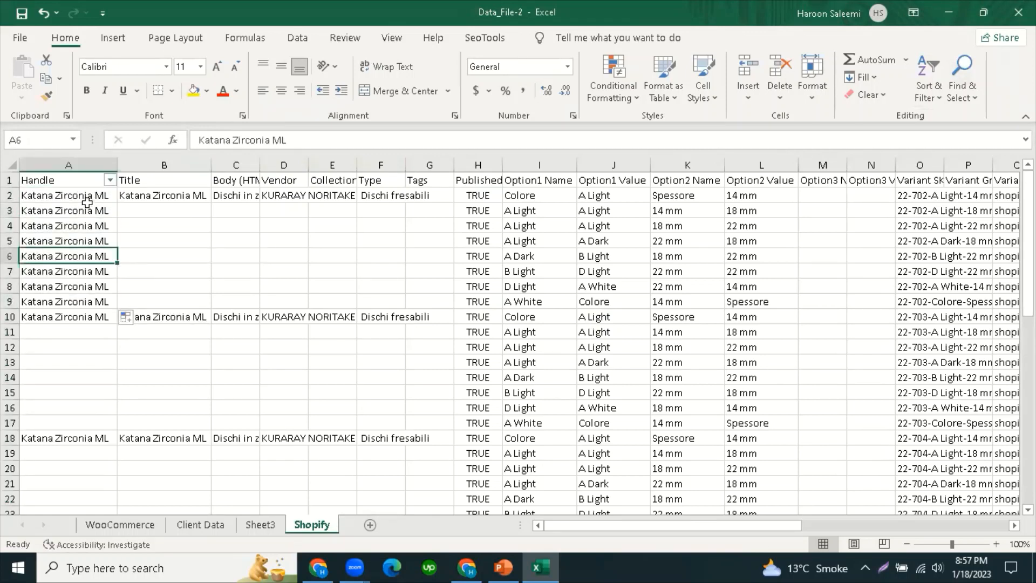
click(133, 236)
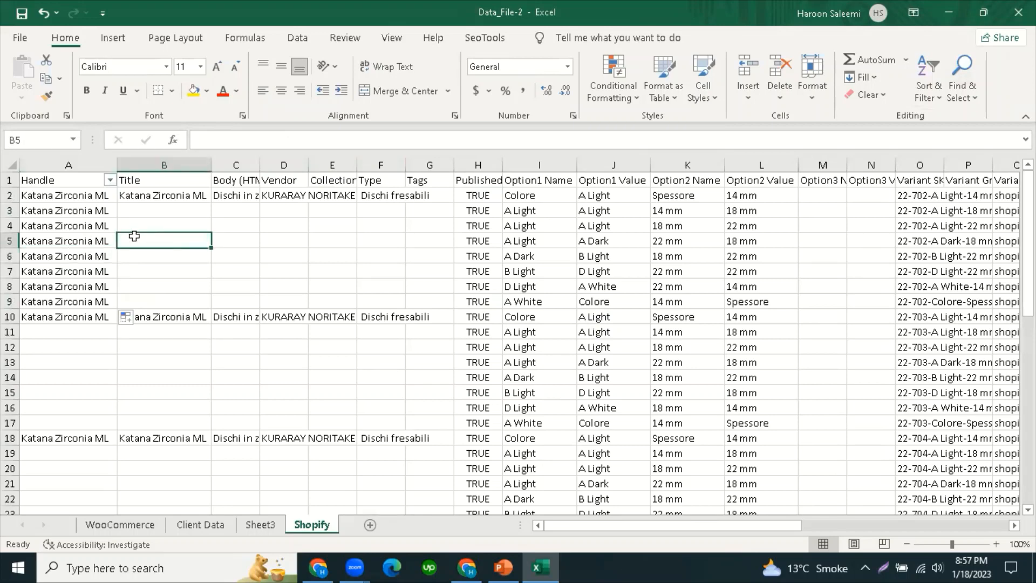
key(ctrl+z)
click(134, 282)
Step: Select the blank cells in columns A to F with Go To Special and fill them all with the relative formula =A2 entered in A3
drag(50, 164, 376, 201)
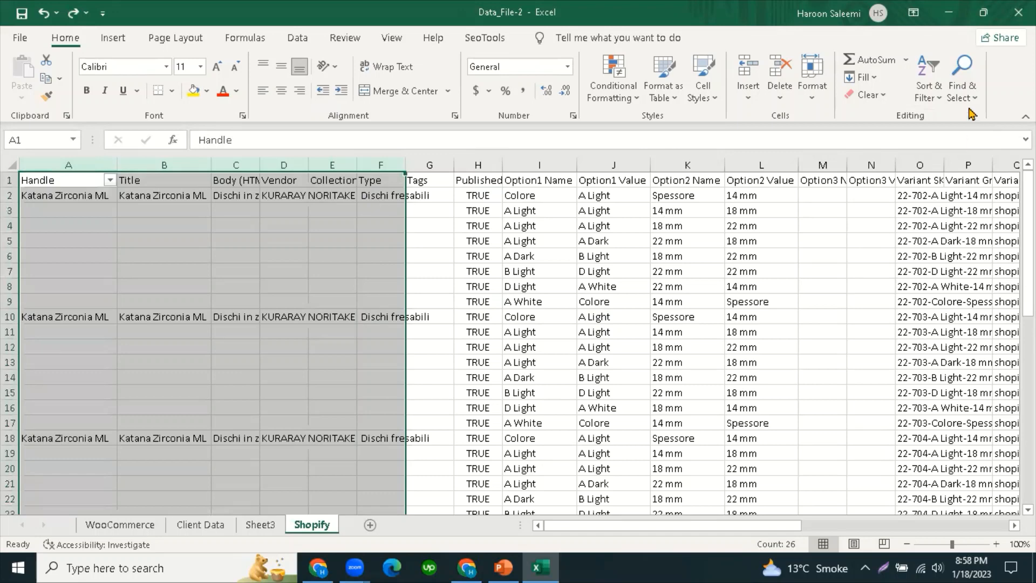
click(963, 91)
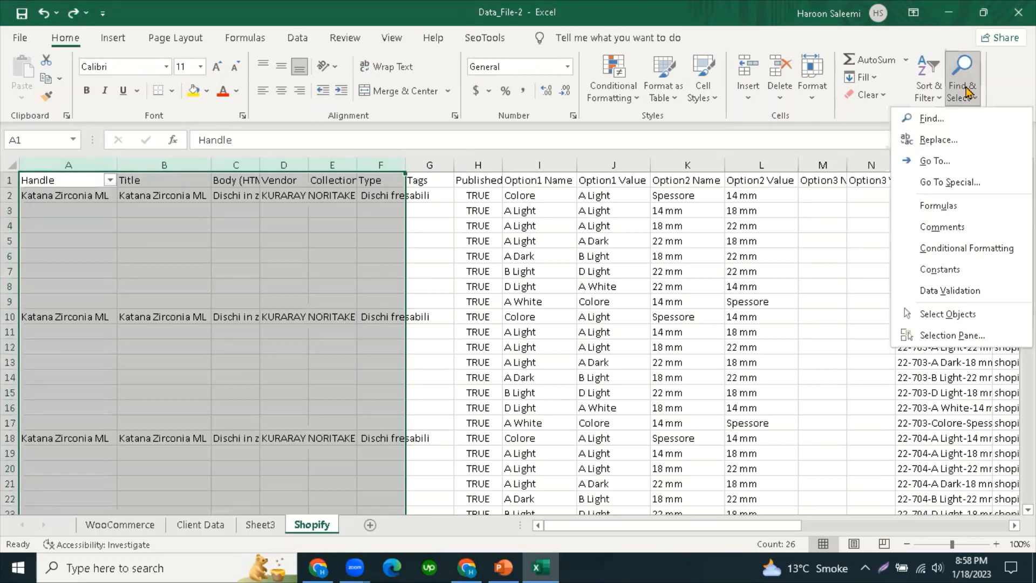
click(963, 183)
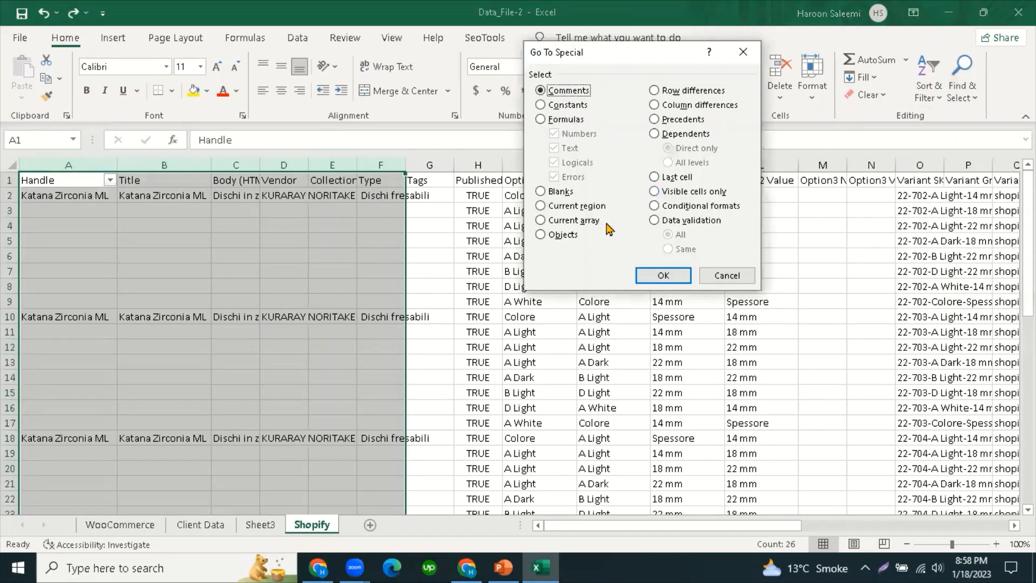
click(542, 194)
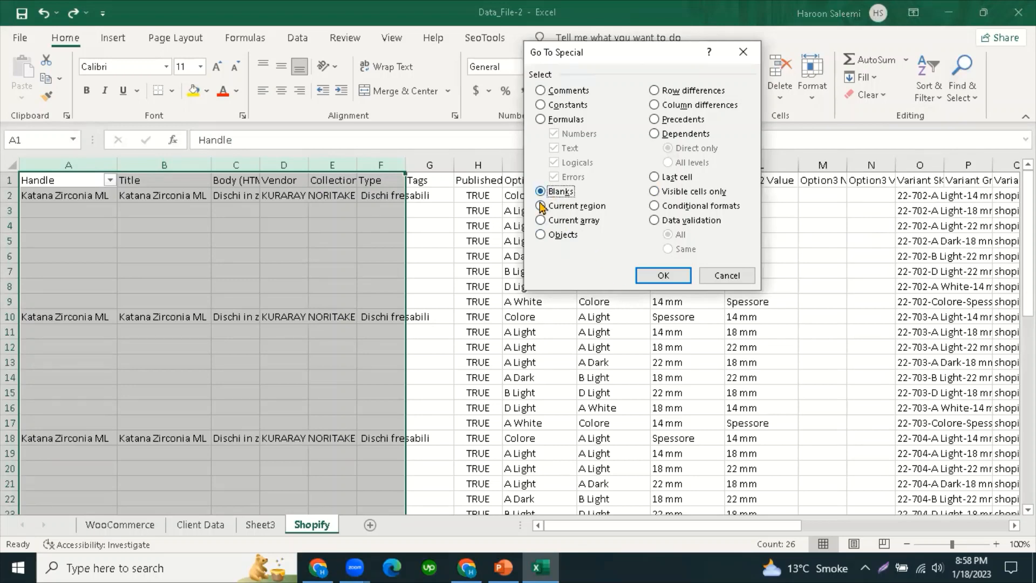
click(665, 276)
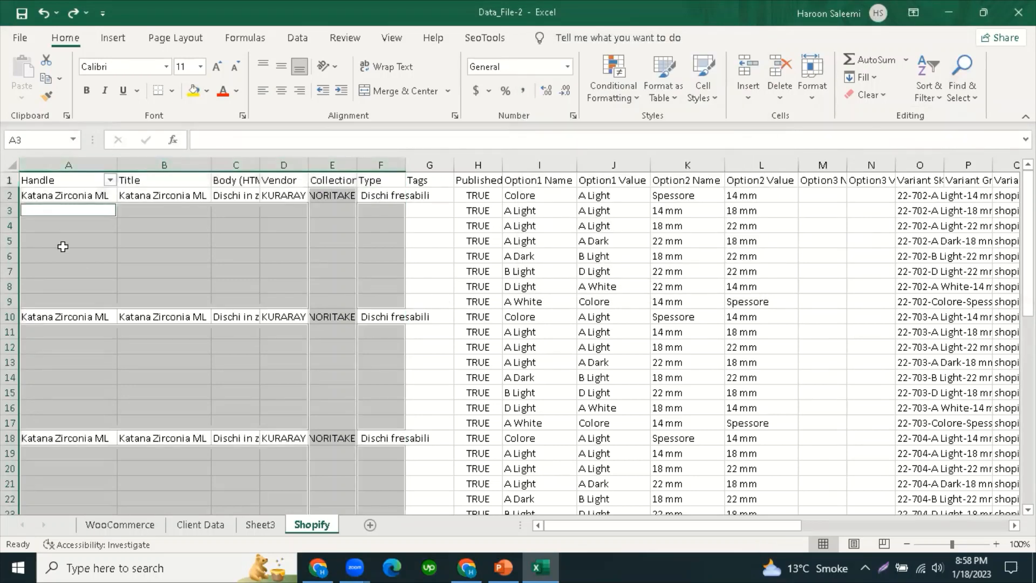
text(=)
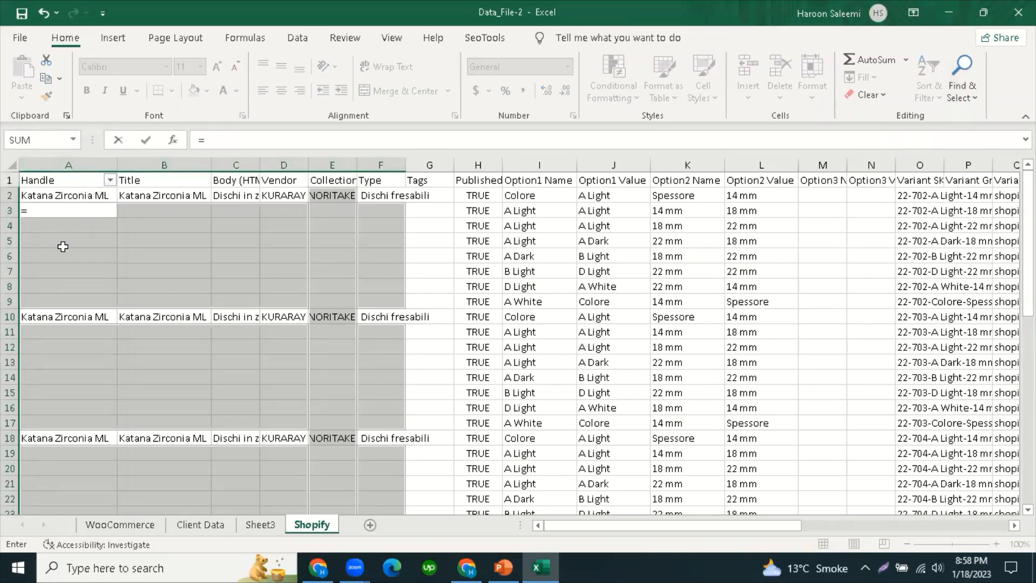
key(Up)
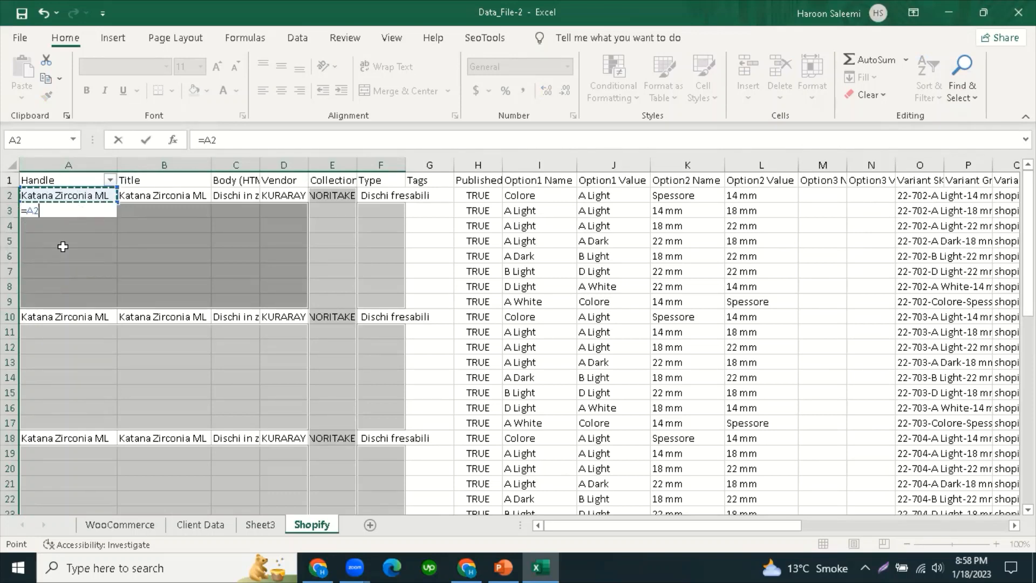
key(ctrl+Return)
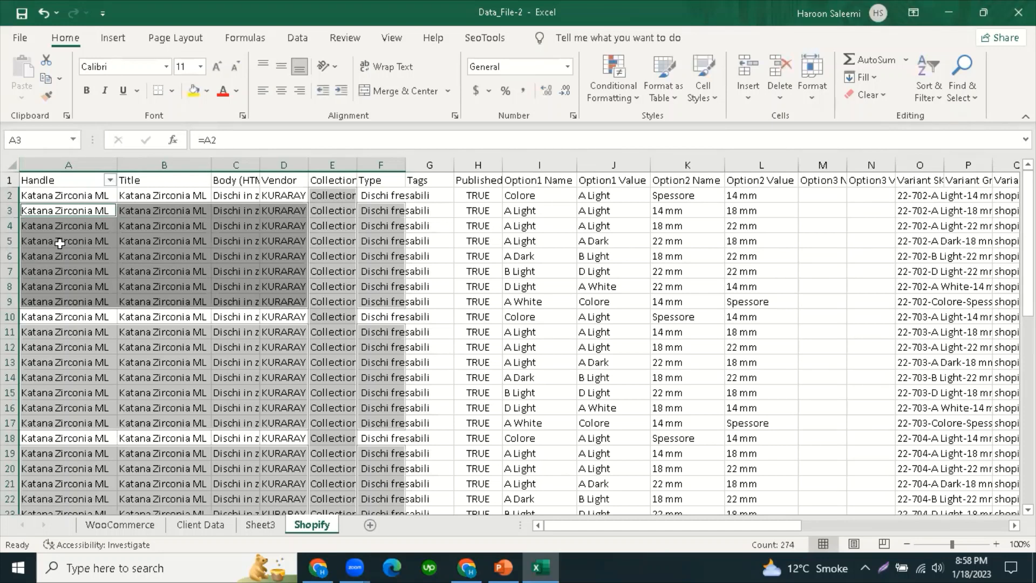
Step: Clear the Collection column's entries below the header in all product rows, and check the filled Vendor and Type values
click(338, 197)
click(321, 283)
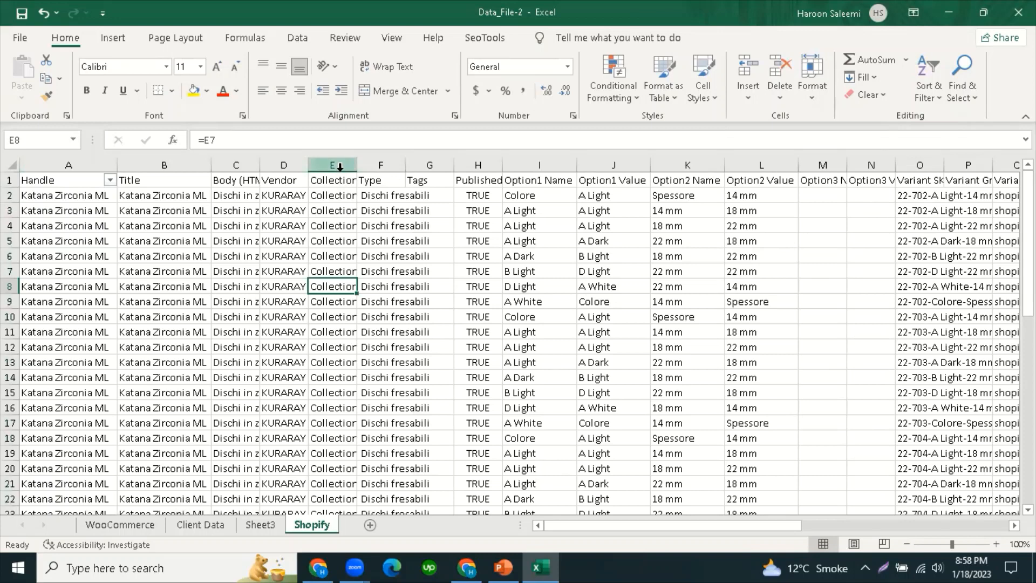
click(331, 197)
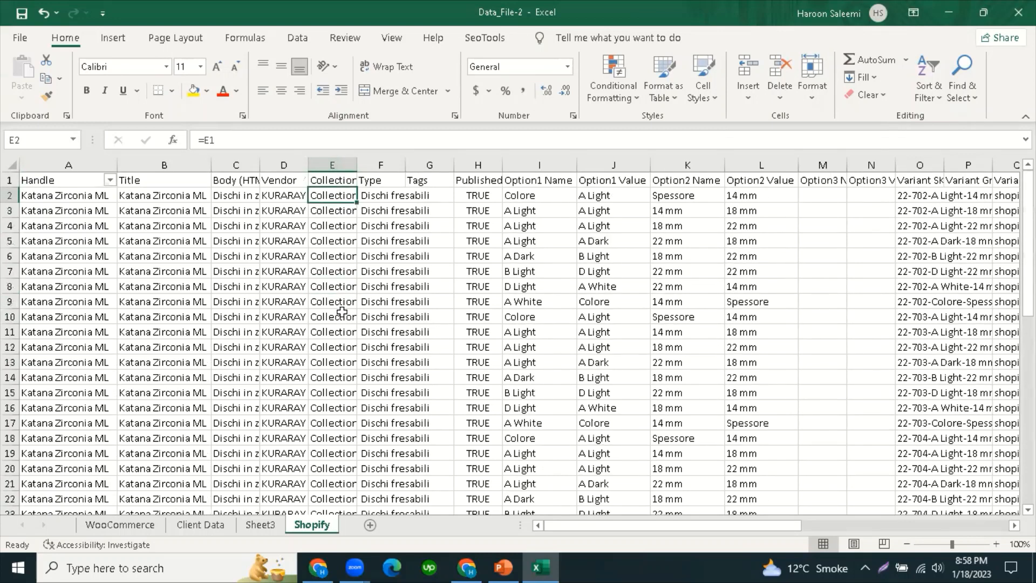
drag(333, 197, 340, 475)
key(Delete)
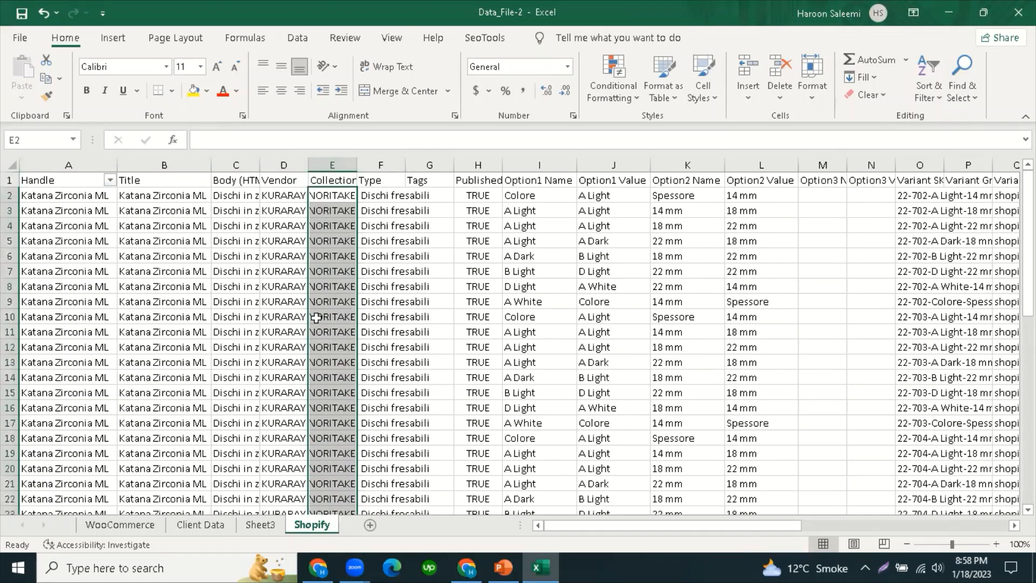
click(348, 255)
click(292, 199)
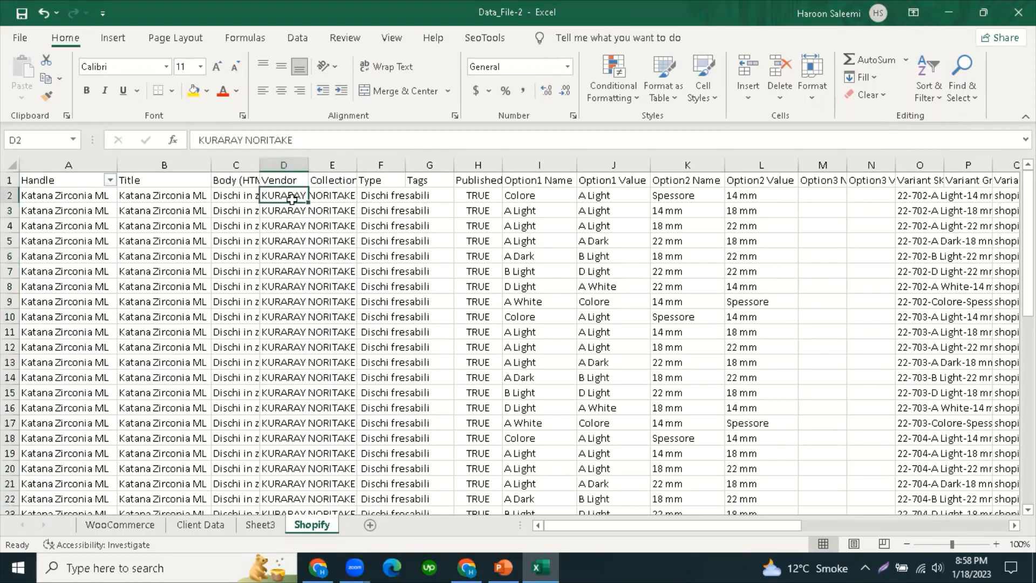
click(290, 270)
click(287, 332)
click(400, 257)
click(402, 198)
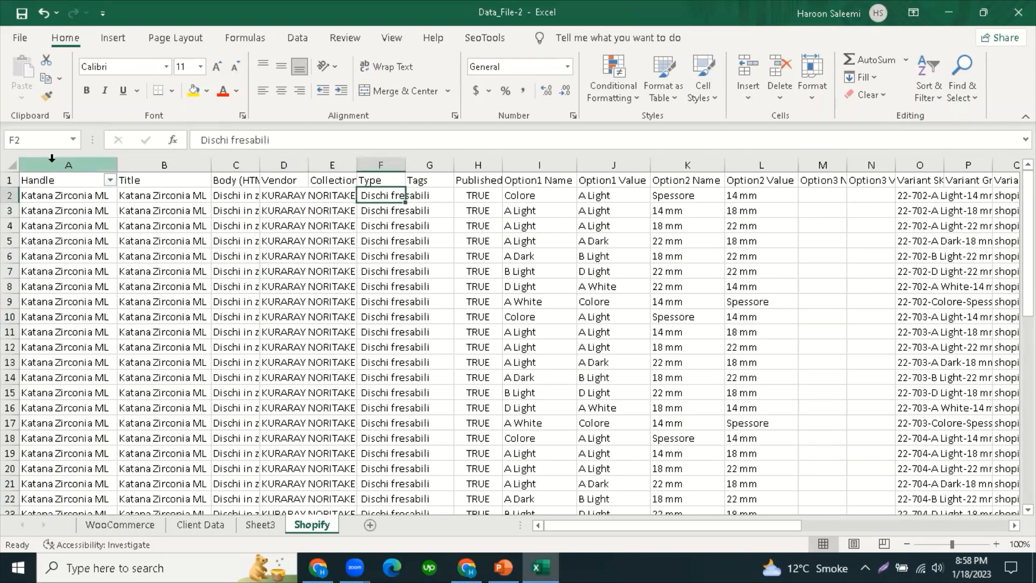
Step: Copy the entire Shopify sheet and paste it back in place as values only to replace the formulas
click(11, 163)
right_click(11, 163)
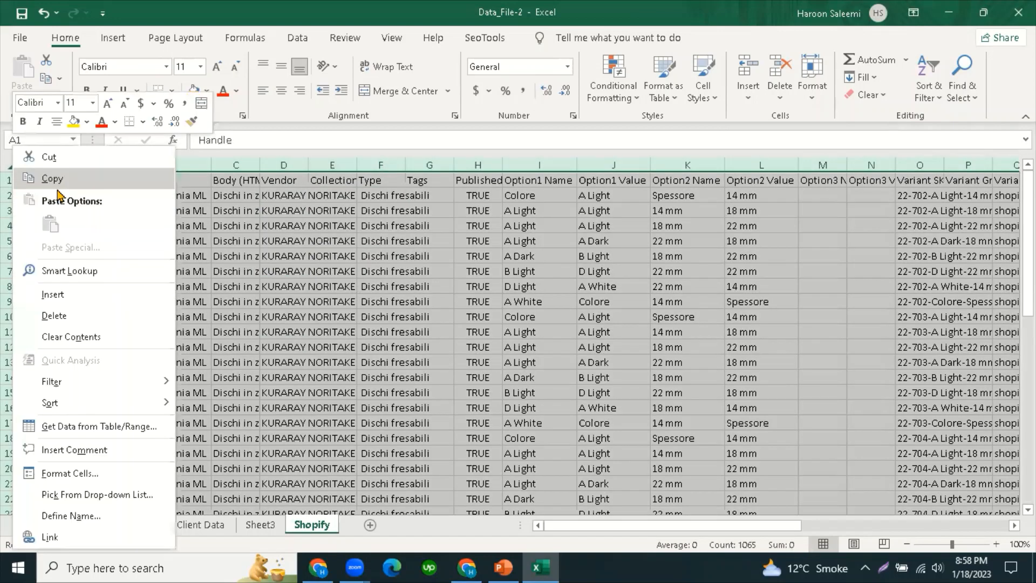
click(52, 179)
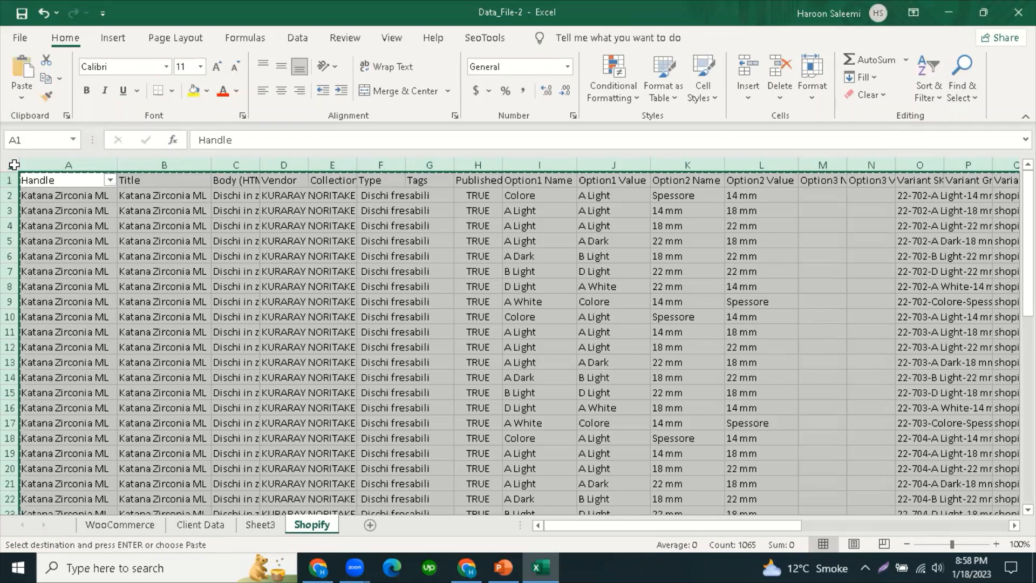
right_click(14, 164)
click(76, 224)
click(284, 301)
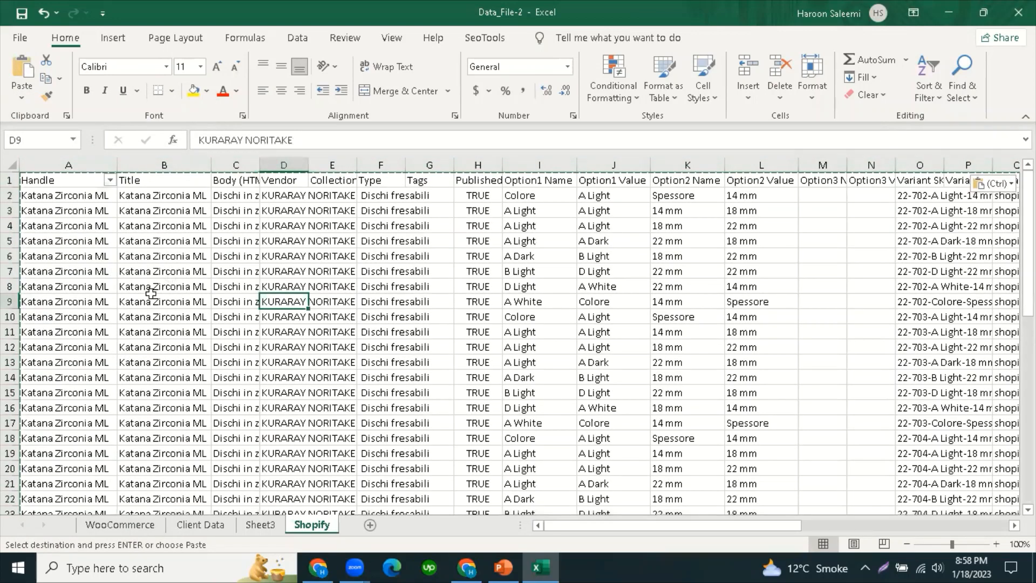
scroll(168, 332, down, 6)
scroll(168, 333, up, 6)
Step: Examine the Option1 Name entries of the Katana Zirconia ML and STML products for their option name
click(526, 194)
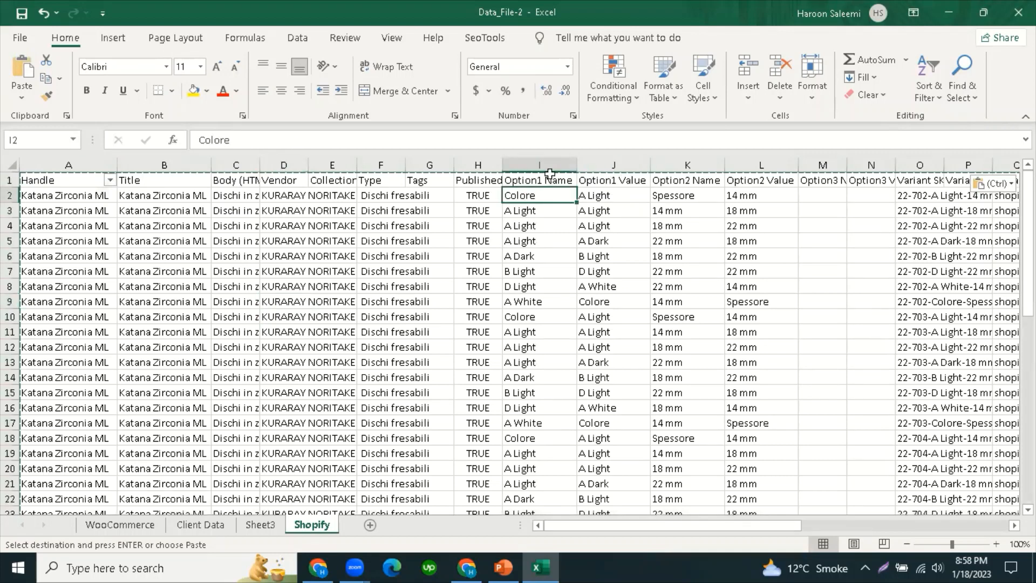
click(532, 217)
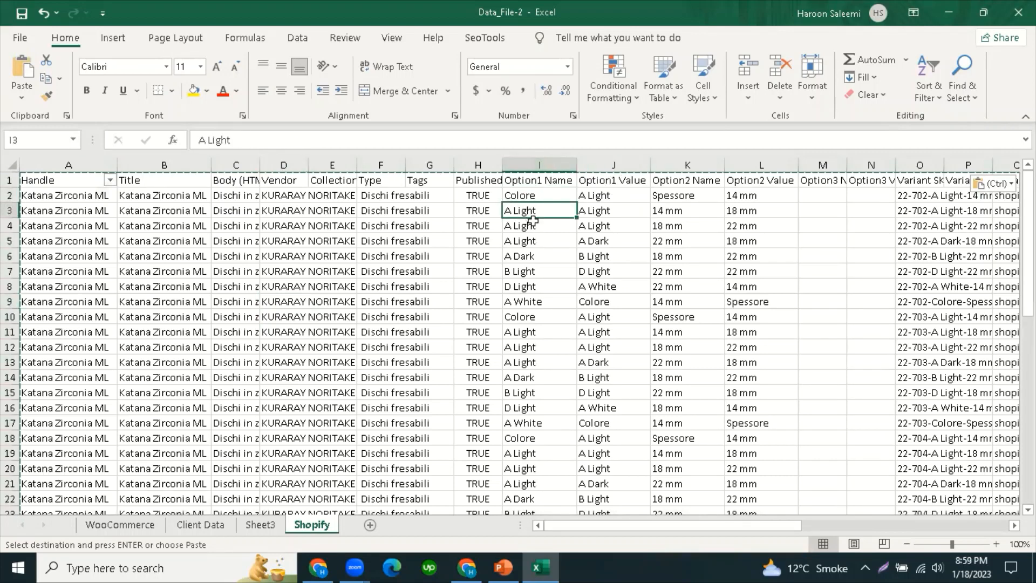
click(536, 197)
scroll(540, 347, down, 6)
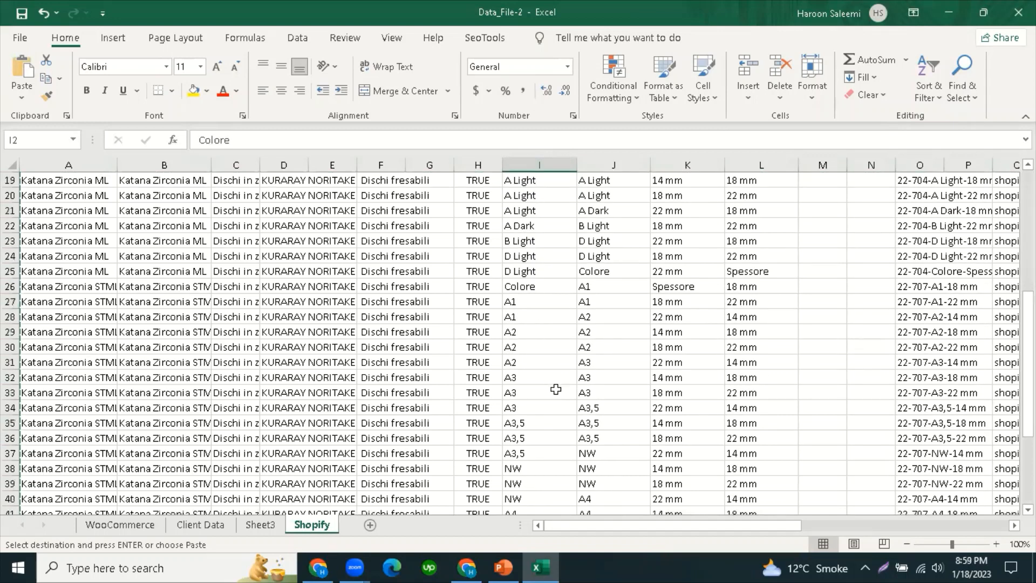
scroll(556, 389, down, 7)
scroll(555, 391, up, 4)
scroll(556, 389, up, 3)
click(533, 286)
scroll(551, 390, up, 6)
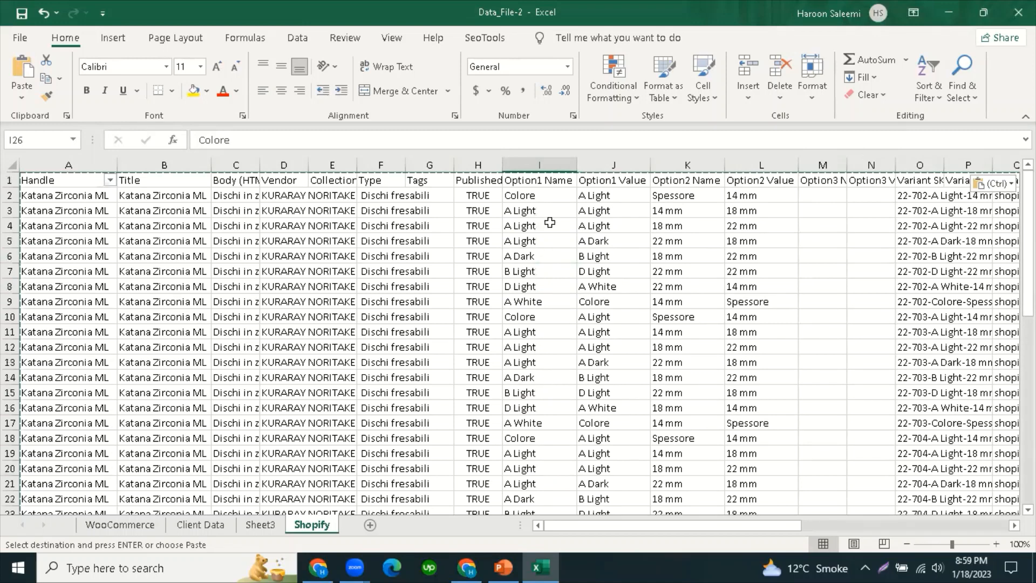
Step: Fill the option name Colore down the Option1 Name column for all product rows
click(539, 194)
drag(579, 202, 568, 488)
scroll(573, 437, up, 10)
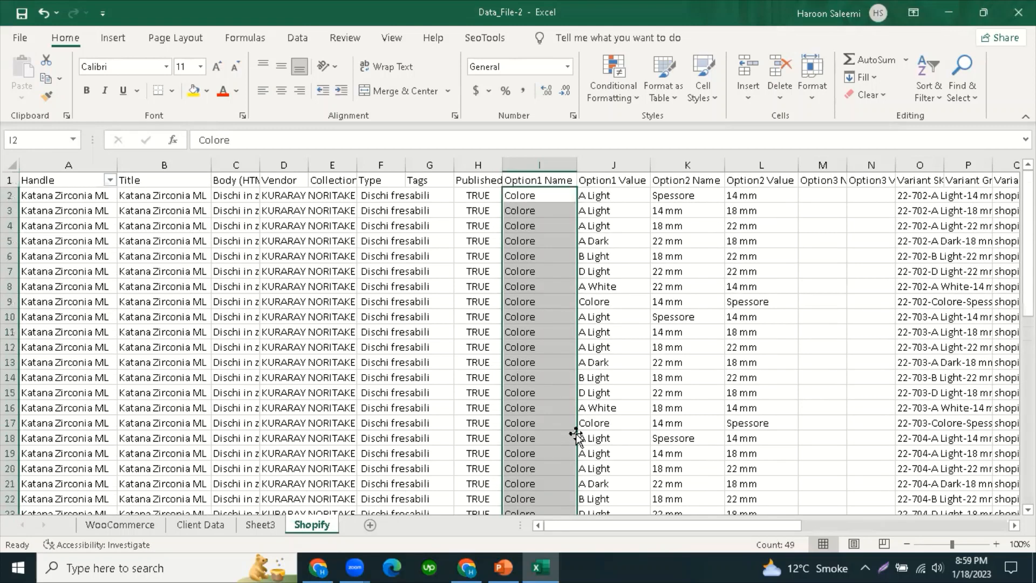
click(699, 312)
Step: Fill the option name Spessore down the Option2 Name column for all product rows
click(685, 194)
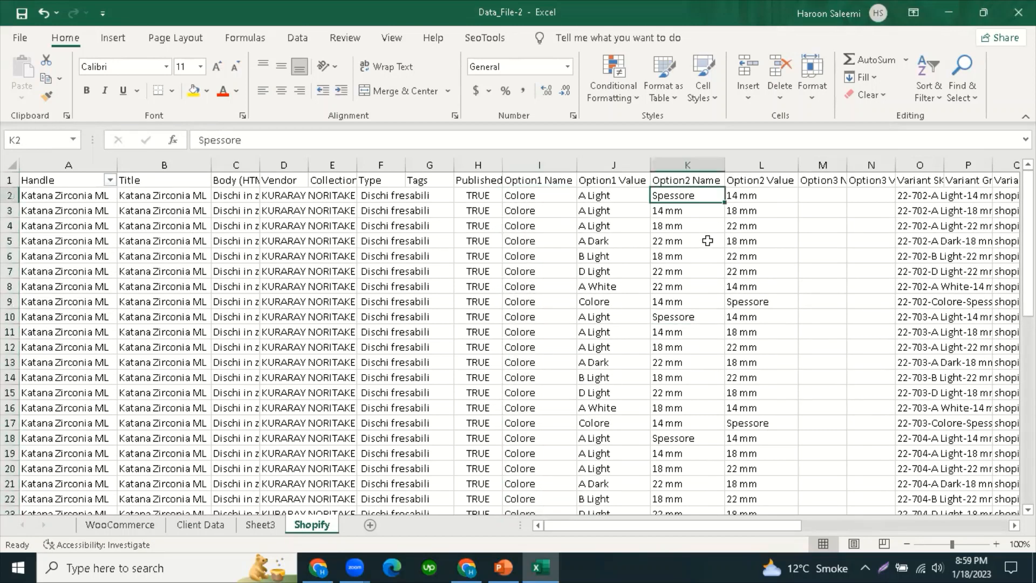
drag(726, 211, 709, 487)
scroll(685, 462, up, 10)
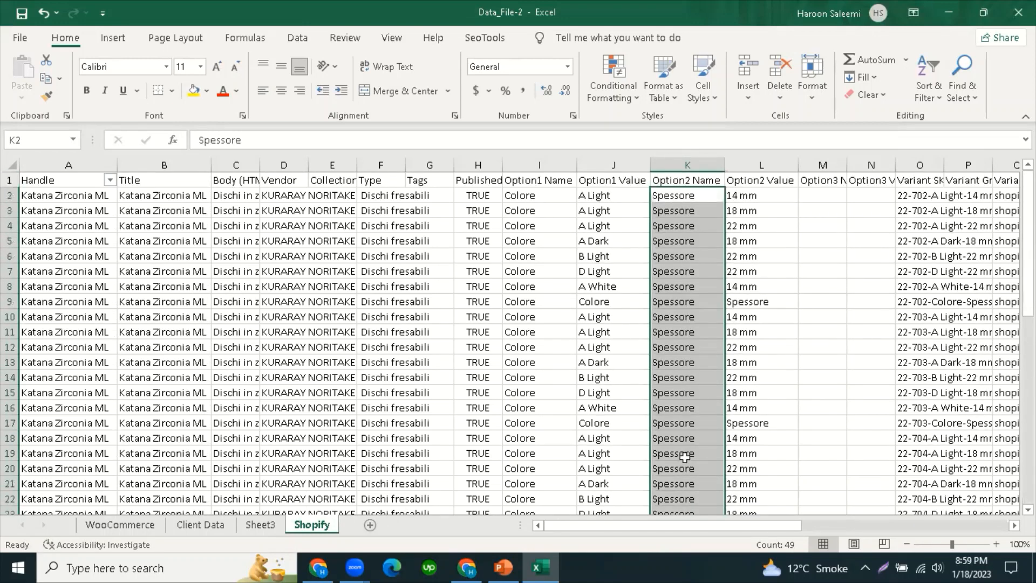
click(671, 253)
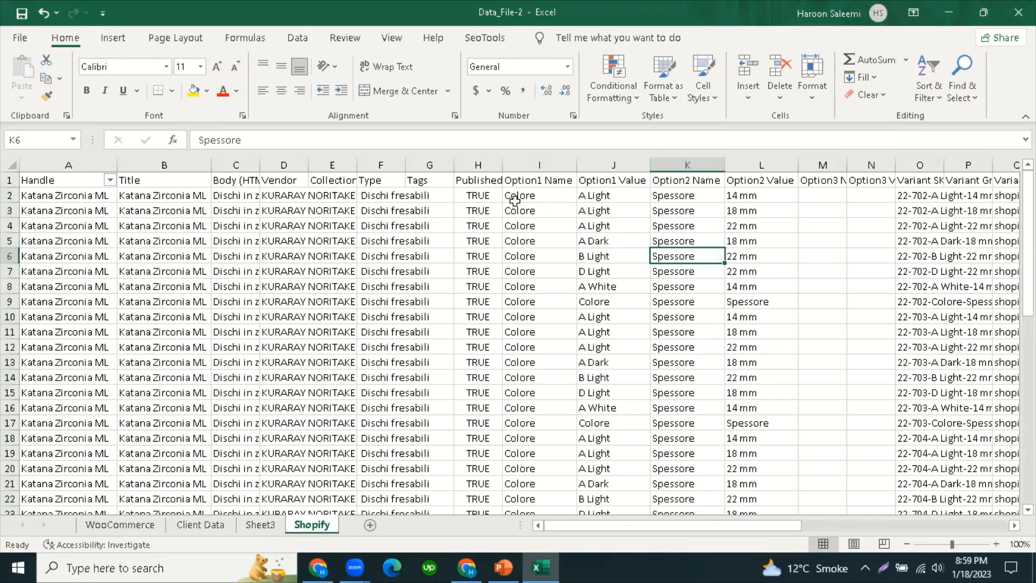
click(592, 286)
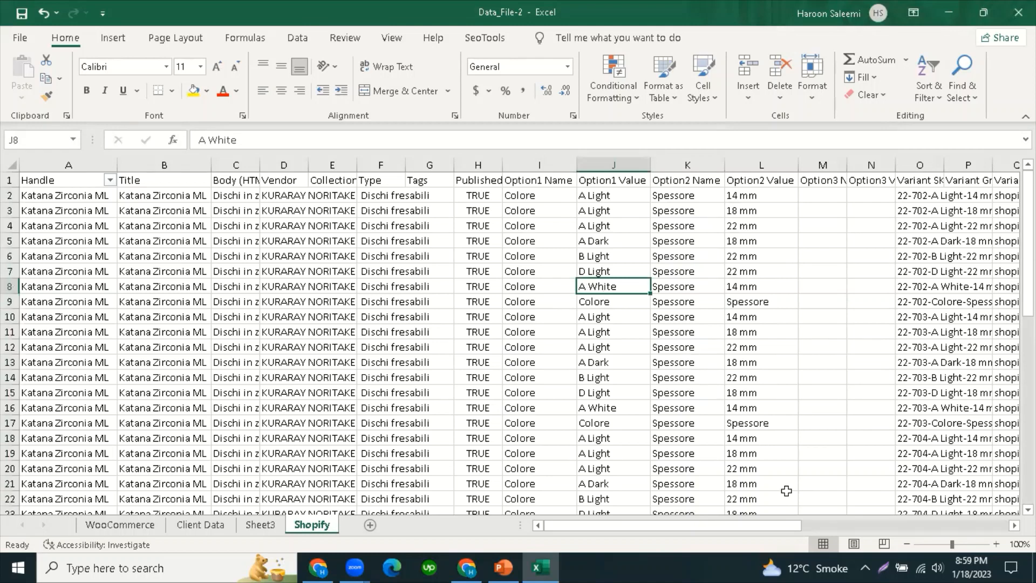
Step: Widen the Variant SKU column to fit its full contents
click(926, 288)
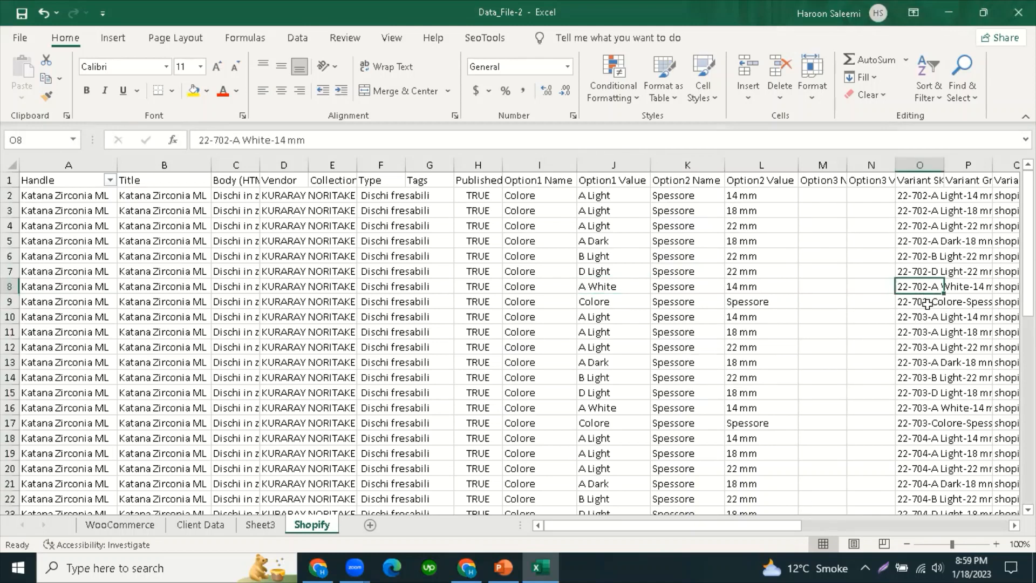
click(927, 303)
click(940, 287)
double_click(944, 165)
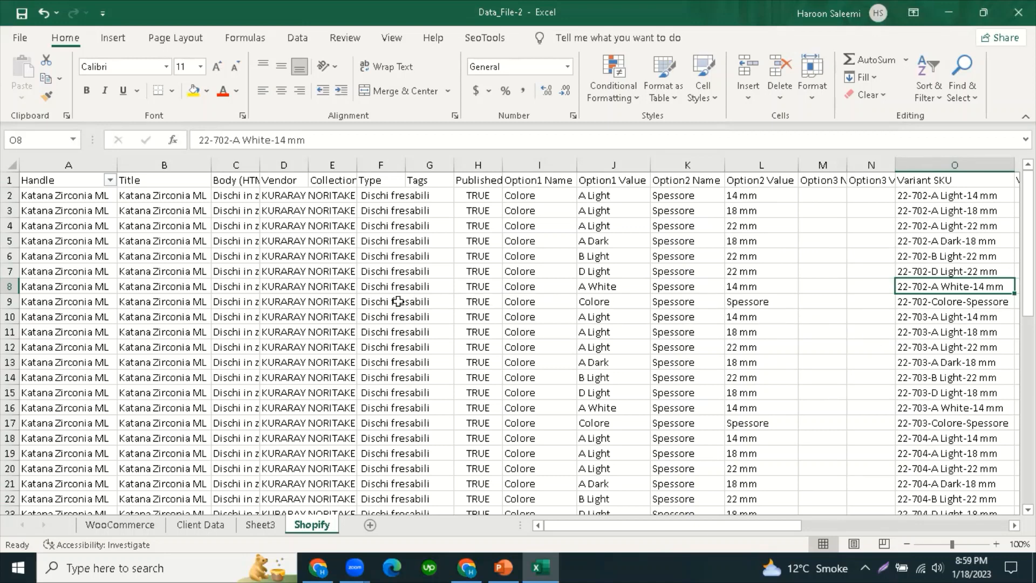
Step: Delete row 9, the 22-702 variant row holding Colore and Spessore as its option values
click(10, 302)
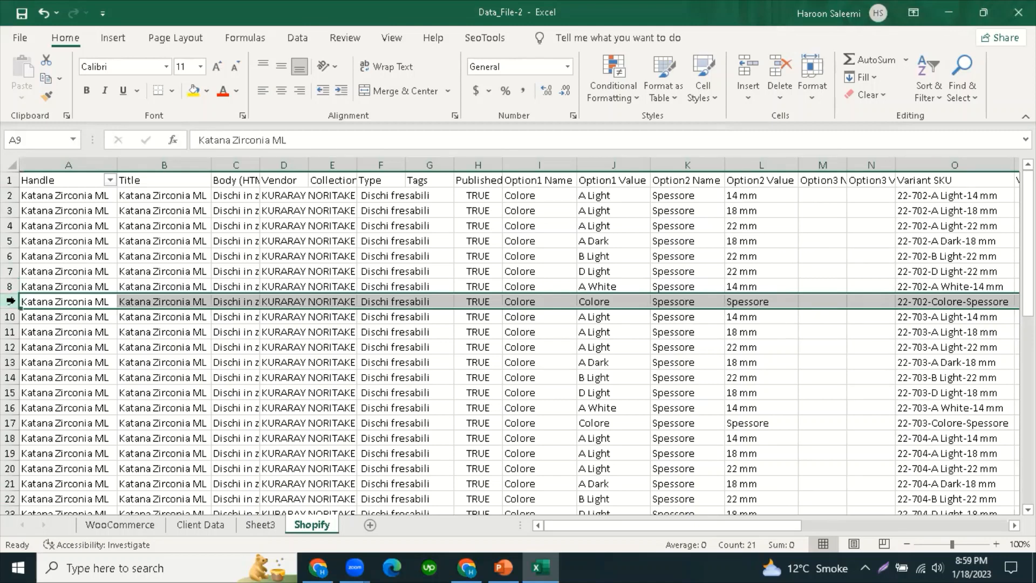
click(822, 408)
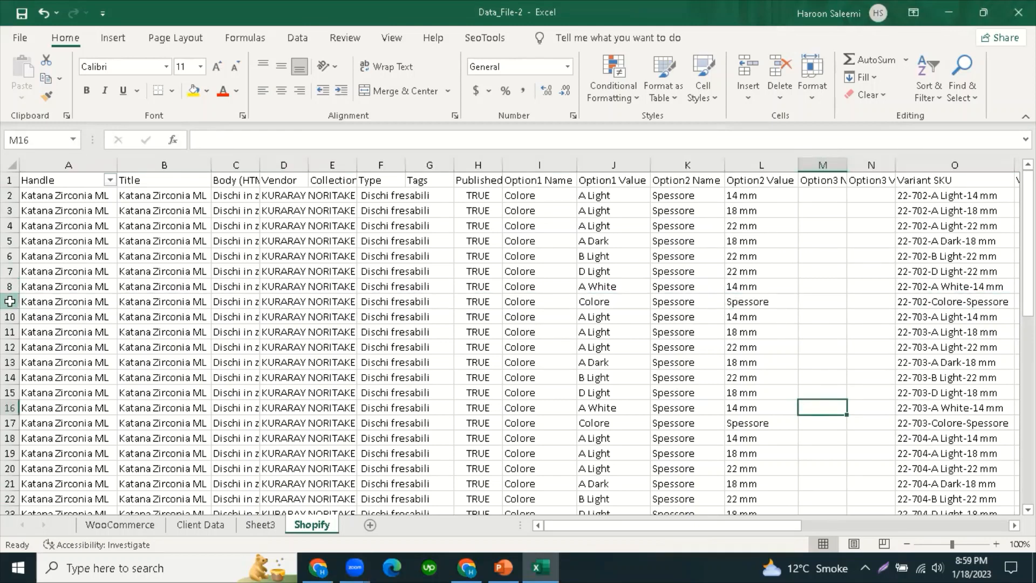
click(11, 301)
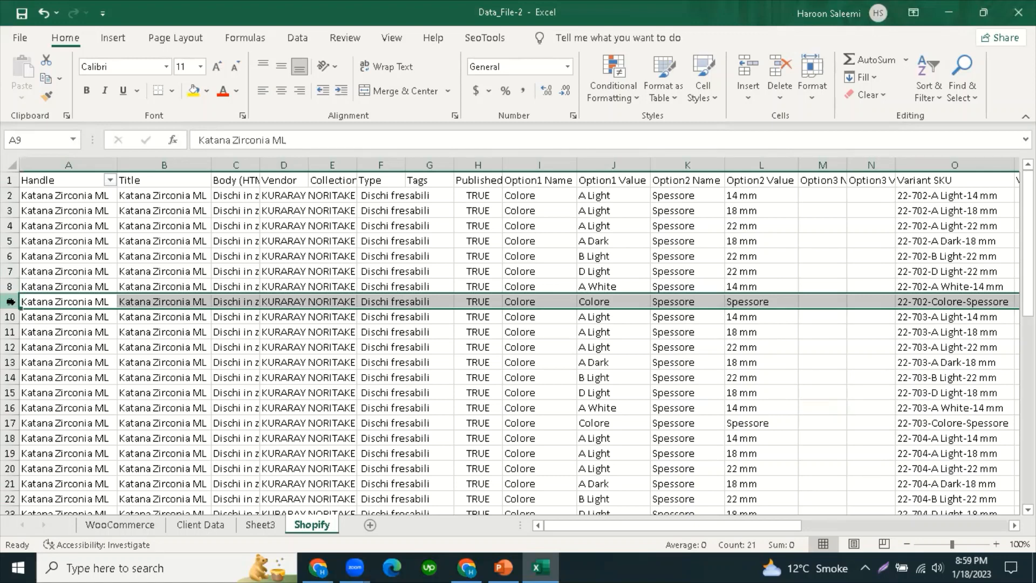
right_click(10, 301)
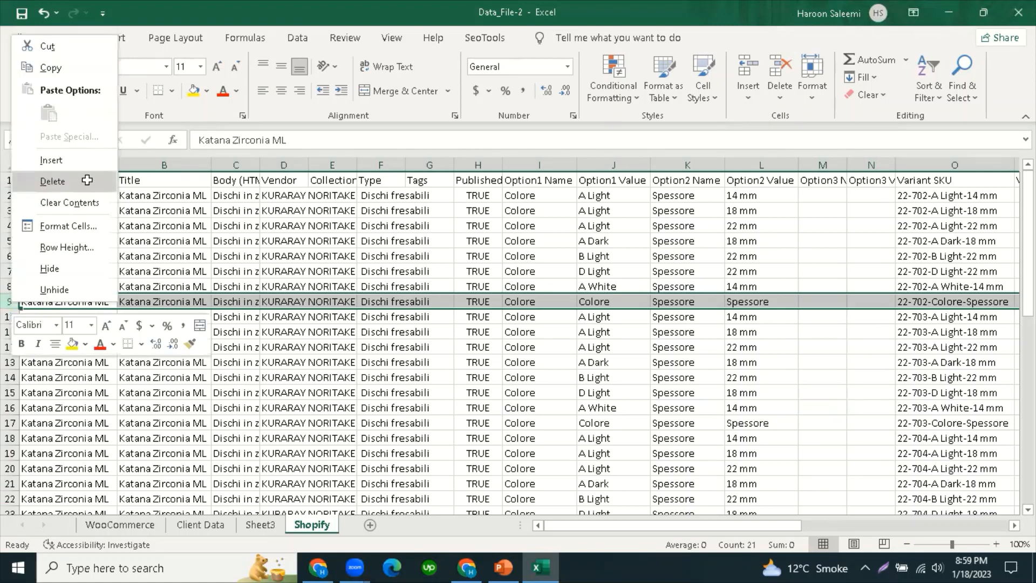
click(52, 182)
click(495, 418)
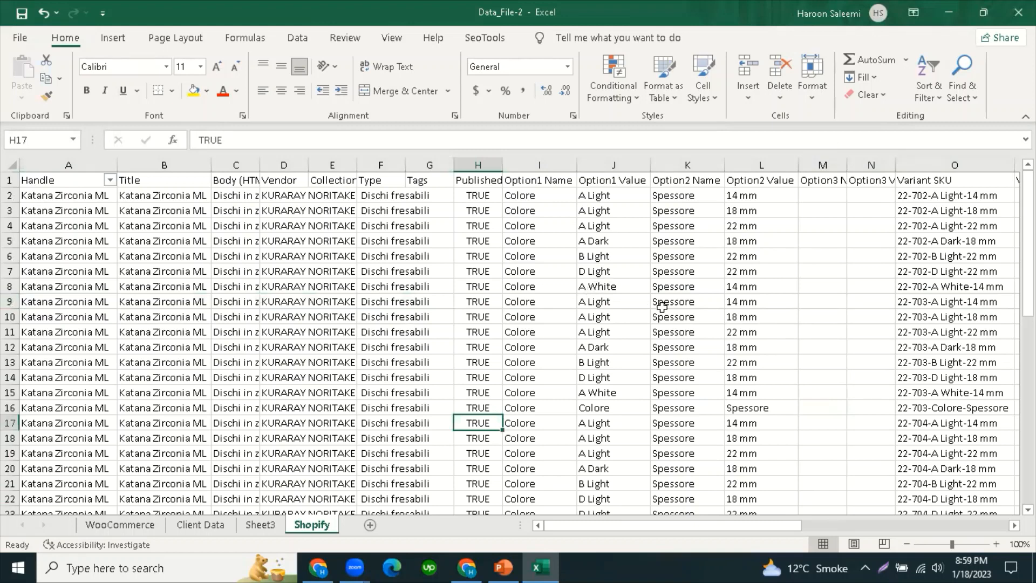
Step: Scan the Option1 Value and Option2 Value columns for other rows that hold option names instead of values
scroll(690, 309, down, 2)
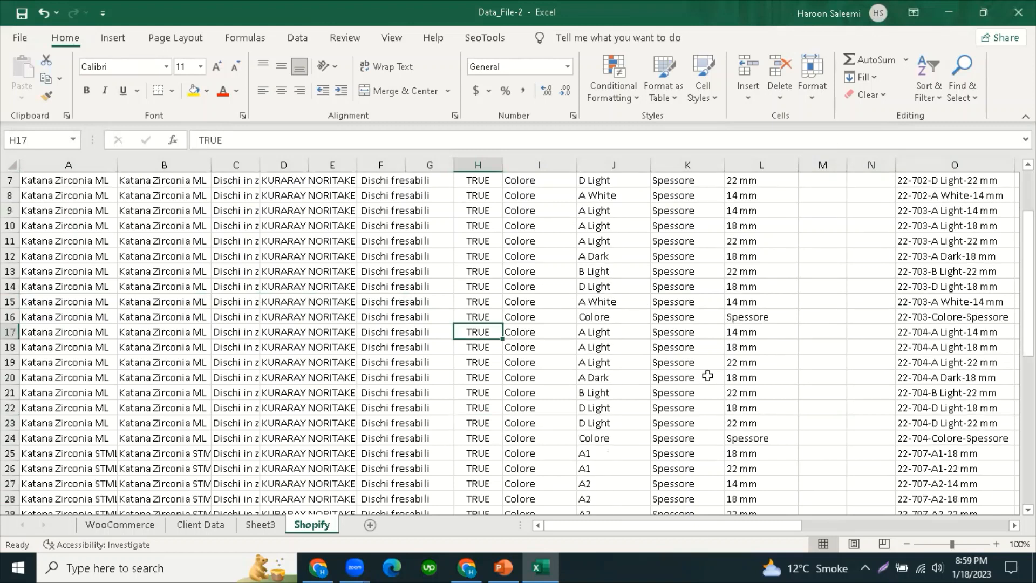
click(665, 317)
click(746, 317)
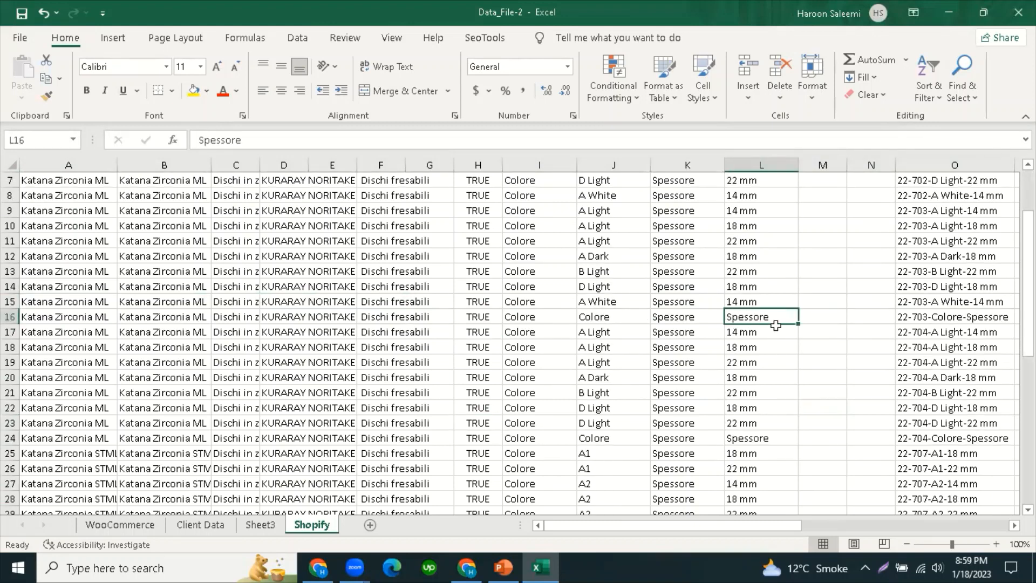
scroll(790, 316, up, 2)
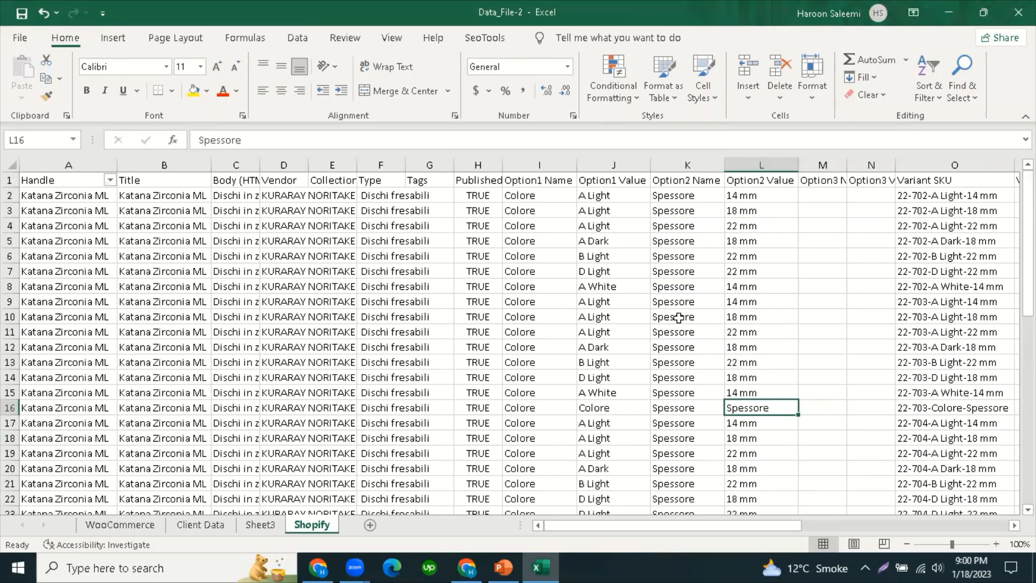
scroll(679, 386, down, 6)
scroll(681, 389, up, 5)
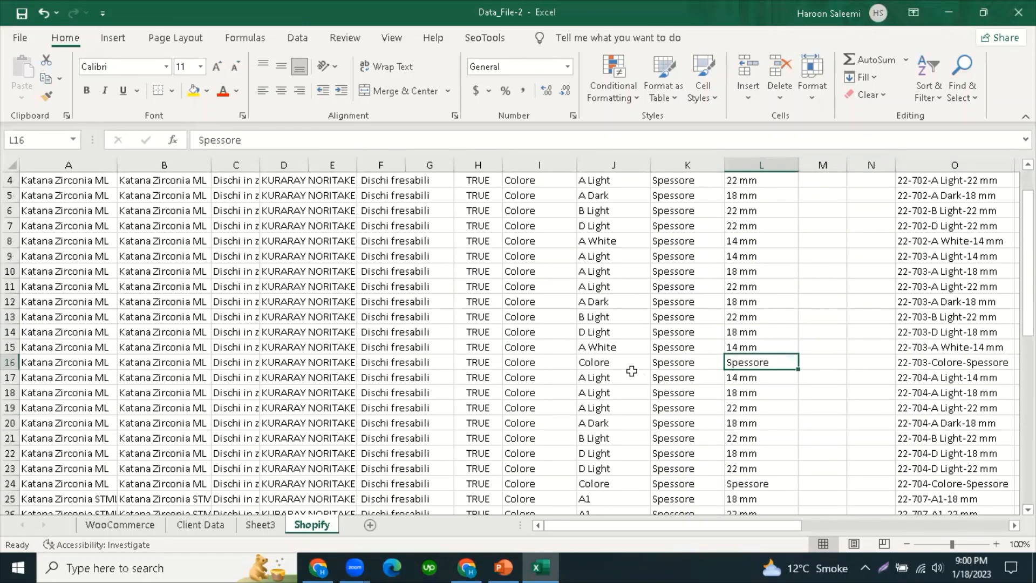
scroll(609, 362, down, 2)
scroll(609, 362, down, 1)
scroll(610, 356, up, 4)
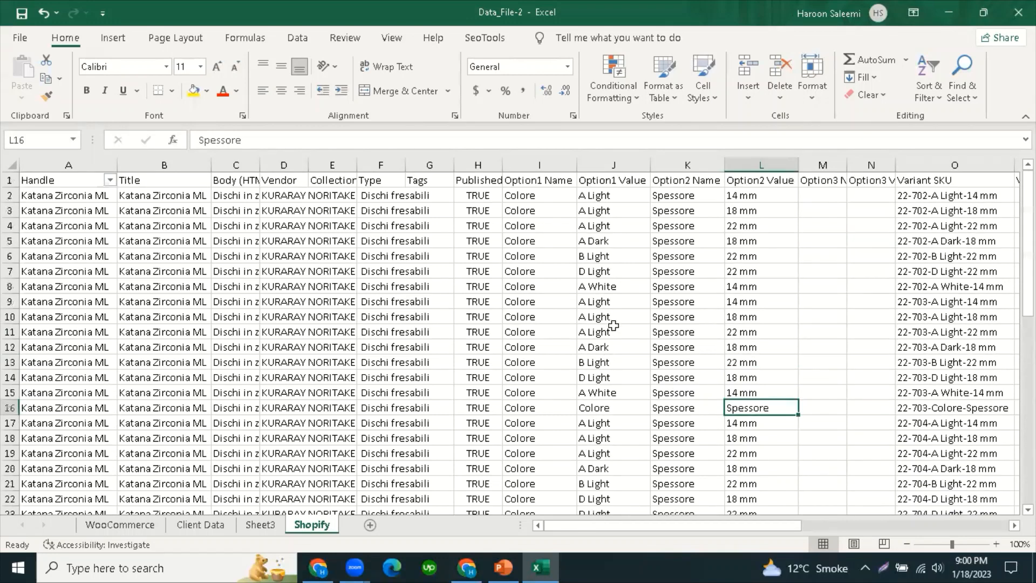
Step: Remove the existing filter from the Handle column and add a filter to the Option1 Value column
click(625, 166)
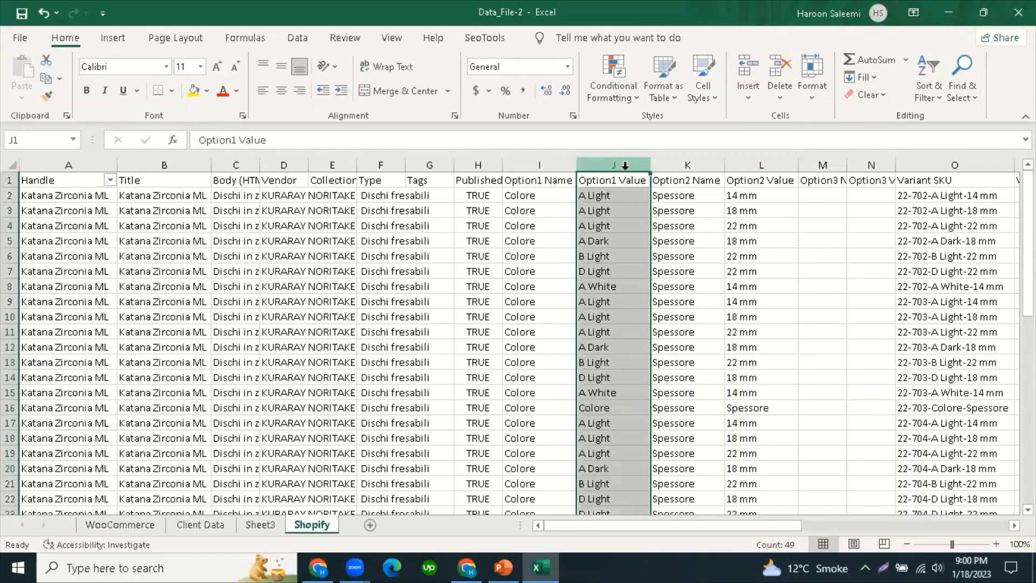
click(927, 89)
click(941, 183)
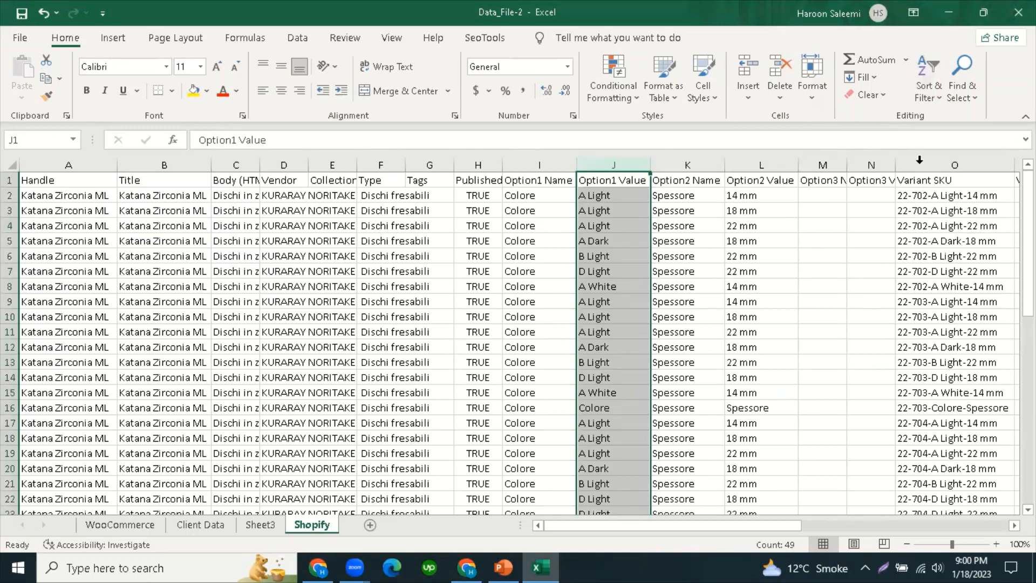
click(938, 96)
click(945, 183)
Step: Filter the Option1 Value column to show only the Colore entries
click(644, 180)
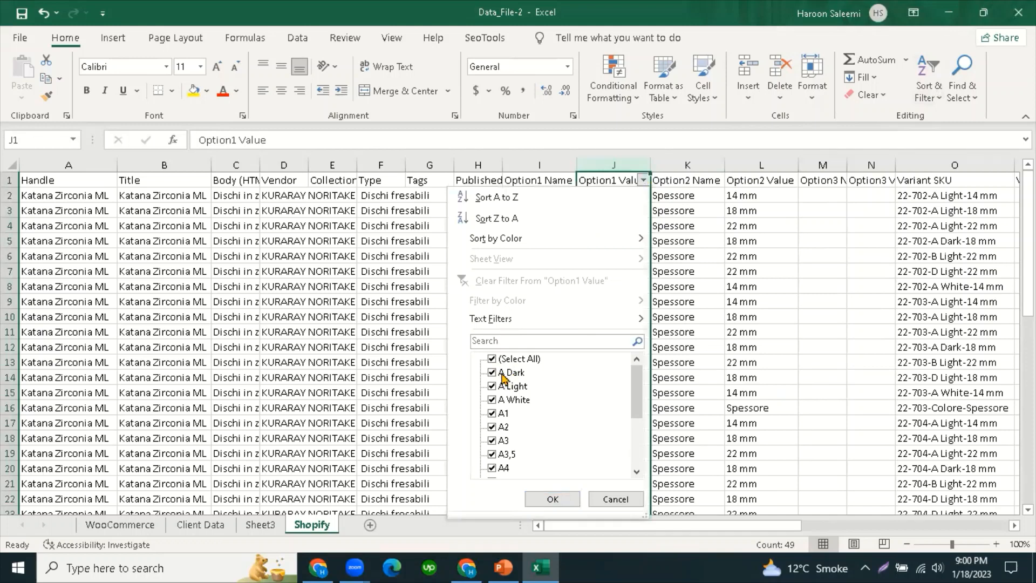
scroll(521, 431, down, 3)
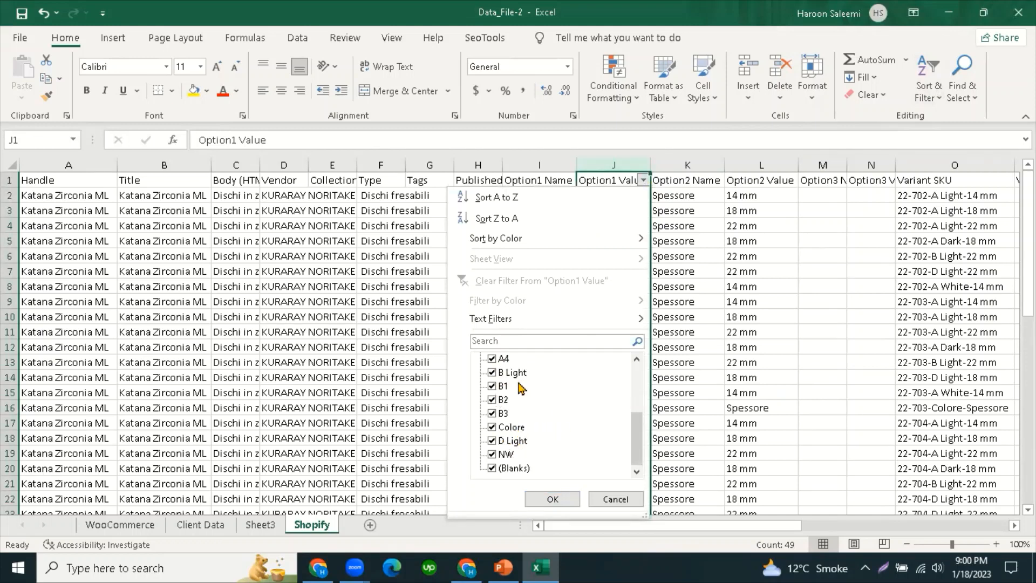
scroll(521, 388, up, 3)
click(492, 358)
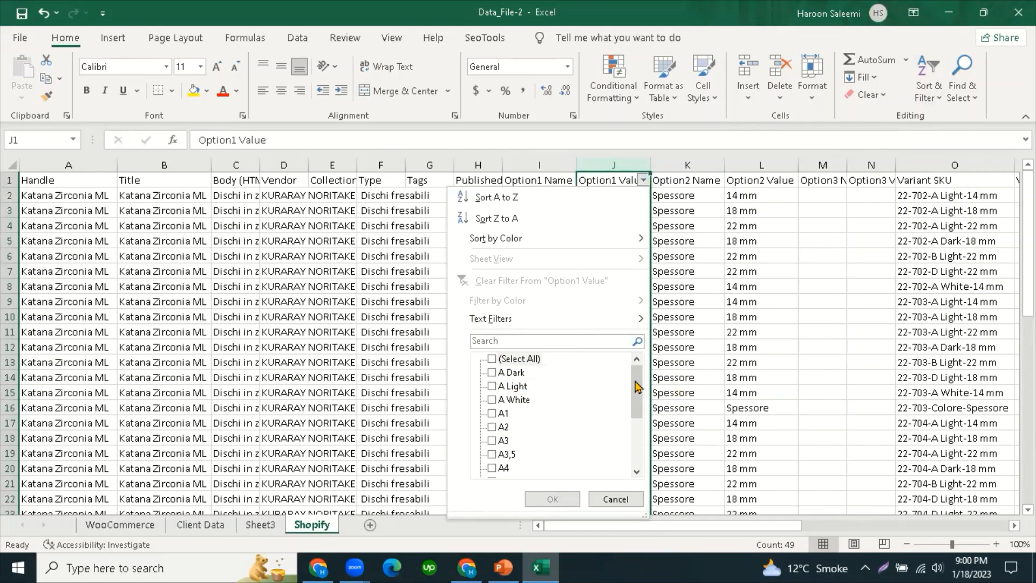
drag(638, 387, 636, 478)
click(492, 427)
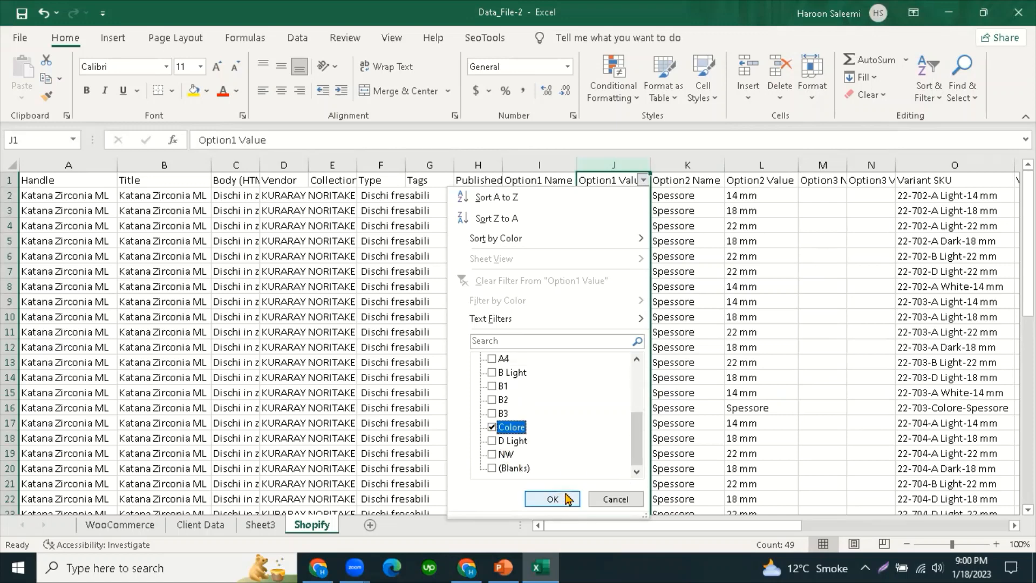
click(553, 499)
Step: Delete the filtered Colore rows 16 and 24, and clear the Option1 Value filter
click(751, 335)
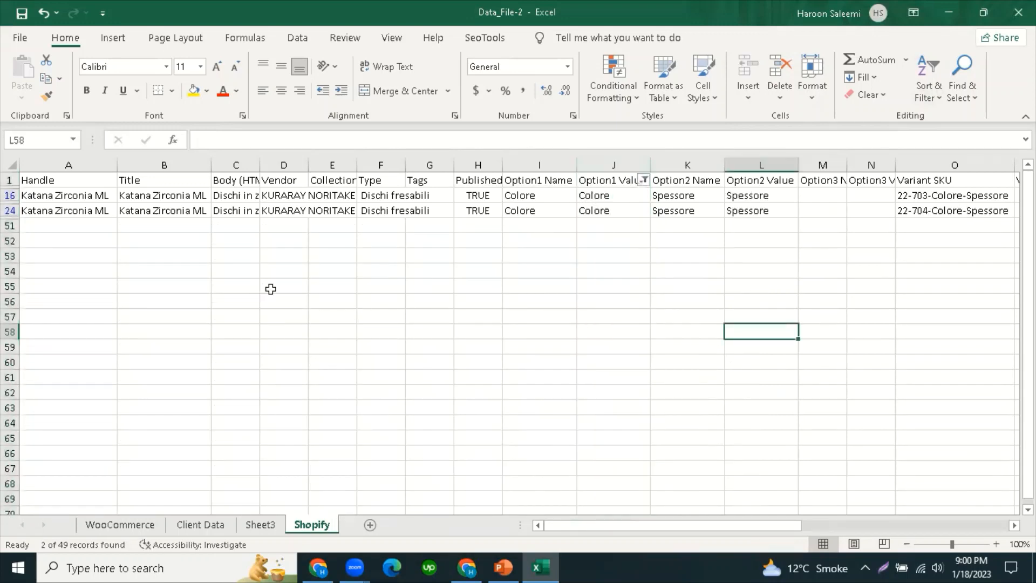
click(10, 196)
drag(10, 203, 9, 210)
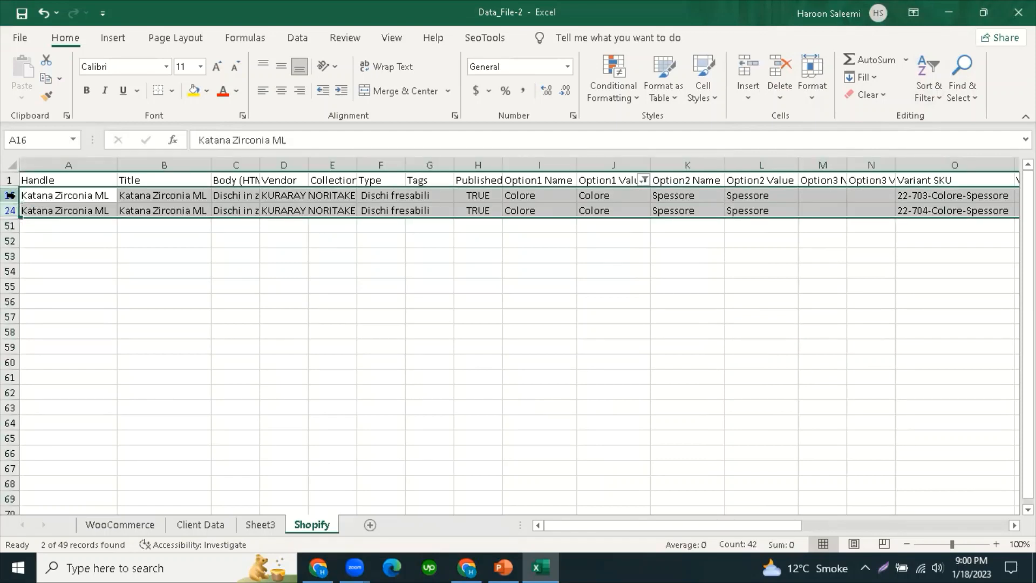
right_click(9, 195)
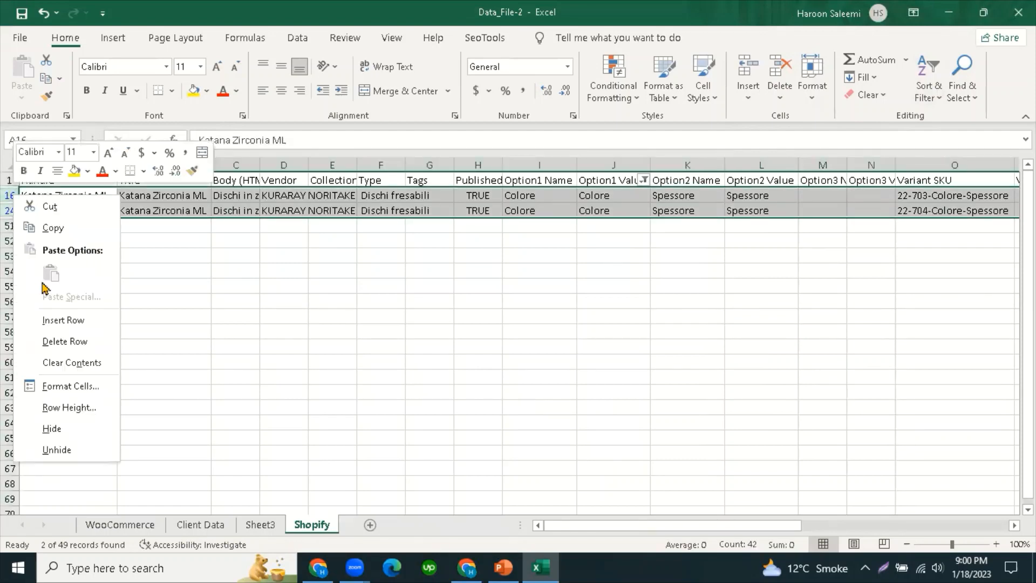
click(65, 342)
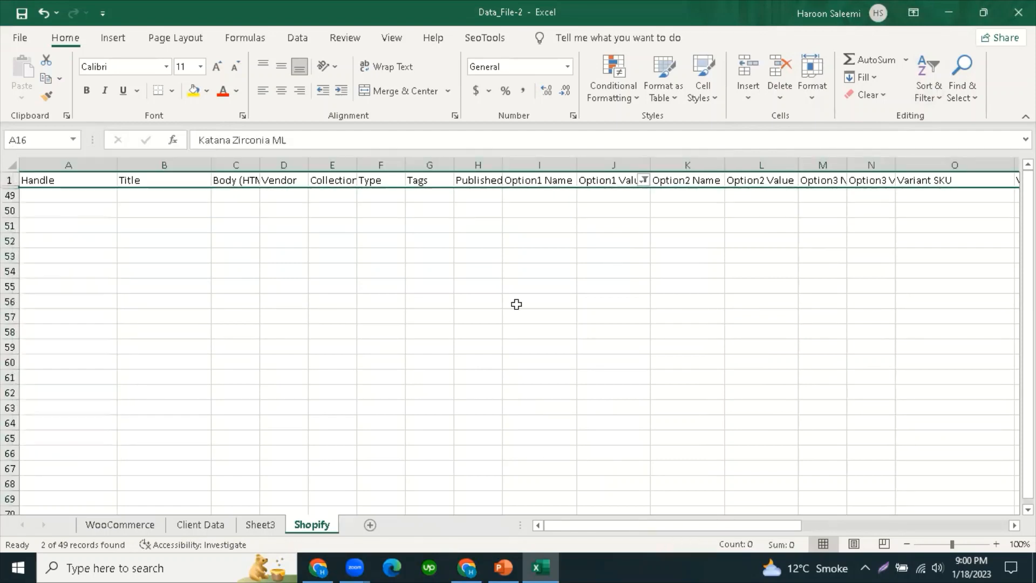
click(644, 181)
click(527, 280)
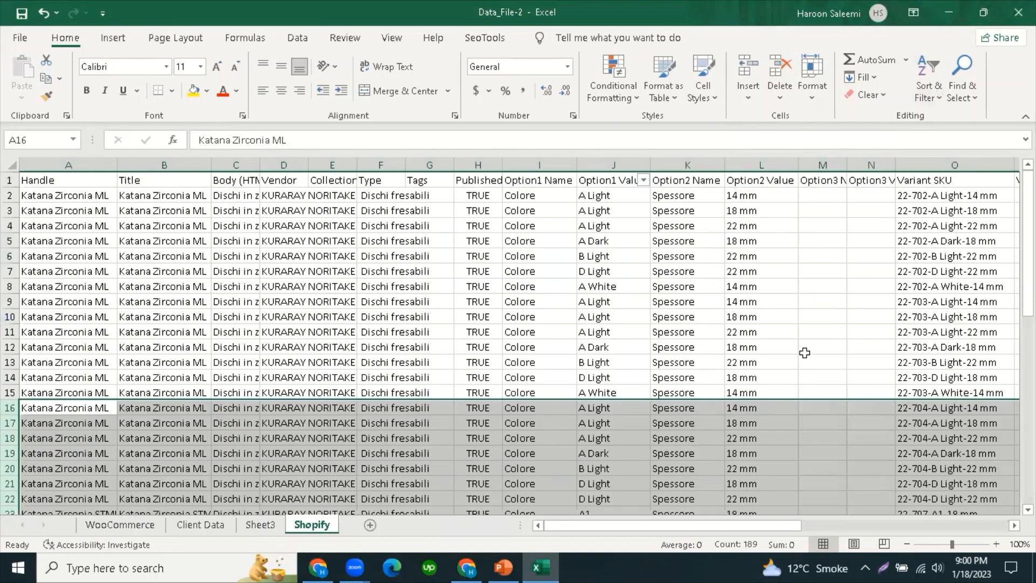
Step: Review the product rows down to the end of the sheet for leftover option names among the Option1 values
scroll(617, 377, down, 5)
scroll(632, 384, up, 2)
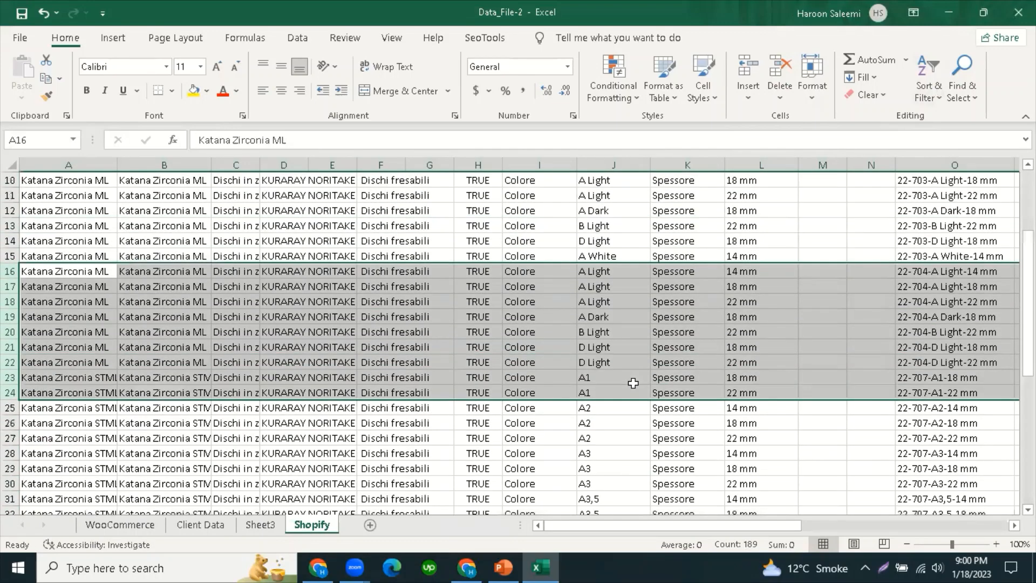
click(633, 381)
click(626, 317)
click(626, 271)
scroll(637, 345, up, 3)
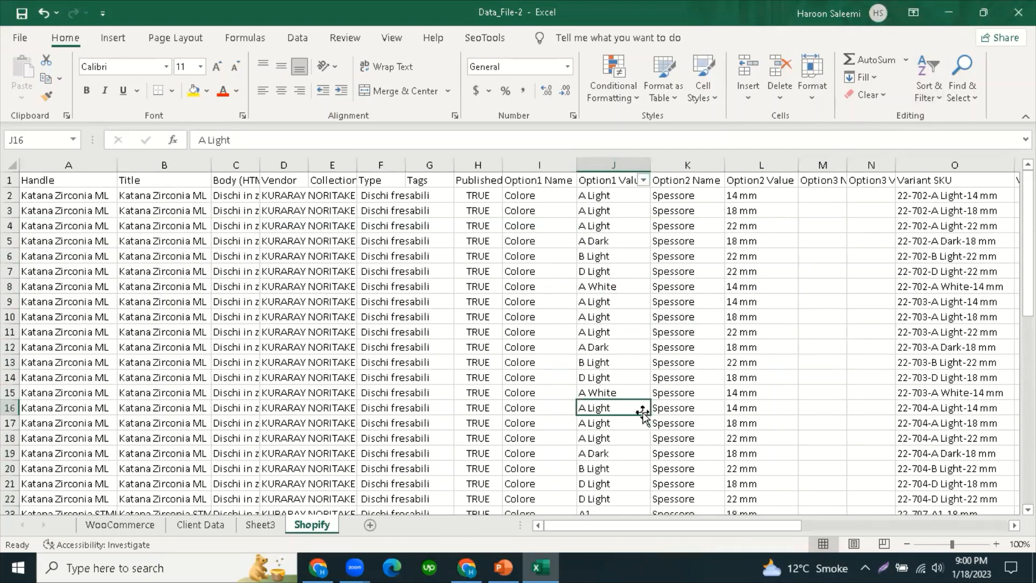
click(539, 225)
scroll(516, 427, down, 6)
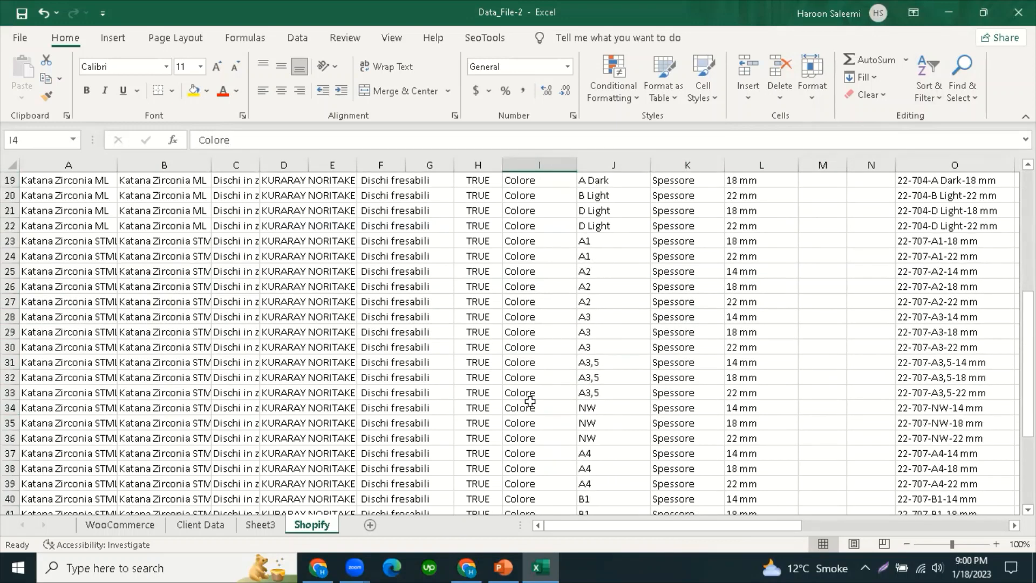
scroll(776, 432, down, 3)
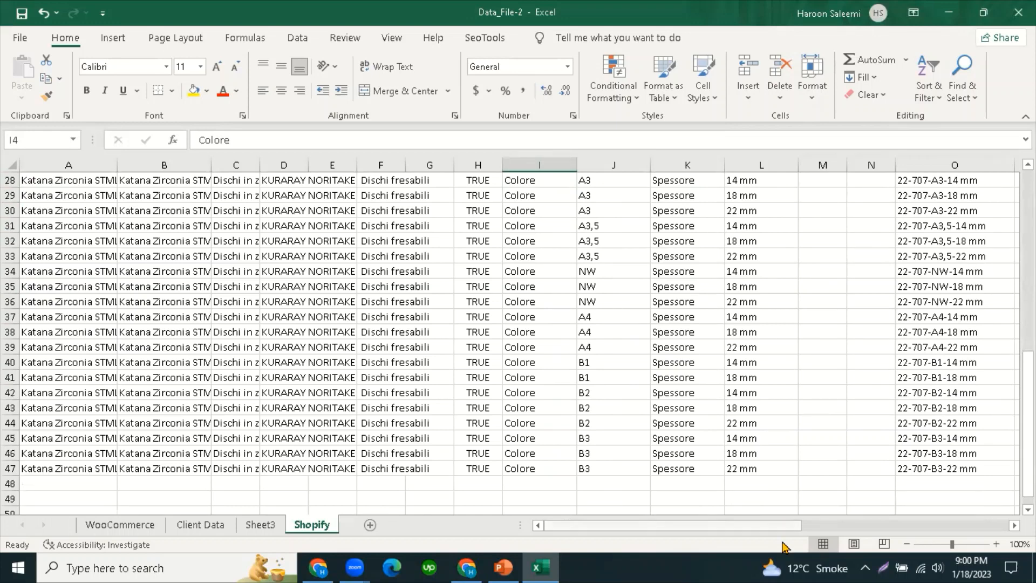
Step: Compare the last variant row's SKU with its option names and values for color and thickness
click(950, 469)
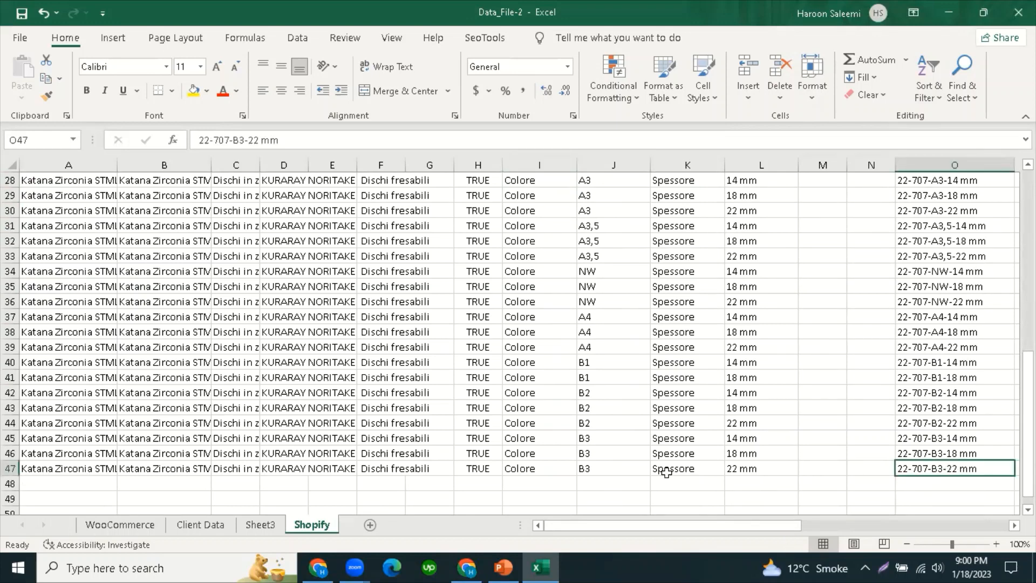
click(600, 467)
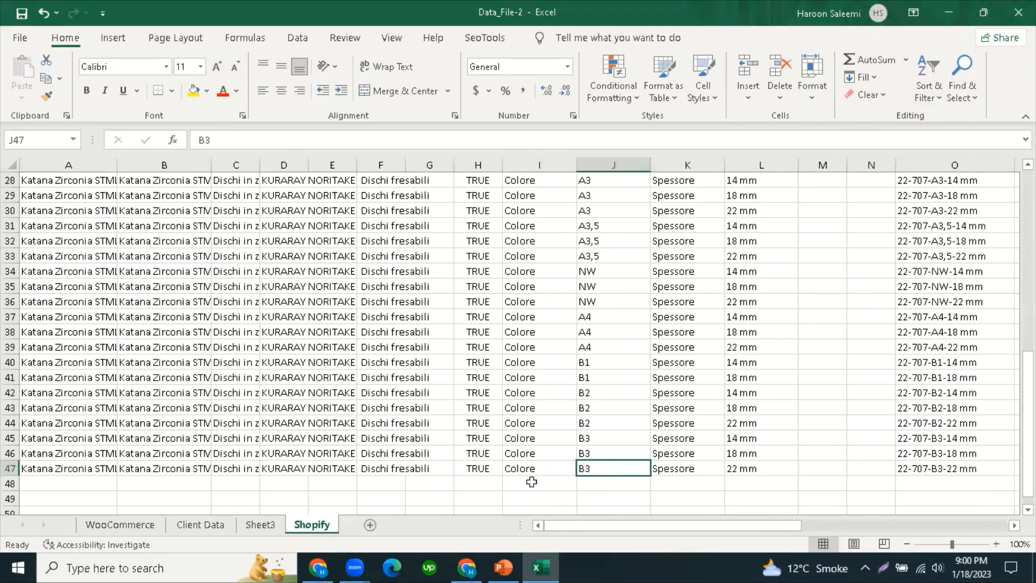
click(685, 473)
click(942, 468)
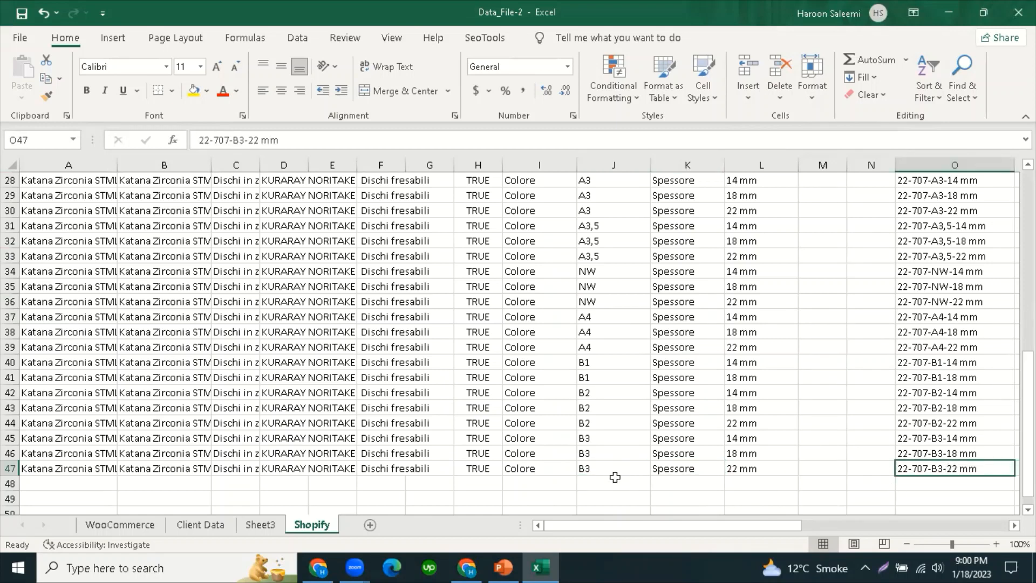
click(594, 468)
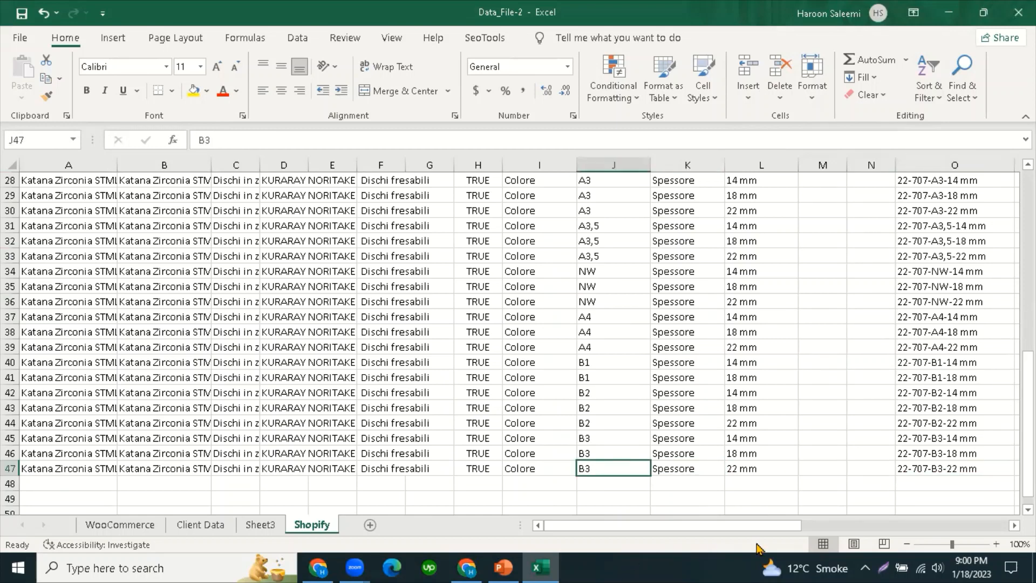
drag(742, 532, 782, 533)
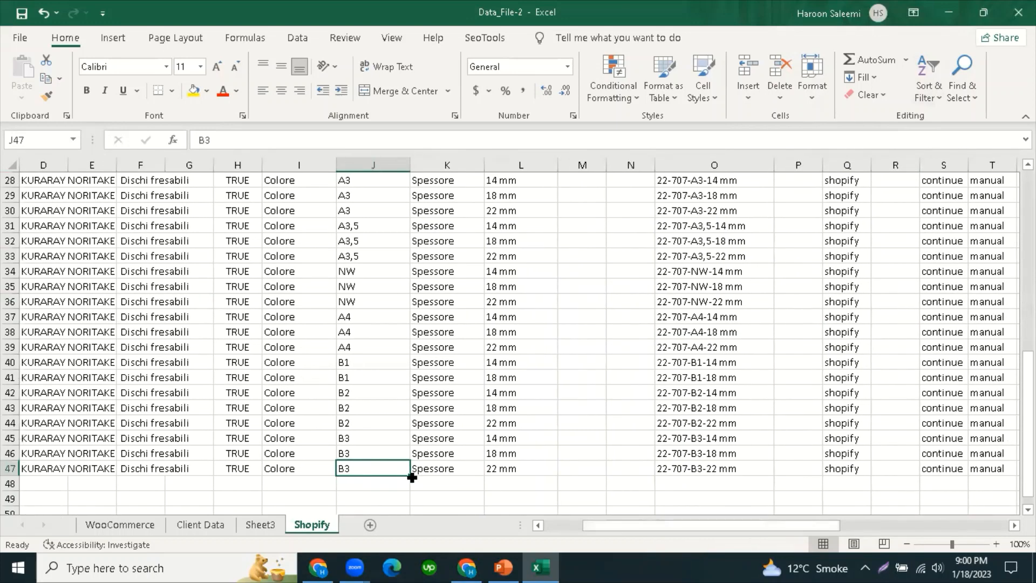
click(437, 468)
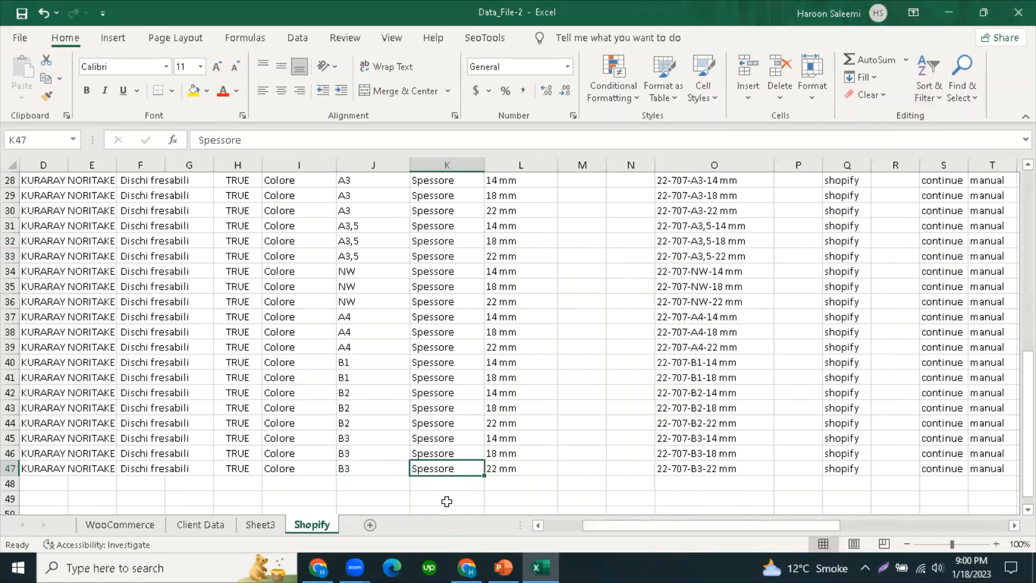
click(282, 469)
click(356, 469)
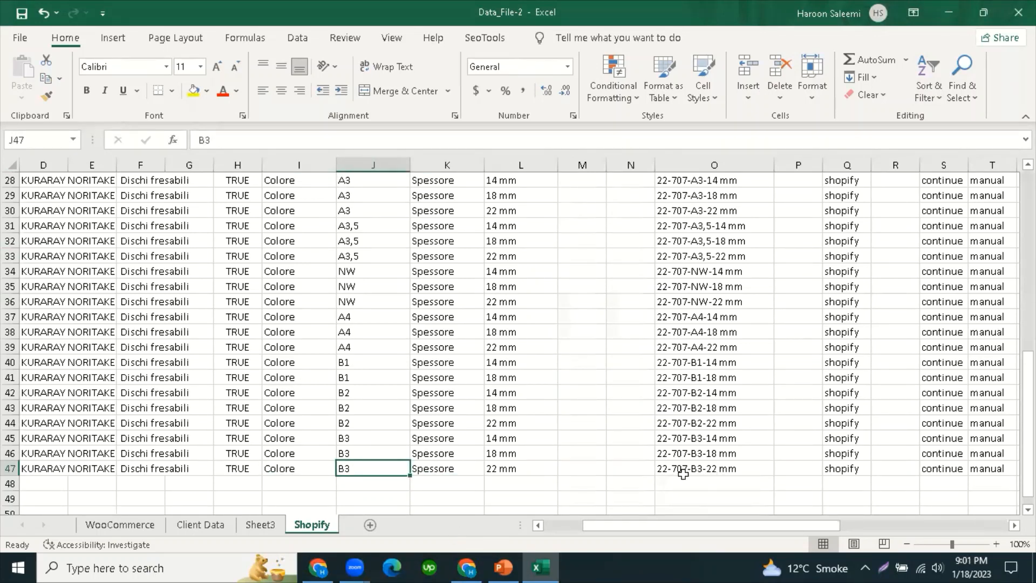
click(502, 470)
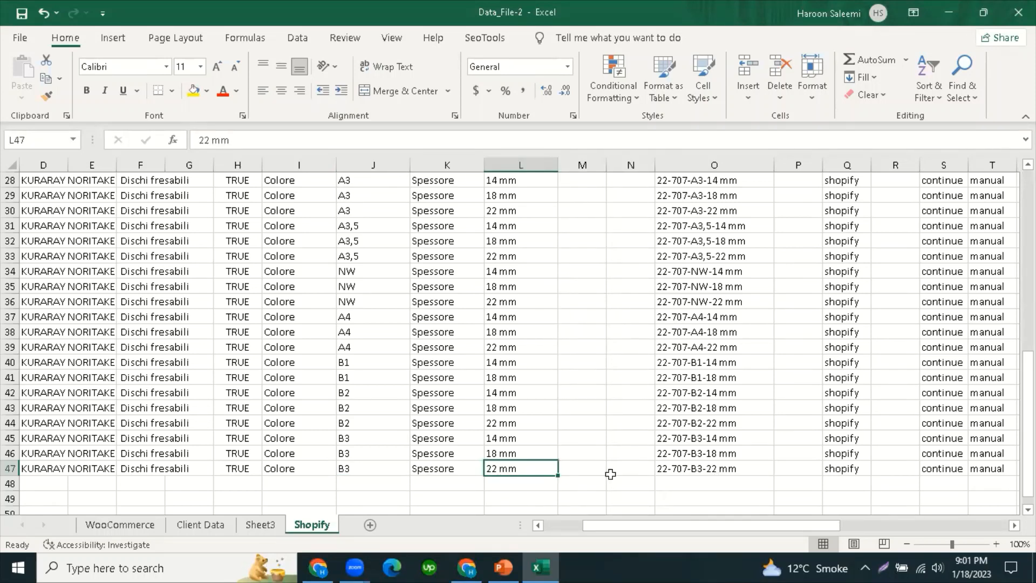
Step: Check the variant SKUs back up to the first product rows, and inspect the variant price columns for placeholder values
click(723, 469)
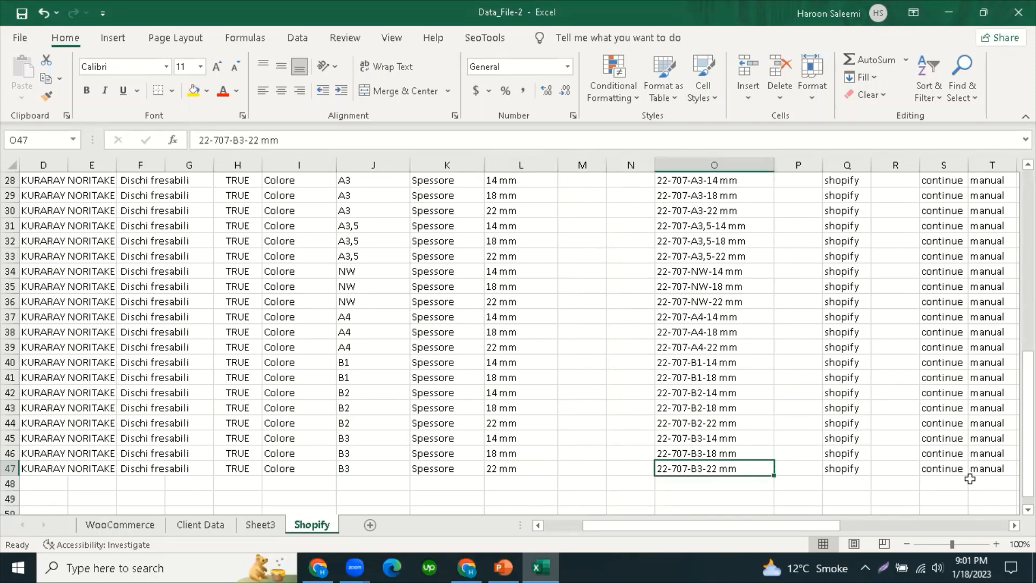
scroll(960, 453, up, 9)
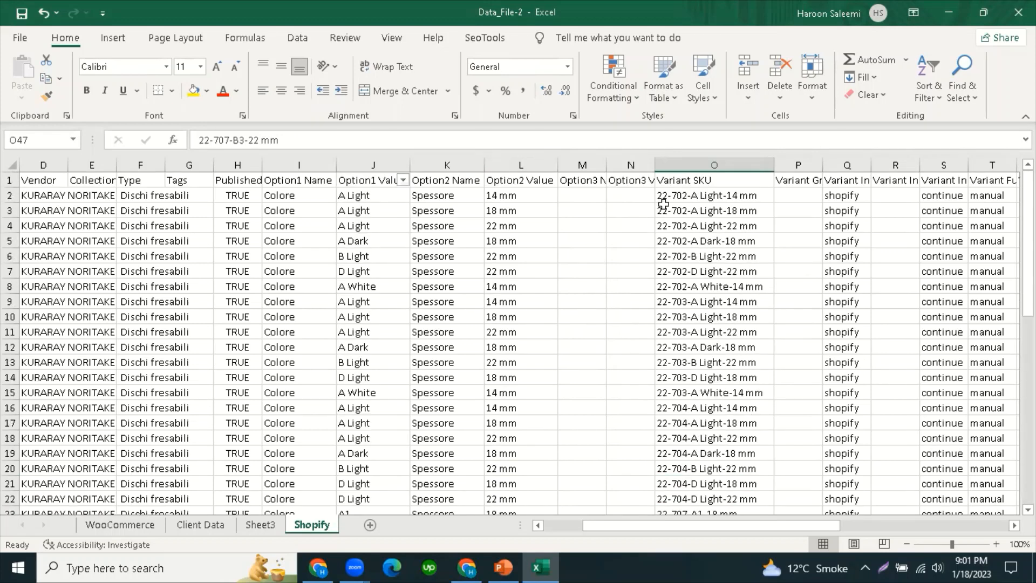
click(552, 270)
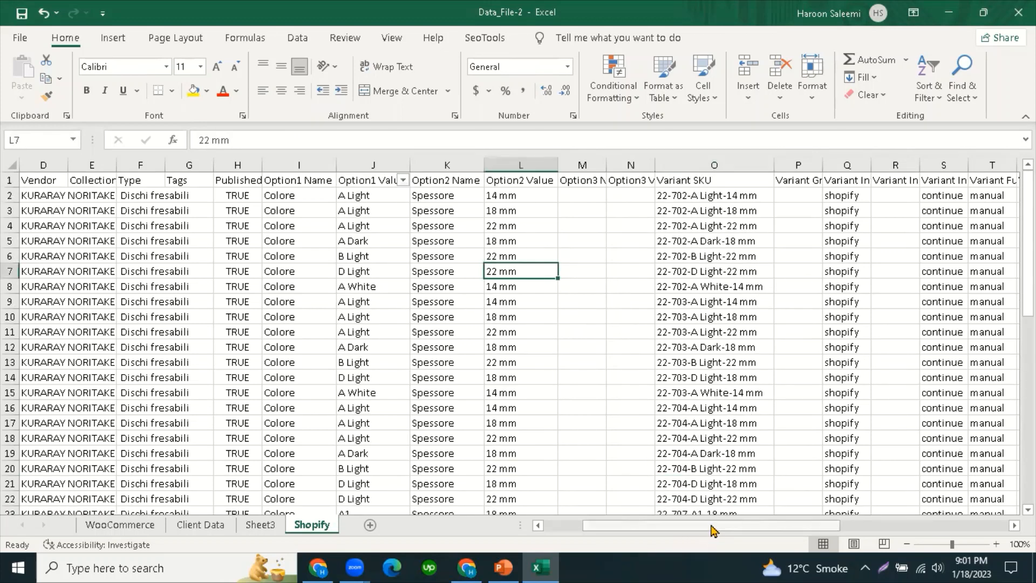
drag(706, 528, 886, 531)
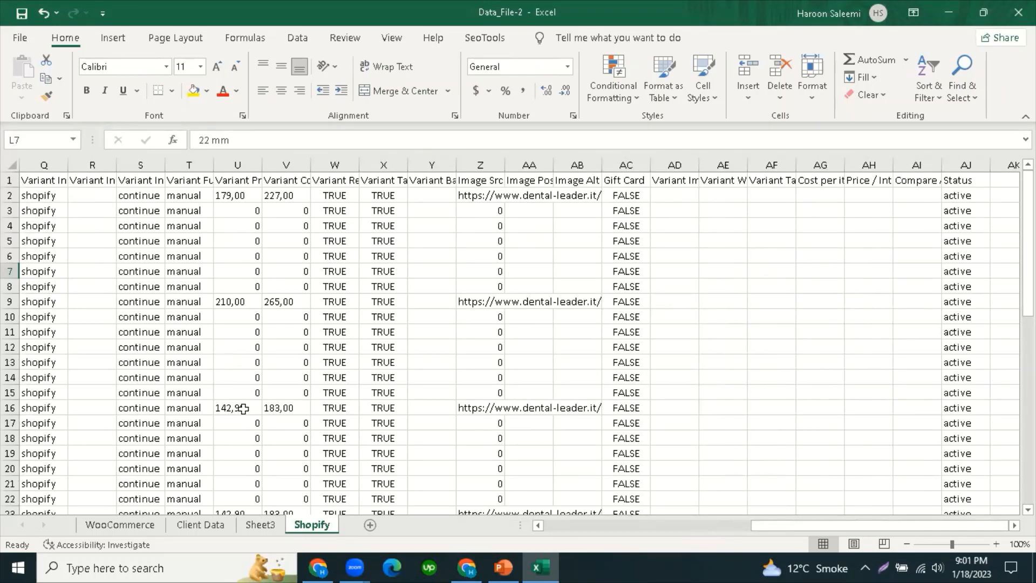
click(234, 328)
click(239, 240)
click(249, 209)
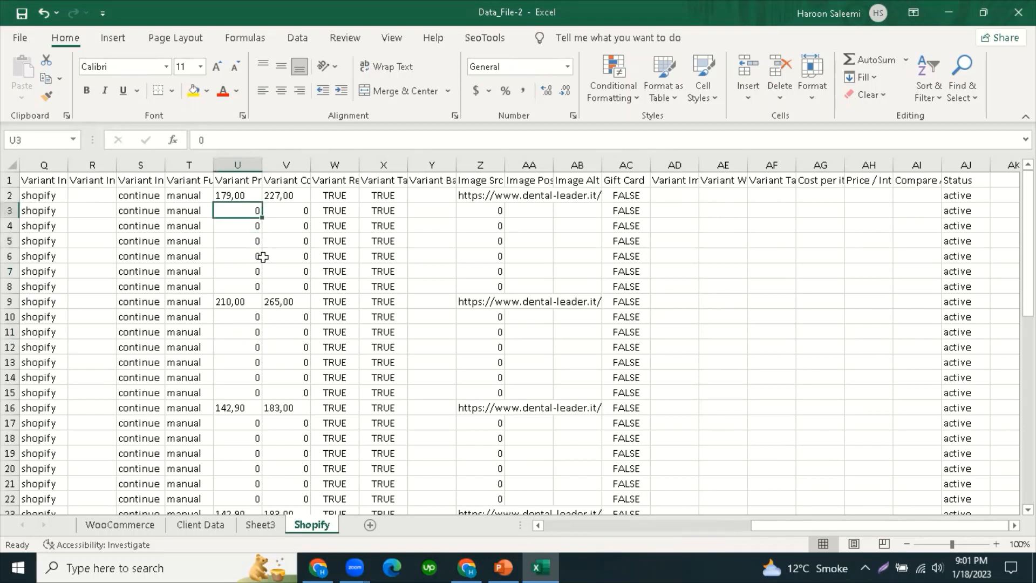
Step: Filter columns U and V so that only rows with a Variant Price of 0 are shown
drag(237, 166, 289, 168)
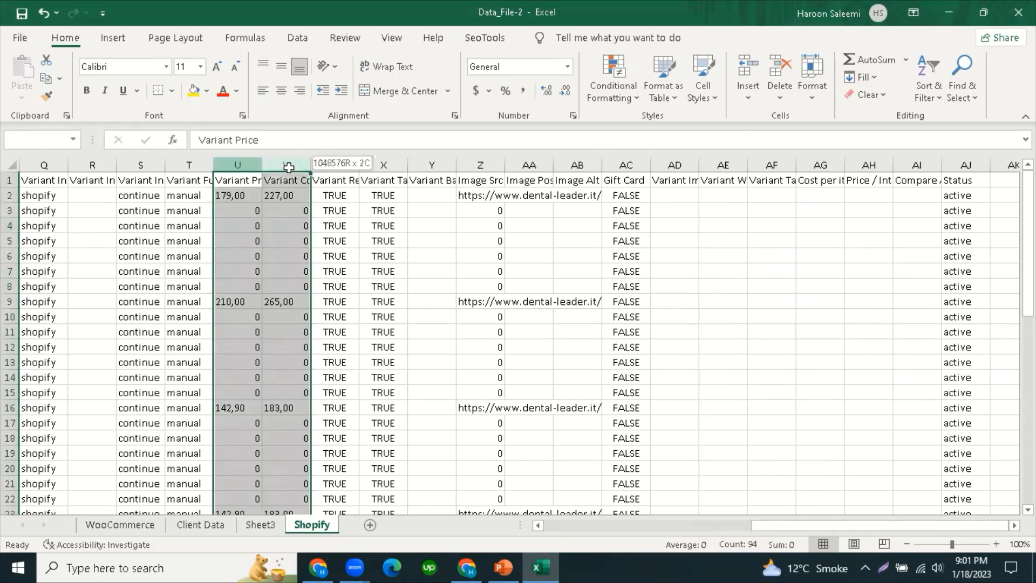
click(933, 91)
click(941, 188)
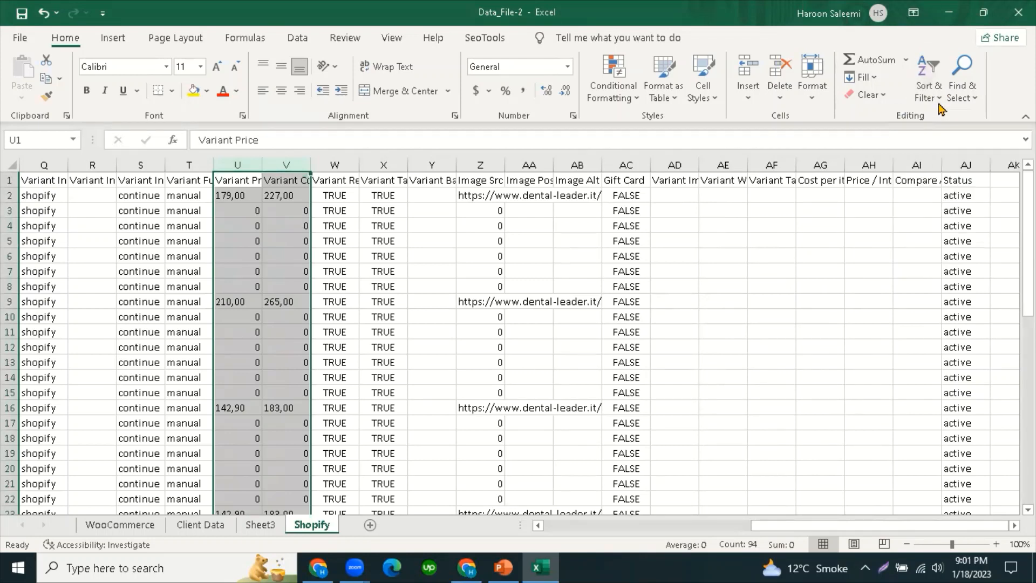
click(938, 98)
click(935, 187)
click(254, 180)
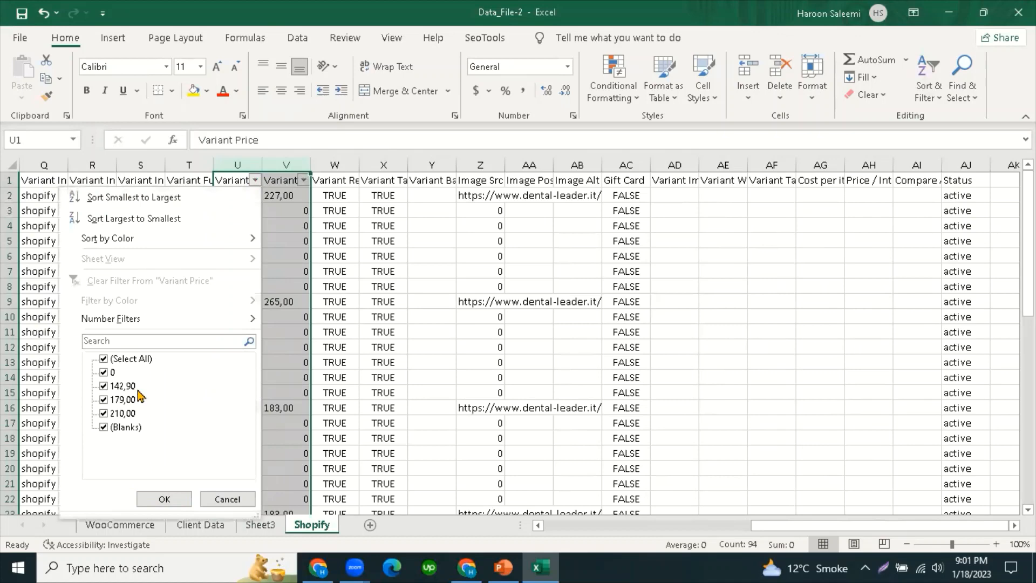
click(103, 358)
click(104, 372)
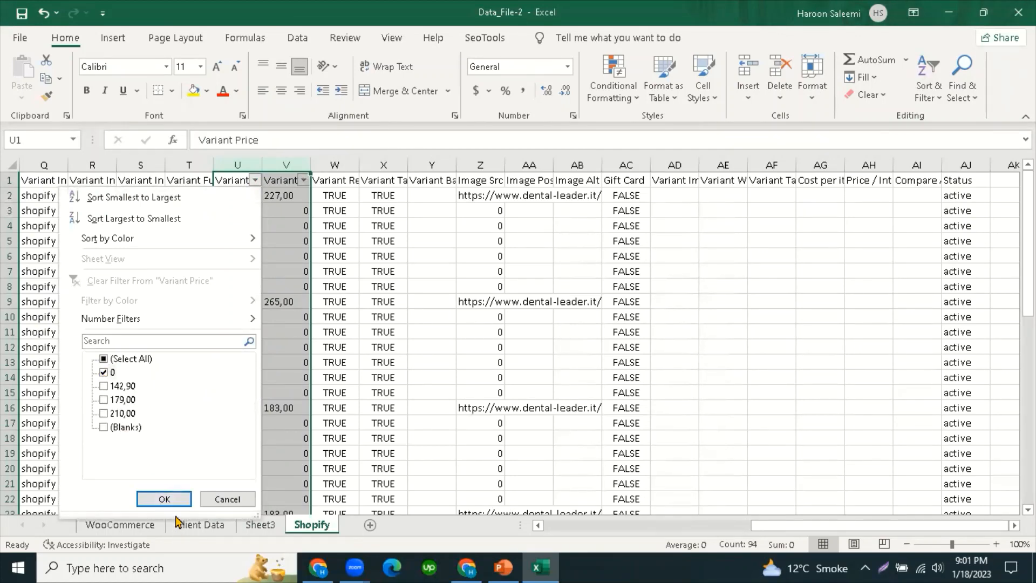
click(164, 499)
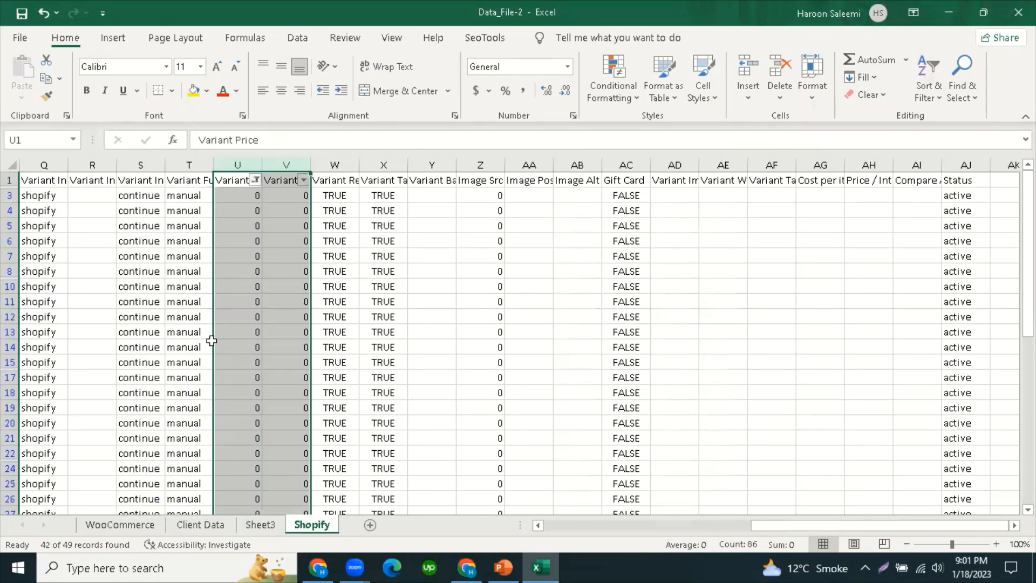
Step: Clear the zeros from columns U and V in the filtered rows, and remove the Variant Price filter
click(250, 196)
drag(244, 198, 272, 564)
drag(272, 558, 277, 493)
scroll(281, 493, up, 8)
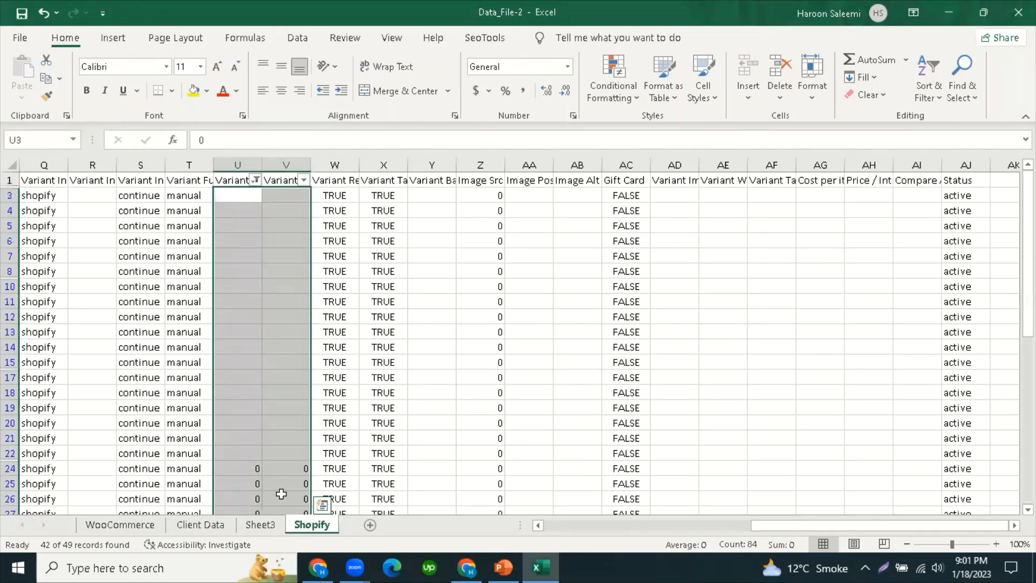
click(254, 302)
click(256, 180)
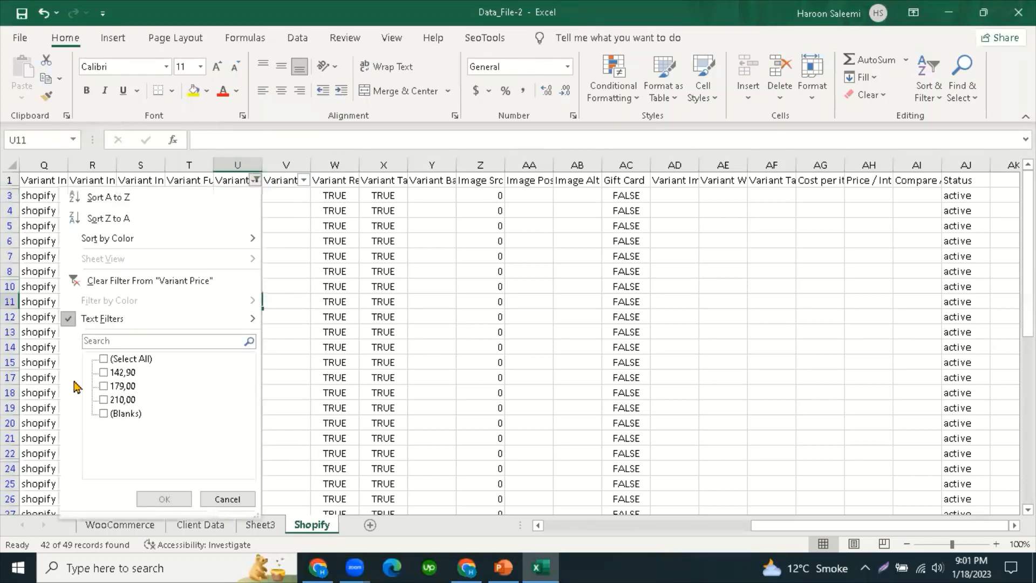
click(141, 281)
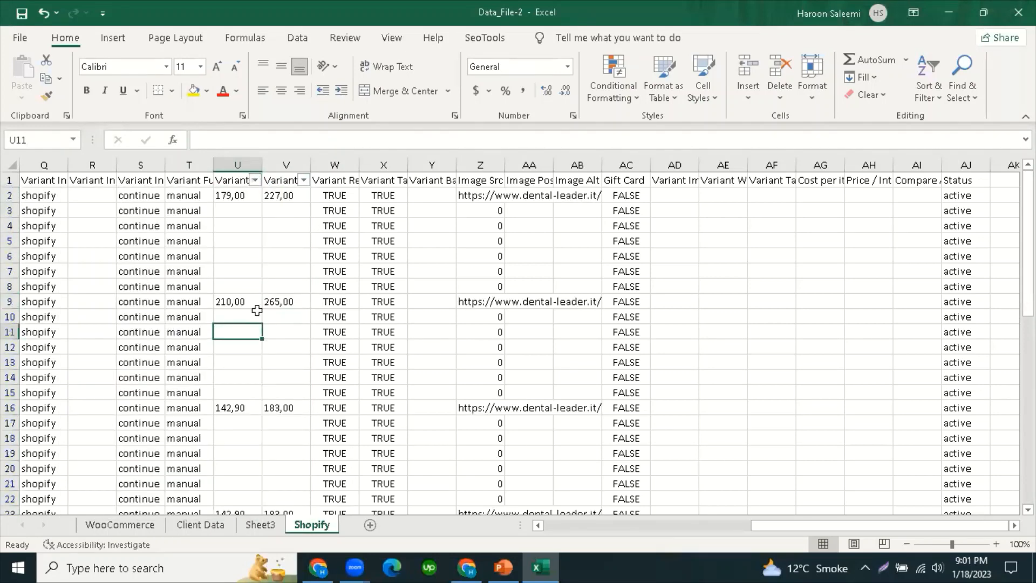
Step: Check the Variant Price entries on the first row of each of the first three products
click(242, 227)
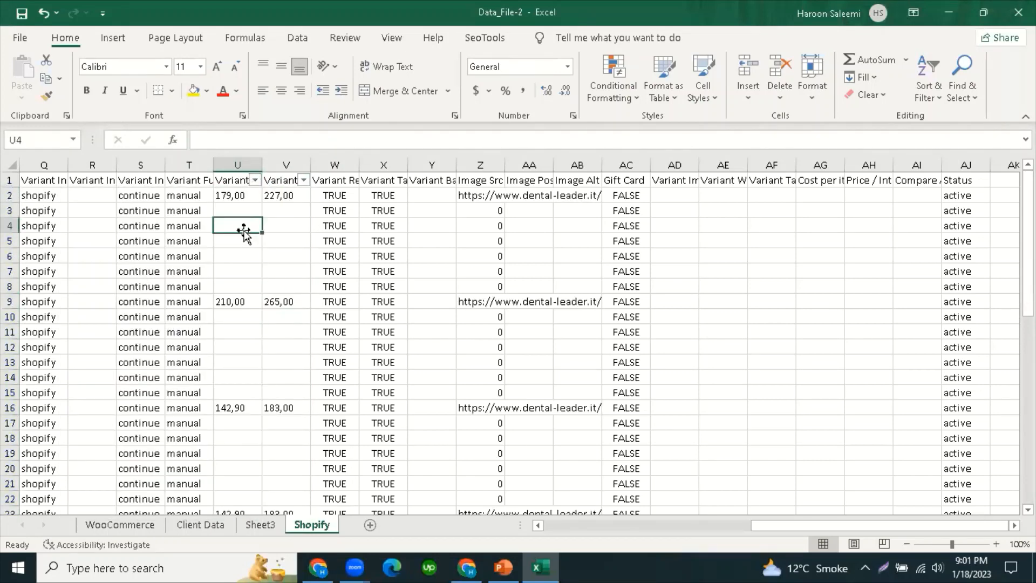
click(235, 197)
click(240, 304)
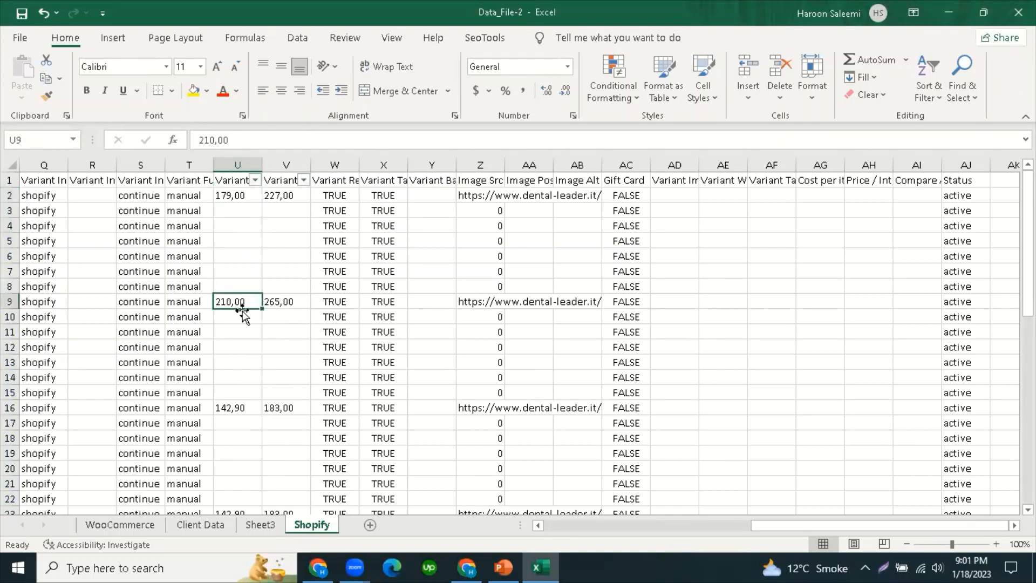
click(238, 407)
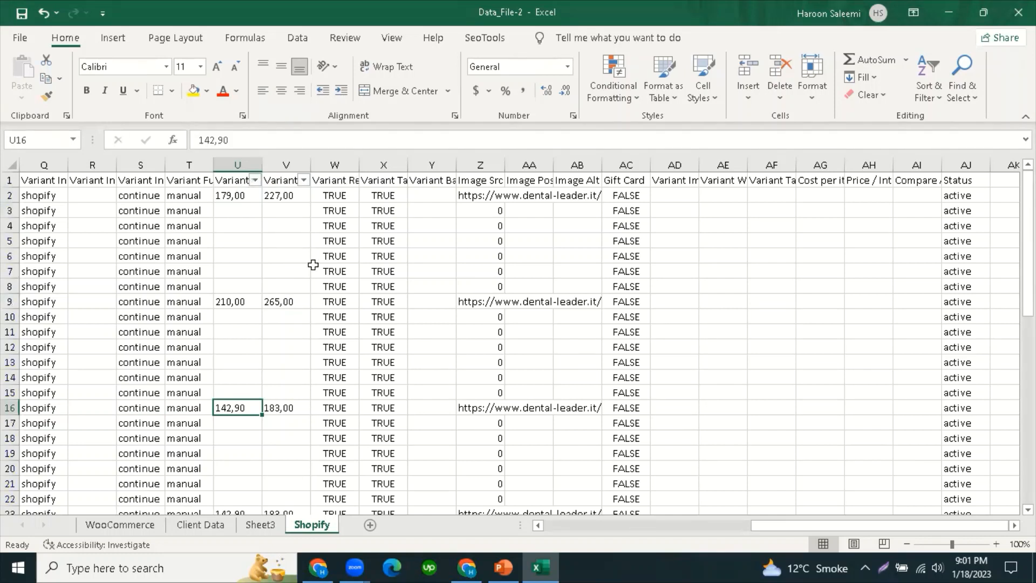
Step: Replace the filter on the price columns with one on the Image Src column
click(468, 226)
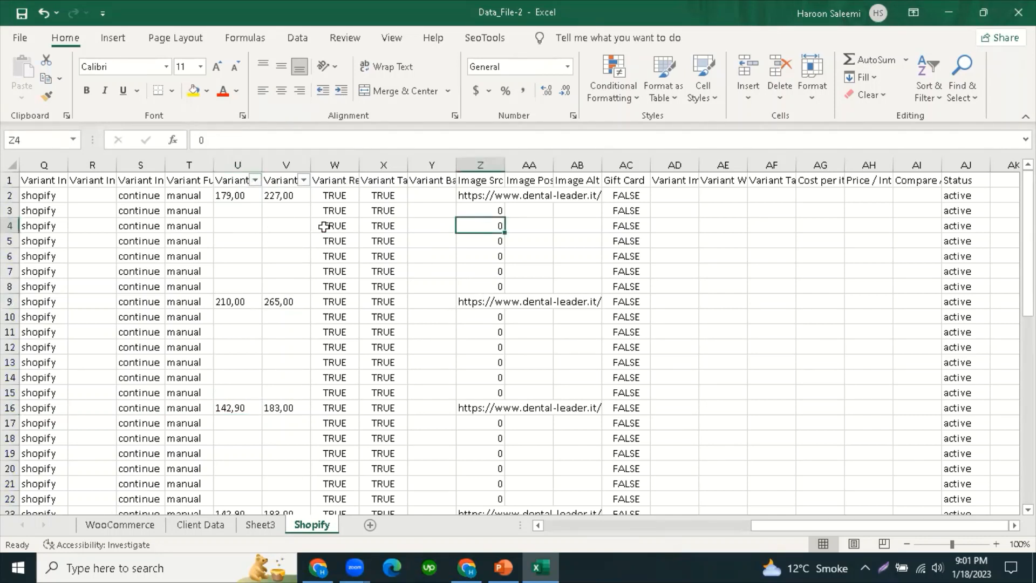
click(481, 164)
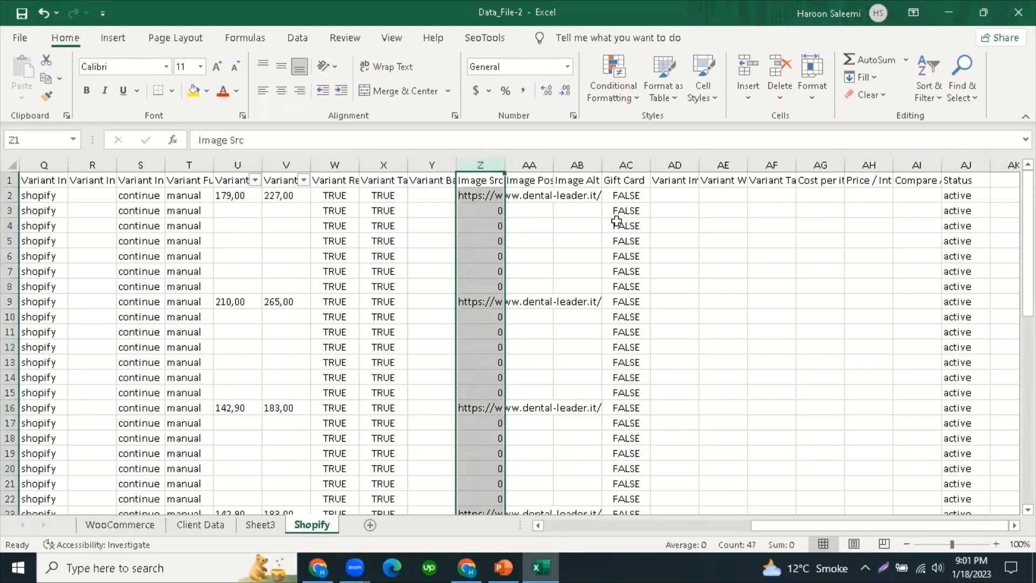
click(929, 94)
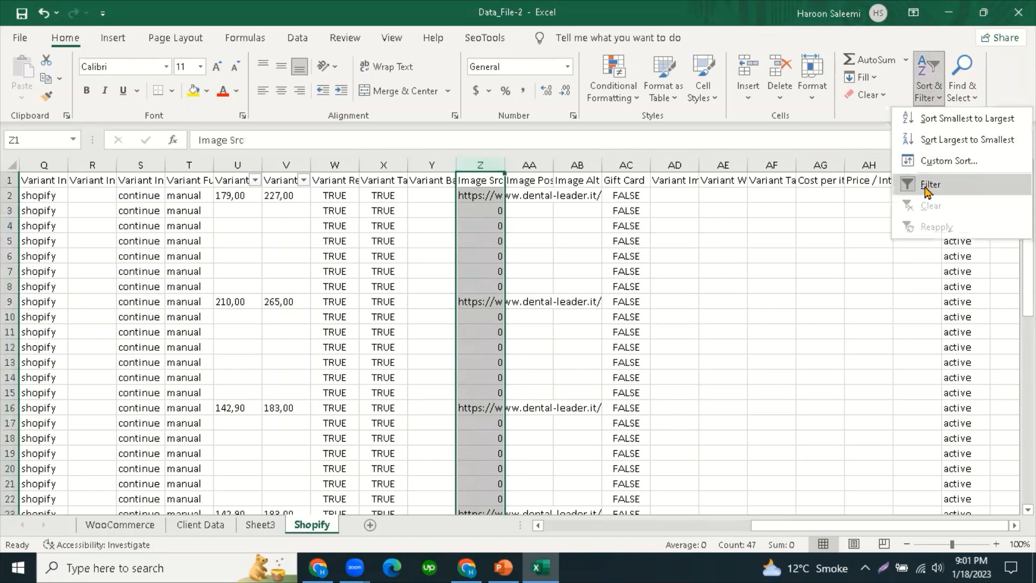
click(928, 190)
click(927, 96)
click(925, 186)
click(576, 286)
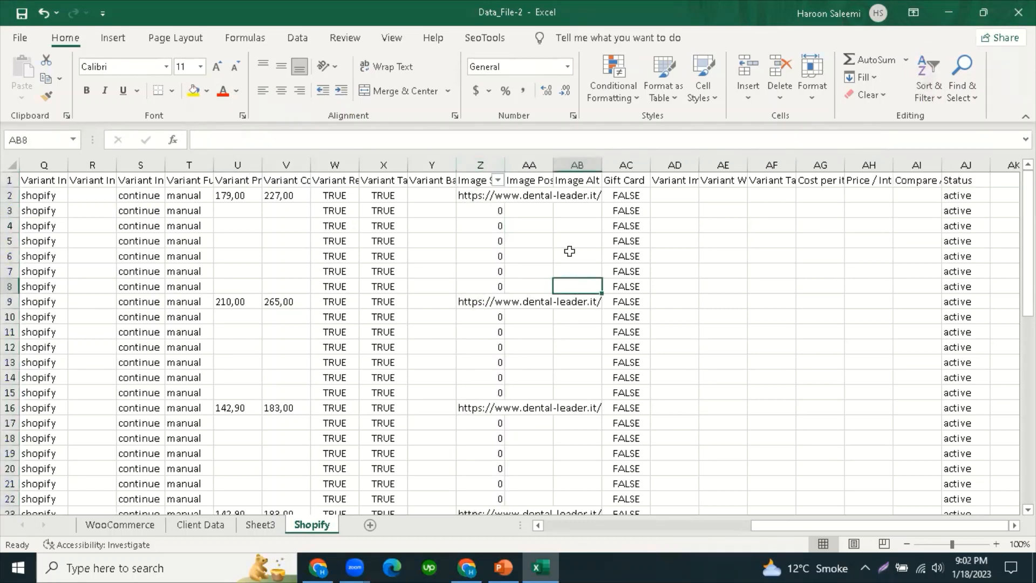
Step: Filter the Image Src column to show only the 0 entries
click(497, 180)
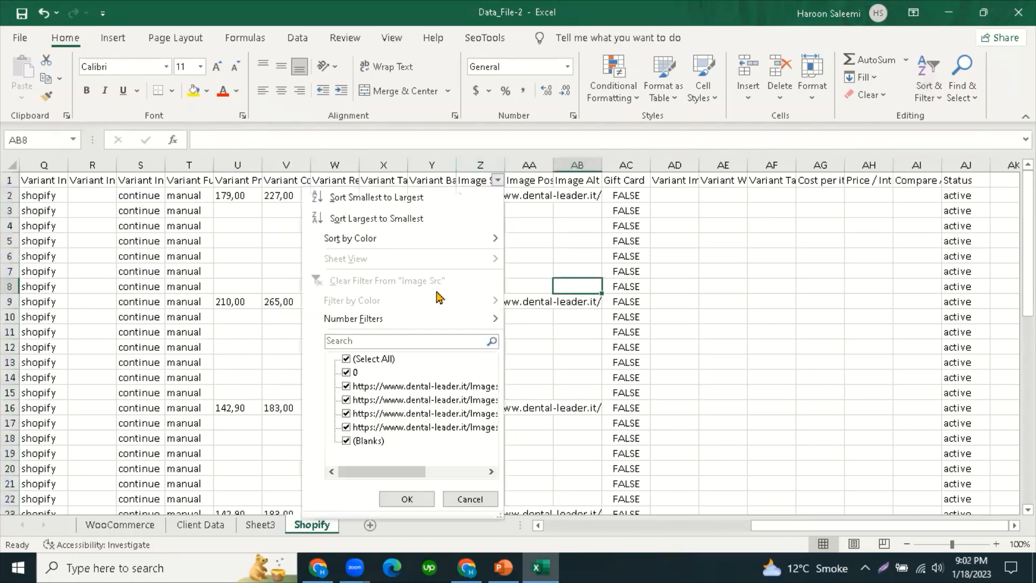
click(340, 359)
click(346, 372)
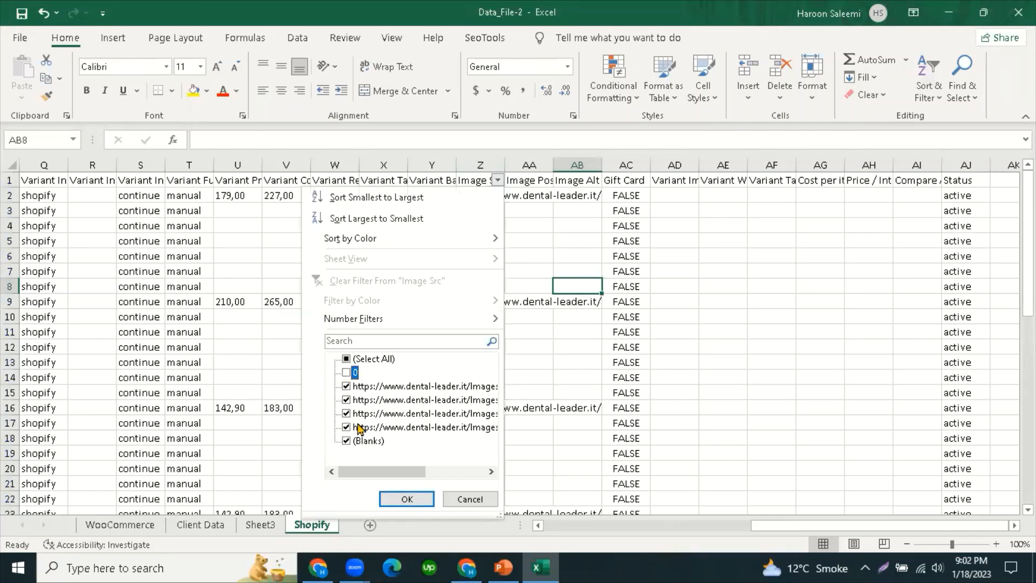
click(346, 359)
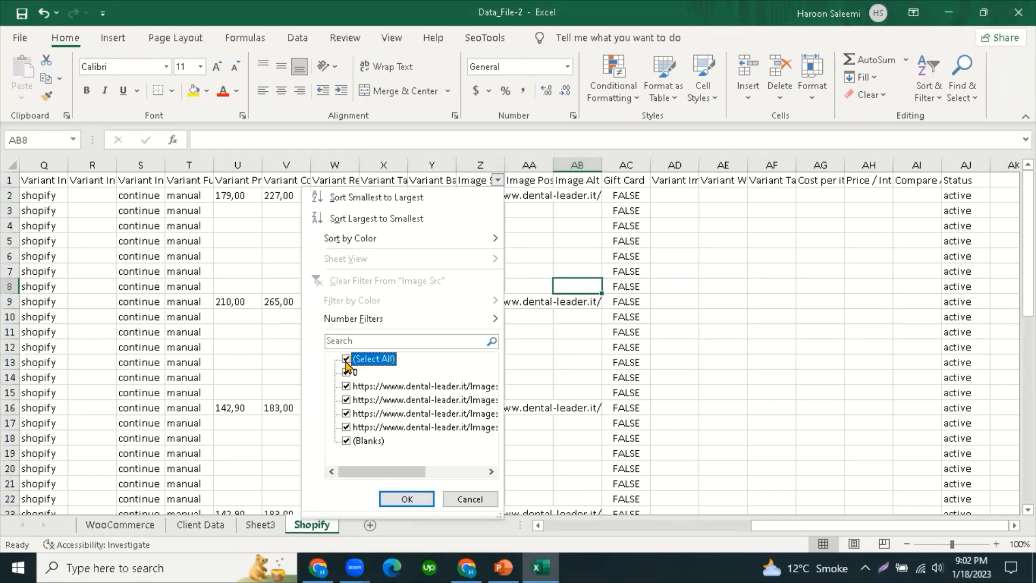
click(346, 360)
click(346, 372)
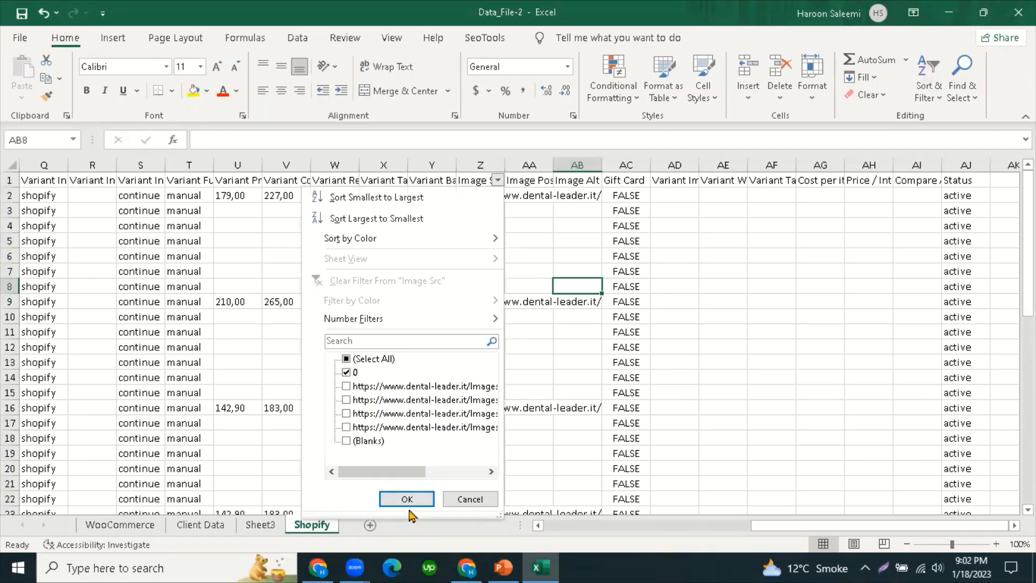
click(407, 499)
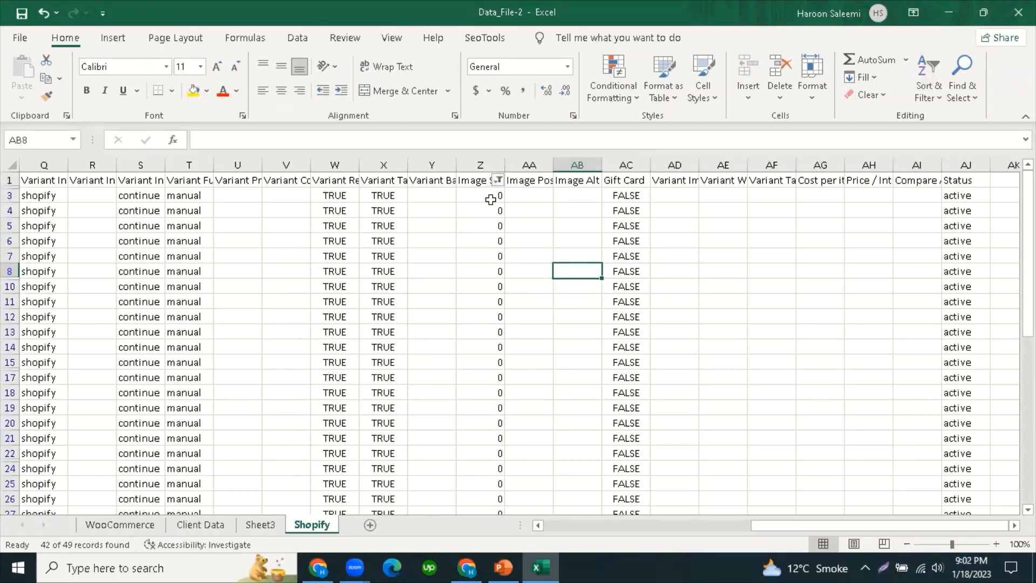
Step: Clear the zeros from the filtered Image Src cells, and remove the Image Src filter
drag(490, 199, 481, 490)
key(Delete)
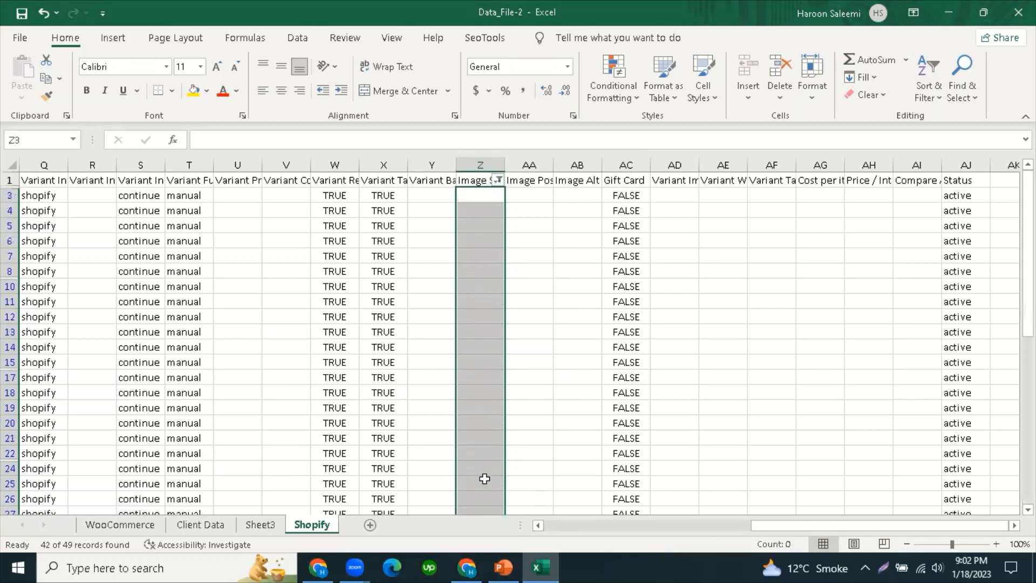
click(497, 180)
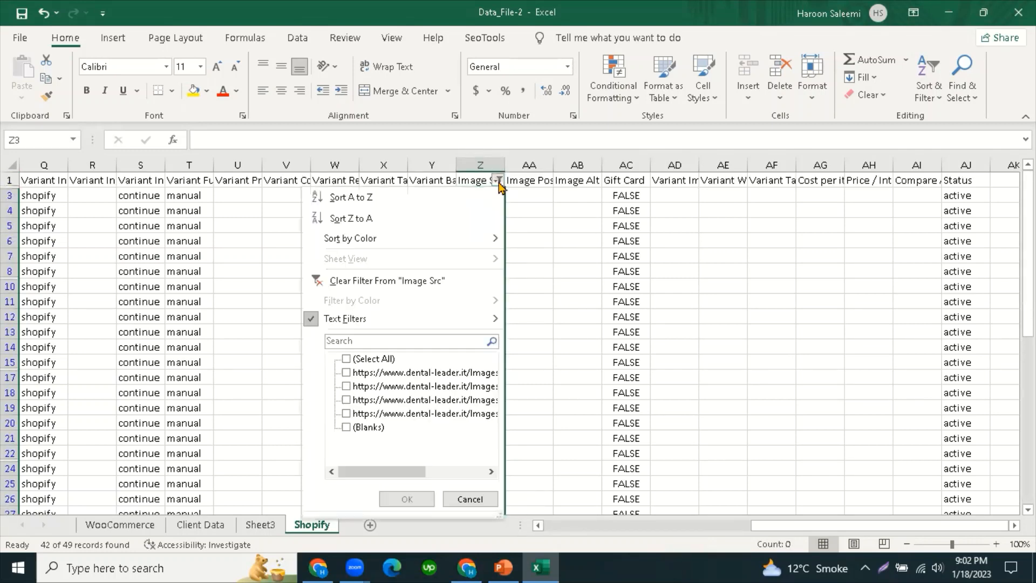
click(402, 281)
click(533, 242)
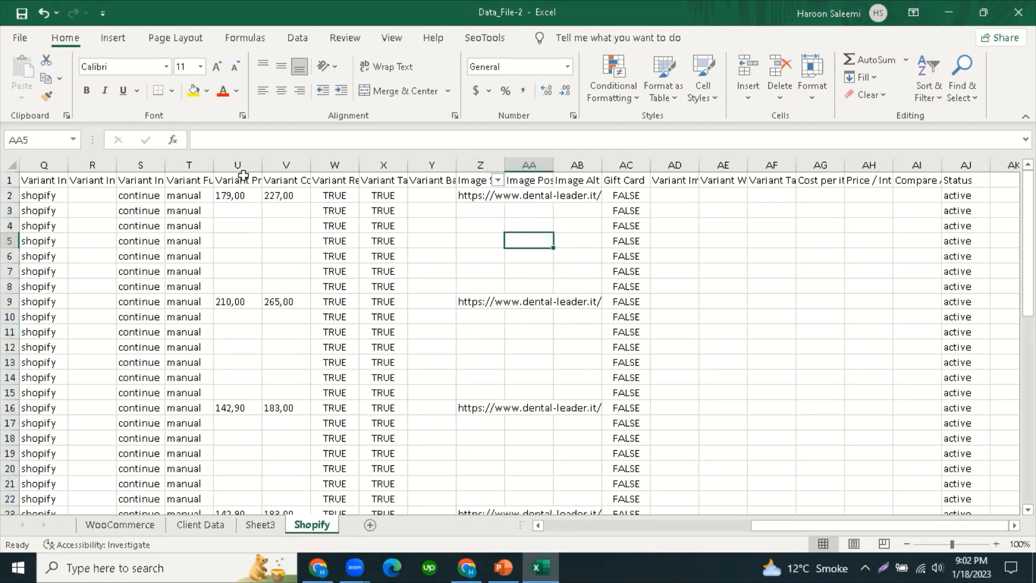
drag(240, 164, 267, 168)
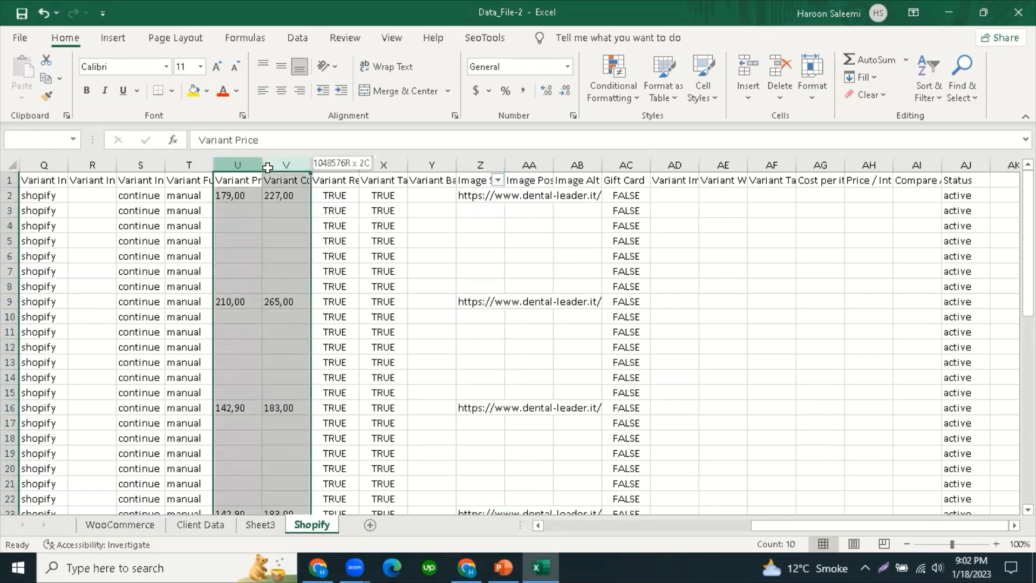
click(273, 261)
click(238, 194)
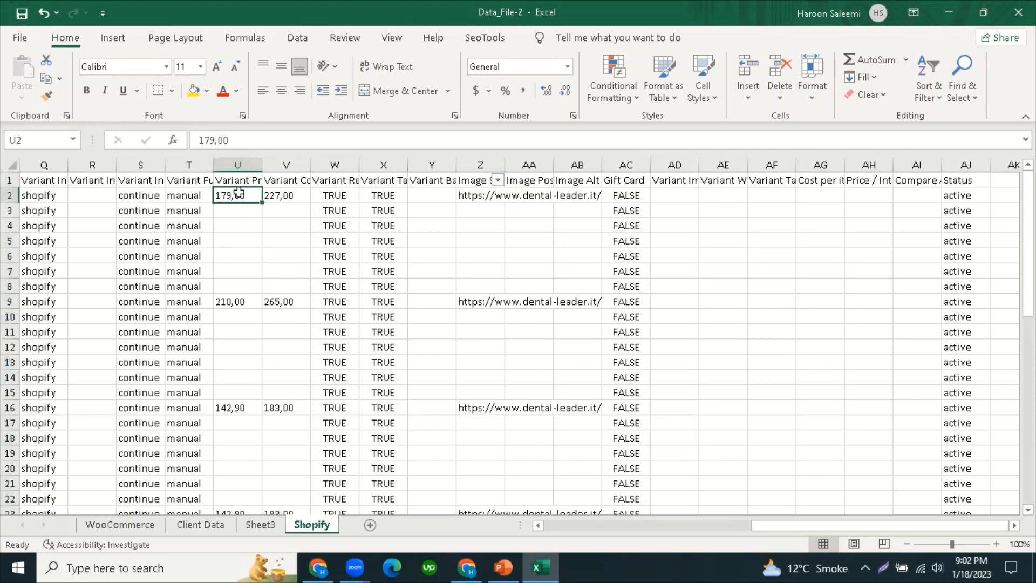
click(278, 194)
drag(231, 164, 286, 164)
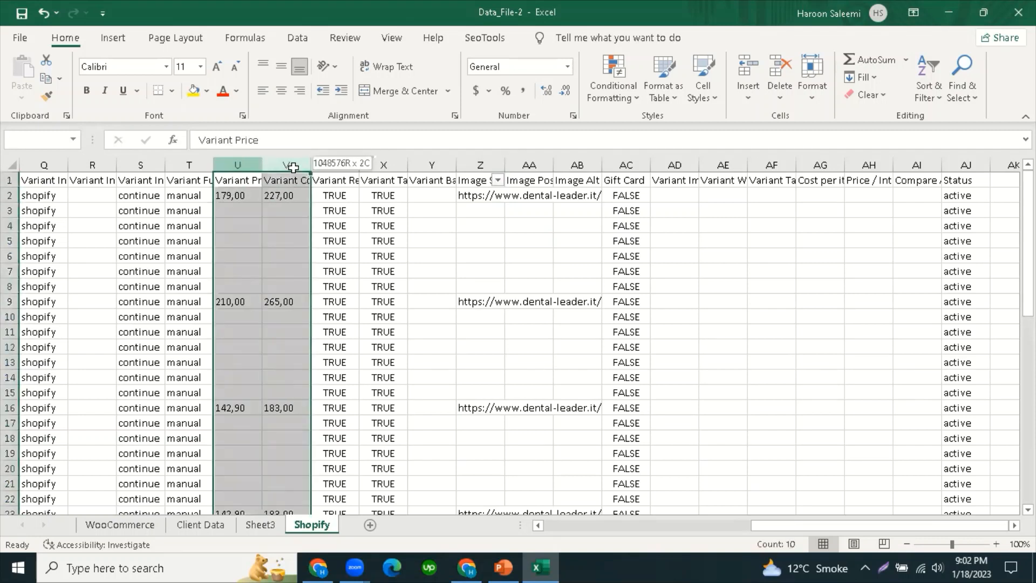
click(969, 93)
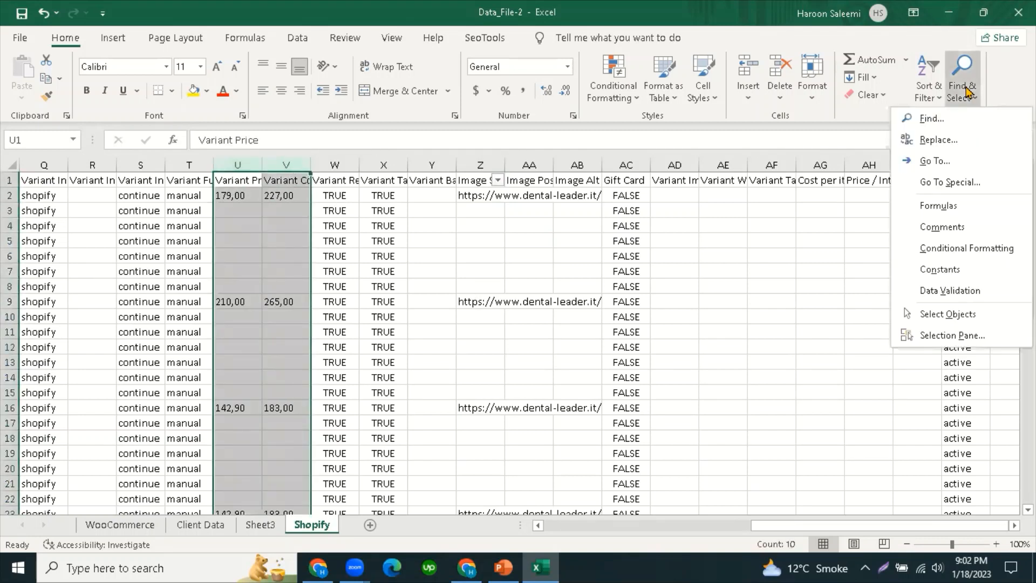
click(949, 182)
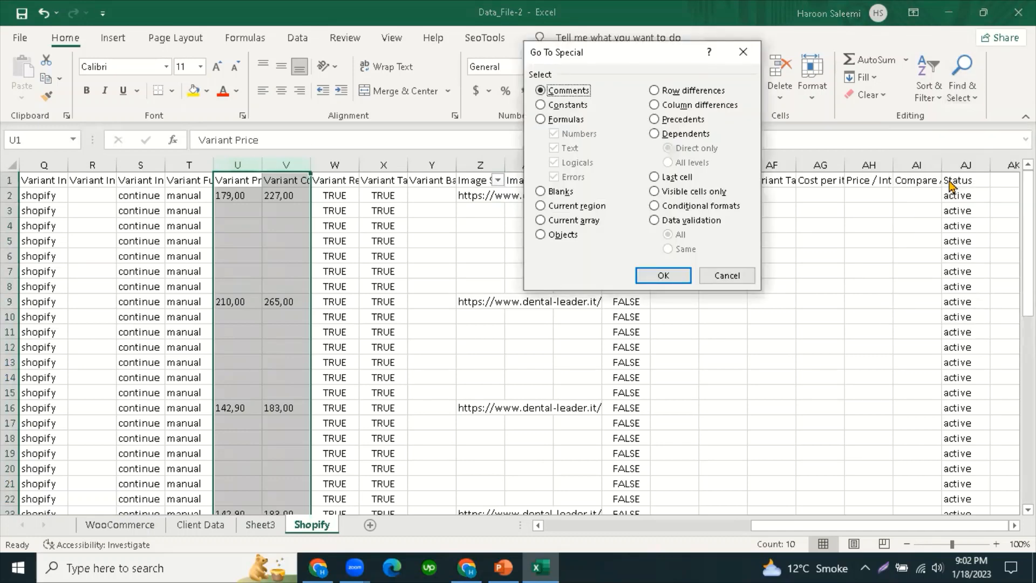
click(726, 276)
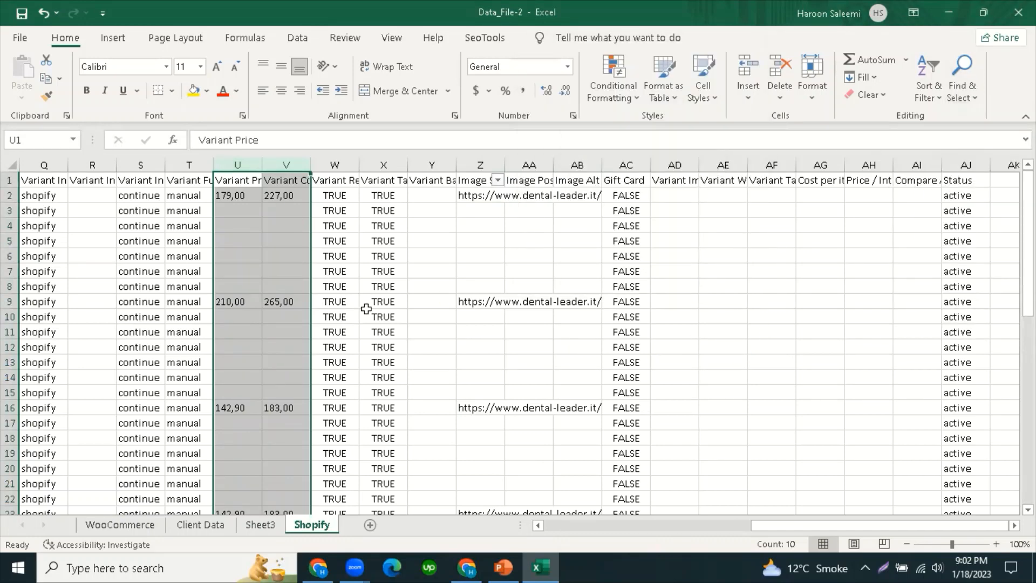
click(372, 317)
Step: Try filling the first product's Variant Price and Variant Compare At Price down through row 8, and undo both fills
click(245, 195)
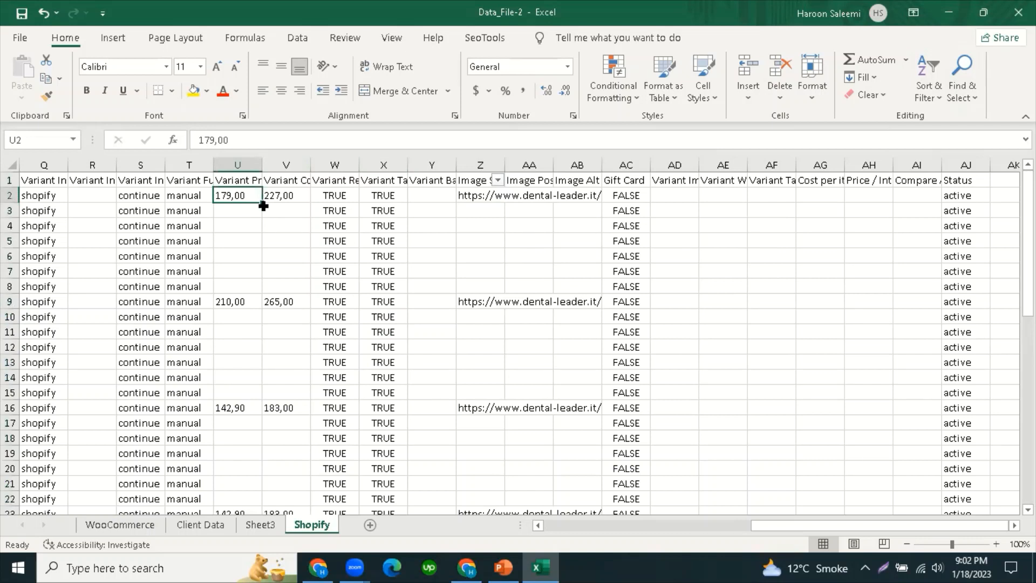
drag(263, 205, 263, 291)
click(249, 212)
click(245, 256)
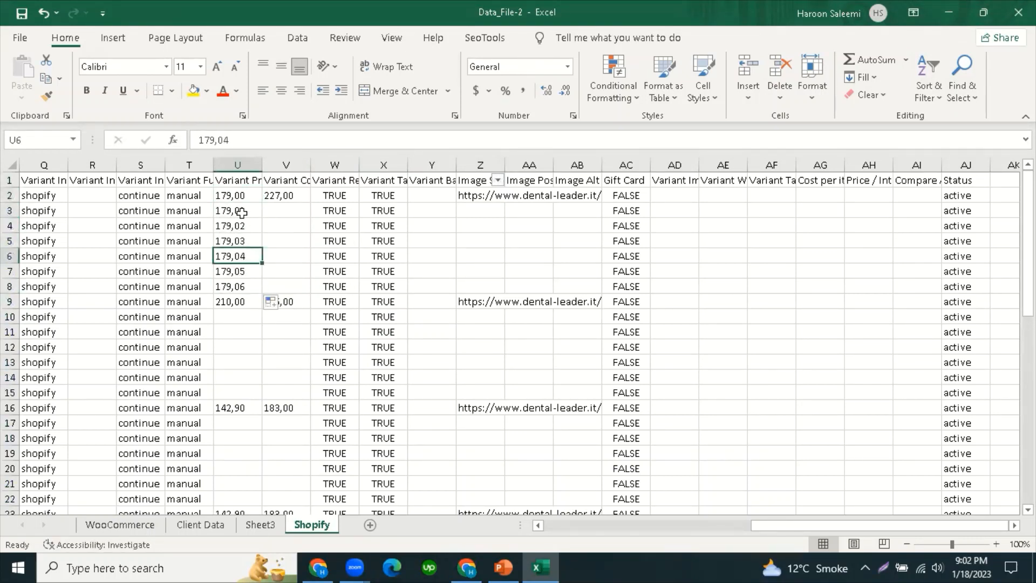
click(285, 195)
drag(310, 203, 312, 289)
click(278, 388)
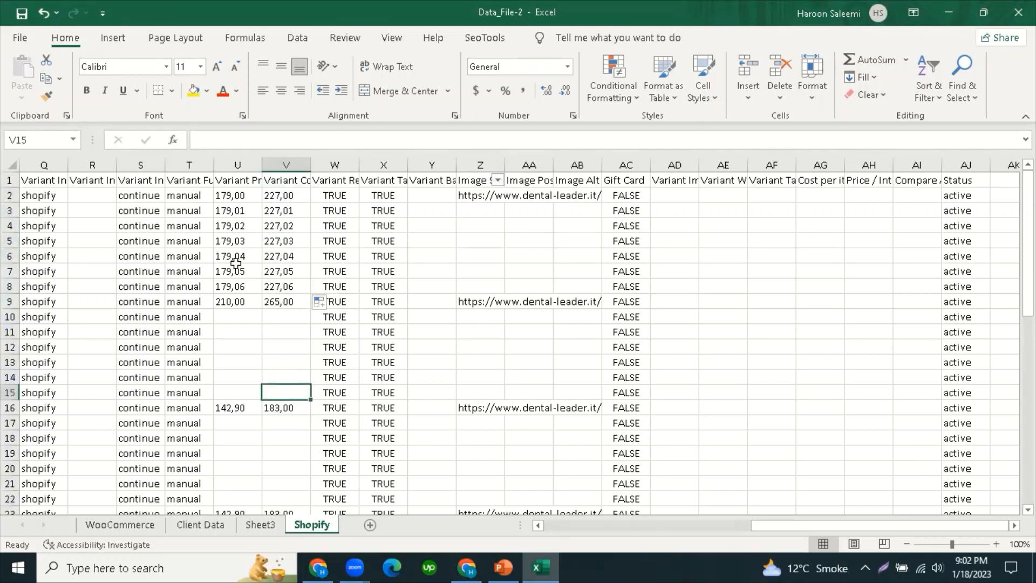
key(ctrl+z)
key(ctrl+z)
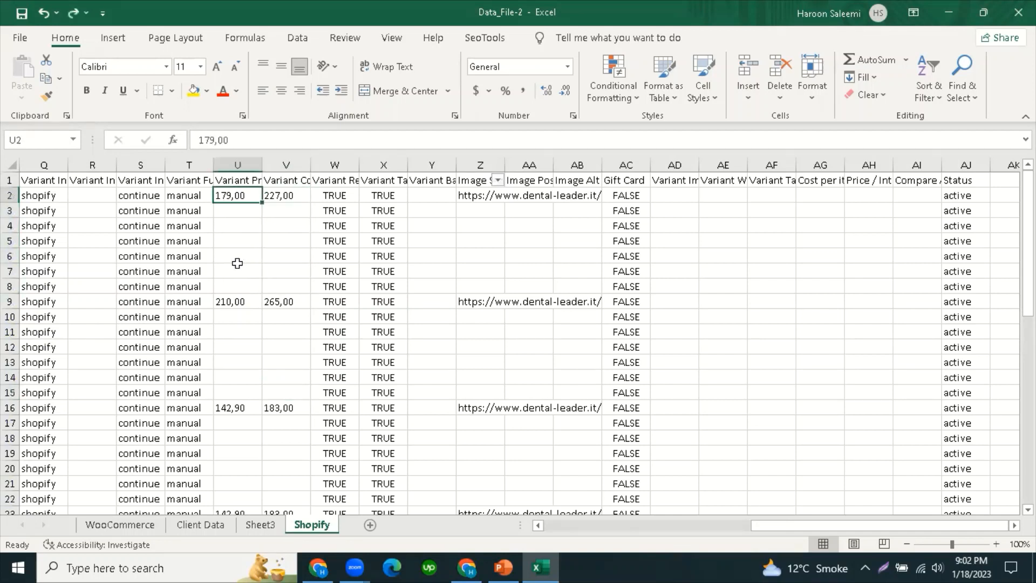
Step: Select only the blank cells in the Variant Price and Variant Compare At Price columns with Go To Special
click(243, 283)
drag(246, 163, 286, 163)
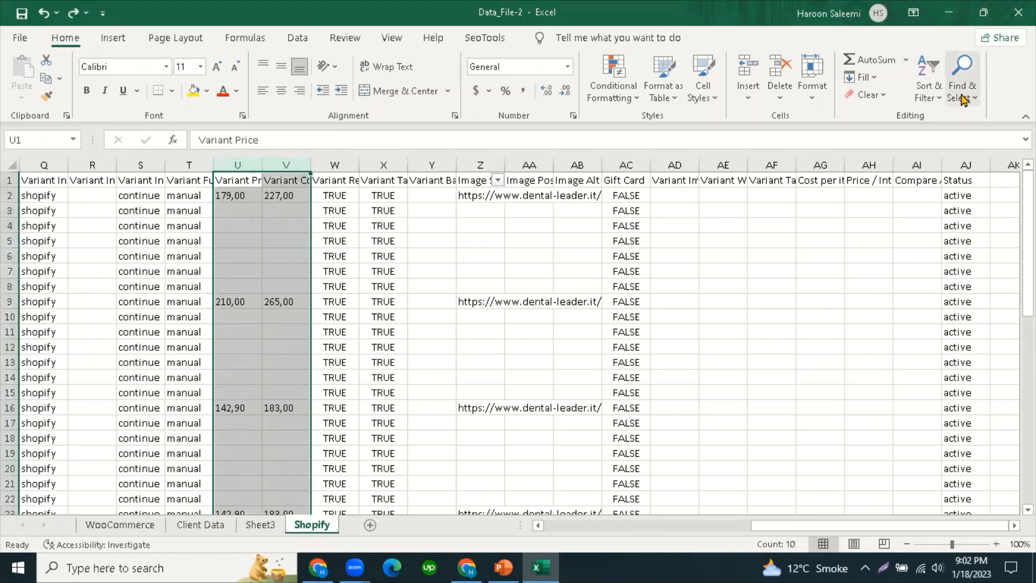
click(488, 391)
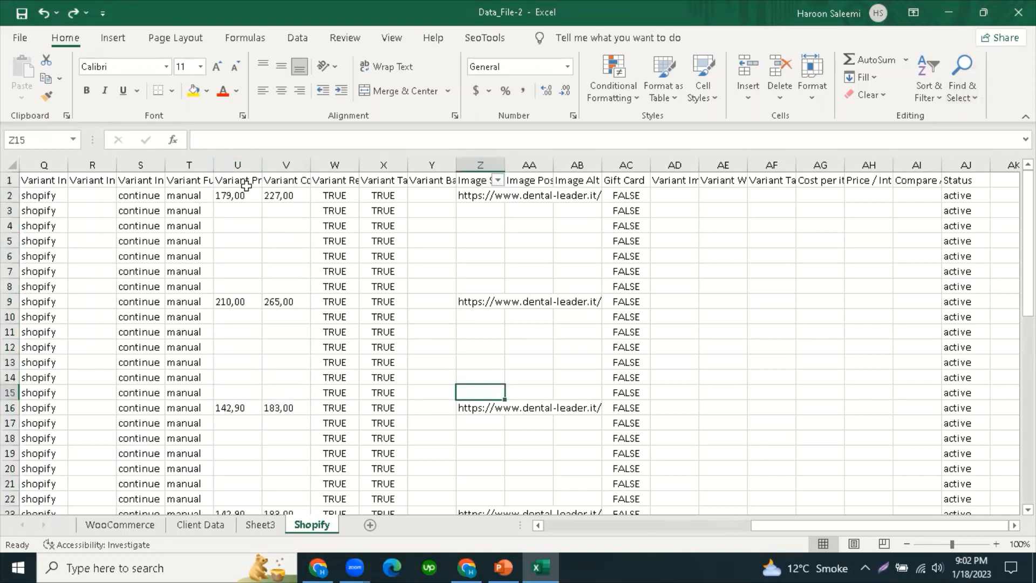
drag(238, 165, 283, 165)
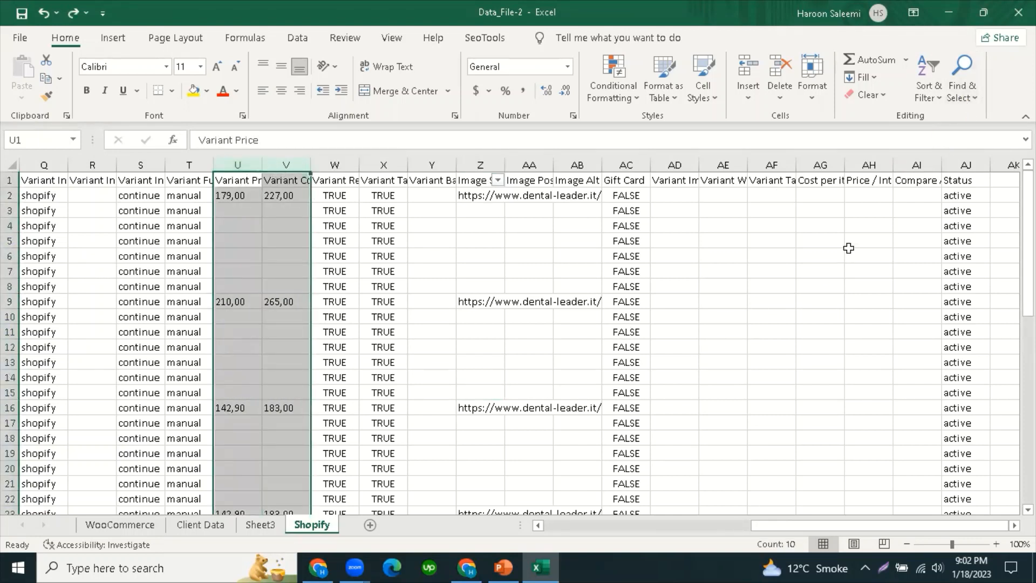
click(962, 83)
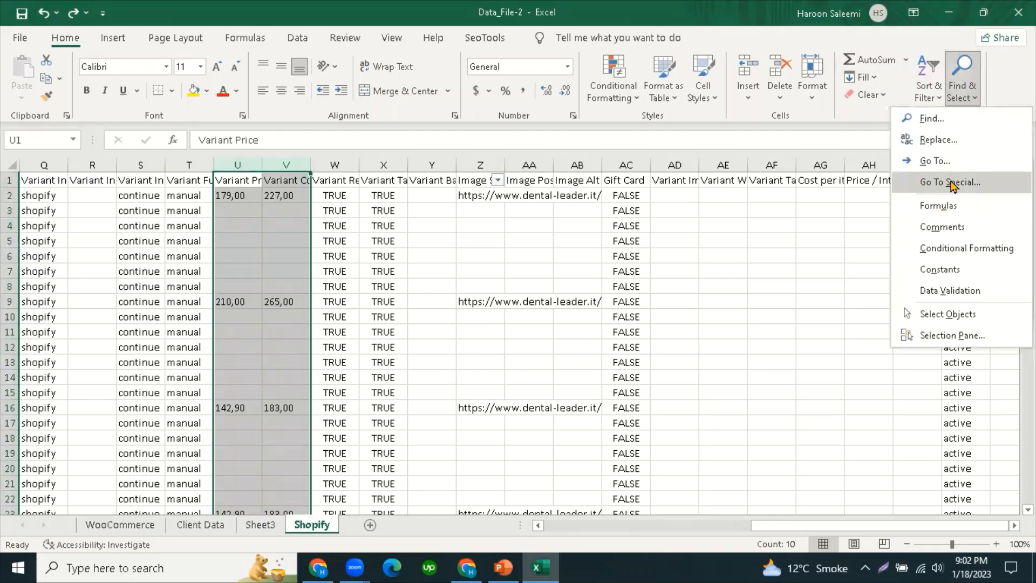
click(952, 184)
click(562, 192)
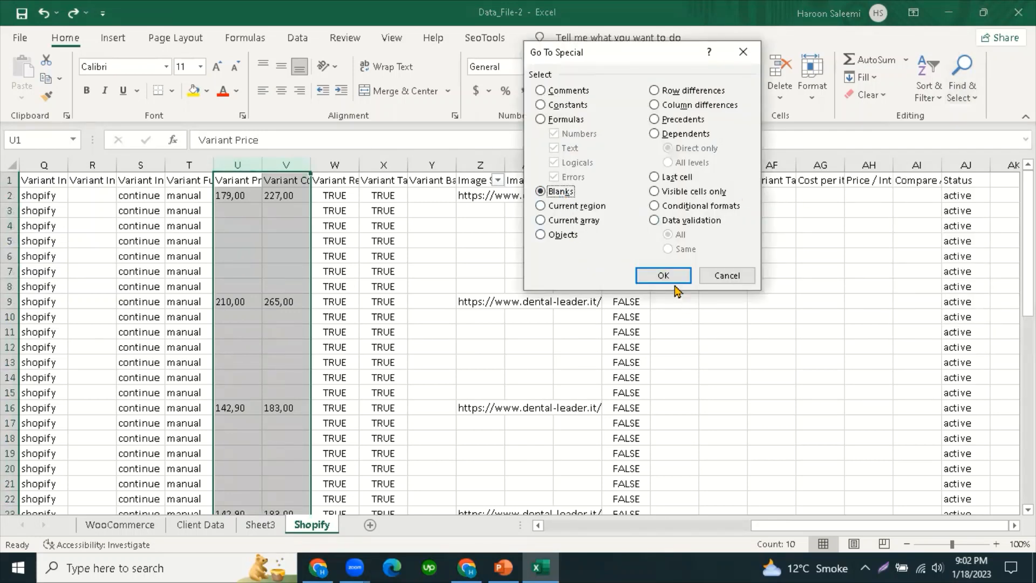
click(664, 275)
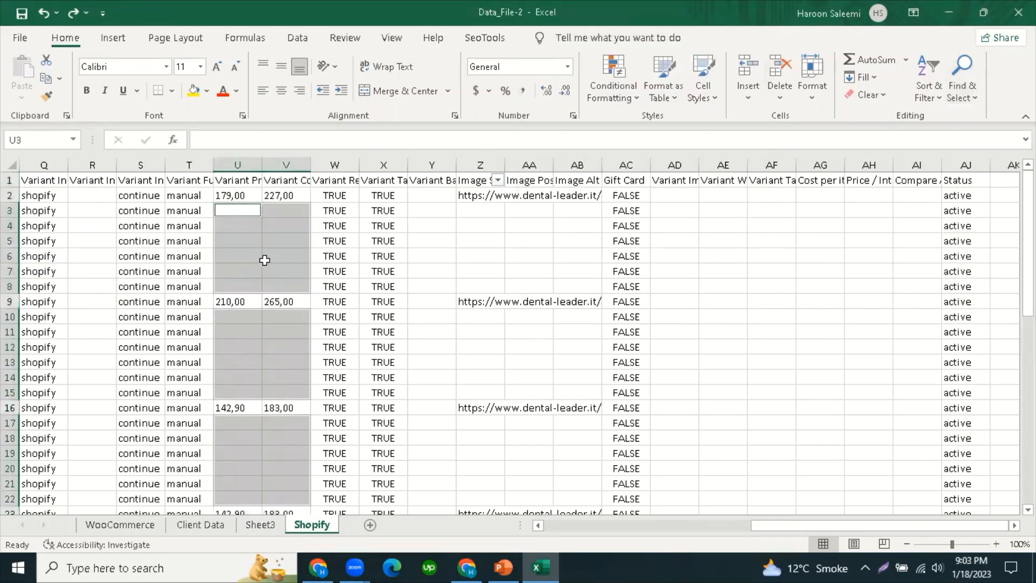
Step: Fill all the selected blank price cells with a relative formula referring to the cell above, starting with =U2 in U3
text(=)
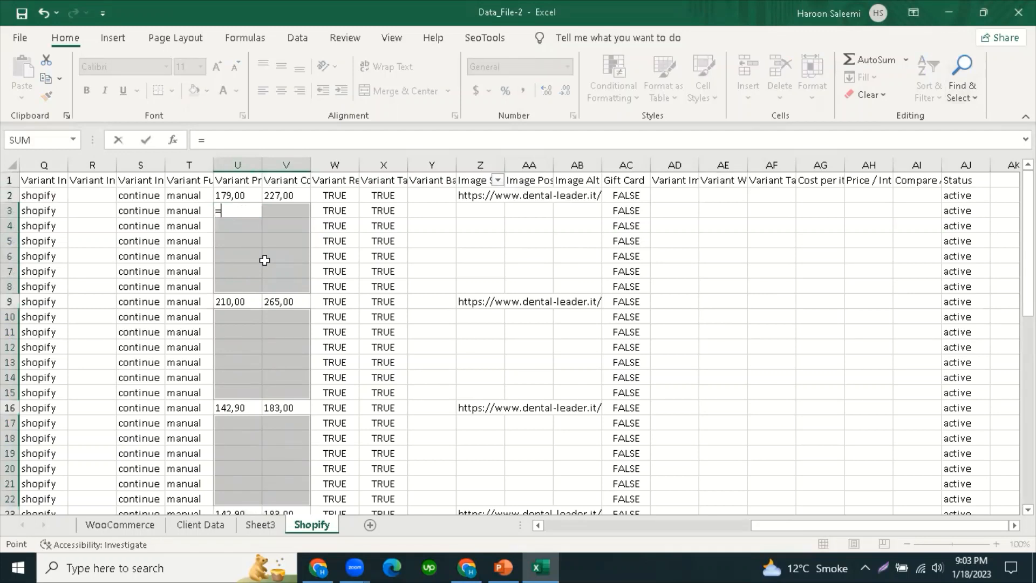
key(Up)
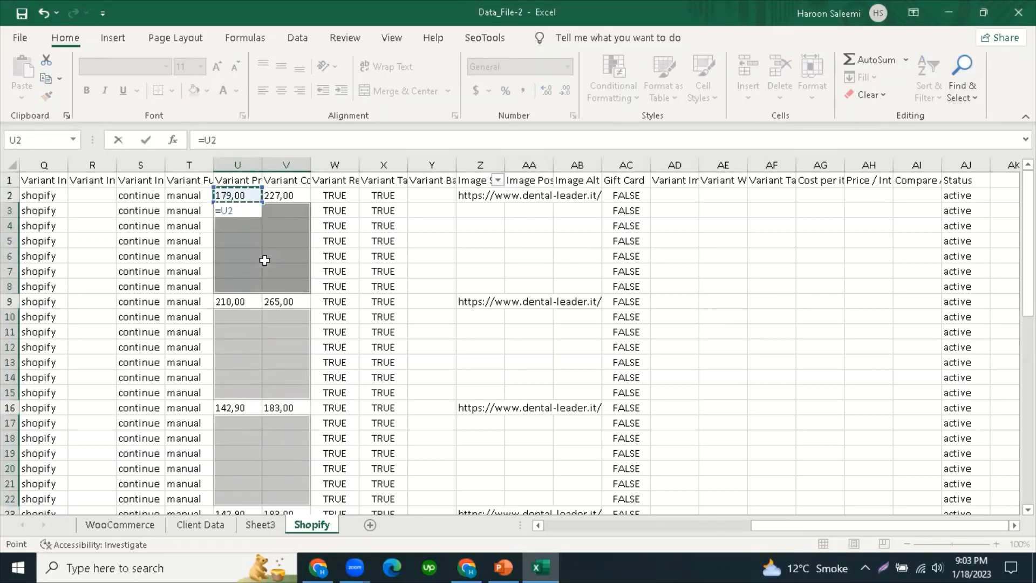
key(ctrl+Return)
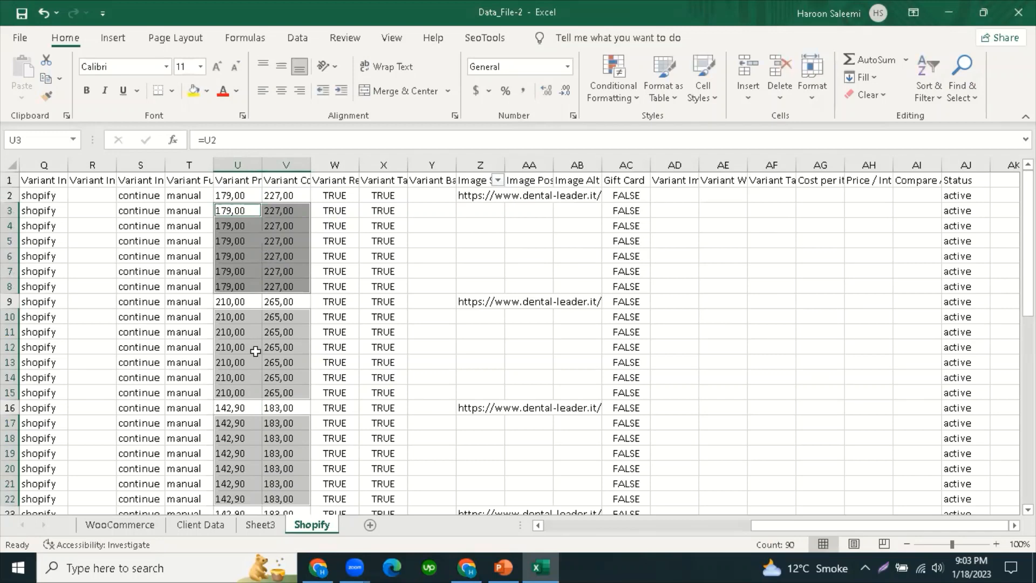
Step: Delete the surplus rows 48 to 50 below the last variant row of the Shopify sheet
scroll(259, 356, down, 6)
scroll(267, 361, down, 7)
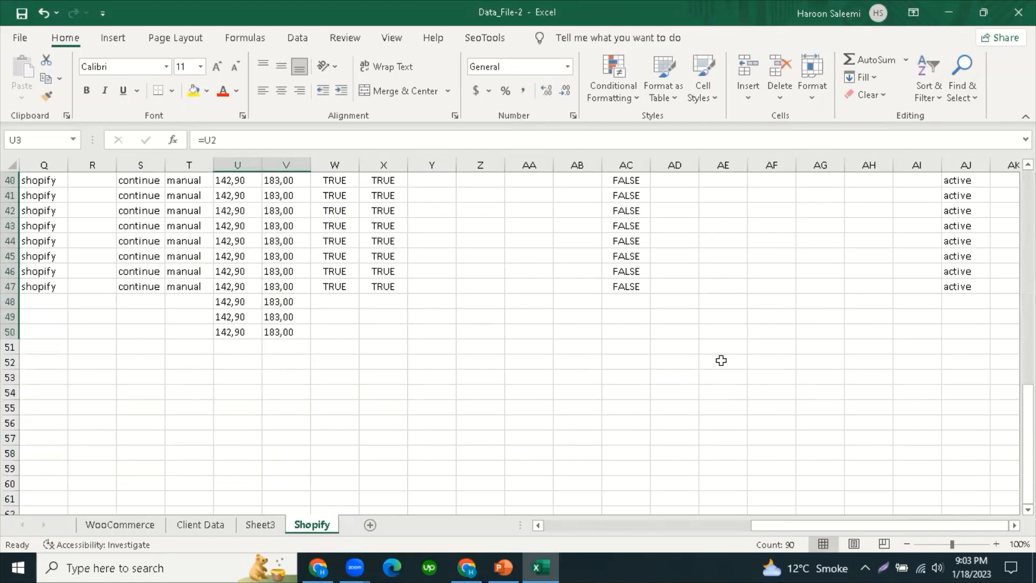
drag(814, 527, 541, 536)
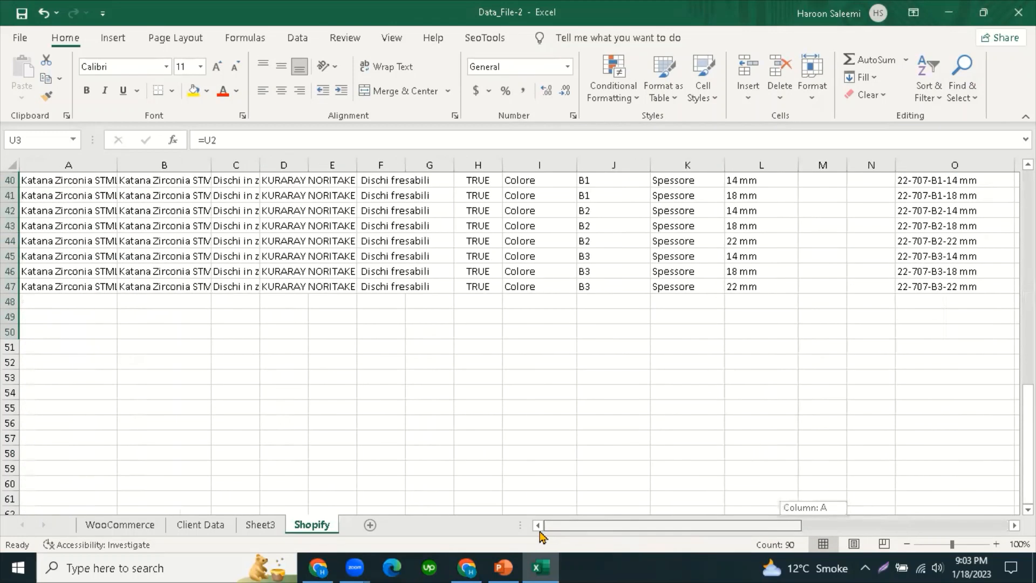
drag(754, 536, 520, 545)
drag(438, 522, 438, 522)
drag(10, 301, 7, 324)
right_click(7, 324)
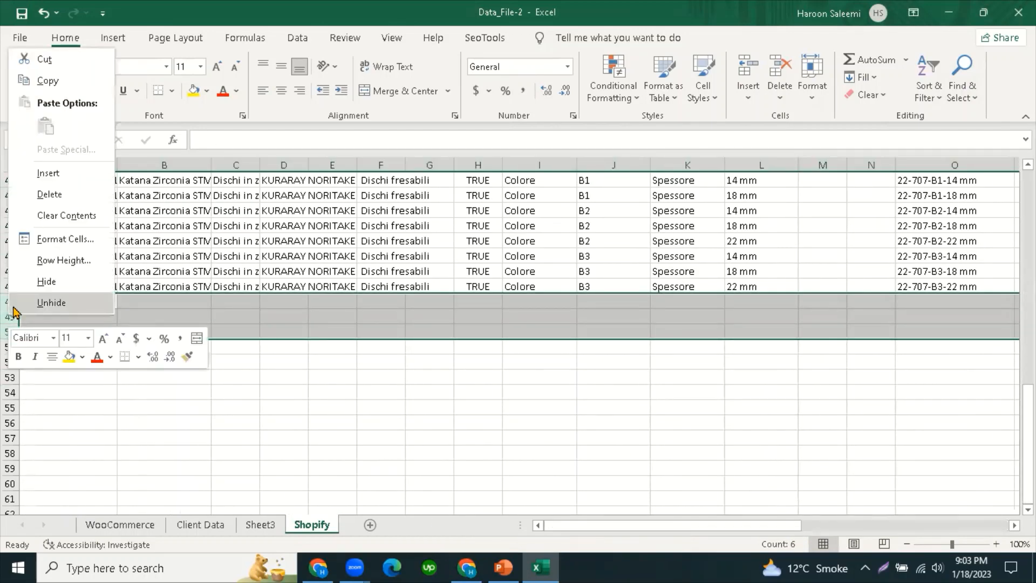
click(54, 200)
Step: Return to the first rows of the price columns and save the workbook
drag(664, 530, 931, 531)
scroll(957, 410, up, 11)
scroll(957, 403, up, 2)
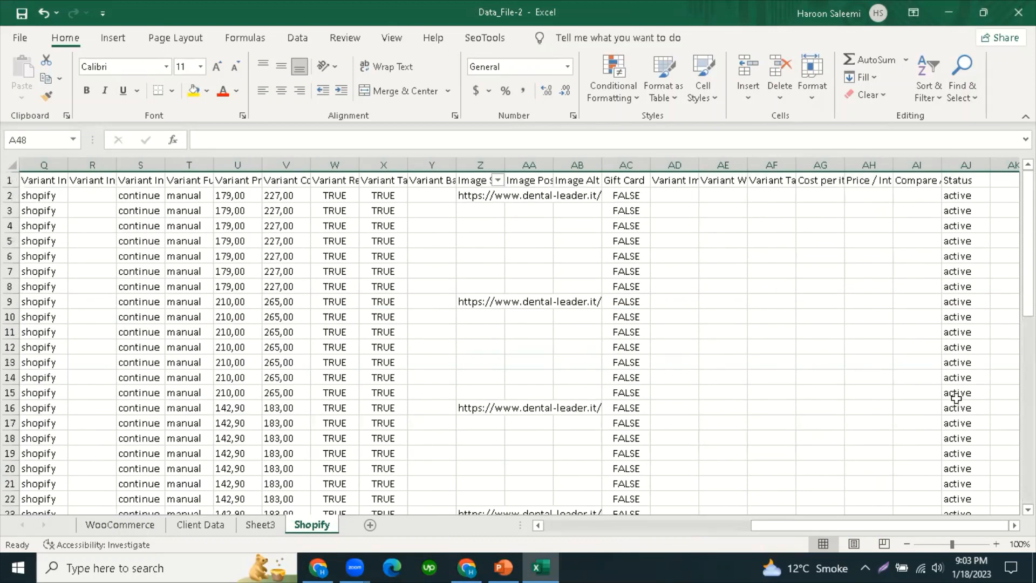
click(751, 265)
click(14, 10)
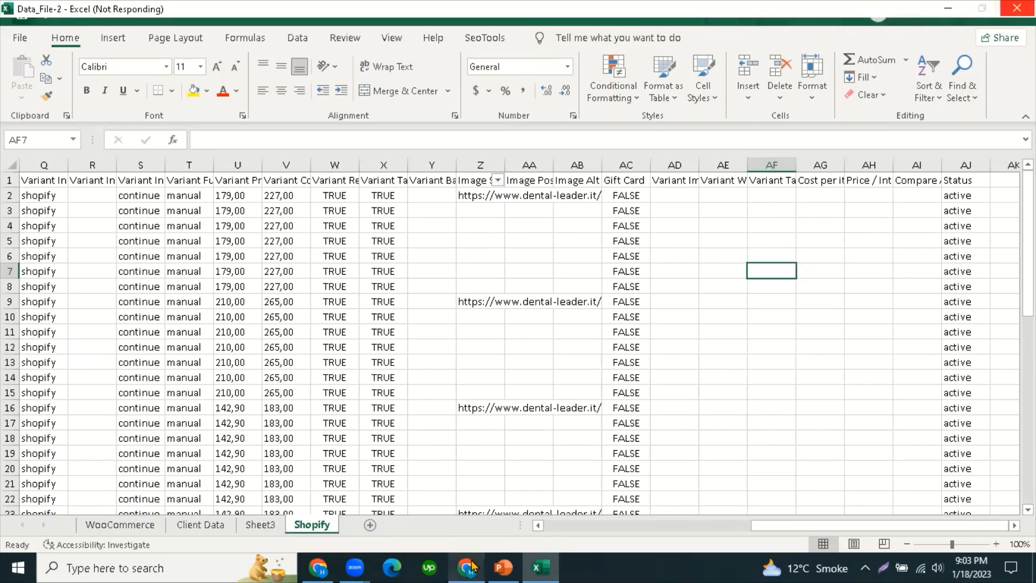
Step: Save only the active Shopify sheet to the Desktop as Data_File-2 in CSV UTF-8 (Comma delimited) format
mouse_move(470, 567)
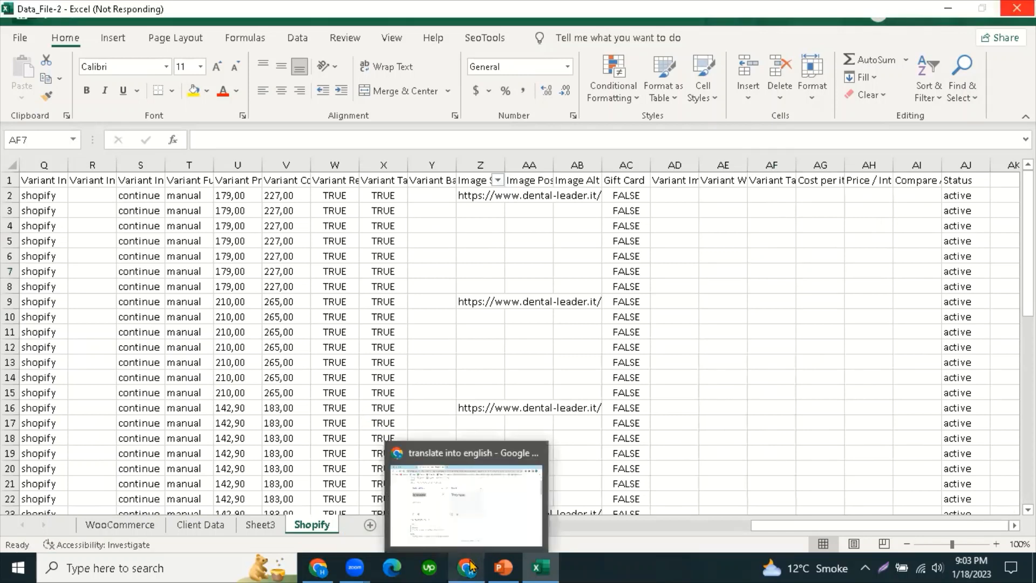
click(18, 43)
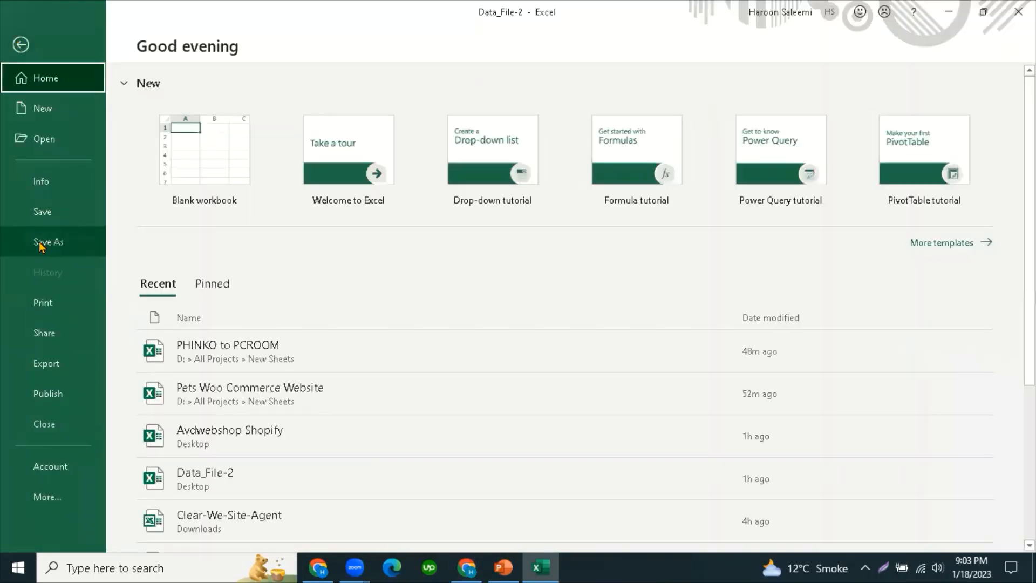
click(40, 242)
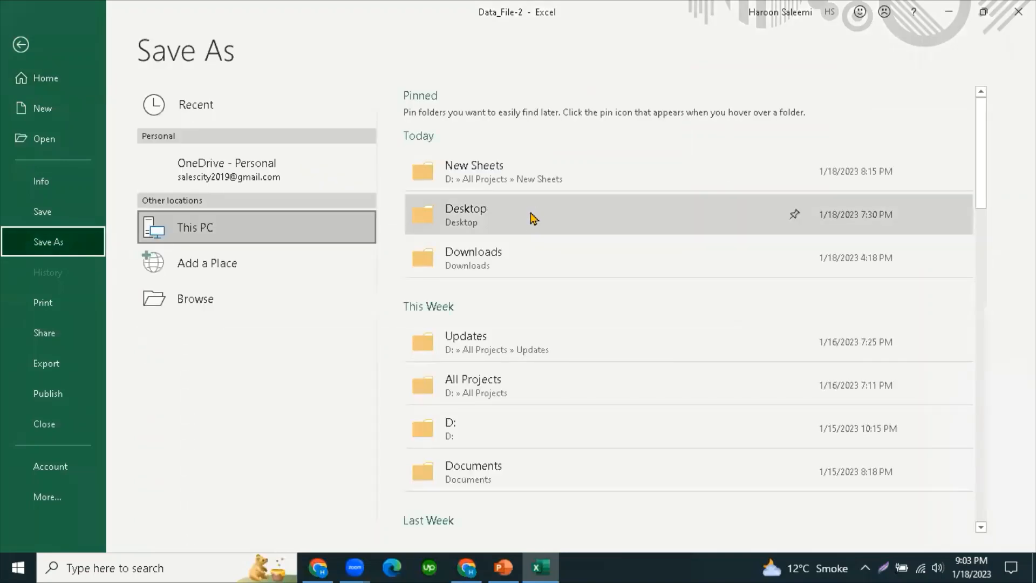
click(498, 217)
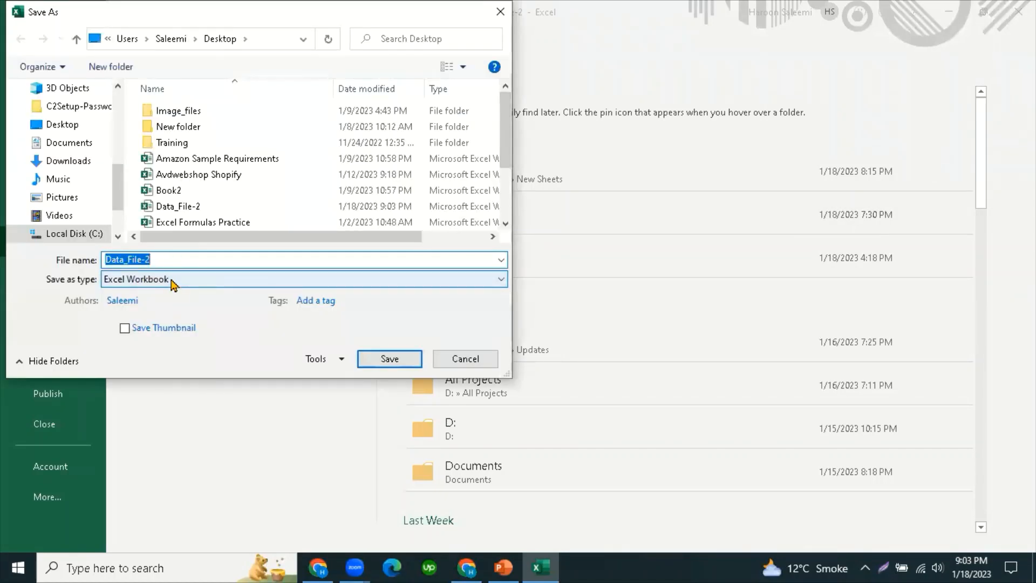
click(172, 280)
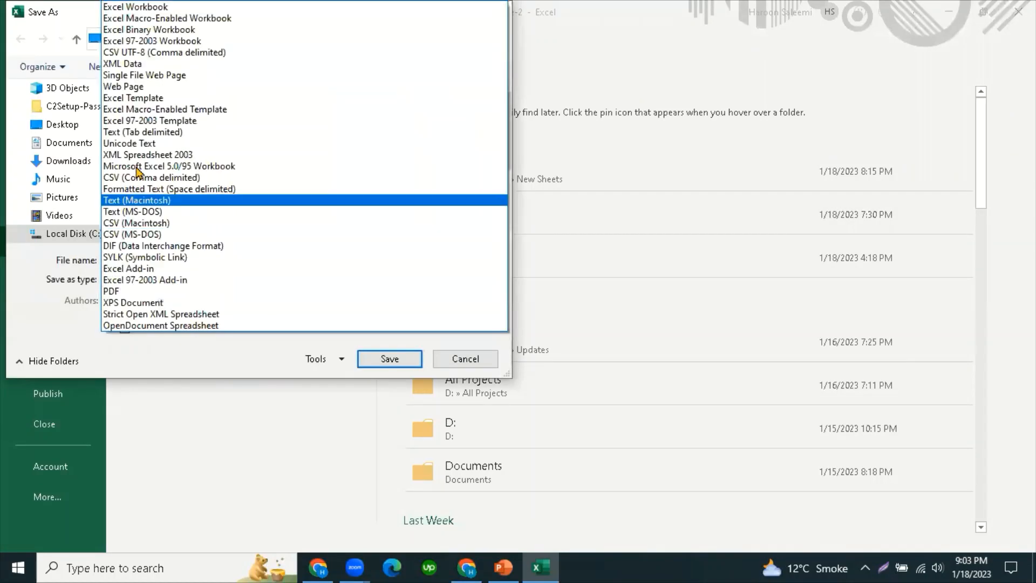
click(146, 54)
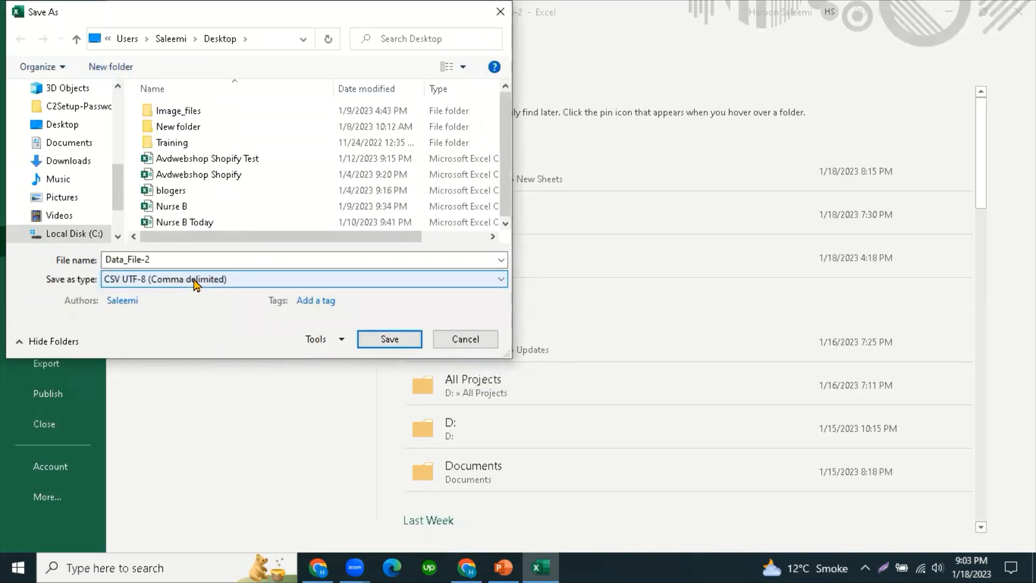
click(390, 340)
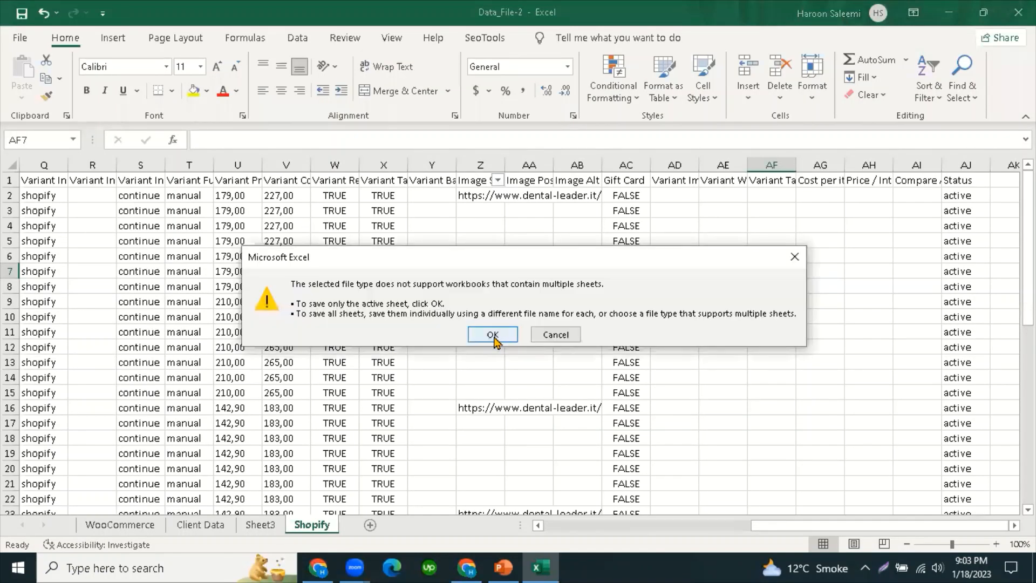
click(493, 335)
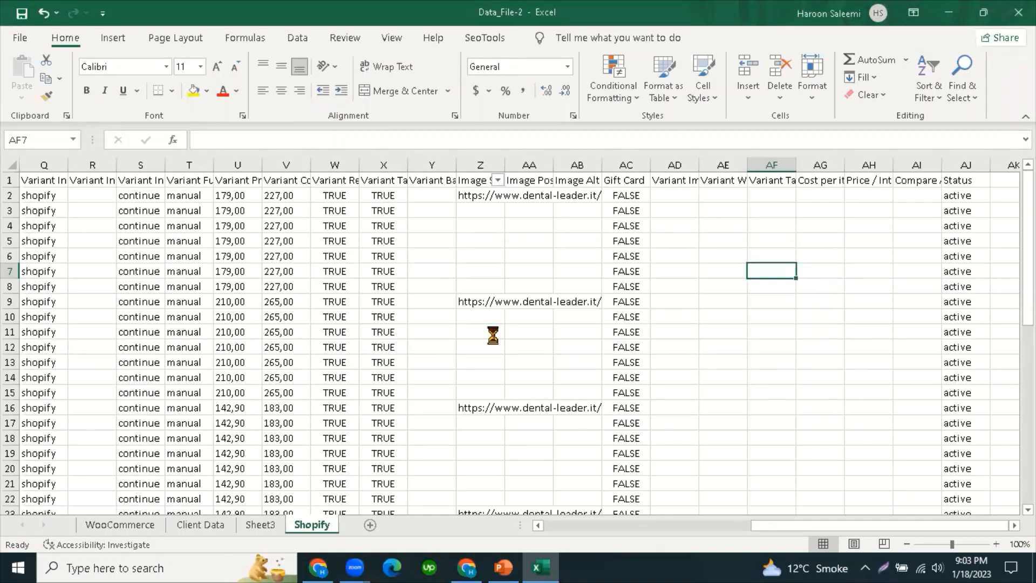
click(465, 360)
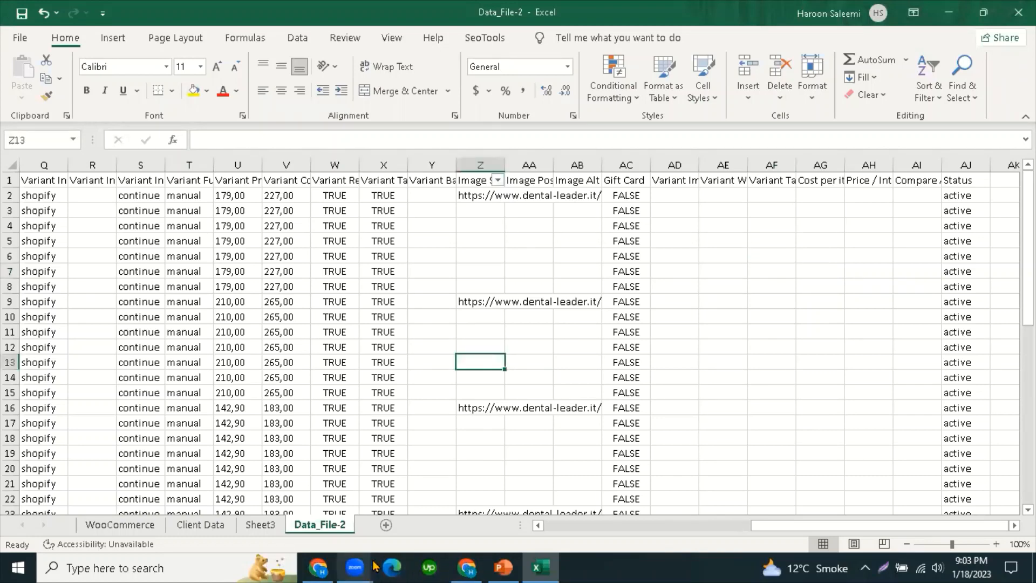
Step: Switch to the Shopify Products page in Chrome and add Data_File-2.csv from the Desktop to a product import
click(467, 566)
click(467, 567)
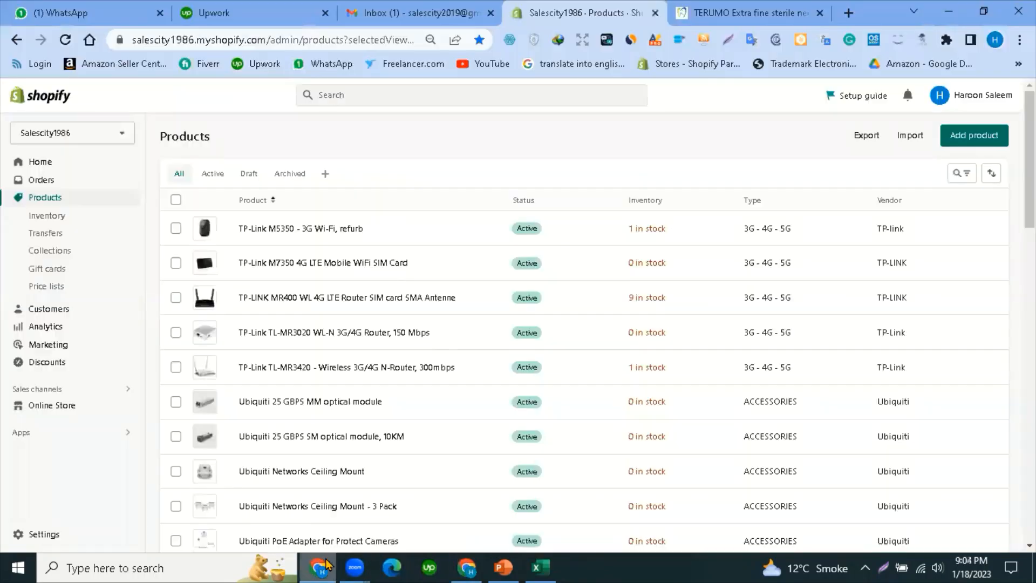
click(318, 567)
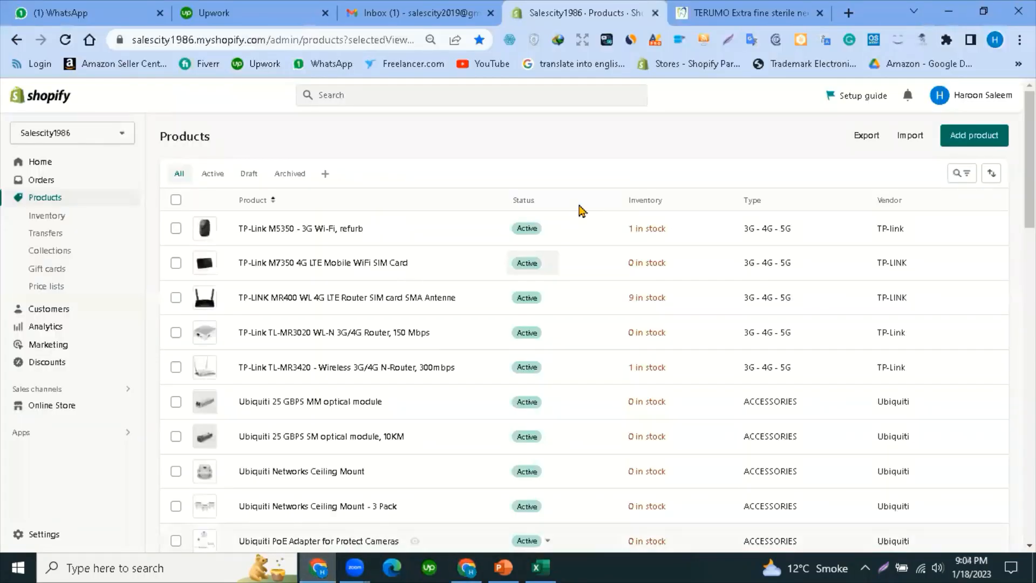
click(908, 138)
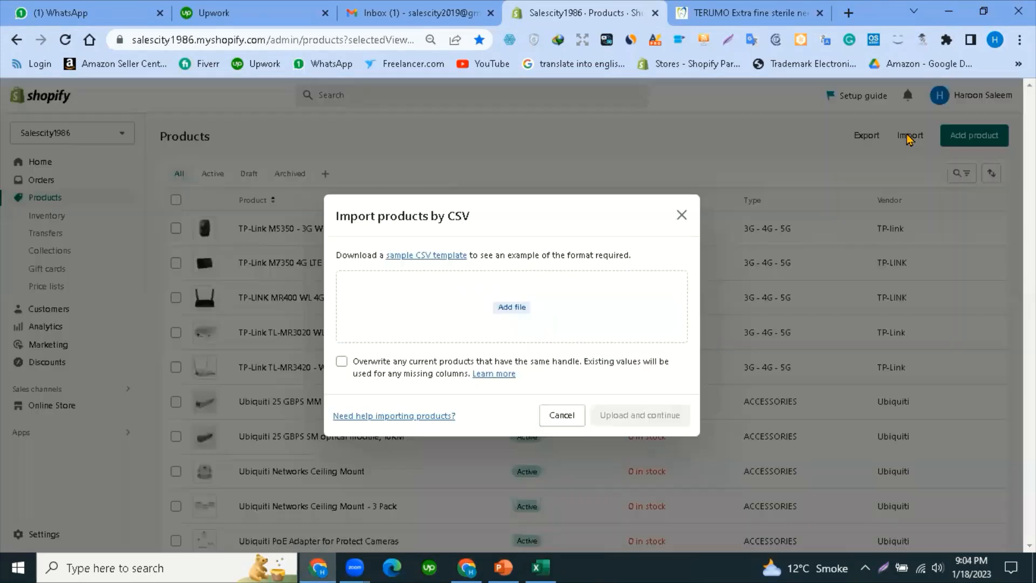
click(502, 309)
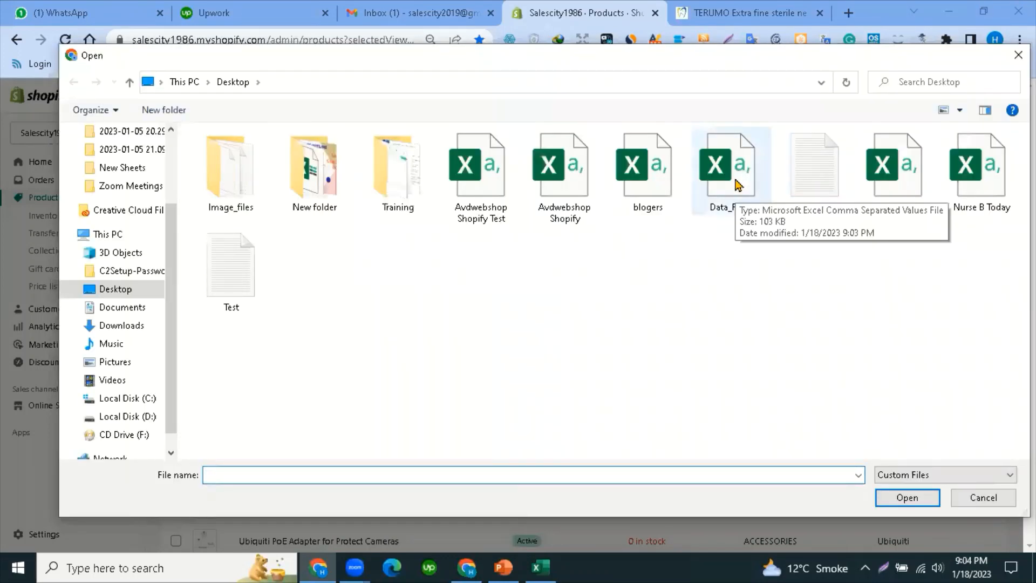
click(737, 184)
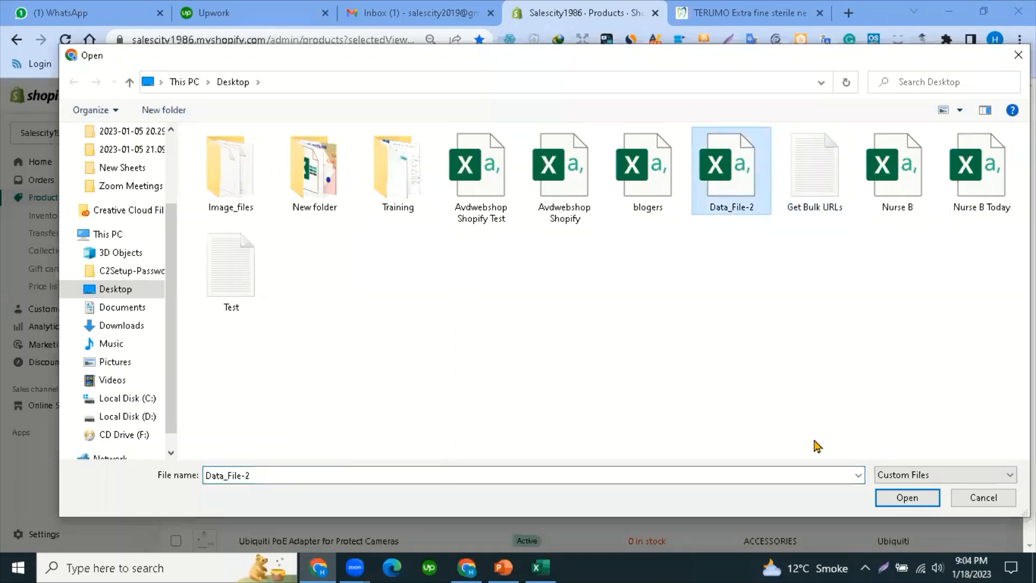
click(904, 499)
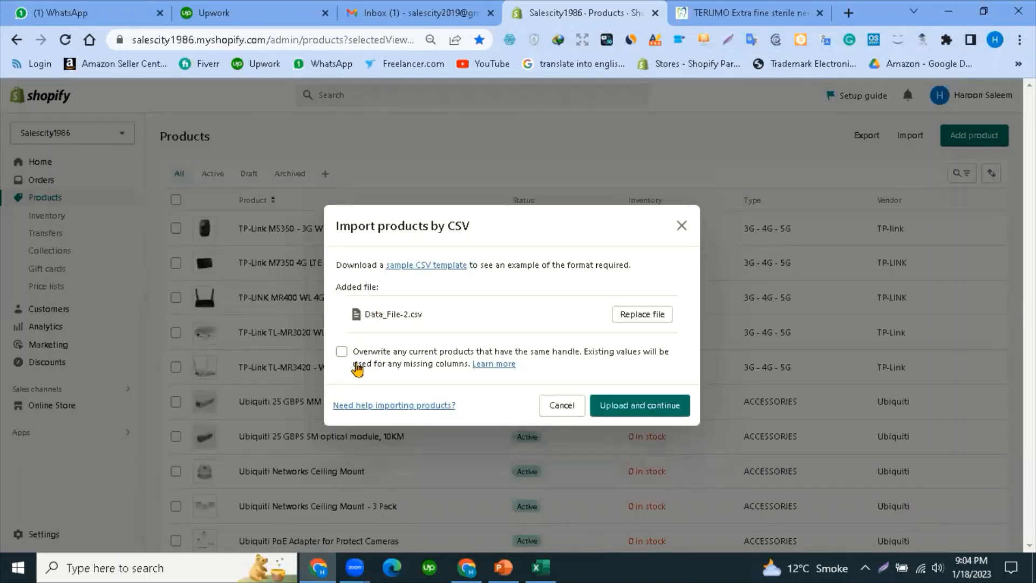
Step: Upload the CSV without overwriting existing products, and check the product, SKU and image totals in the import preview
click(640, 407)
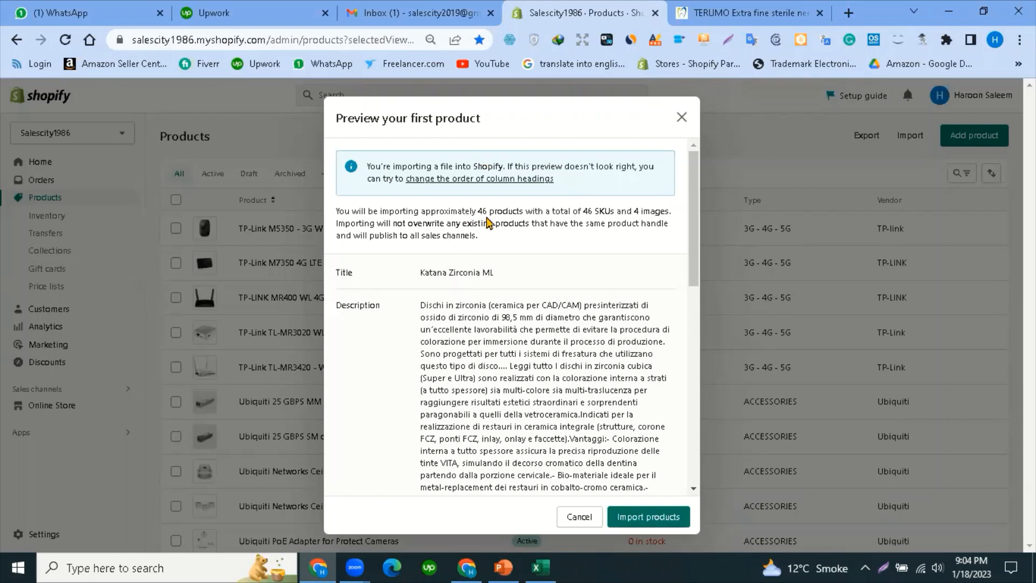
drag(476, 211, 645, 213)
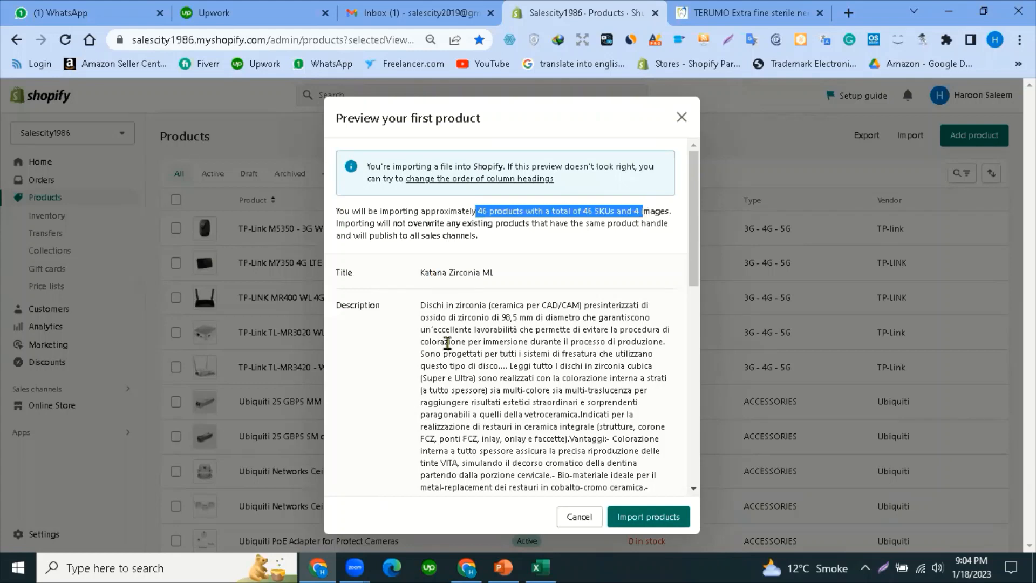
Step: Review the first product's description, variants, SKUs and prices in the import preview and start importing the products
scroll(463, 380, down, 4)
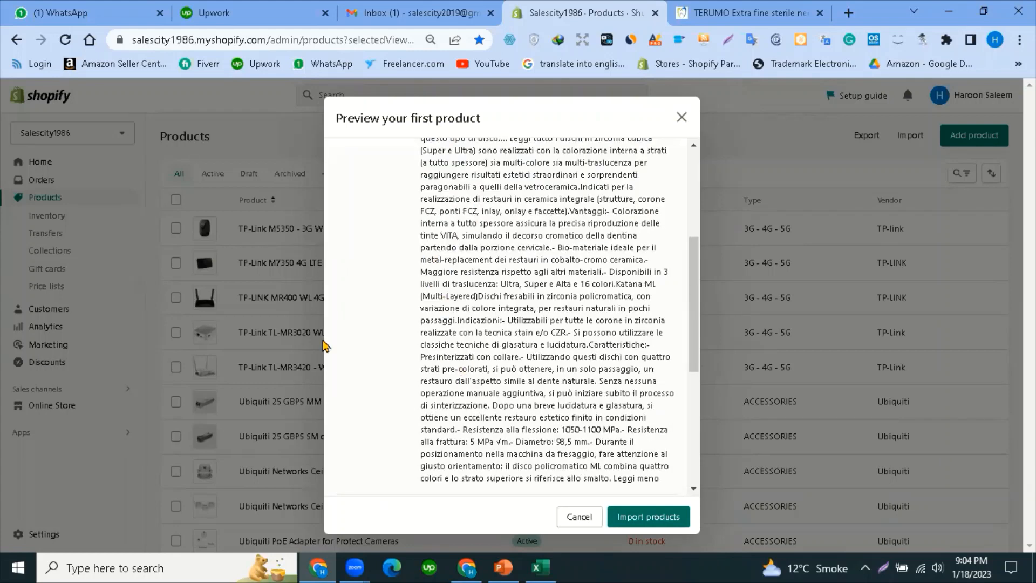
scroll(396, 311, up, 4)
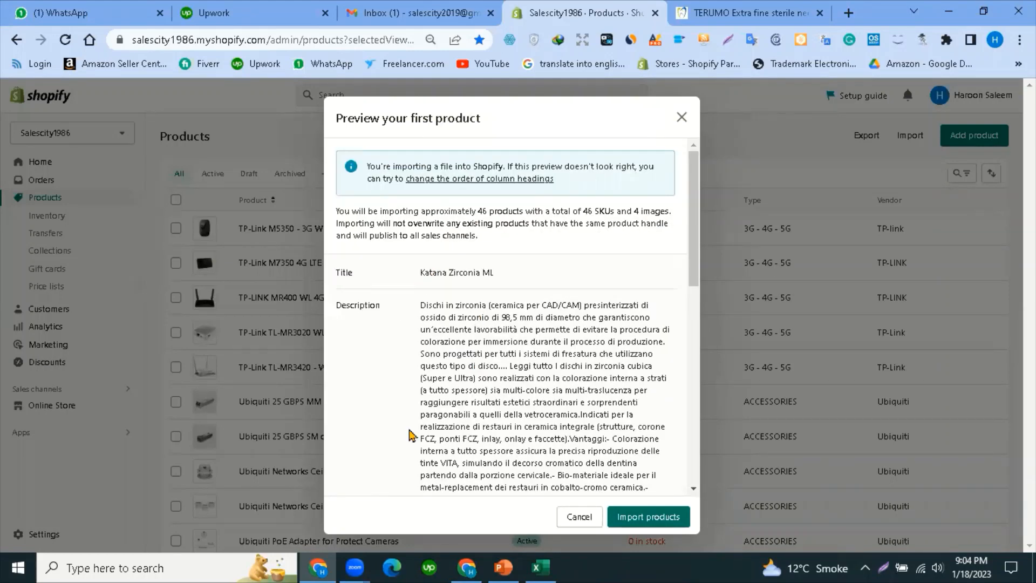
scroll(410, 432, down, 10)
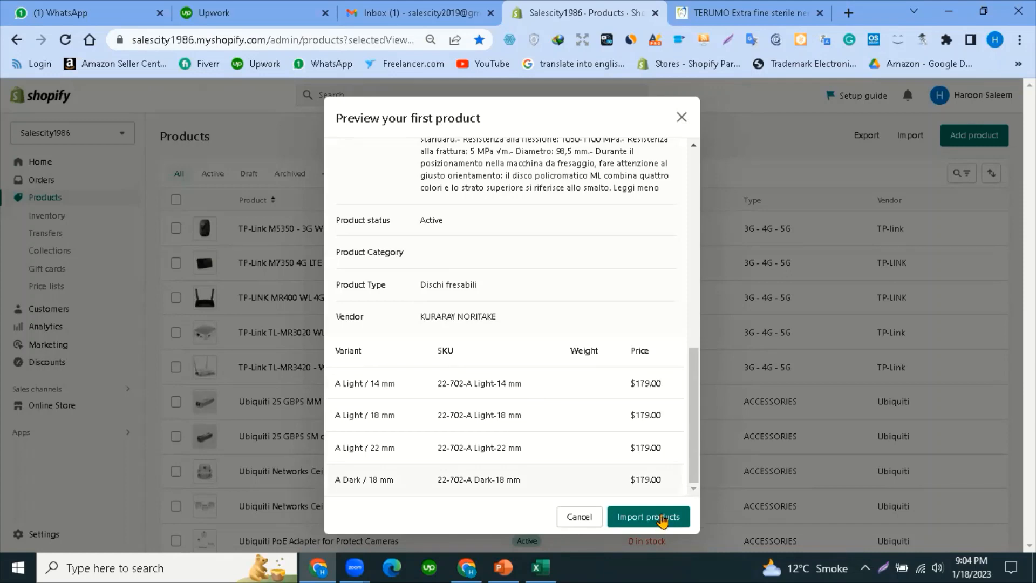
scroll(467, 358, up, 5)
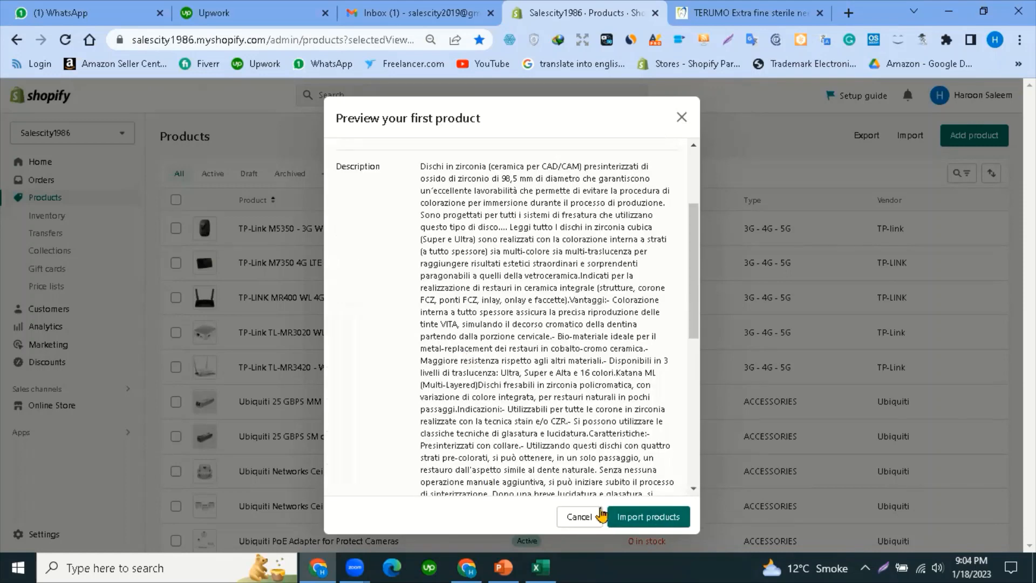
scroll(423, 310, down, 5)
scroll(485, 316, up, 4)
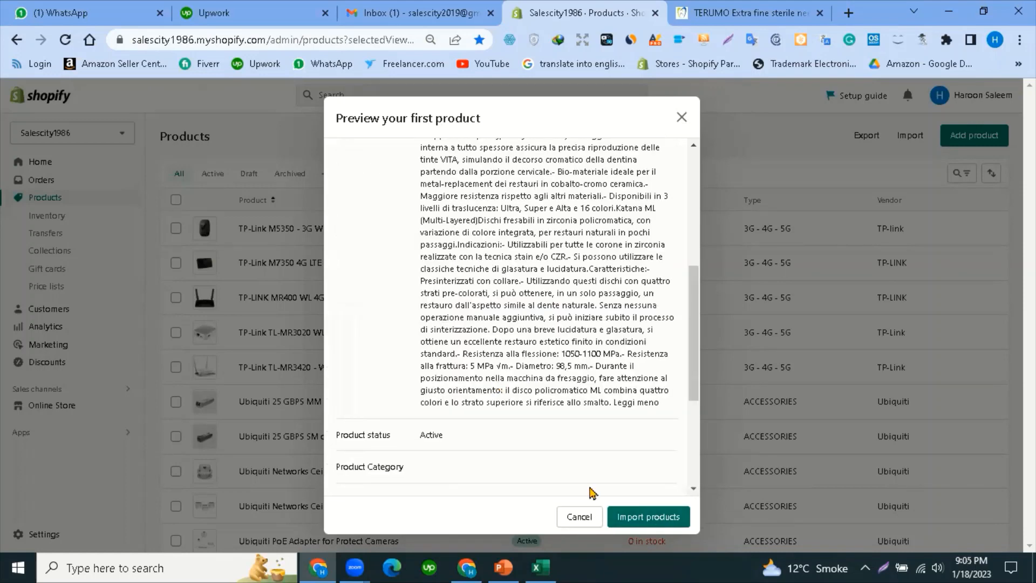
click(643, 517)
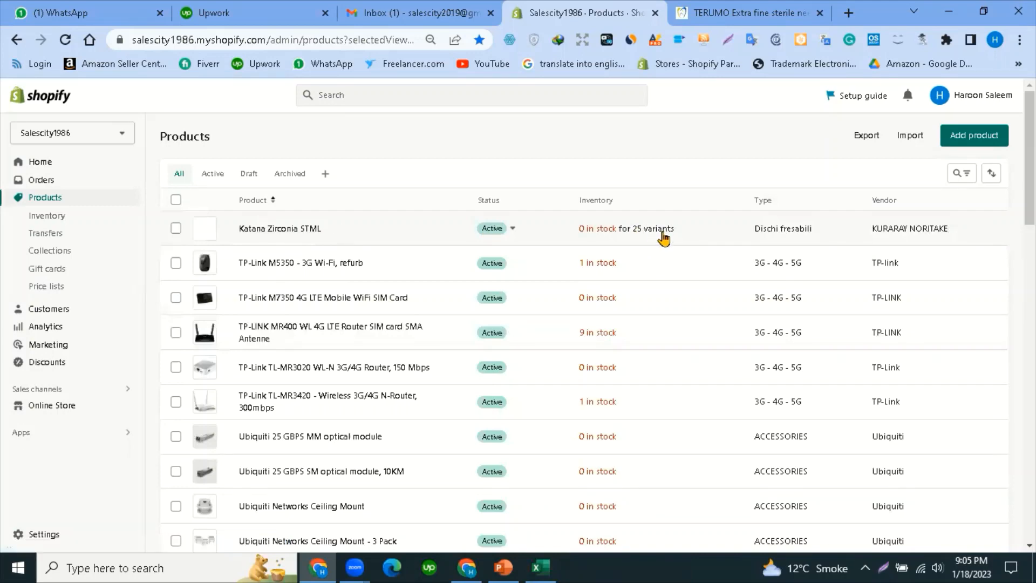
Step: Check the updated product list and preview Katana Zirconia STML on the online store, viewing its image and options
scroll(289, 370, down, 5)
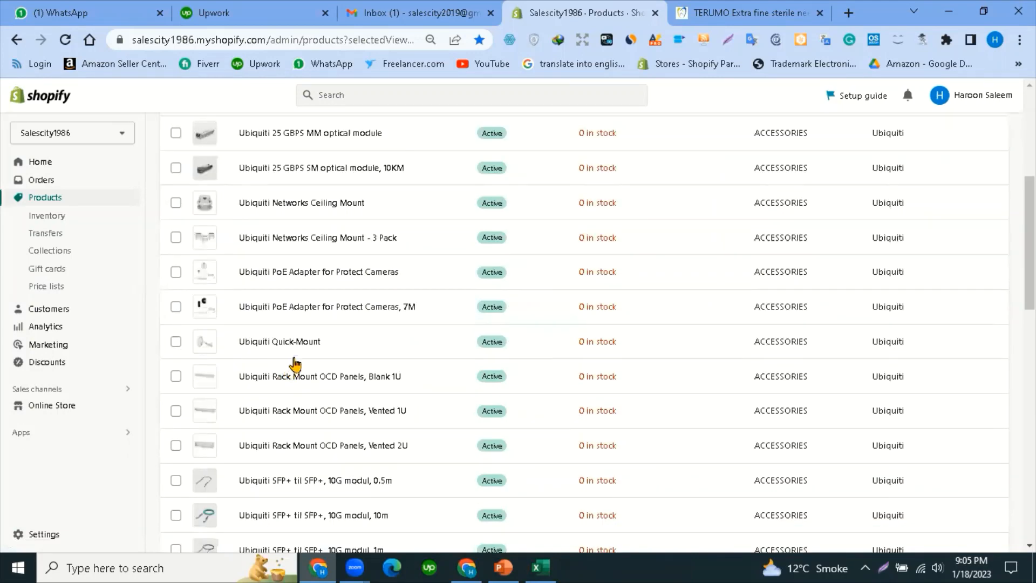
scroll(294, 364, up, 5)
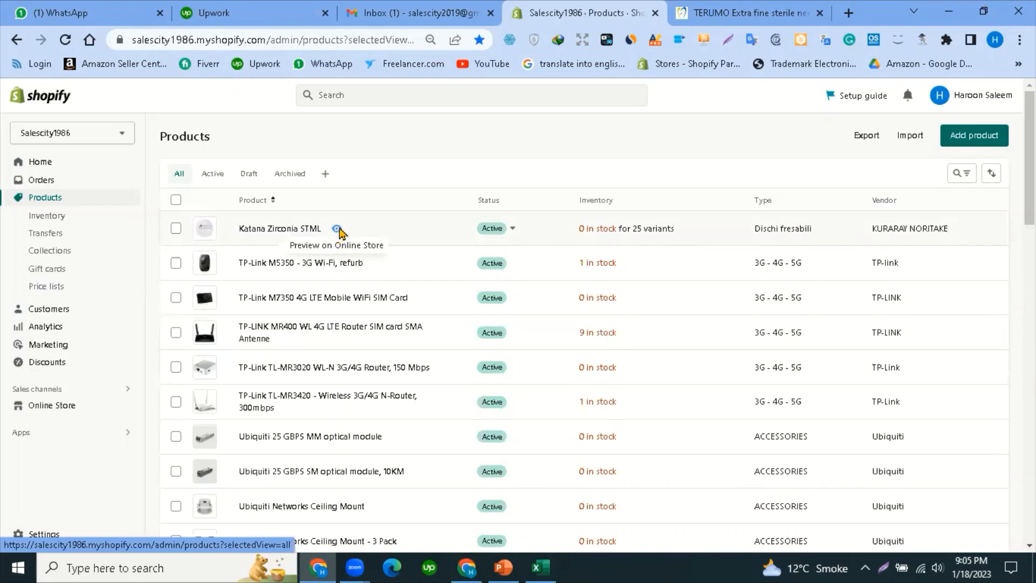
click(337, 229)
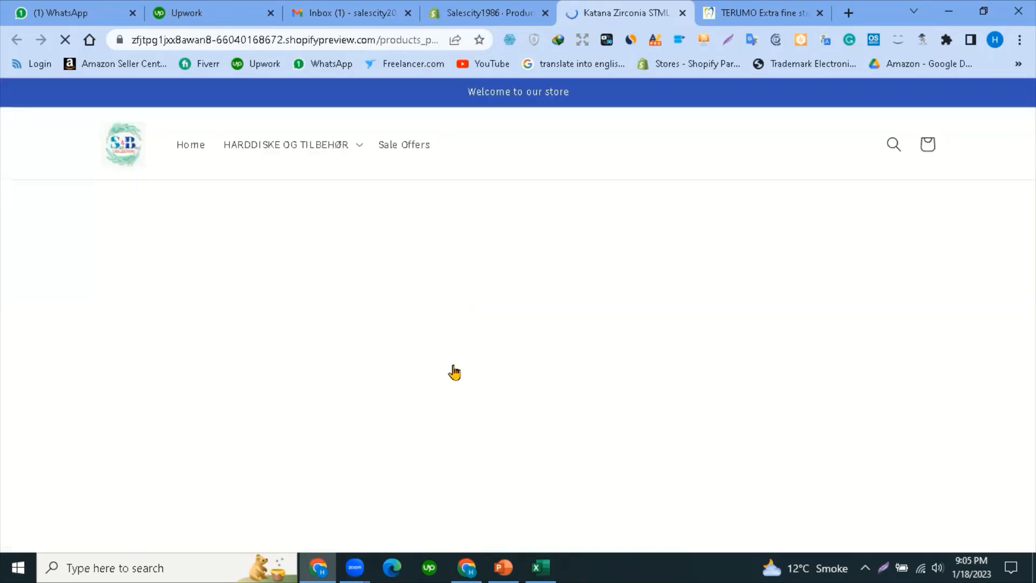
scroll(438, 360, down, 1)
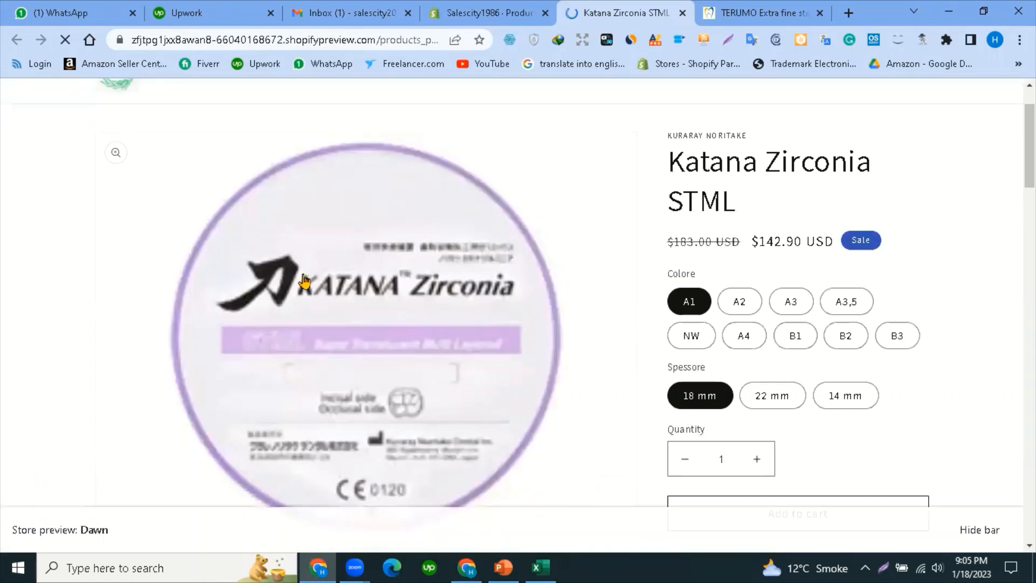
scroll(756, 323, down, 3)
scroll(756, 302, up, 1)
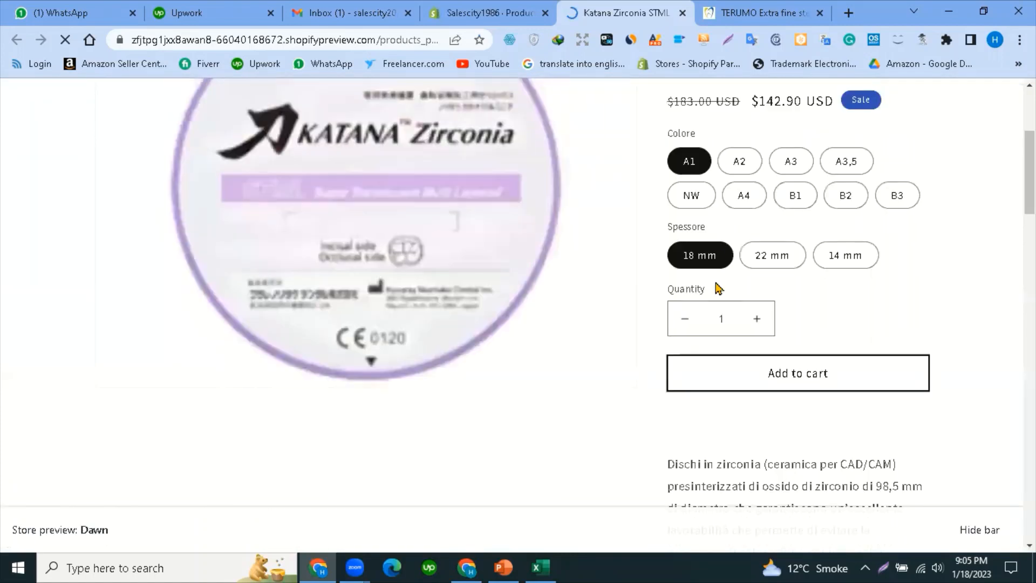
Step: Try the Colore options such as A2, A4, B2 and B3 and the Spessore options 22 mm and 14 mm
scroll(745, 240, up, 1)
click(746, 237)
click(792, 238)
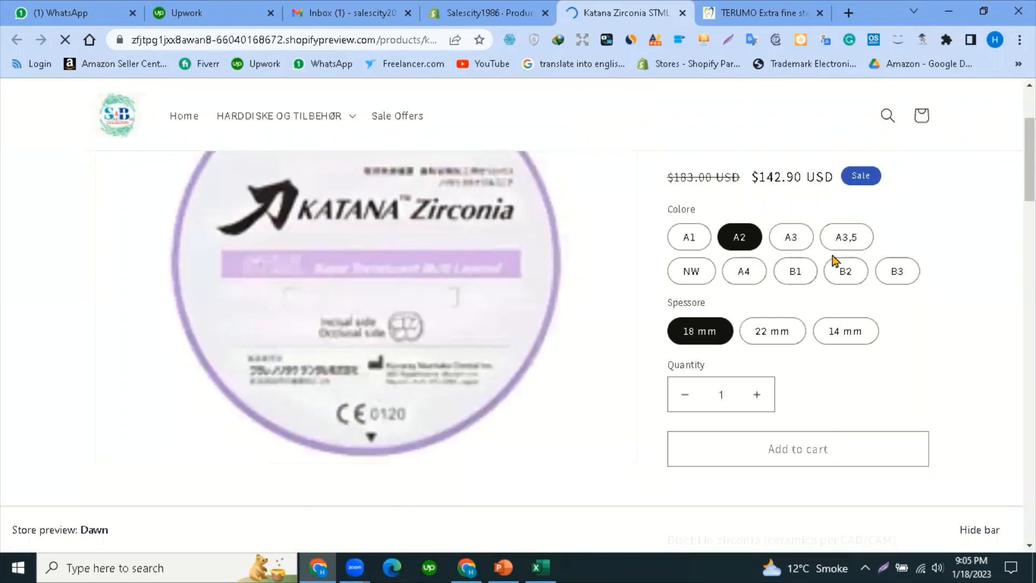
click(690, 276)
click(798, 275)
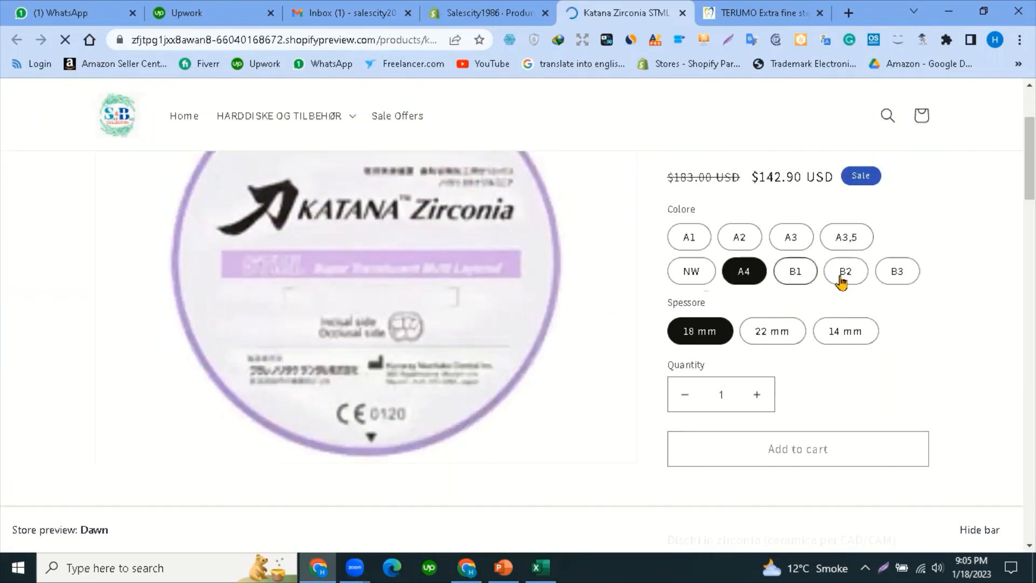
click(897, 274)
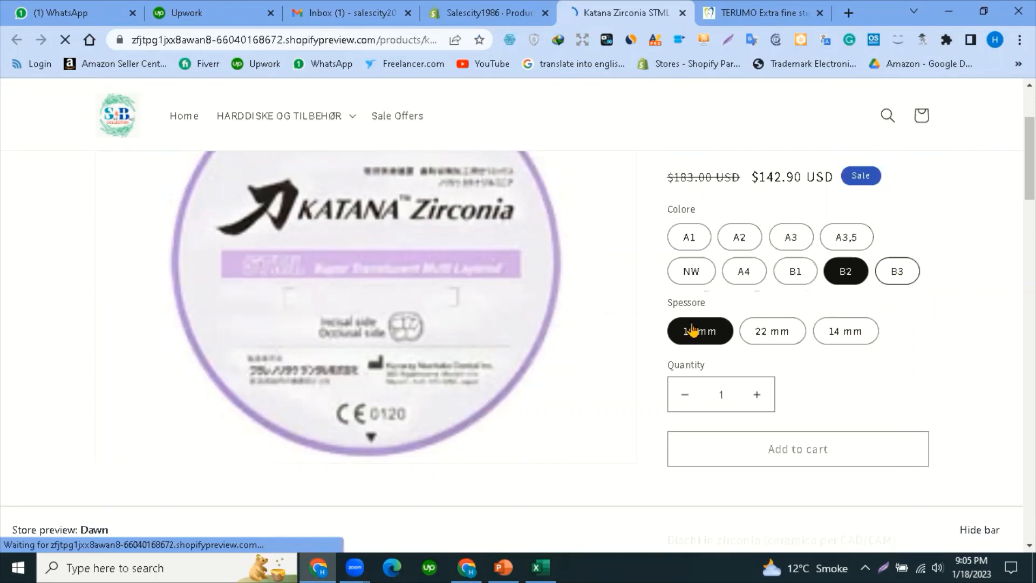
click(766, 330)
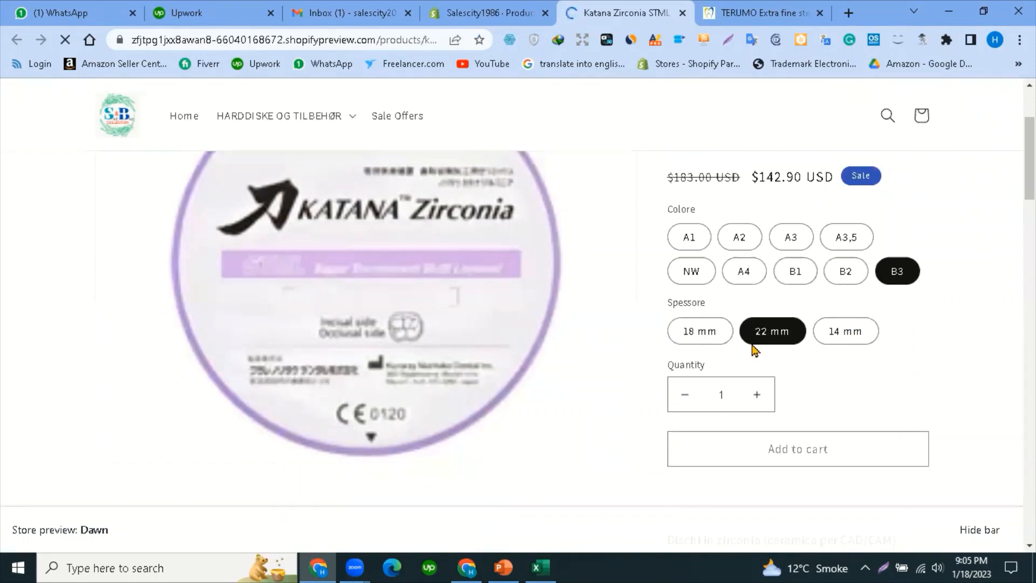
scroll(708, 348, up, 1)
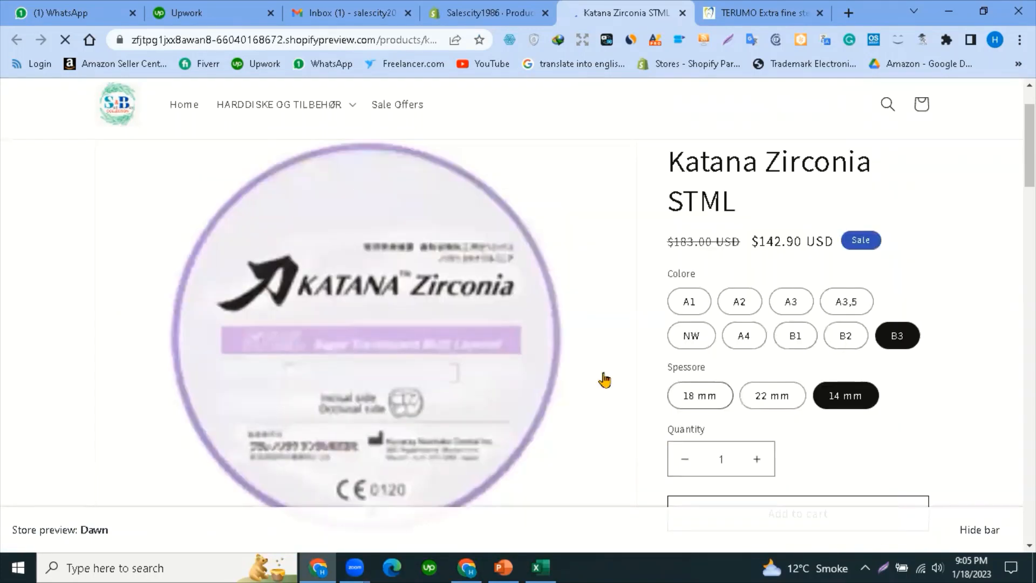
Step: Read through the Katana Zirconia STML description on the store preview and return to the product image
scroll(756, 335, up, 1)
scroll(727, 334, down, 10)
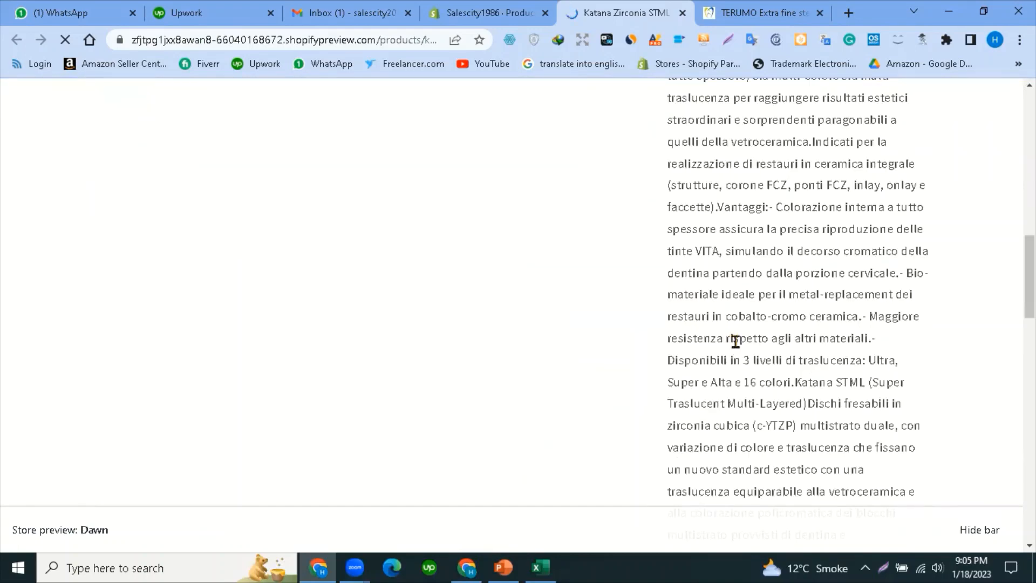
scroll(736, 341, down, 1)
scroll(728, 338, up, 5)
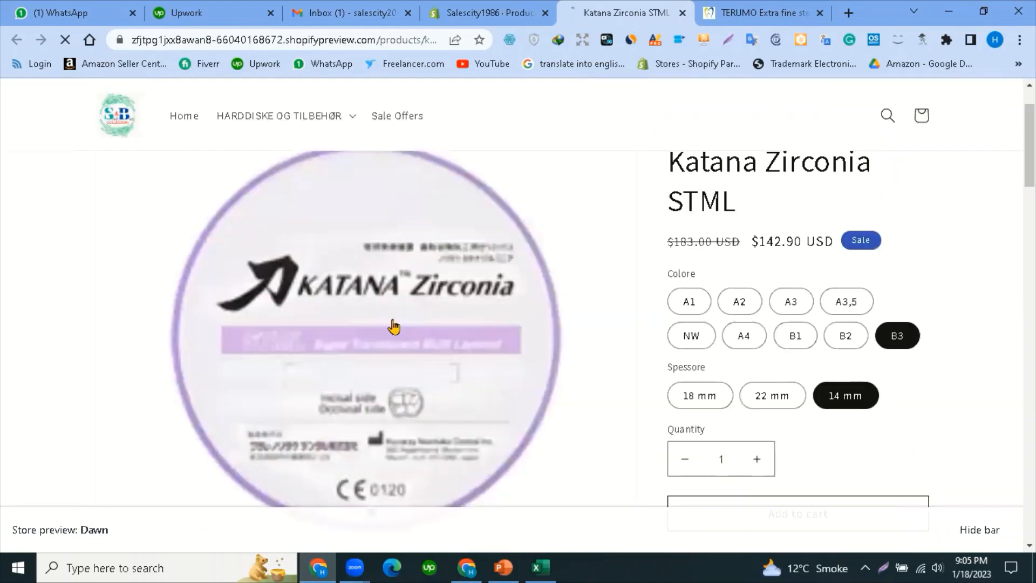
scroll(346, 308, up, 2)
scroll(426, 538, down, 3)
Step: Switch to the Data_File-2 workbook in Excel and check the image link in Z2 and the rest of the image column
click(541, 567)
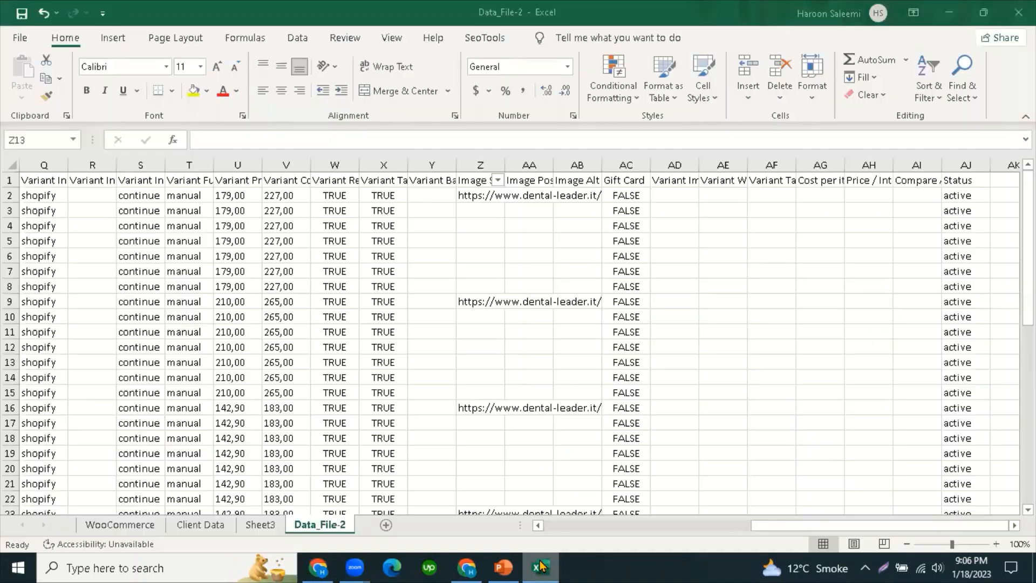
click(480, 361)
click(475, 198)
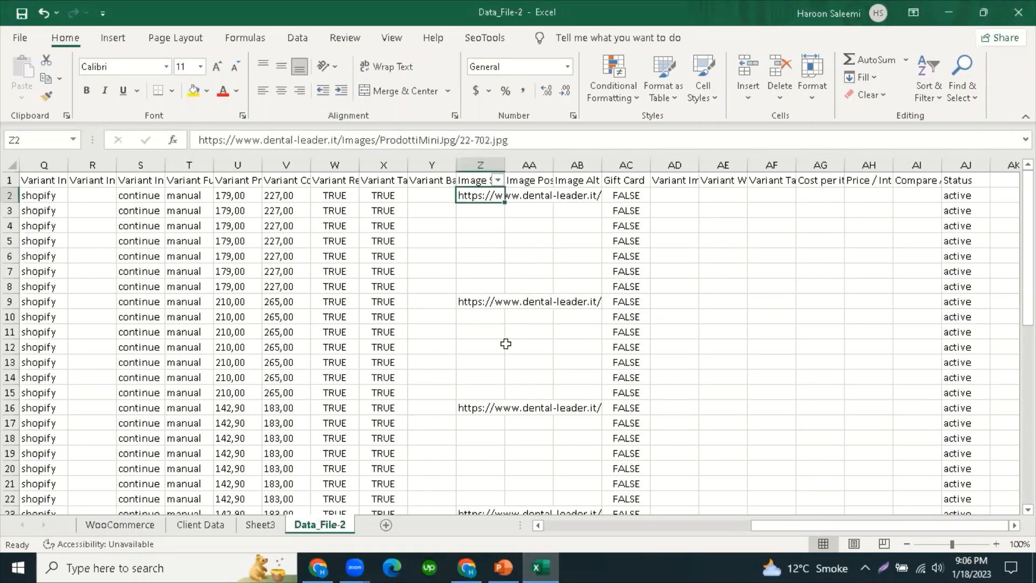
scroll(479, 419, down, 6)
scroll(490, 402, up, 6)
click(508, 254)
Step: Examine the handles and titles of all product rows in Data_File-2, from Katana Zirconia ML to STML
drag(794, 527, 550, 535)
scroll(96, 405, down, 5)
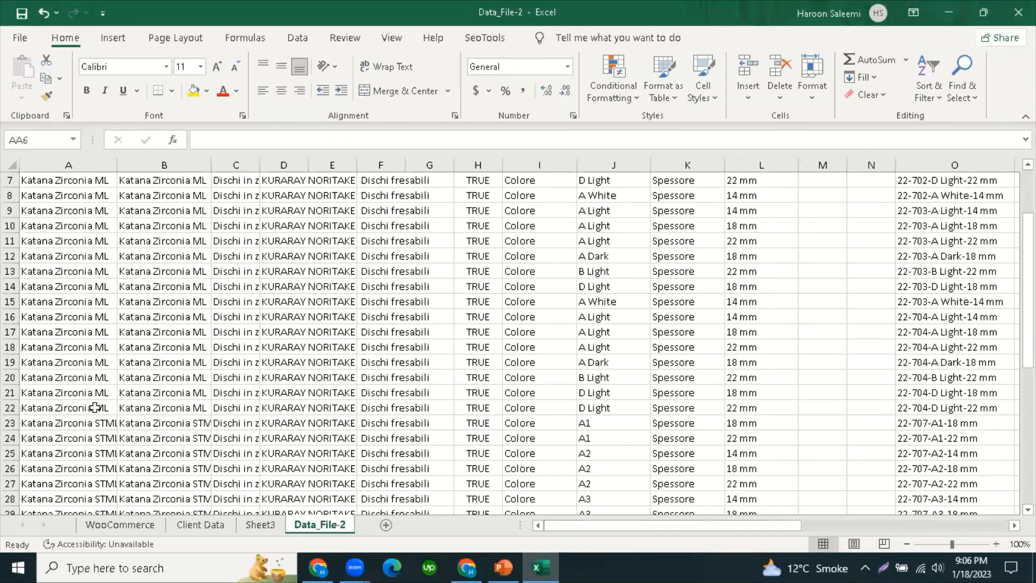
scroll(95, 412, down, 6)
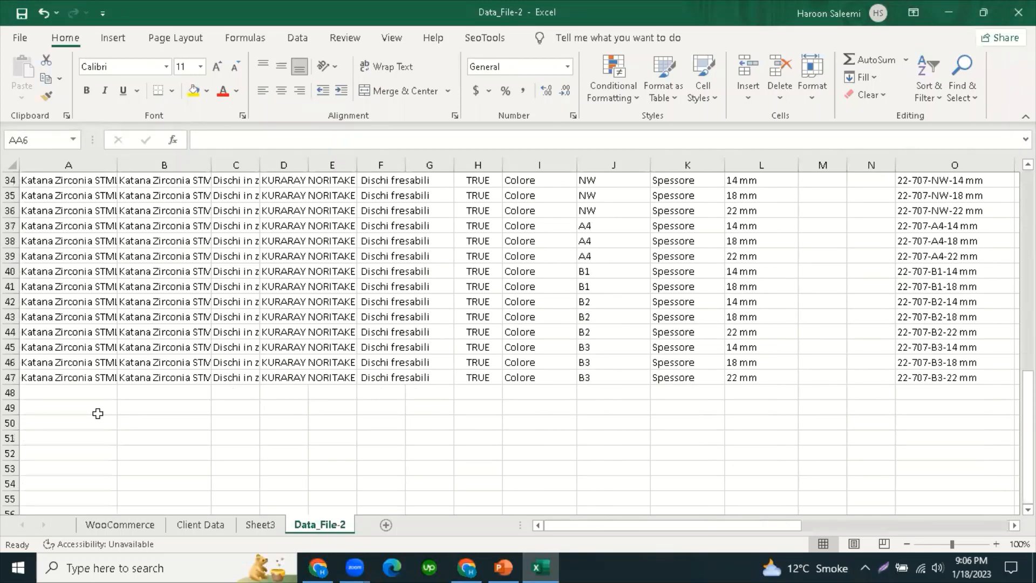
scroll(97, 413, up, 11)
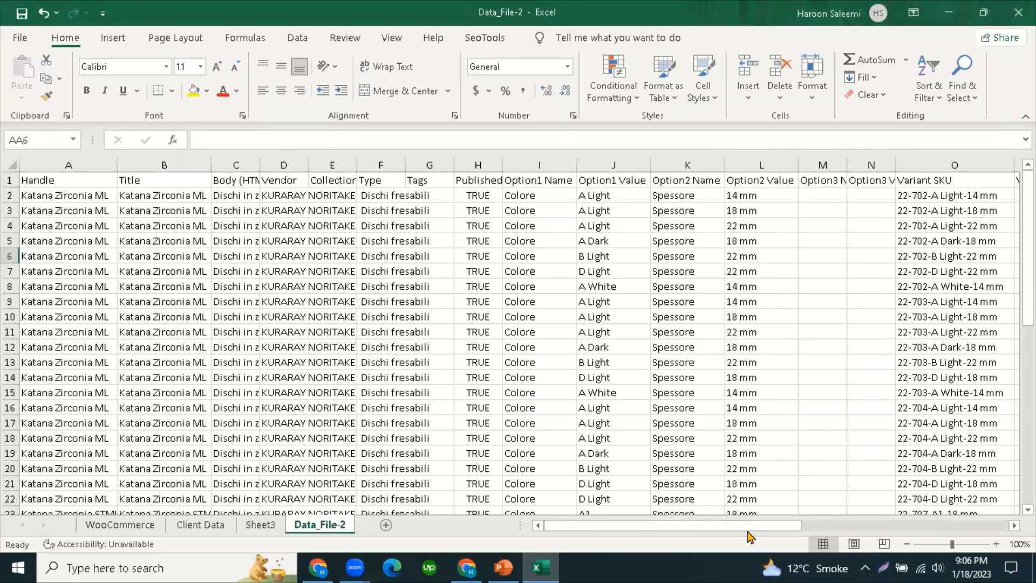
drag(710, 529, 853, 529)
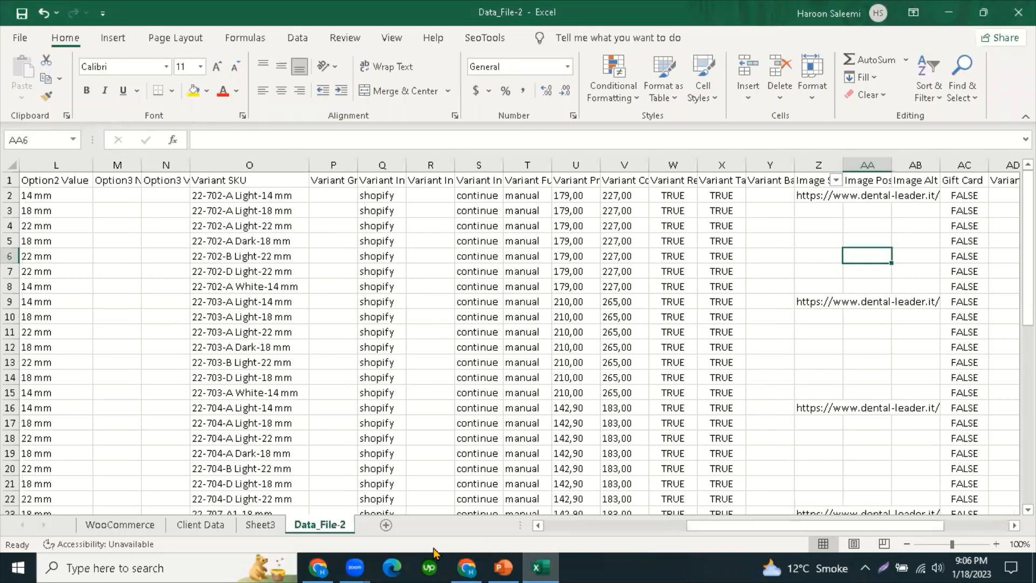
Step: Switch back to the Shopify Products page in Chrome and reload the product list
click(467, 567)
click(467, 567)
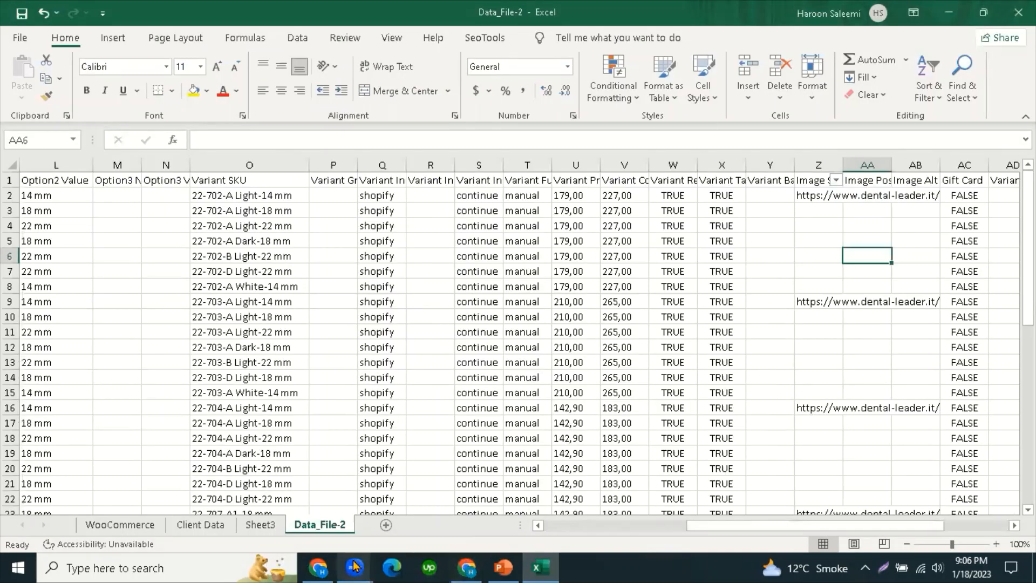
click(318, 567)
scroll(521, 286, up, 4)
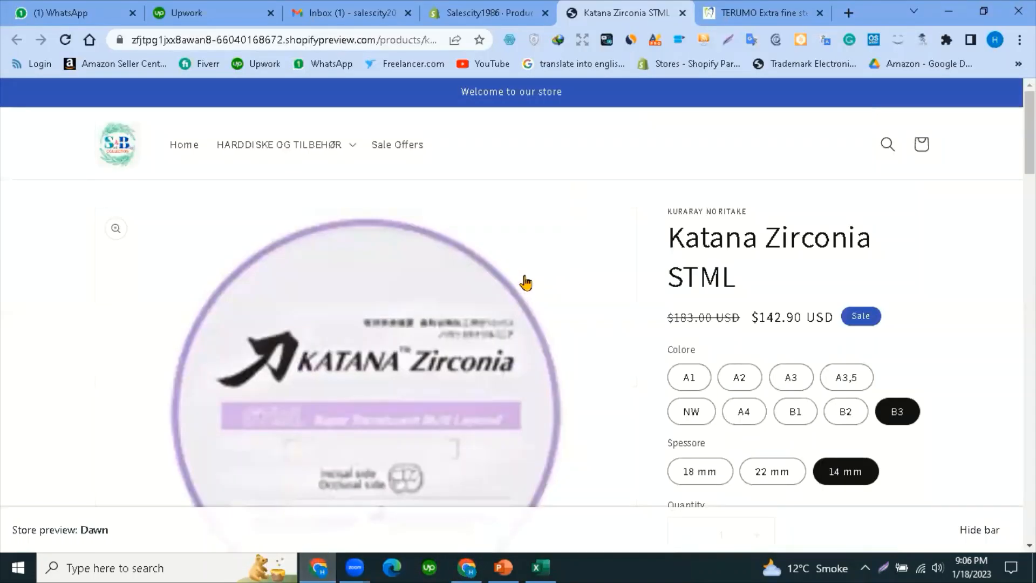
key(ctrl+shift+Tab)
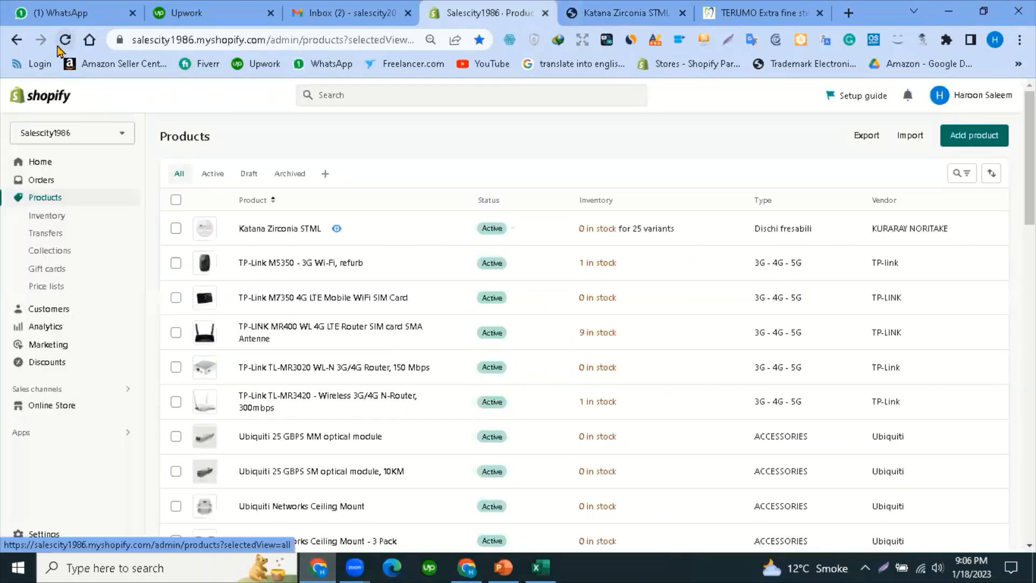
click(67, 48)
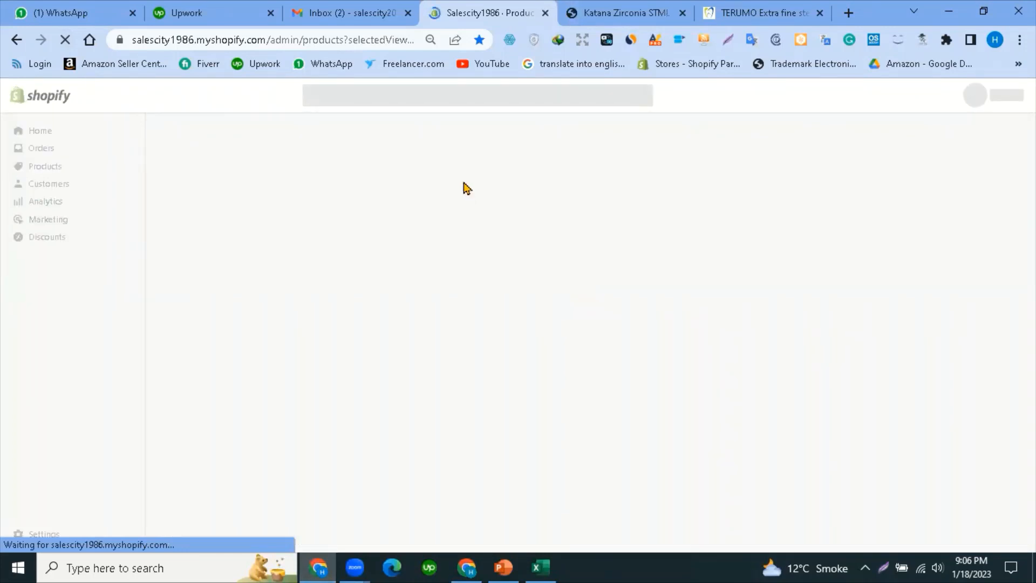
Step: Open Shopify's product import email in the Gmail inbox and read the import results and failure details
click(347, 8)
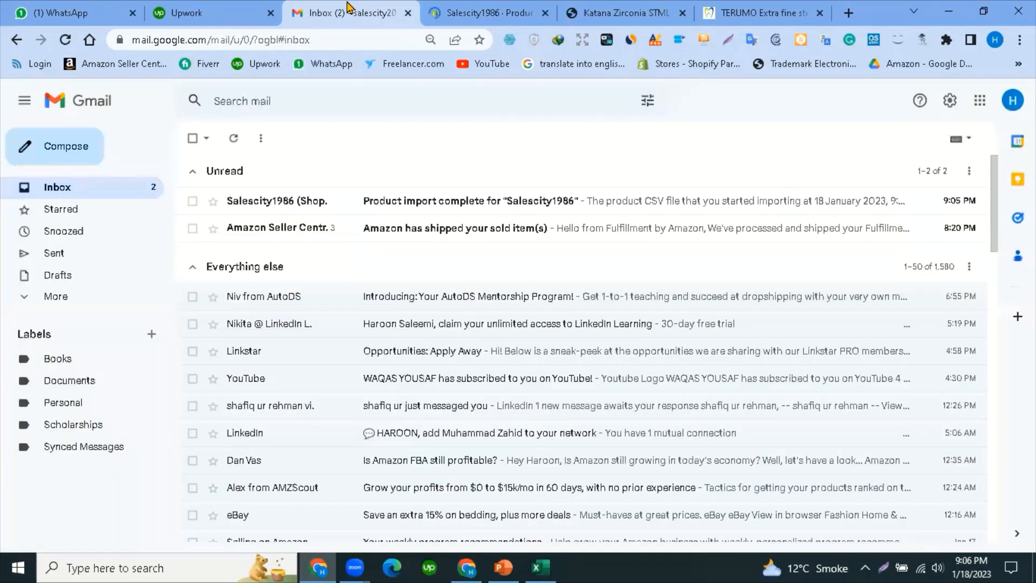
click(278, 200)
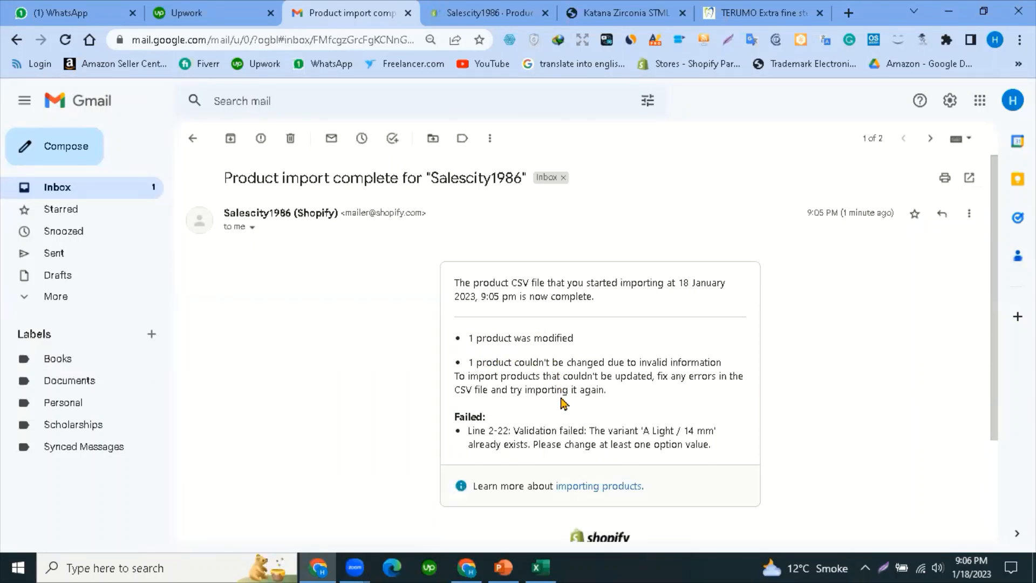
scroll(561, 399, down, 2)
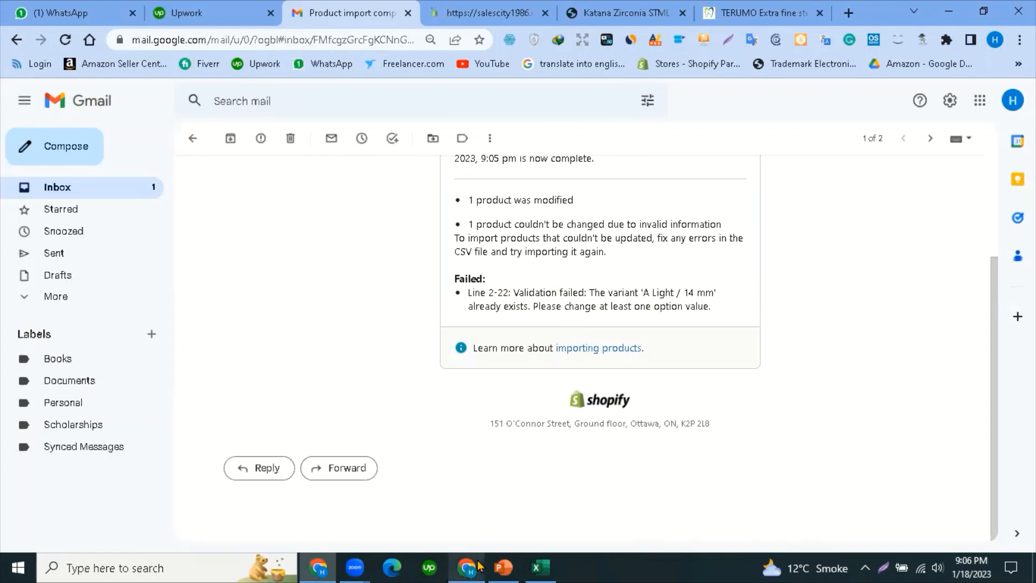
Step: Switch to the Data_File-2 workbook in Excel and check the option name, option value and Variant SKU columns of the first product
click(539, 567)
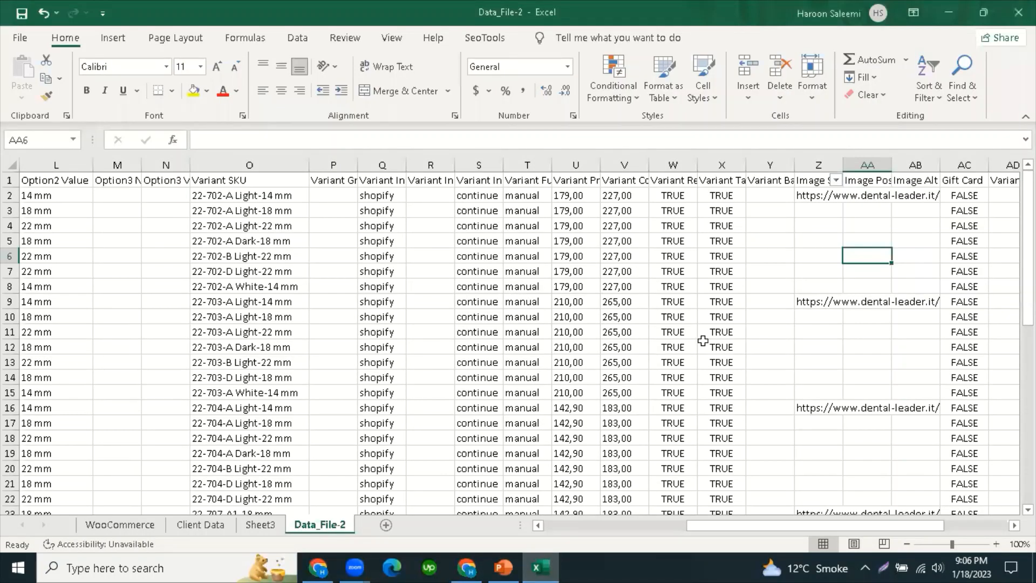
drag(730, 529, 888, 528)
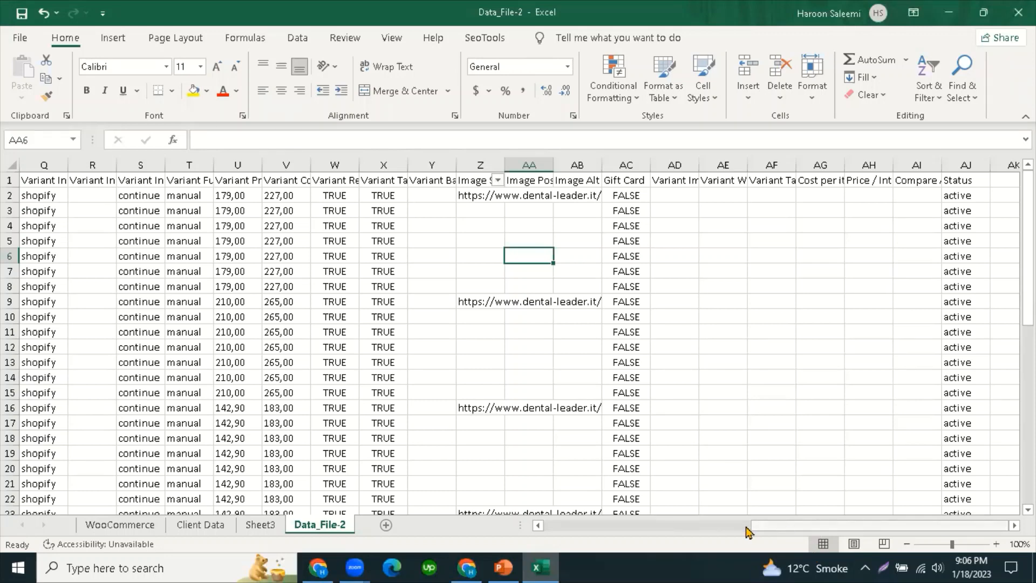
drag(747, 528, 616, 531)
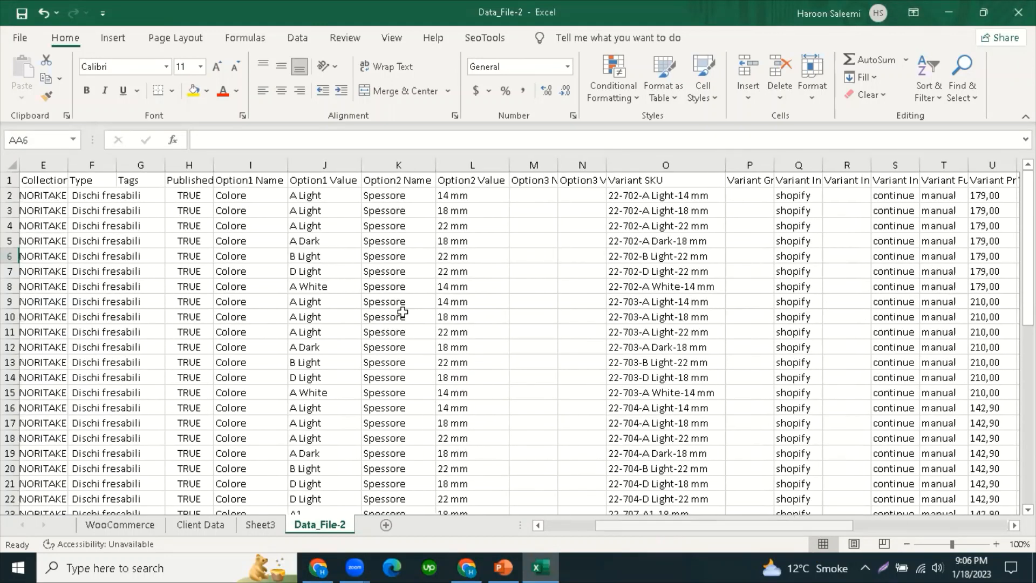
click(319, 195)
click(237, 287)
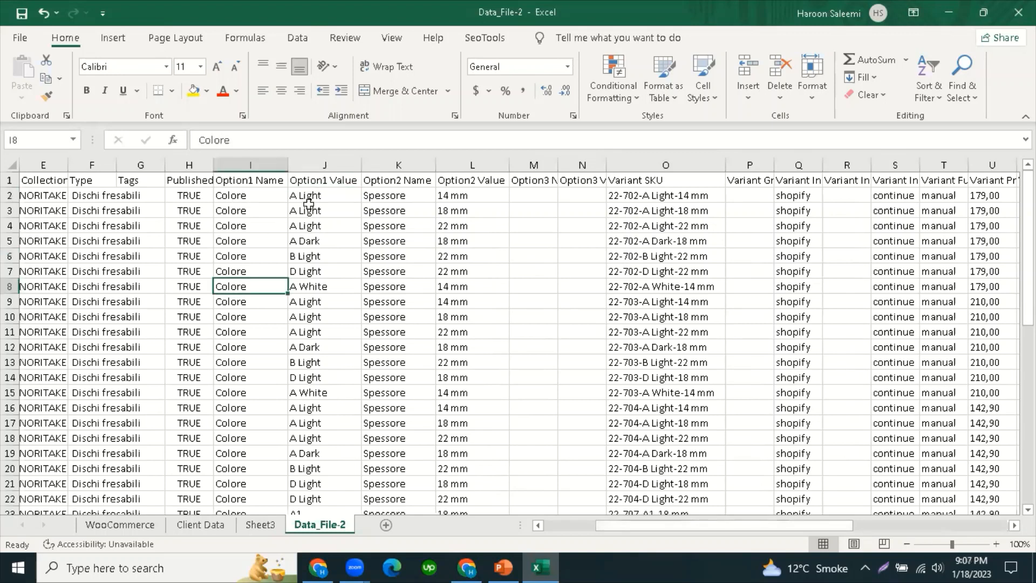
click(432, 196)
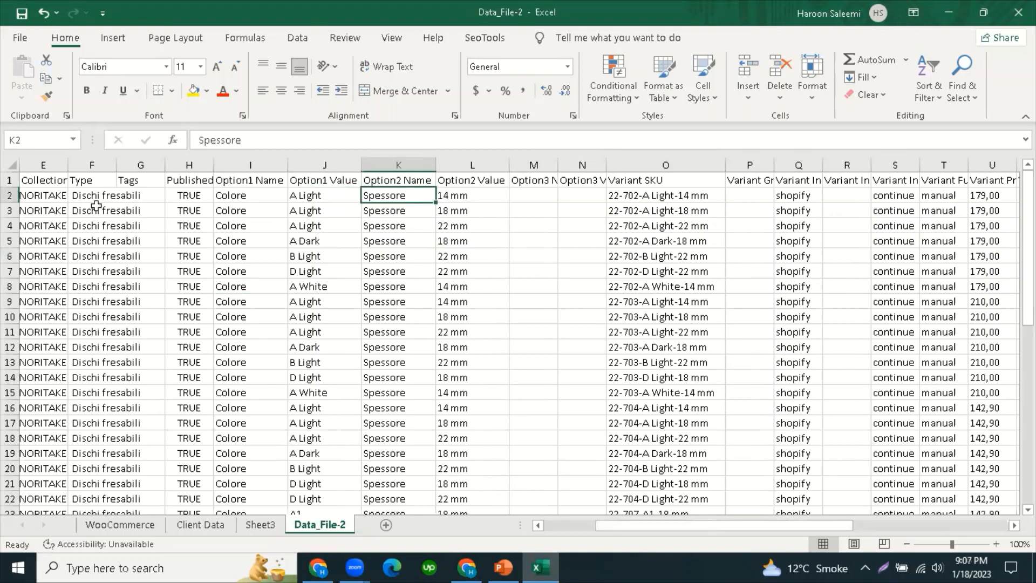
click(640, 197)
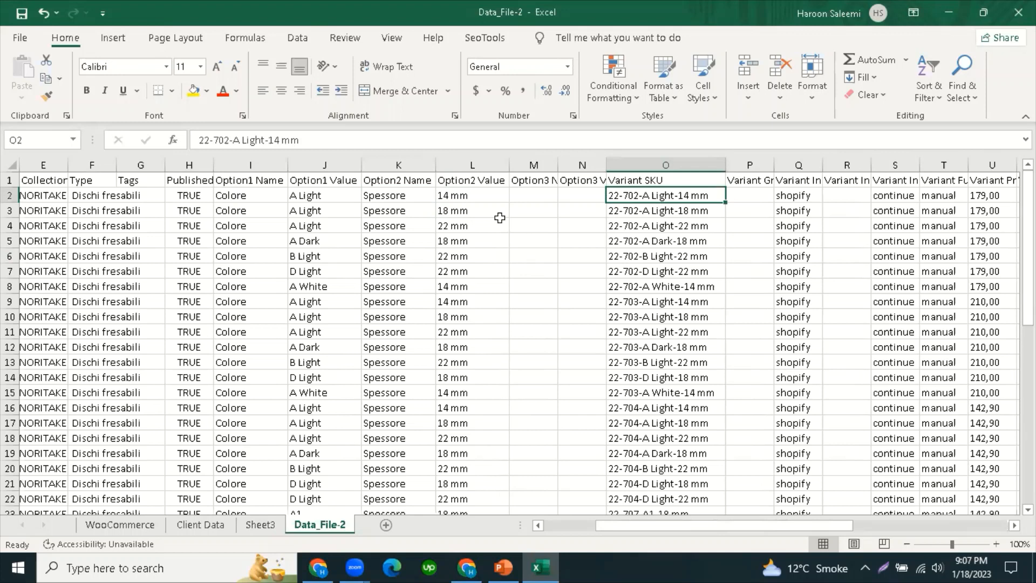
click(446, 199)
click(629, 199)
Step: Select rows 2 to 22 in Data_File-2 and compare their colour and thickness option values with the rows below
scroll(369, 310, down, 3)
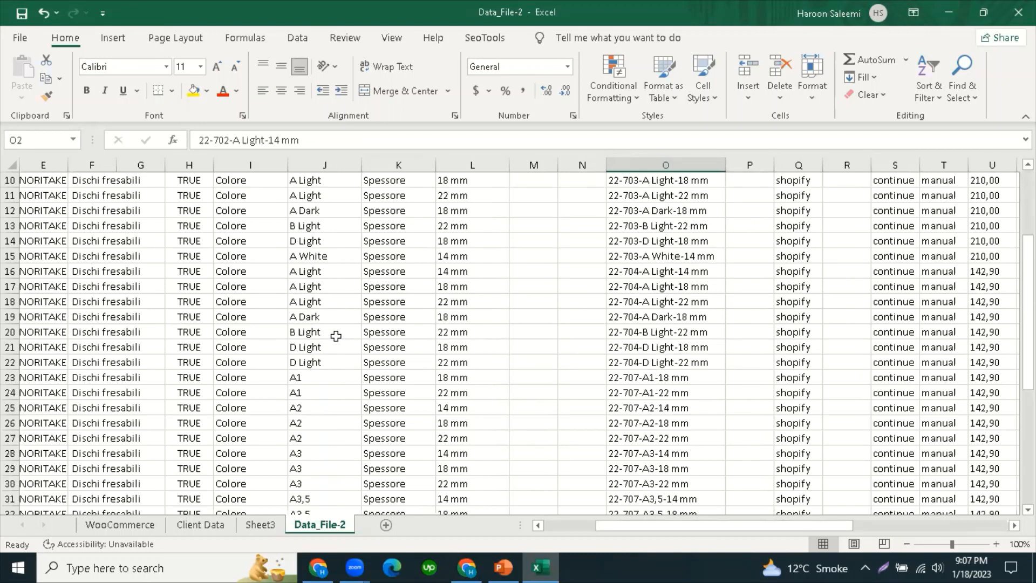
scroll(321, 366, down, 3)
scroll(290, 357, up, 6)
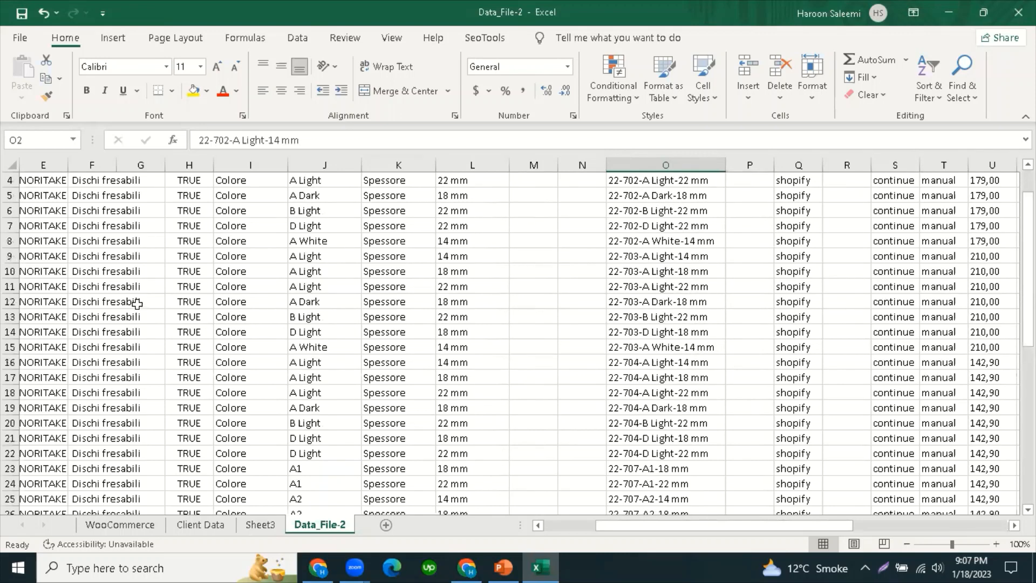
drag(10, 195, 6, 346)
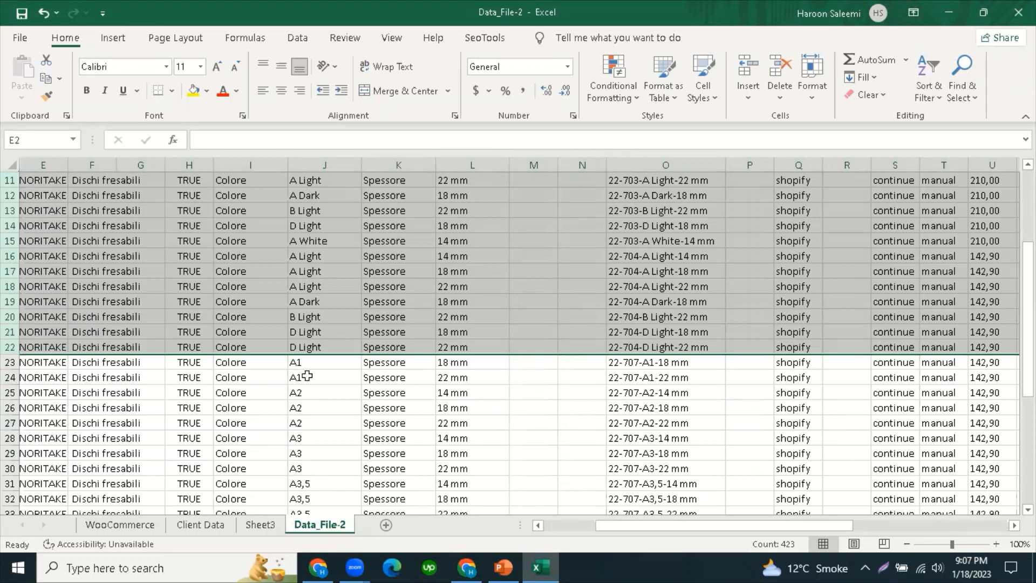
scroll(624, 418, up, 4)
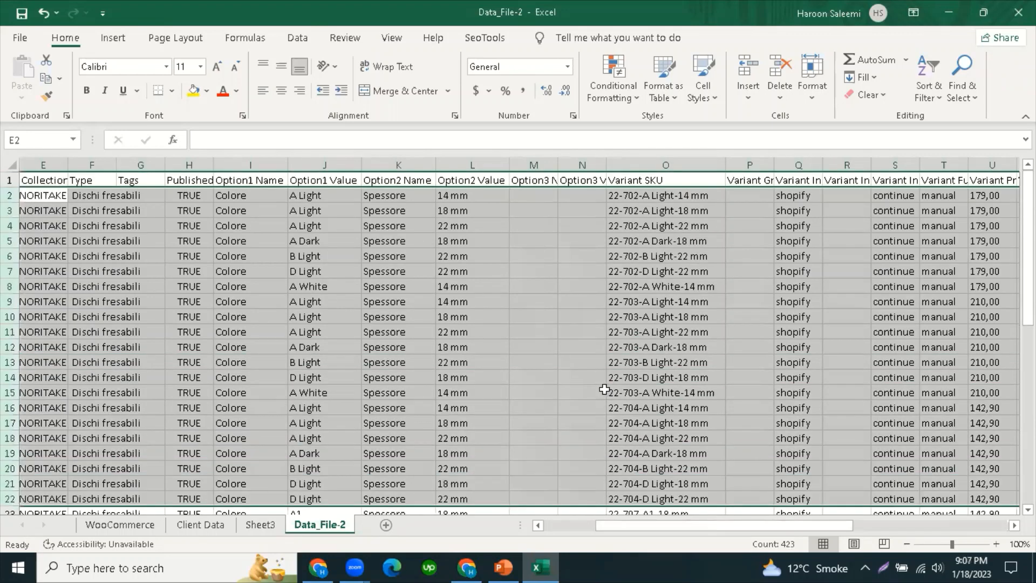
scroll(579, 380, down, 4)
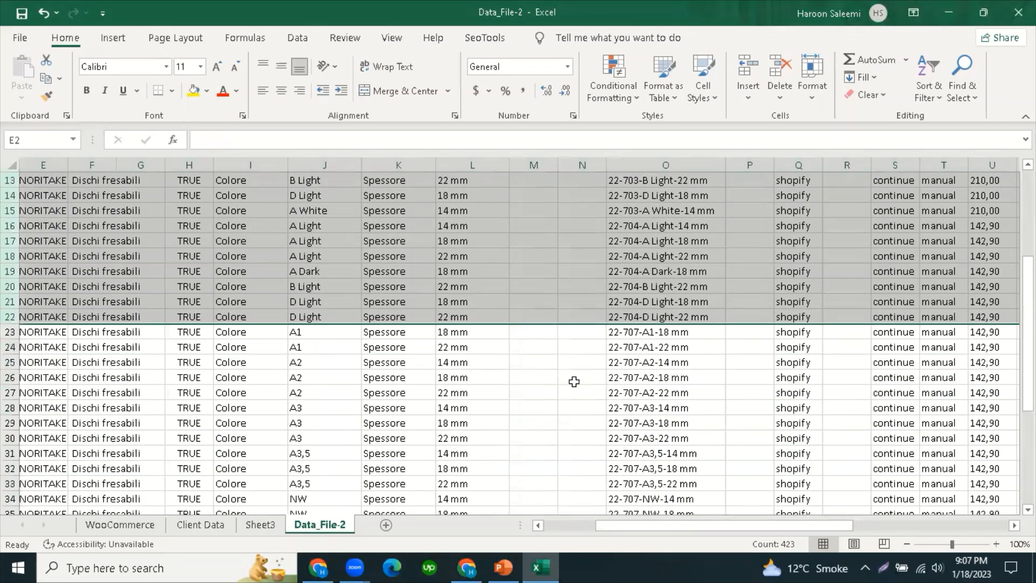
scroll(573, 382, down, 6)
scroll(572, 381, up, 10)
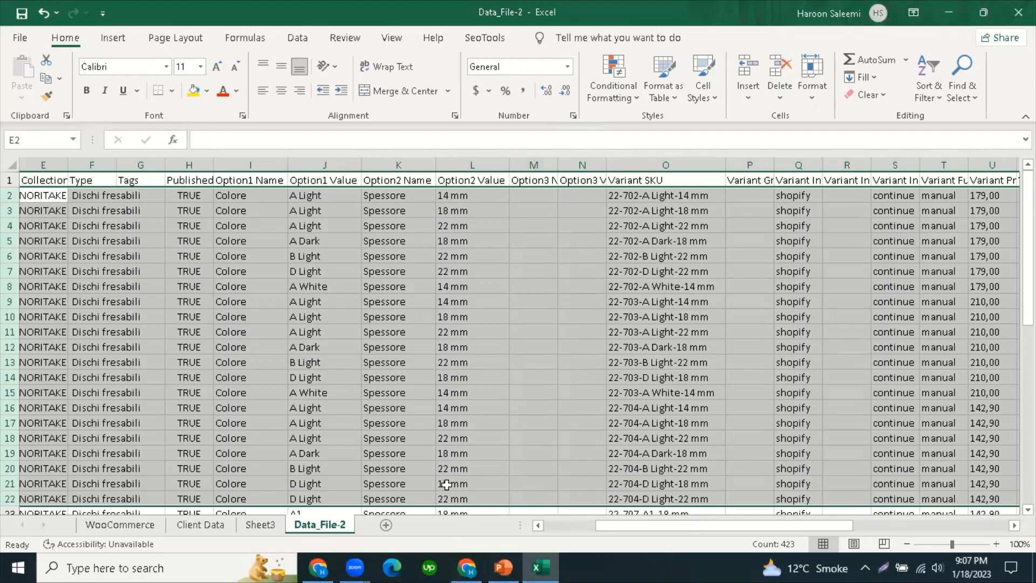
Step: Switch to the Shopify import email in Chrome and highlight the failed line 2-22 and its variant 'A Light / 14 mm'
click(468, 567)
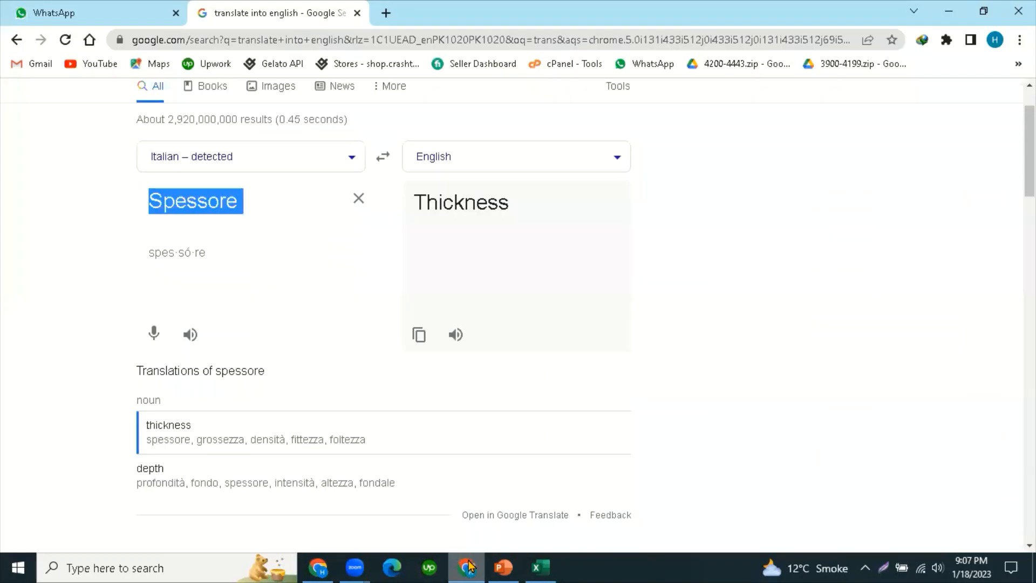
click(468, 566)
click(317, 566)
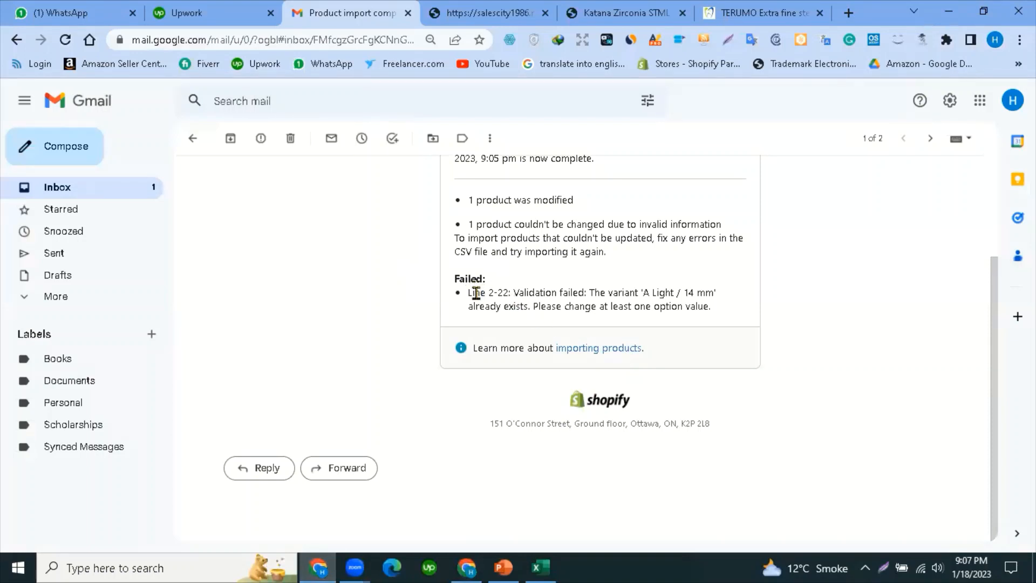
drag(469, 292, 713, 293)
click(643, 296)
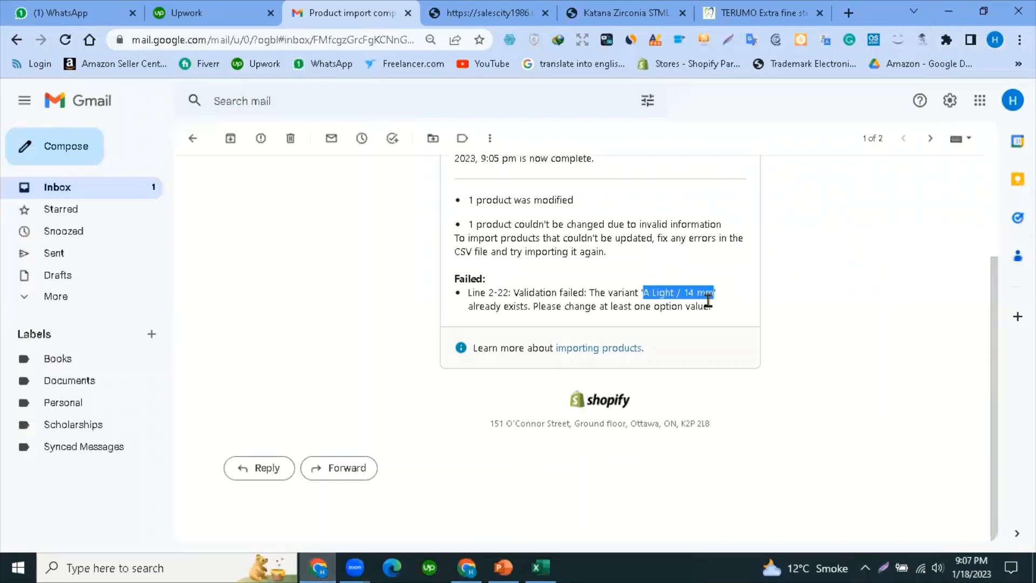
click(632, 295)
drag(644, 294, 718, 311)
click(597, 295)
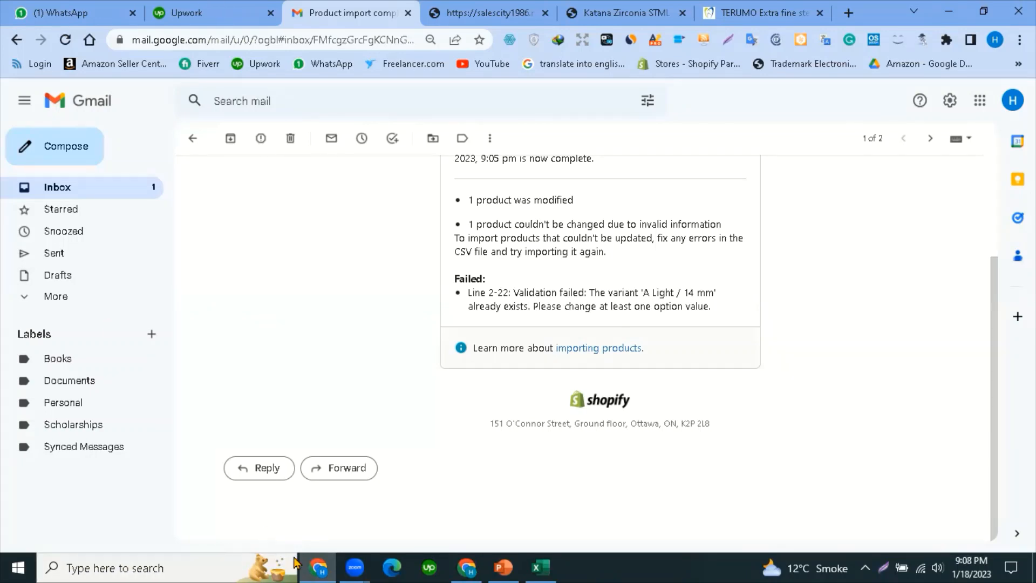
Step: Switch back to Excel and examine the three split Category columns in Sheet3 and the Category column in Client Data
click(320, 565)
click(250, 357)
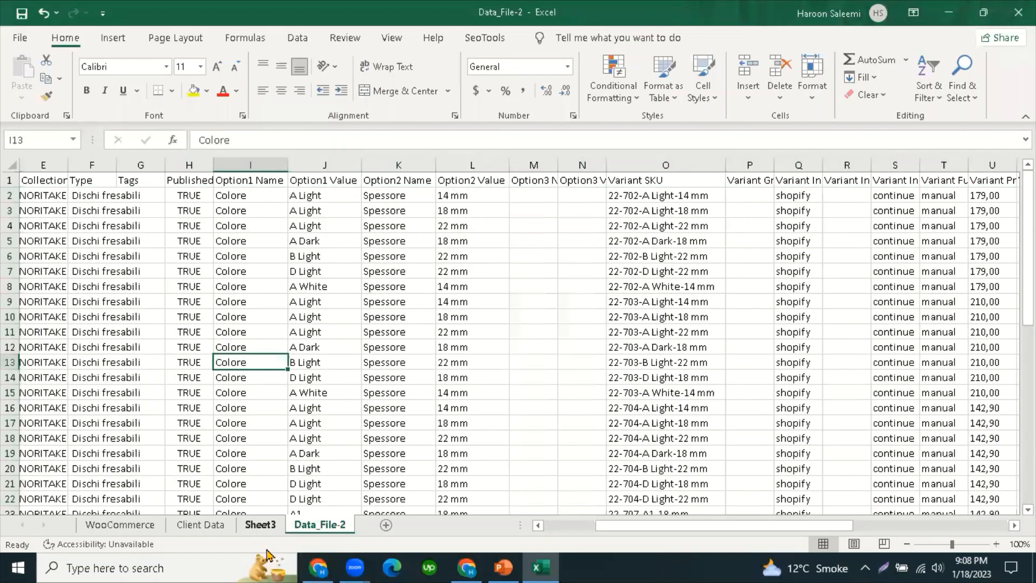
click(261, 524)
click(426, 319)
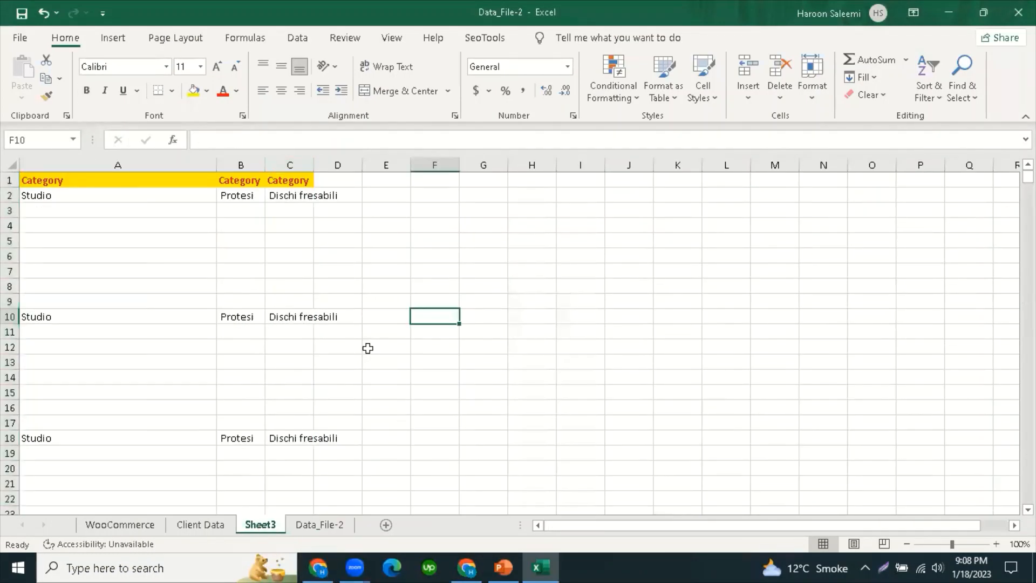
click(238, 197)
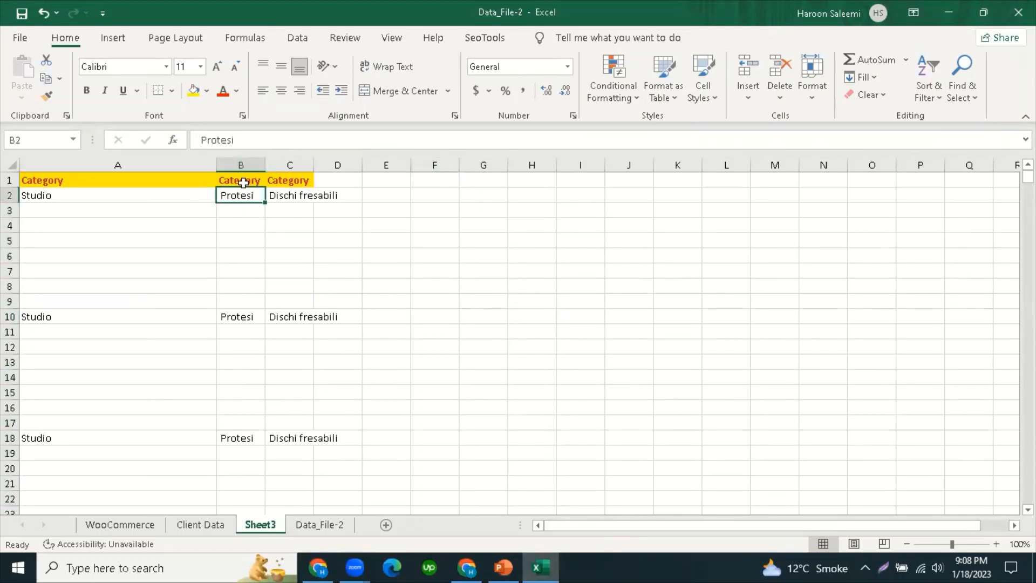
click(241, 166)
click(43, 166)
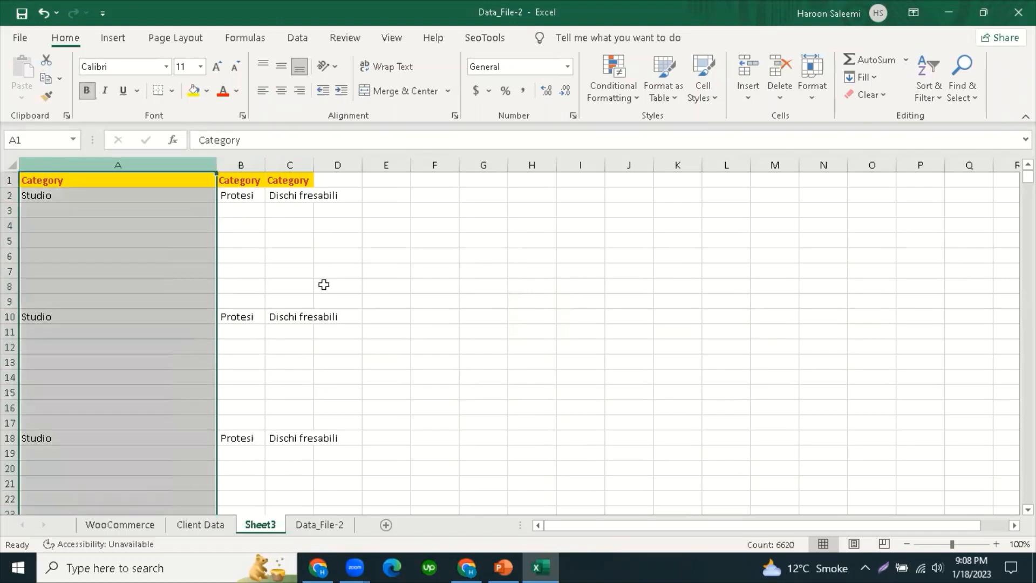
drag(670, 526, 620, 527)
click(237, 166)
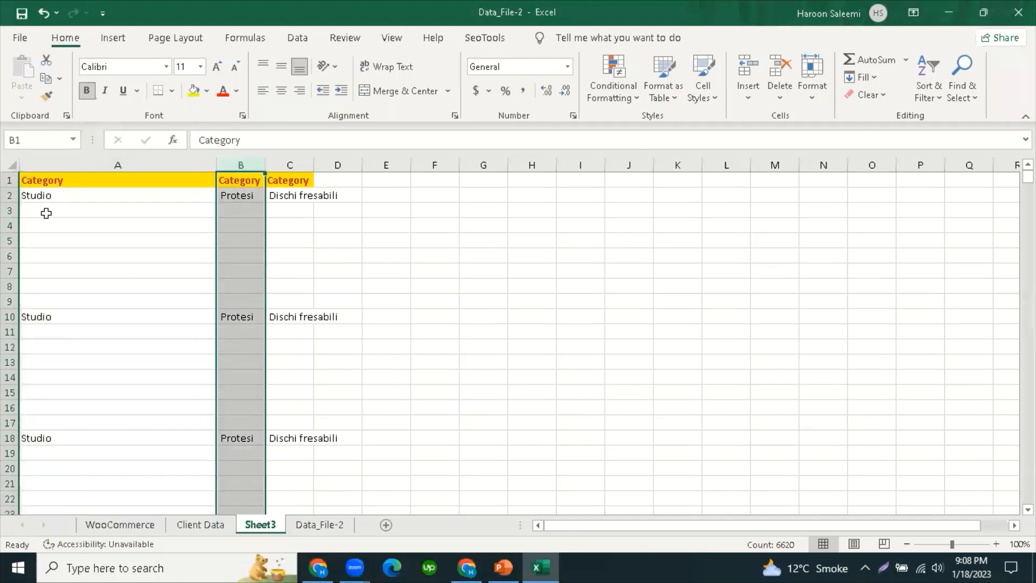
click(45, 165)
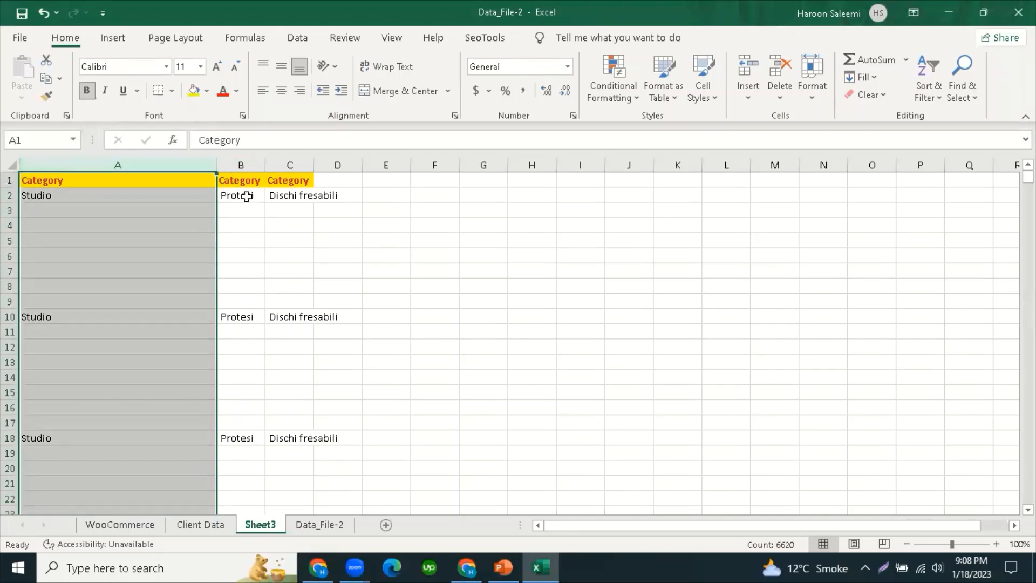
click(240, 164)
click(284, 164)
click(422, 259)
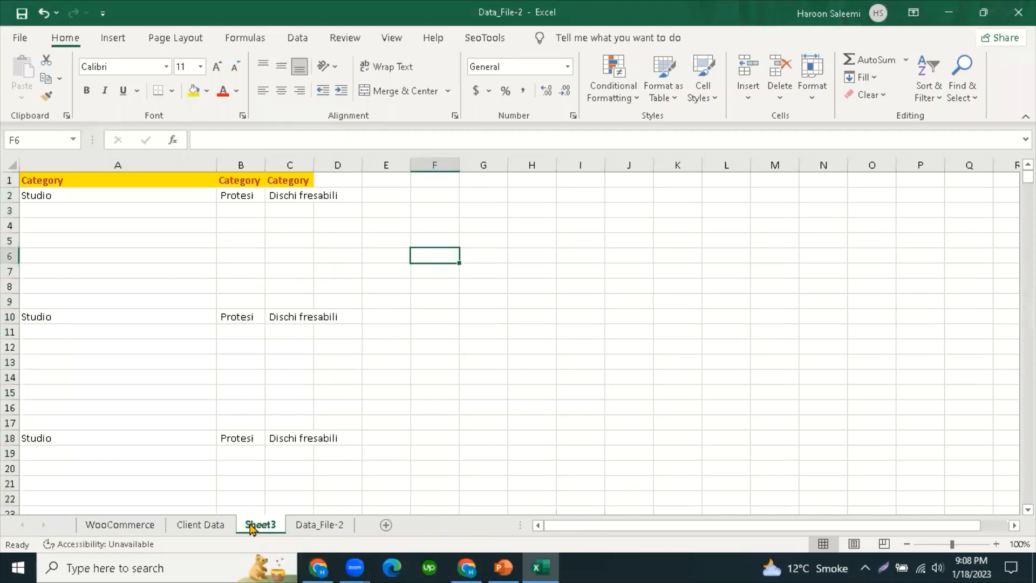
click(198, 527)
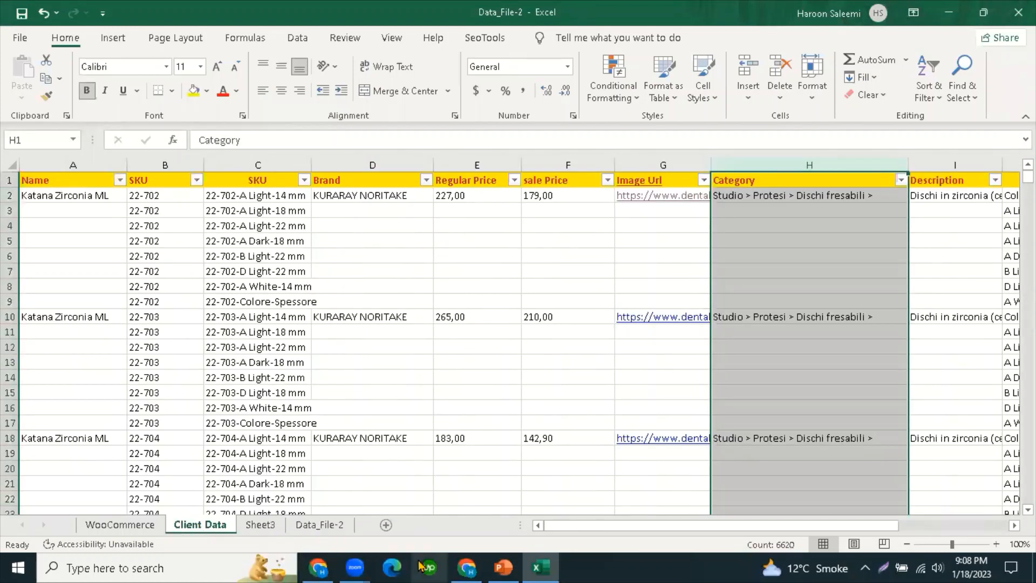
Step: Switch to the Dental Leader Sterile needles page in Chrome and review its details, category path and product variants
click(466, 567)
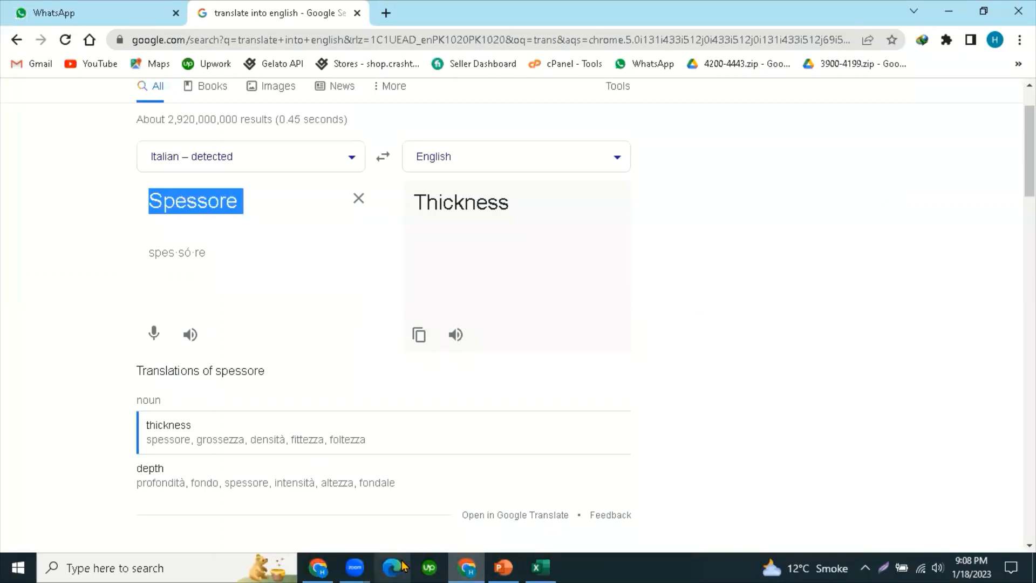
click(318, 567)
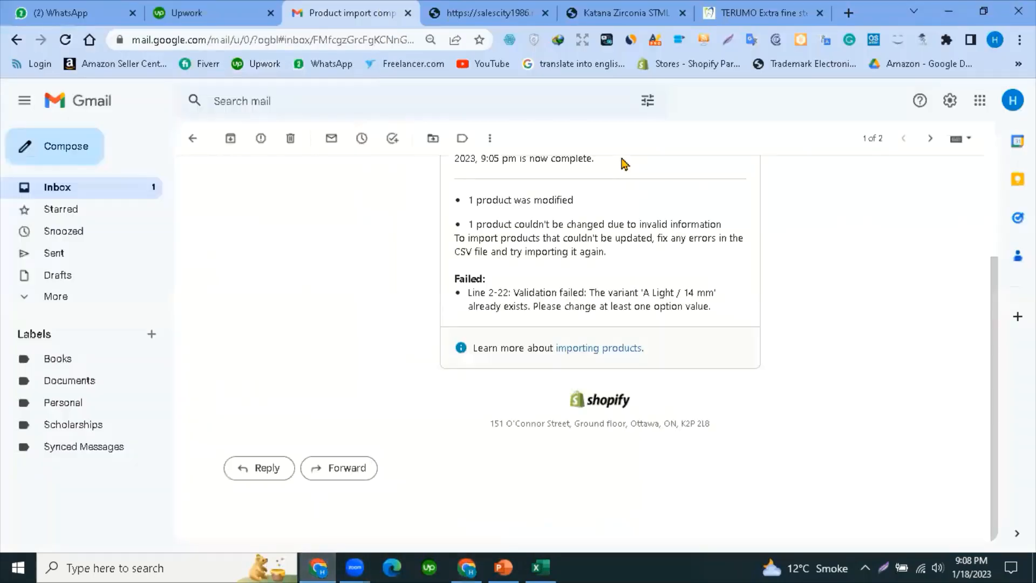
click(747, 8)
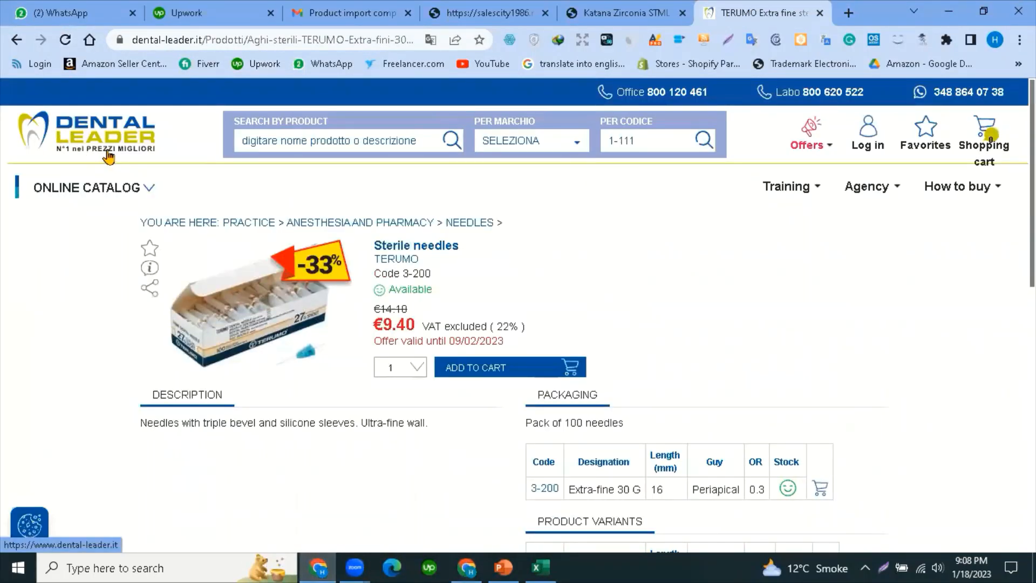
scroll(390, 351, down, 10)
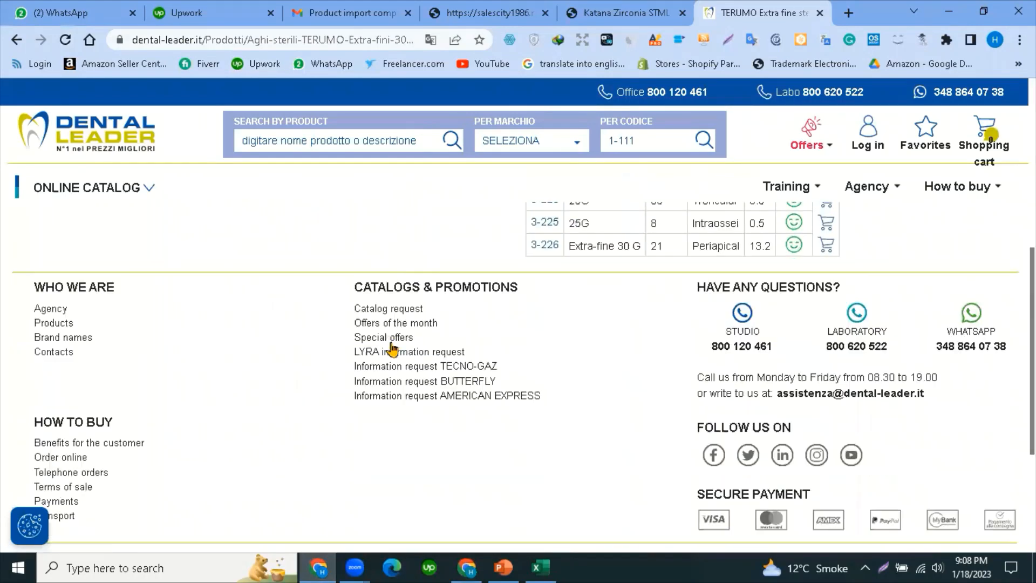
scroll(390, 350, up, 8)
scroll(624, 350, down, 5)
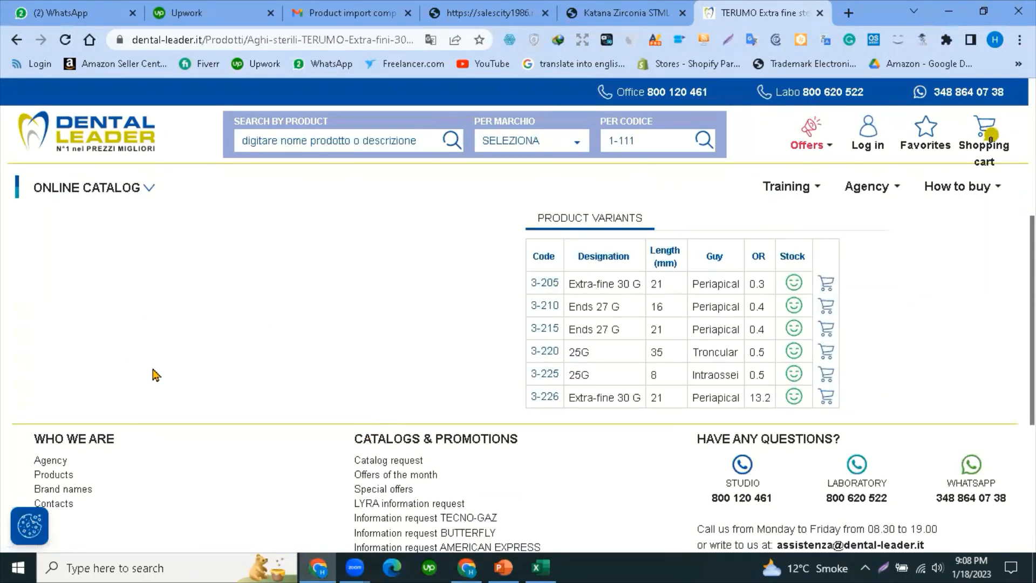
scroll(308, 416, down, 5)
scroll(307, 416, up, 10)
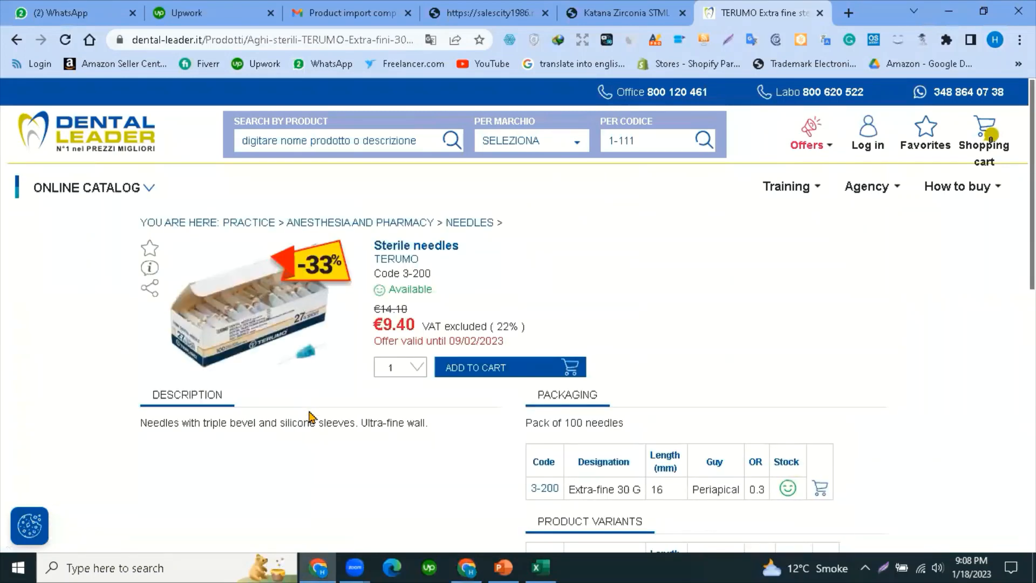
Step: Browse the study categories in Dental Leader's online catalog and open the Strumentario category to view its subcategories
click(143, 188)
mouse_move(65, 279)
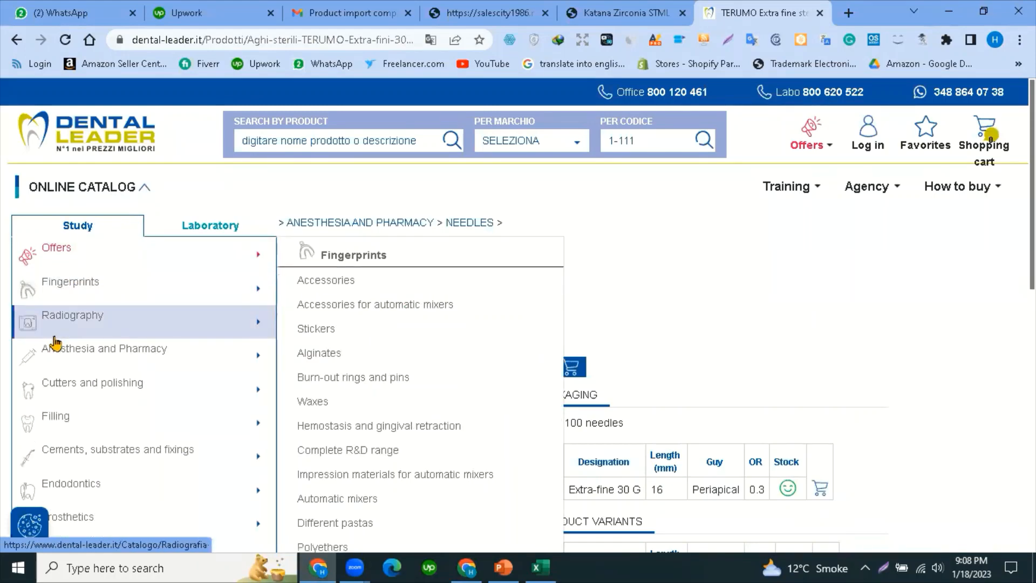
scroll(116, 415, down, 1)
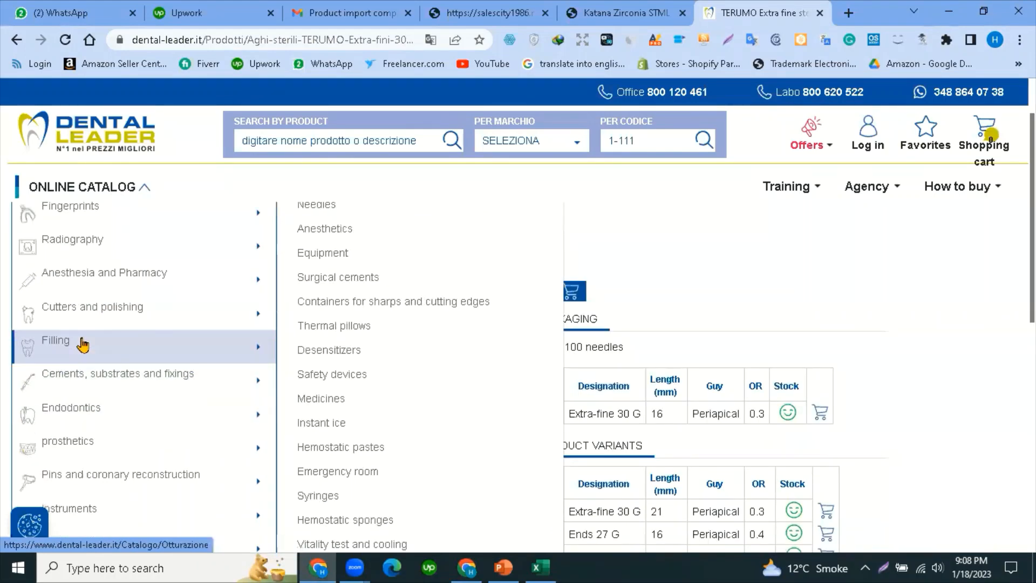
scroll(69, 299, up, 1)
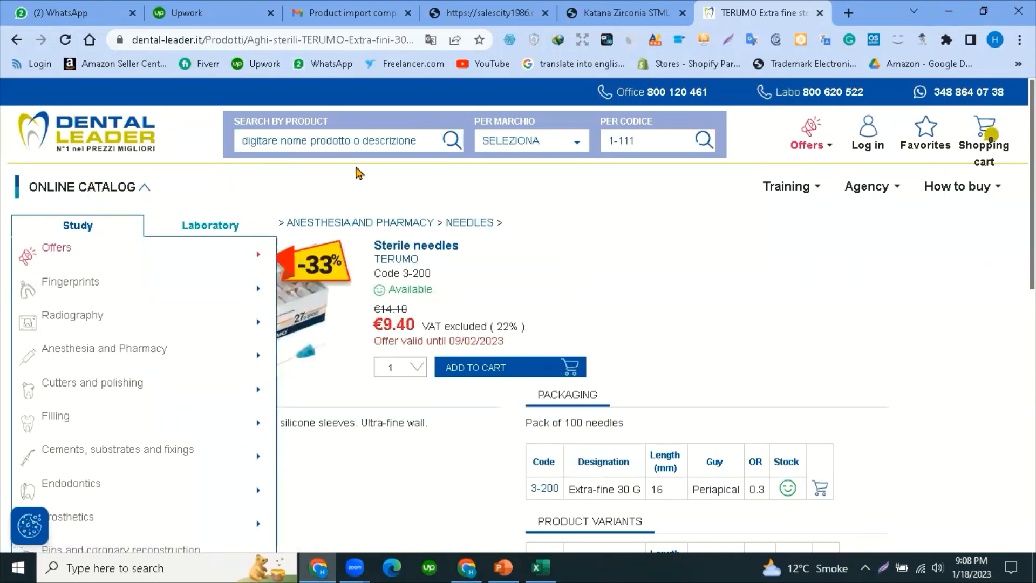
scroll(64, 409, down, 3)
scroll(63, 409, down, 1)
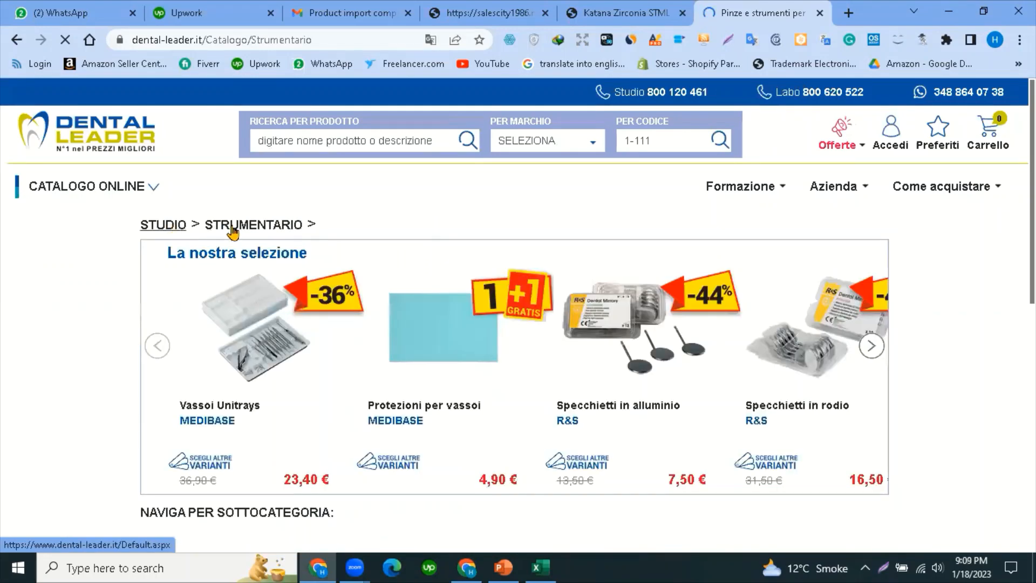
scroll(497, 407, down, 4)
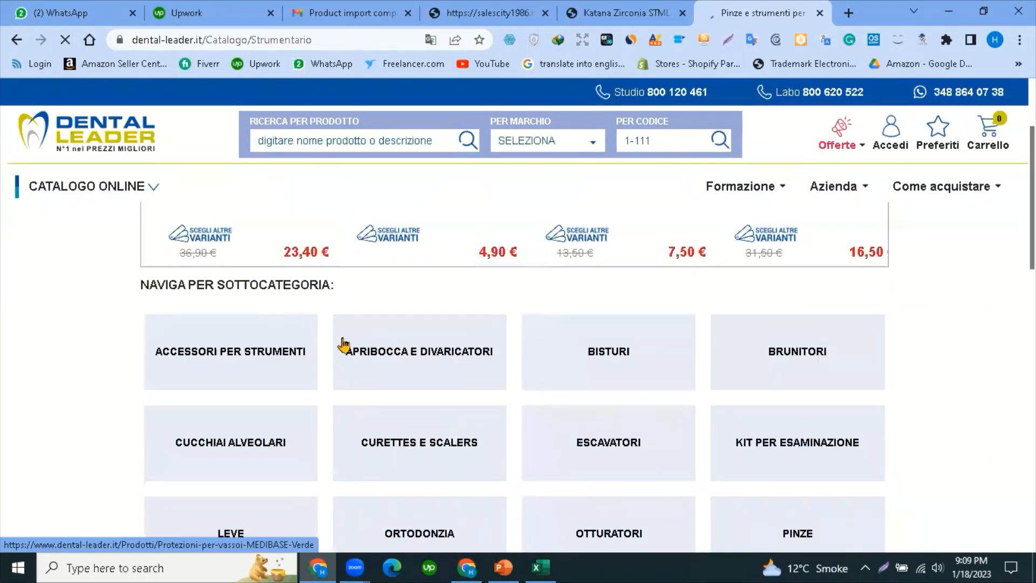
Step: Open the Leve subcategory under Strumentario, glance at the Katana Zirconia STML store preview, and return to the Leve page
scroll(343, 345, down, 1)
scroll(233, 248, down, 4)
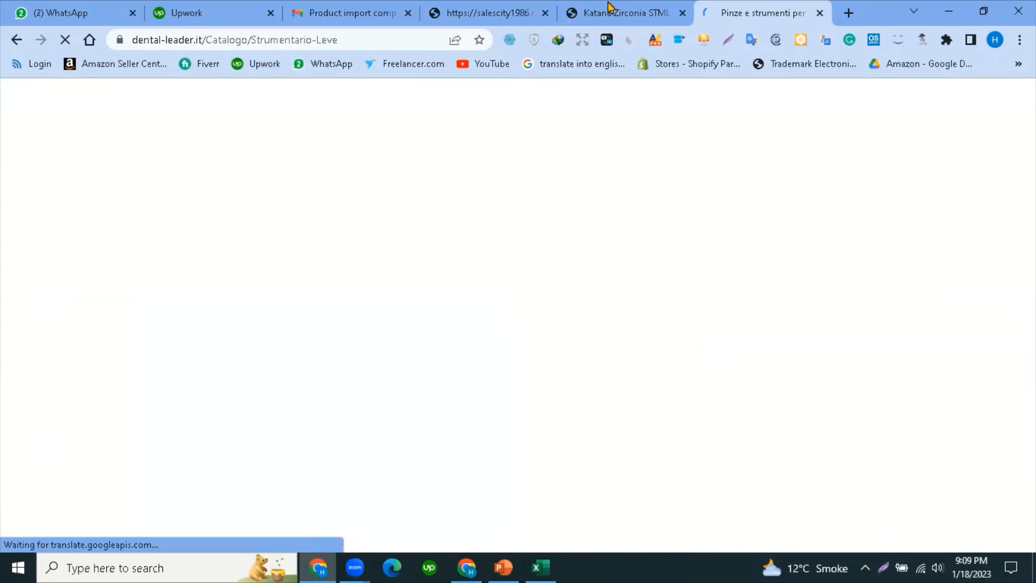
click(610, 8)
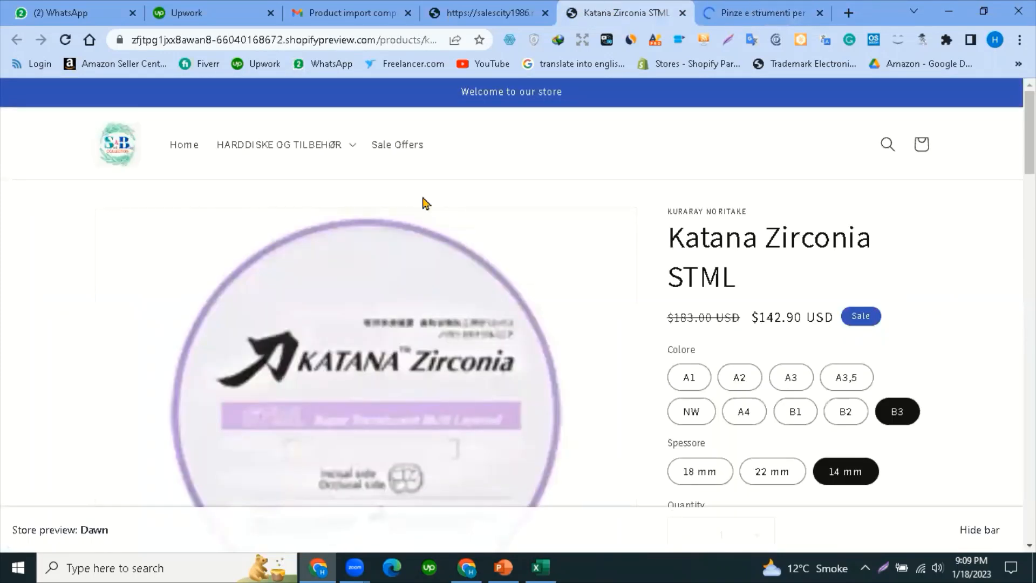
key(ctrl+Tab)
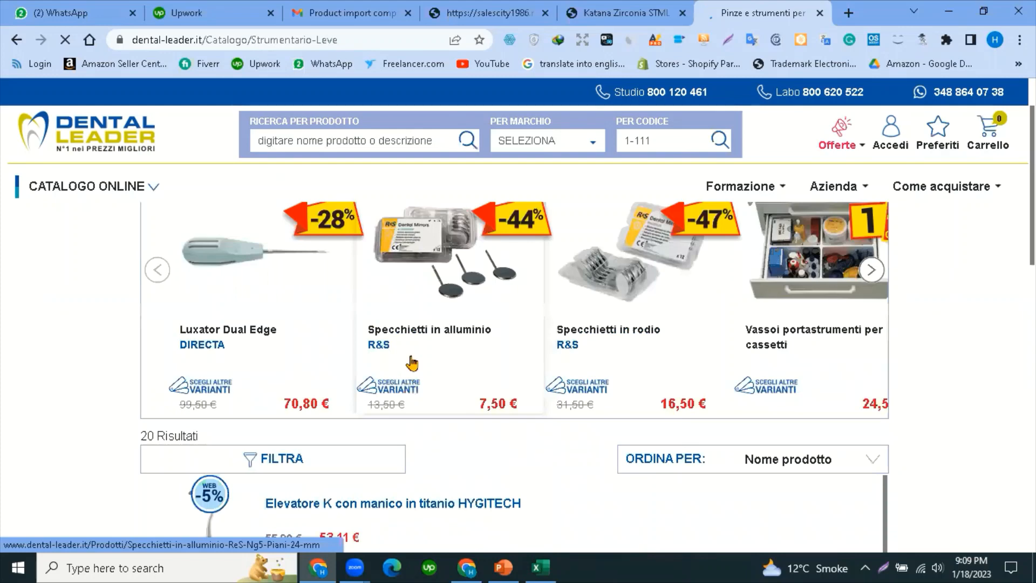
Step: Examine the full Leve product listing on Dental Leader, from the featured products down to the page footer and back
scroll(377, 362, down, 5)
scroll(285, 373, up, 1)
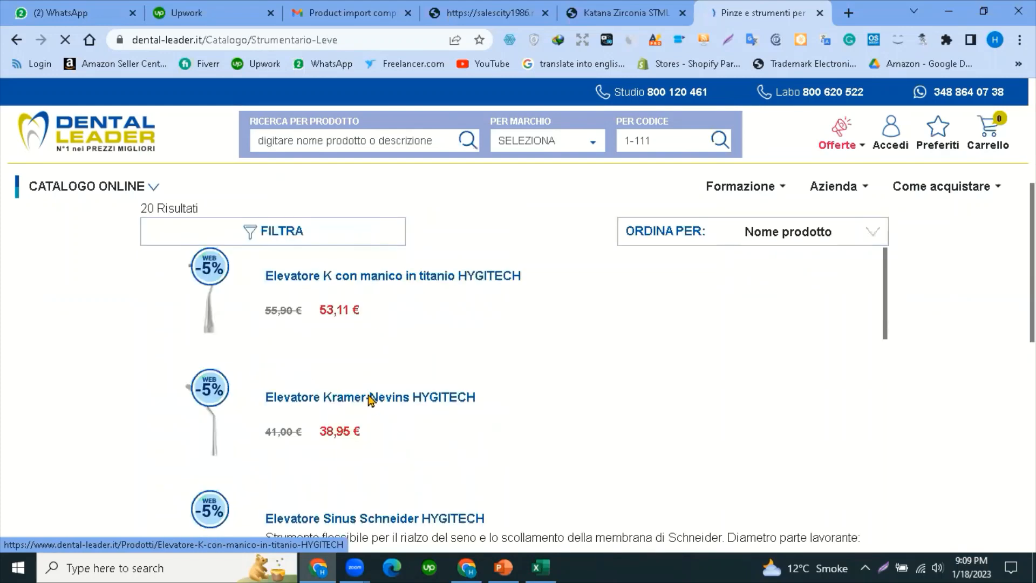
scroll(400, 398, down, 2)
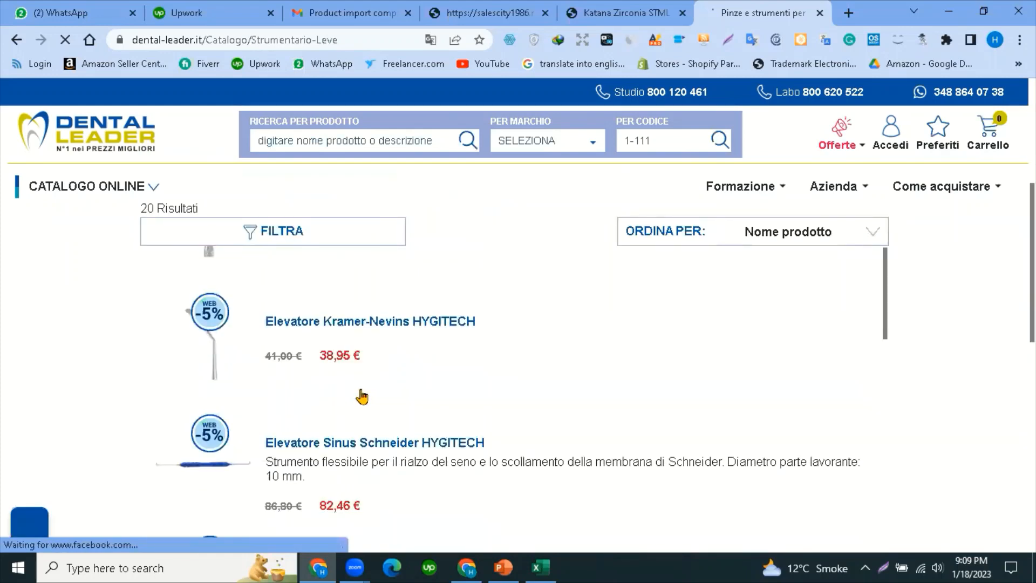
scroll(354, 400, down, 5)
scroll(410, 409, down, 3)
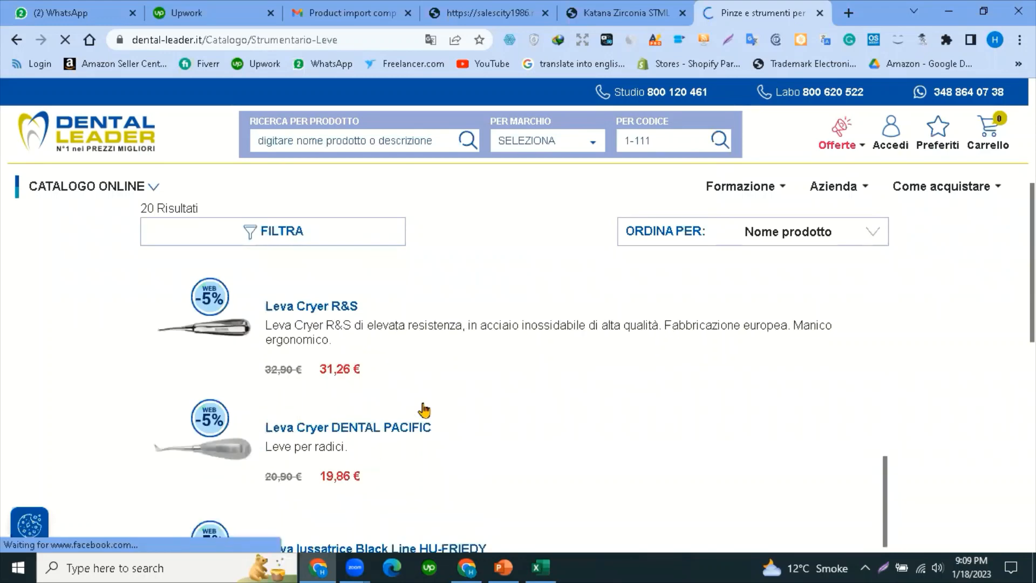
scroll(423, 412, down, 5)
scroll(389, 387, down, 3)
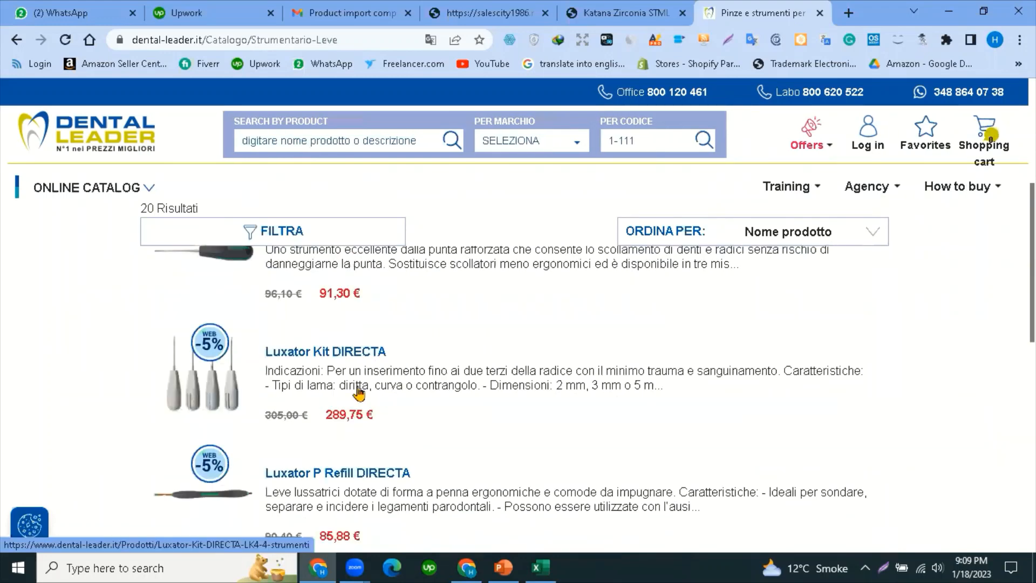
scroll(358, 394, down, 6)
scroll(429, 400, down, 5)
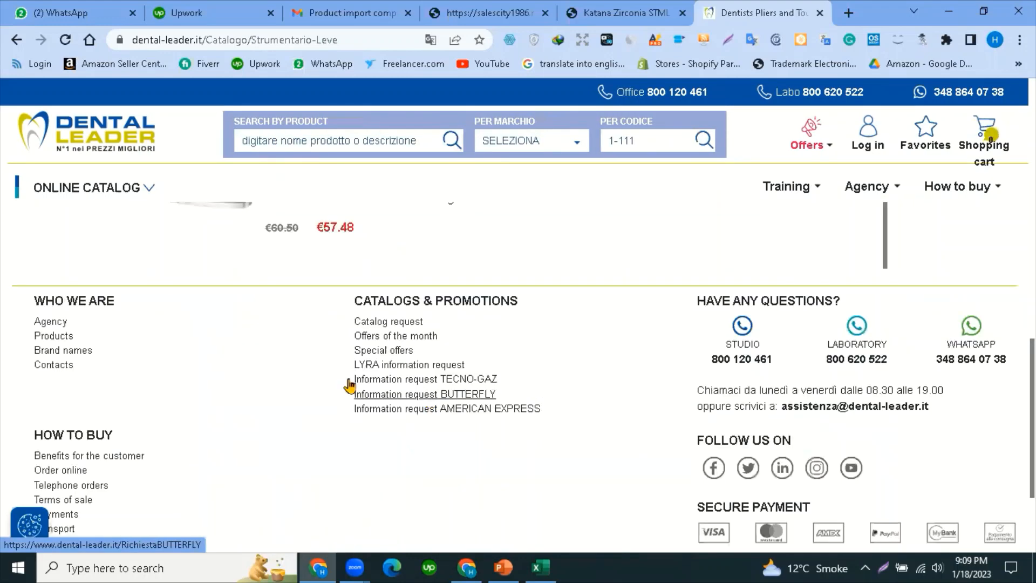
scroll(348, 388, up, 6)
scroll(345, 367, up, 5)
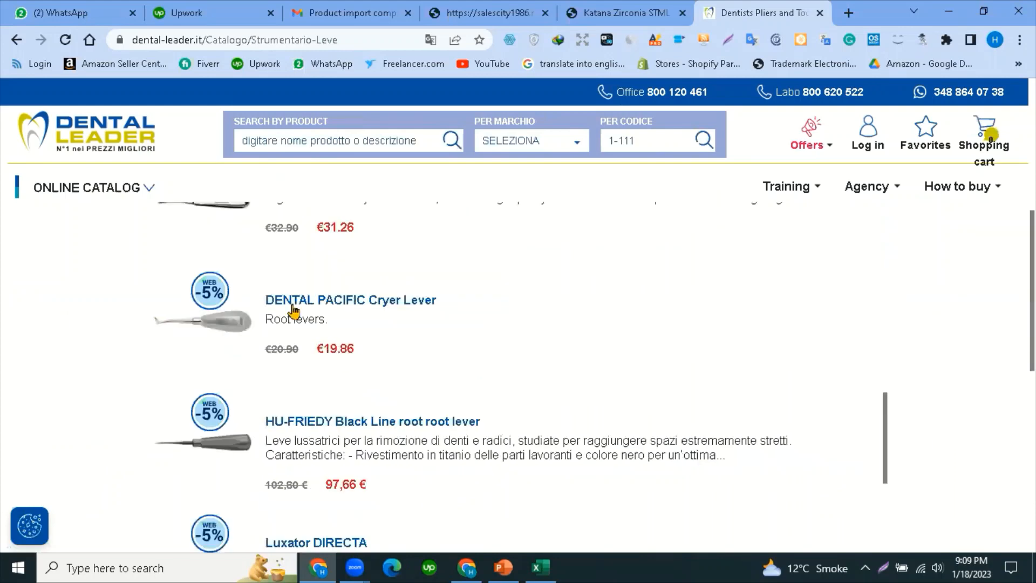
scroll(419, 405, up, 5)
scroll(360, 414, up, 5)
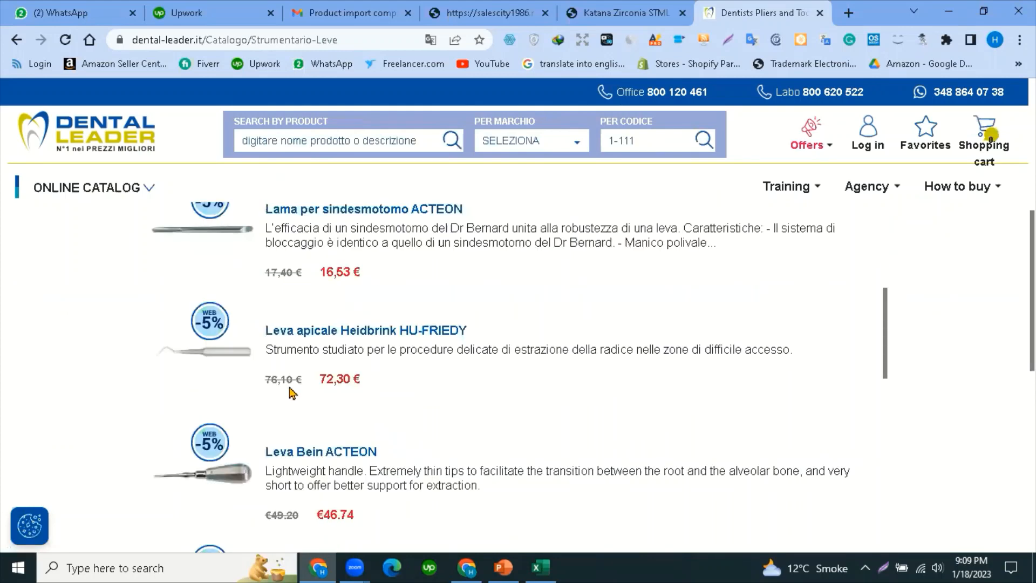
scroll(293, 388, up, 5)
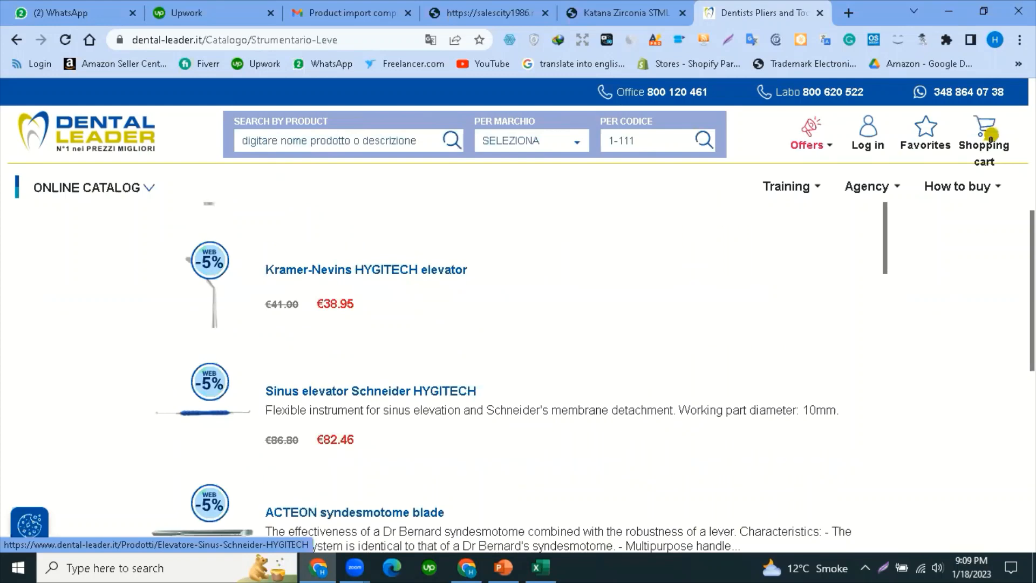
scroll(294, 387, up, 1)
scroll(515, 328, up, 3)
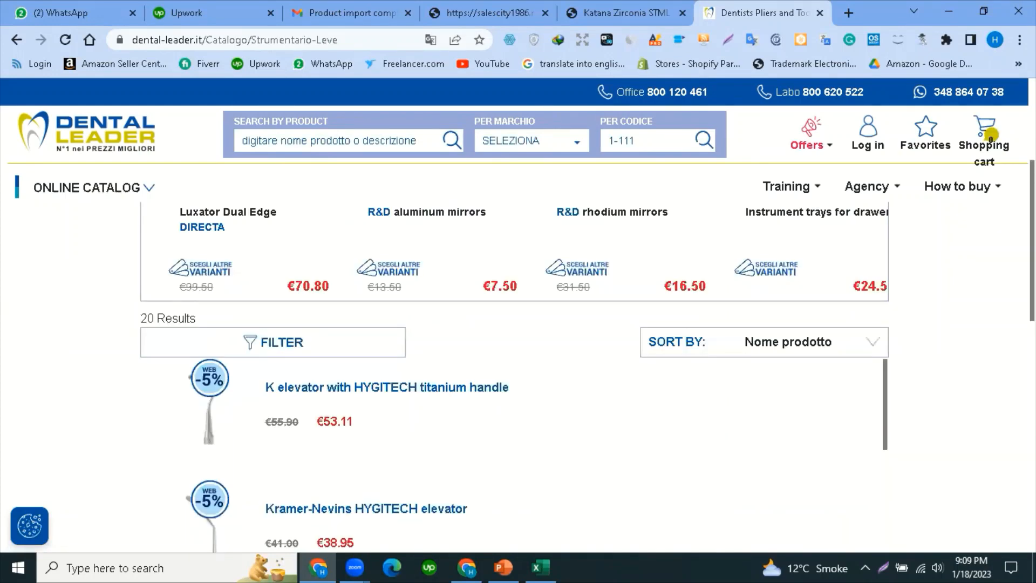
scroll(514, 334, down, 1)
scroll(594, 308, up, 2)
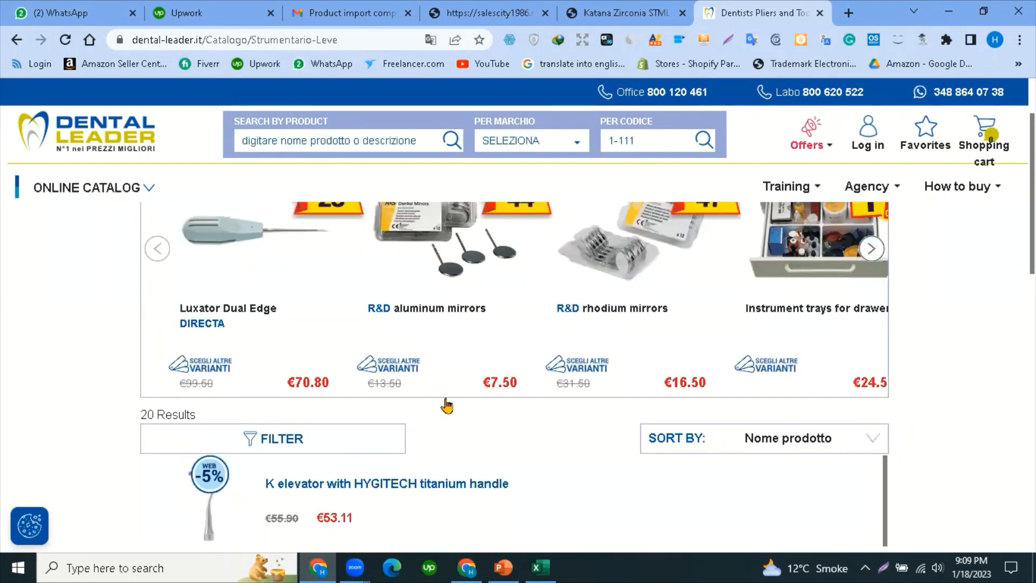
scroll(377, 397, up, 2)
scroll(291, 394, down, 5)
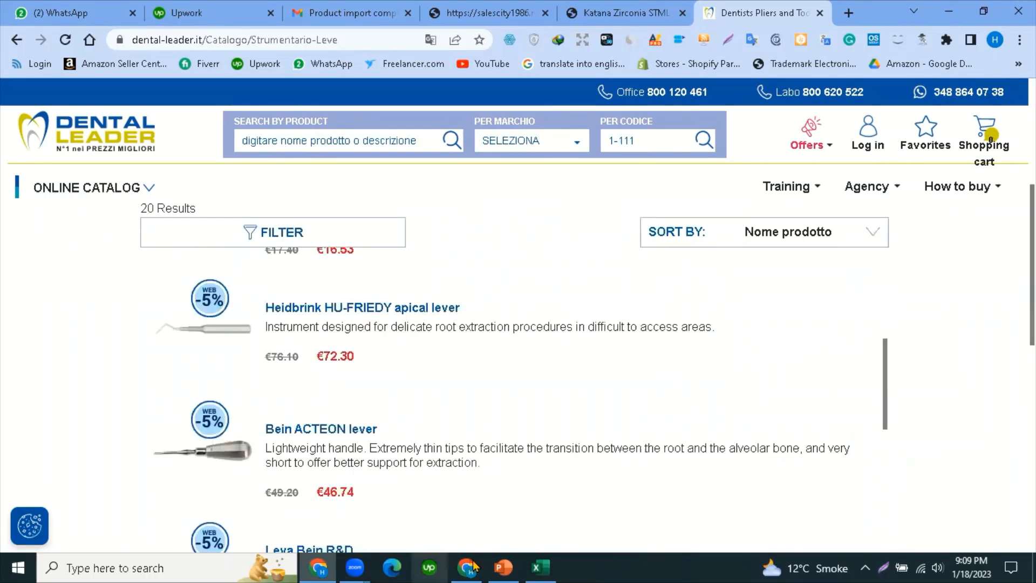
mouse_move(473, 565)
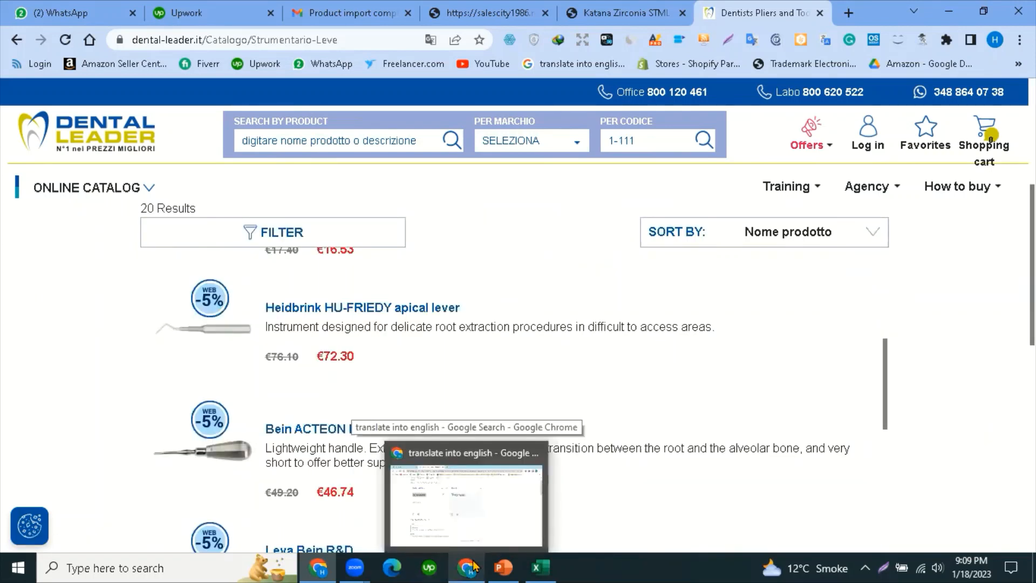